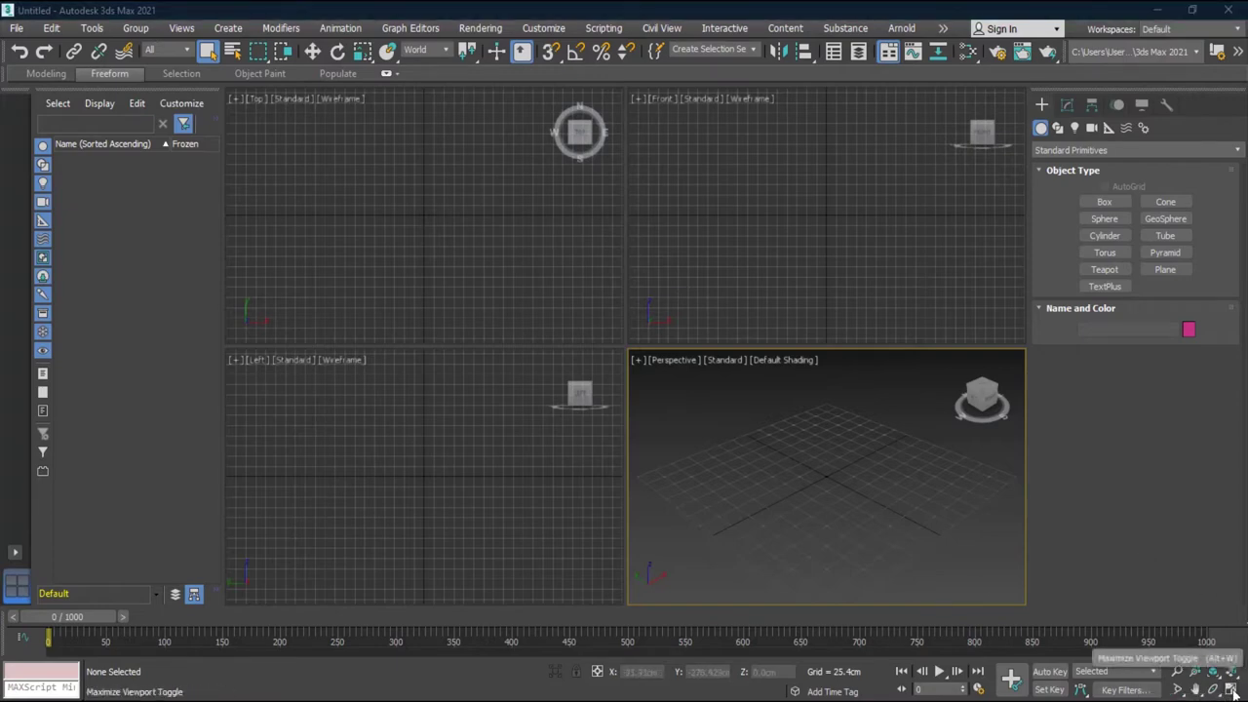
Step: Maximize the Perspective view and create a box with a square base about 191 cm wide and a height of about 208 cm
key(alt+w)
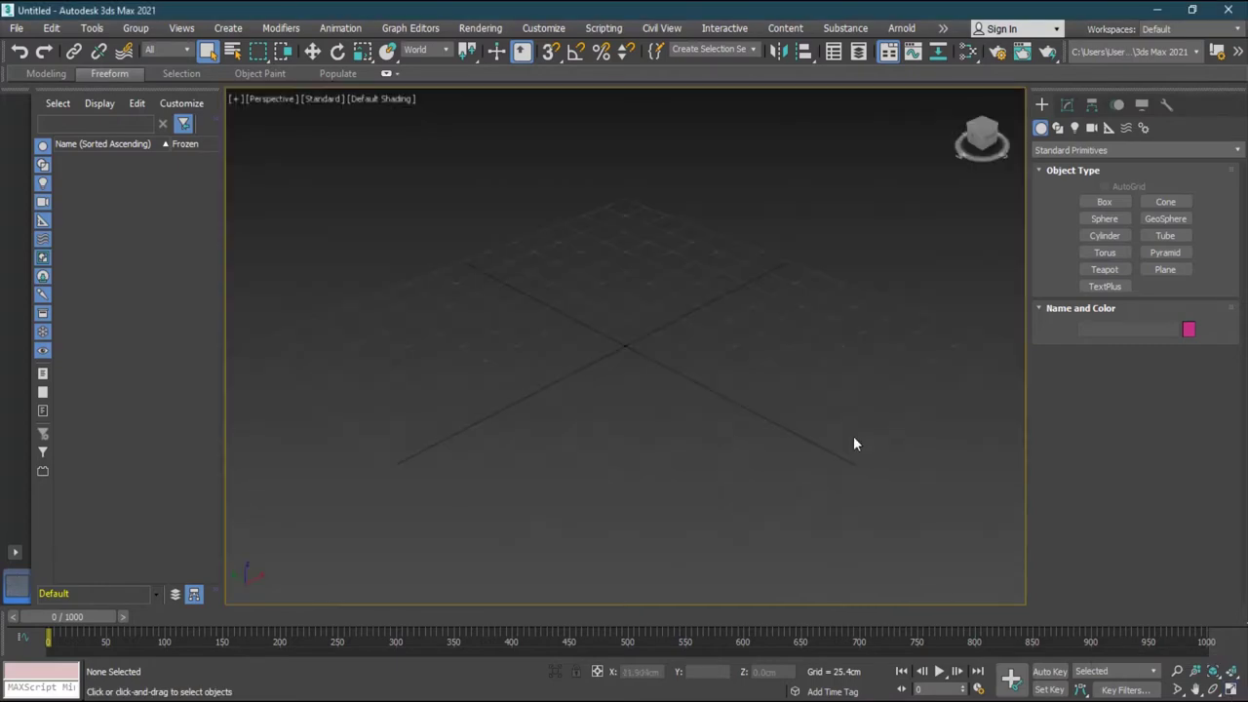
click(1105, 201)
middle_drag(753, 326, 638, 446)
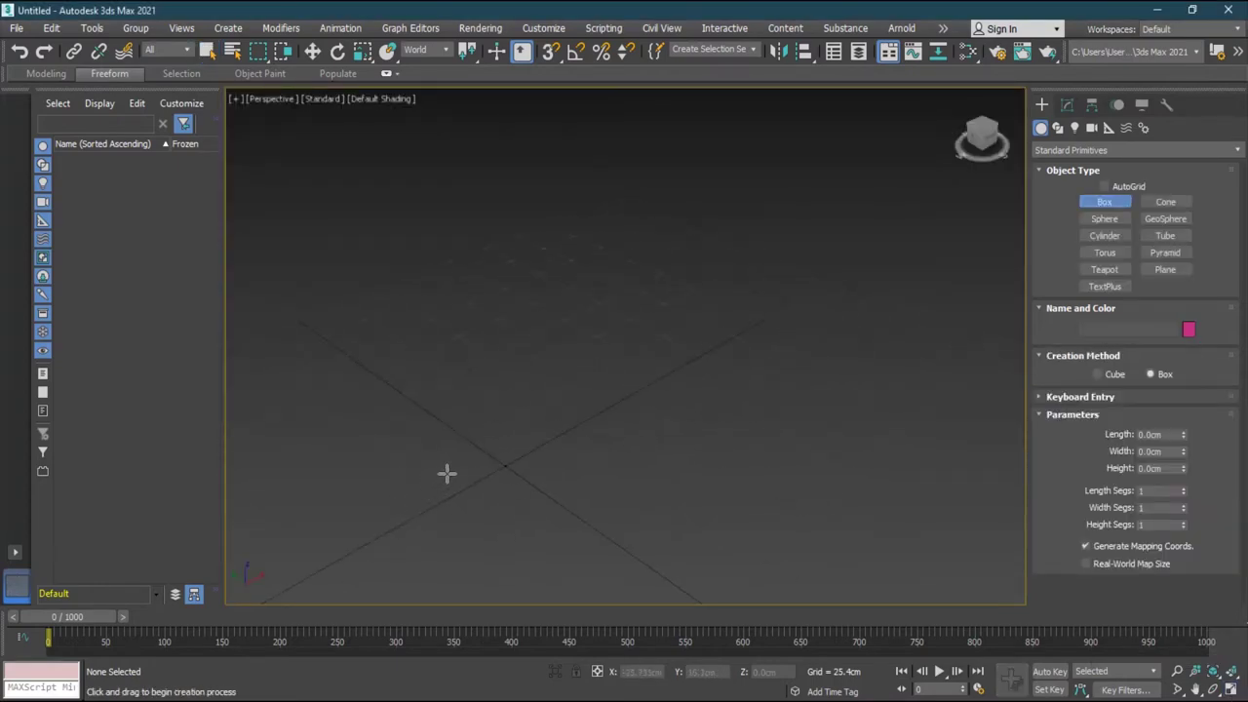
scroll(563, 425, down, 3)
ctrl+drag(529, 438, 616, 471)
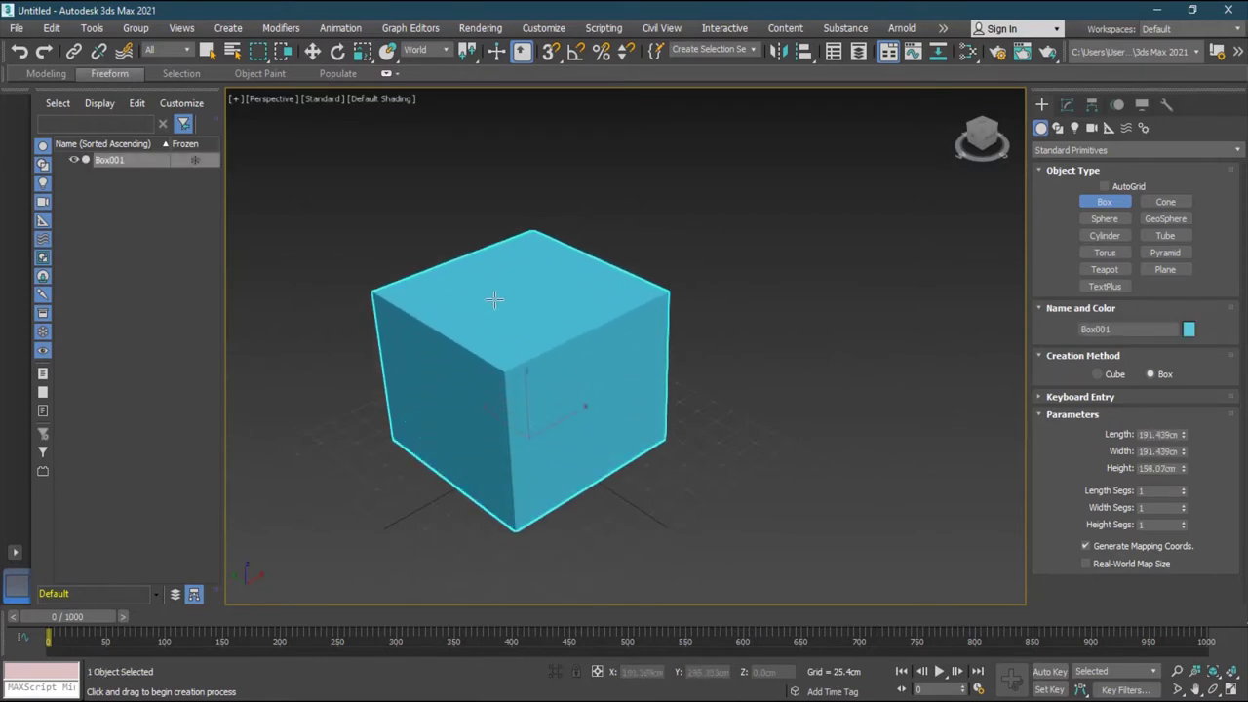
click(492, 255)
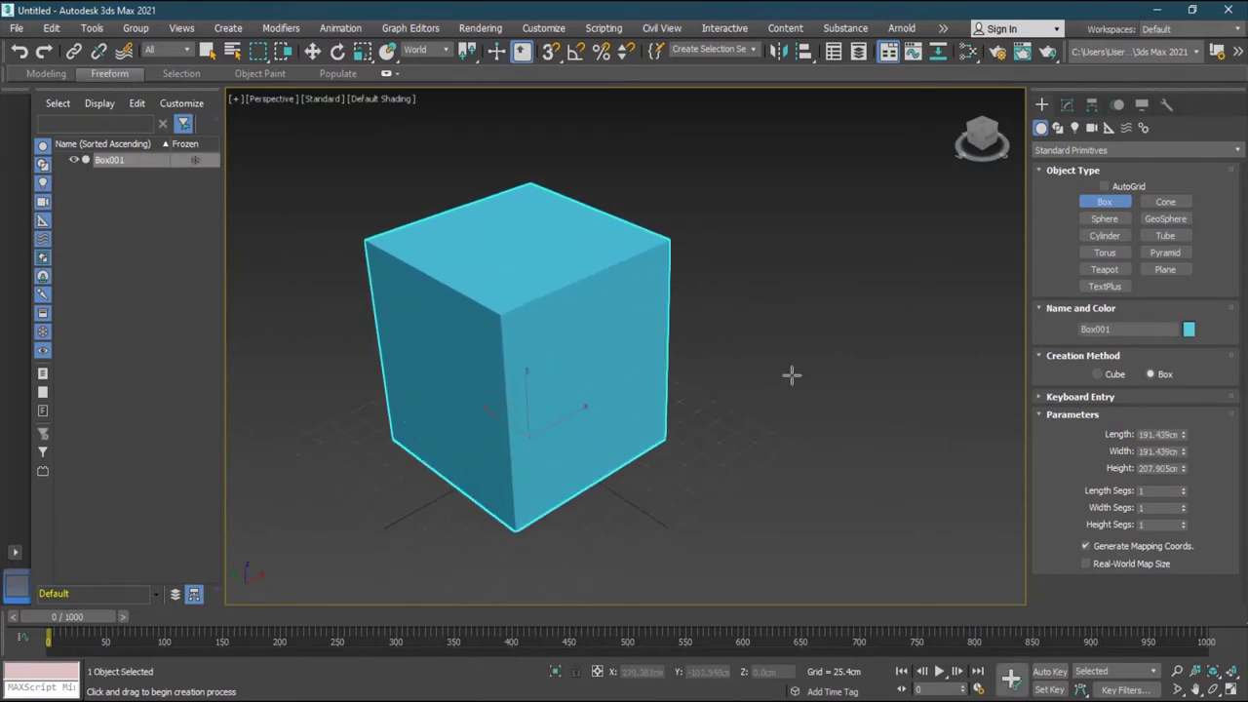
Step: Display edged faces and set the box's length, width and height segments to 3 each
key(F4)
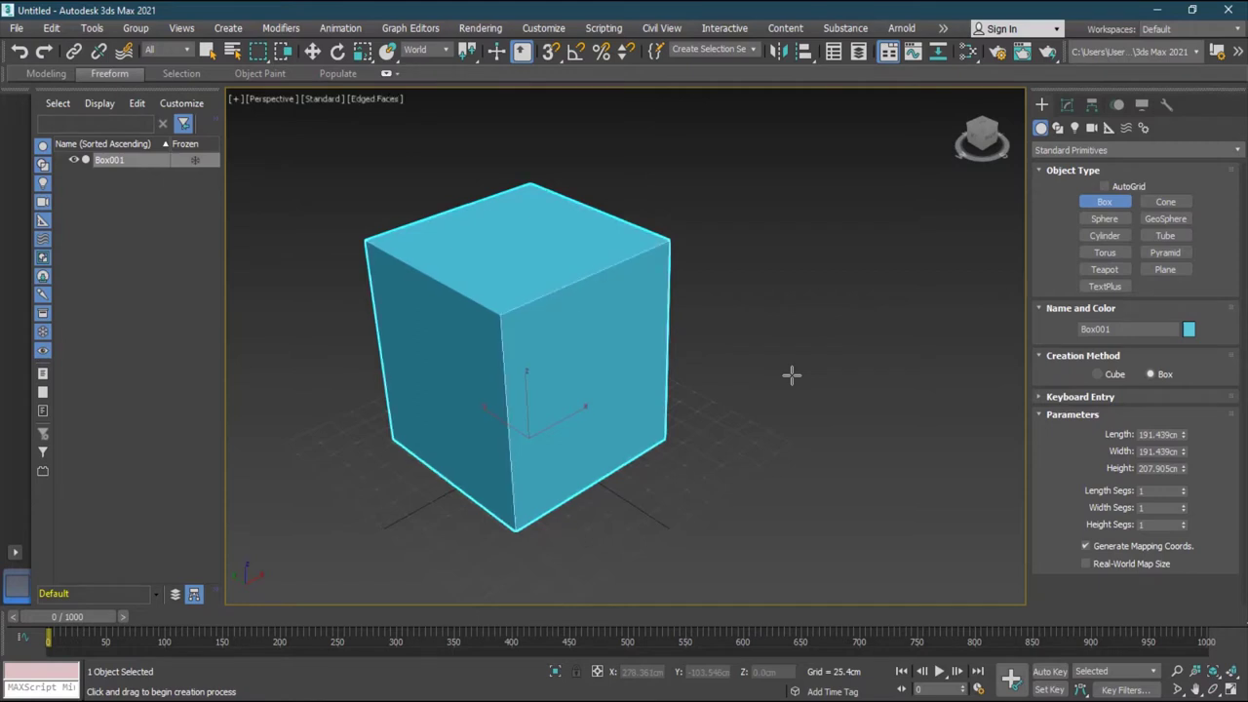
mouse_move(322, 225)
middle_down()
mouse_move(397, 244)
mouse_move(373, 245)
middle_up()
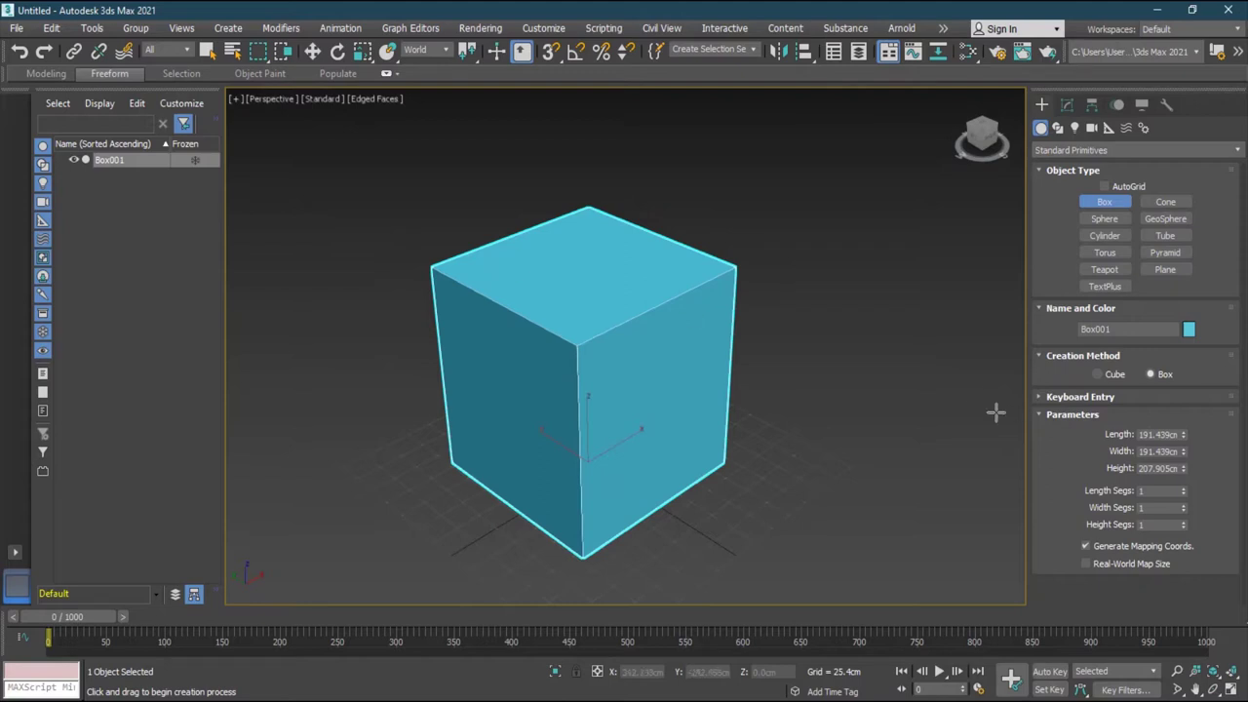
double_click(1183, 488)
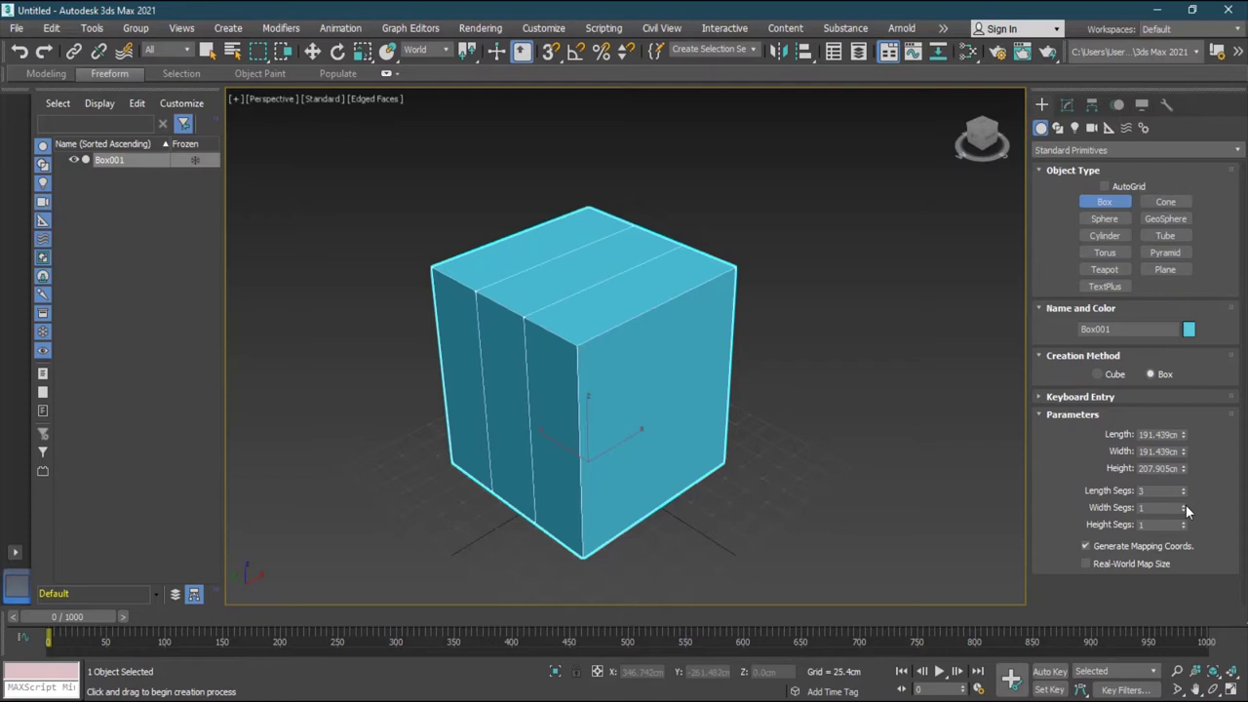
double_click(1185, 504)
double_click(1184, 523)
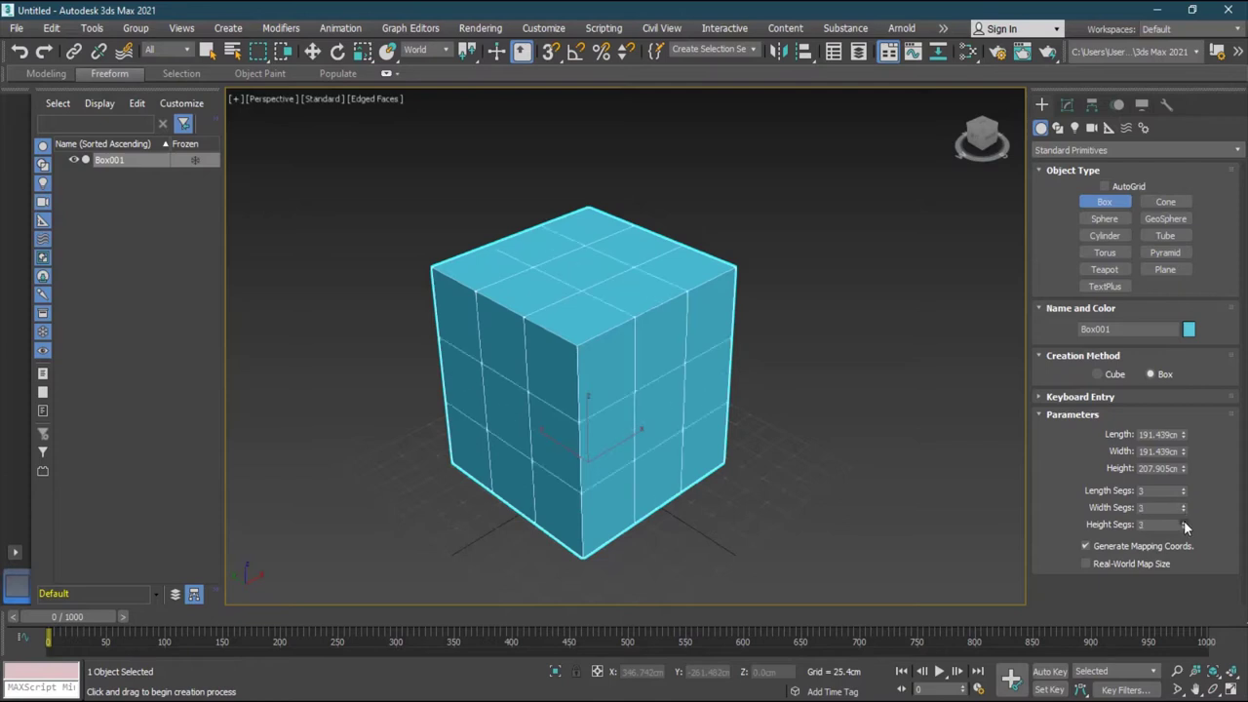
Step: Finish box creation and convert the box to an Editable Poly
right_click(585, 295)
right_click(554, 277)
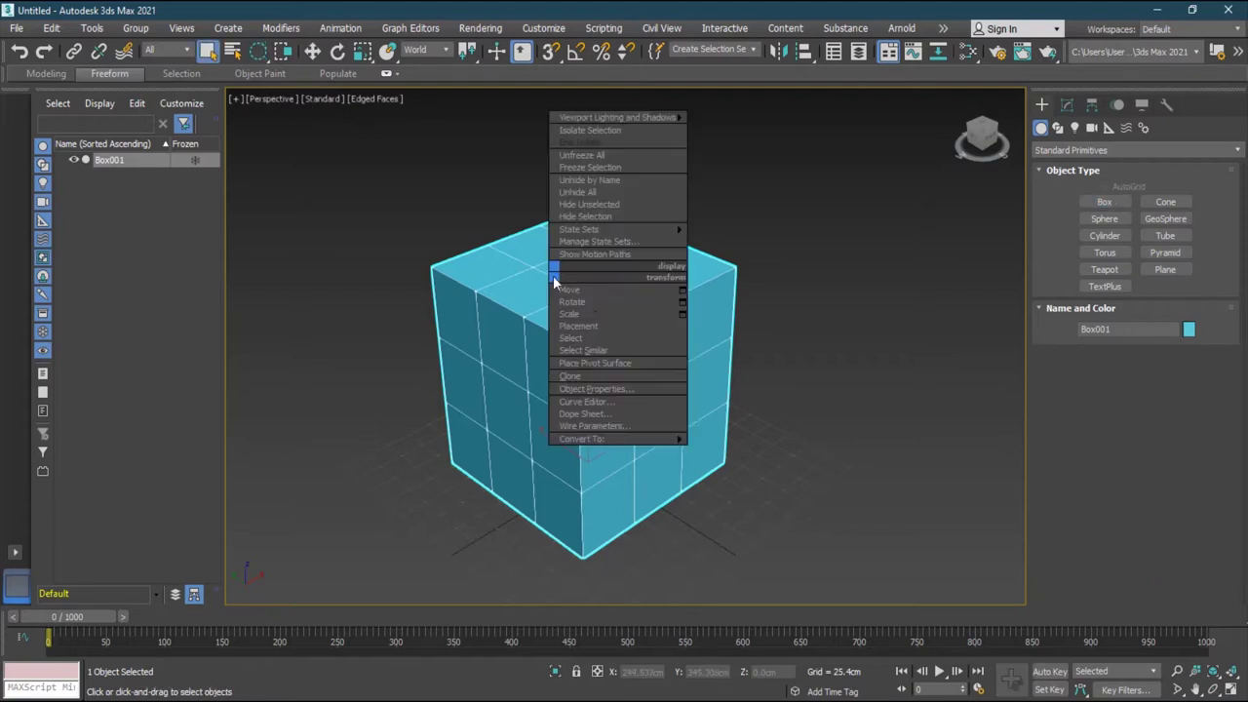
mouse_move(617, 440)
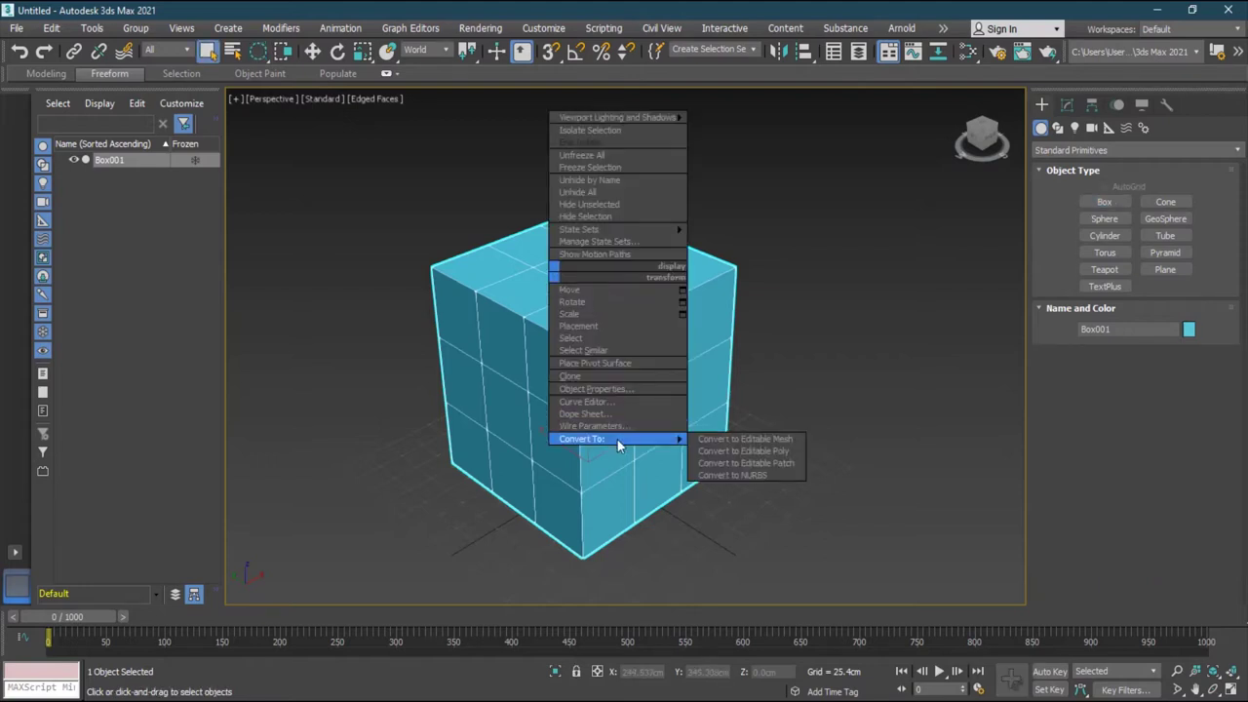
click(741, 451)
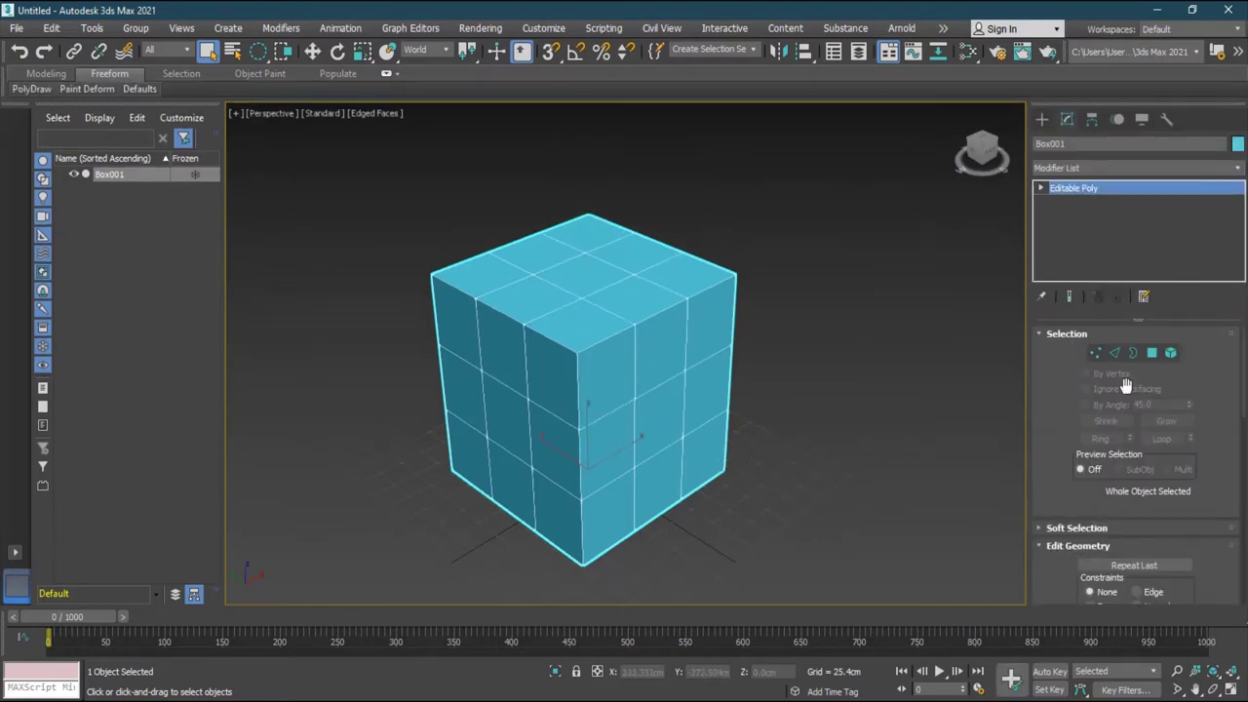
Step: Enter polygon sub-object mode and select the middle polygon of the box's top face
click(1151, 353)
click(655, 420)
click(649, 359)
click(650, 414)
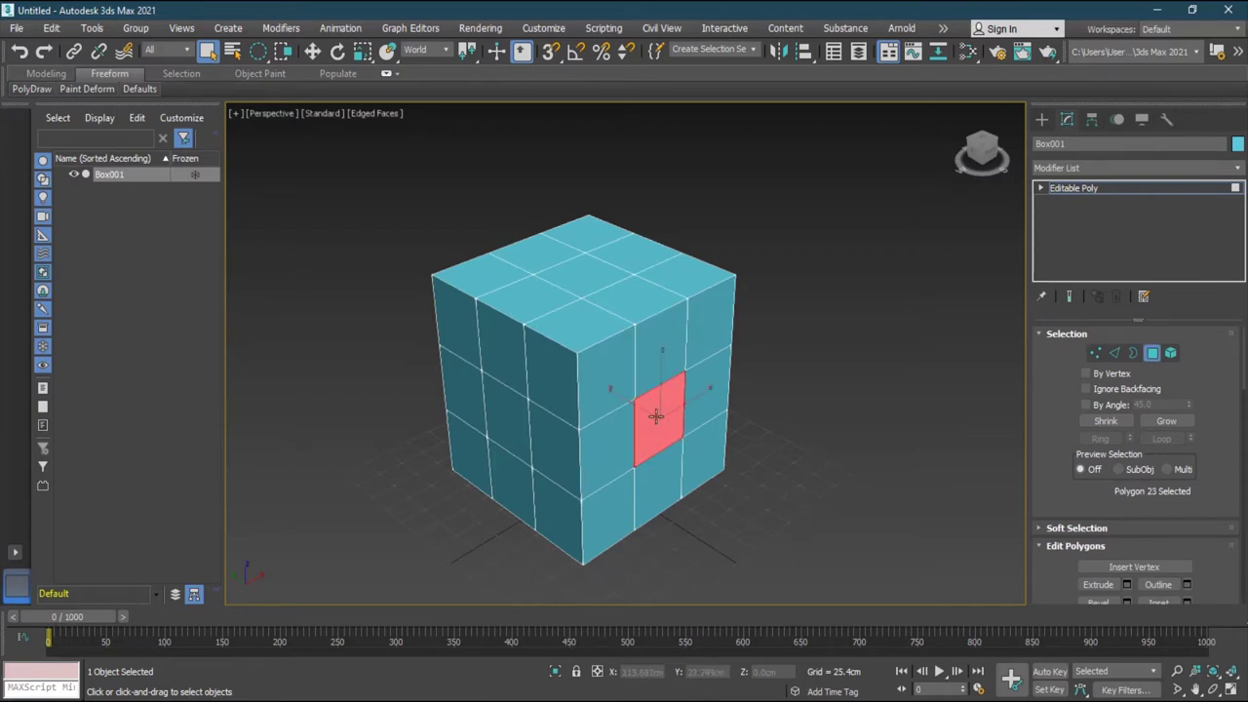
click(654, 379)
click(651, 408)
click(580, 277)
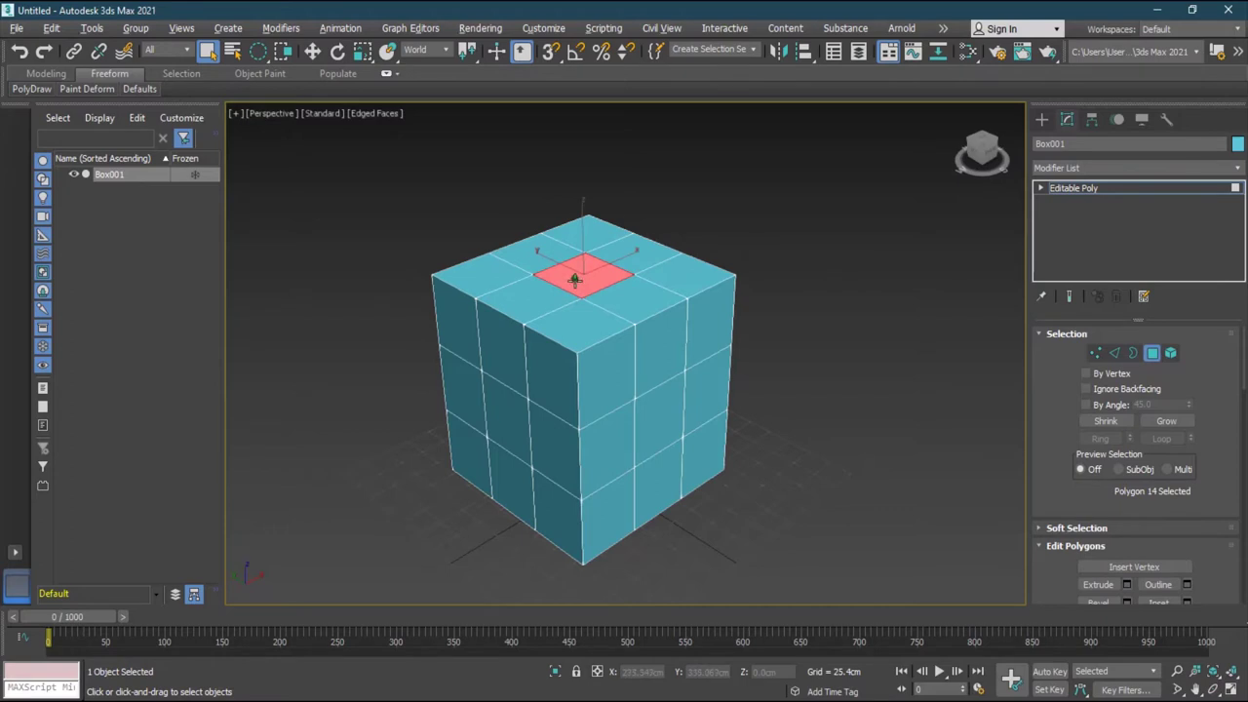
alt+middle_drag(574, 281, 635, 322)
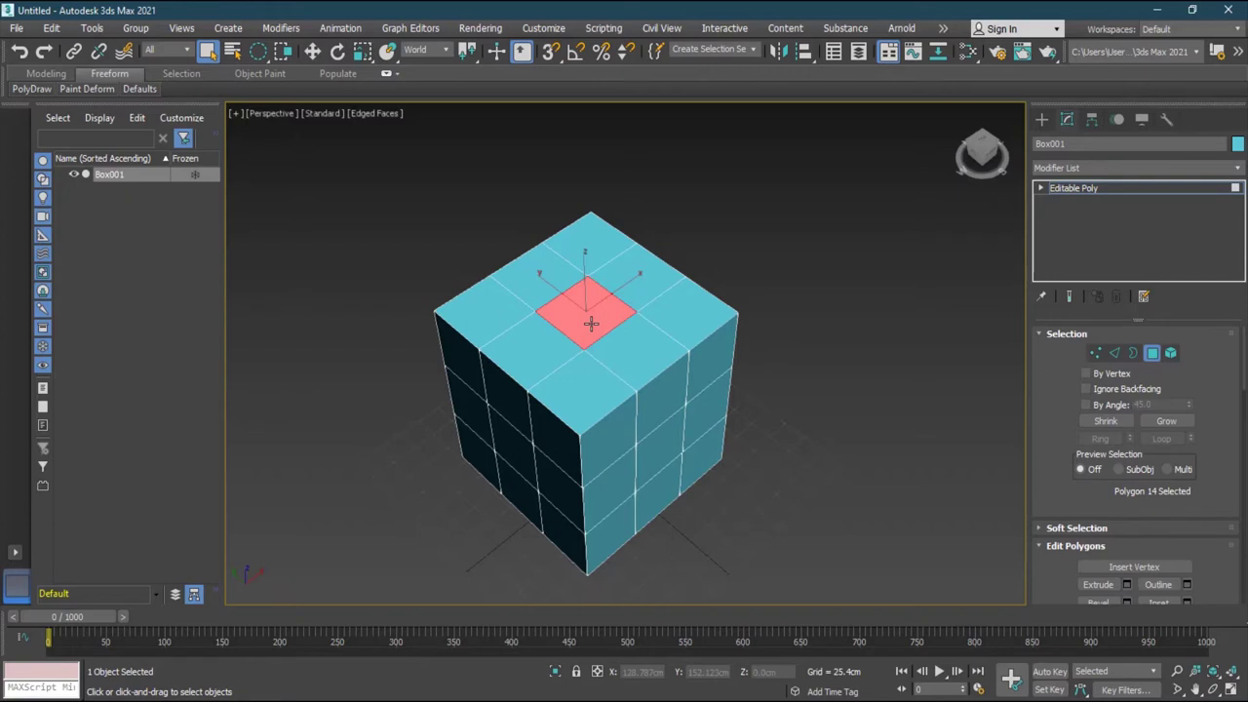
Step: Scale the middle top polygon up uniformly to about 162 percent
key(r)
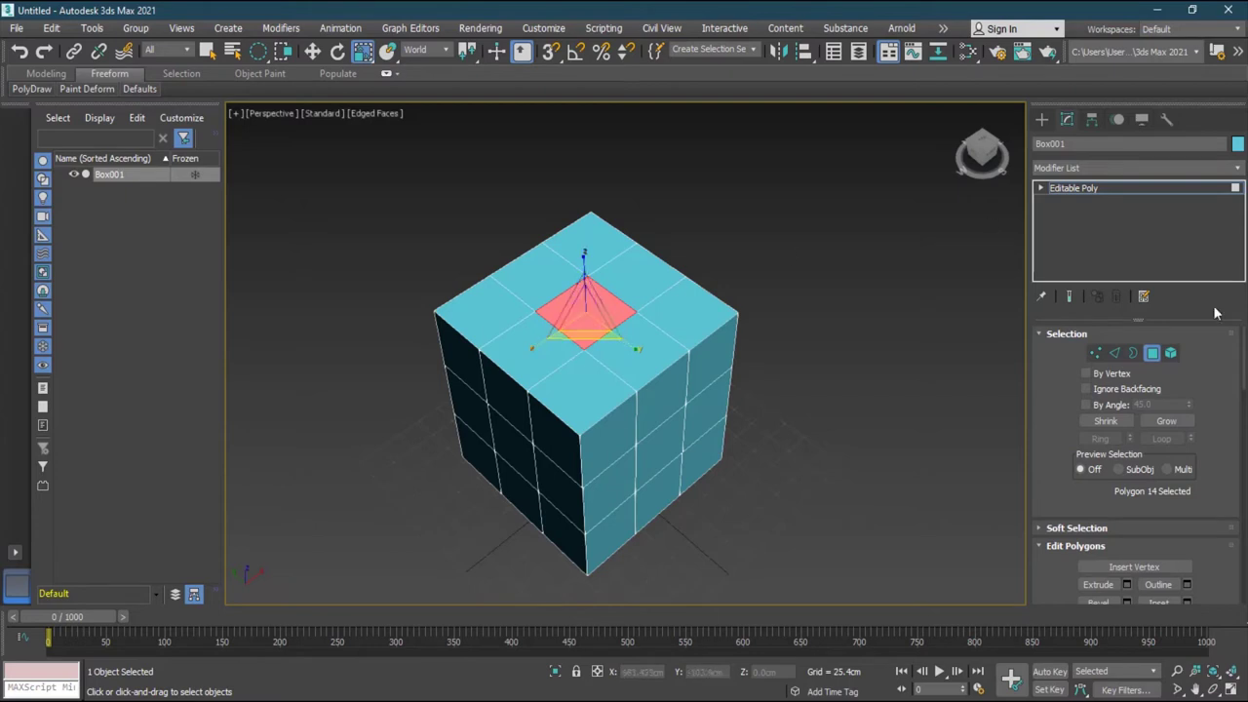
scroll(1153, 408, down, 5)
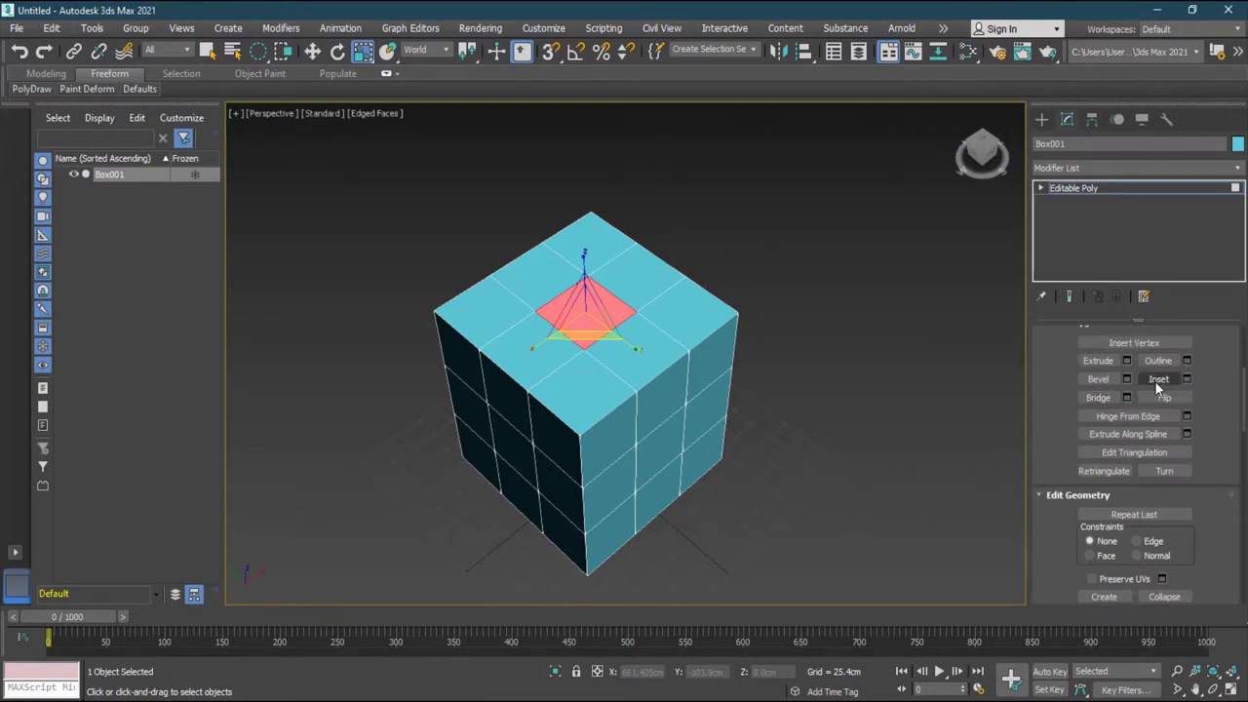
scroll(1245, 403, up, 5)
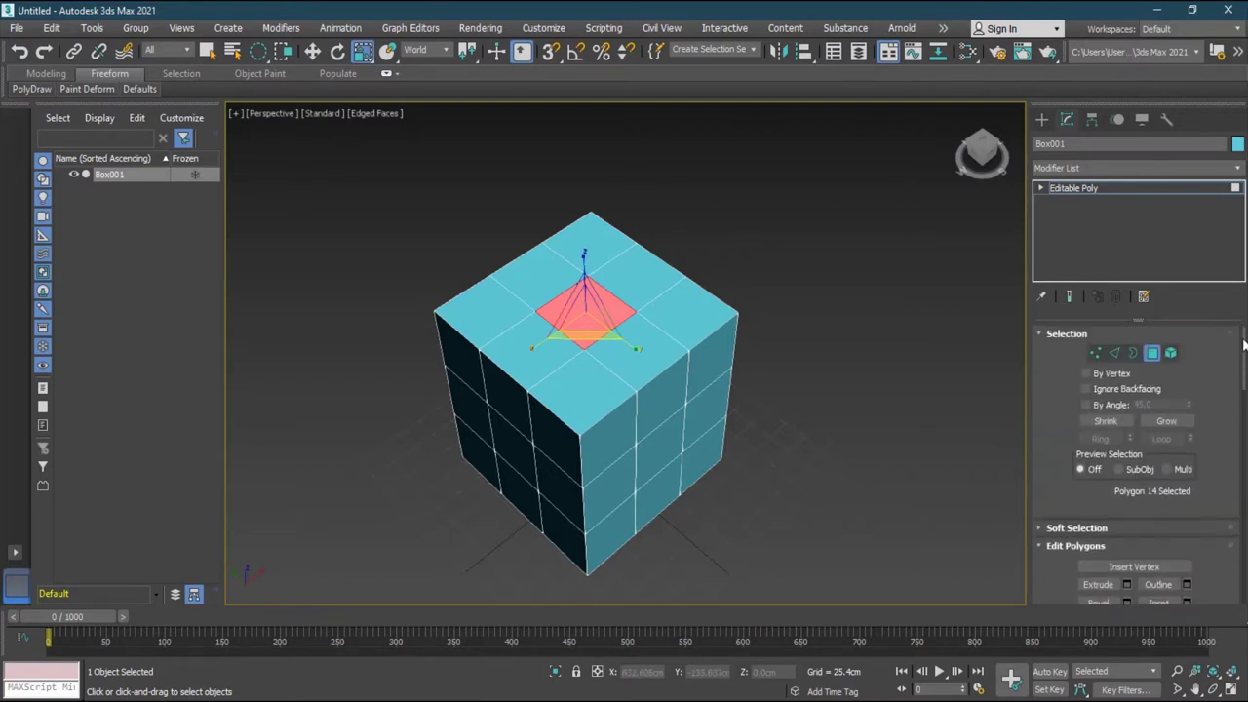
drag(579, 324, 625, 270)
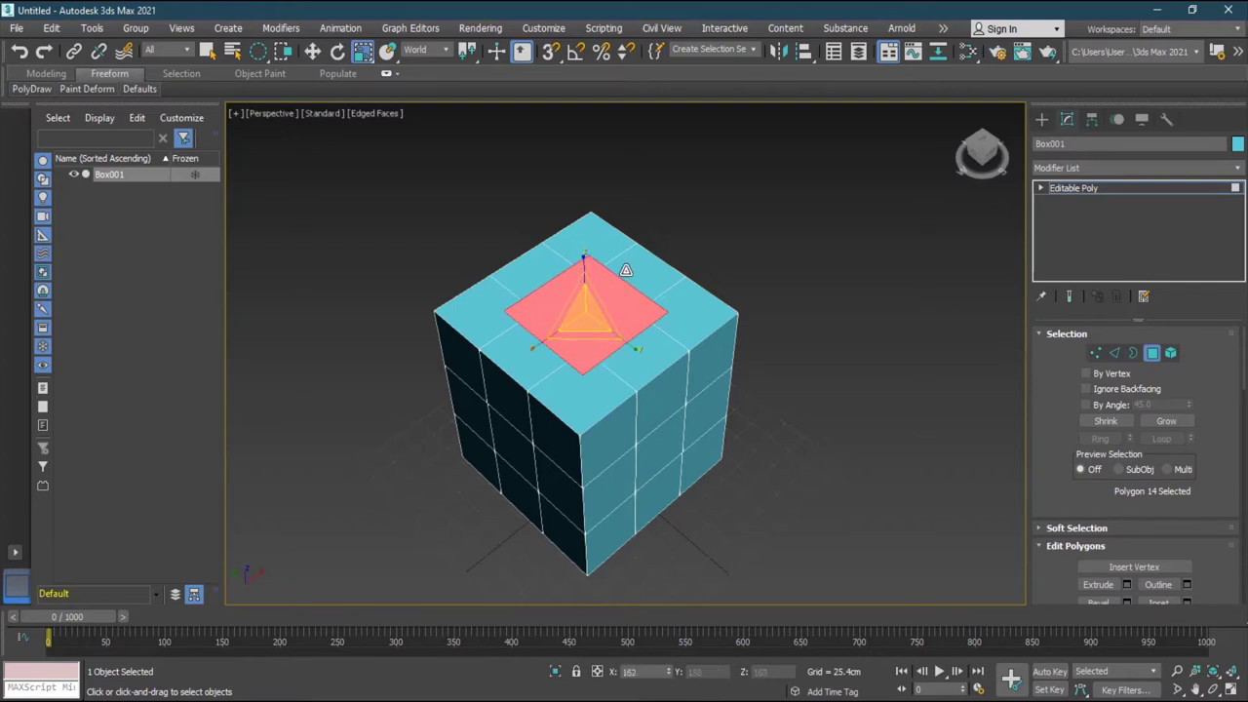
scroll(509, 336, up, 2)
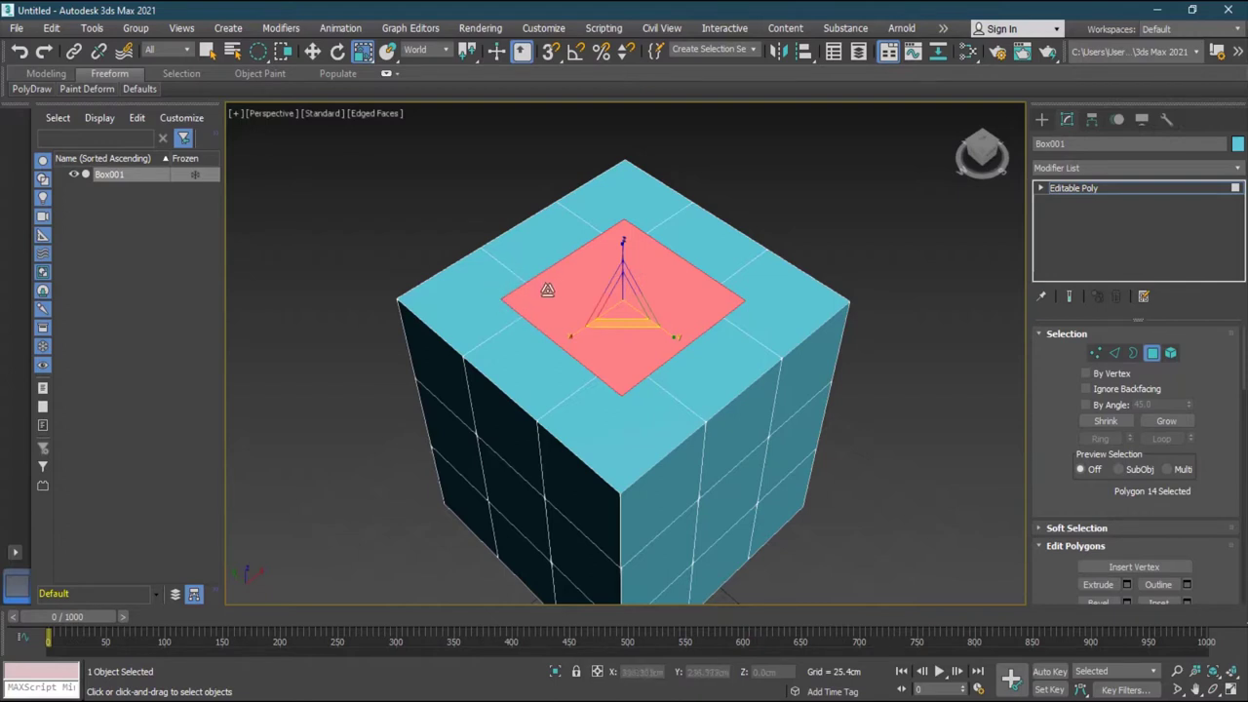
Step: Reselect the enlarged top polygon and move it down into the box to a Z position of about 102 cm
click(313, 53)
click(402, 209)
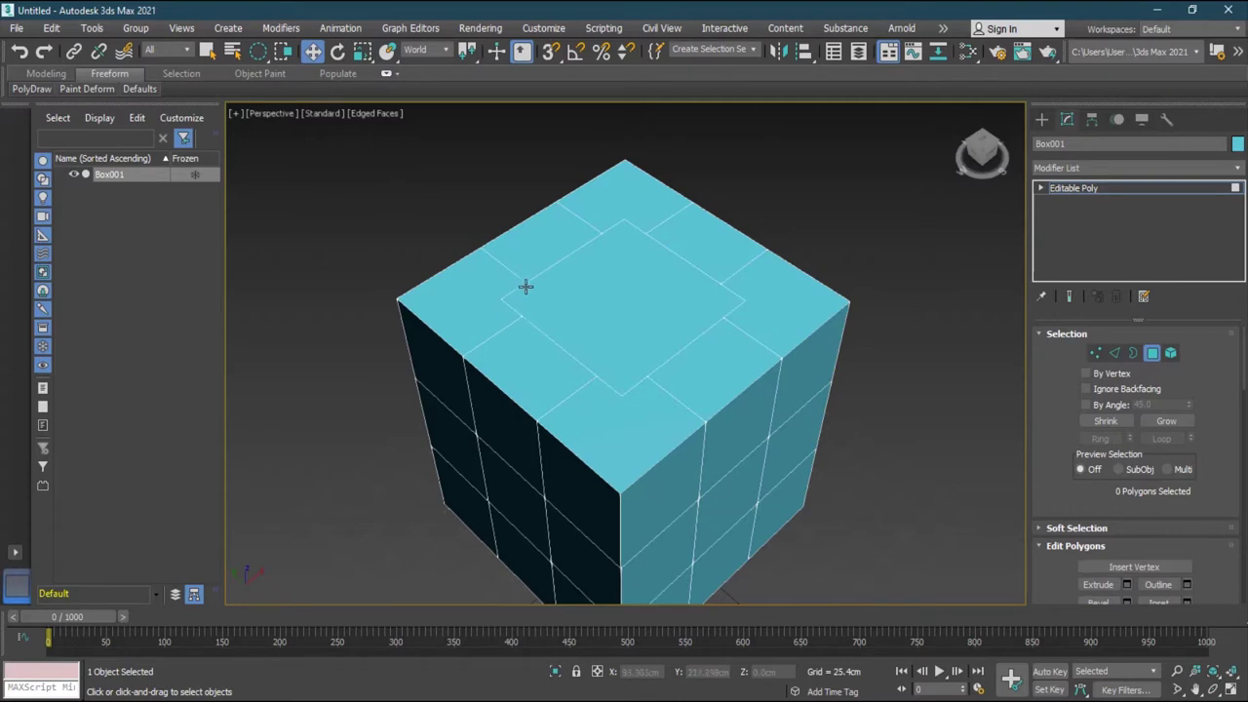
key(1)
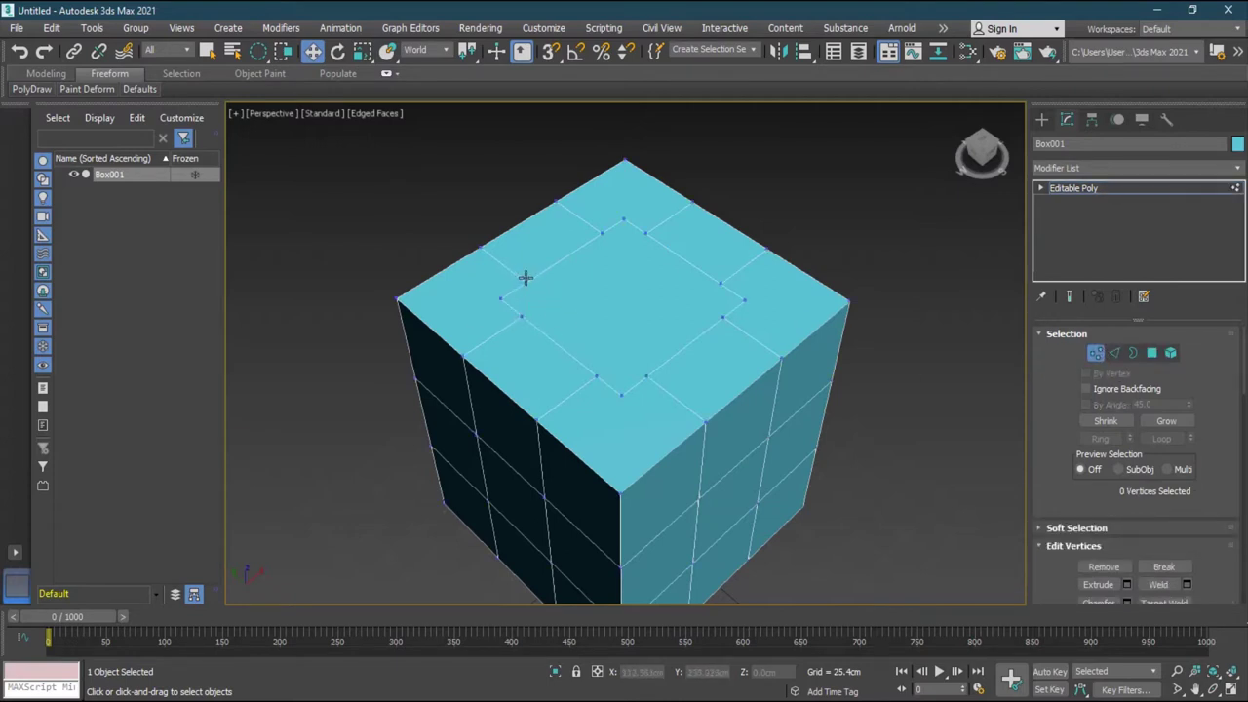
click(1151, 355)
click(636, 289)
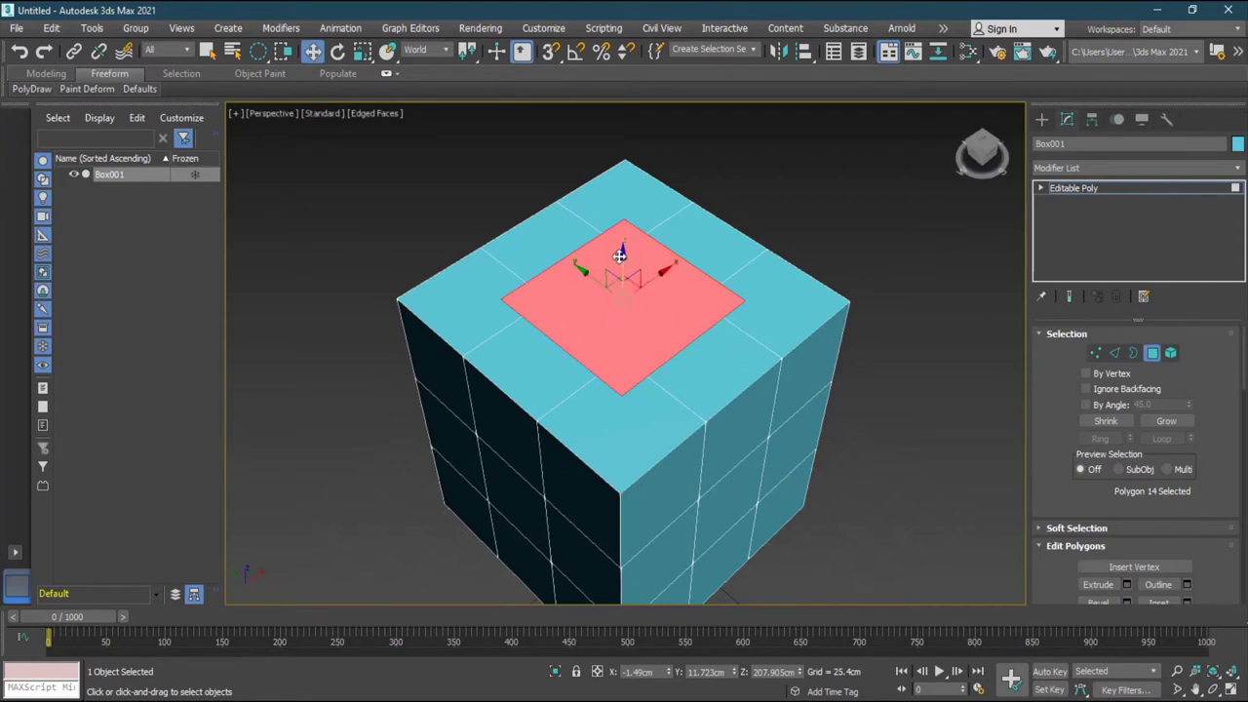
drag(619, 255, 621, 375)
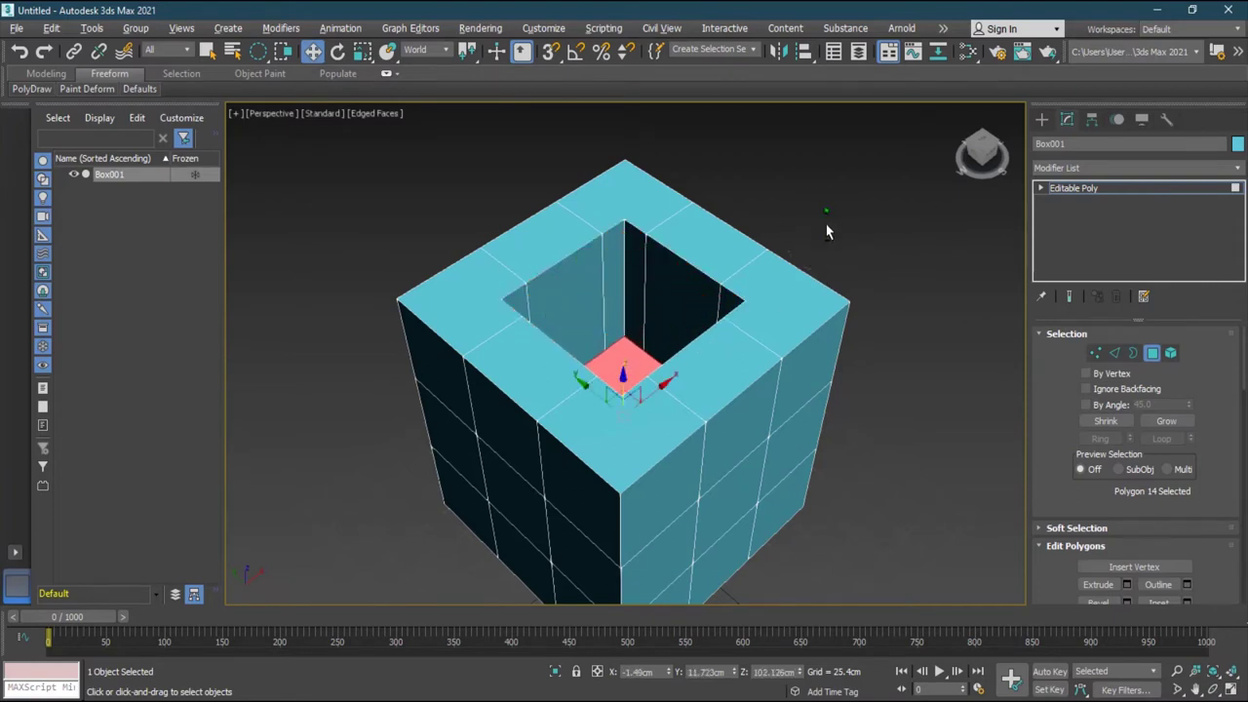
Step: Set the selection region to rectangular and scale the recess's floor polygon down uniformly
alt+middle_drag(827, 229, 848, 294)
drag(257, 50, 259, 80)
alt+middle_drag(848, 419, 843, 396)
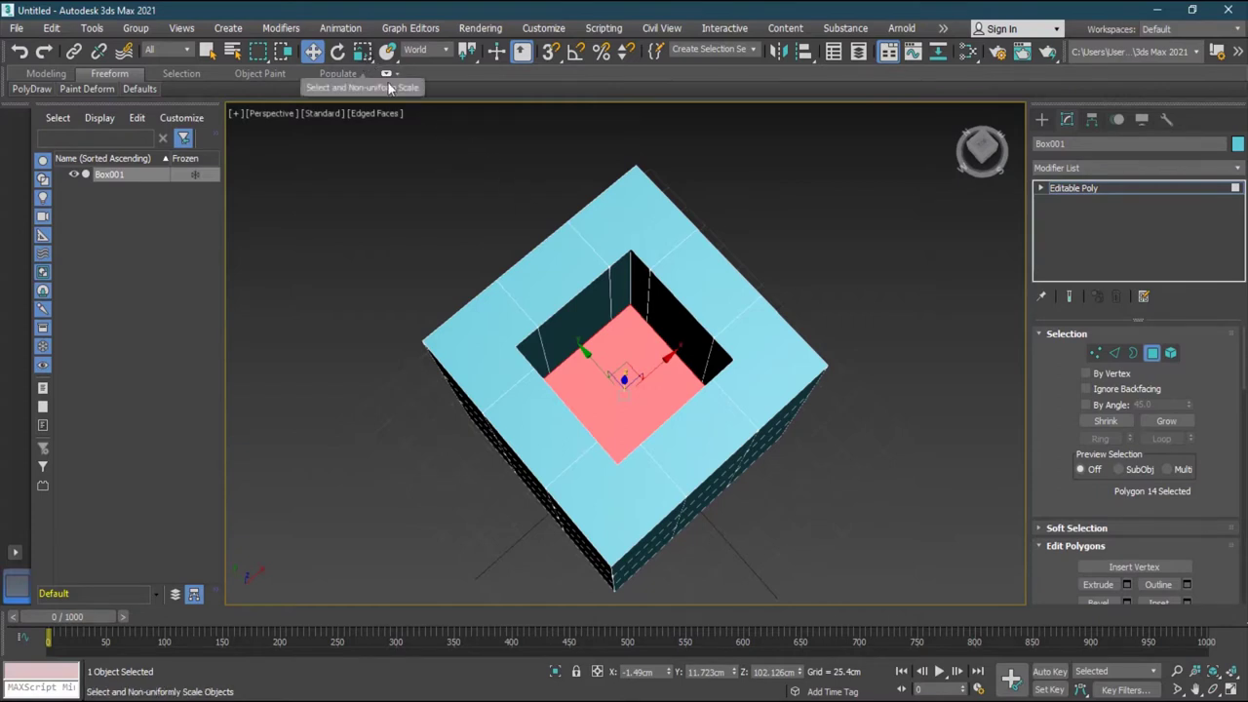
click(363, 53)
drag(619, 415, 599, 438)
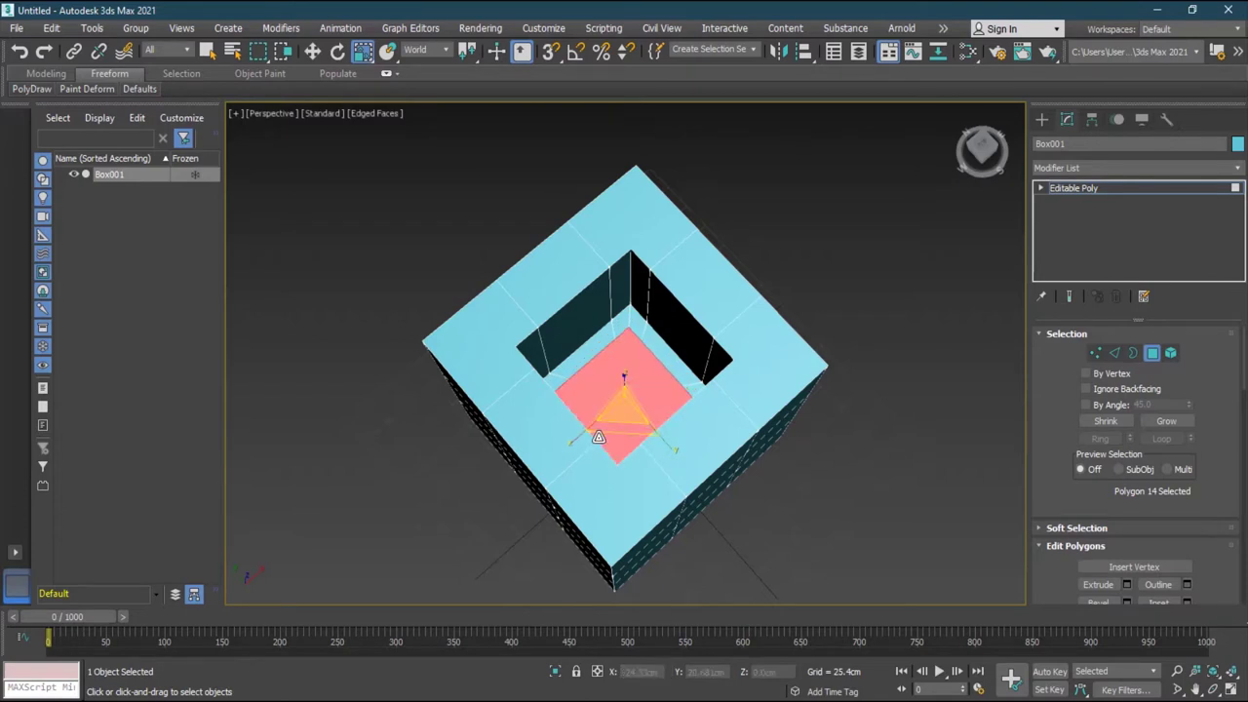
Step: Try pulling the recess's floor polygon straight up along Z, and undo it
key(w)
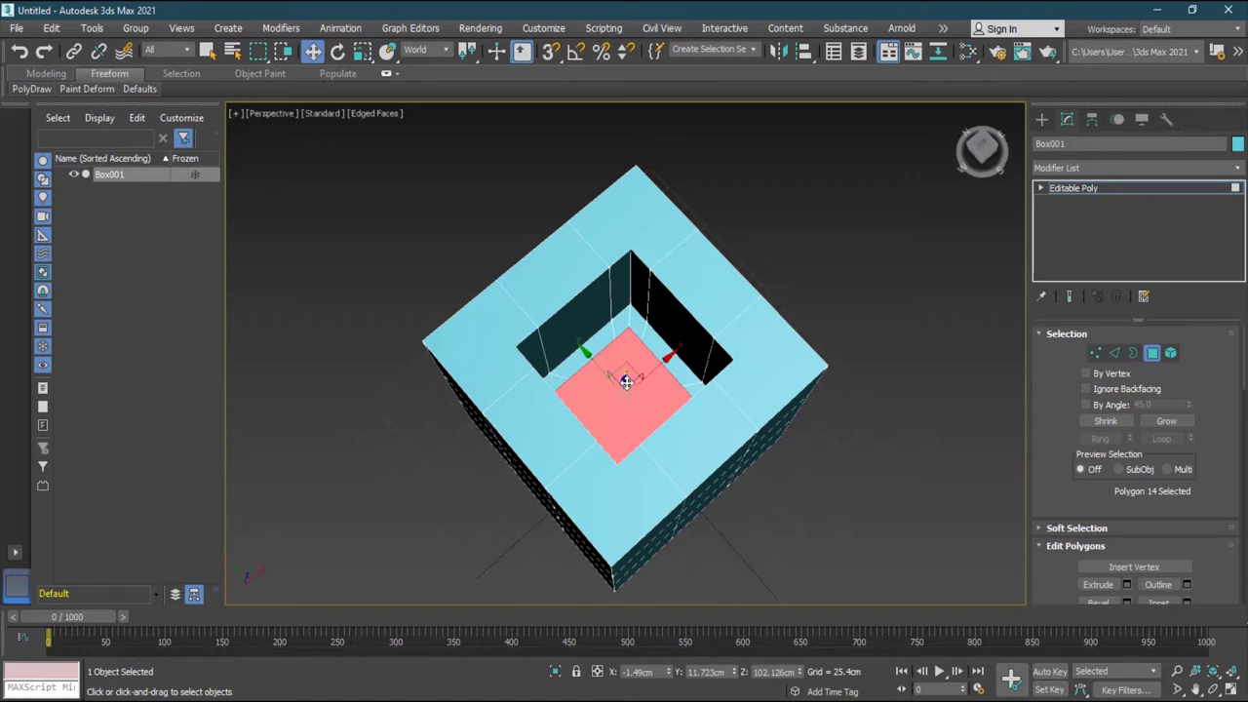
drag(626, 382, 633, 228)
alt+middle_drag(800, 451, 873, 419)
key(ctrl+z)
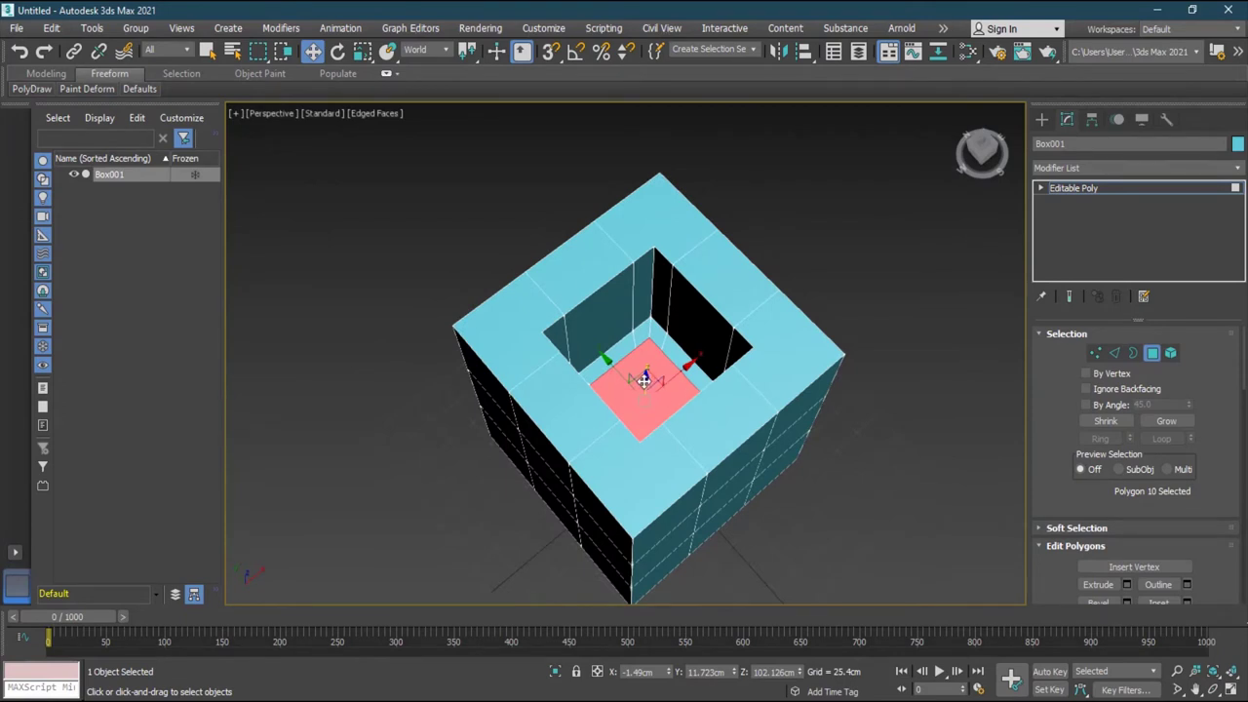
Step: Extrude the recess's floor polygon upward in several segments to form a column rising well above the box
drag(643, 381, 651, 205)
alt+middle_drag(875, 438, 909, 429)
Step: Extrude two polygons outward from the column's front middle strip and push the polygon between them inward
click(686, 359)
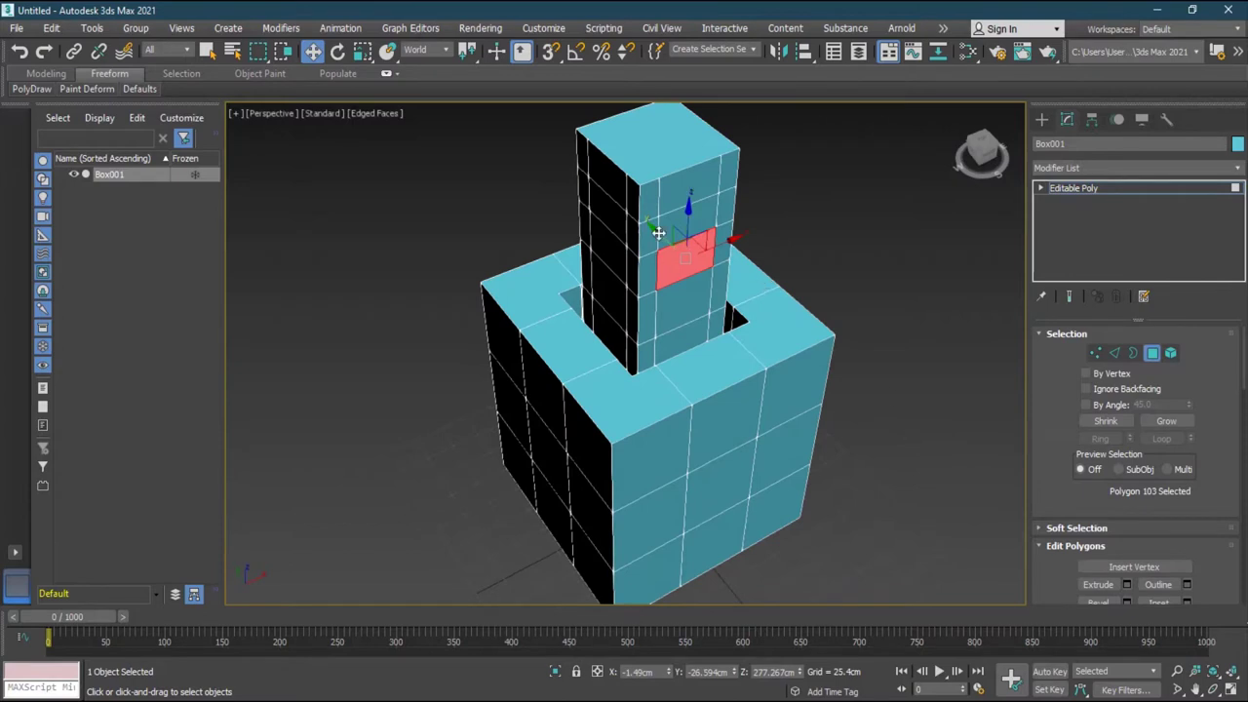
drag(658, 233, 679, 238)
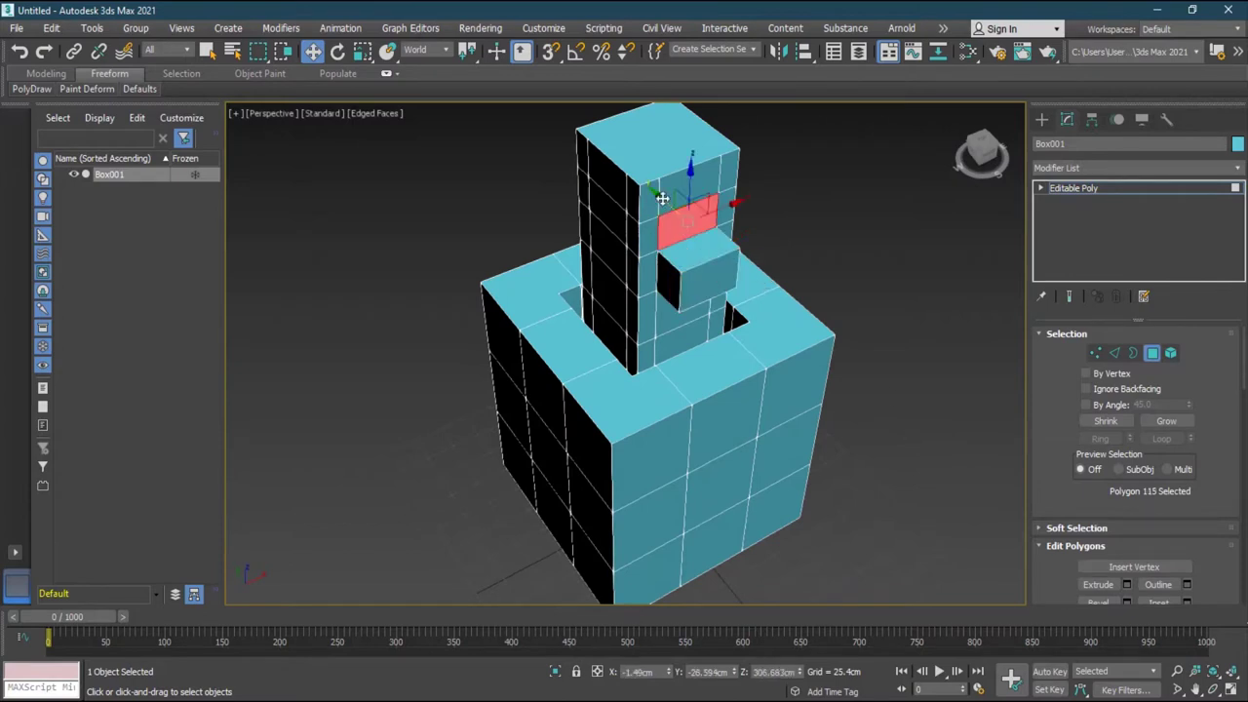
click(690, 180)
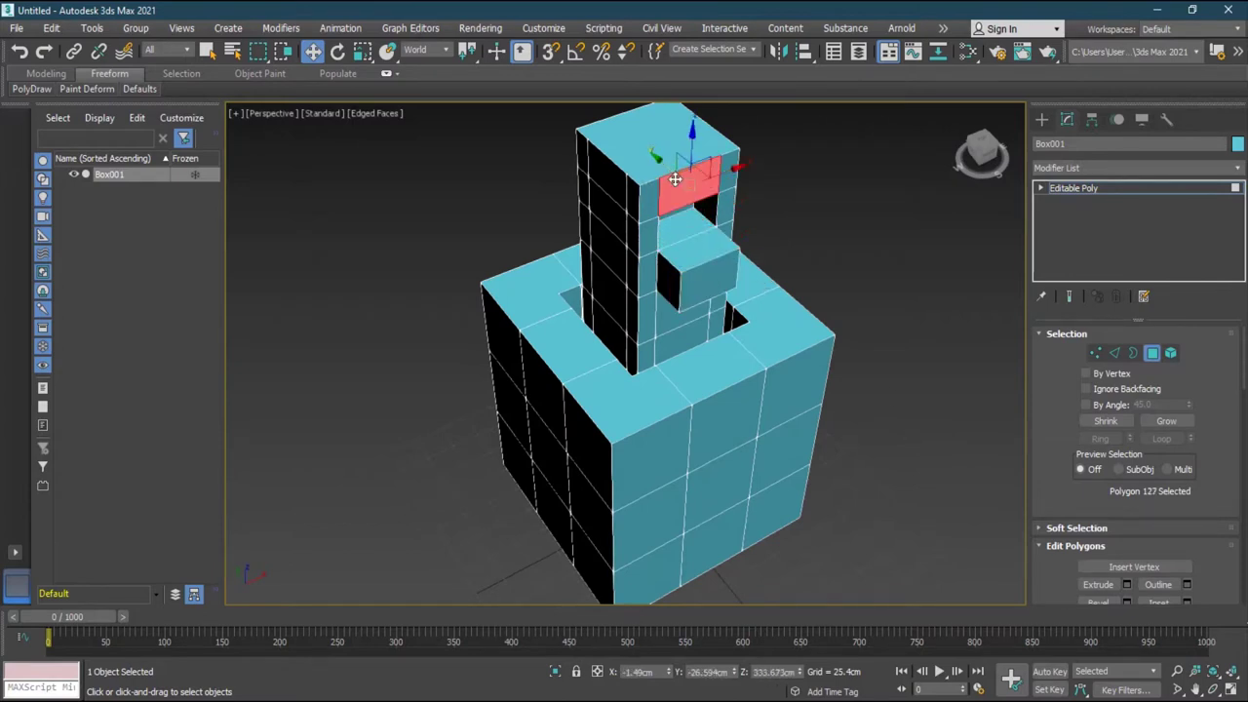
shift+drag(676, 180, 696, 203)
Step: Extrude the upper-left and upper-right polygons of the box's front face outward into two protruding blocks, and clear the selection
alt+middle_drag(877, 307, 897, 412)
click(616, 388)
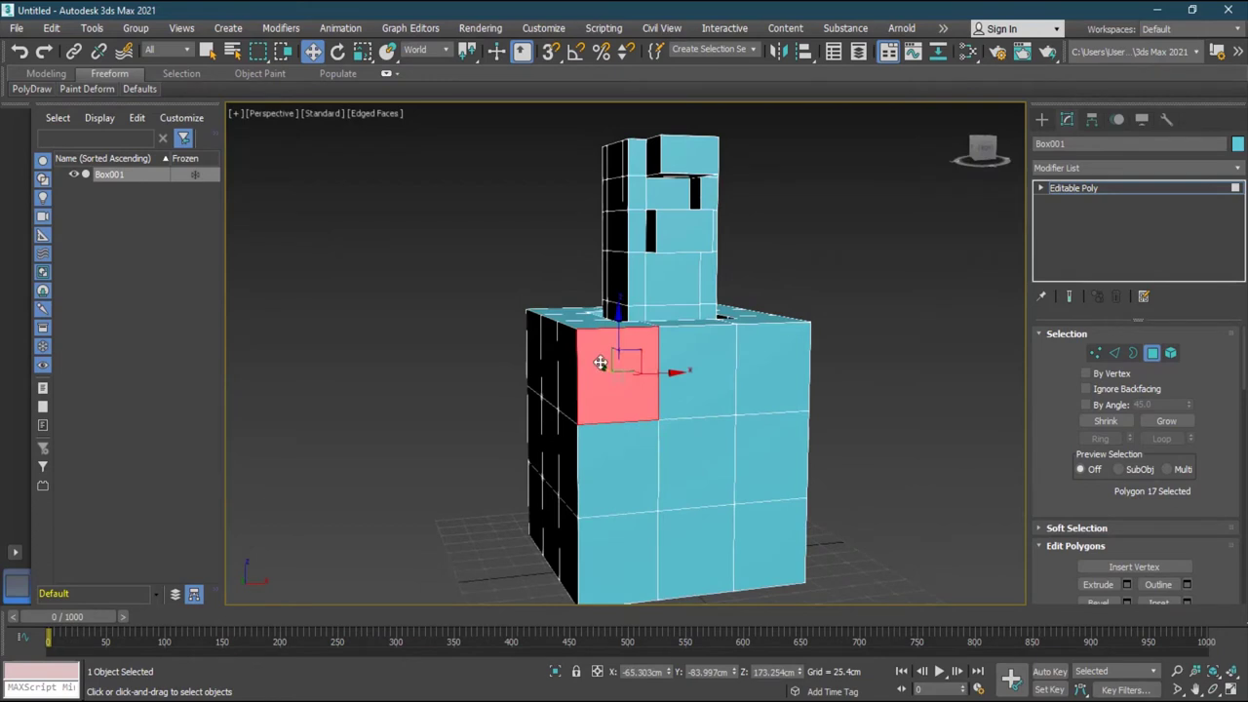
shift+drag(602, 363, 625, 384)
click(771, 372)
shift+drag(752, 361, 769, 381)
click(880, 417)
mouse_move(891, 419)
alt+middle_down()
mouse_move(763, 435)
mouse_move(883, 428)
alt+middle_up()
scroll(846, 433, up, 3)
scroll(824, 444, down, 3)
alt+middle_drag(808, 459, 852, 422)
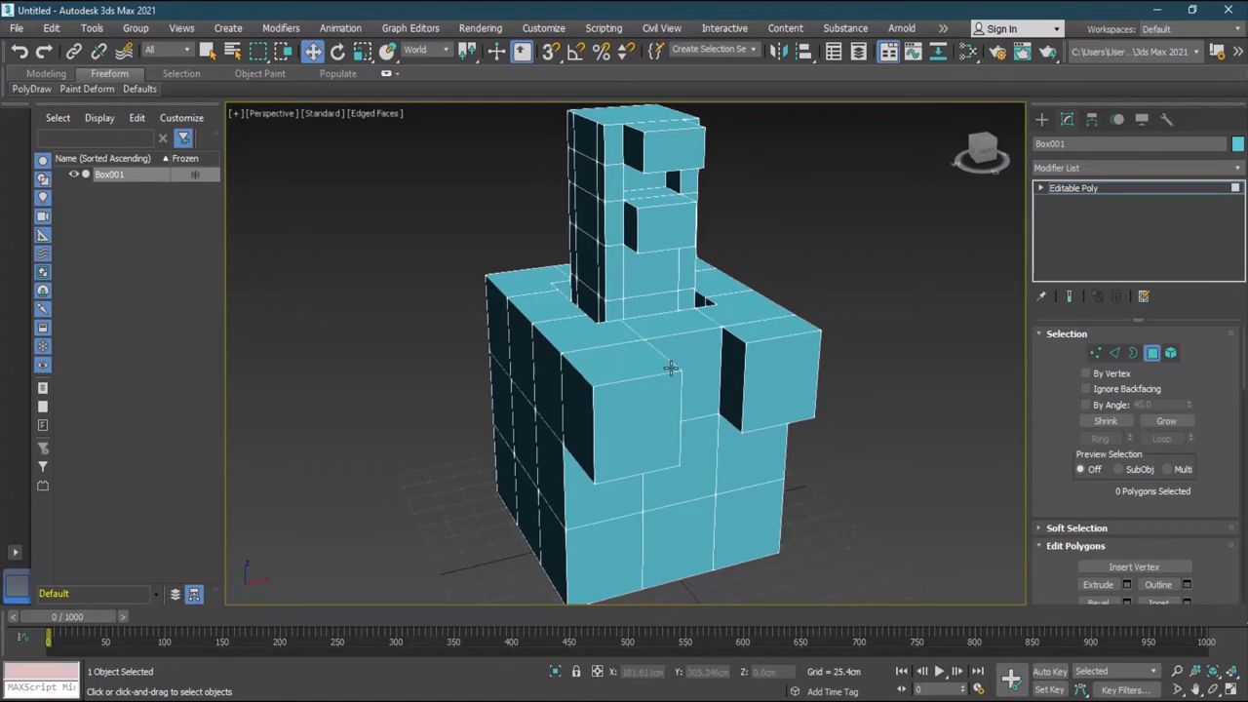
Step: Switch to edge selection and try moving the upper front edge of the left protruding block, and undo the move
key(q)
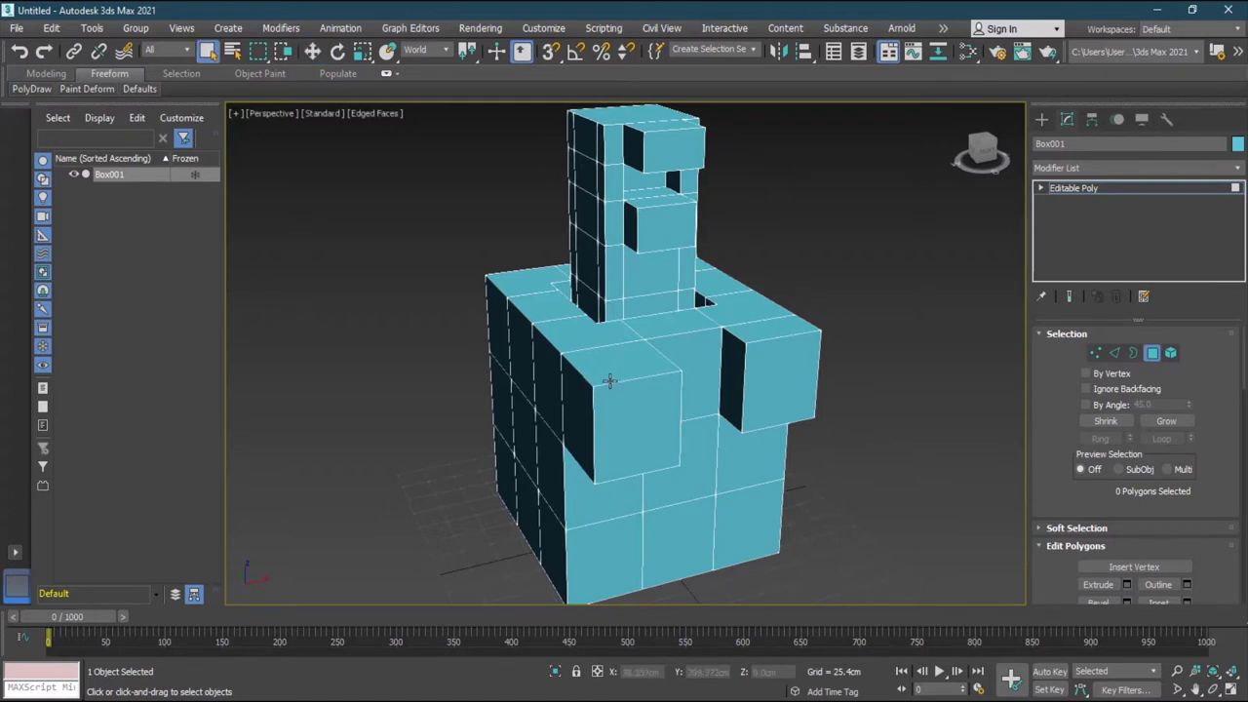
click(1114, 353)
click(635, 379)
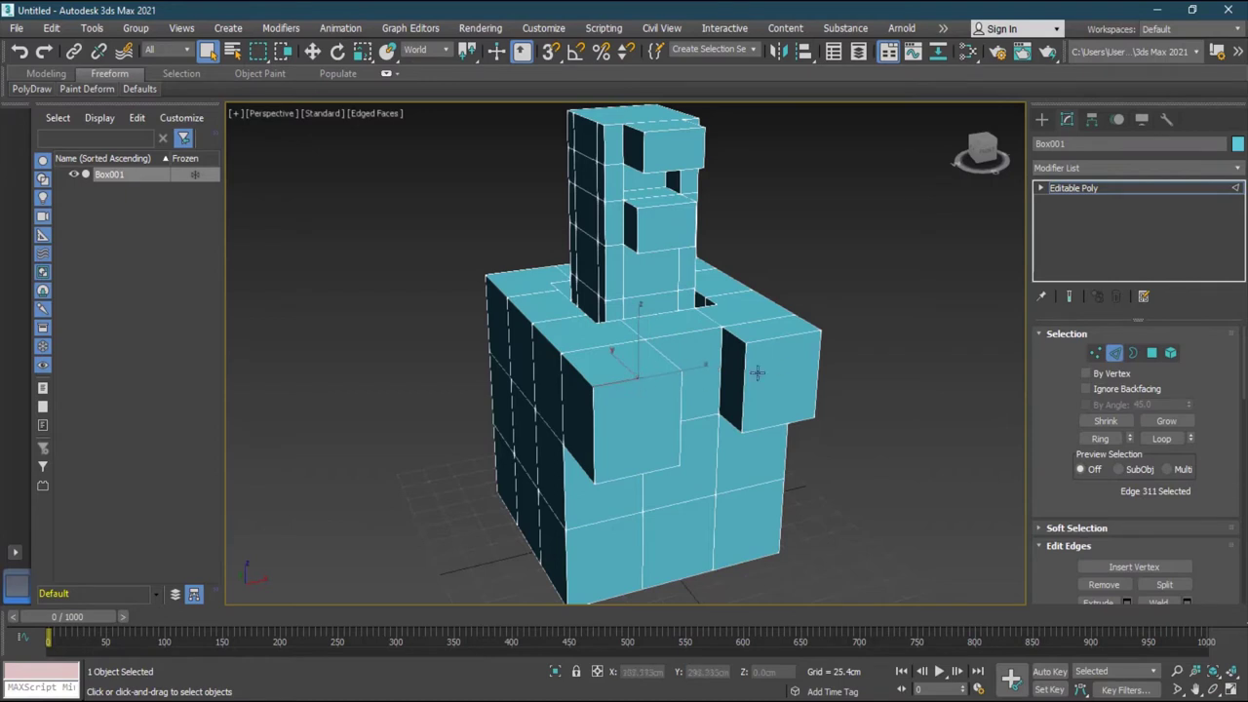
key(w)
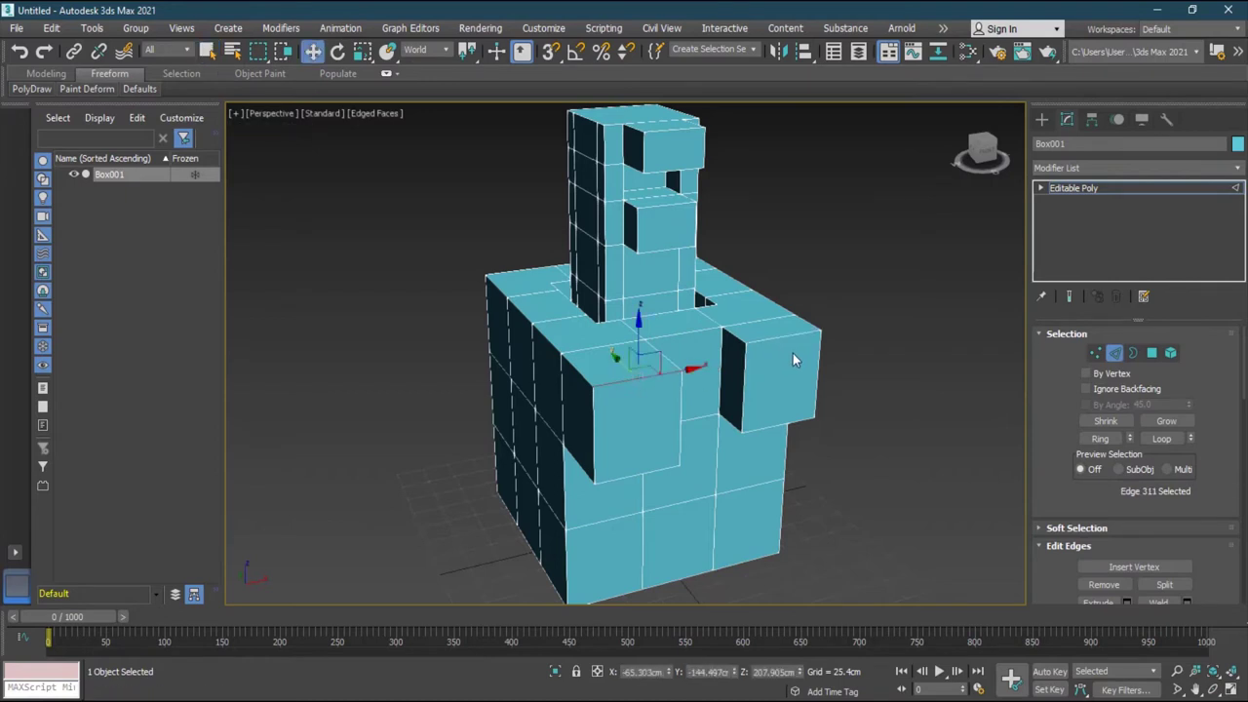
drag(636, 357, 765, 338)
key(ctrl+z)
Step: Try moving the upper front edges of both protruding blocks together, undo it, and clear the selection
key(q)
ctrl+click(786, 334)
key(w)
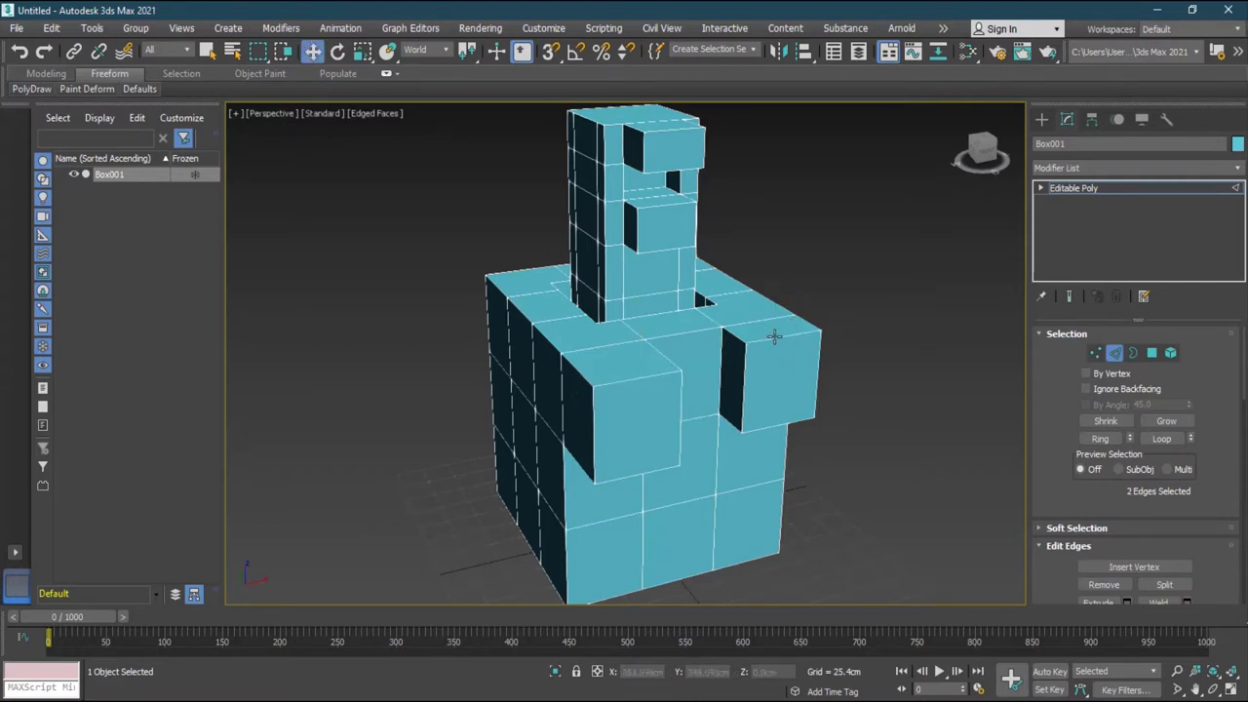
click(774, 338)
ctrl+click(652, 376)
ctrl+click(643, 378)
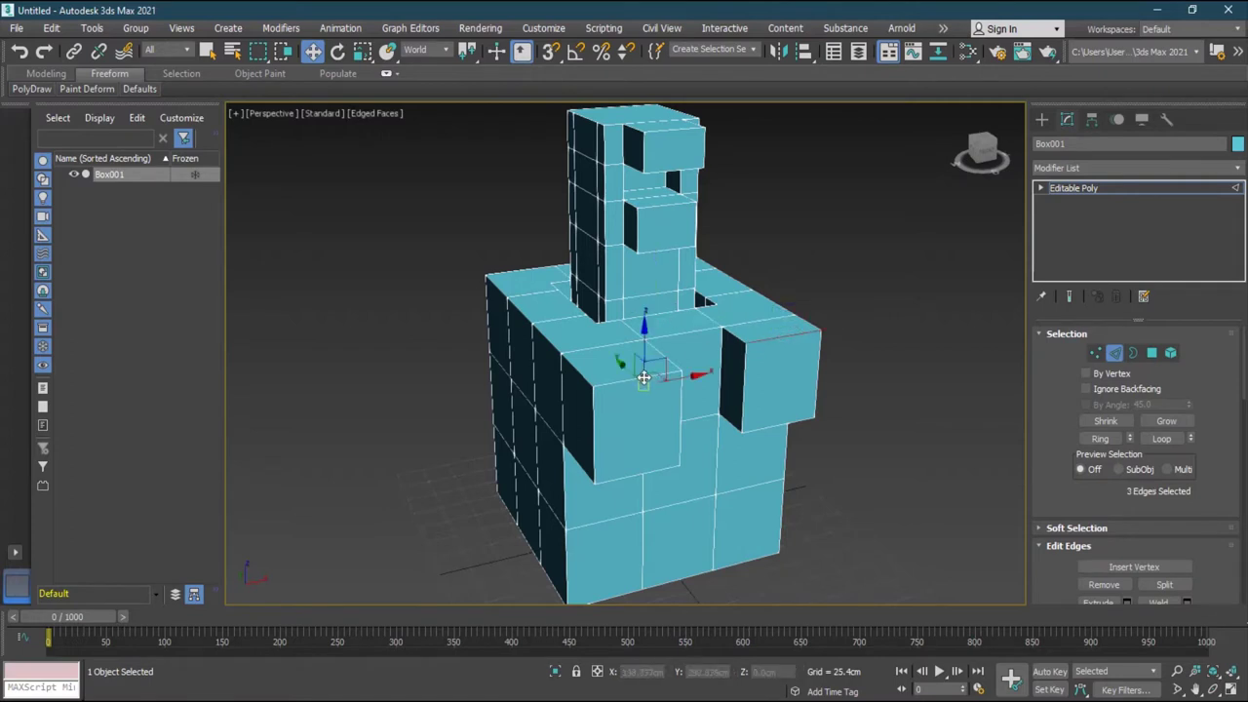
alt+middle_drag(869, 367, 860, 392)
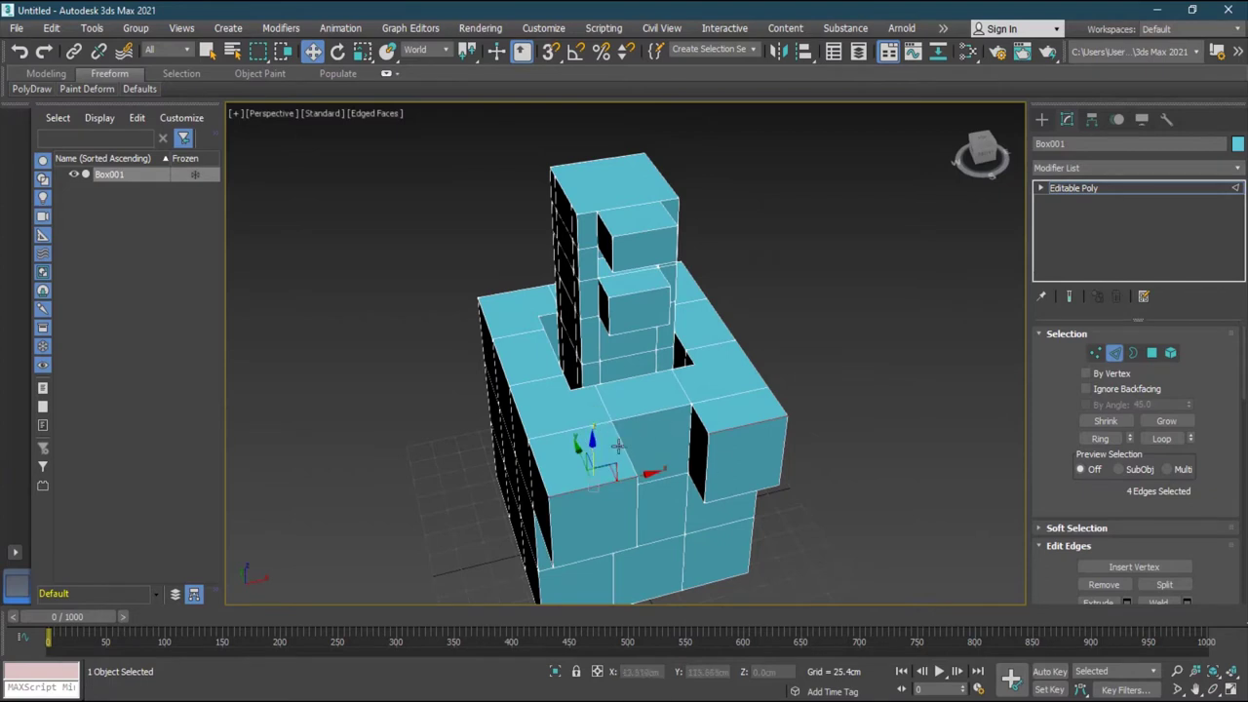
drag(613, 422, 655, 485)
key(ctrl+z)
click(862, 424)
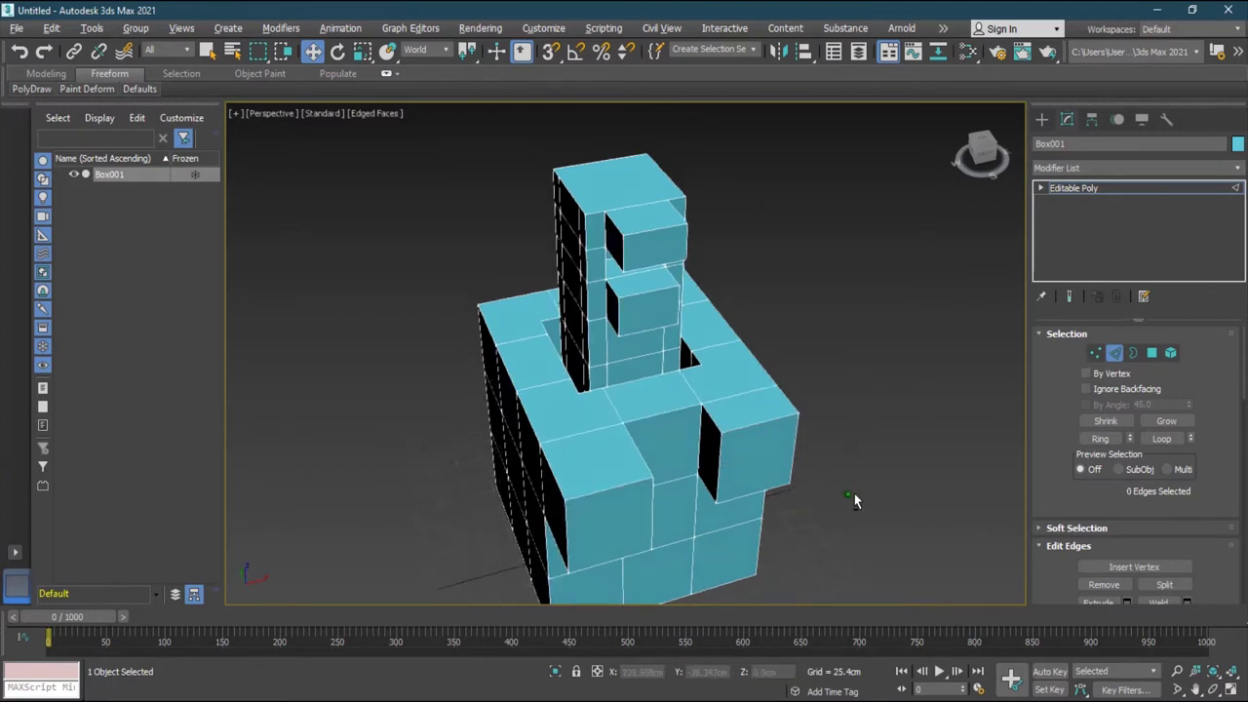
Step: Lower the upper front edges of both protruding blocks along Z so that the block tops slope down
alt+middle_drag(852, 501, 862, 528)
double_click(822, 508)
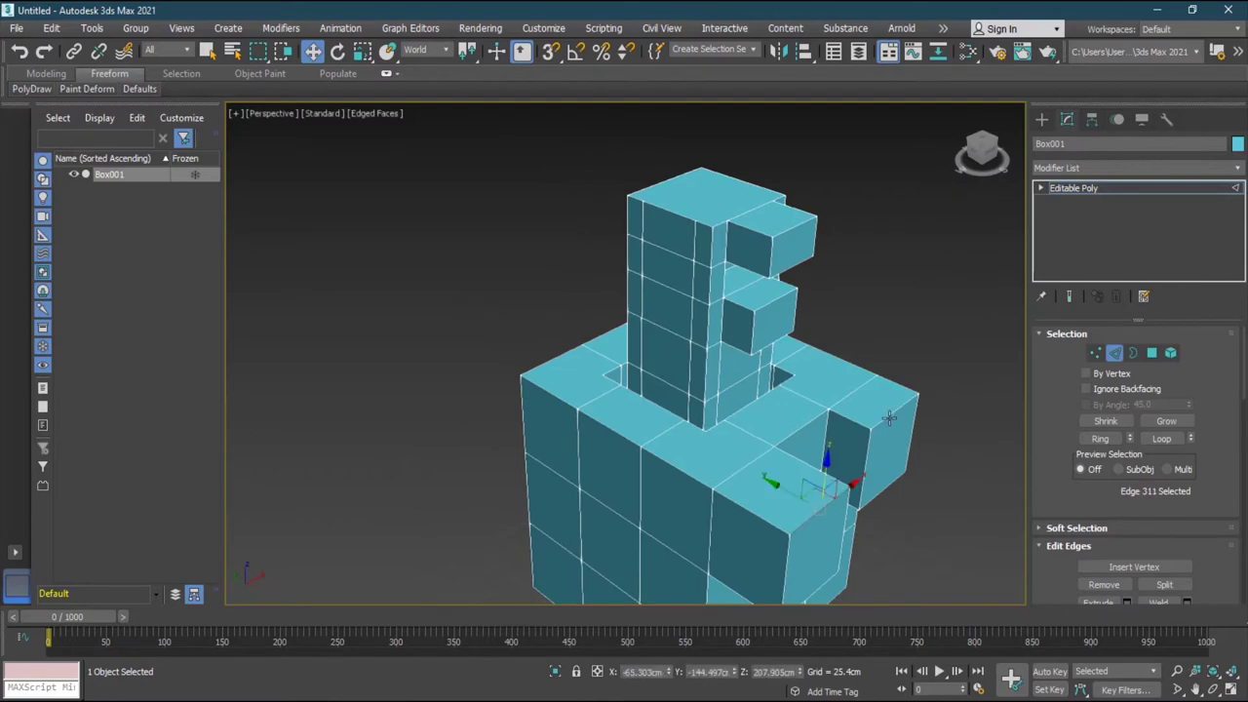
drag(828, 456, 825, 510)
alt+middle_drag(903, 523, 830, 518)
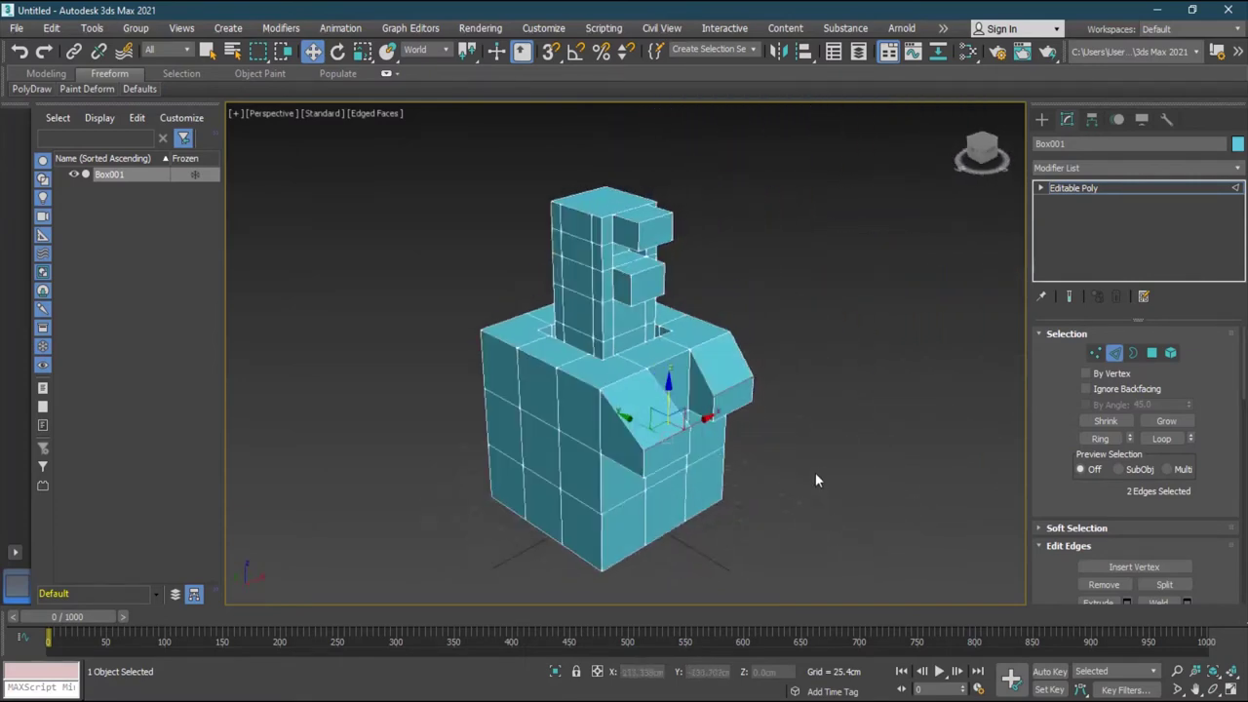
Step: Select the sloped top polygons of both protruding blocks and scale new, smaller polygons inward from them as insets
click(1151, 353)
click(644, 402)
ctrl+click(723, 363)
scroll(788, 361, up, 3)
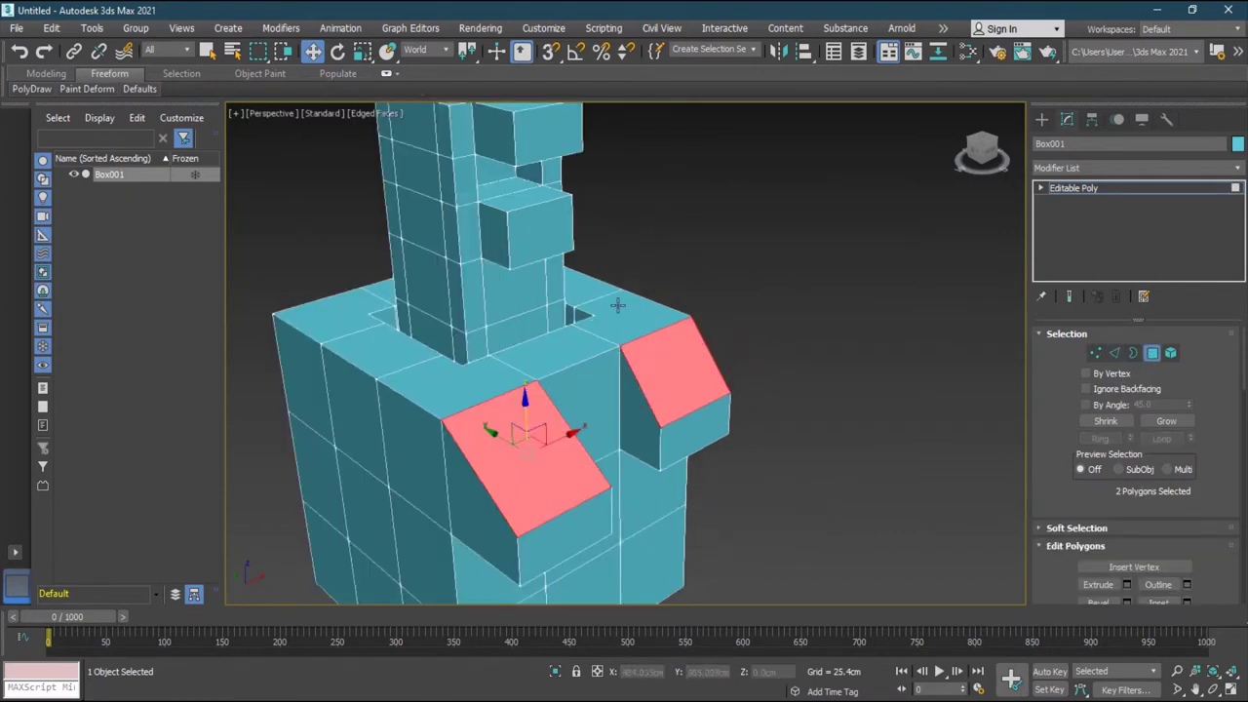
click(362, 52)
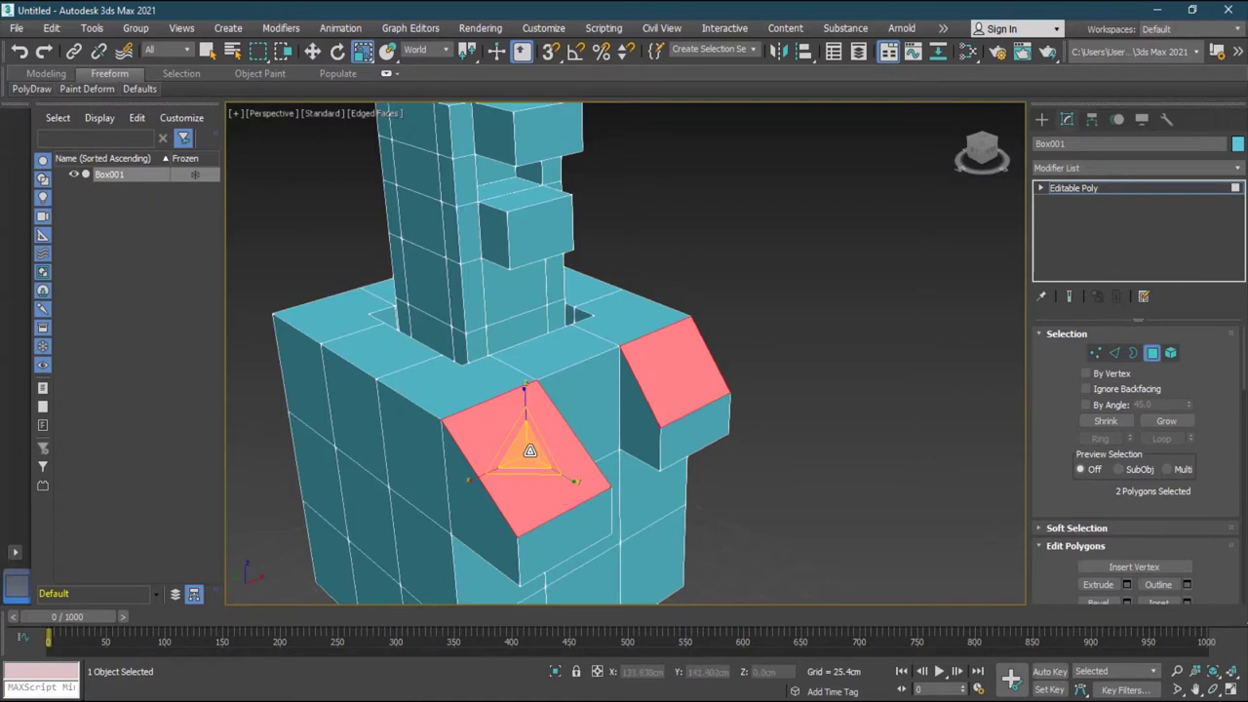
drag(530, 451, 493, 487)
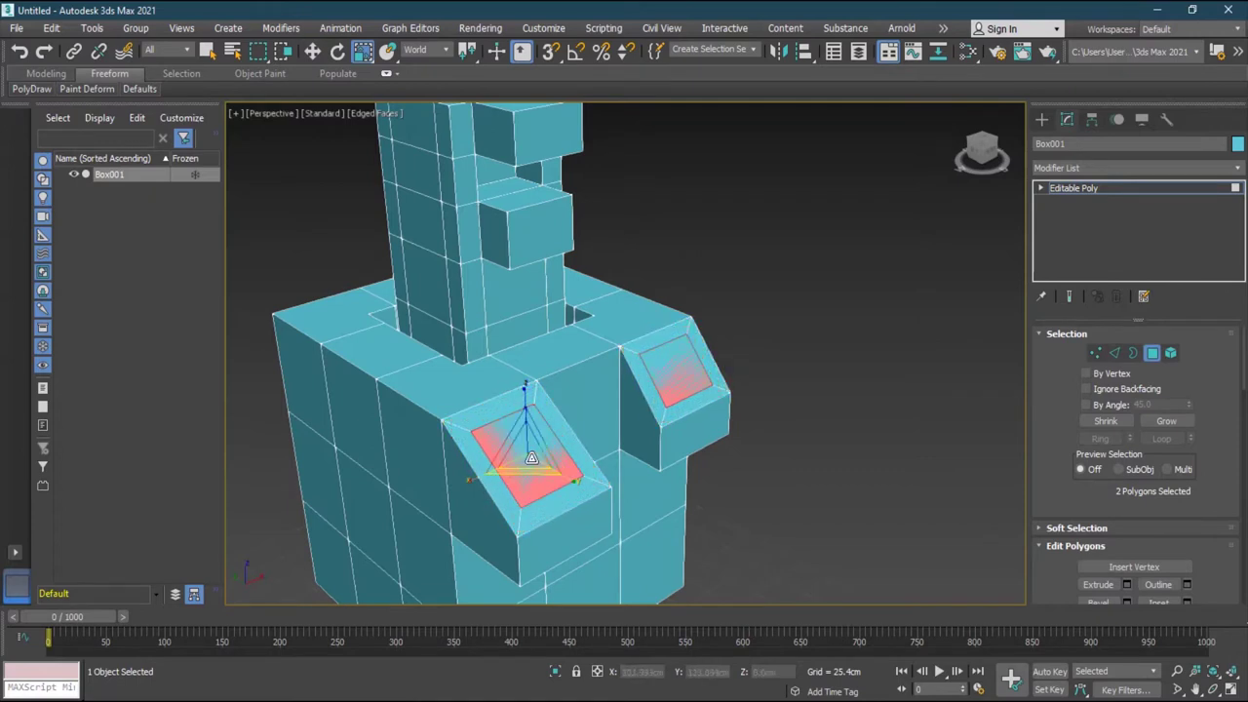
Step: Try sinking the two inset polygons along the World axes into recesses, and undo it
key(w)
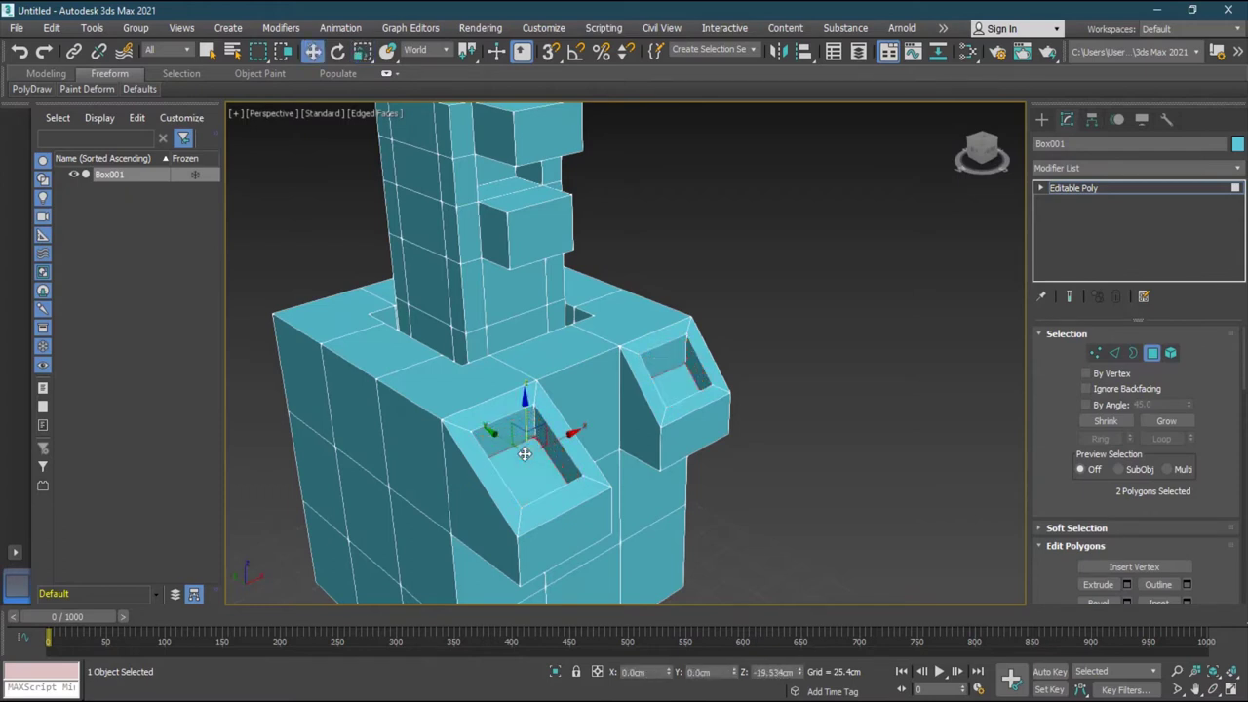
drag(527, 419, 613, 422)
alt+middle_drag(580, 421, 613, 426)
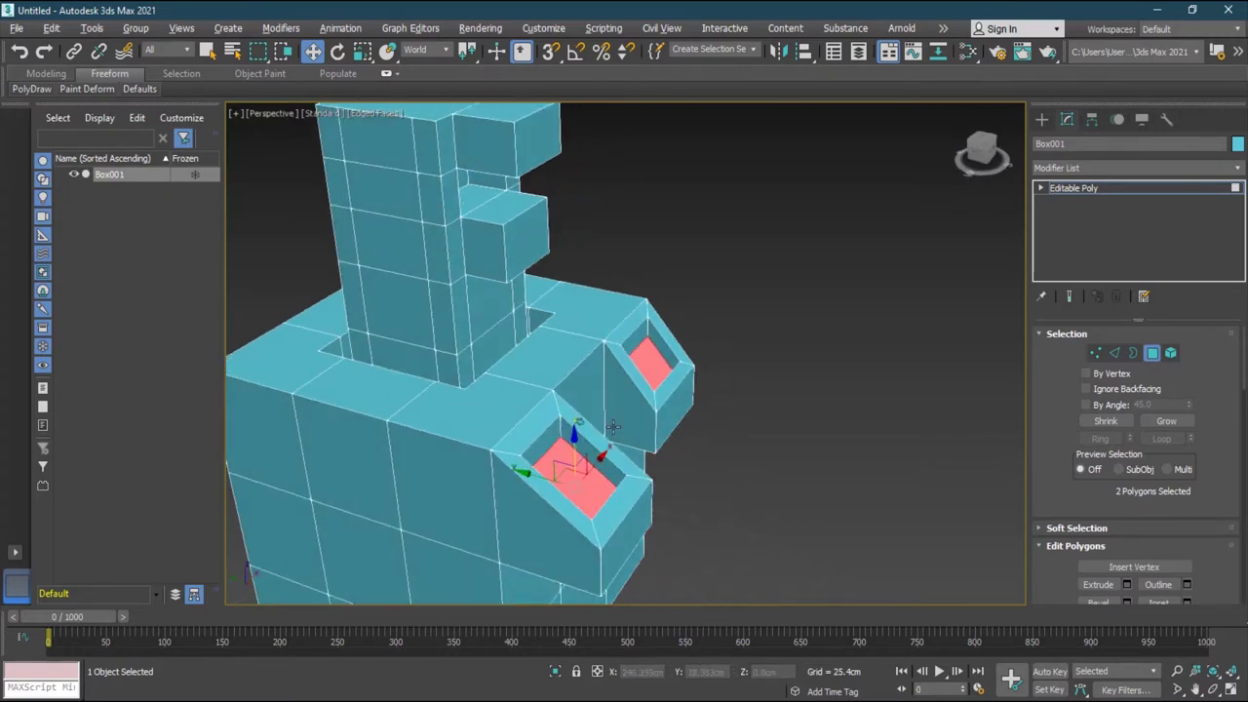
key(ctrl+z)
Step: Set the reference coordinate system to Local and extrude the two inset polygons outward, perpendicular to the slopes, into arms
click(419, 51)
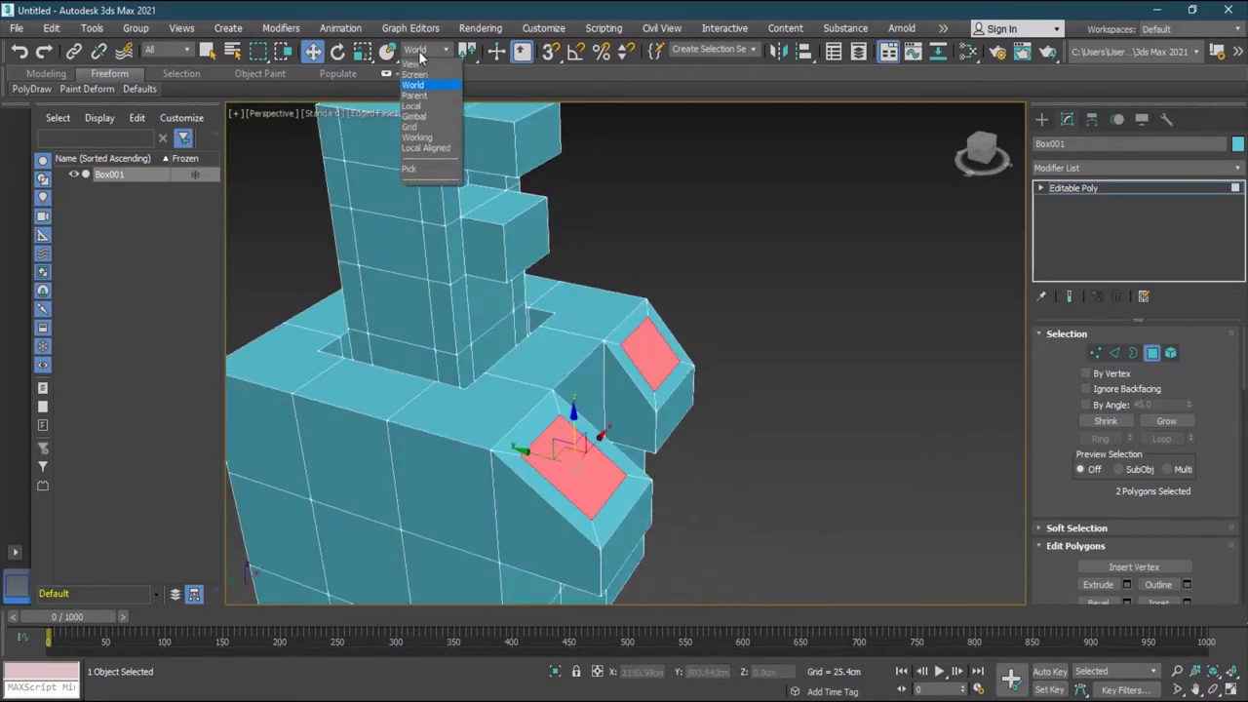
click(414, 94)
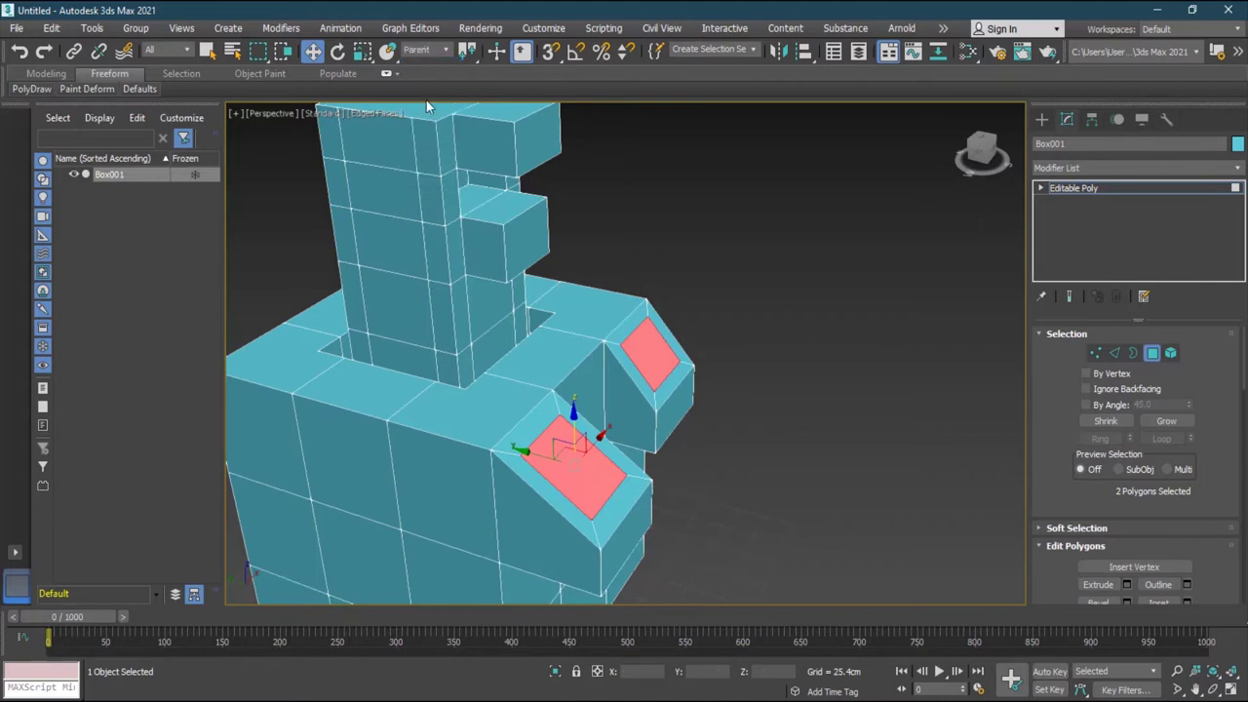
click(431, 48)
click(414, 106)
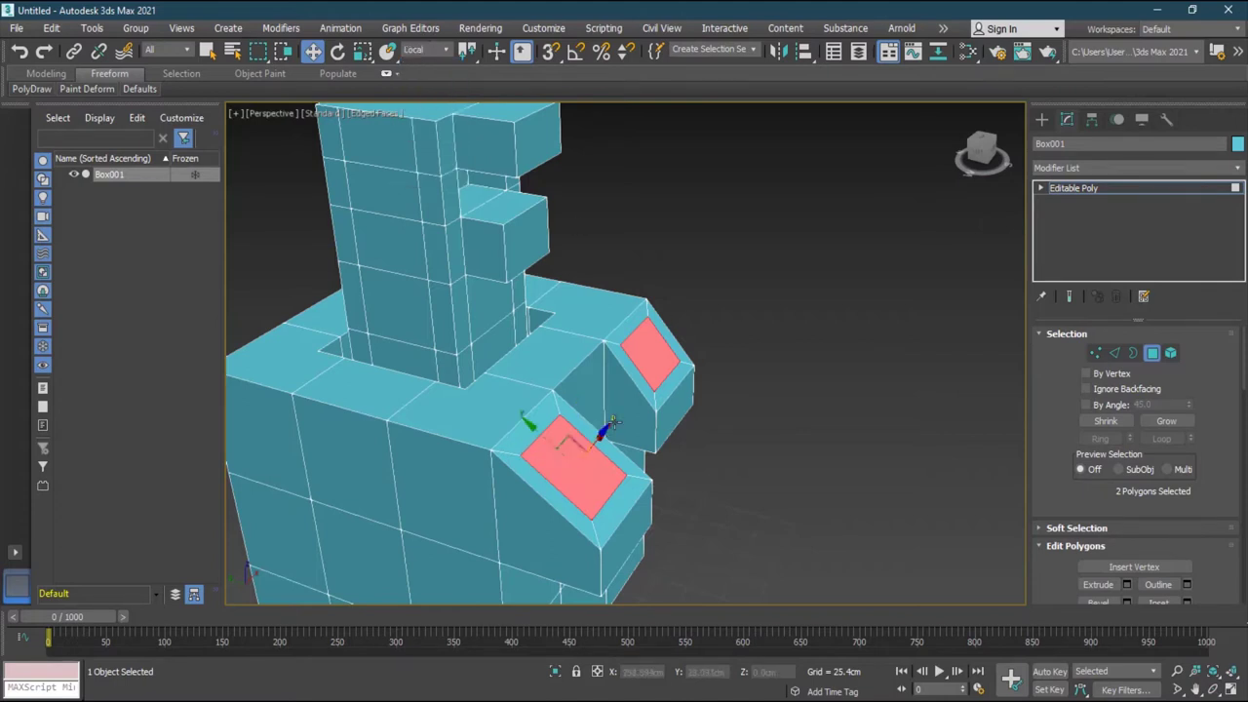
alt+middle_drag(699, 424, 772, 419)
drag(781, 378, 860, 286)
alt+middle_drag(860, 286, 878, 362)
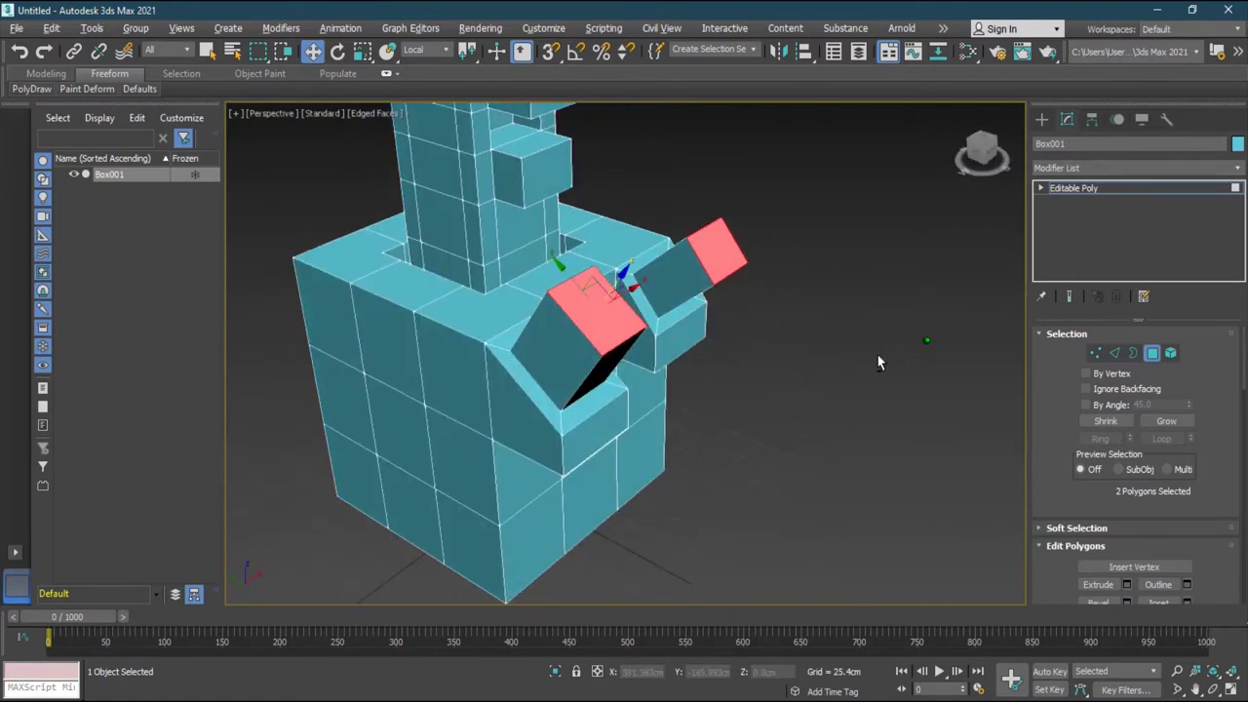
Step: Extrude the left arm's underside polygon outward, and extrude the arm's two upper end polygons further out along their local Z
click(616, 362)
shift+drag(644, 418, 719, 483)
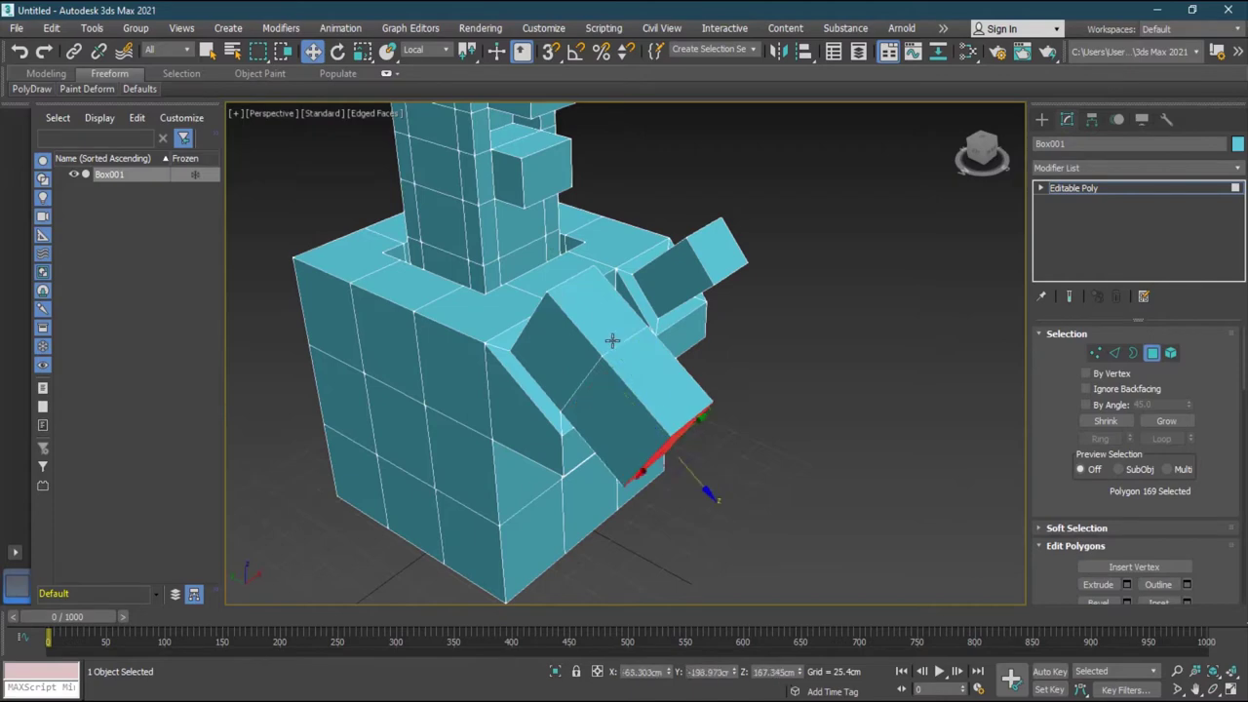
click(600, 318)
ctrl+click(660, 372)
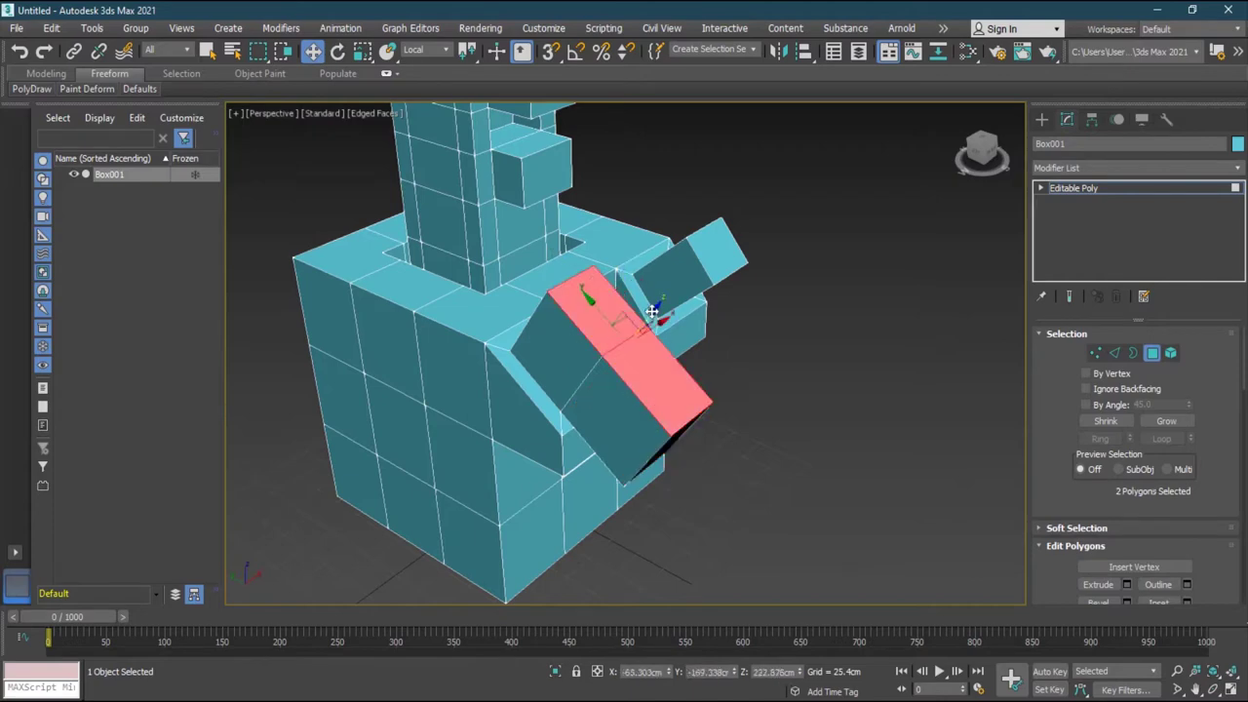
drag(650, 312, 798, 342)
alt+middle_drag(798, 342, 831, 468)
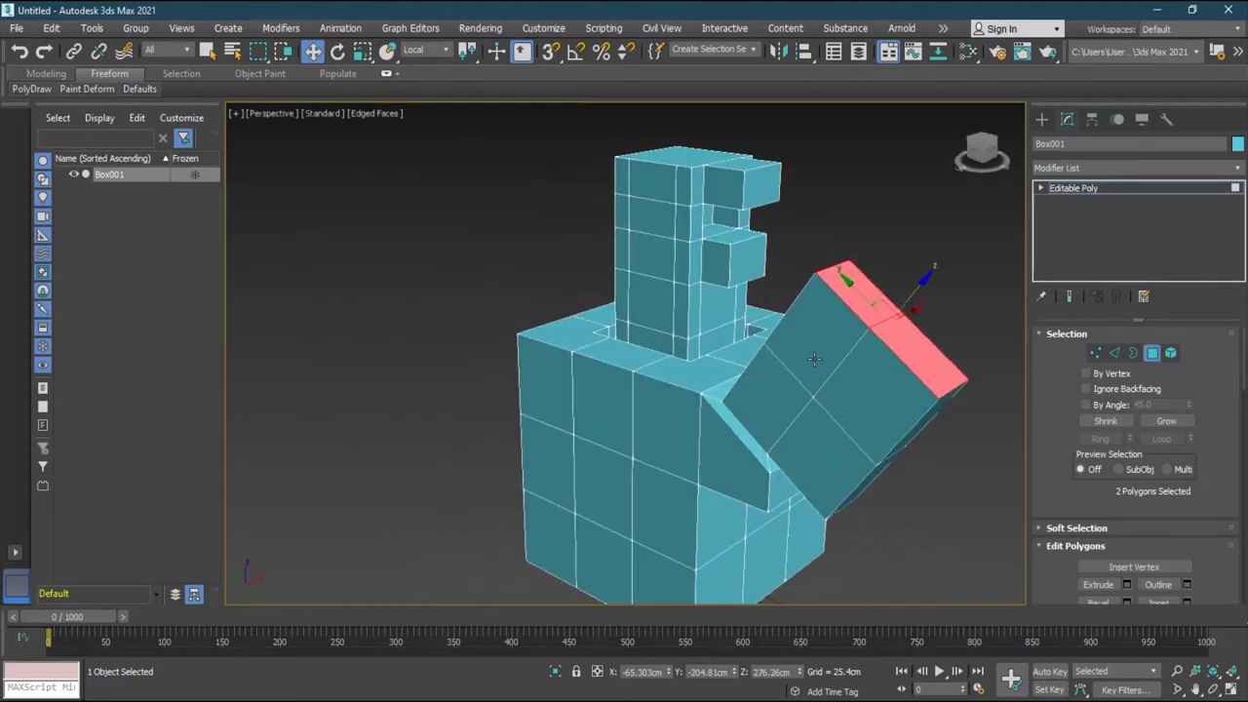
Step: Select the four polygons on the enlarged left arm's outer side and scale them inward together as an inset
click(817, 348)
ctrl+click(849, 376)
ctrl+click(826, 451)
ctrl+click(764, 403)
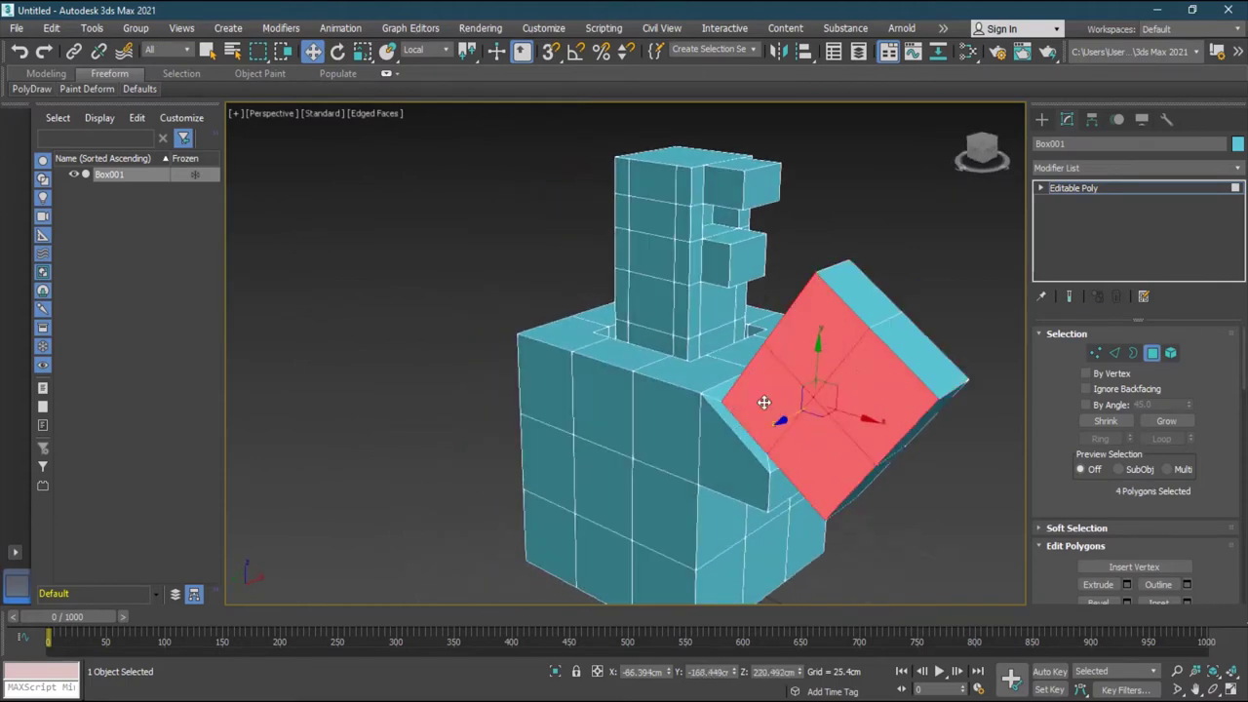
key(r)
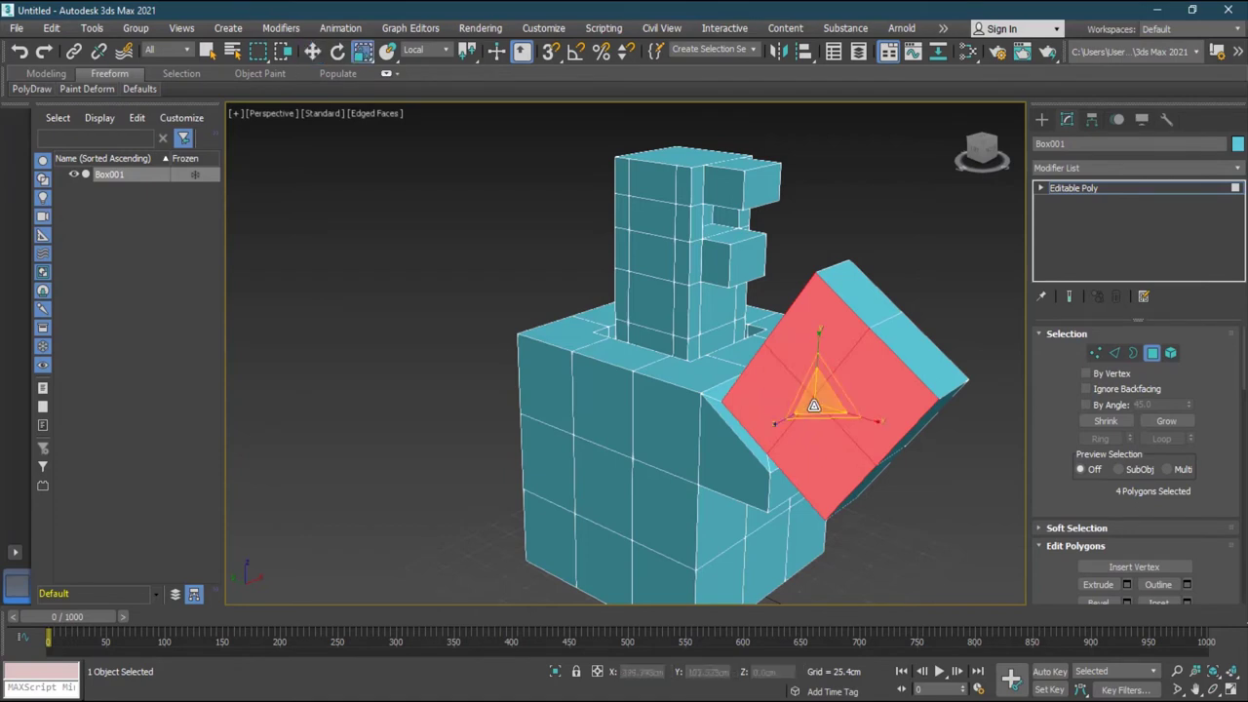
drag(813, 397, 711, 453)
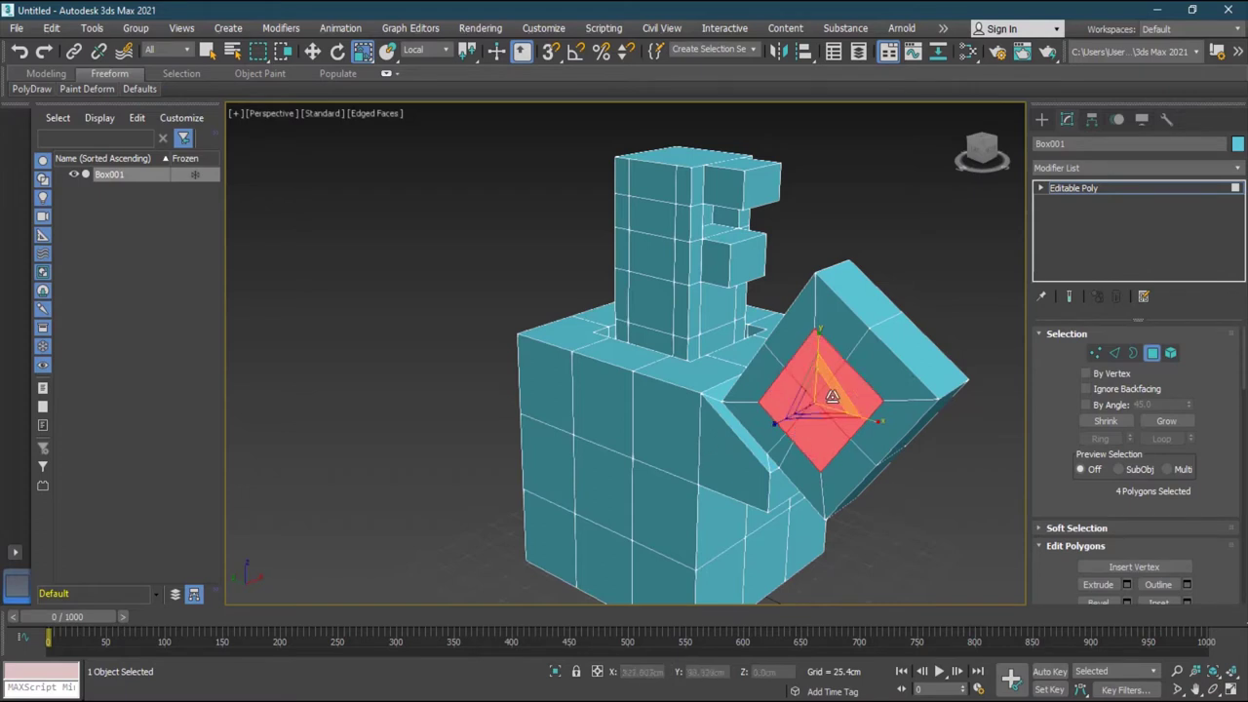
Step: Inset each of the four inner polygons on the left arm's outer side individually by scaling it down
click(916, 498)
click(819, 441)
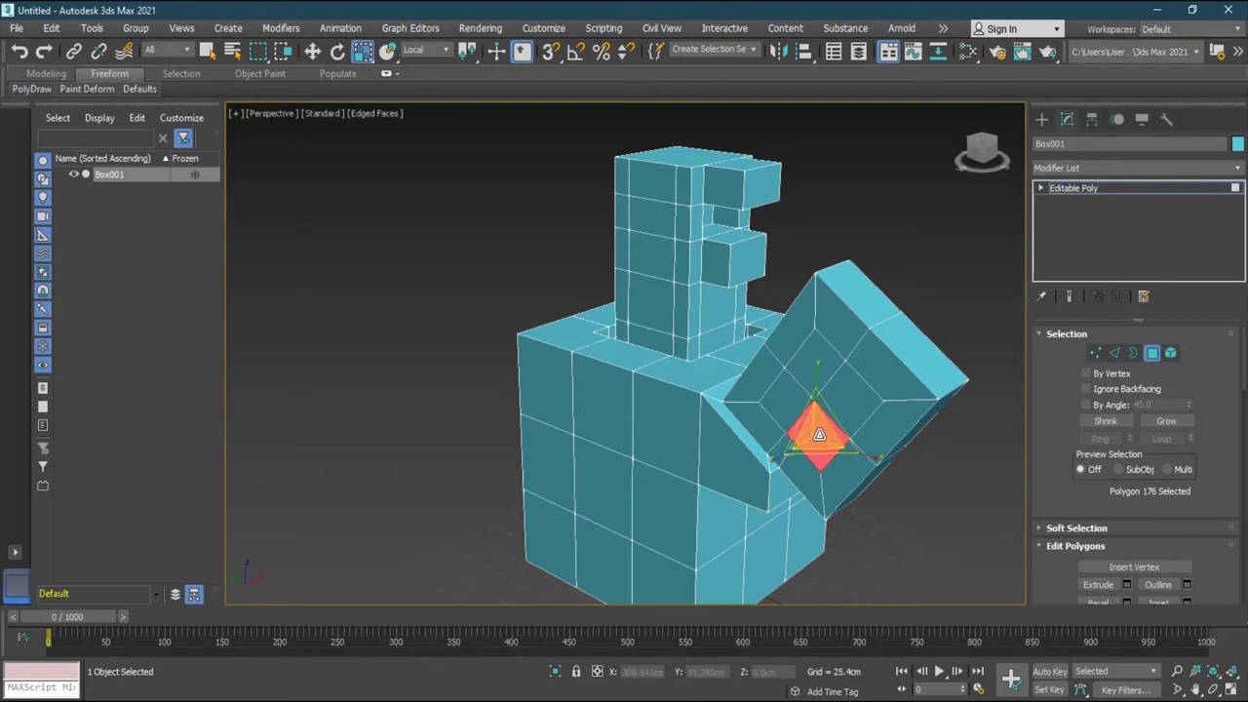
click(846, 401)
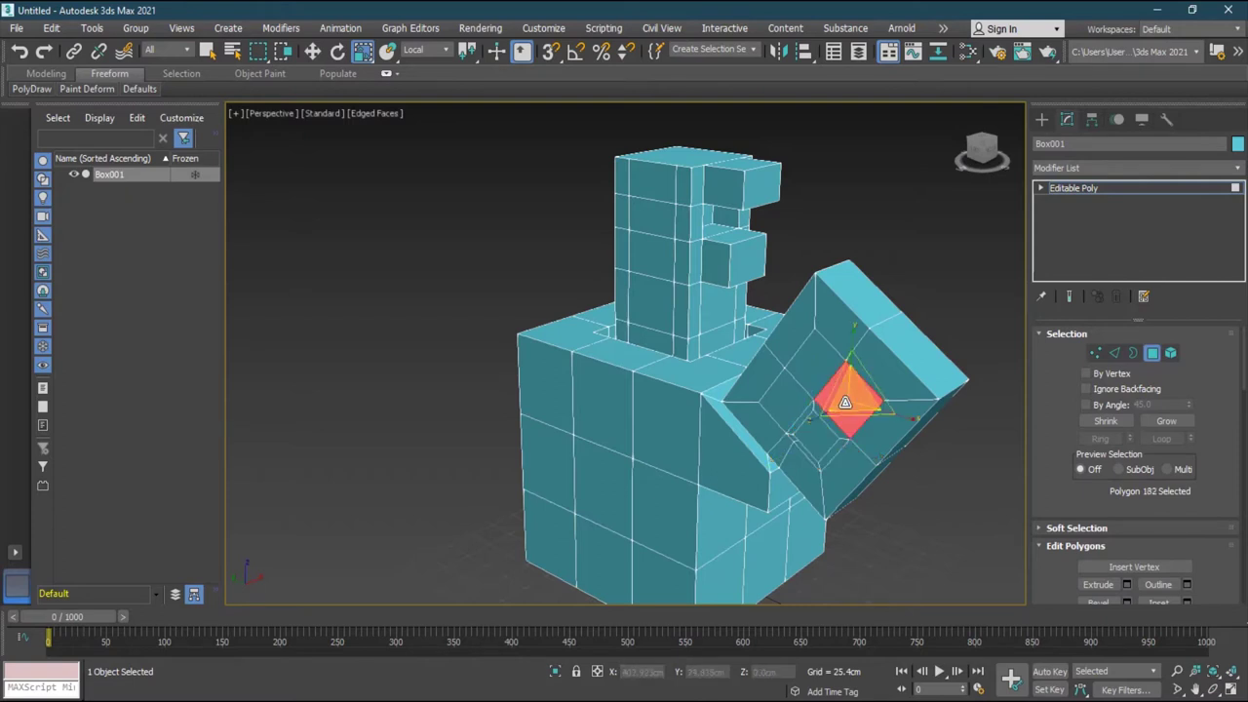
click(815, 363)
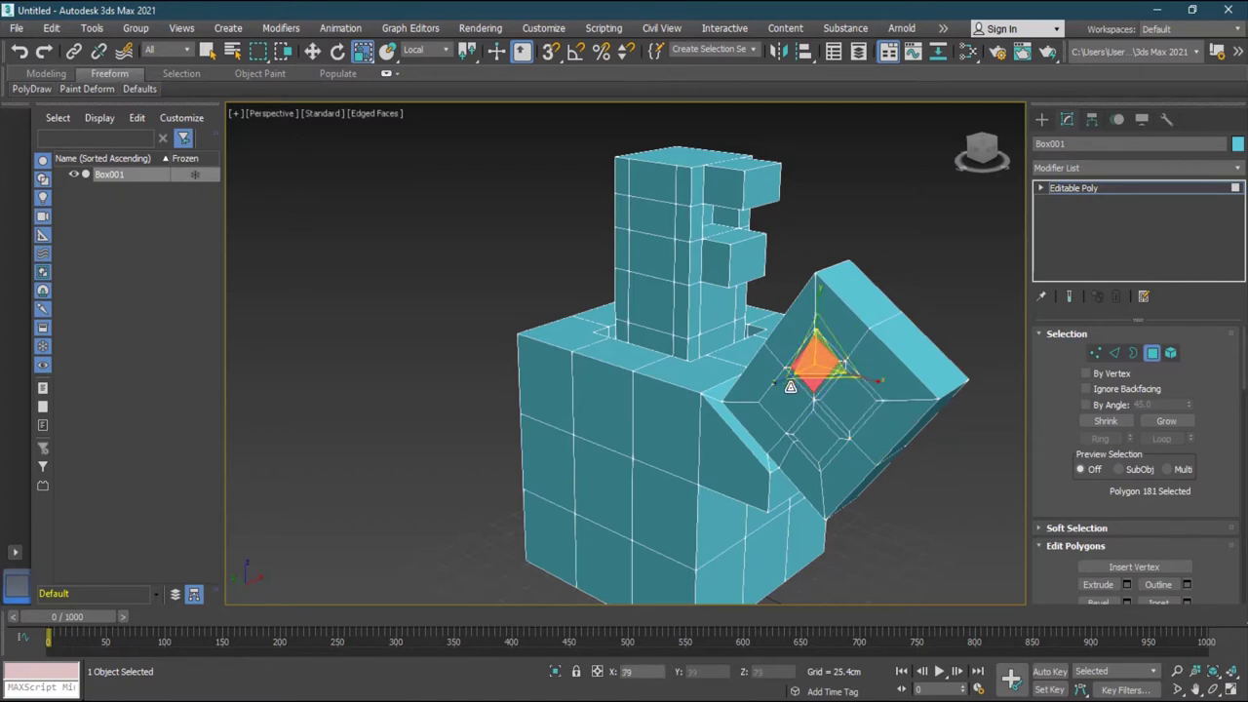
click(789, 396)
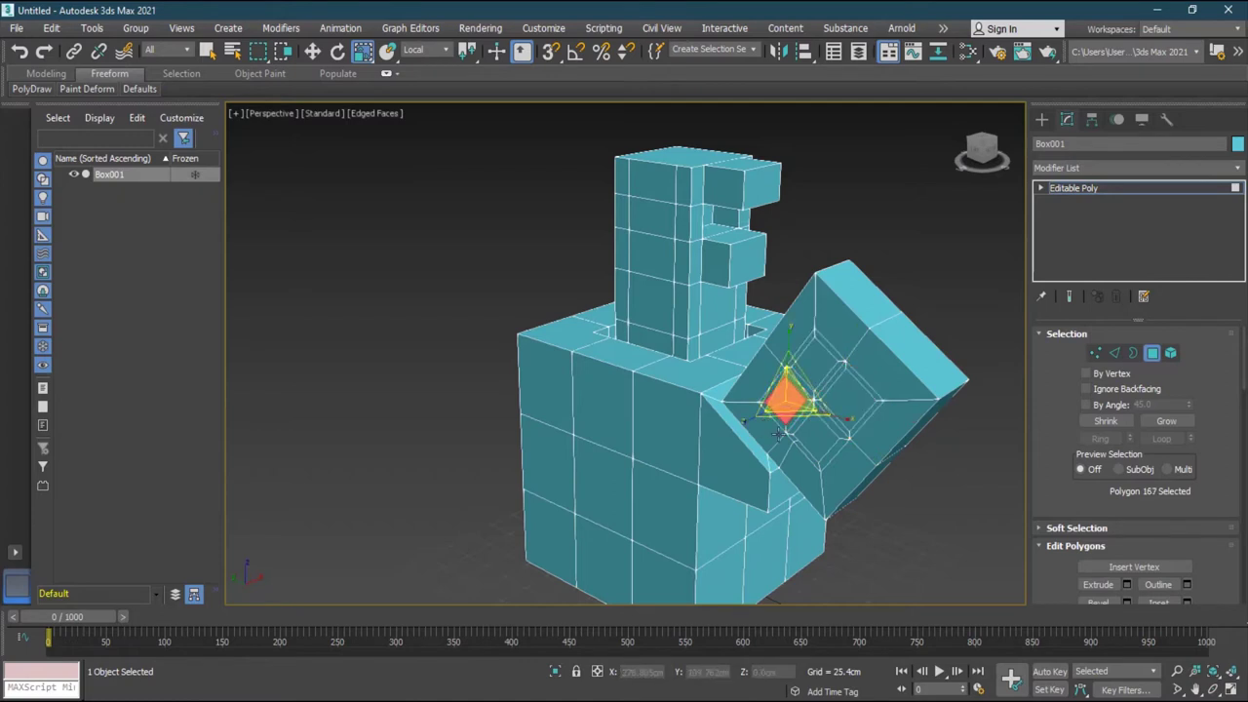
Step: Extrude the four small inset polygons outward along local Z into separate prongs, and clear the selection
ctrl+click(815, 435)
ctrl+click(848, 397)
ctrl+click(817, 363)
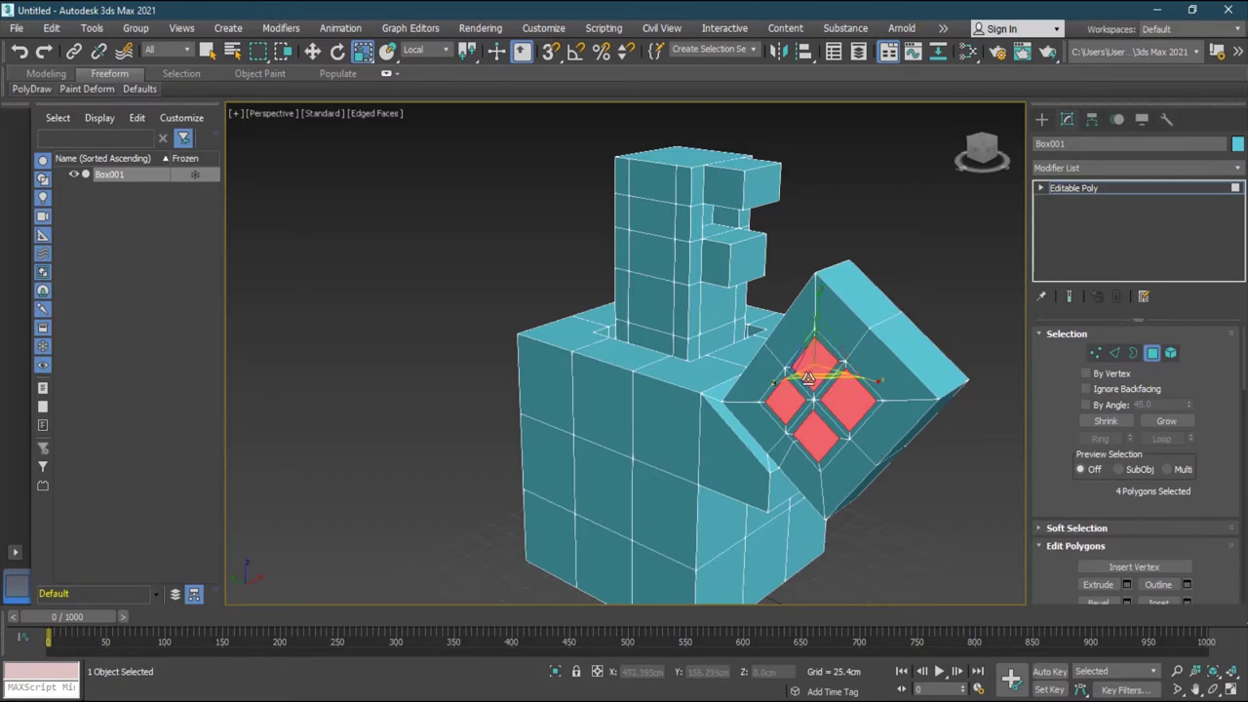
key(w)
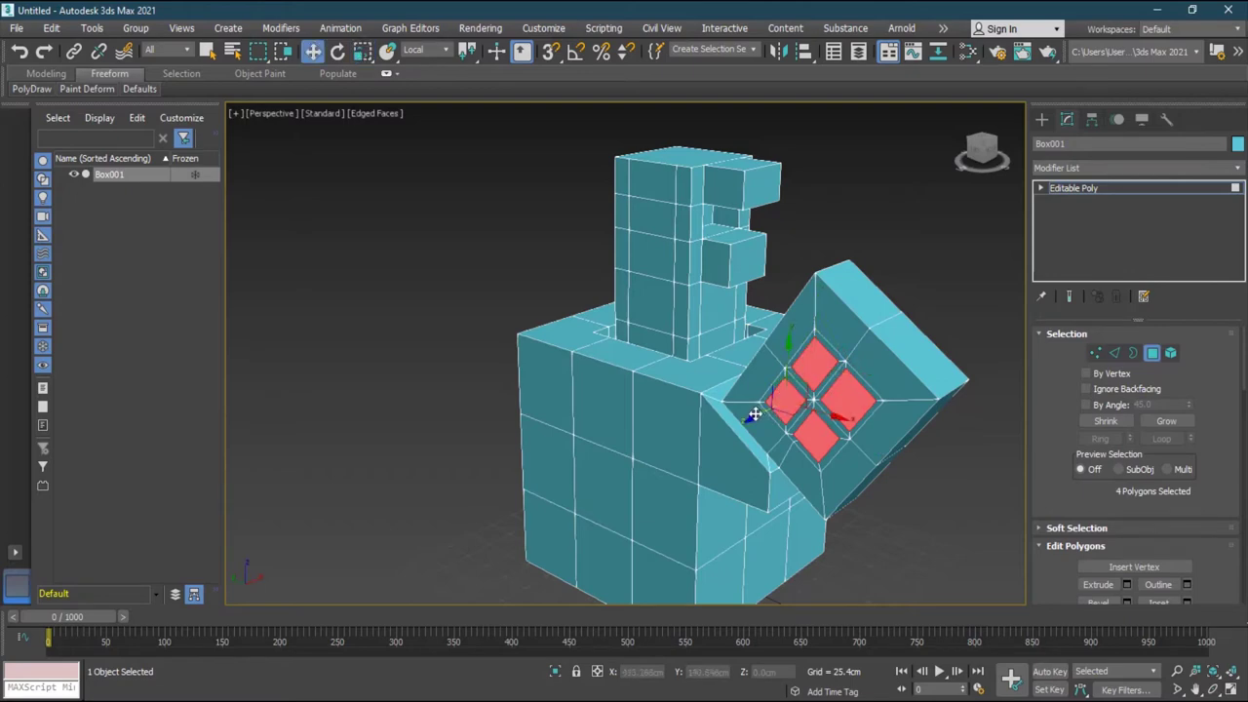
drag(754, 414, 694, 423)
mouse_move(878, 470)
alt+middle_down()
mouse_move(916, 473)
mouse_move(868, 464)
alt+middle_up()
click(894, 256)
Step: Select the front end polygons of the tower's two protruding blocks and of the right arm's small extrusion
alt+middle_drag(917, 284, 791, 362)
scroll(770, 351, up, 3)
scroll(770, 351, down, 3)
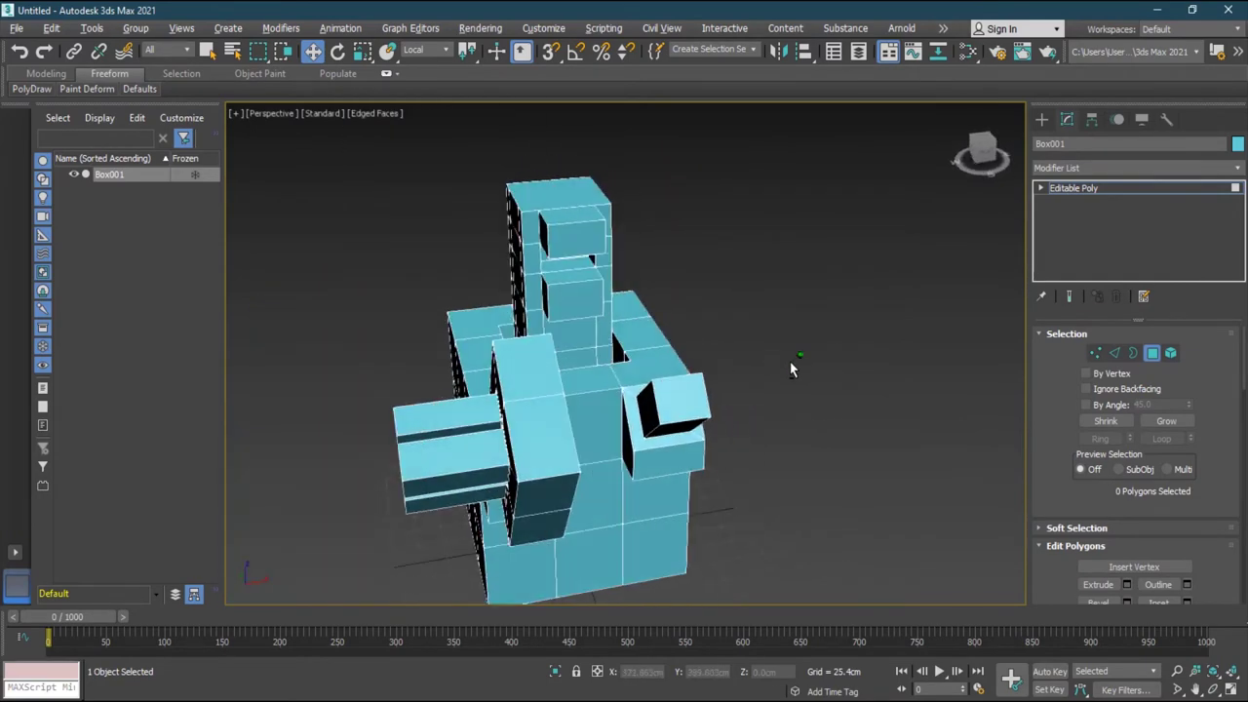
scroll(682, 312, up, 4)
alt+middle_drag(682, 312, 677, 335)
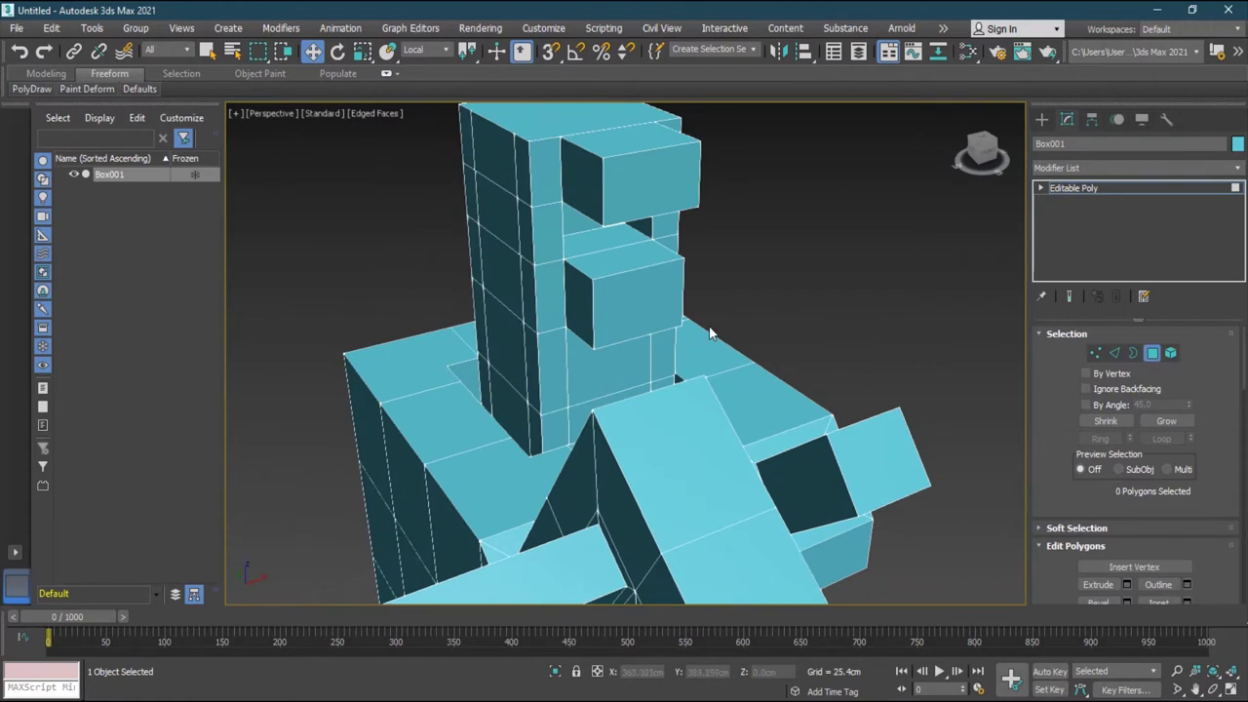
click(648, 304)
ctrl+click(652, 195)
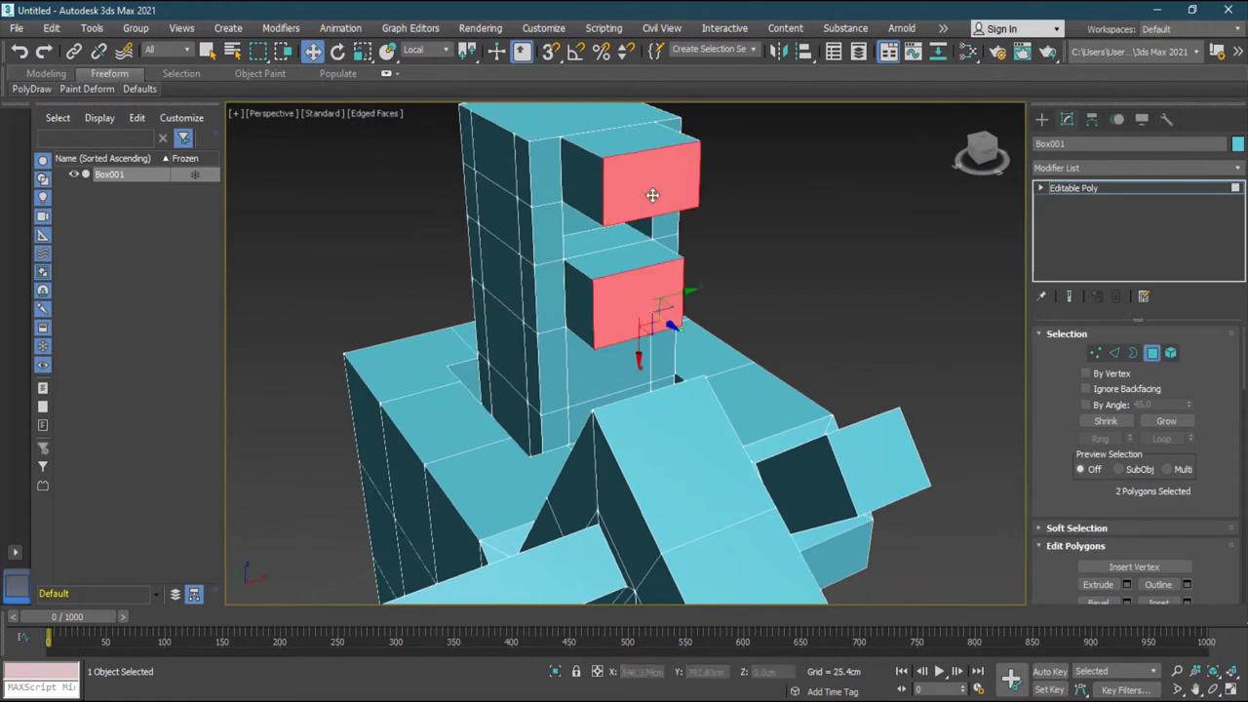
ctrl+click(882, 440)
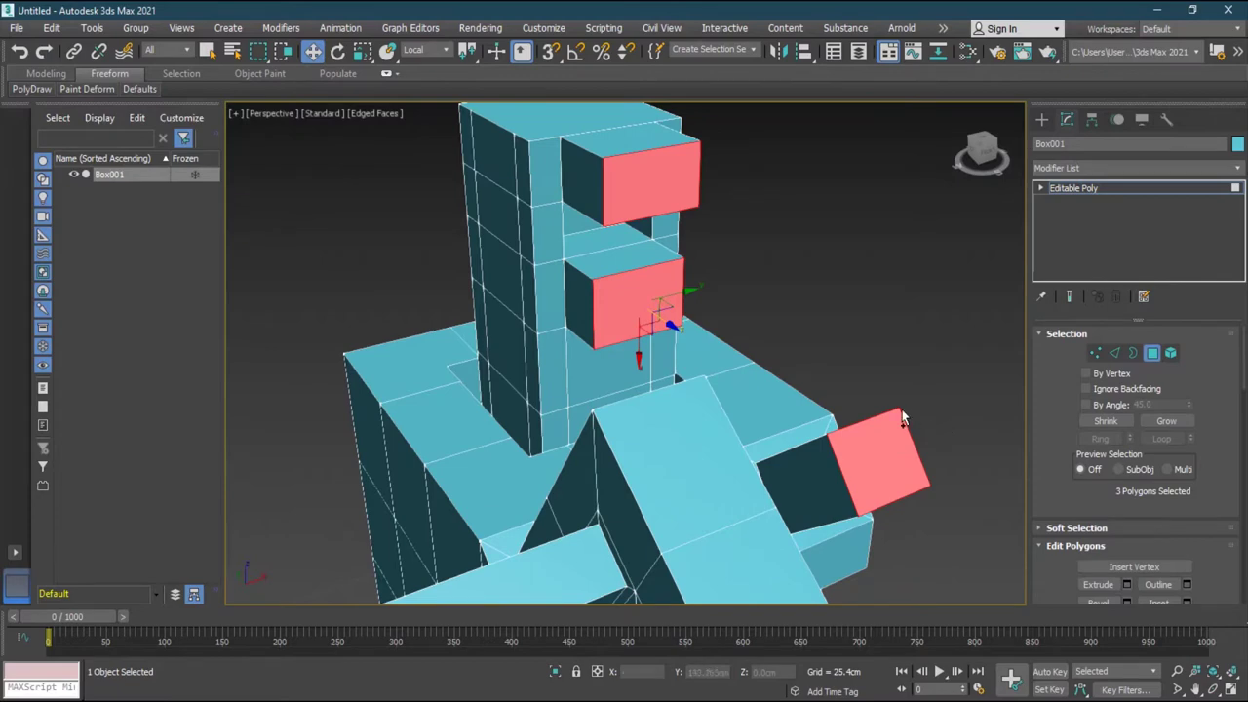
Step: Add the end polygons of the left arm's four prongs to the selection and grow the selection once
scroll(907, 420, down, 5)
scroll(906, 438, up, 5)
alt+middle_drag(913, 460, 914, 368)
ctrl+click(683, 462)
ctrl+click(696, 408)
ctrl+click(674, 381)
ctrl+click(637, 429)
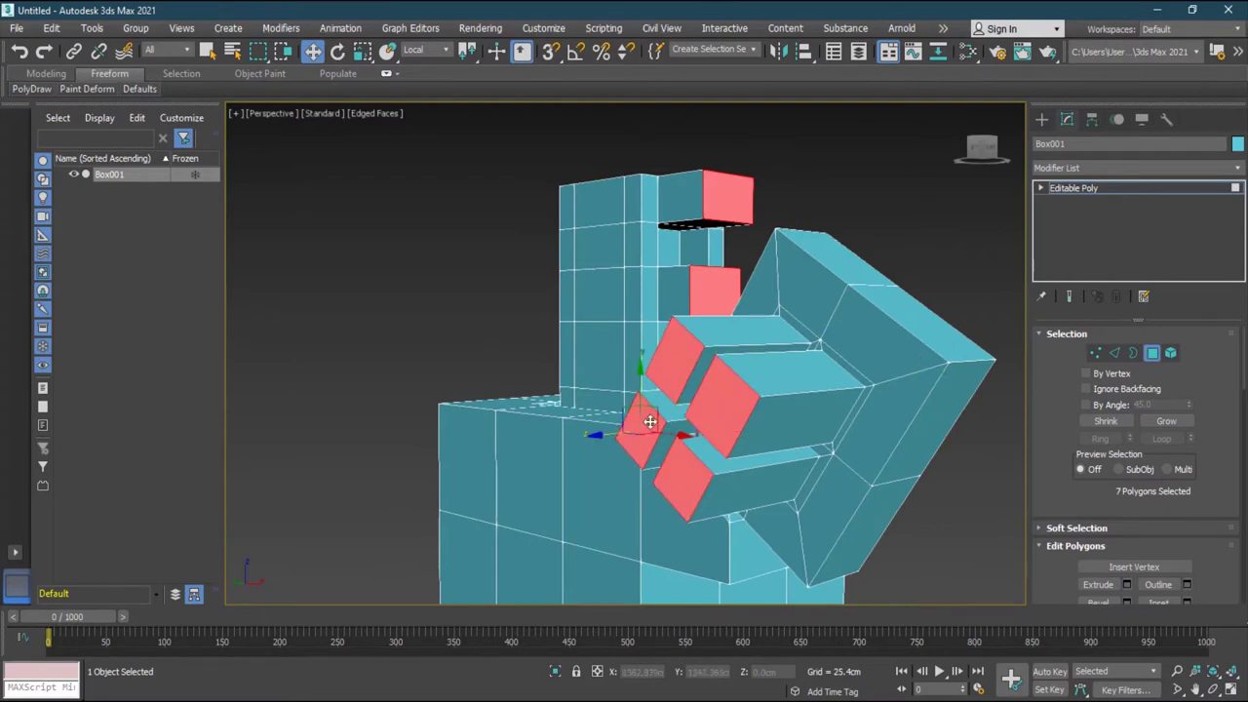
alt+middle_drag(636, 429, 833, 391)
alt+middle_drag(969, 426, 874, 424)
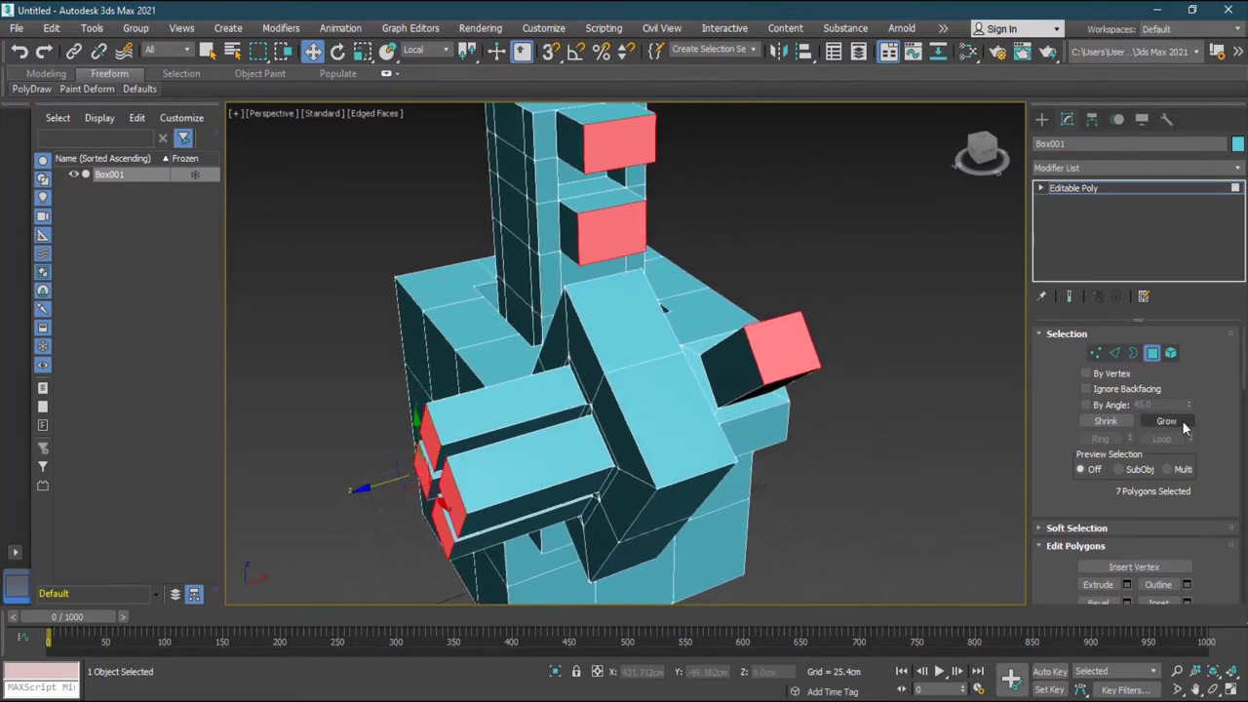
click(1168, 422)
mouse_move(942, 432)
alt+middle_down()
mouse_move(885, 434)
mouse_move(947, 432)
mouse_move(928, 419)
alt+middle_up()
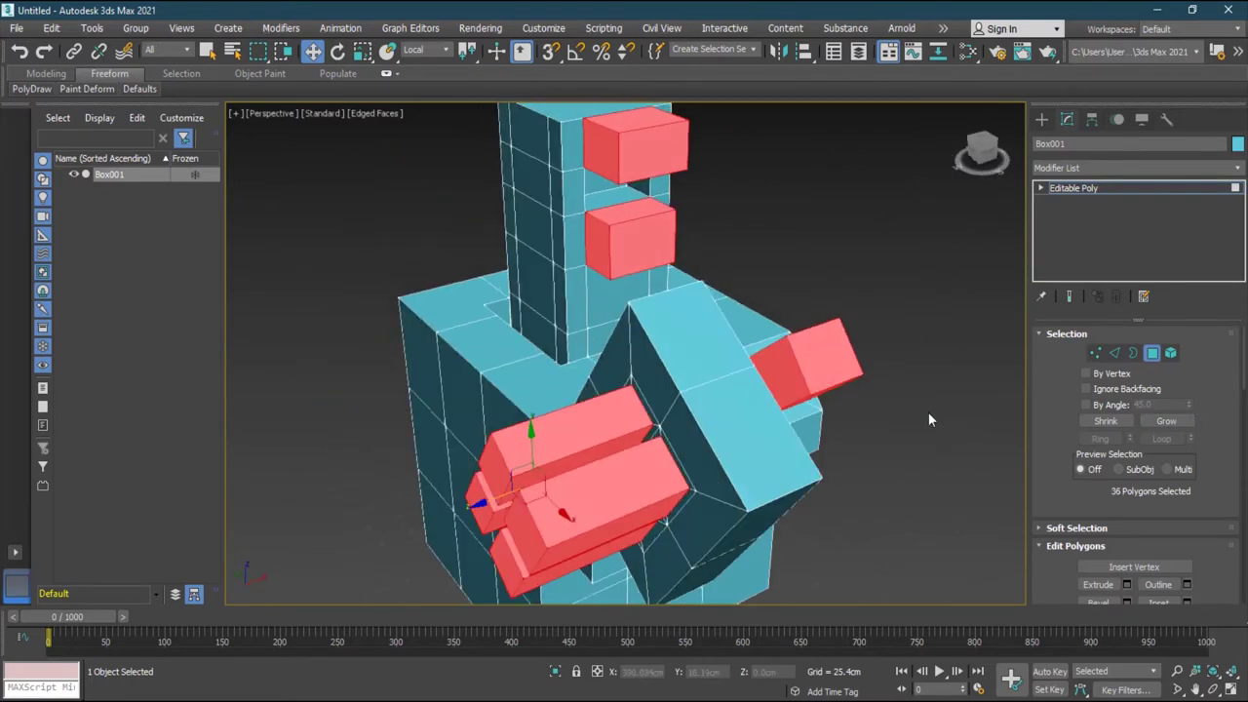
Step: Apply a Chamfer modifier to the selected polygons with an amount of 2.162 cm and 1 segment
click(1236, 172)
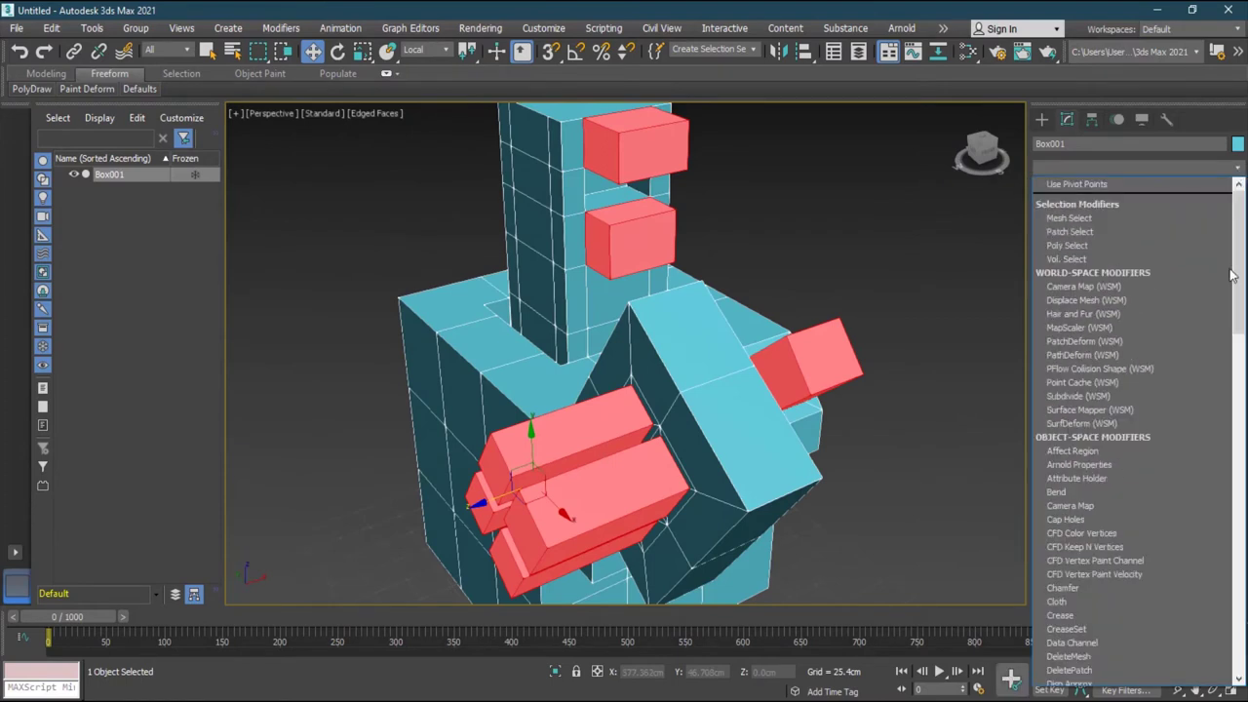
drag(1243, 273, 1244, 297)
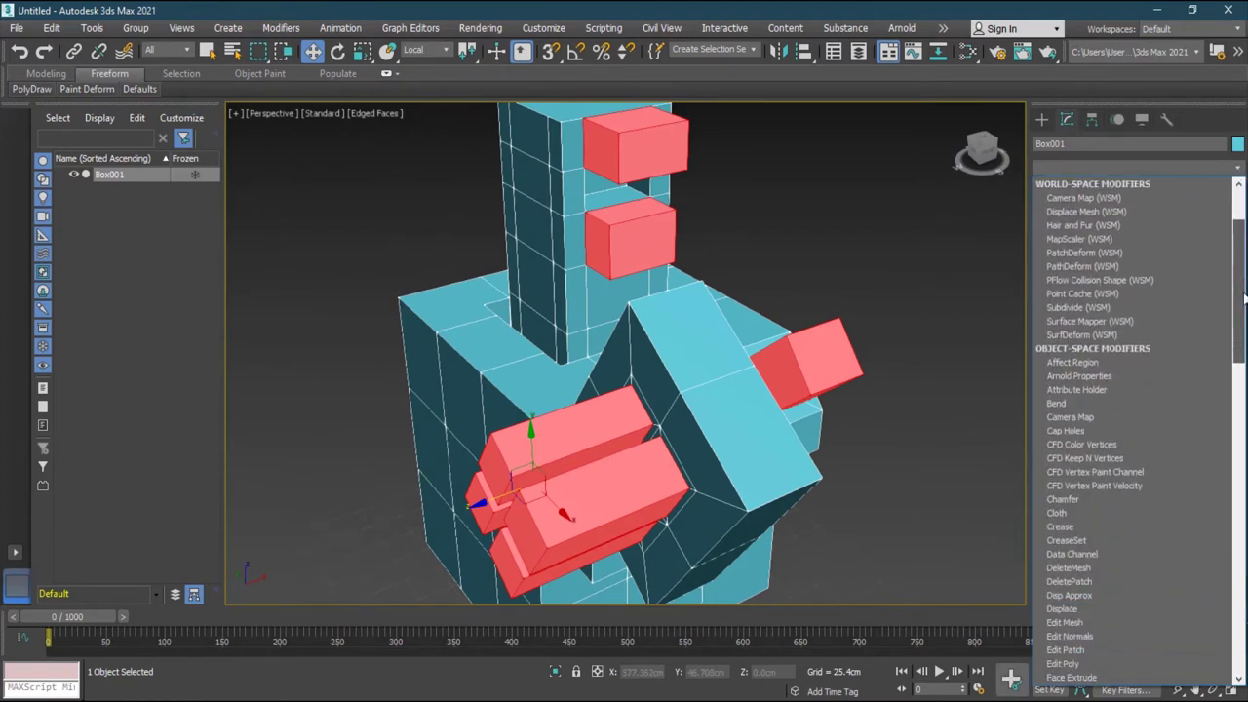
click(1078, 499)
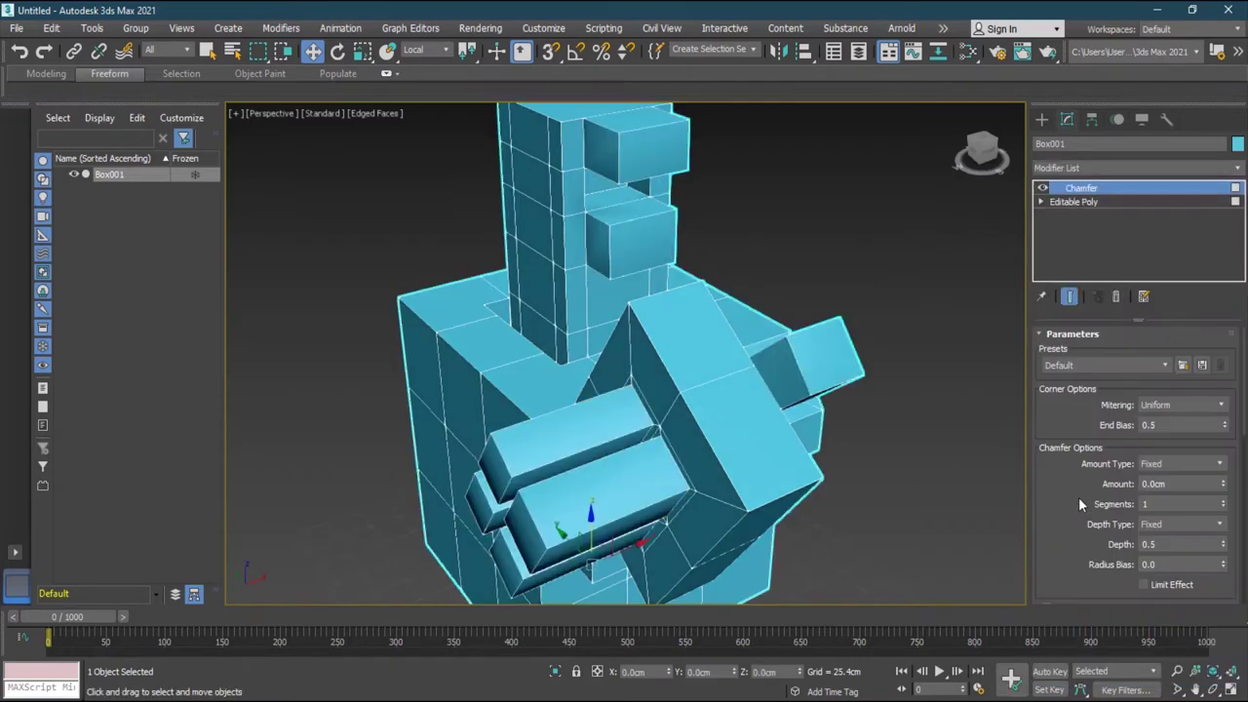
scroll(811, 273, up, 3)
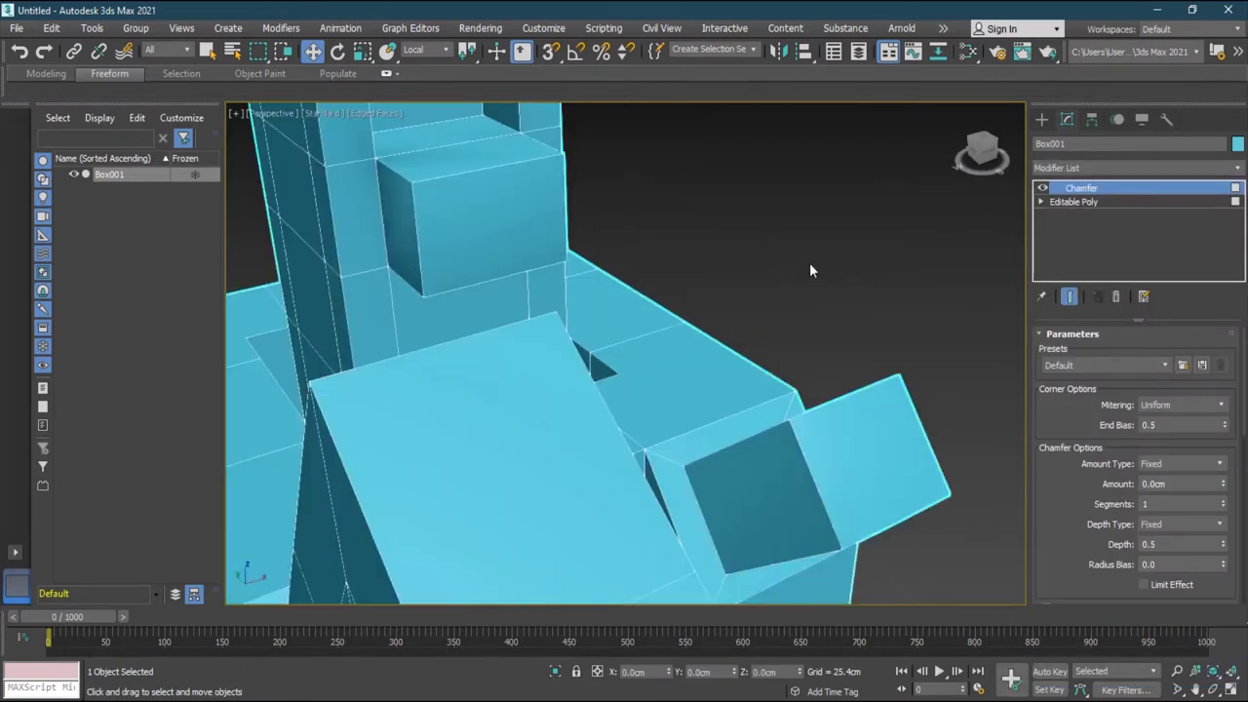
scroll(832, 270, down, 5)
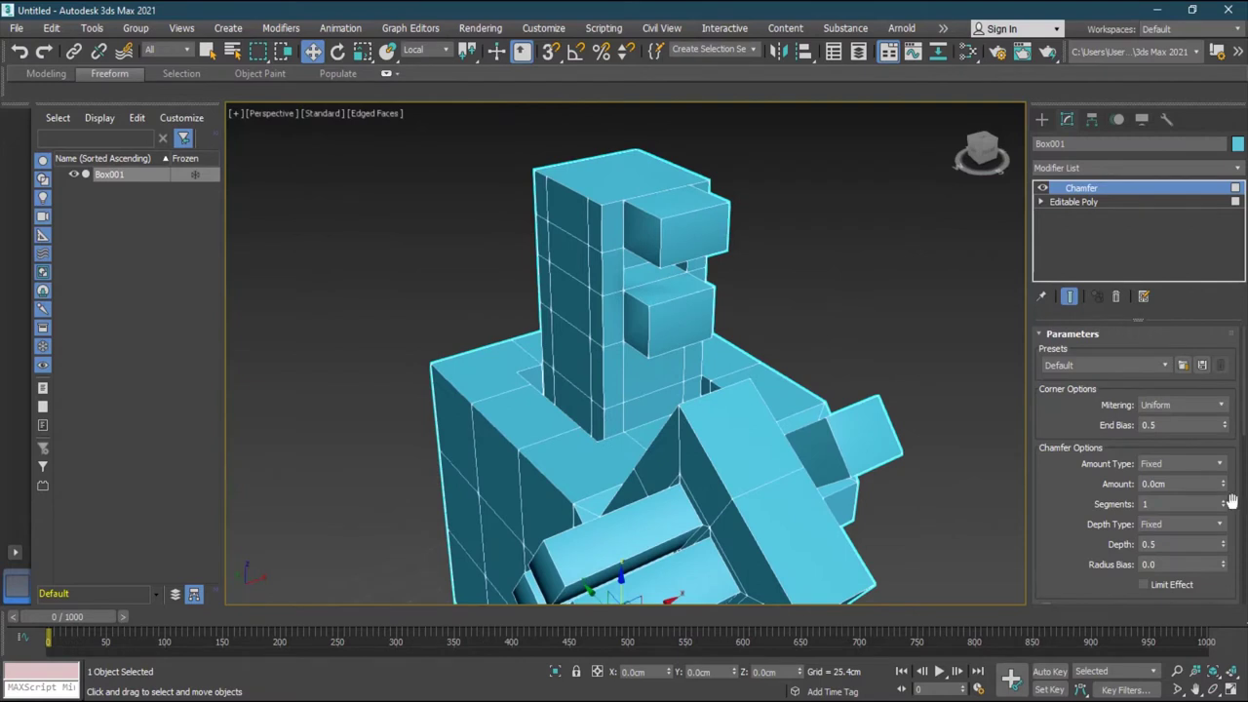
drag(1226, 484, 1198, 399)
click(1224, 502)
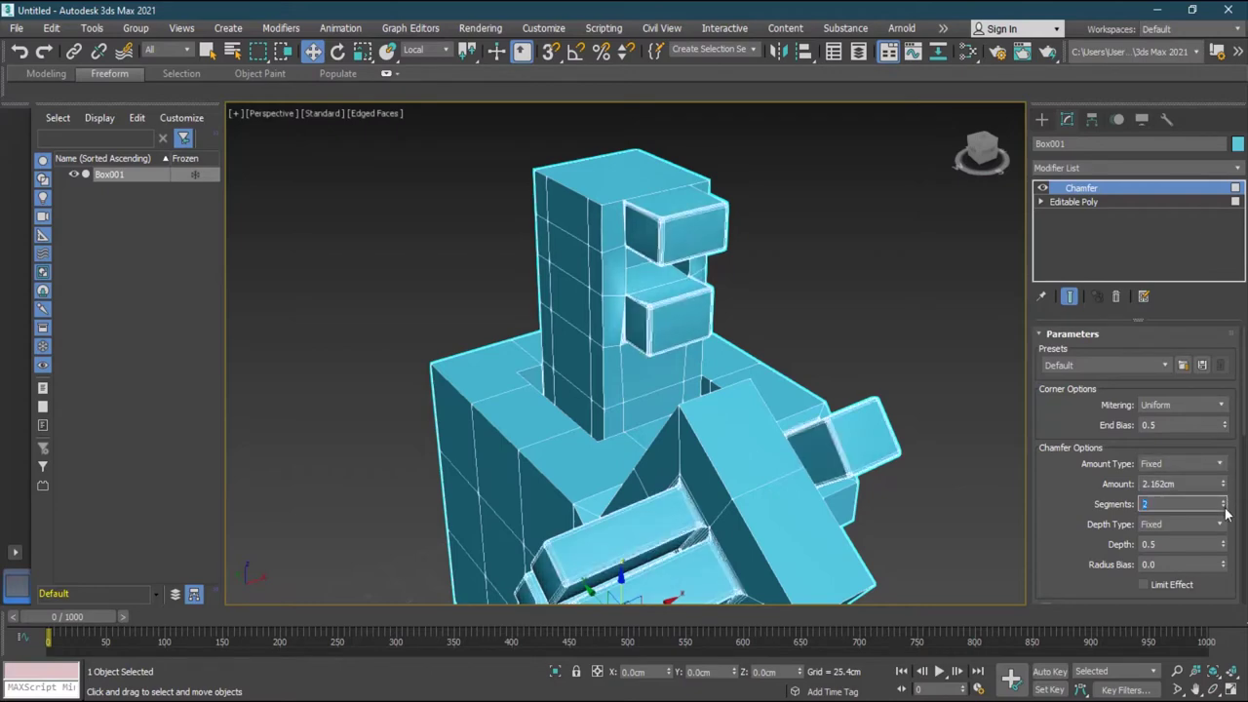
click(1225, 508)
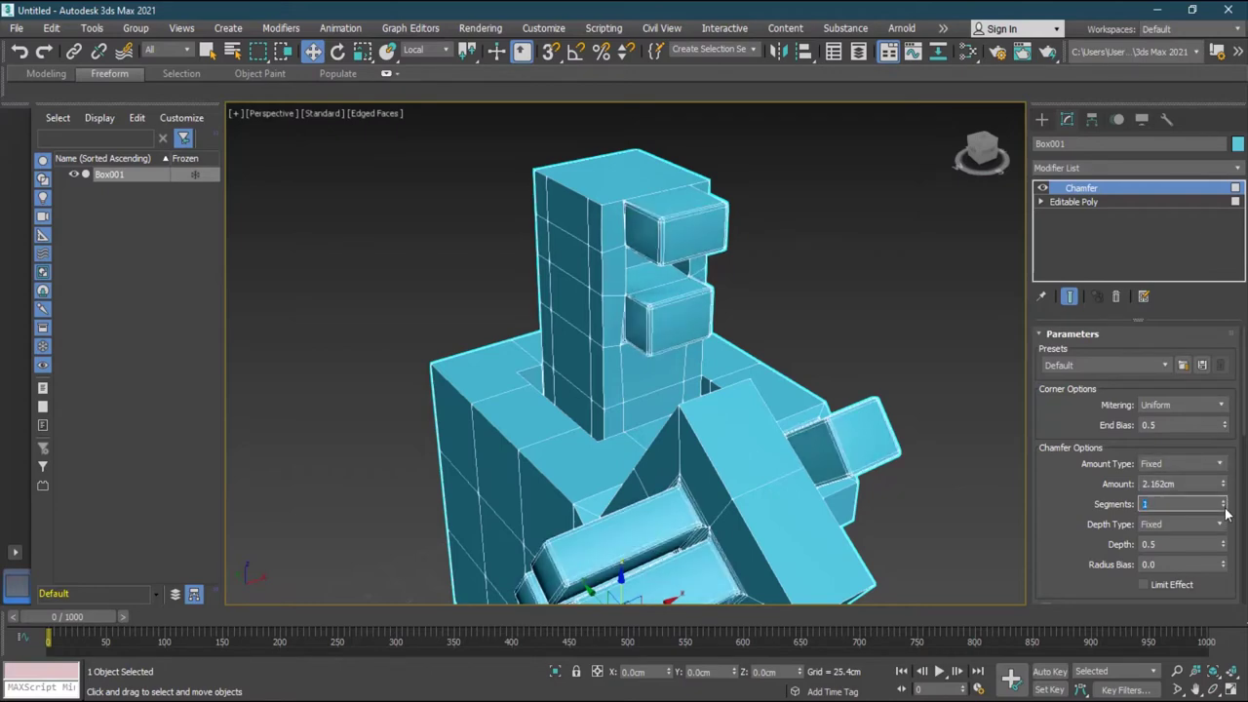
Step: Try the chamfer's By Weight, By Crease Weight and Legacy amount types, and return the amount type to Fixed
click(1180, 461)
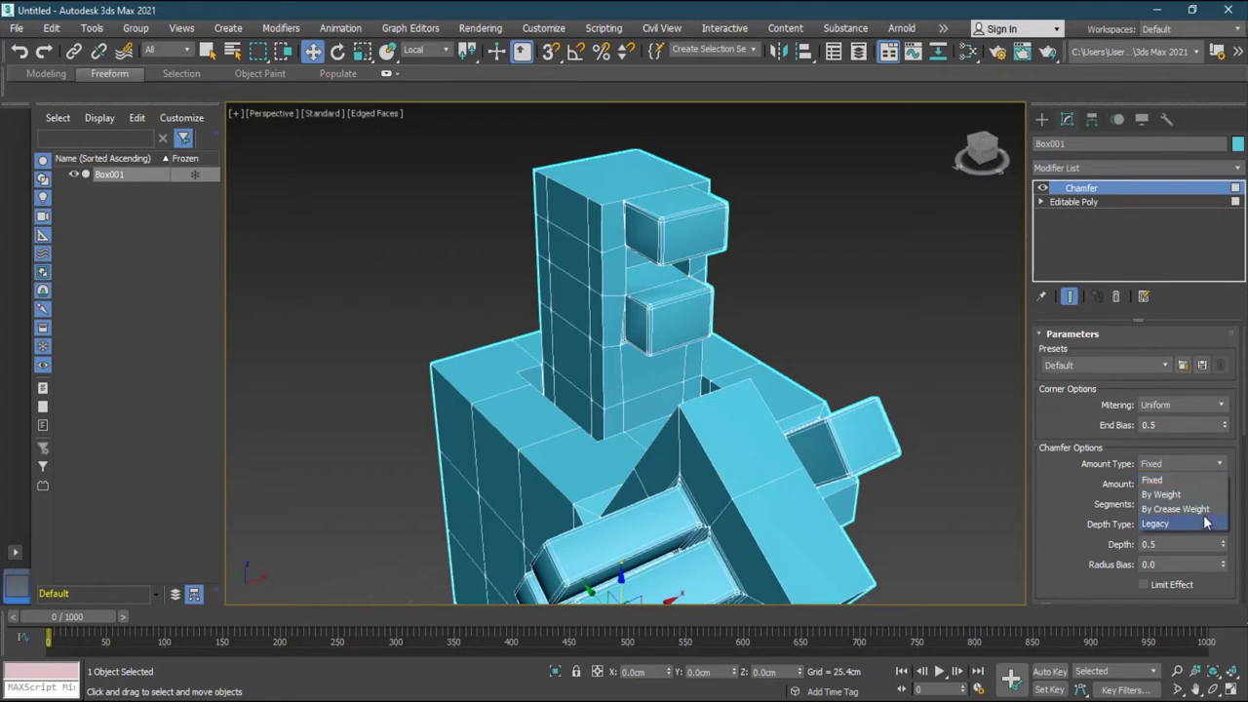
click(1186, 496)
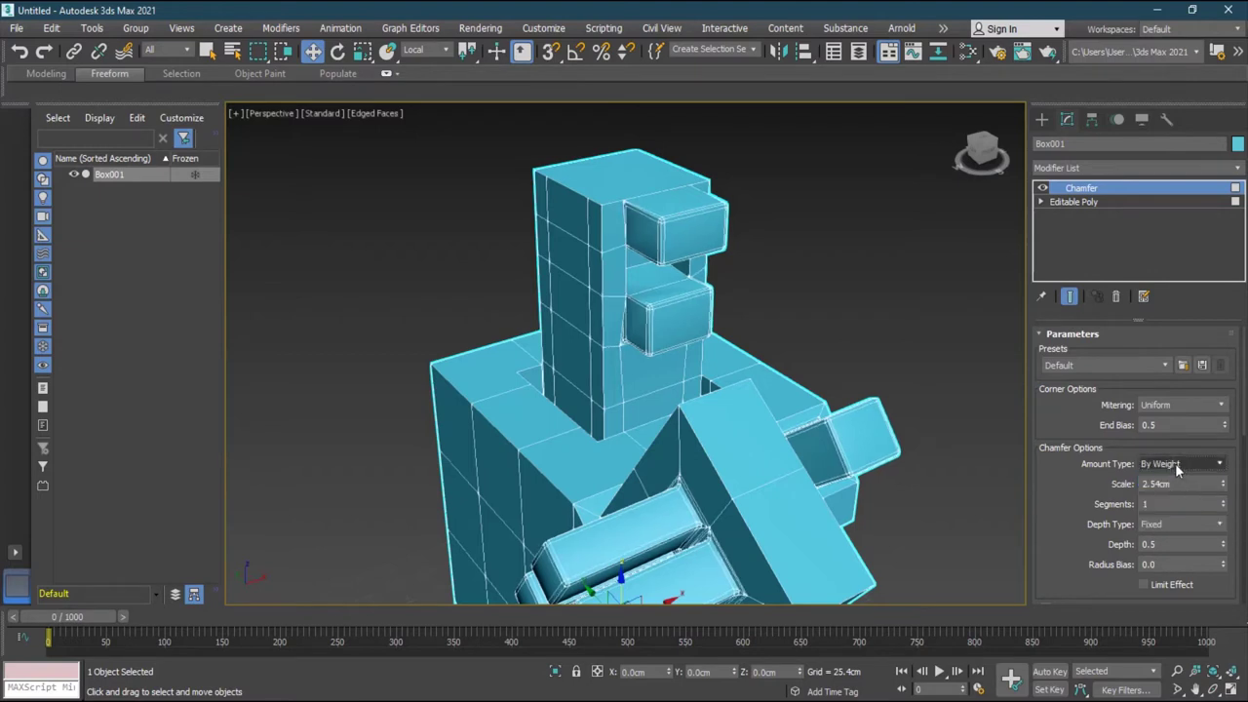
click(1175, 463)
click(1180, 509)
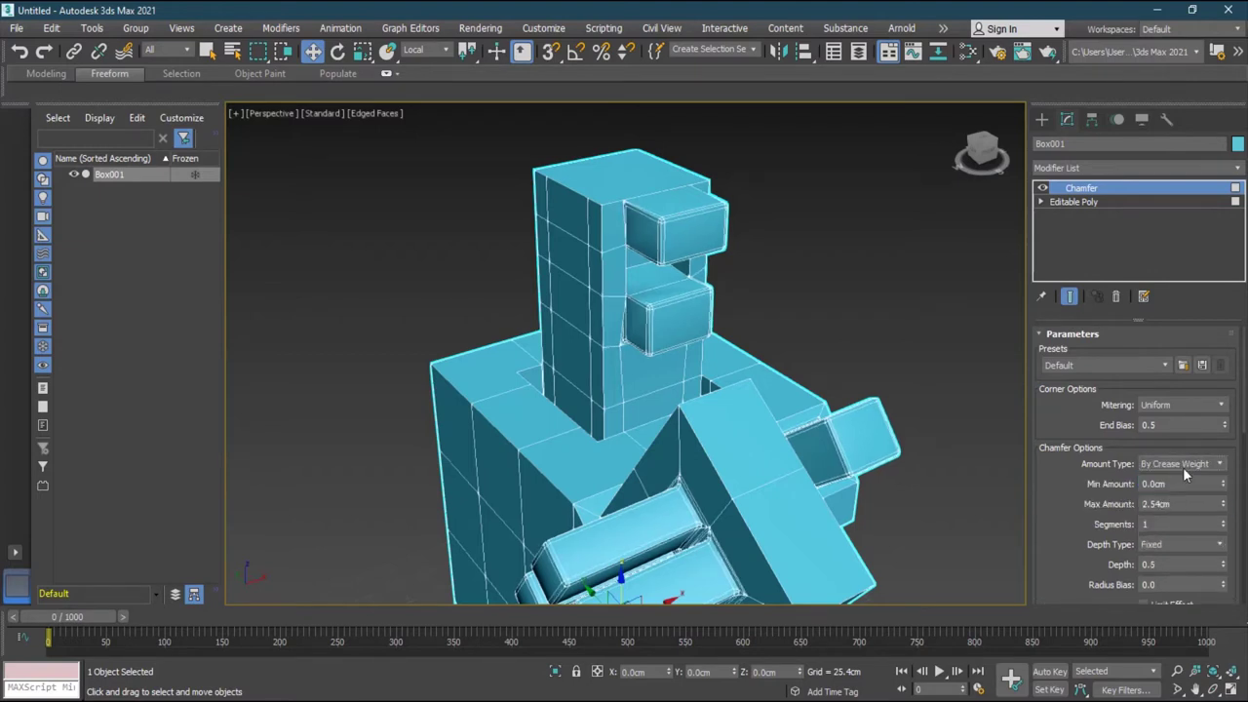
click(1182, 465)
click(1193, 524)
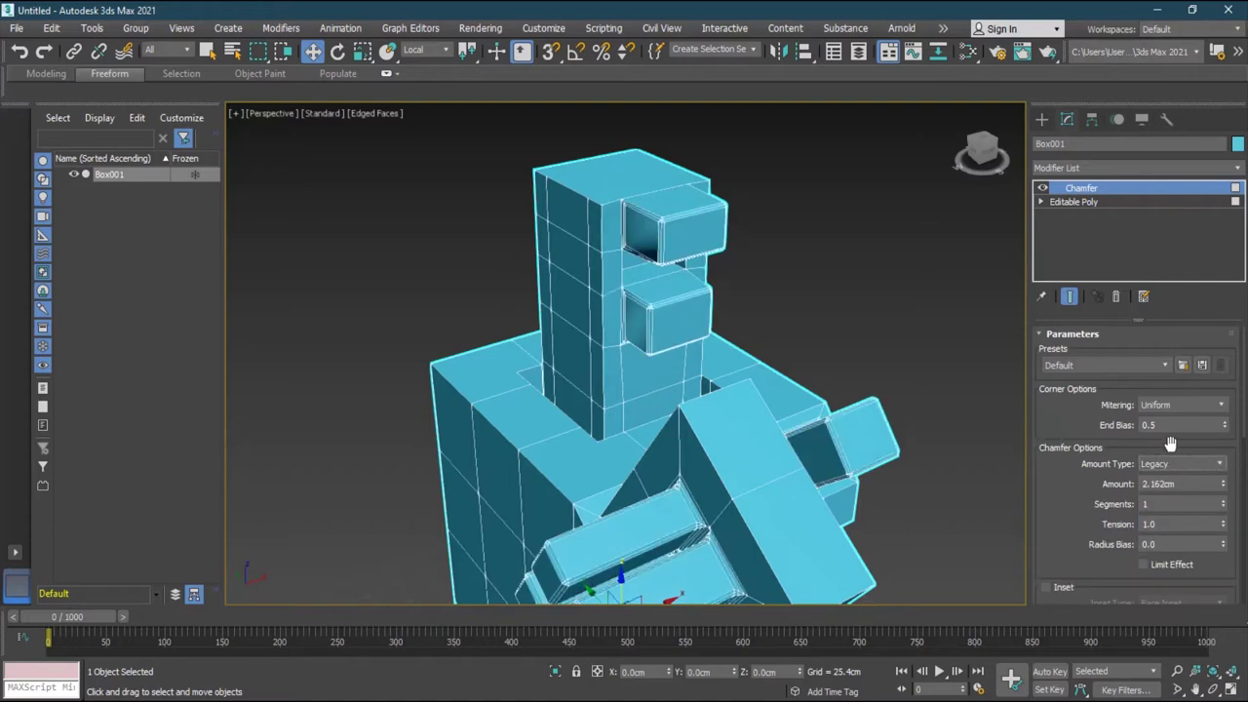
click(1188, 462)
click(1181, 480)
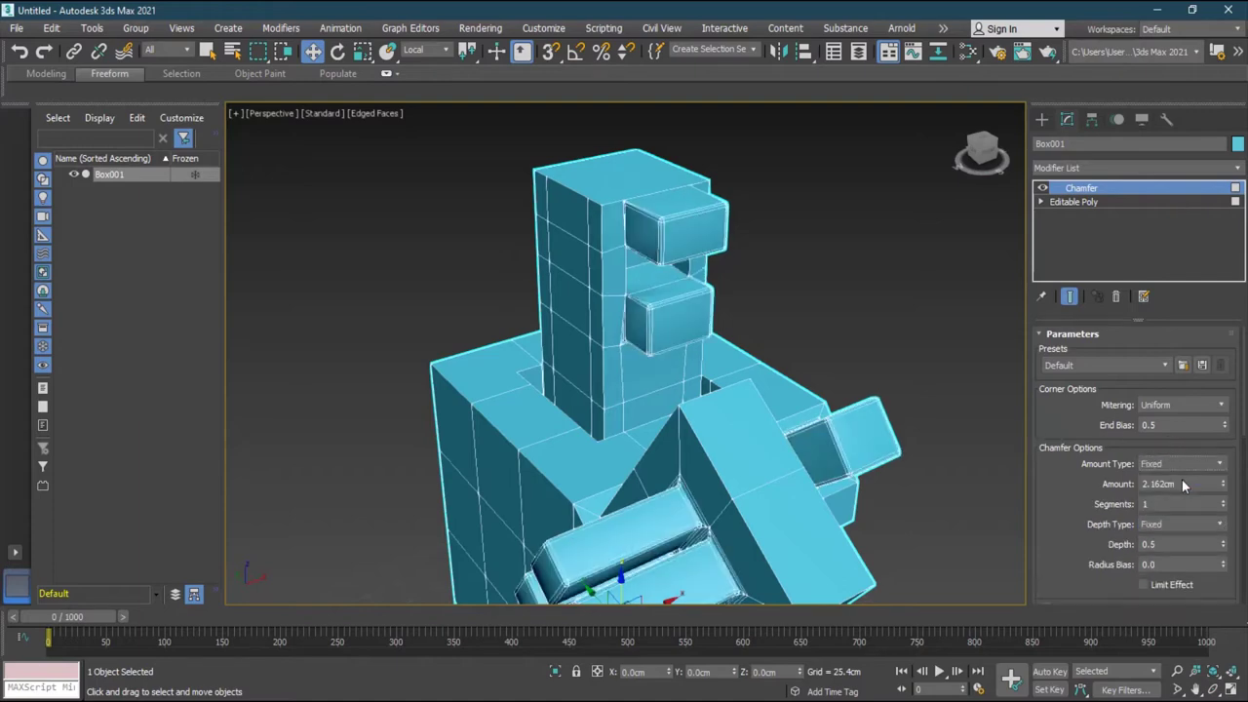
Step: Set the chamfer's mitering to Radial and deselect the model
click(1180, 406)
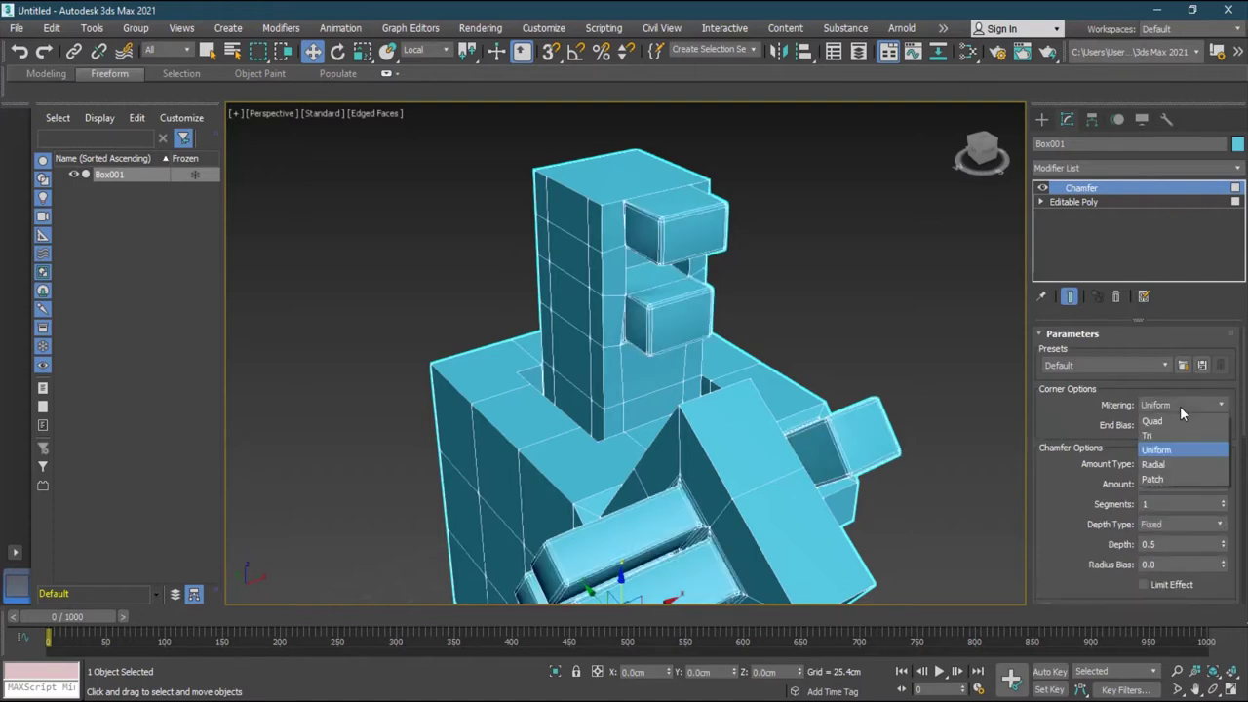
click(1201, 465)
middle_drag(751, 351, 702, 417)
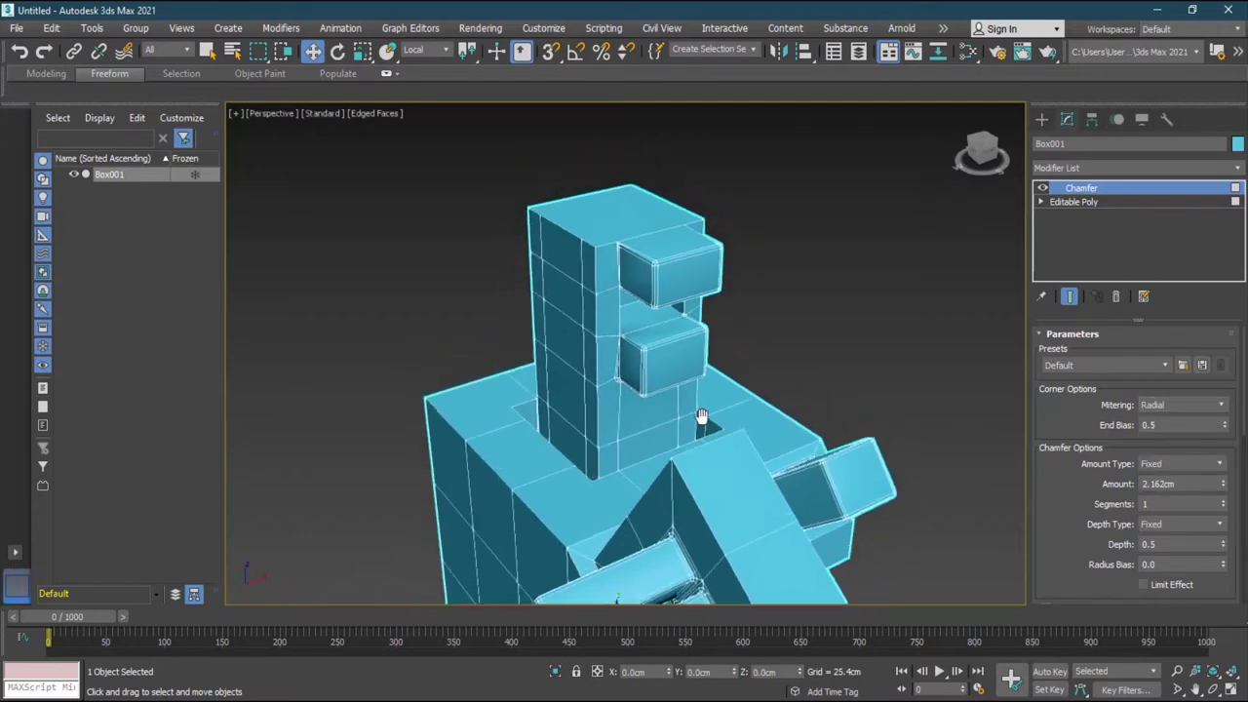
click(803, 349)
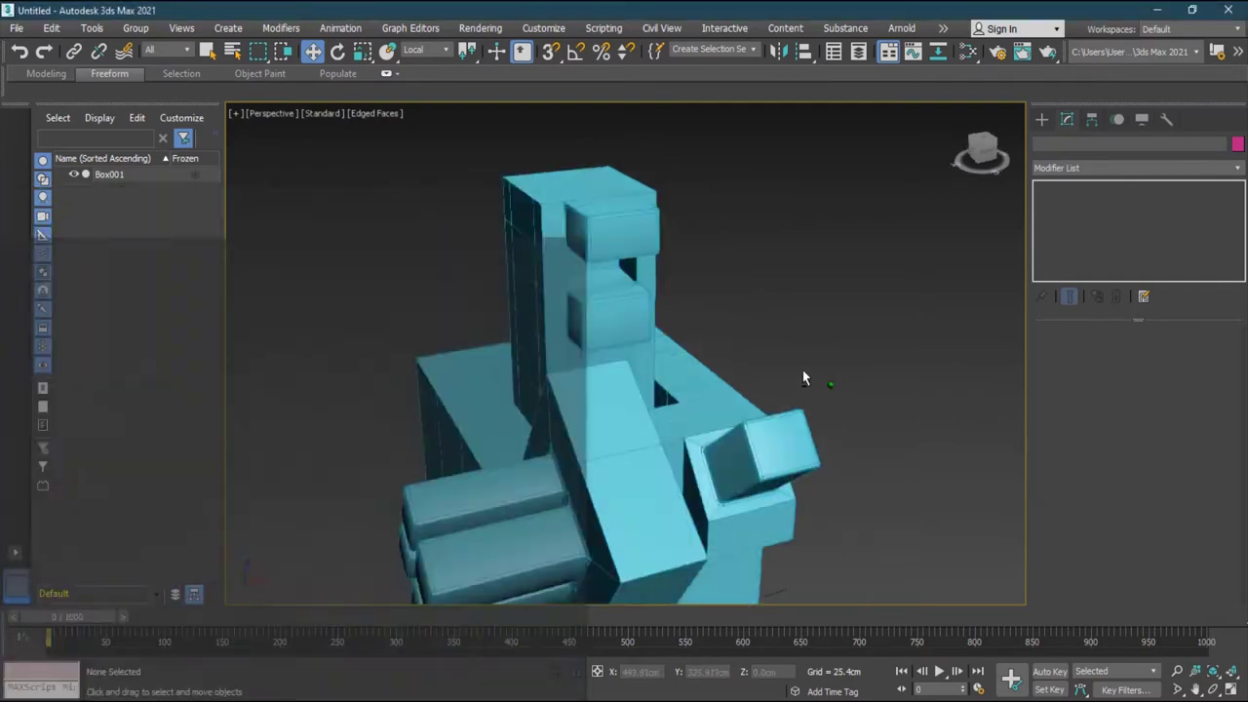
Step: Examine the chamfered edges of the tower blocks, the right arm's extrusion and the left arm's prongs from several angles
alt+middle_drag(806, 377, 813, 376)
scroll(785, 295, up, 3)
mouse_move(782, 295)
alt+middle_down()
mouse_move(705, 296)
mouse_move(780, 298)
alt+middle_up()
scroll(783, 300, up, 3)
scroll(786, 301, down, 3)
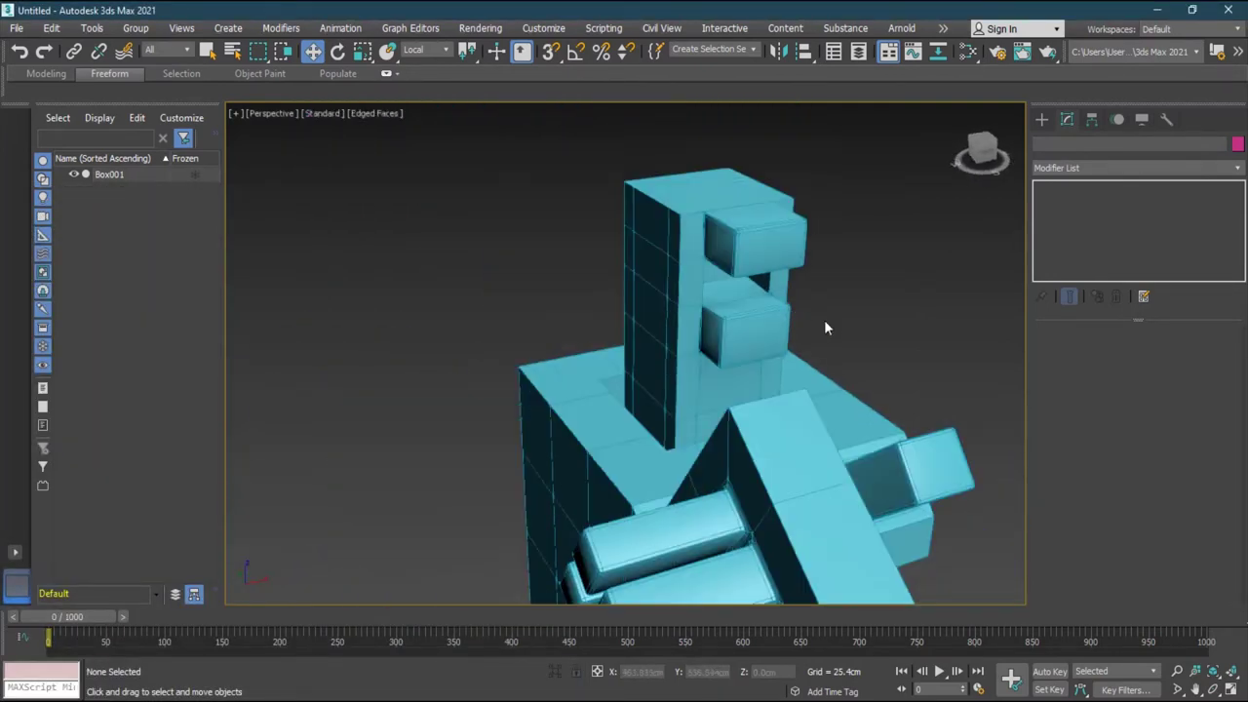
alt+middle_drag(928, 375, 909, 375)
scroll(833, 348, down, 3)
scroll(833, 349, up, 3)
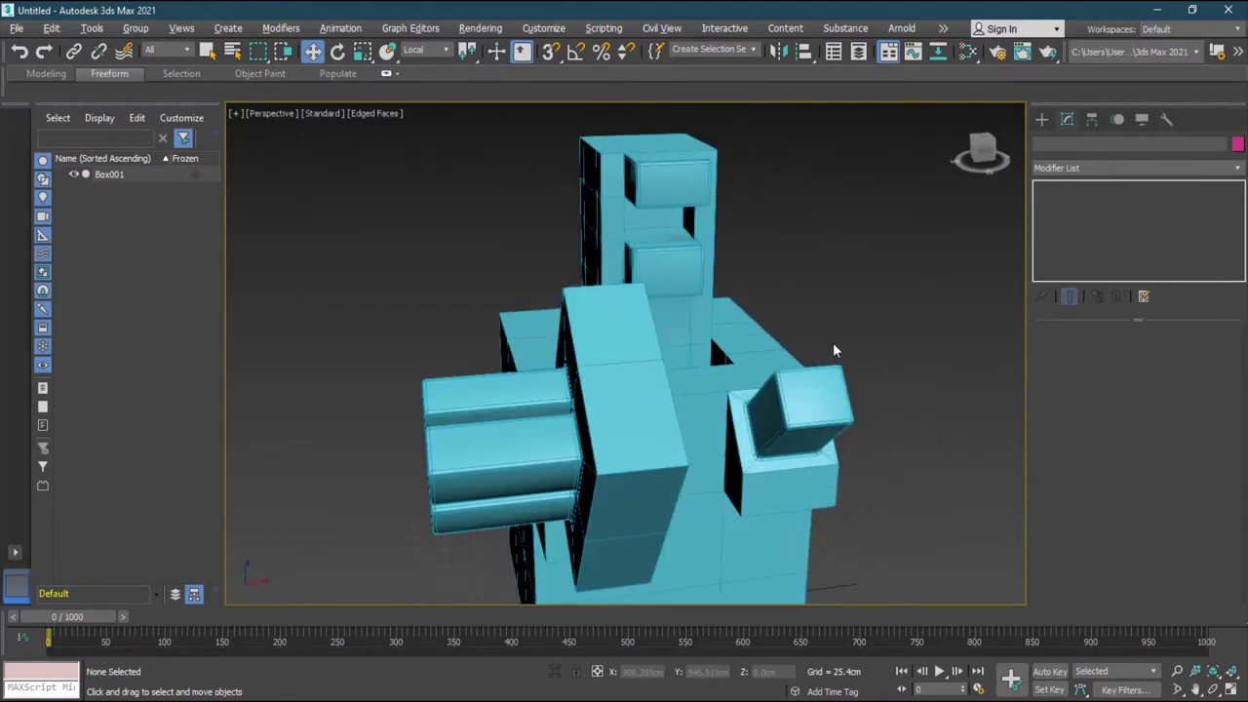
alt+middle_drag(794, 300, 815, 326)
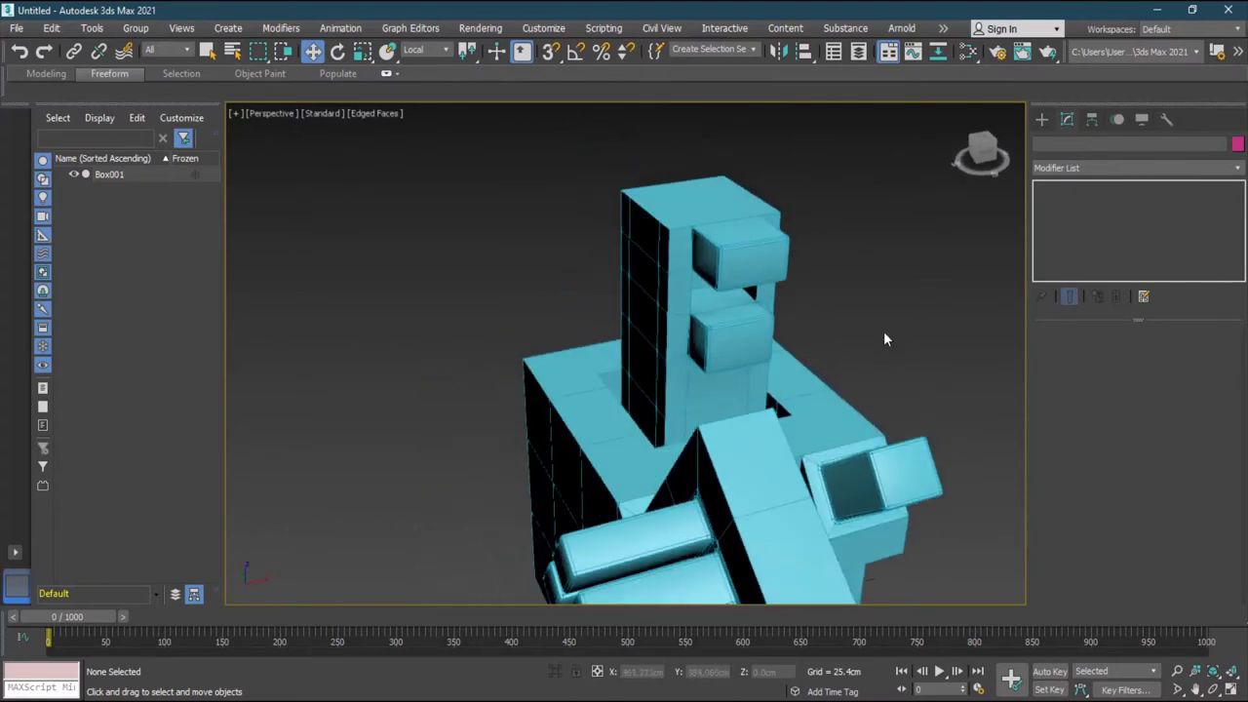
middle_drag(911, 342, 847, 297)
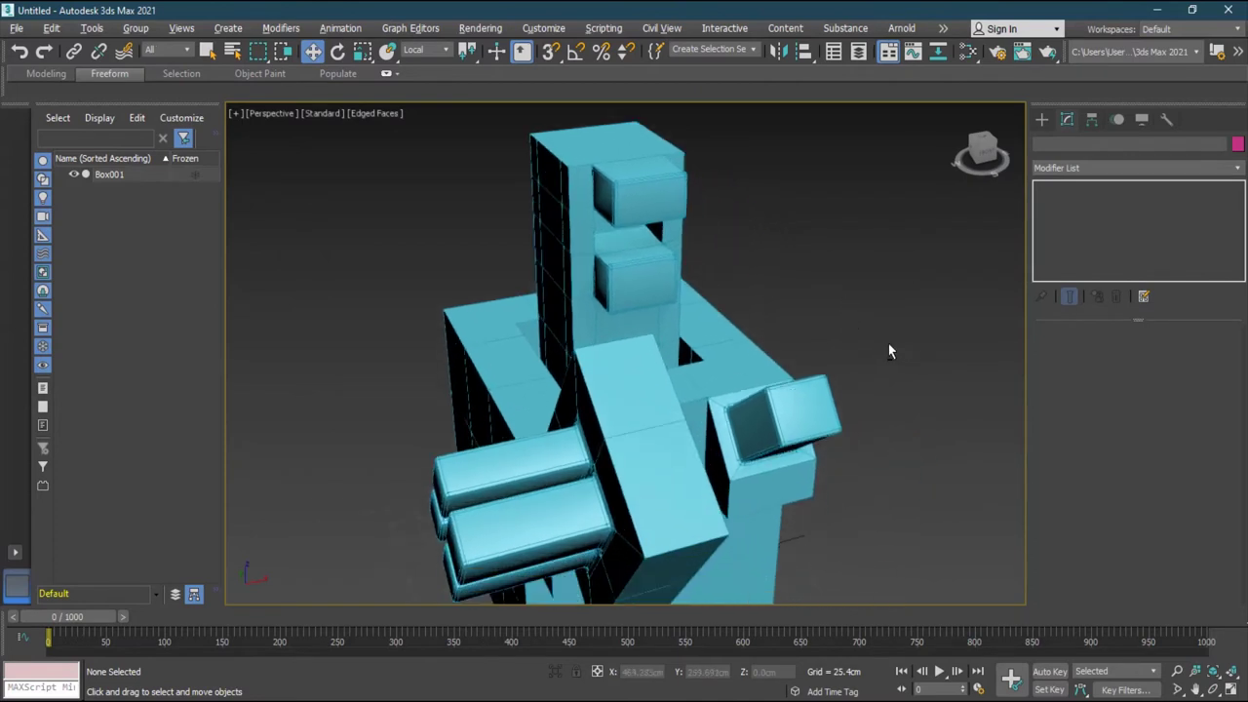
alt+middle_drag(889, 345, 896, 343)
scroll(777, 285, up, 3)
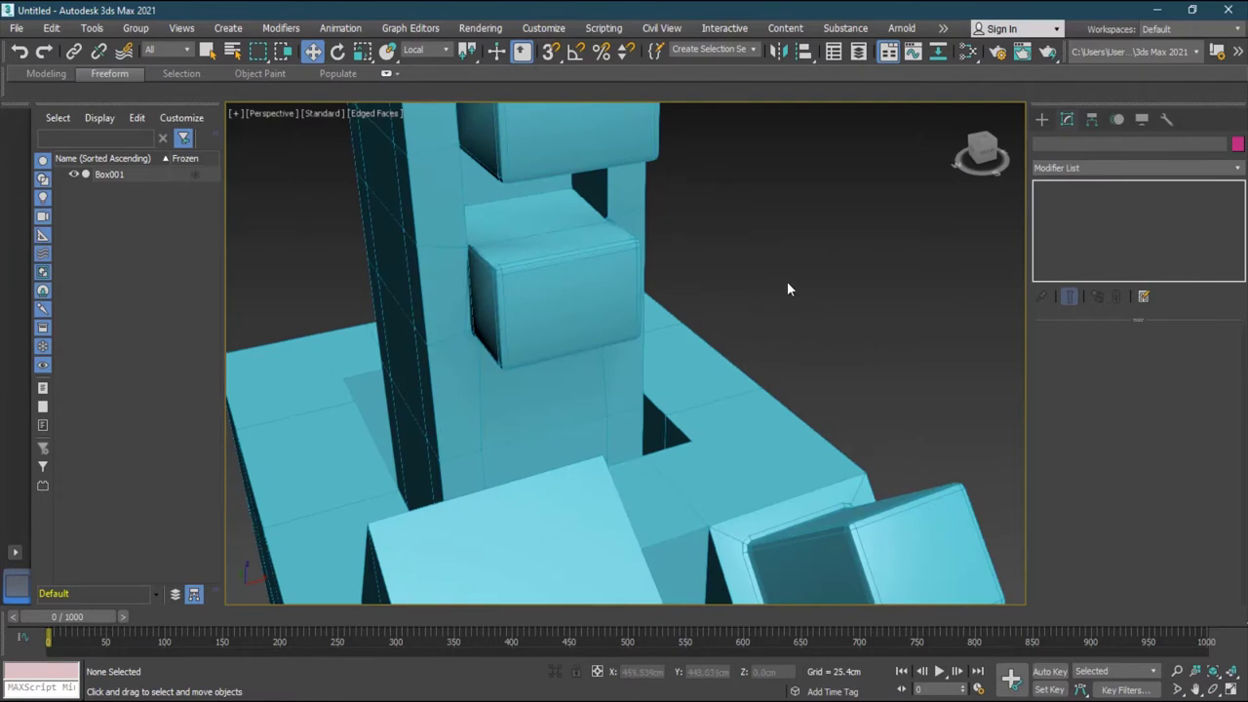
scroll(788, 288, down, 5)
alt+middle_drag(635, 273, 640, 265)
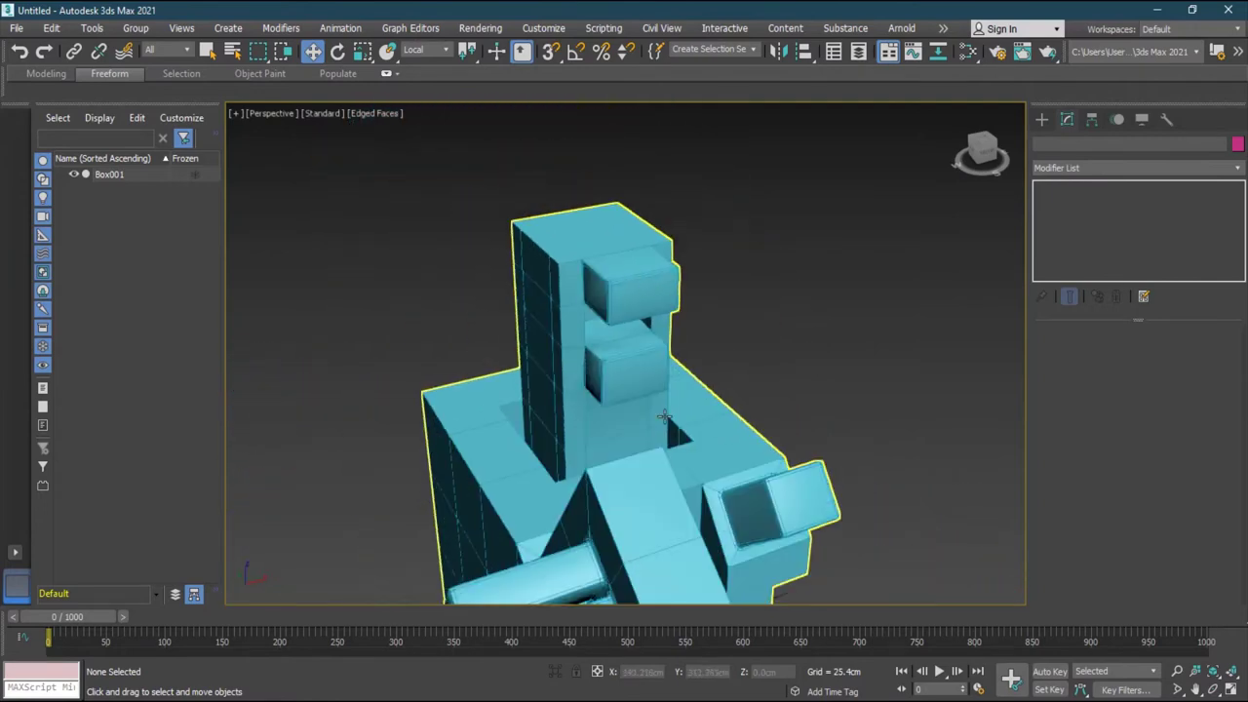
Step: Delete the whole box model and create a square plane about 415 cm on each side
click(663, 417)
key(Delete)
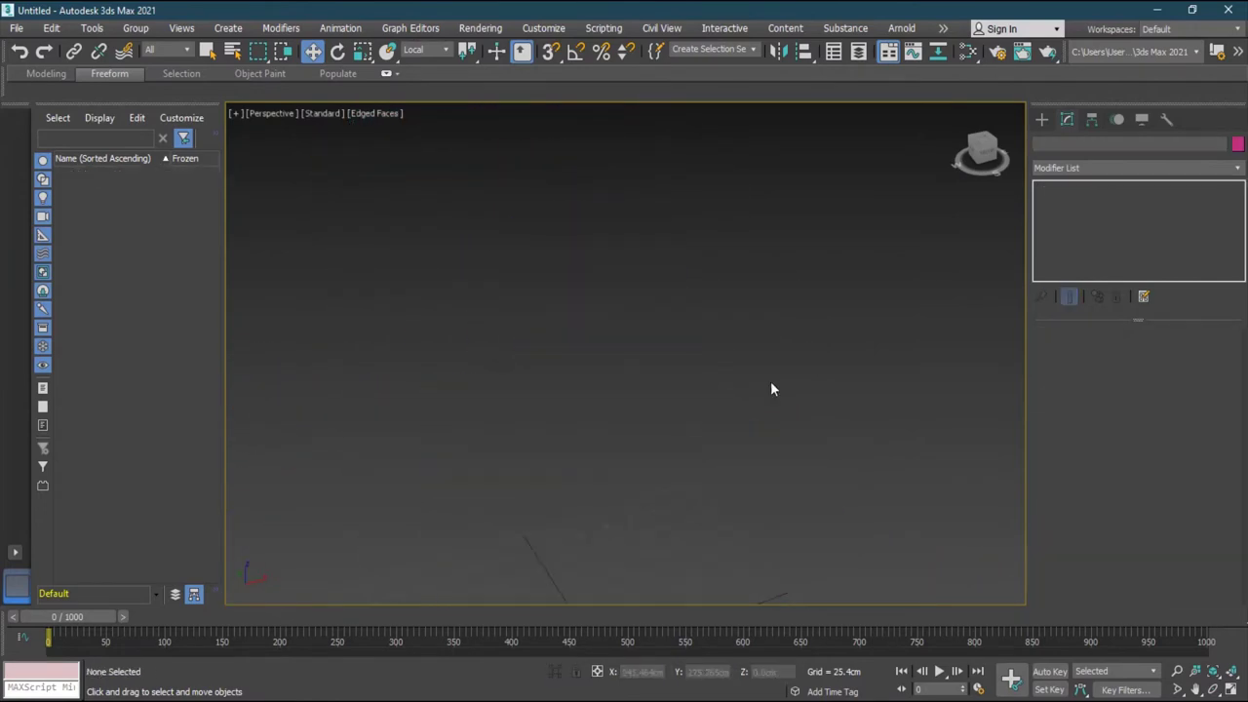
click(1041, 119)
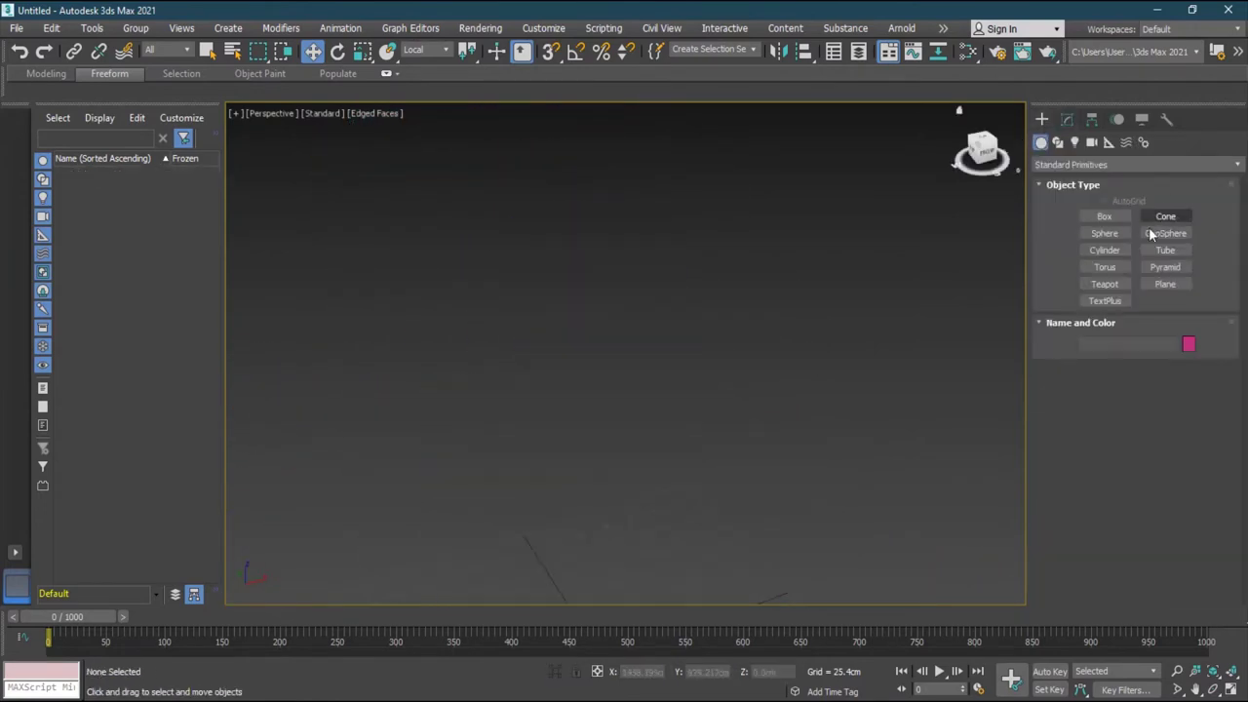
click(1164, 285)
middle_drag(685, 420, 712, 166)
drag(411, 266, 275, 265)
key(w)
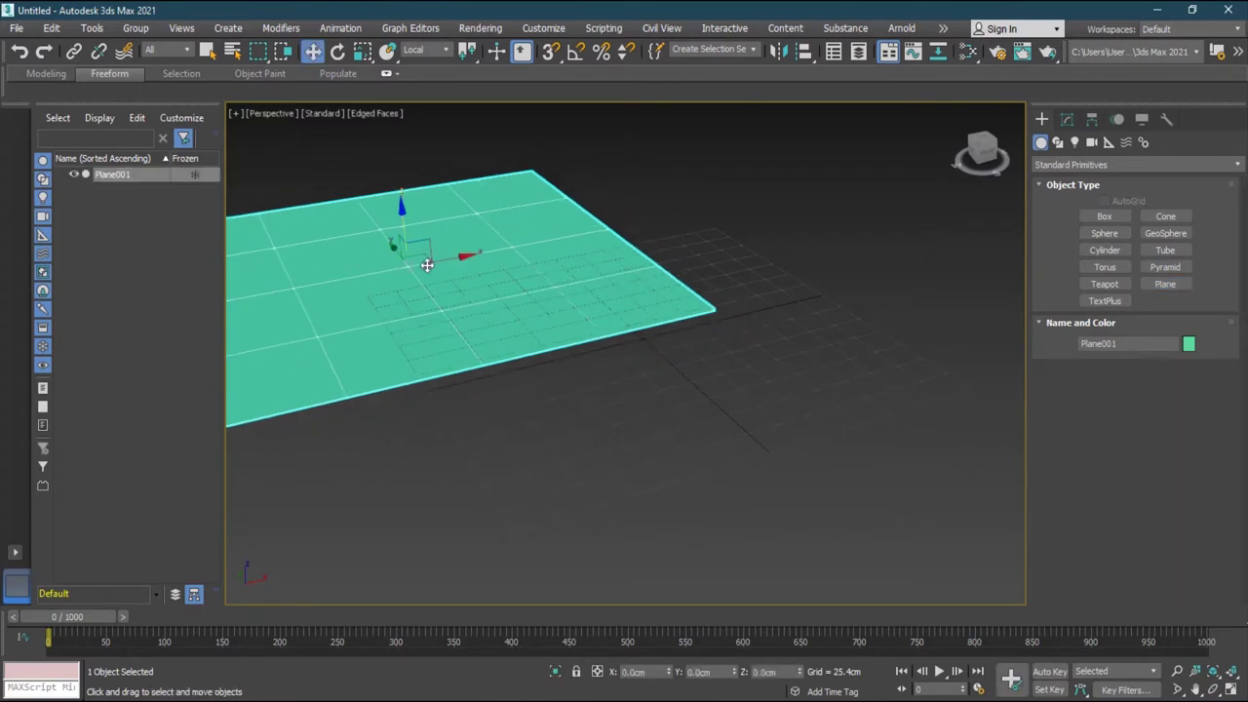
Step: Move the plane to the middle of the grid and set it to 20 length segments and 30 width segments
alt+middle_drag(650, 292, 629, 337)
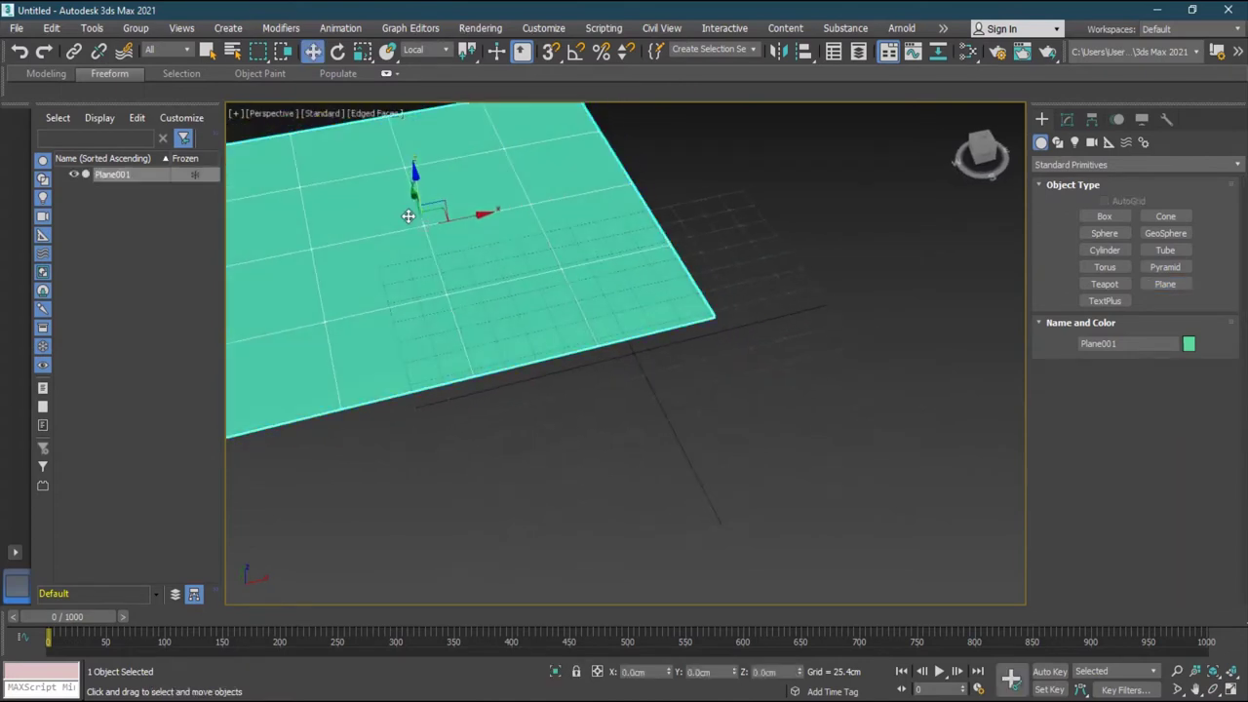
drag(441, 212, 655, 315)
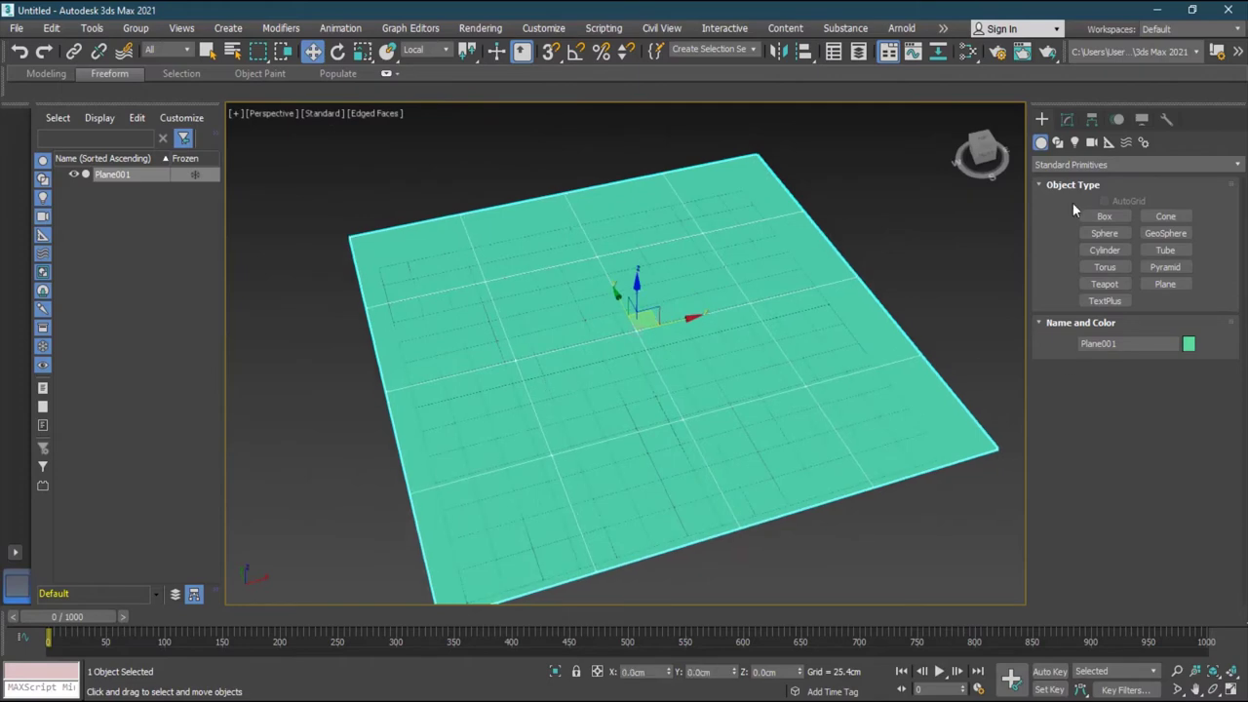
click(1067, 119)
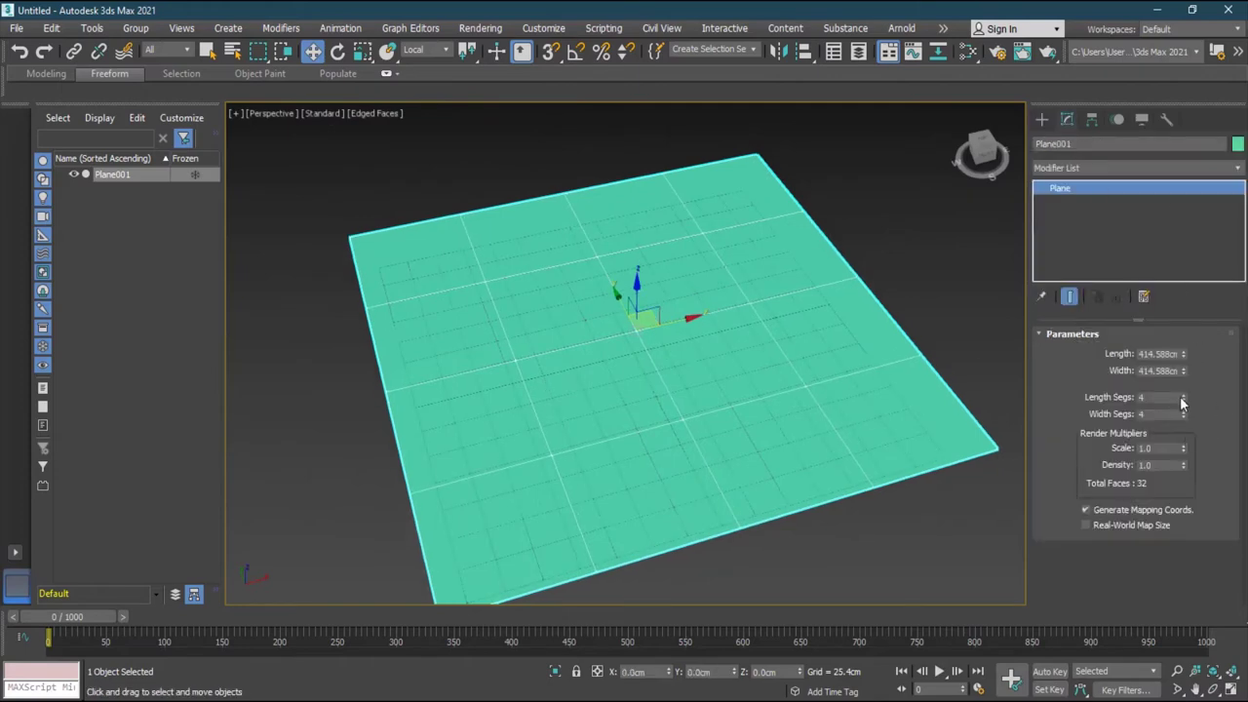
drag(1181, 398, 1184, 387)
Step: Convert the segmented plane to an Editable Poly and switch to polygon selection
right_click(460, 381)
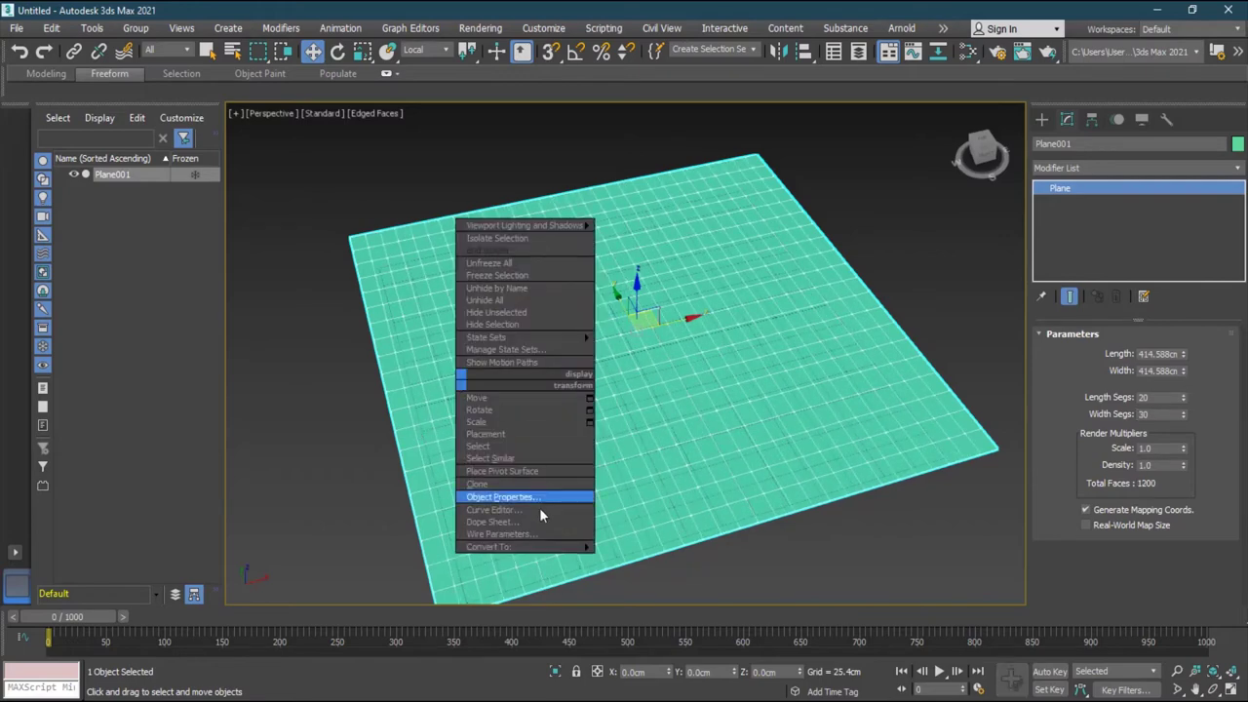
mouse_move(527, 546)
click(667, 558)
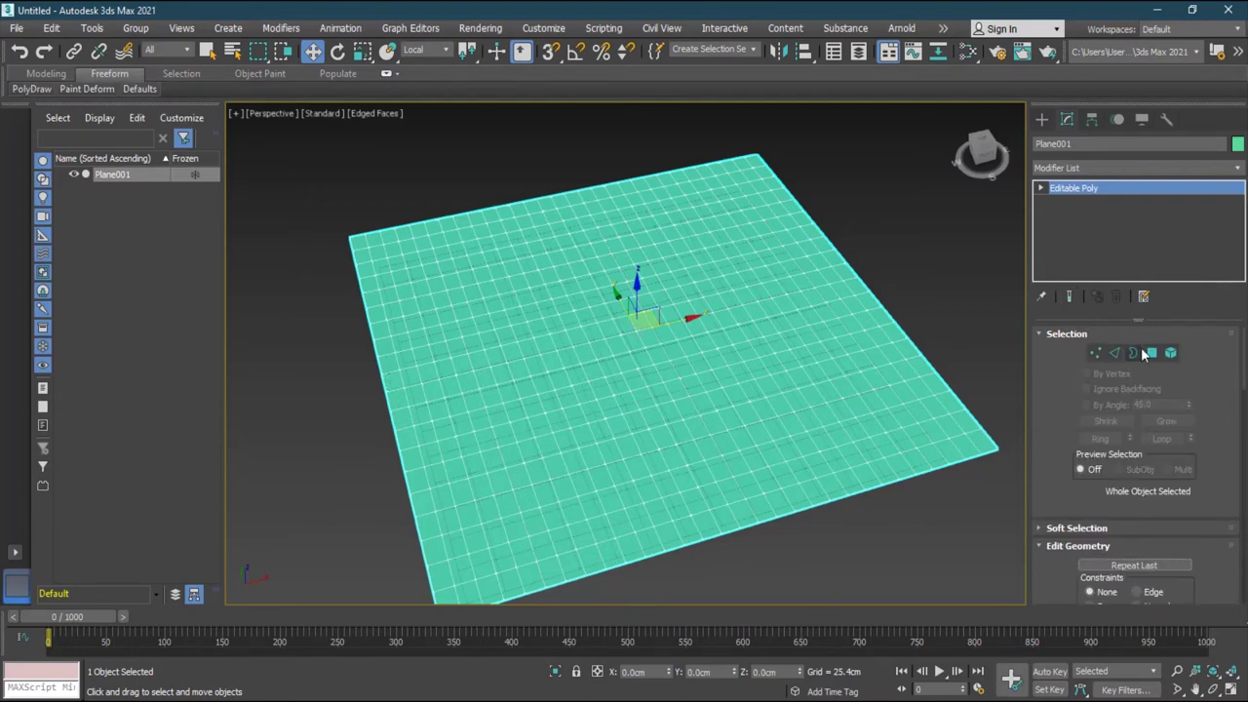
click(1149, 353)
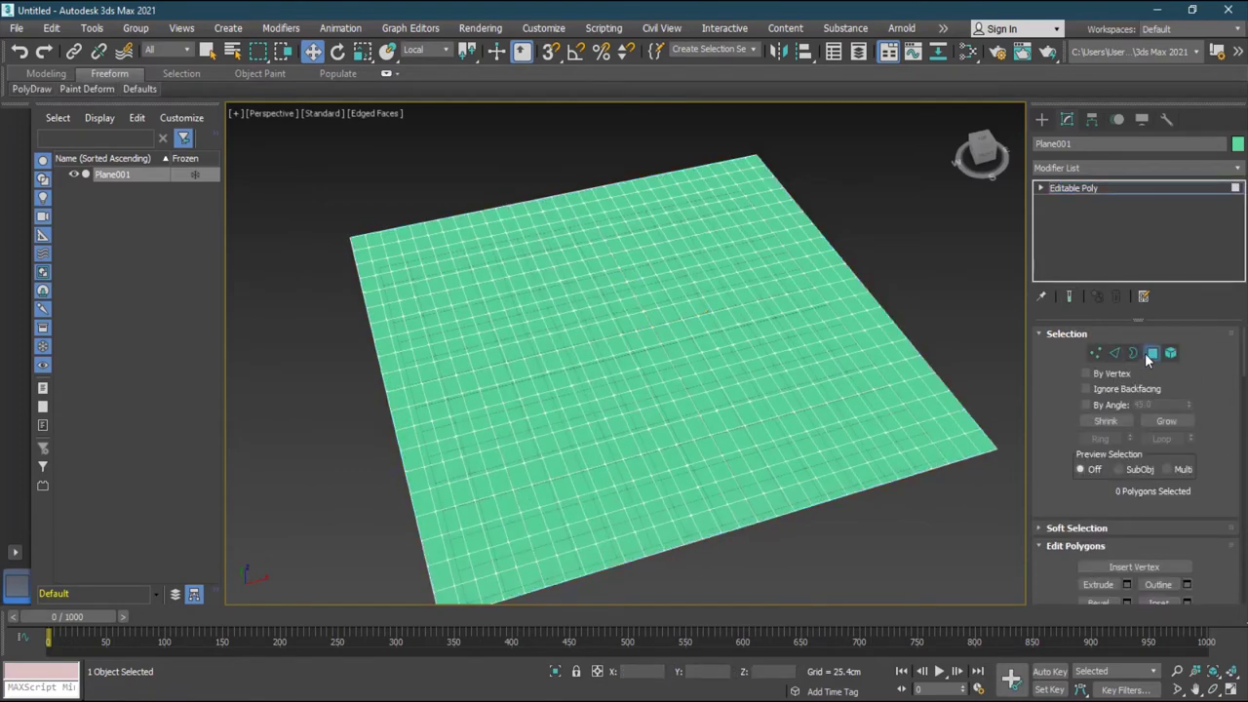
Step: Select a block of six polygons, two wide and three long, at the plane's edge and extrude it upward about 34 cm
click(394, 384)
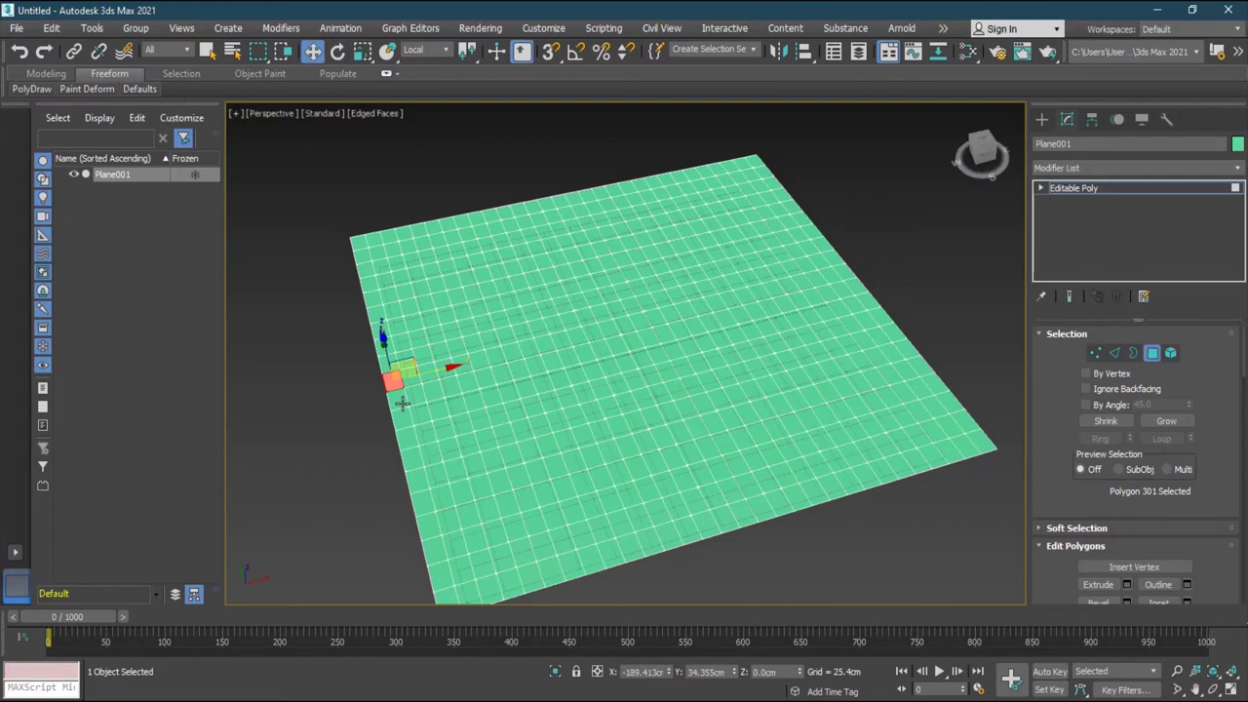
ctrl+click(401, 403)
ctrl+click(405, 421)
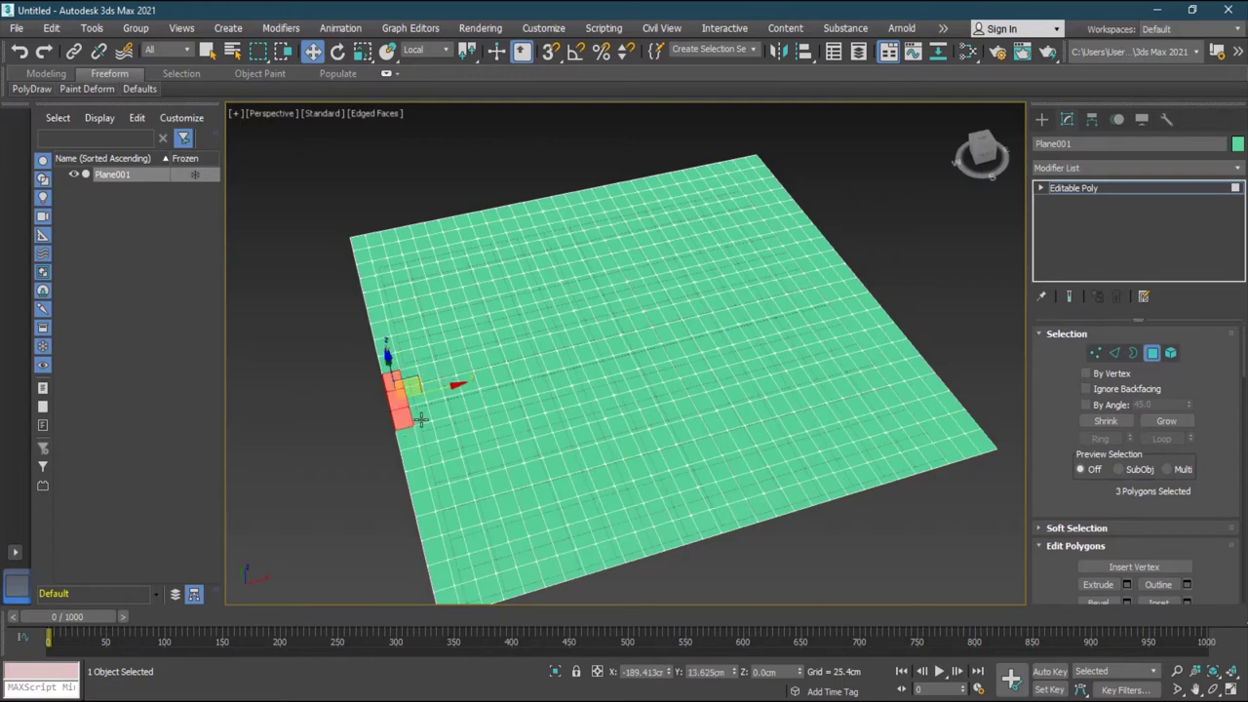
ctrl+click(421, 419)
ctrl+click(414, 395)
ctrl+click(407, 371)
alt+middle_drag(348, 452, 474, 488)
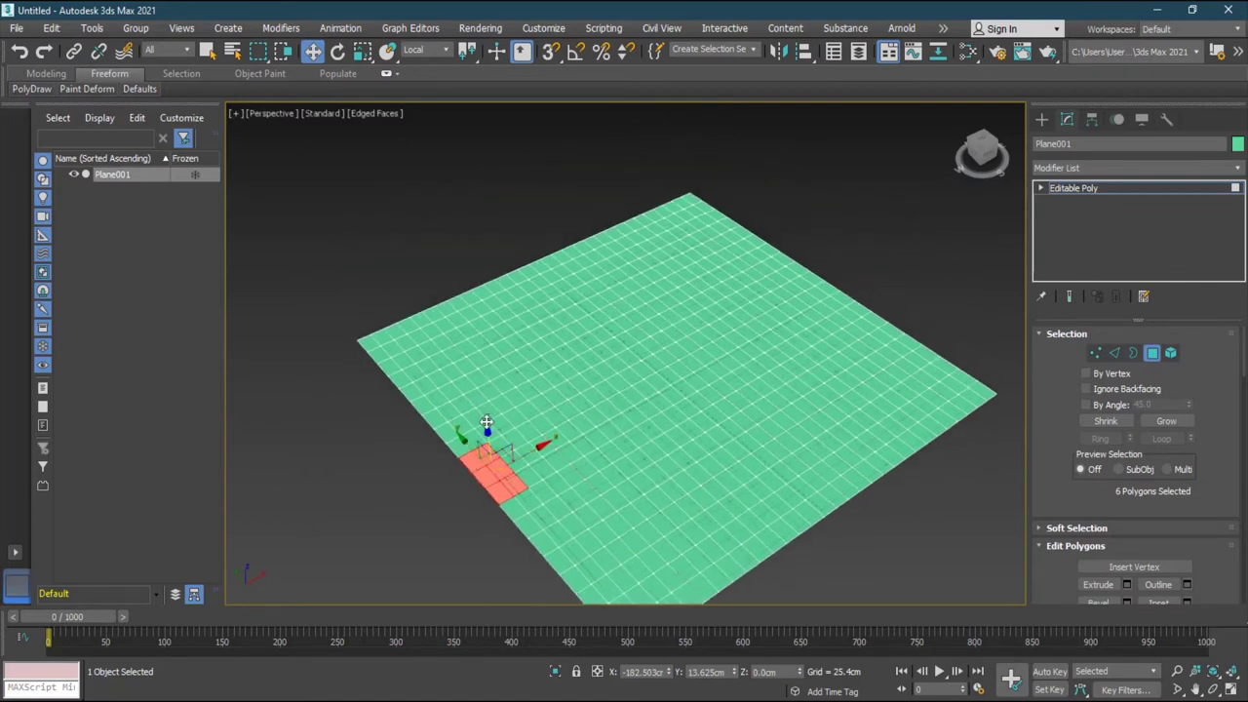
drag(487, 429, 487, 393)
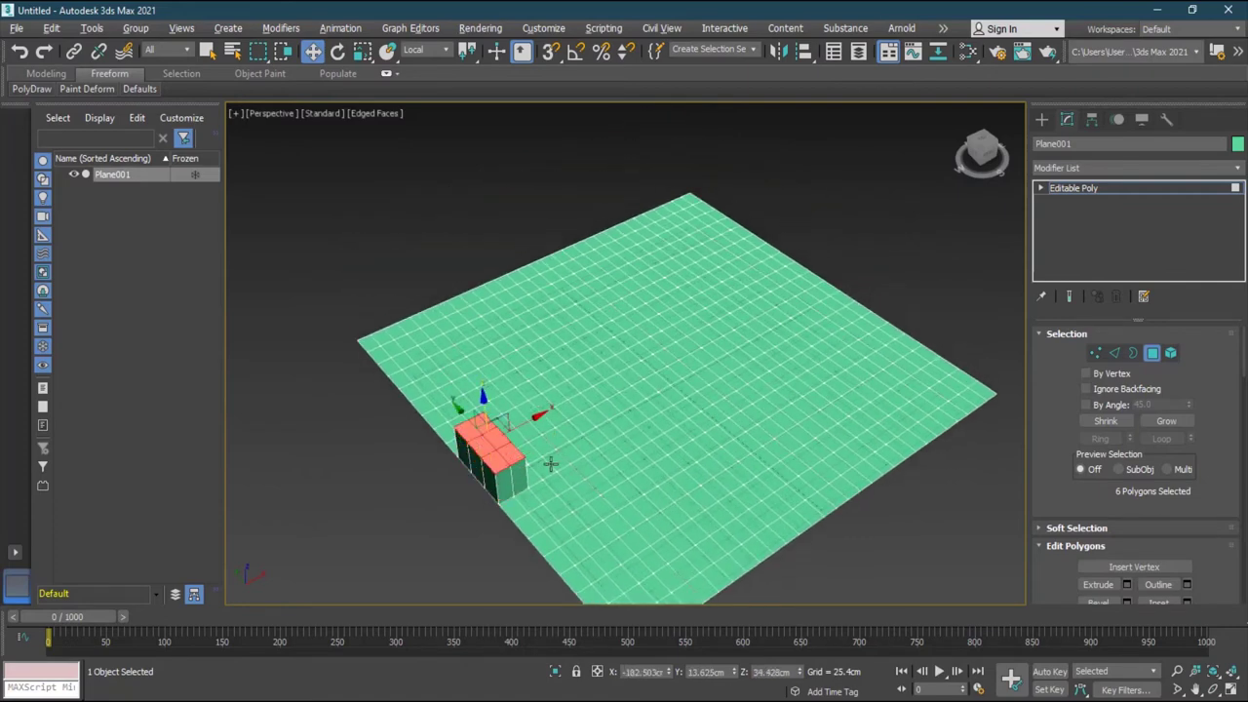
Step: Select the block's three inward-facing side polygons and extrude them in three zigzag segments to about the middle of the plane
alt+middle_drag(549, 459, 582, 417)
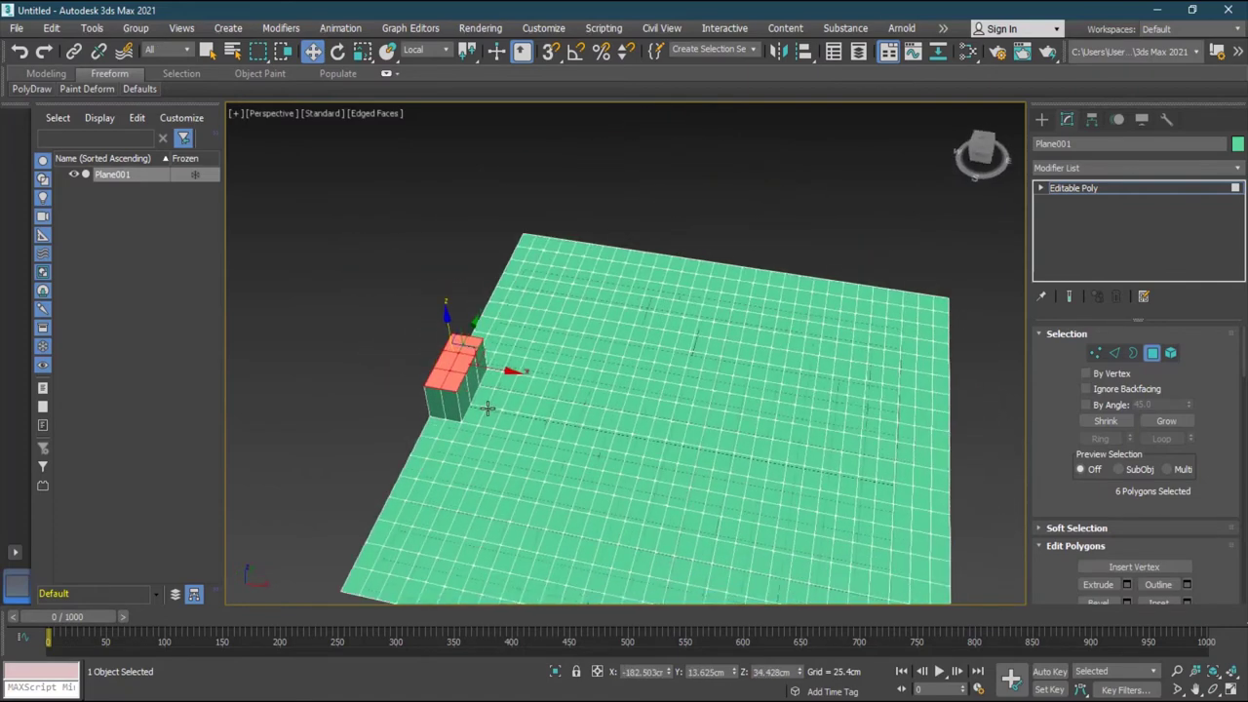
click(467, 397)
ctrl+click(470, 375)
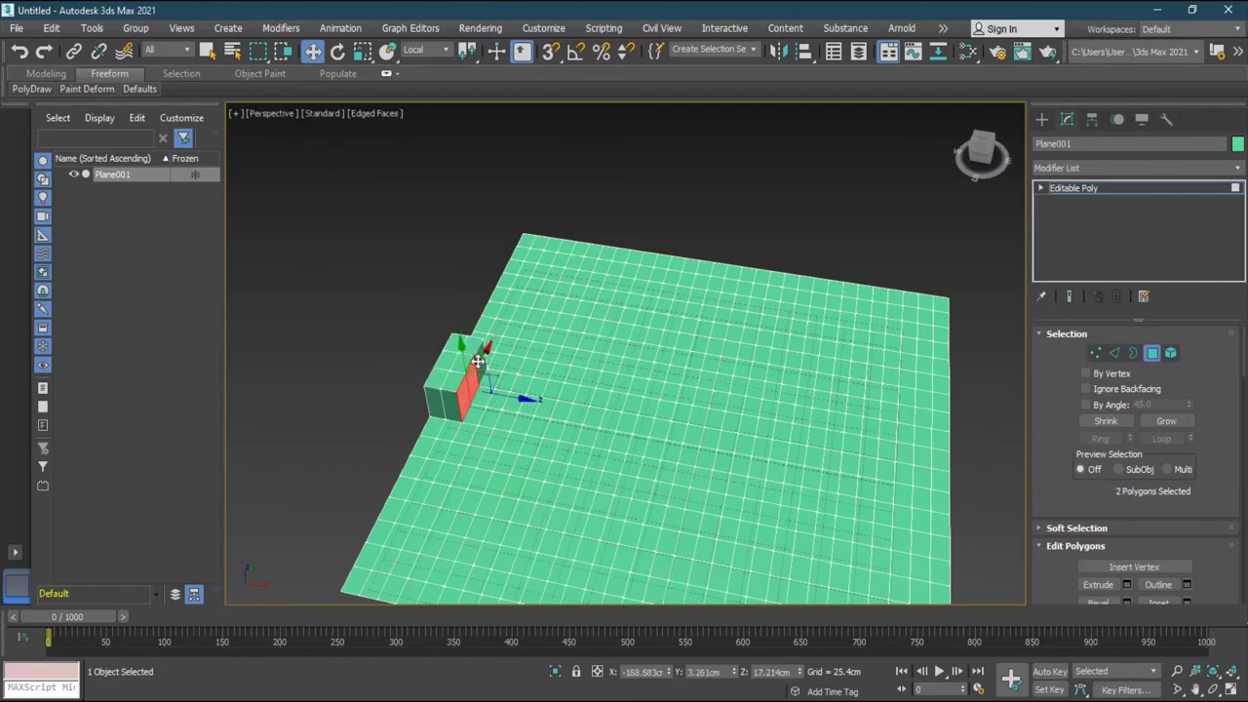
ctrl+click(478, 361)
alt+middle_drag(521, 423, 530, 389)
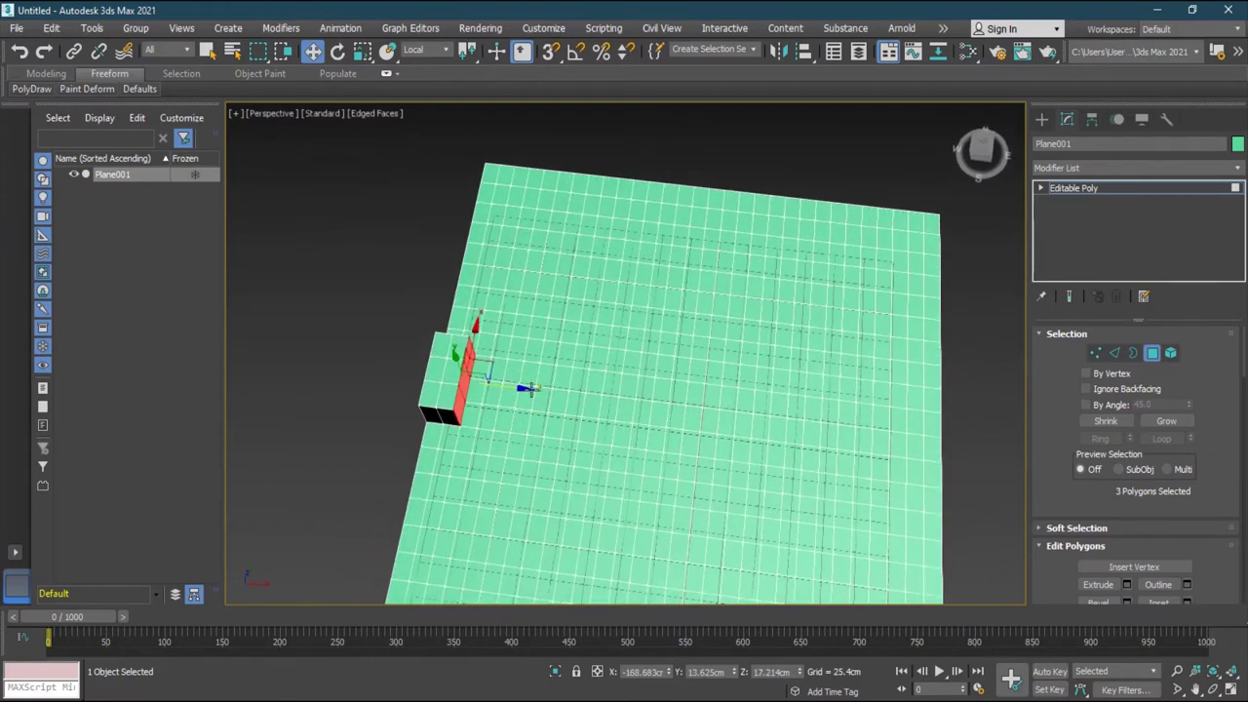
scroll(437, 382, up, 1)
scroll(438, 379, down, 1)
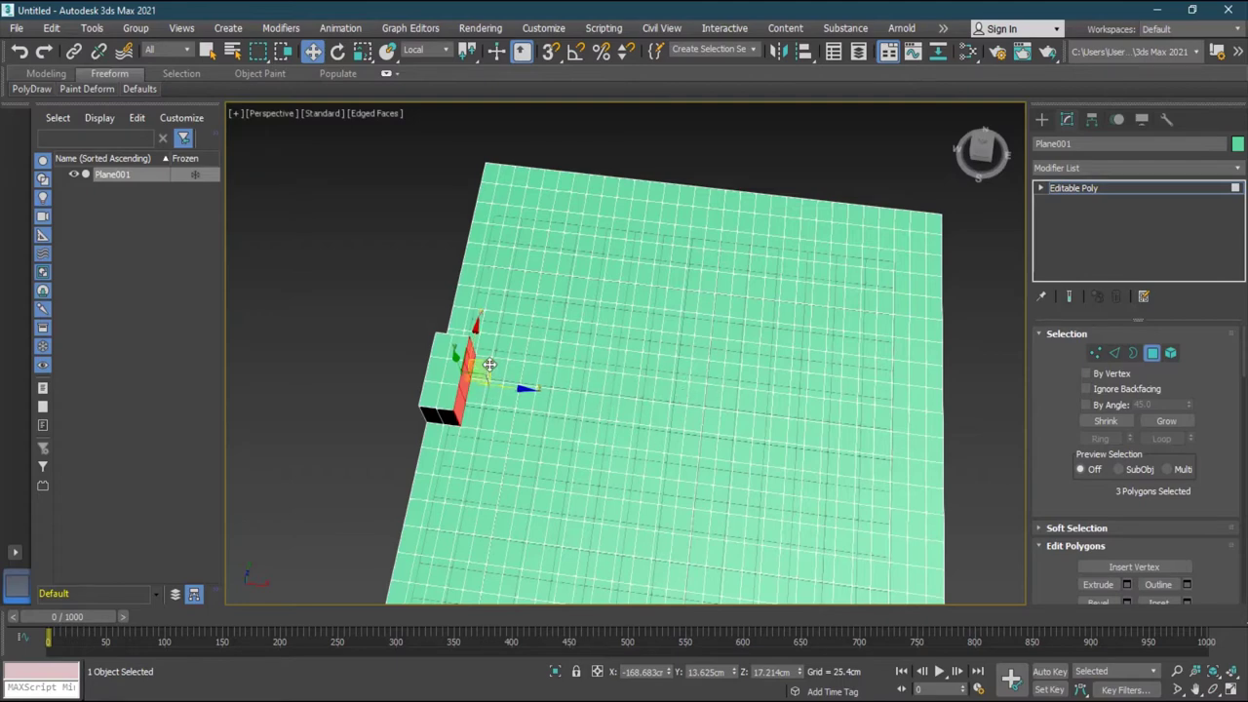
drag(497, 382, 711, 511)
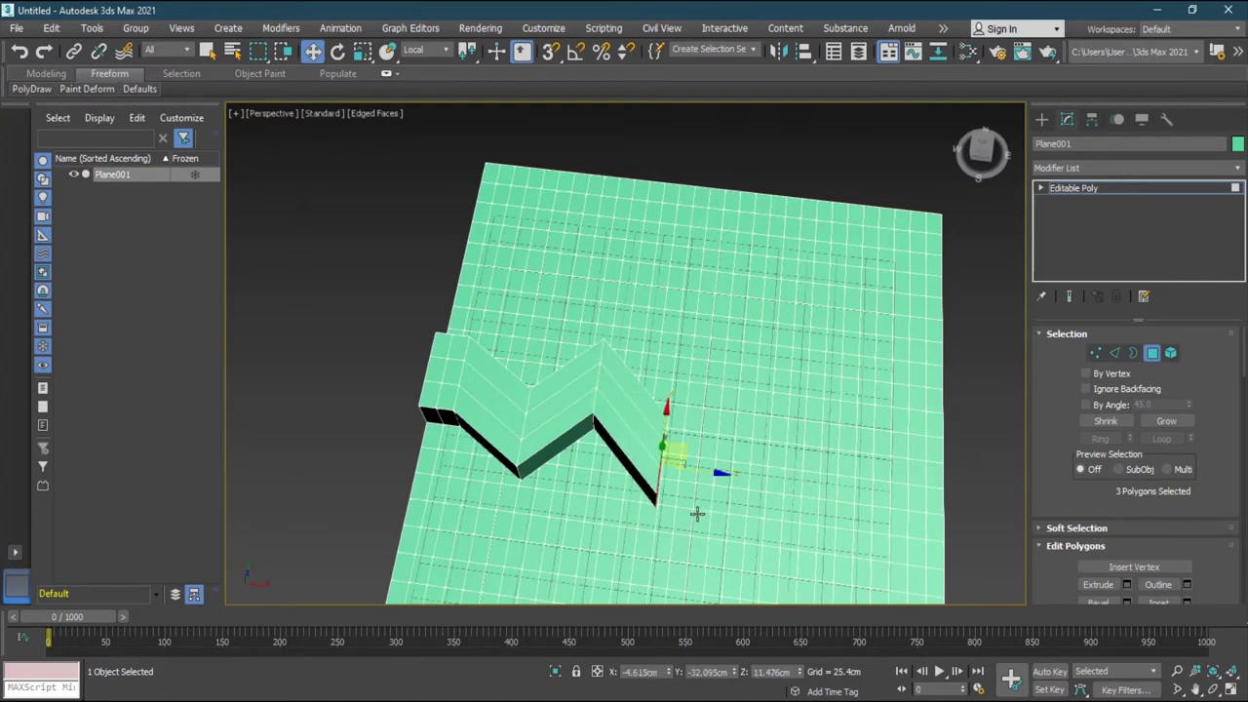
Step: Extrude the three end polygons in further zigzag segments until the wall reaches the plane's opposite edge
scroll(690, 512, down, 2)
scroll(687, 517, up, 4)
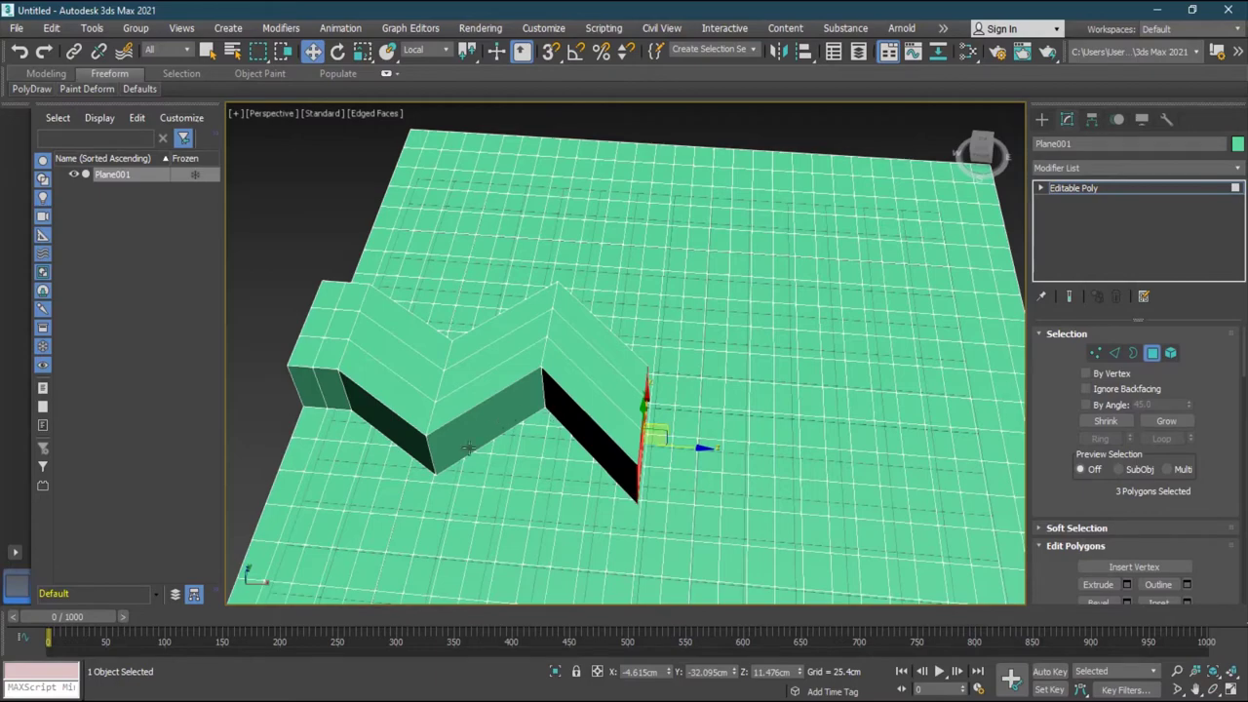
mouse_move(572, 462)
alt+middle_down()
mouse_move(585, 484)
mouse_move(567, 461)
alt+middle_up()
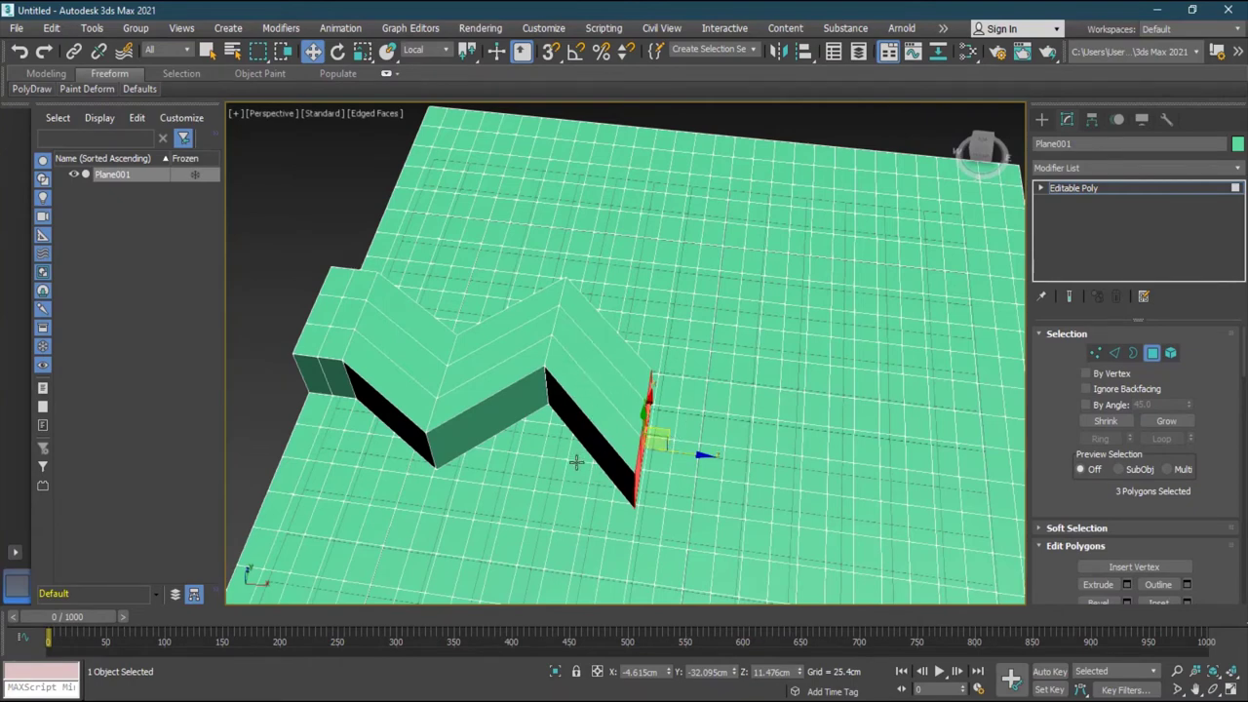
shift+drag(660, 439, 837, 401)
alt+middle_drag(836, 402, 790, 387)
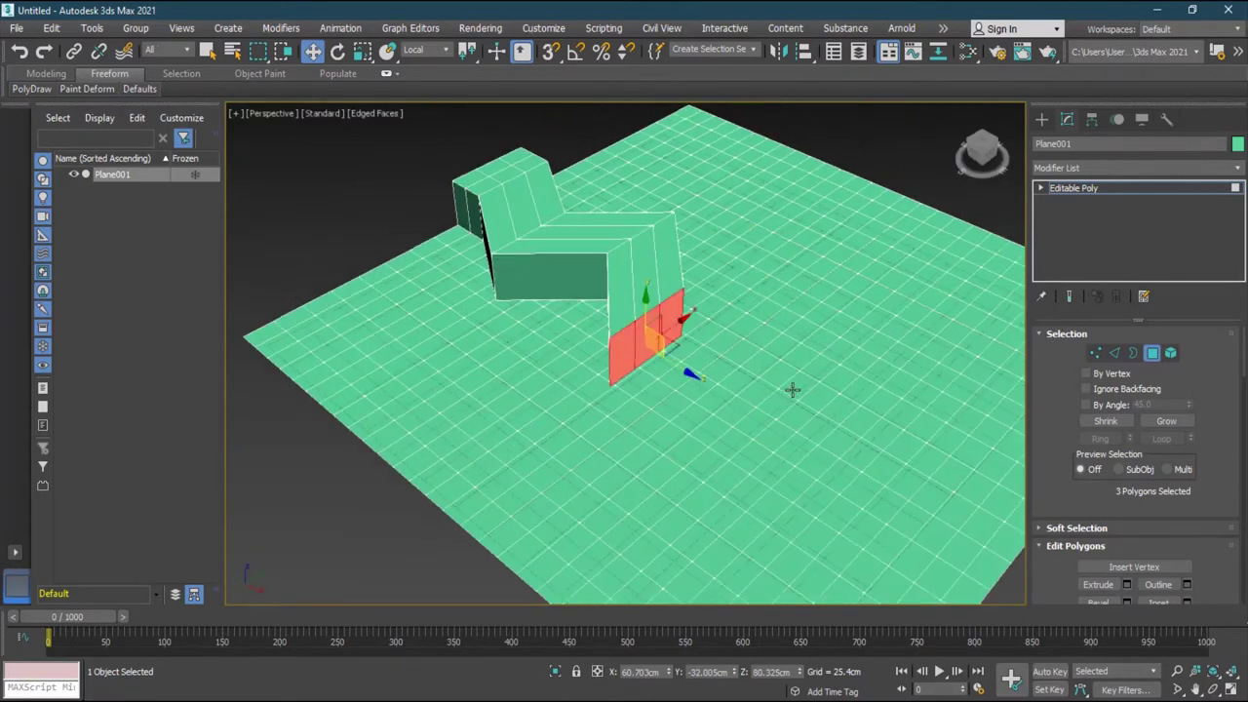
alt+middle_drag(700, 413, 693, 387)
shift+drag(665, 340, 951, 449)
alt+middle_drag(951, 448, 767, 310)
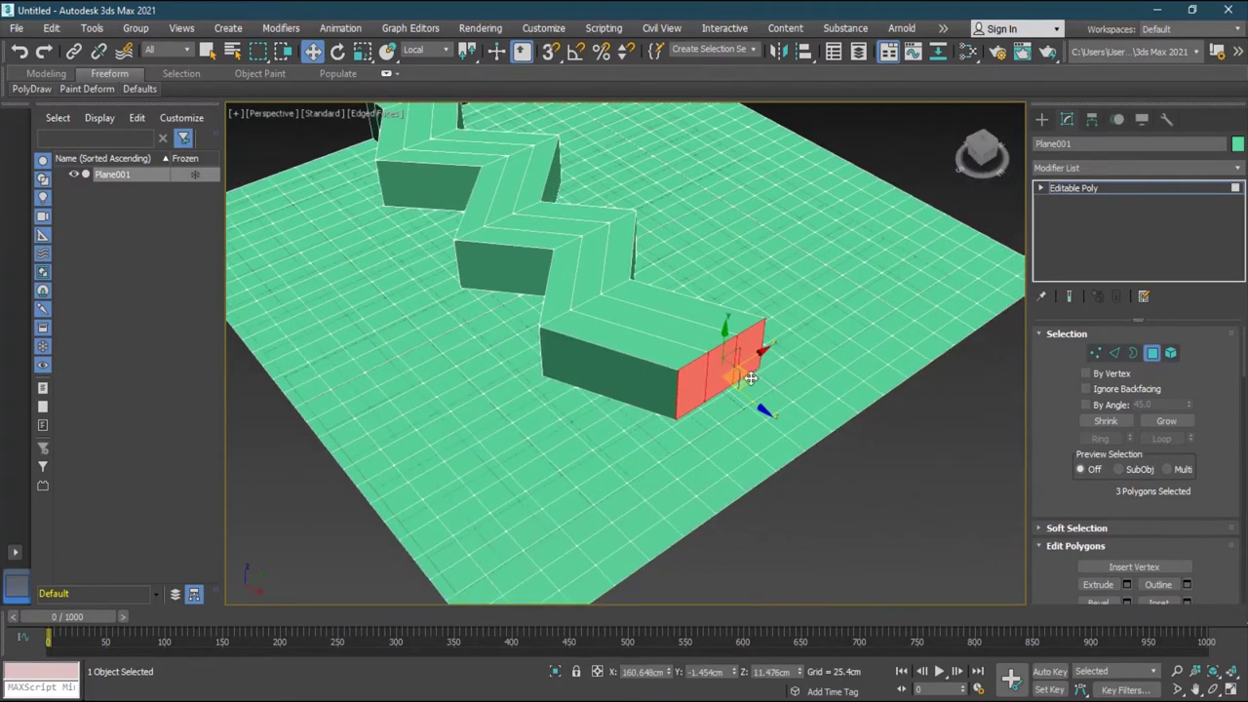
shift+drag(755, 382, 791, 466)
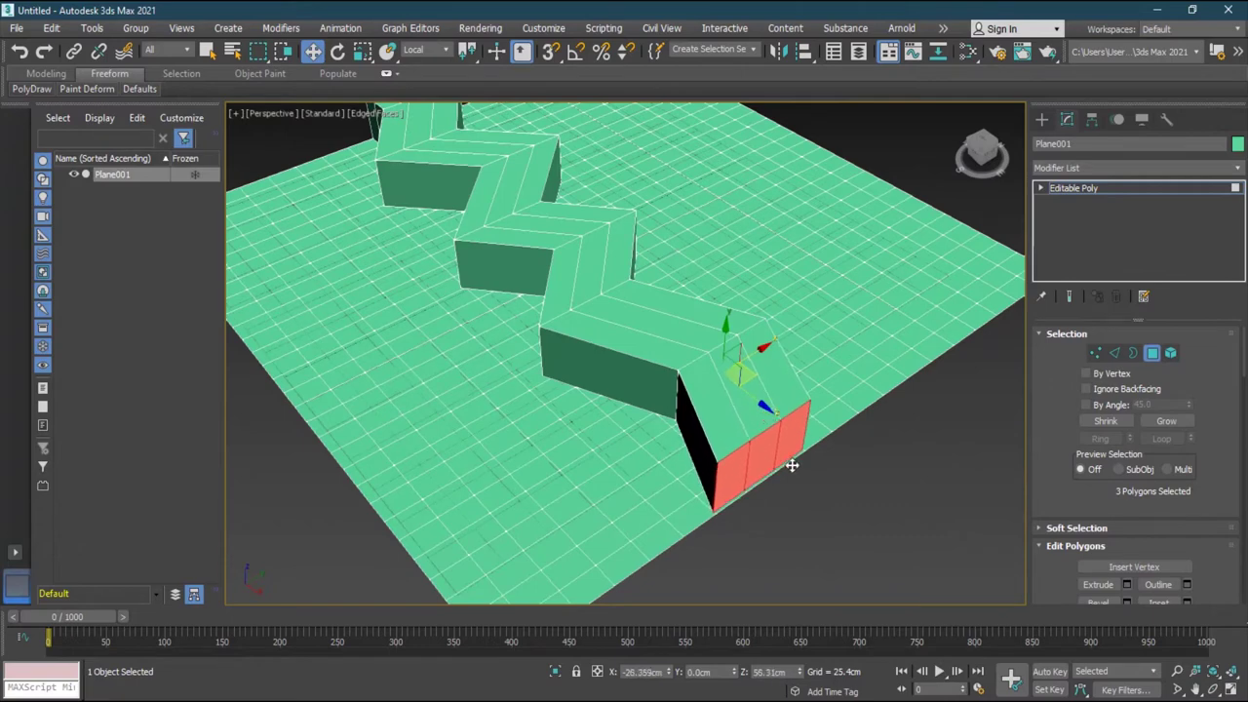
Step: Select all top polygons along the zigzag wall and grow the selection once to include its sides
click(704, 399)
ctrl+click(759, 405)
ctrl+click(767, 369)
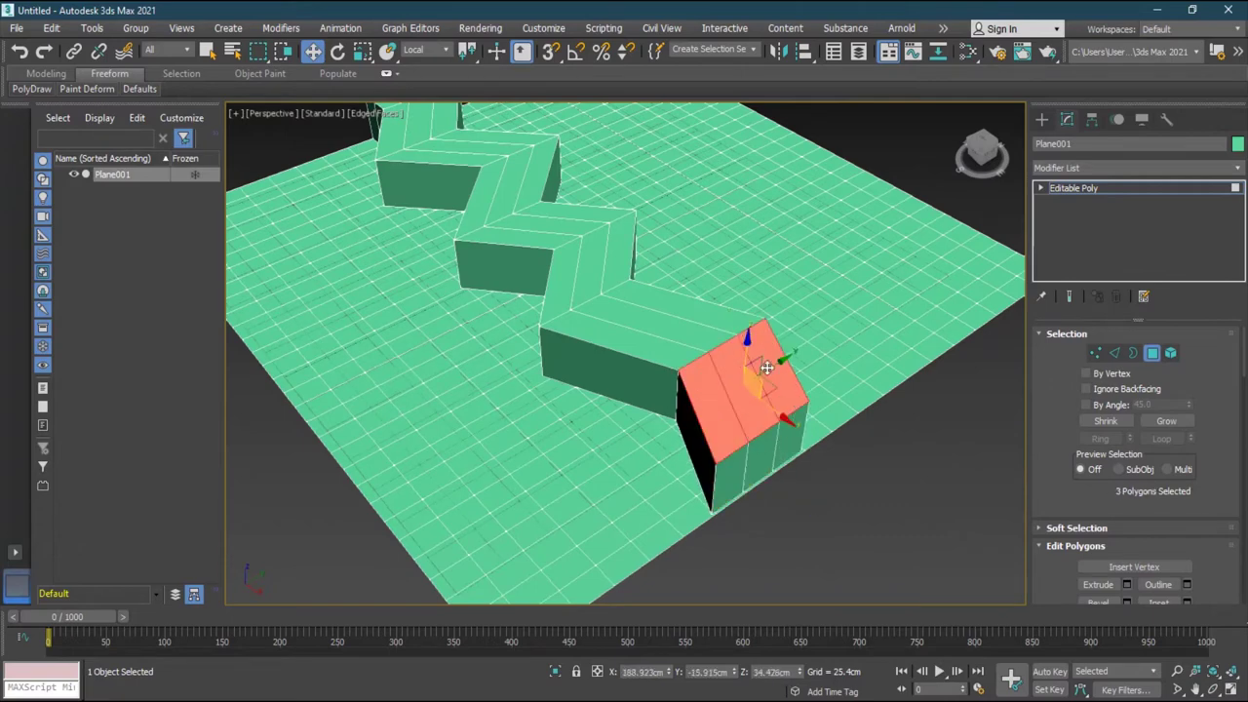
ctrl+click(692, 317)
ctrl+click(657, 329)
ctrl+click(618, 338)
ctrl+click(562, 296)
ctrl+click(611, 276)
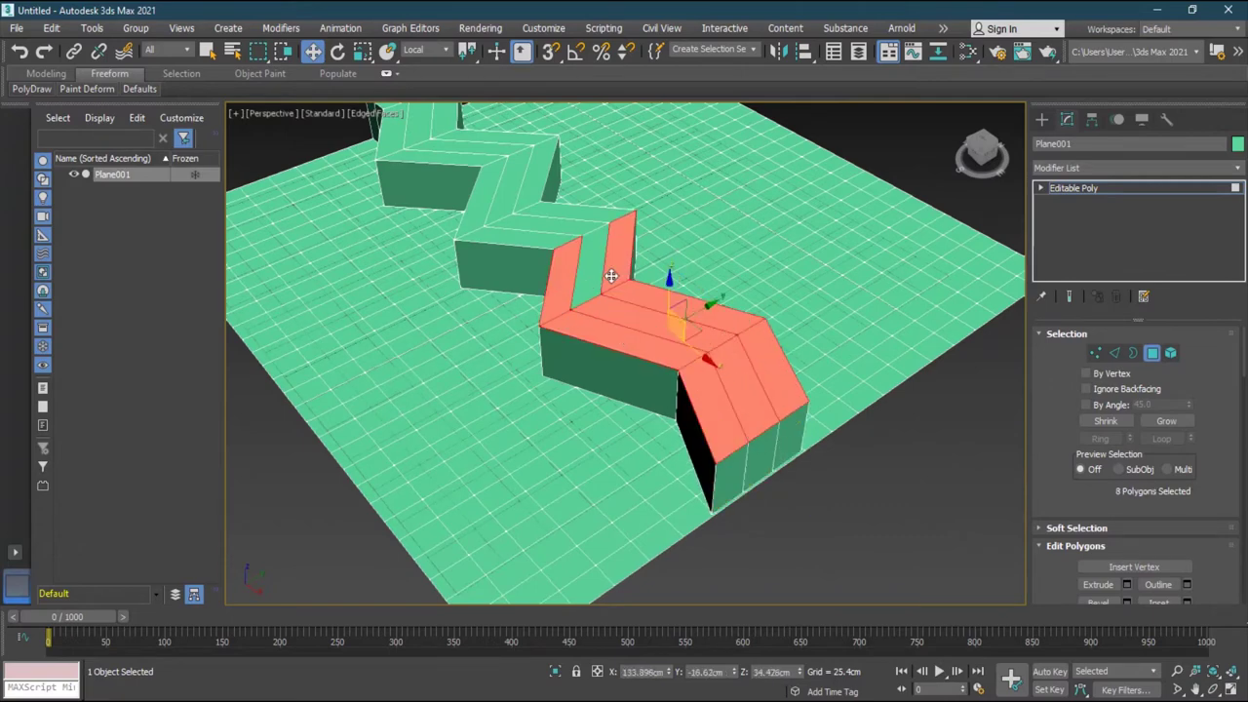
ctrl+click(590, 279)
middle_drag(626, 361, 761, 452)
ctrl+click(622, 304)
ctrl+click(599, 320)
ctrl+click(661, 288)
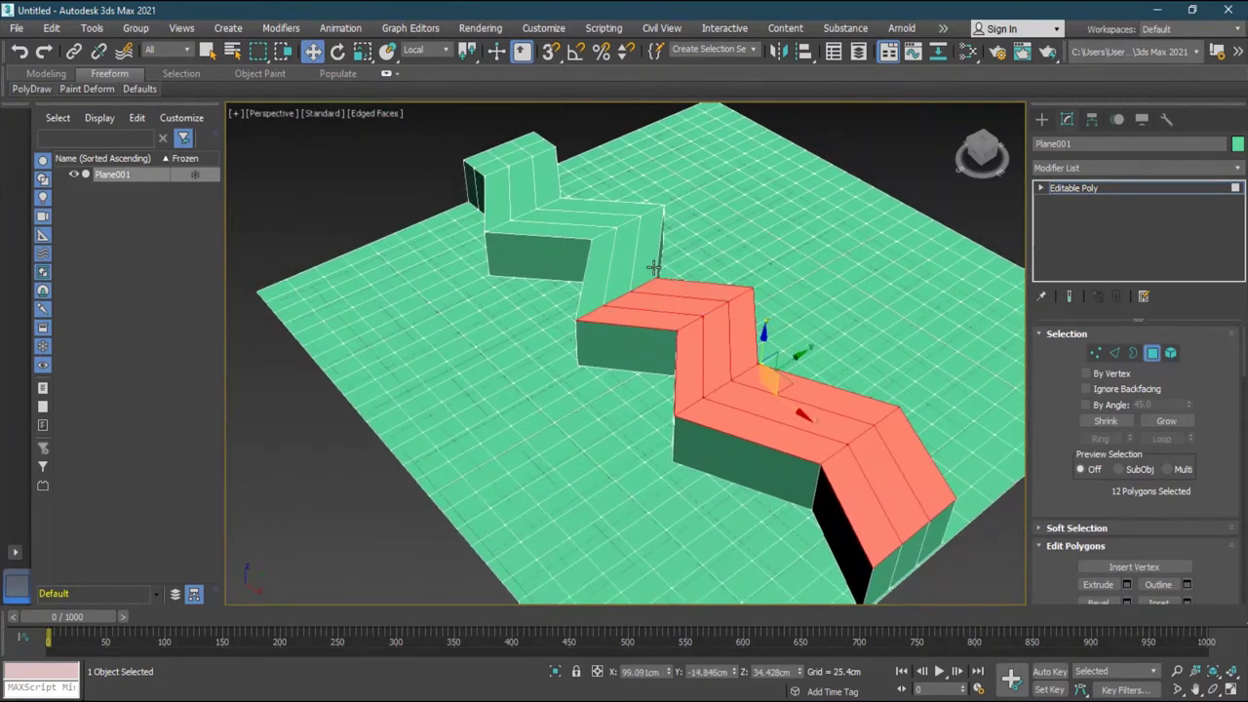
ctrl+click(643, 249)
ctrl+click(624, 261)
ctrl+click(606, 222)
ctrl+click(607, 212)
ctrl+click(593, 216)
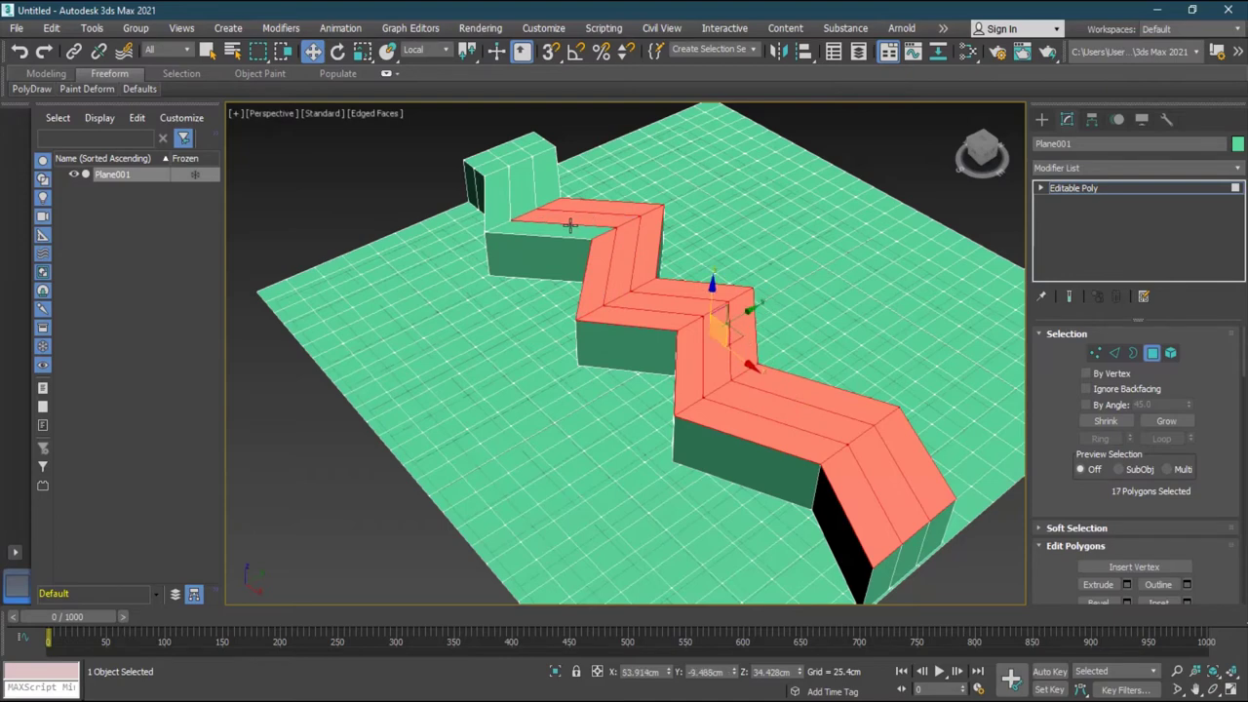
ctrl+click(571, 226)
ctrl+click(542, 183)
ctrl+click(526, 182)
ctrl+click(494, 195)
ctrl+click(487, 171)
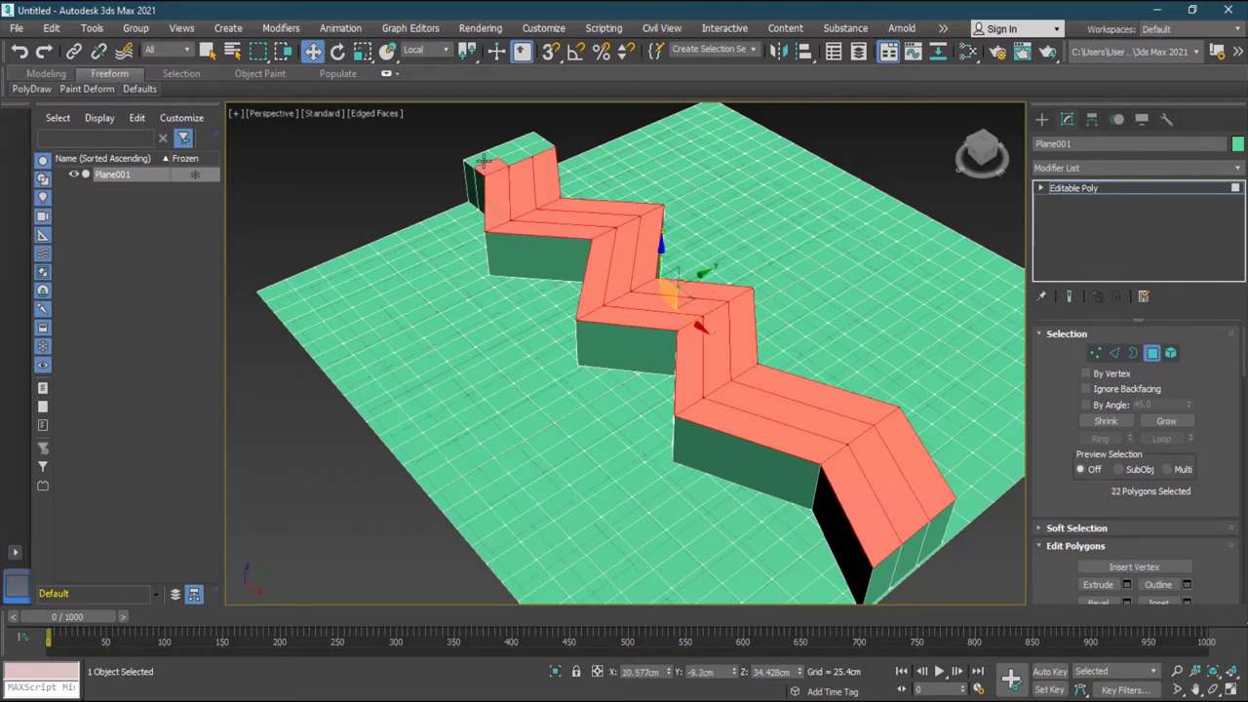
ctrl+click(482, 160)
ctrl+click(504, 150)
ctrl+click(530, 148)
ctrl+click(523, 154)
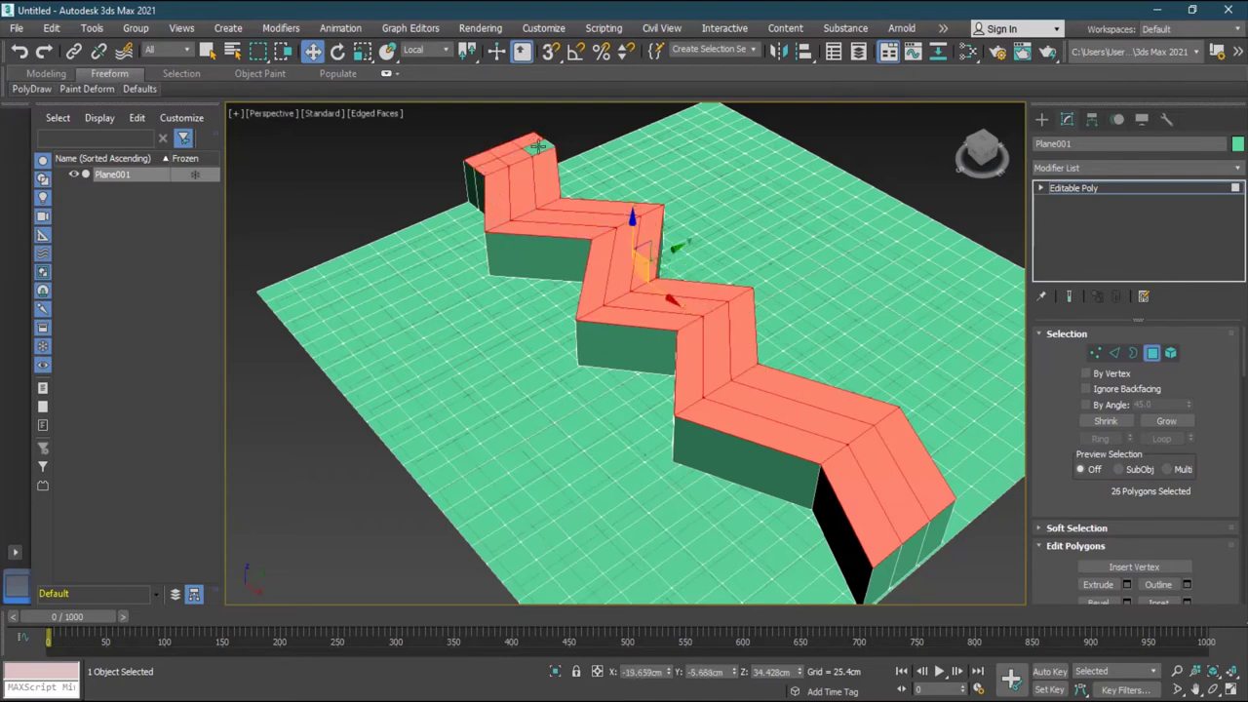
ctrl+click(539, 147)
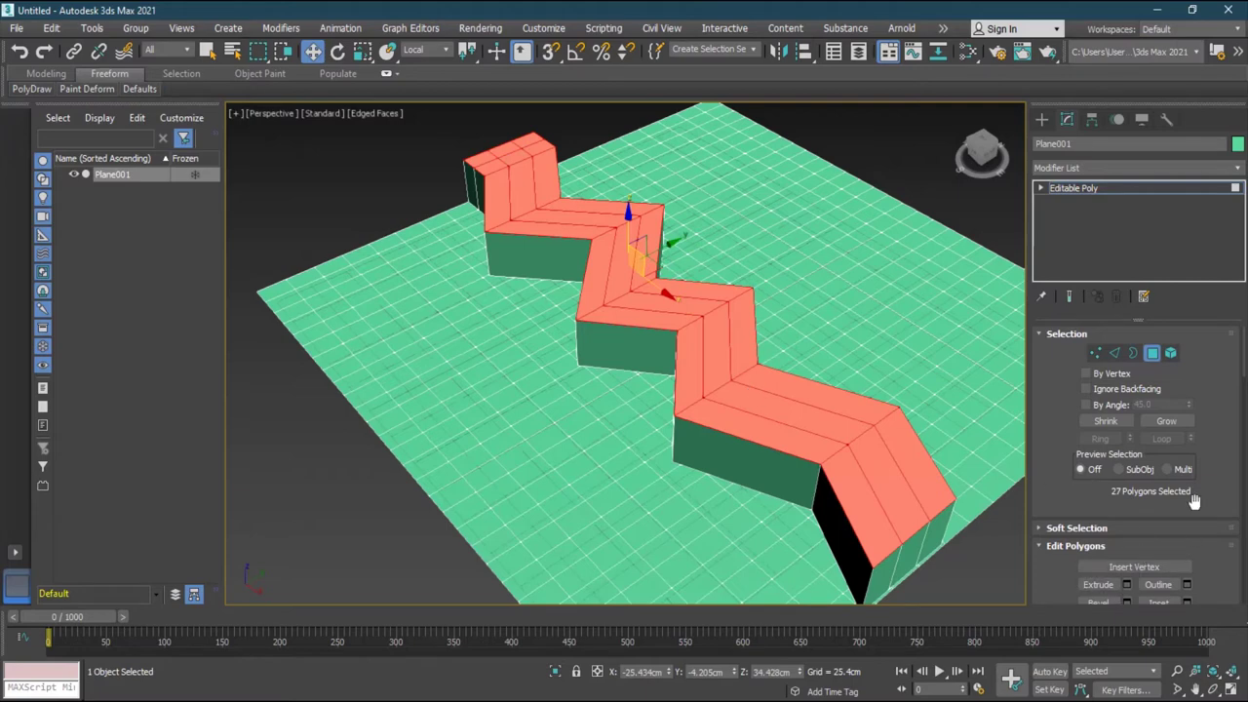
click(1165, 421)
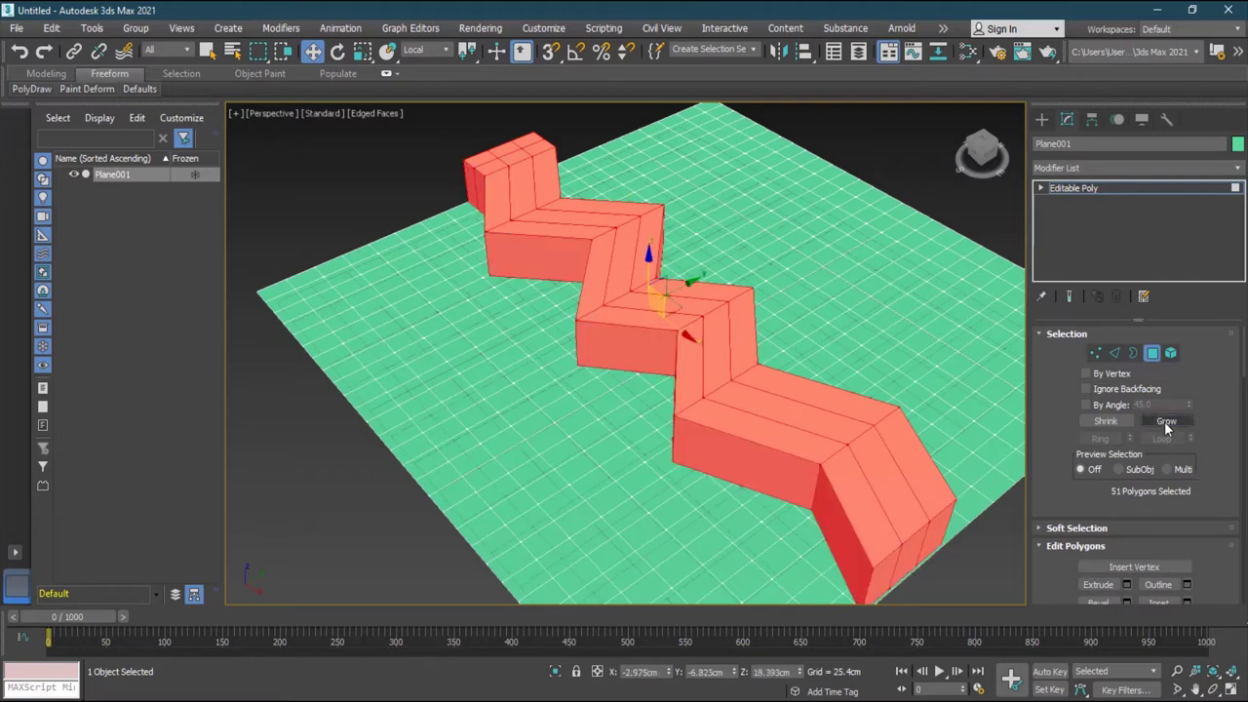
Step: Add a Chamfer modifier to the selected wall polygons and set its amount to about 2.99 cm
click(1236, 170)
drag(1236, 217, 1243, 312)
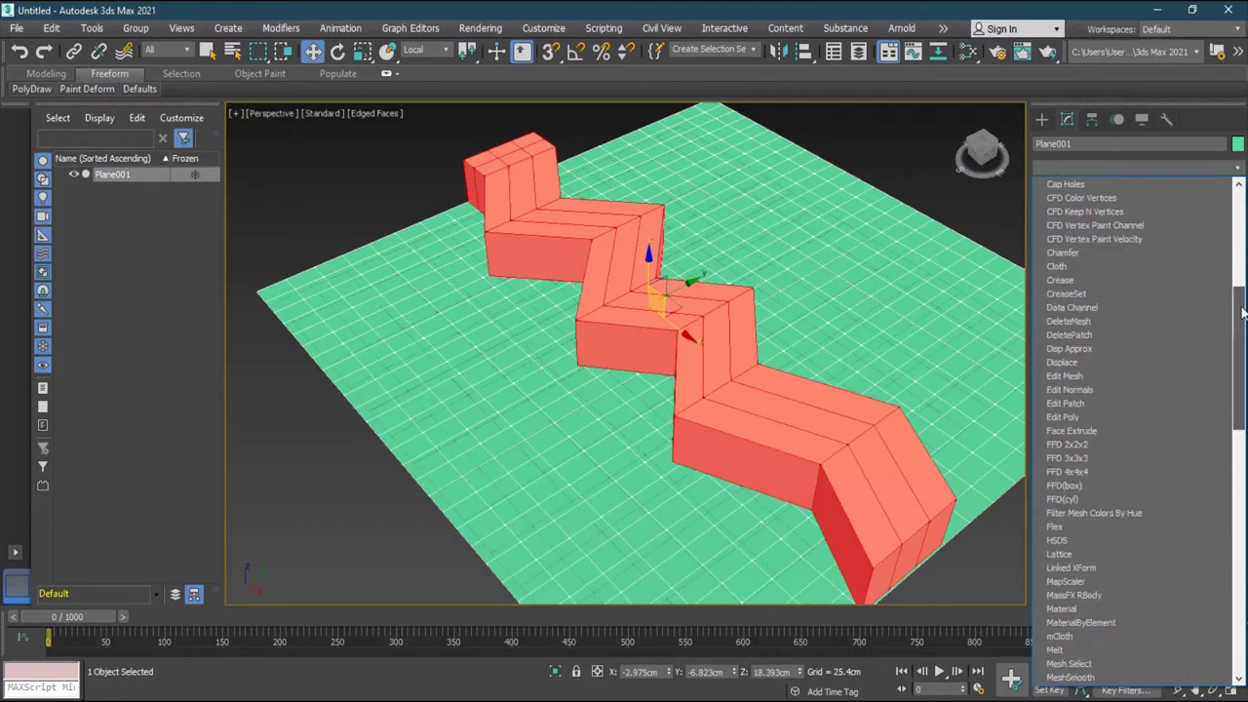
click(1092, 251)
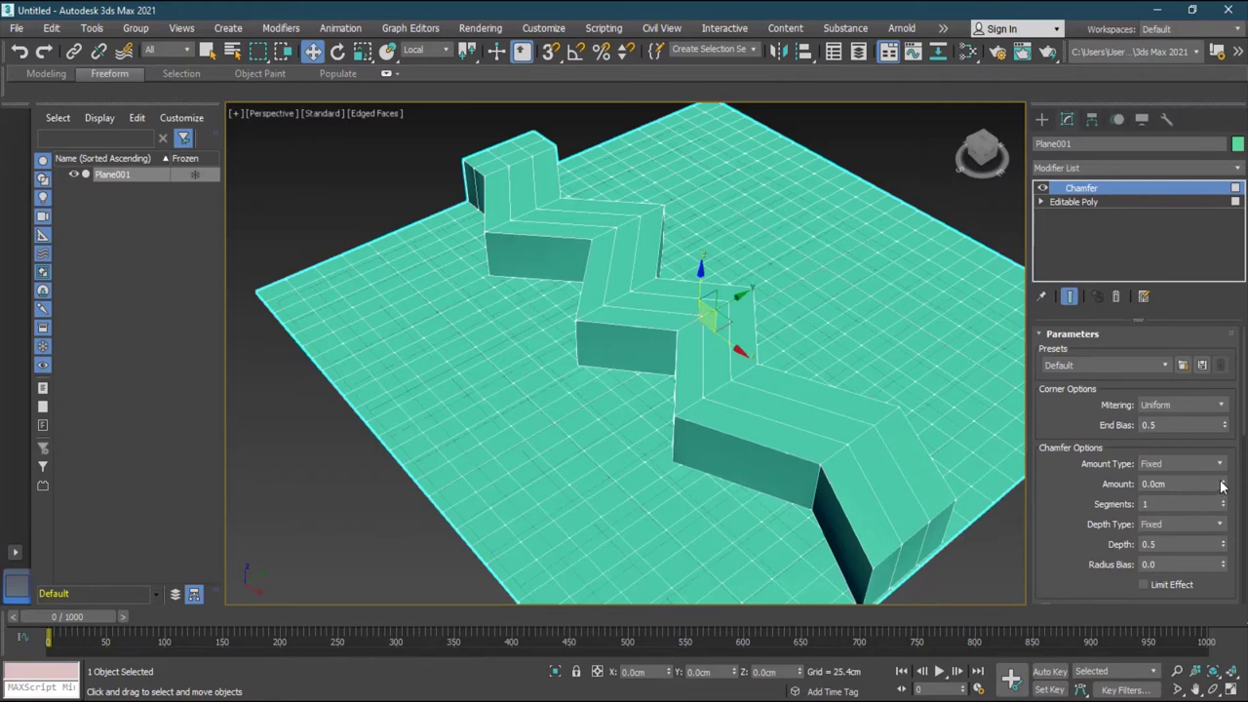
drag(1222, 485, 1207, 400)
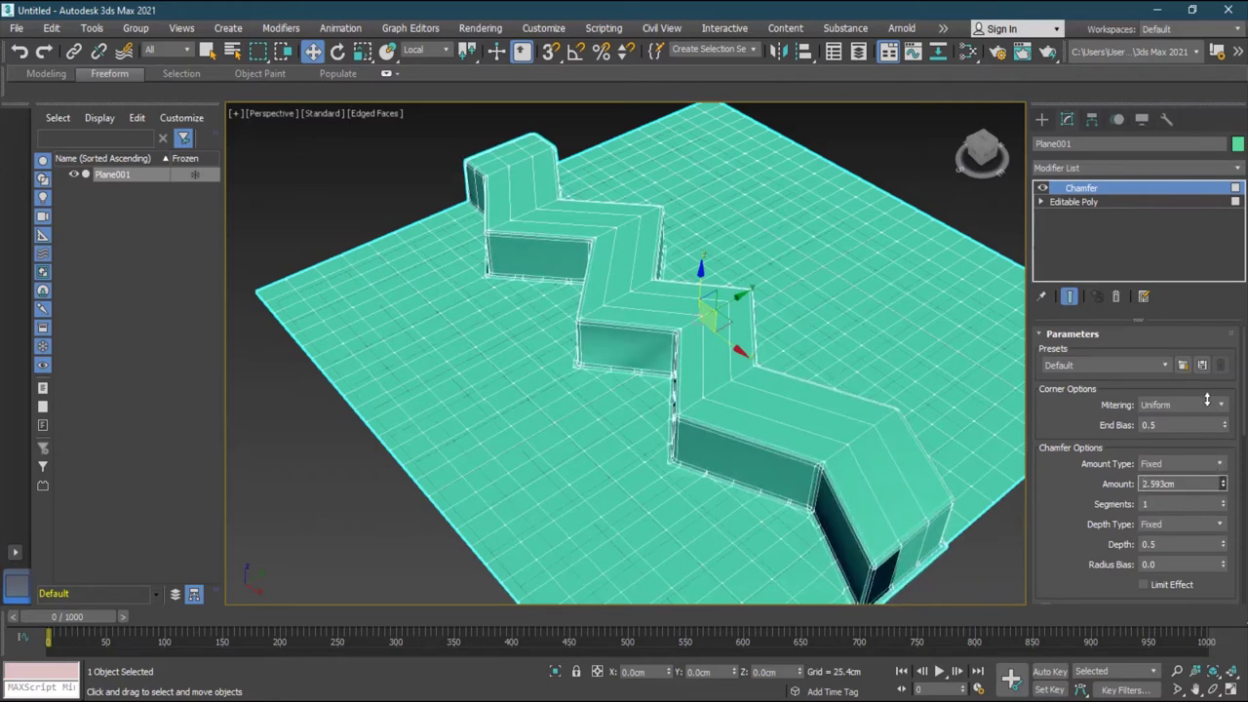
scroll(672, 498, up, 5)
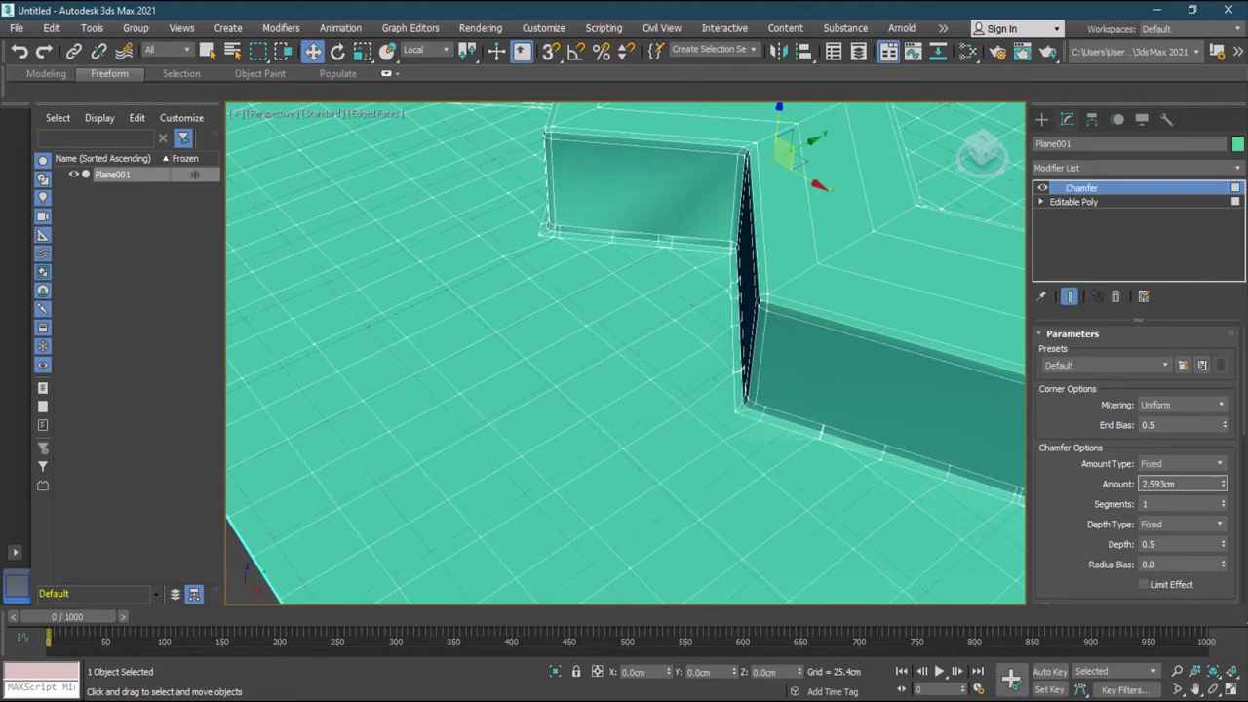
drag(1223, 484, 1209, 476)
Step: Set the chamfer's mitering to Radial with 2 segments and deselect the plane
click(1178, 407)
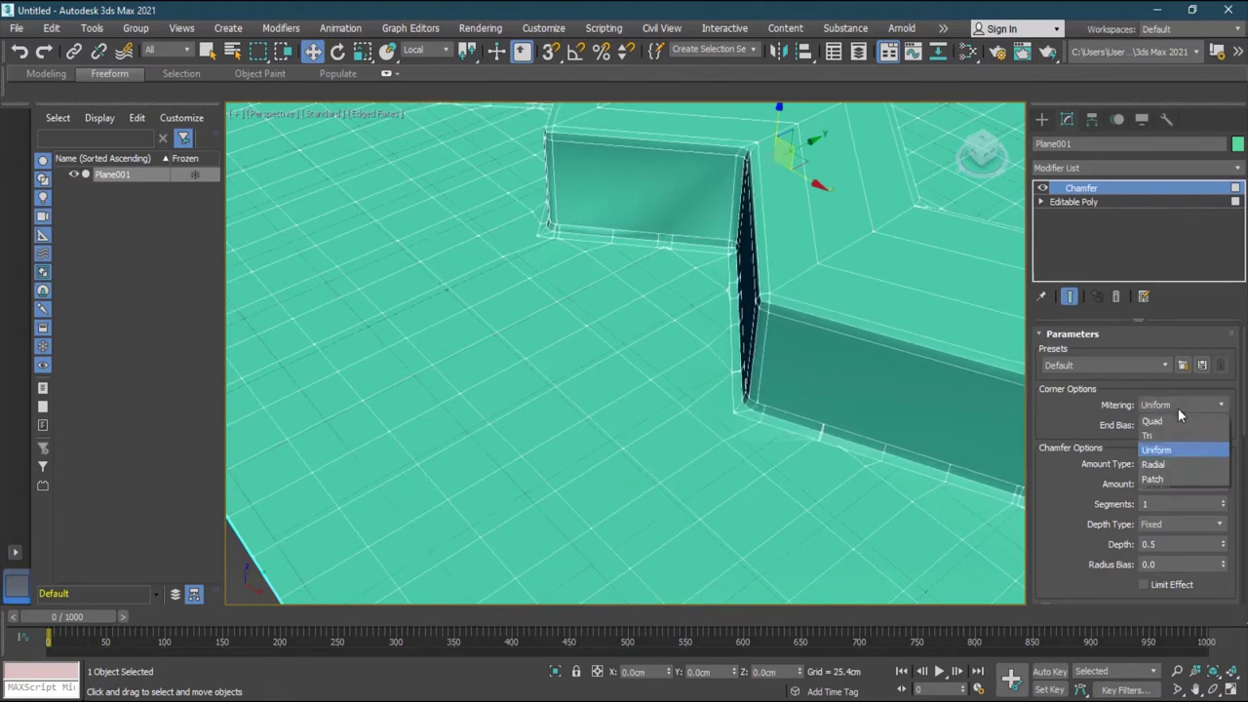
click(1168, 462)
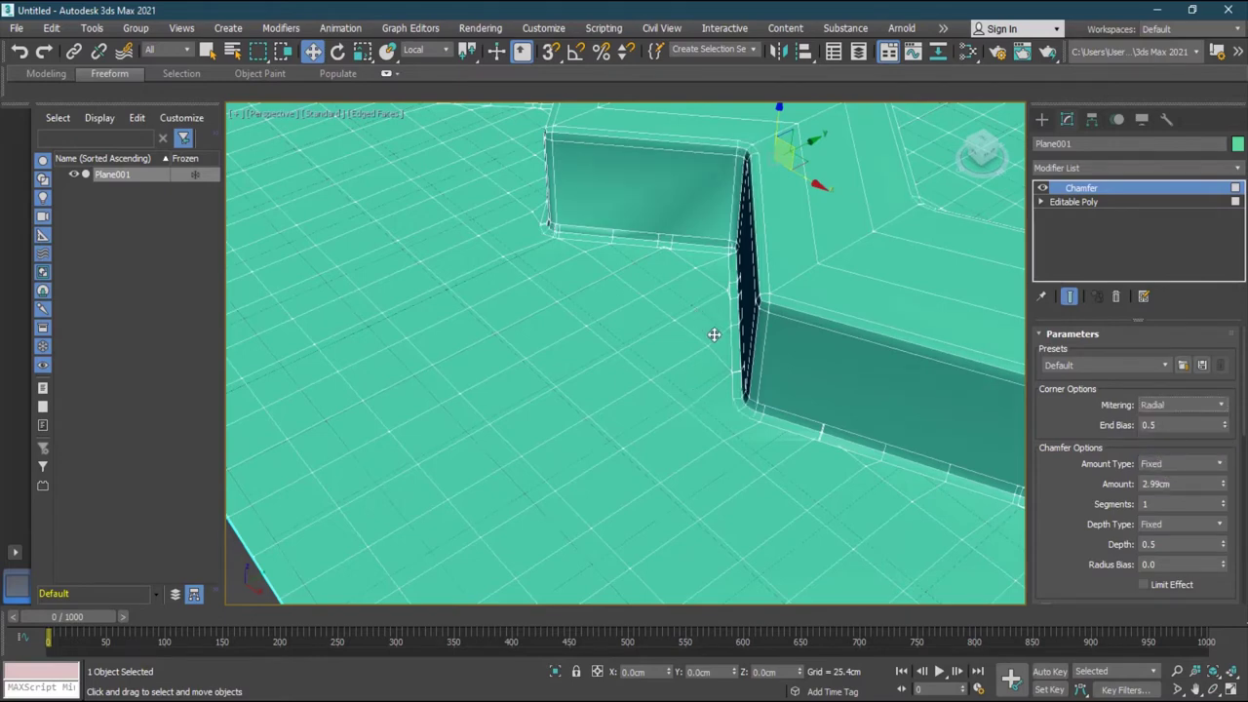
click(1221, 501)
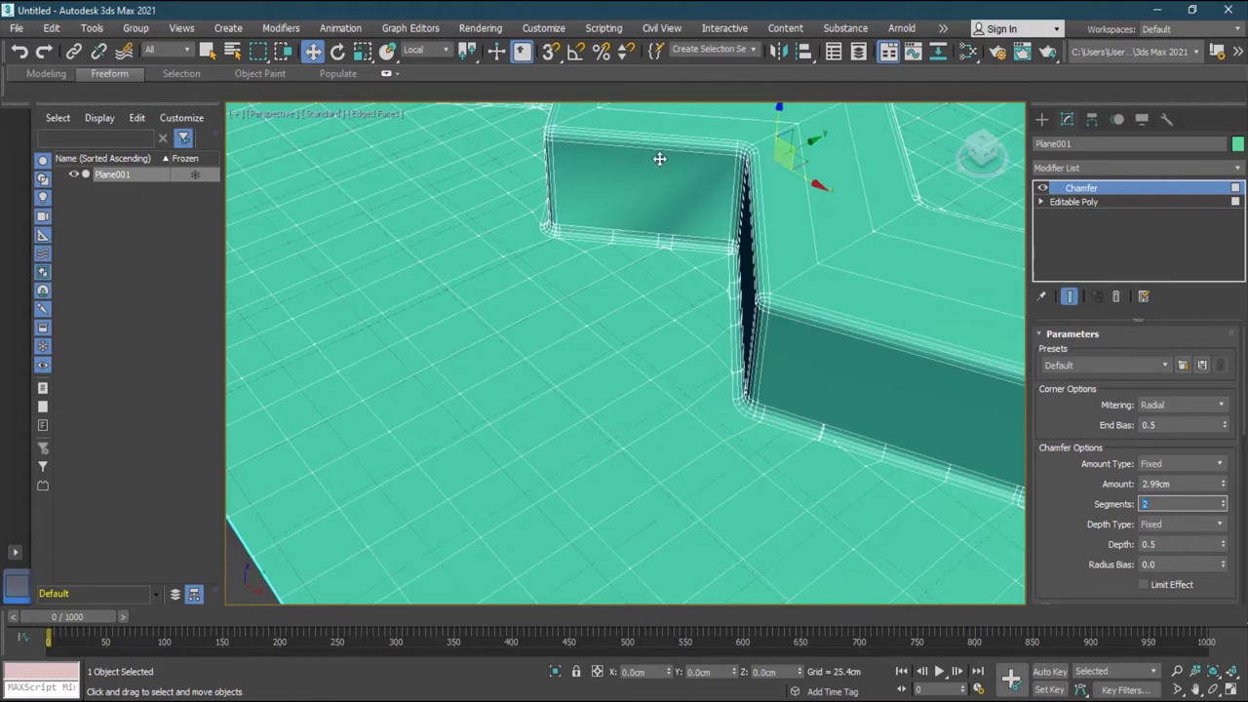
click(1223, 501)
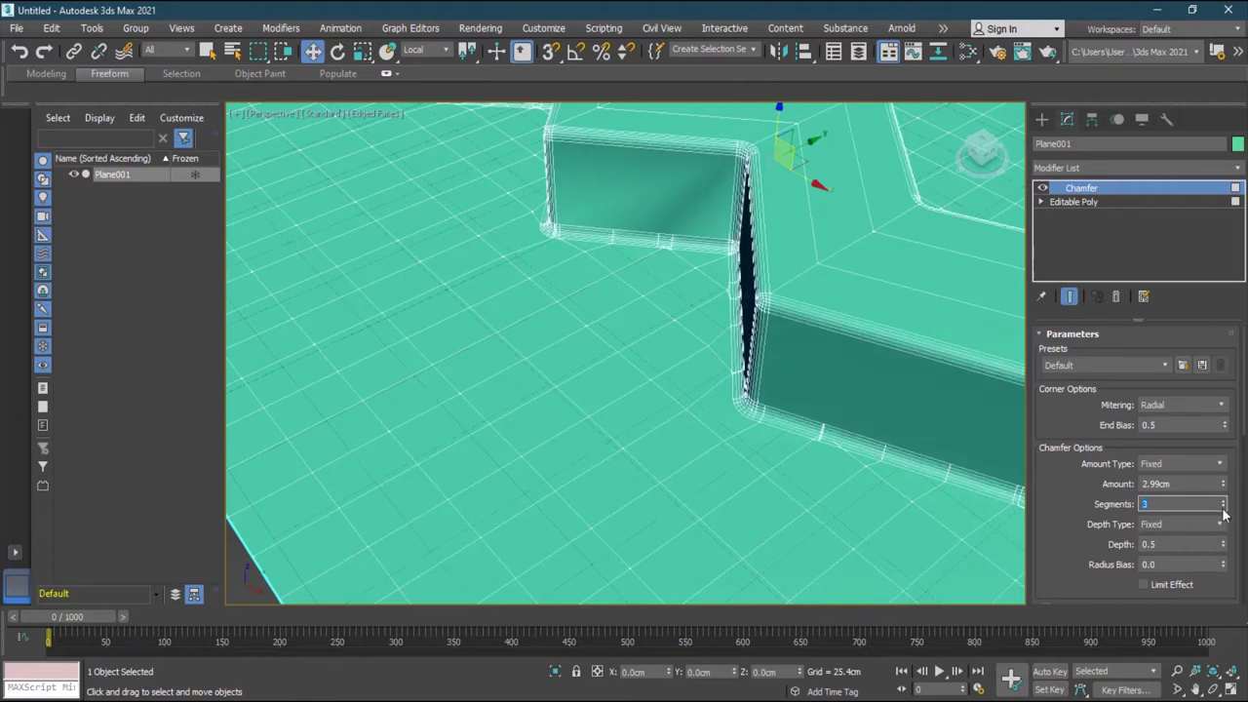
click(1223, 508)
alt+middle_drag(724, 449, 692, 432)
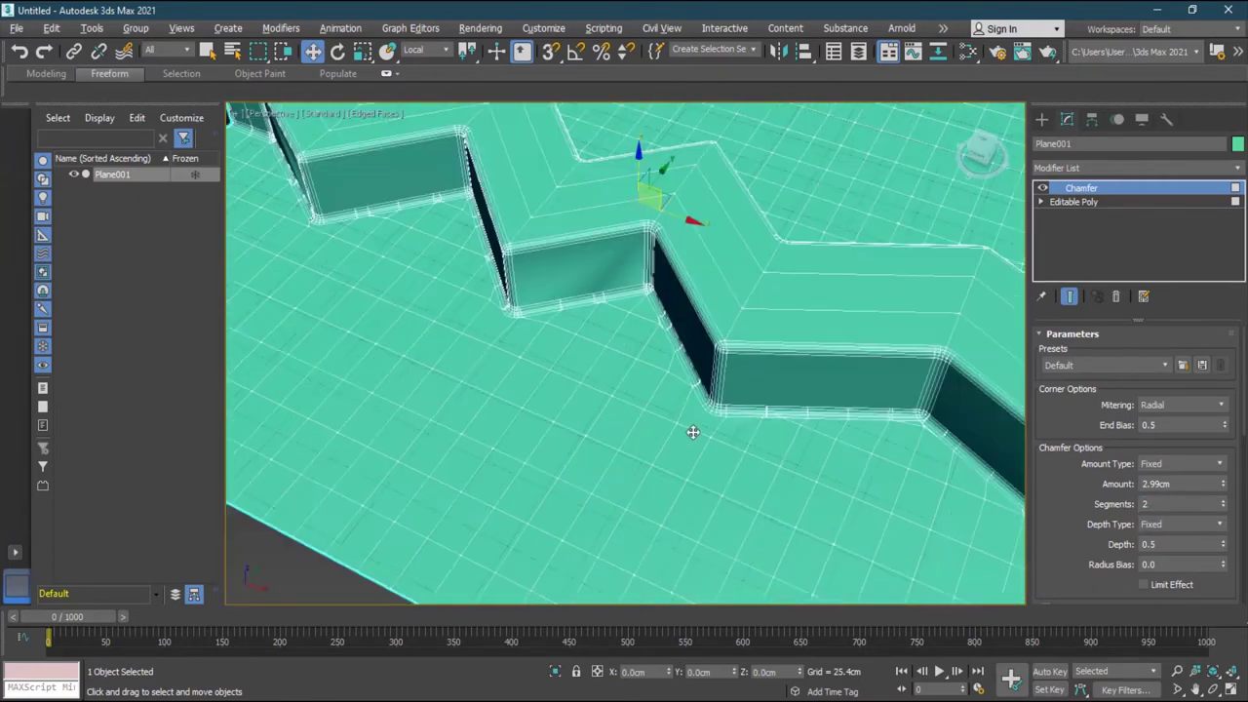
click(300, 583)
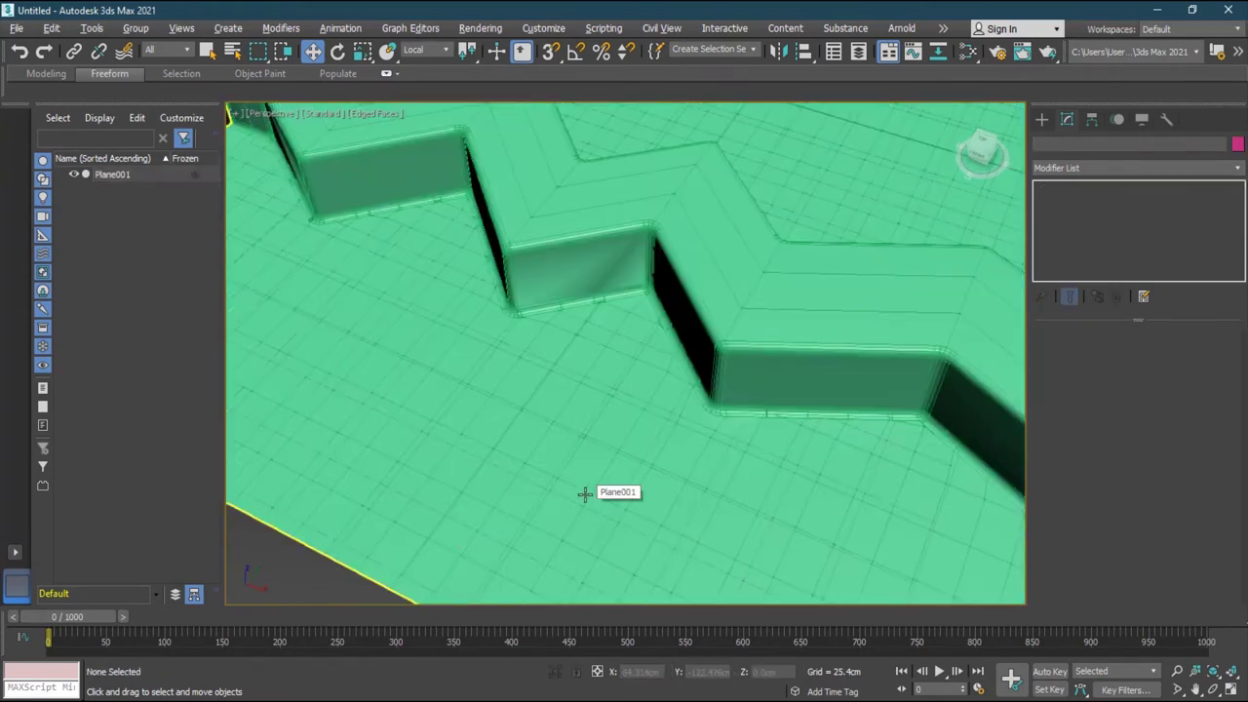
Step: Turn off the edged faces display and examine the shading around the chamfered zigzag wall's corners
key(F4)
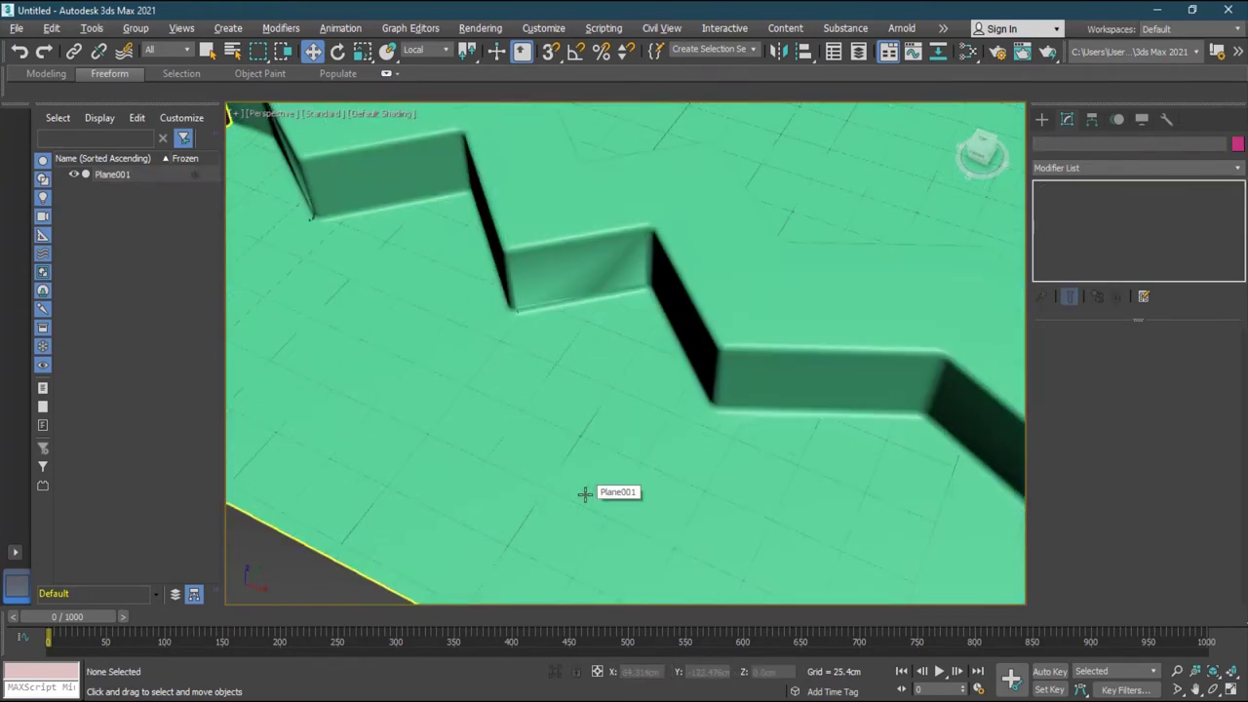
alt+right_click(640, 450)
scroll(478, 468, down, 5)
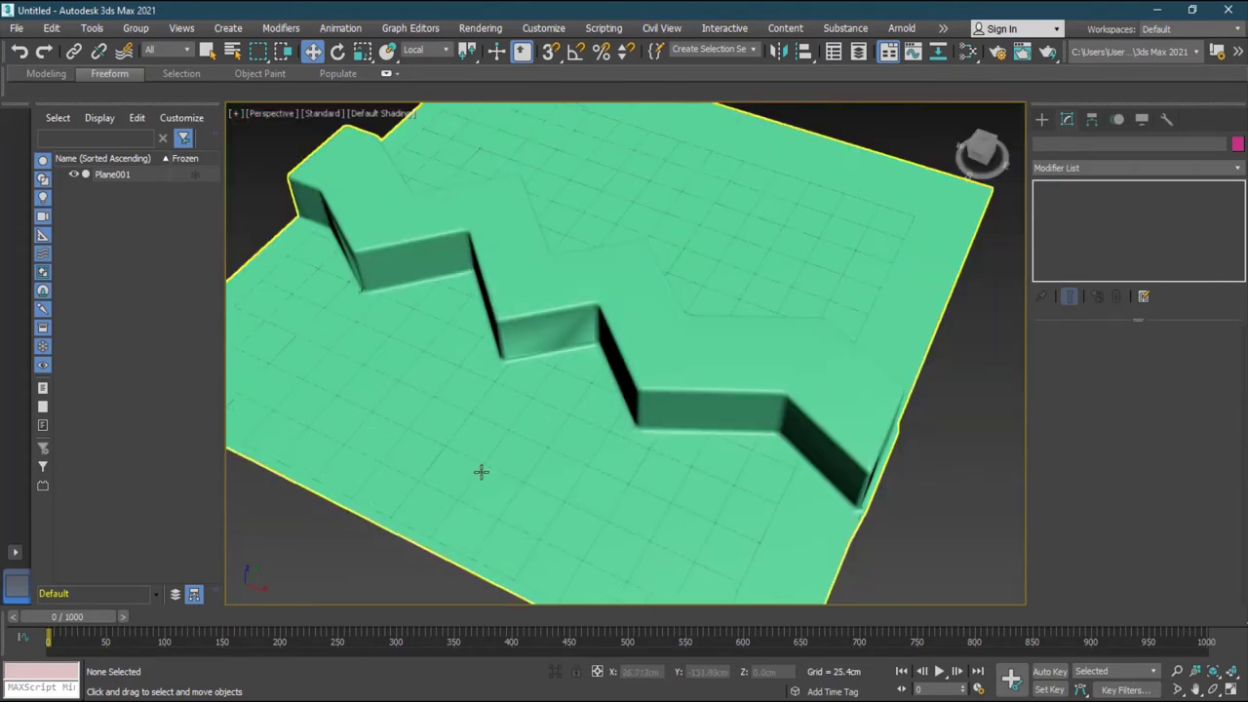
alt+middle_drag(880, 574, 456, 418)
scroll(456, 419, down, 5)
scroll(455, 418, up, 5)
alt+middle_drag(616, 501, 627, 470)
scroll(446, 424, up, 3)
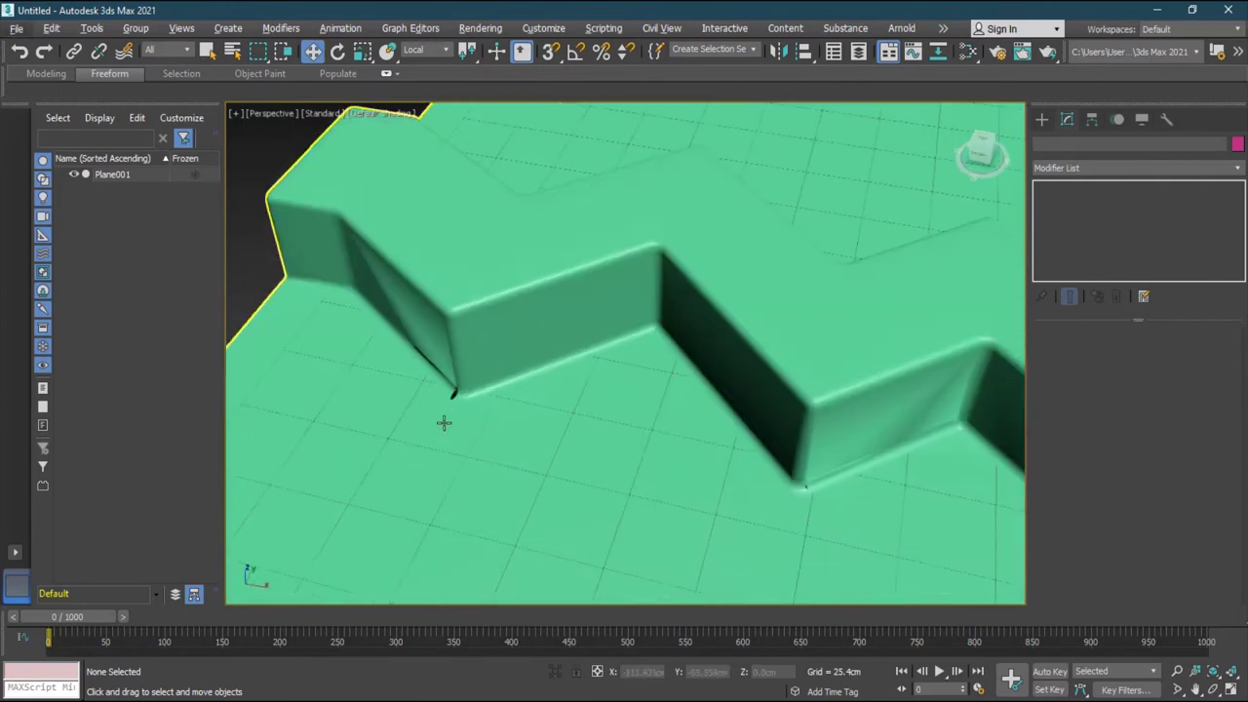
alt+middle_drag(439, 451, 507, 443)
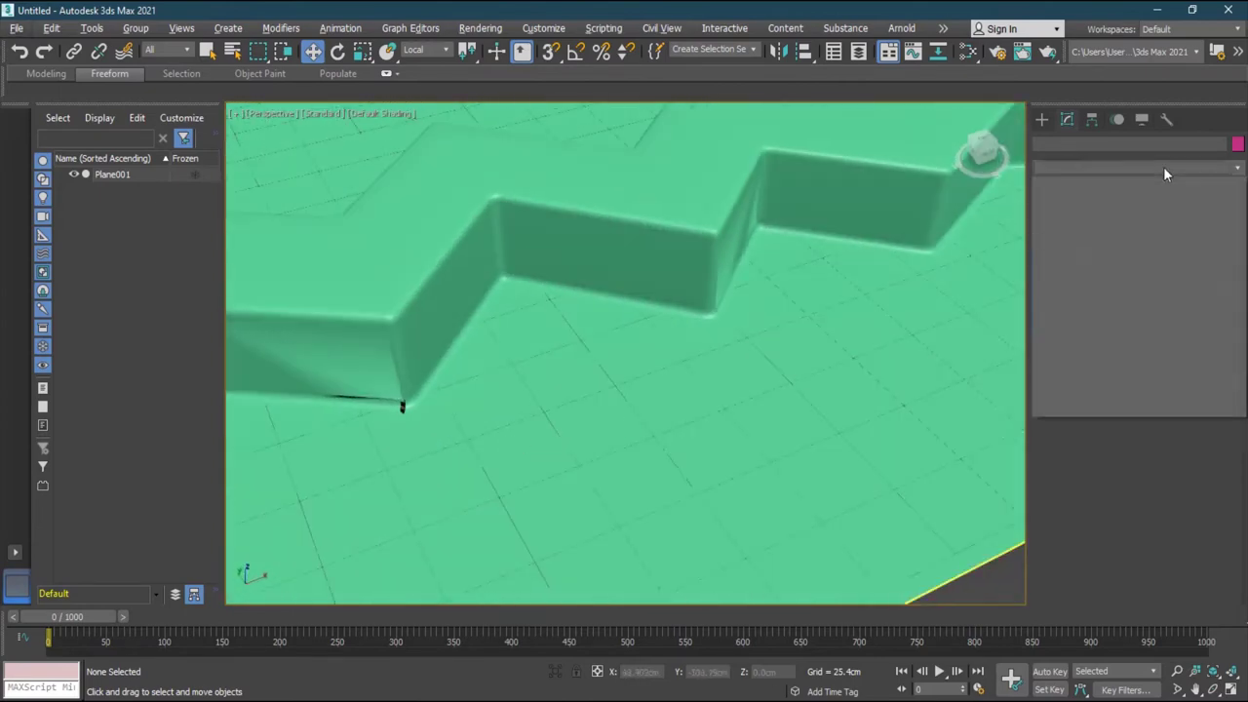
Step: Add a Weighted Normals modifier to the plane above its Chamfer modifier
click(818, 335)
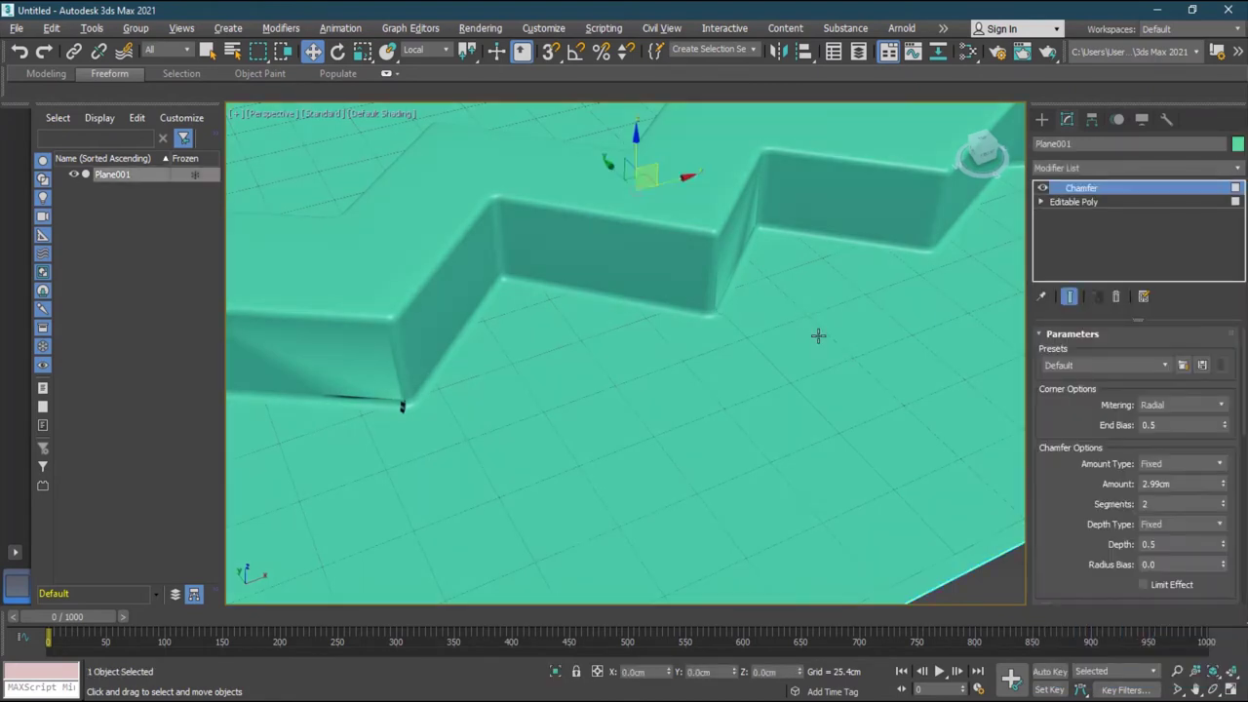
click(1239, 168)
scroll(1121, 585, down, 20)
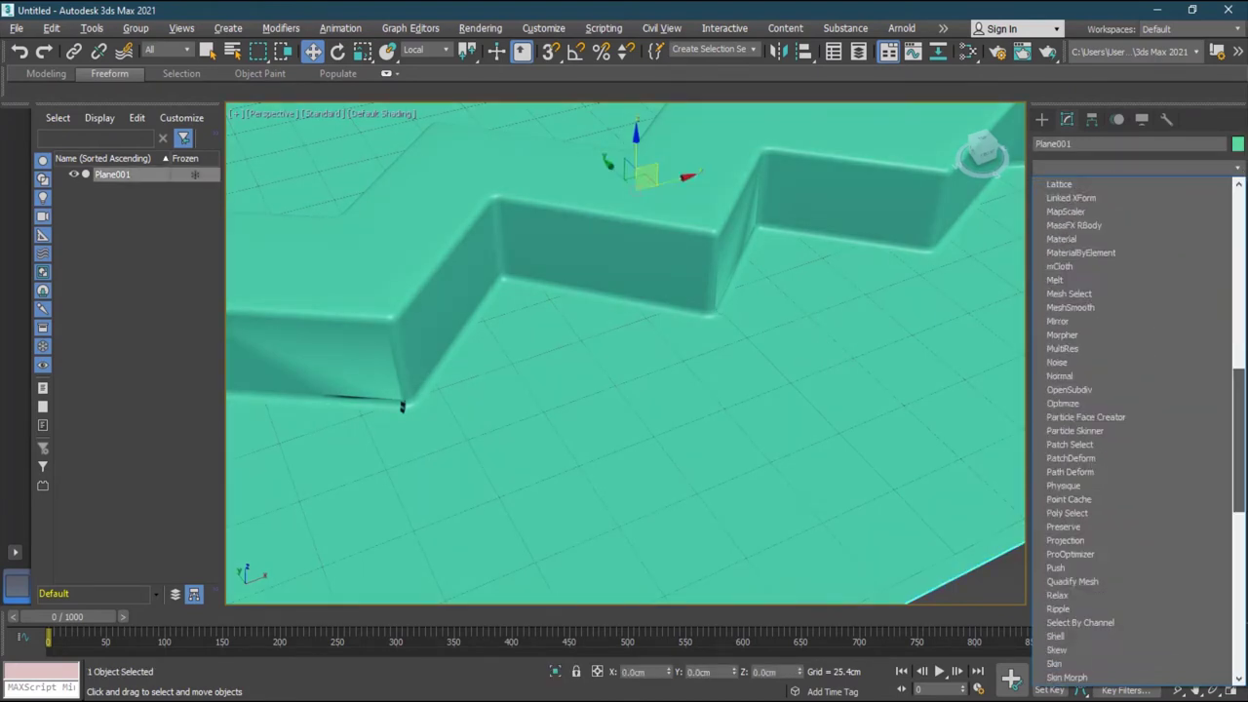
click(1125, 650)
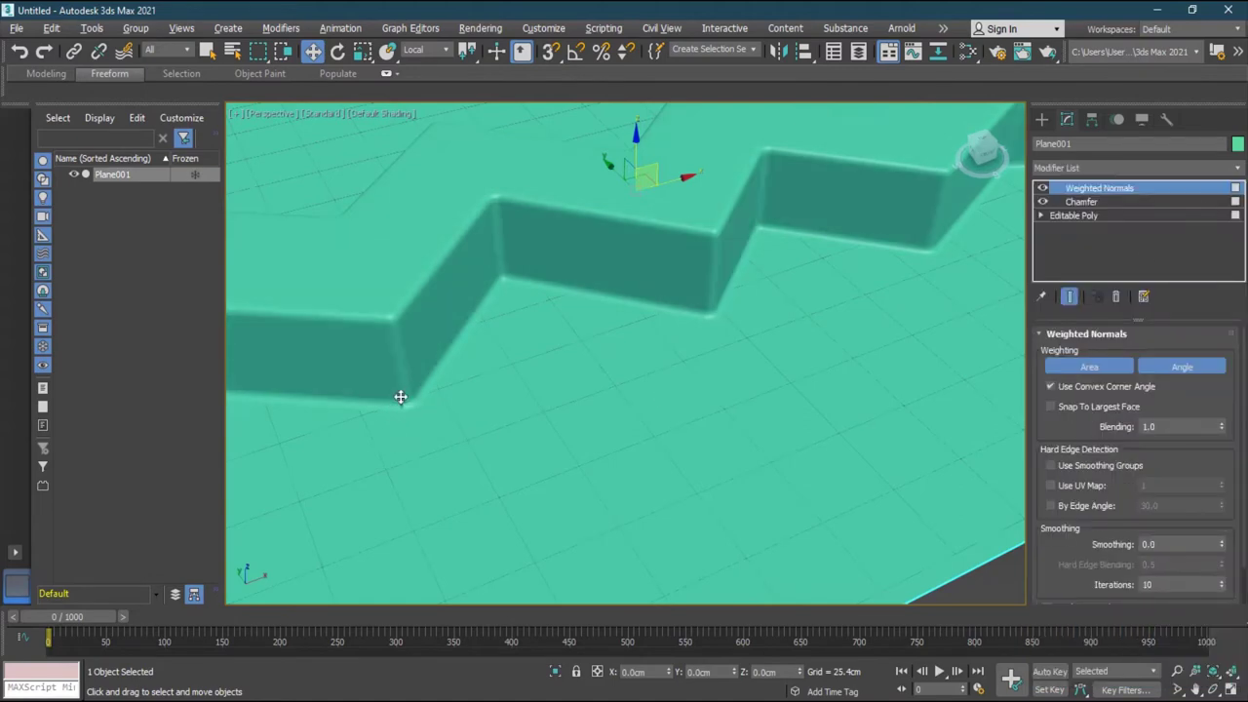
Step: Compare the wall's corner shading with the Weighted Normals modifier switched off and on
click(1042, 189)
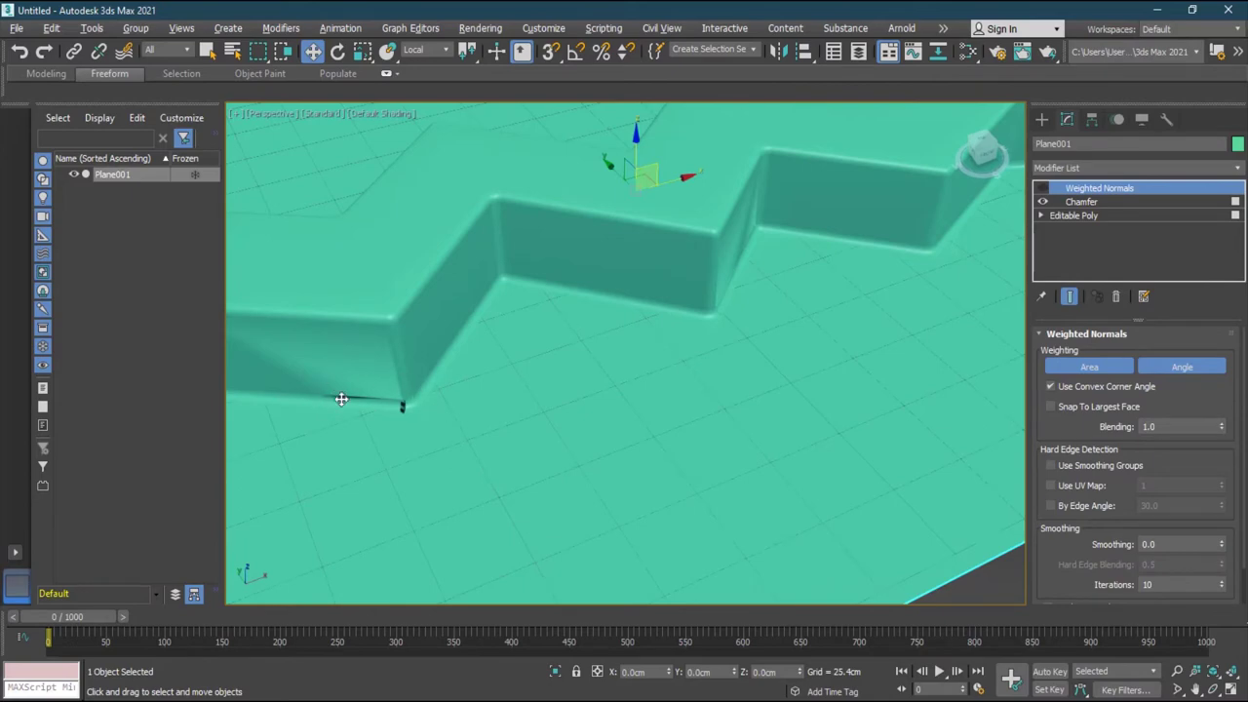
click(1043, 189)
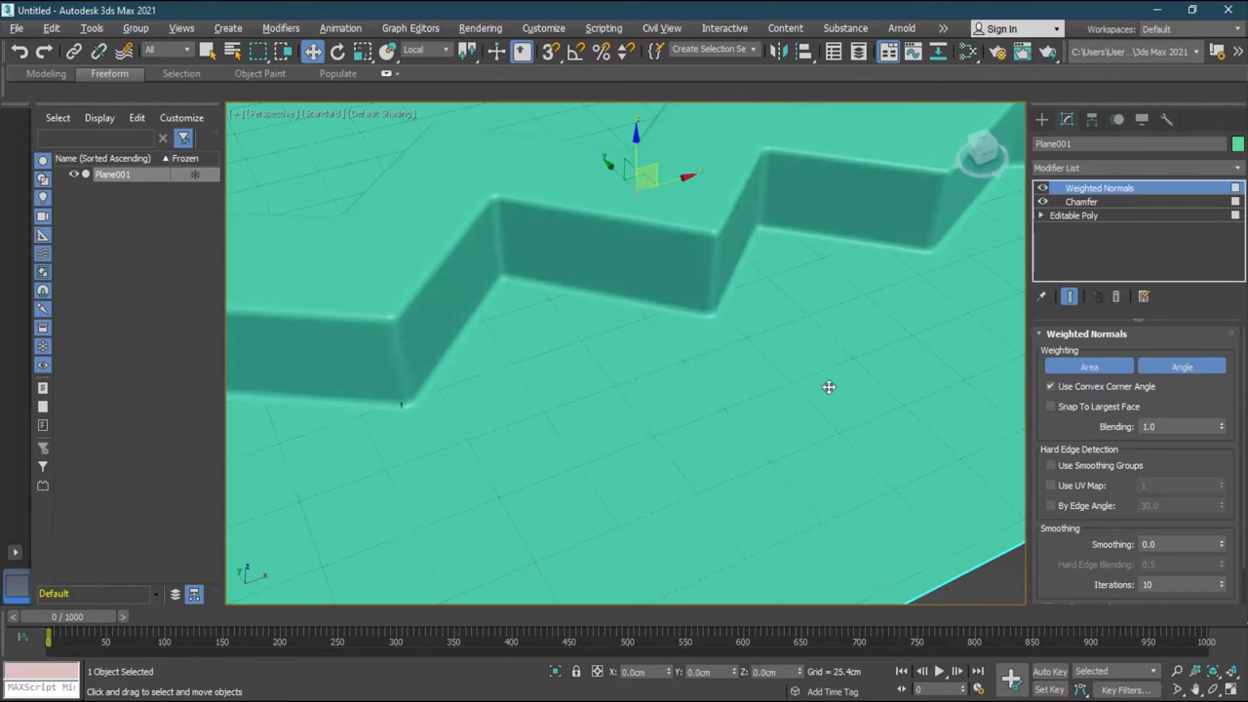
alt+middle_drag(828, 387, 517, 327)
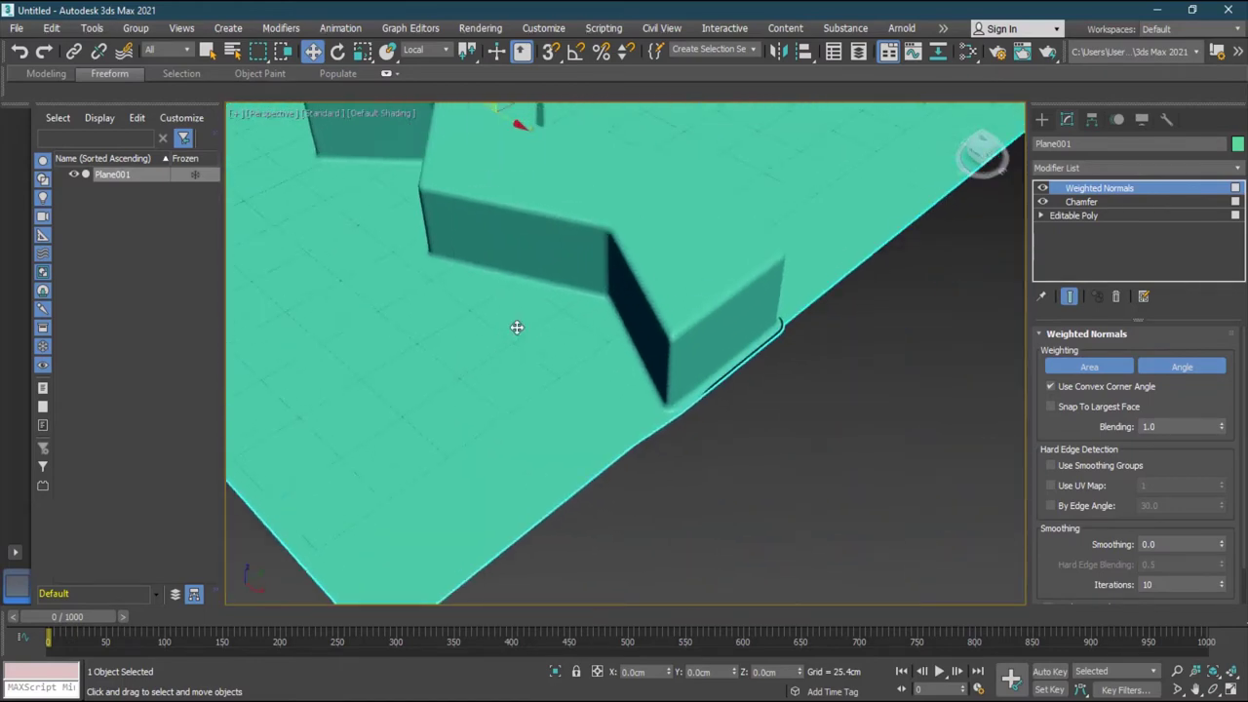
click(1042, 189)
click(1043, 189)
mouse_move(828, 385)
alt+middle_down()
mouse_move(864, 380)
mouse_move(831, 391)
alt+middle_up()
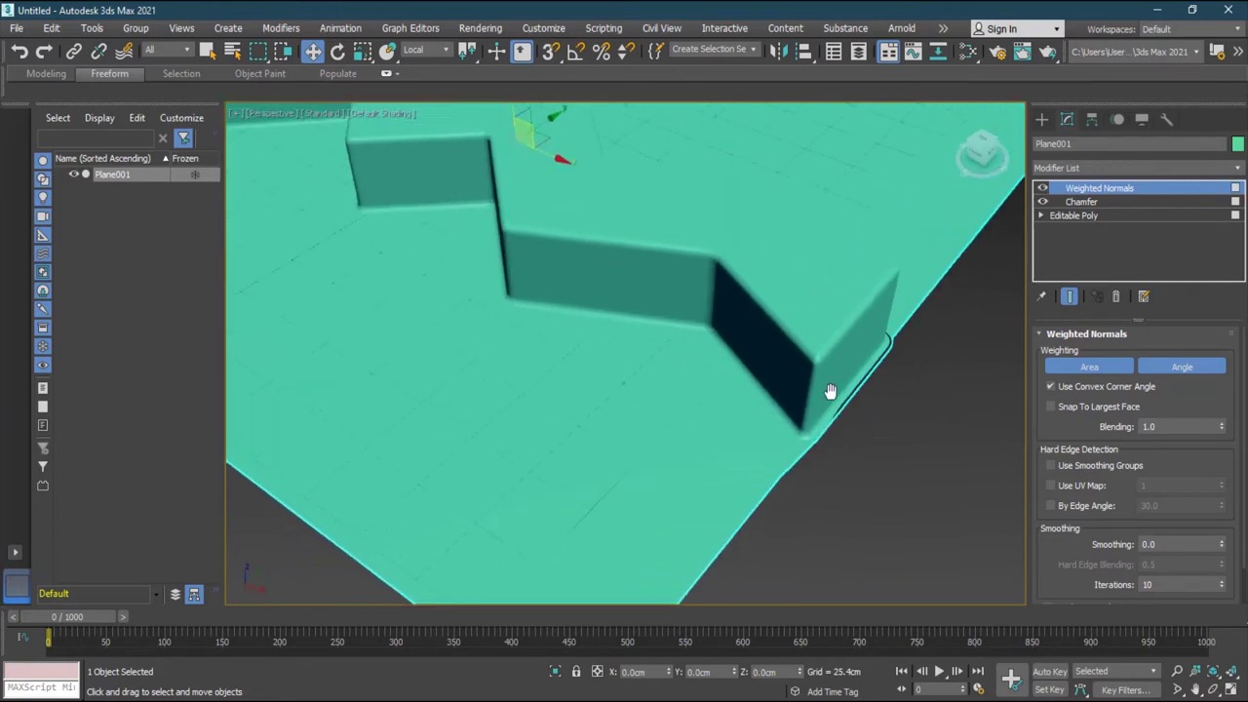
Step: Enable Use Smoothing Groups for the Weighted Normals modifier's hard edge detection
click(1094, 465)
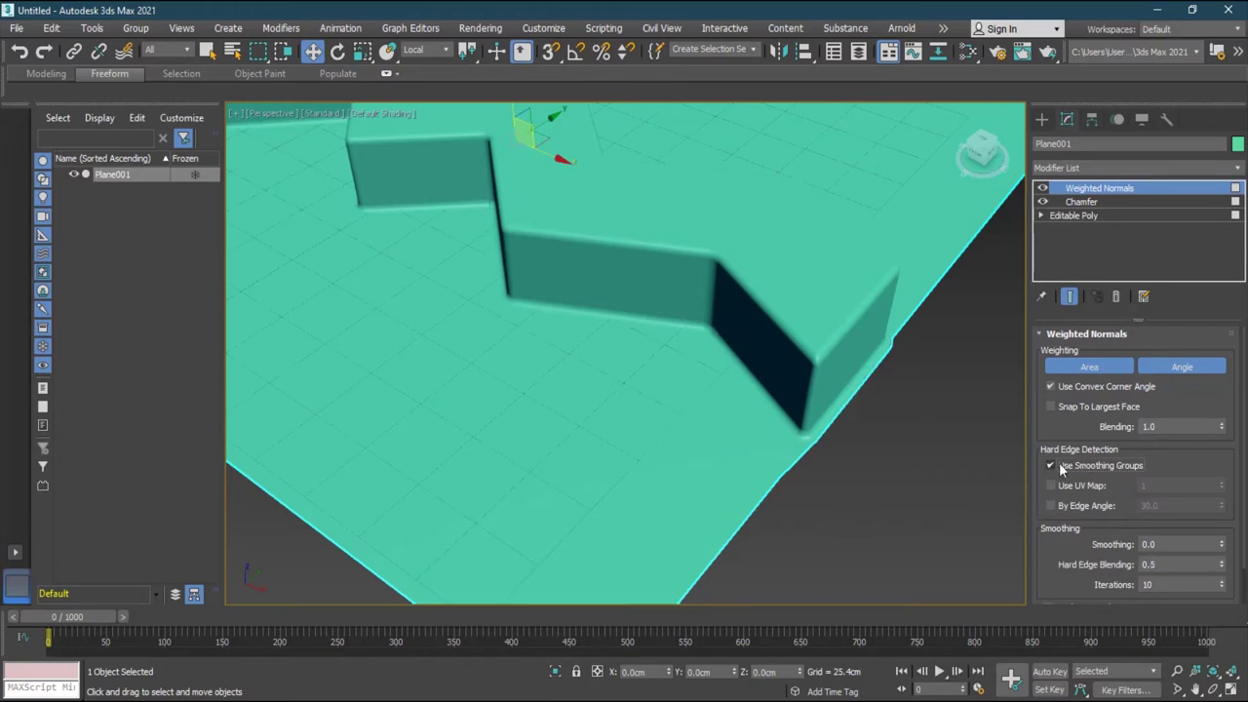
click(1051, 466)
scroll(1063, 519, down, 1)
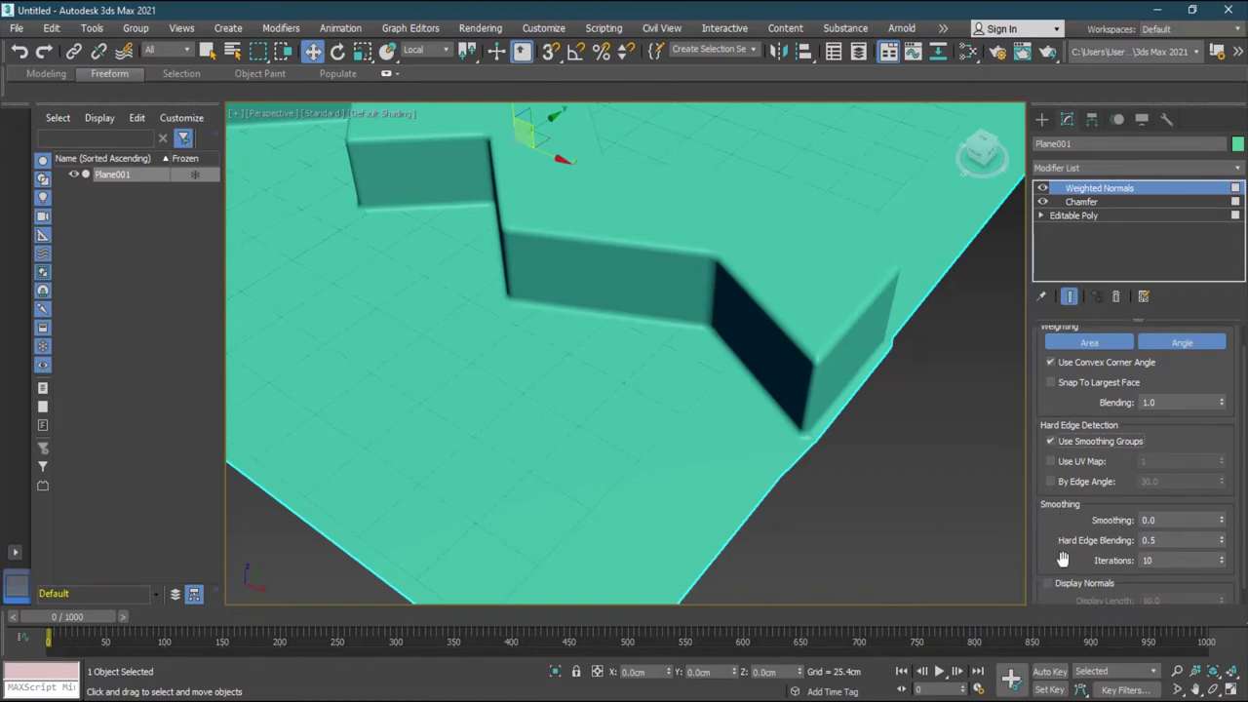
scroll(1060, 561, down, 1)
scroll(1071, 468, up, 2)
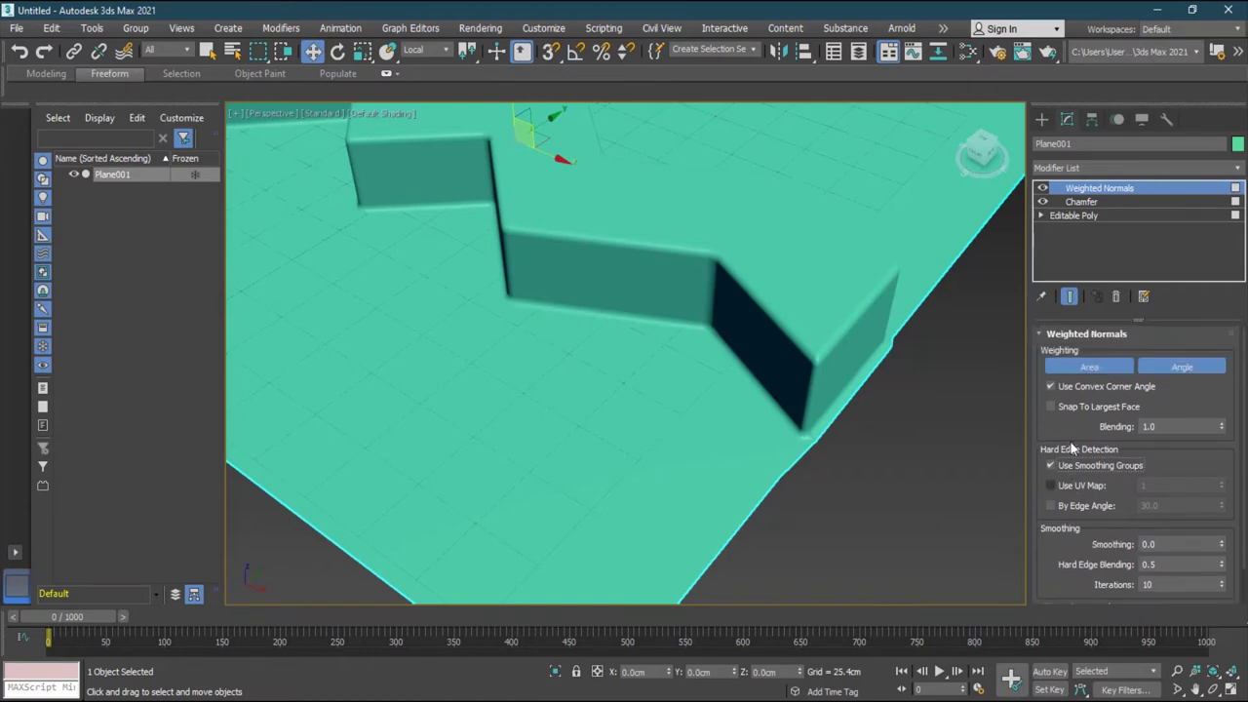
Step: Display the plane's normals briefly from the Weighted Normals modifier and hide them again
scroll(1094, 545, down, 2)
click(1084, 565)
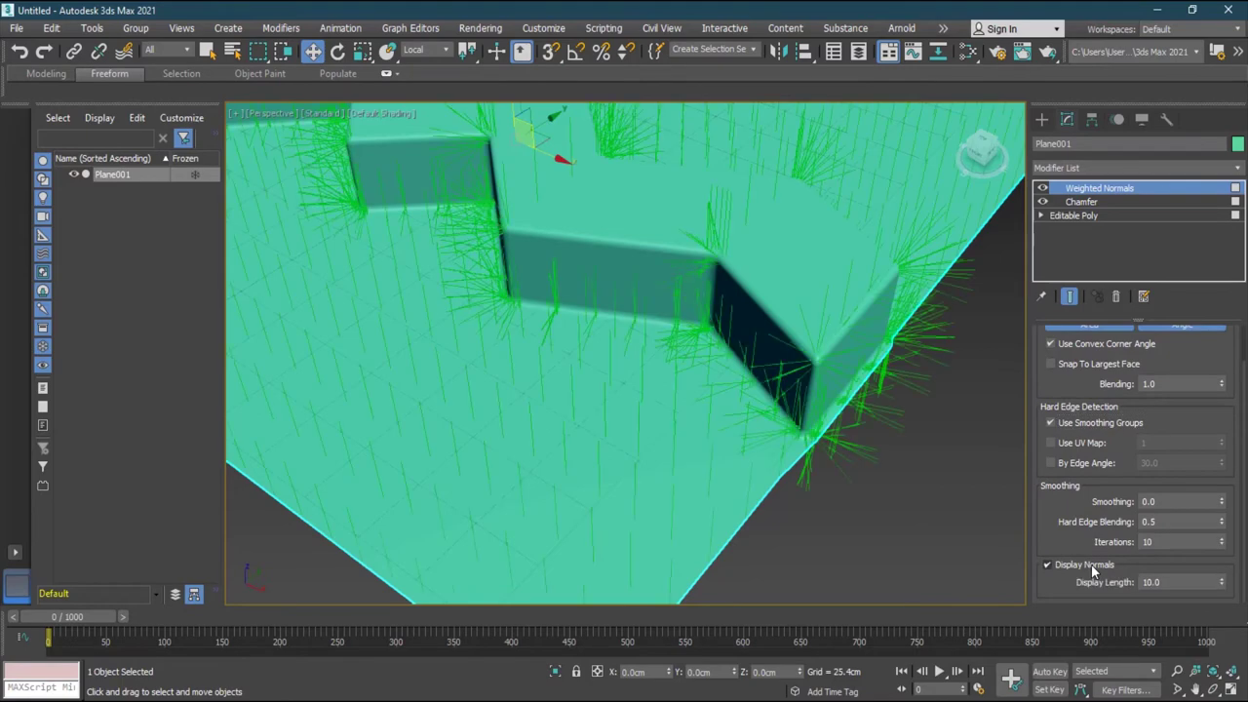
click(1084, 564)
scroll(1092, 509, up, 2)
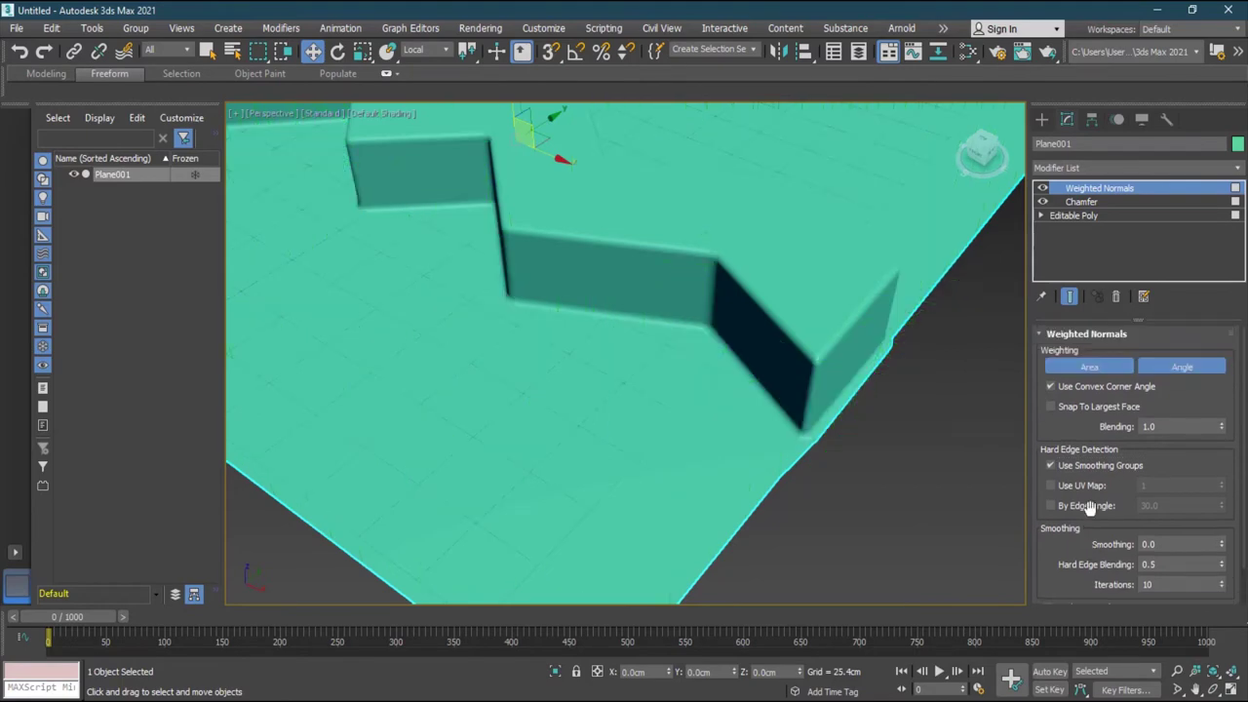
scroll(830, 504, down, 2)
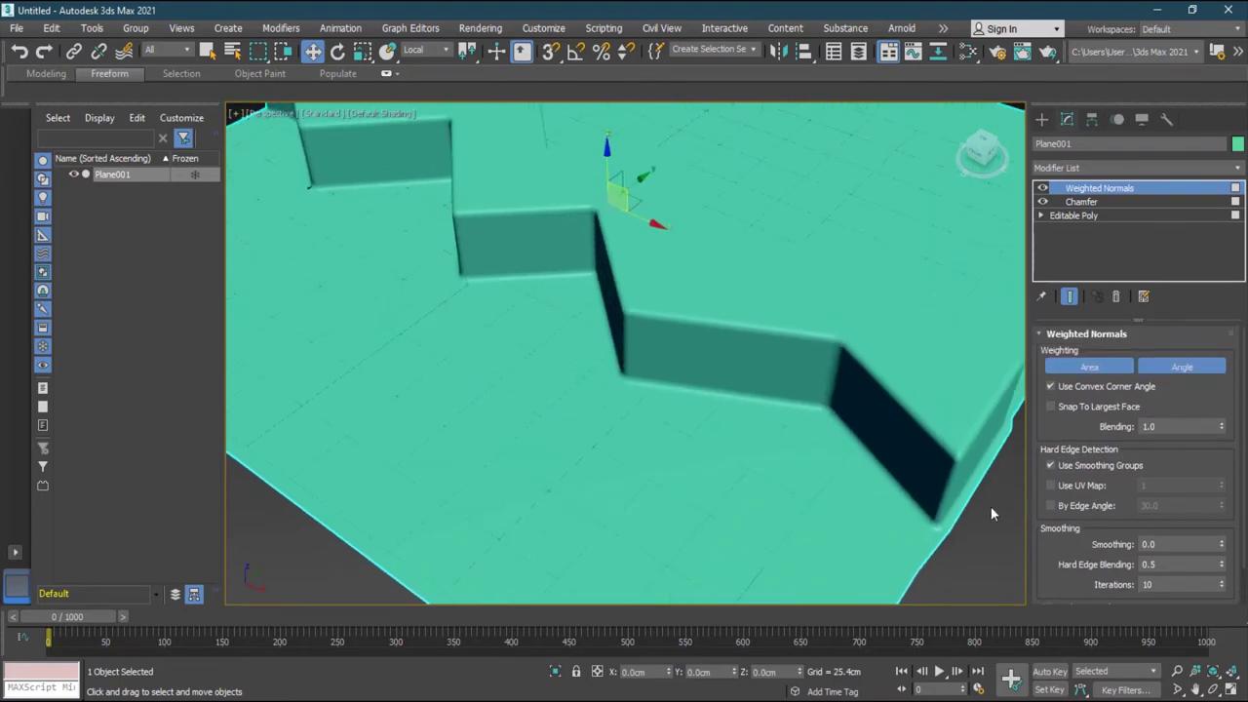
Step: Try Snap To Largest Face on the Weighted Normals modifier, checking the wall from several angles, and leave it off
middle_drag(989, 510, 911, 493)
scroll(856, 459, down, 3)
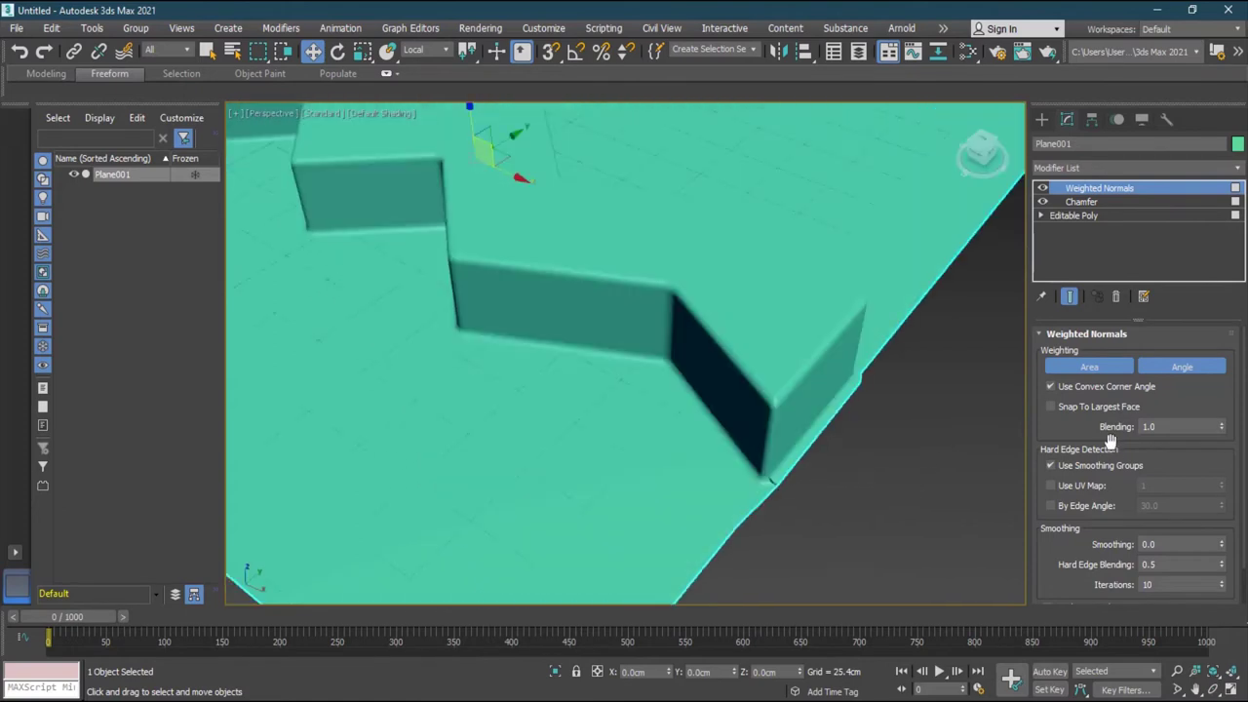
click(1085, 406)
click(1085, 405)
click(1104, 412)
click(1104, 412)
scroll(664, 412, down, 2)
alt+middle_drag(580, 439, 663, 412)
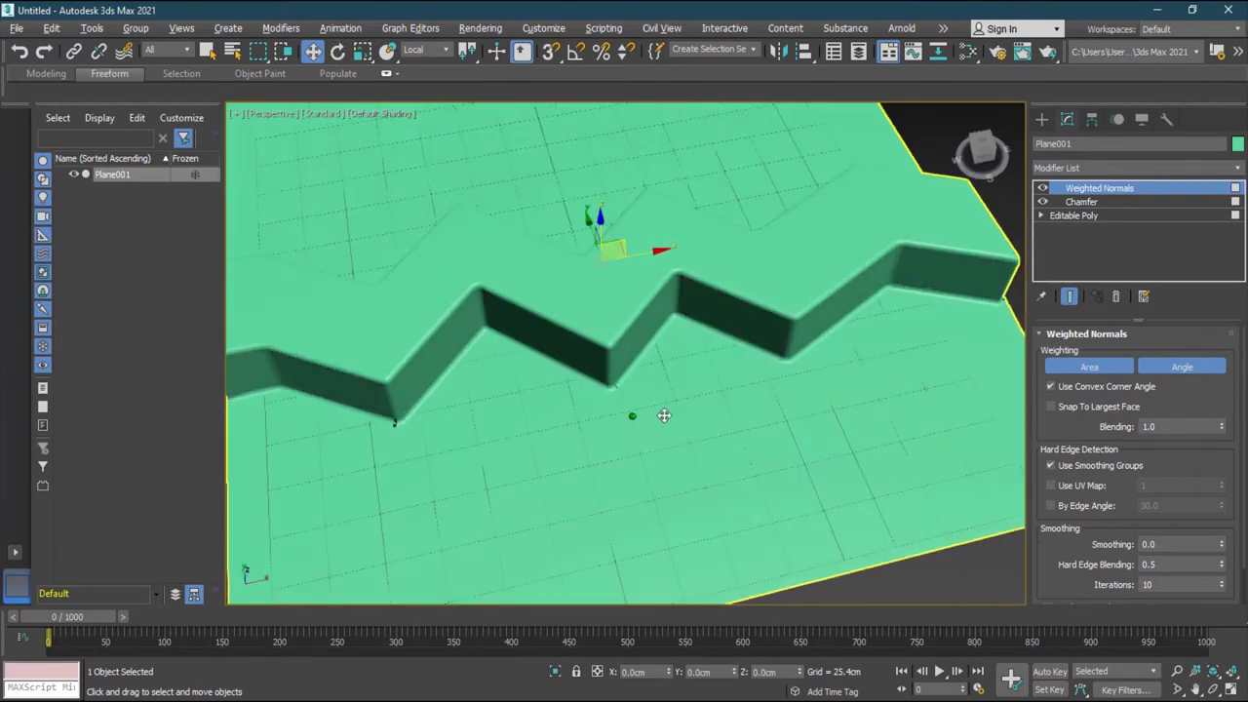
click(1106, 404)
click(1106, 404)
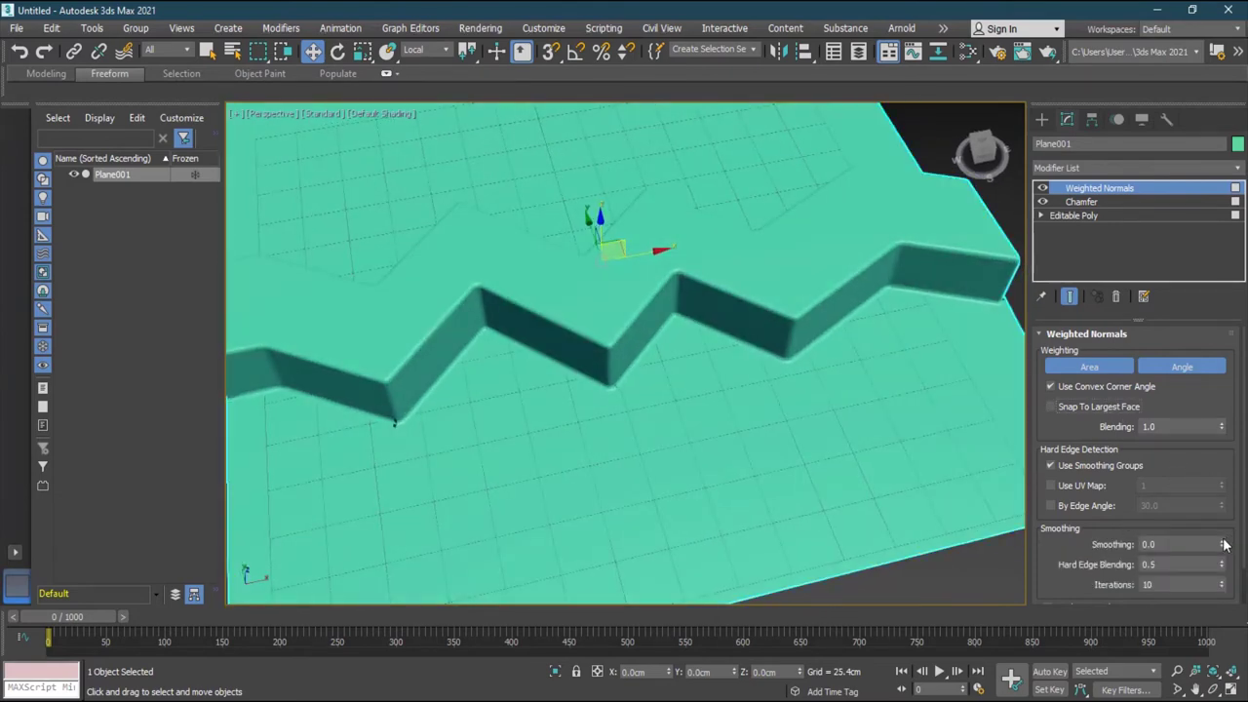
Step: Try adjusting the Smoothing value of the Weighted Normals modifier and leave it at 0.0
mouse_move(1223, 541)
mouse_down()
mouse_move(1219, 509)
mouse_move(1221, 542)
mouse_up()
scroll(680, 432, down, 5)
scroll(660, 432, up, 5)
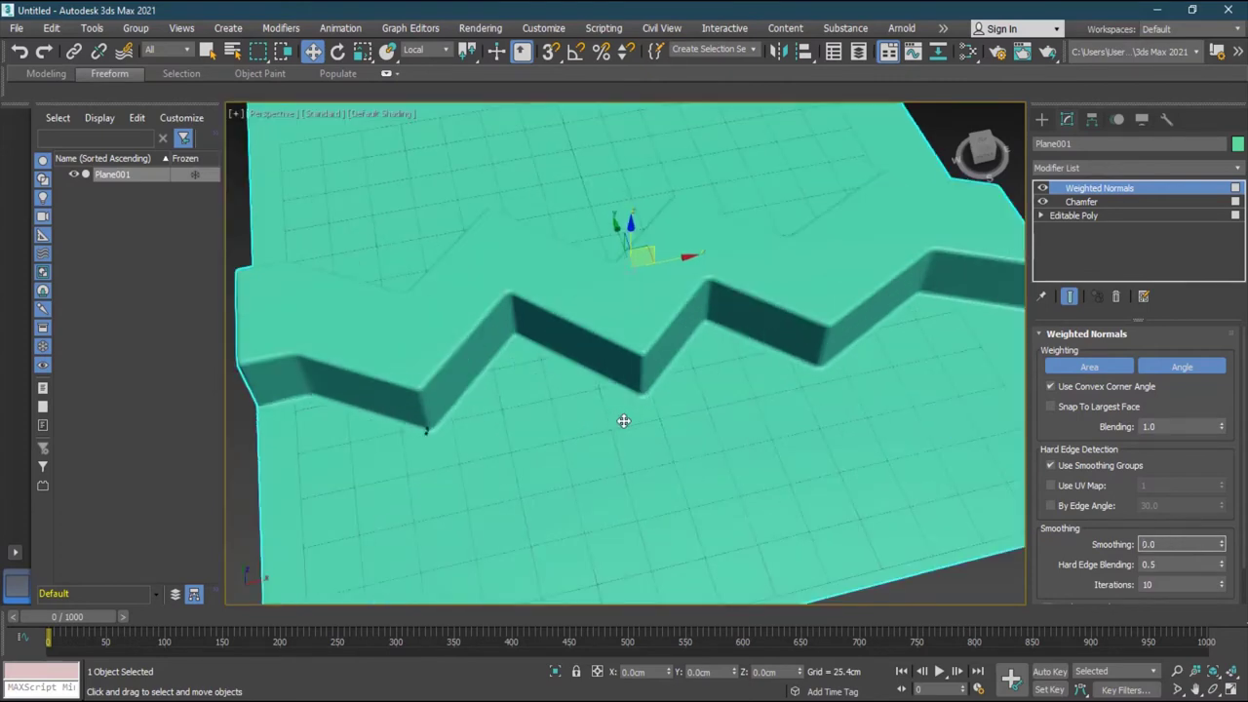
Step: Delete the zigzag plane and create a box about 166 cm long, 229 cm wide and 74 cm high
click(791, 319)
key(Delete)
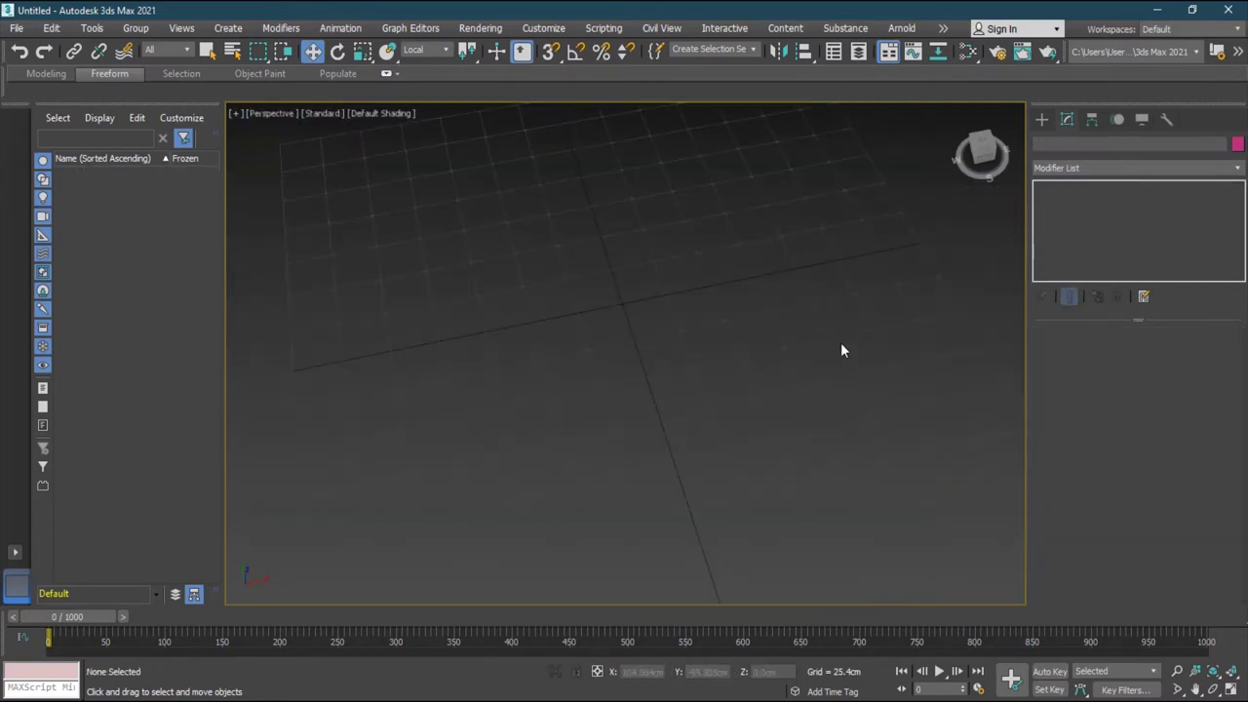
click(1041, 119)
click(1103, 212)
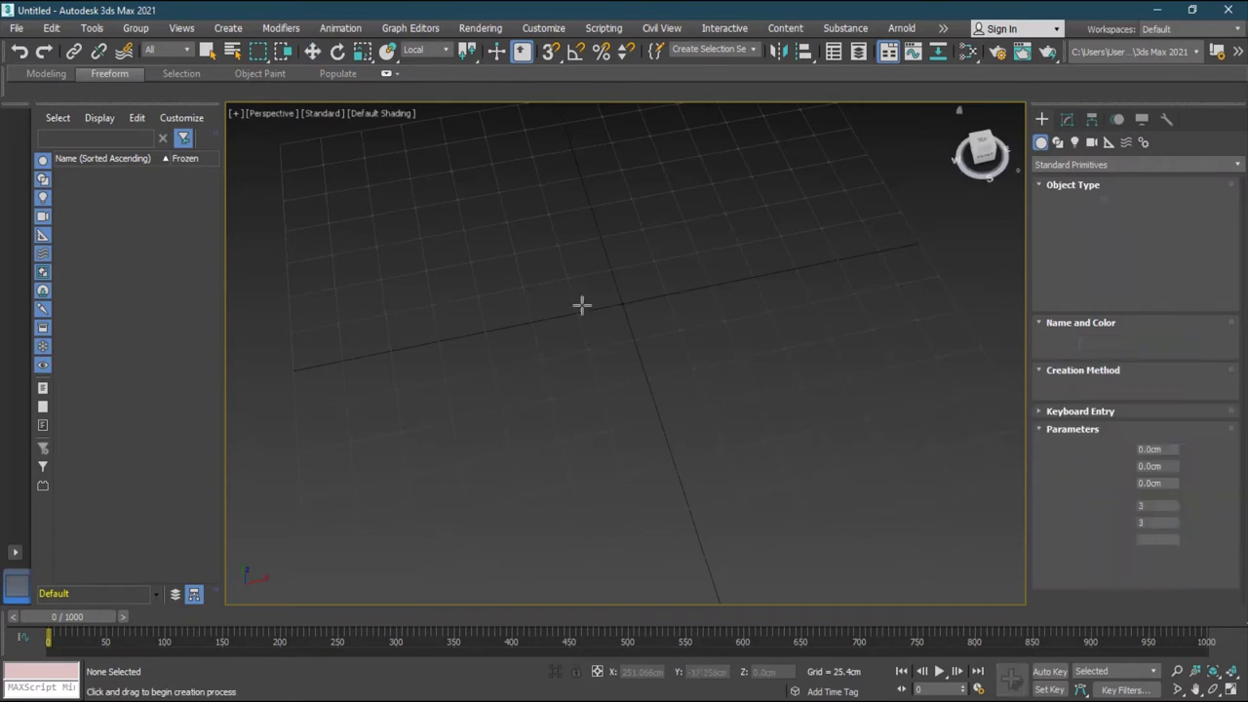
drag(418, 262, 907, 410)
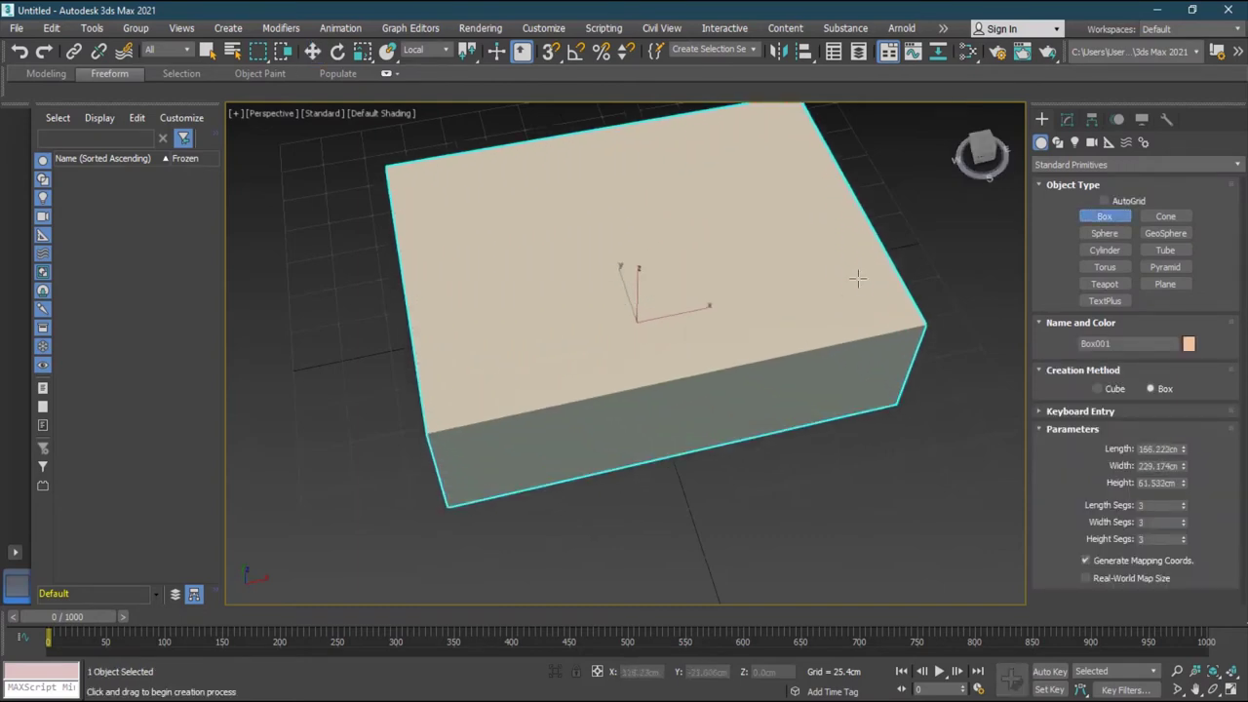
click(857, 266)
Step: Show edged faces and set the box to 15 length segments and 29 width segments
key(F4)
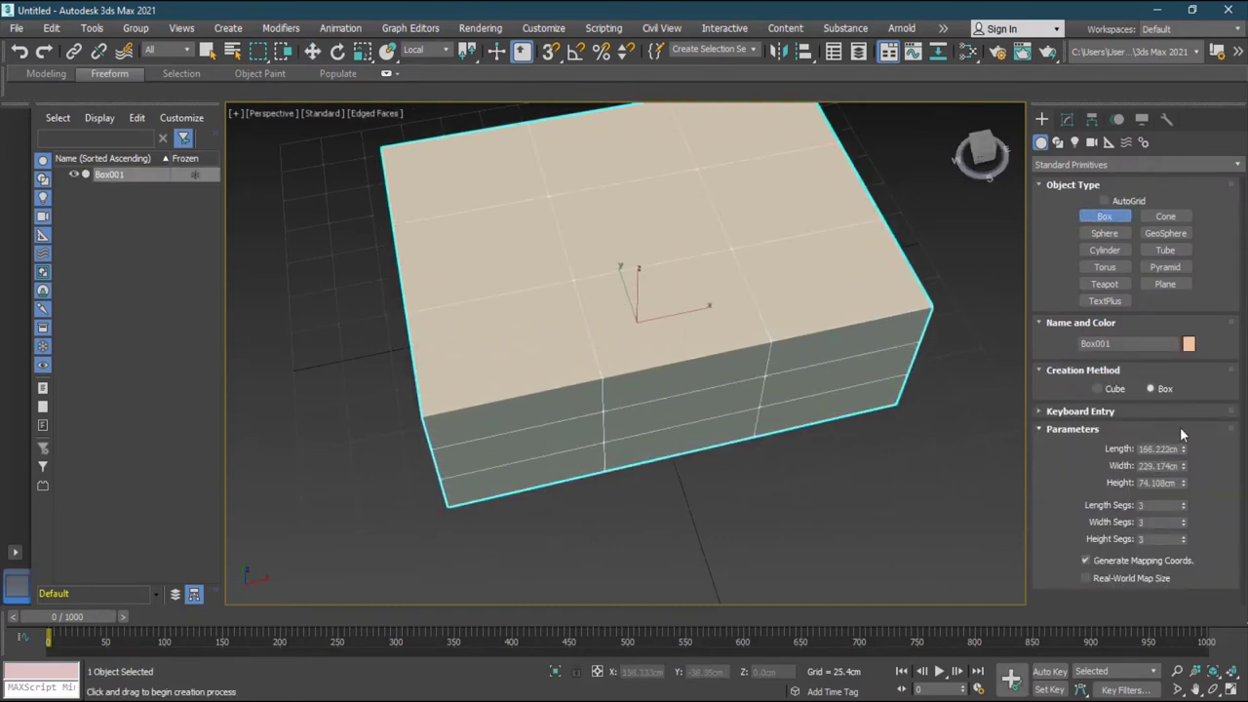
mouse_move(1185, 488)
mouse_down()
mouse_move(1182, 517)
mouse_move(1183, 502)
mouse_up()
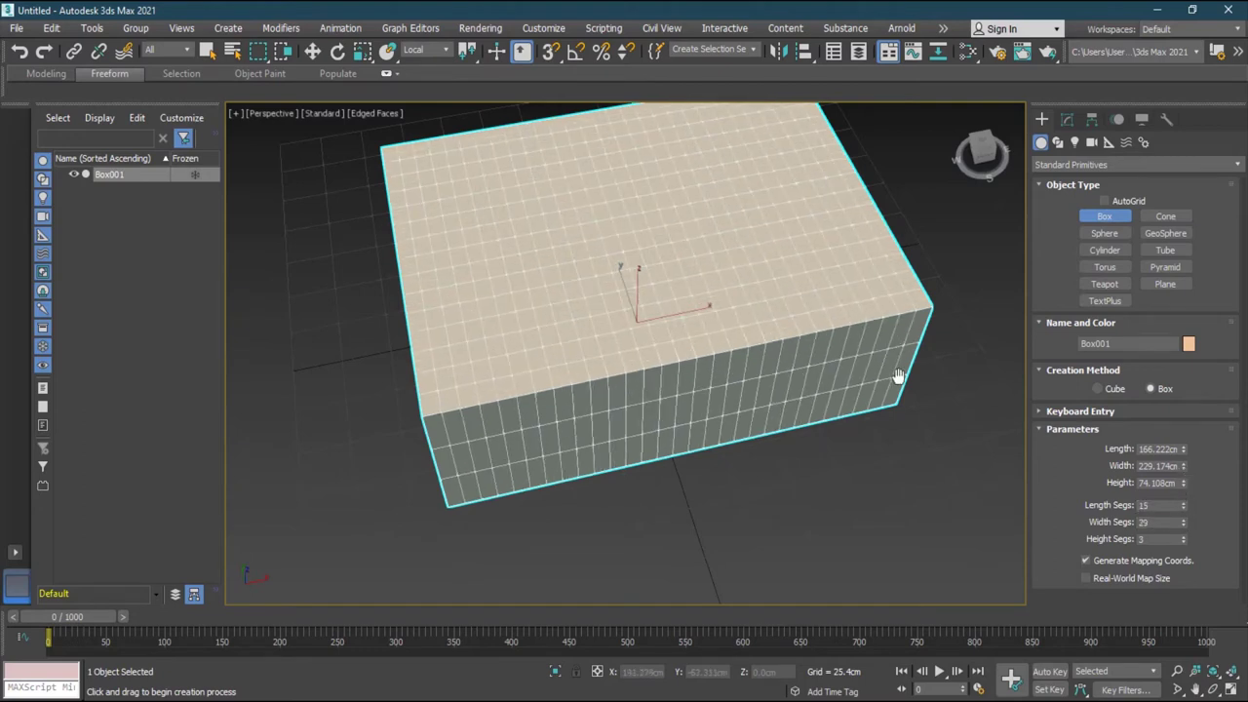
key(z)
click(1067, 119)
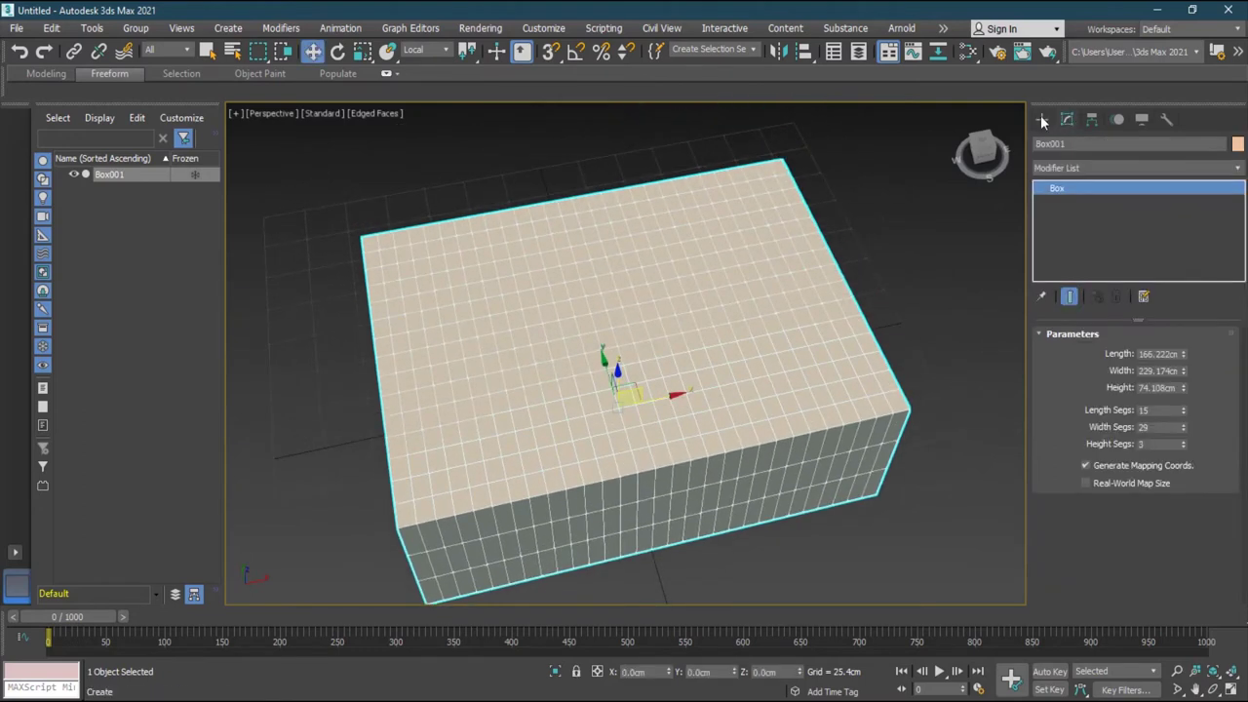
Step: Create a cylinder with a radius of about 23 cm rising through one end of the box
click(1041, 119)
click(1105, 250)
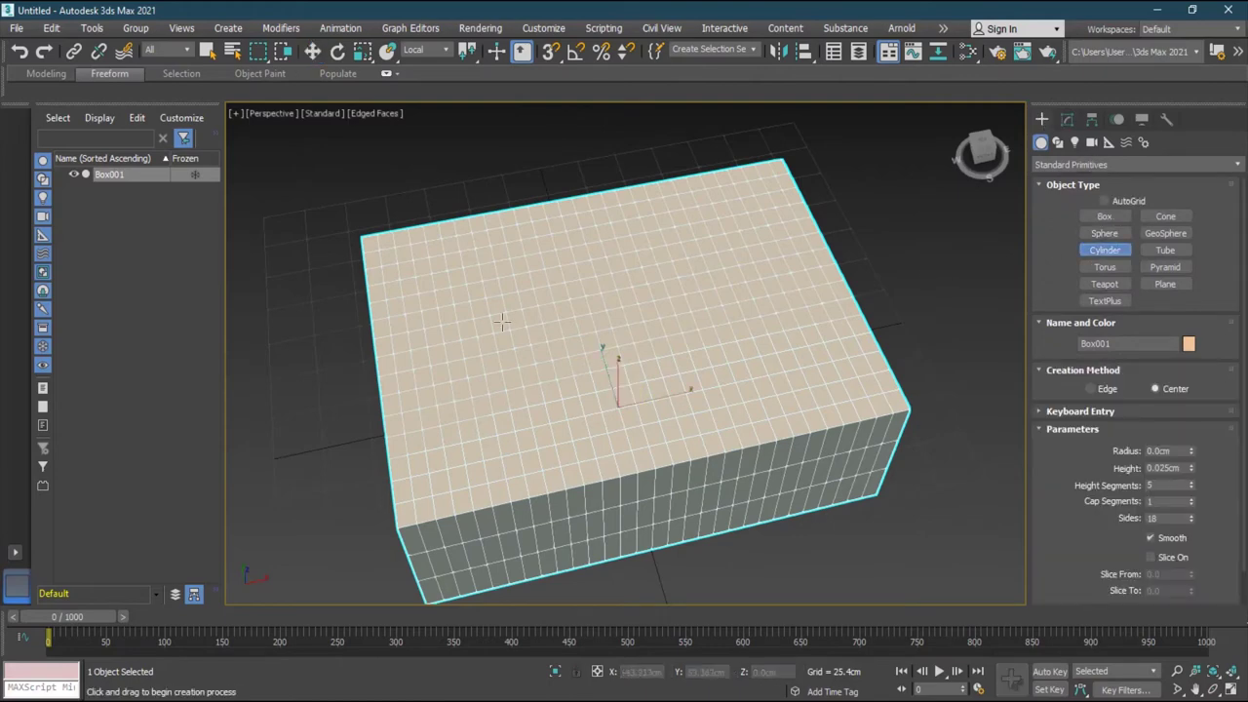
drag(497, 328, 539, 333)
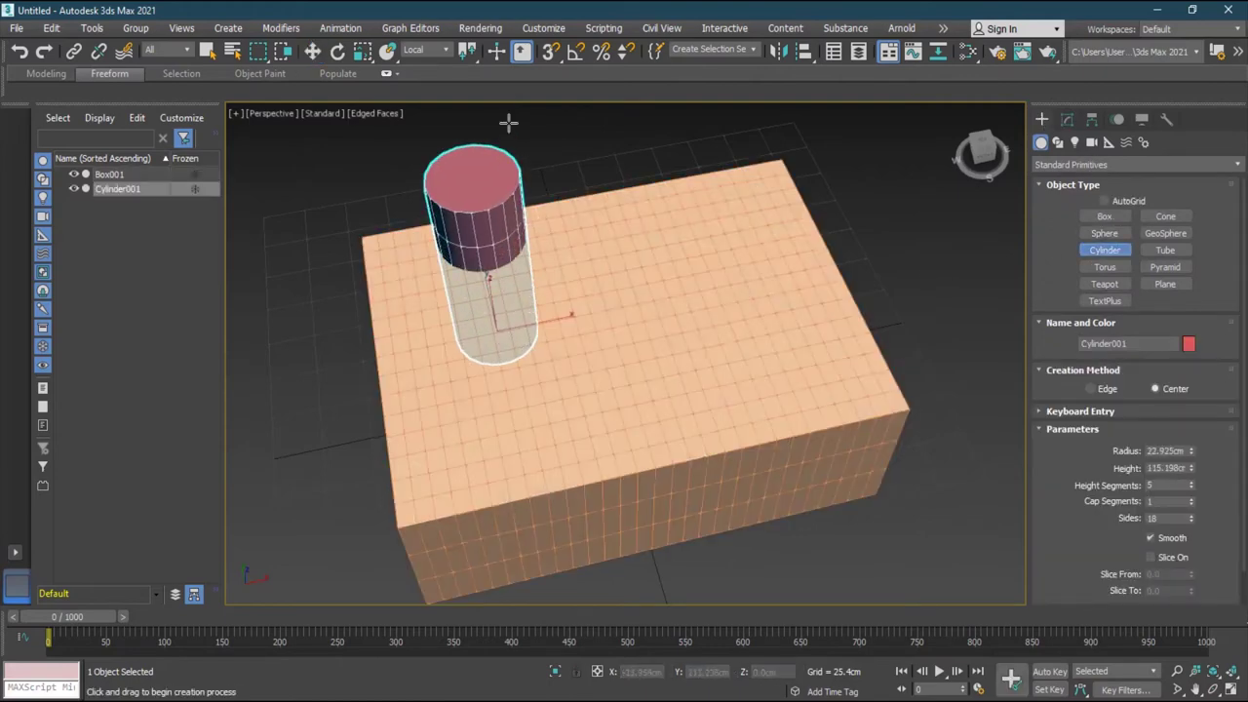
click(496, 82)
Step: Move the cylinder upward so that more of it protrudes above the box's top face
alt+middle_drag(555, 258, 639, 278)
click(312, 50)
click(466, 380)
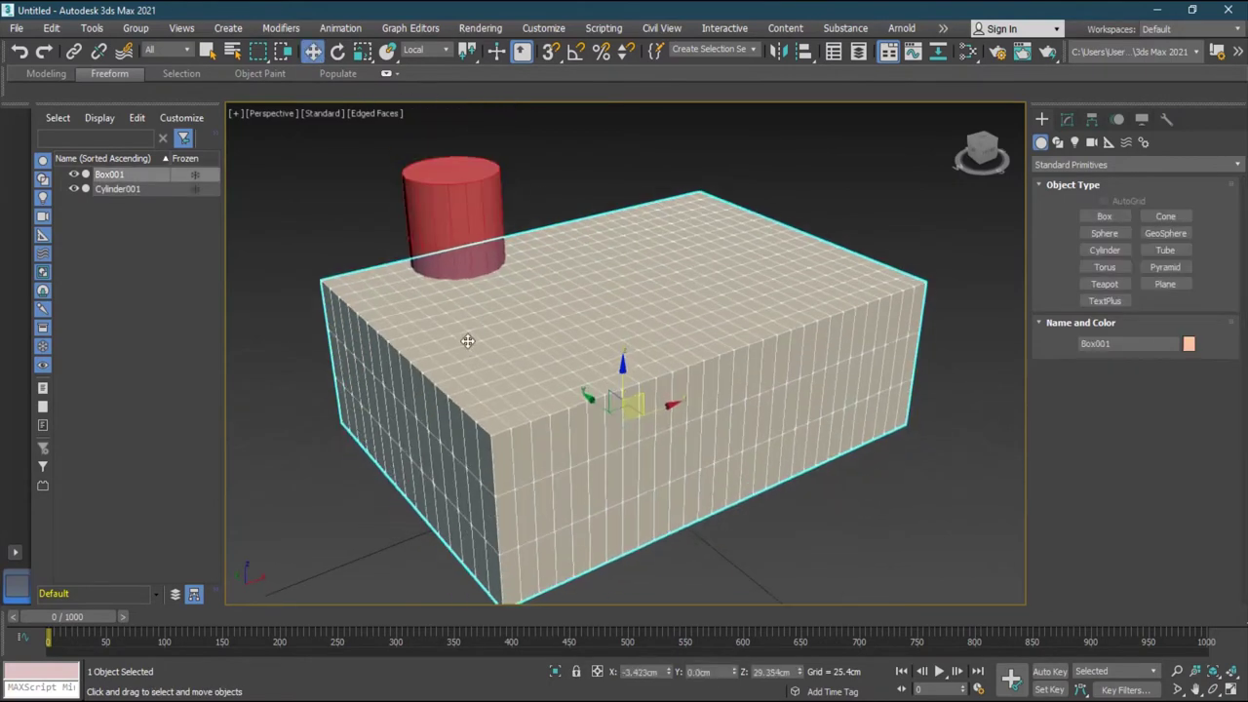
click(438, 231)
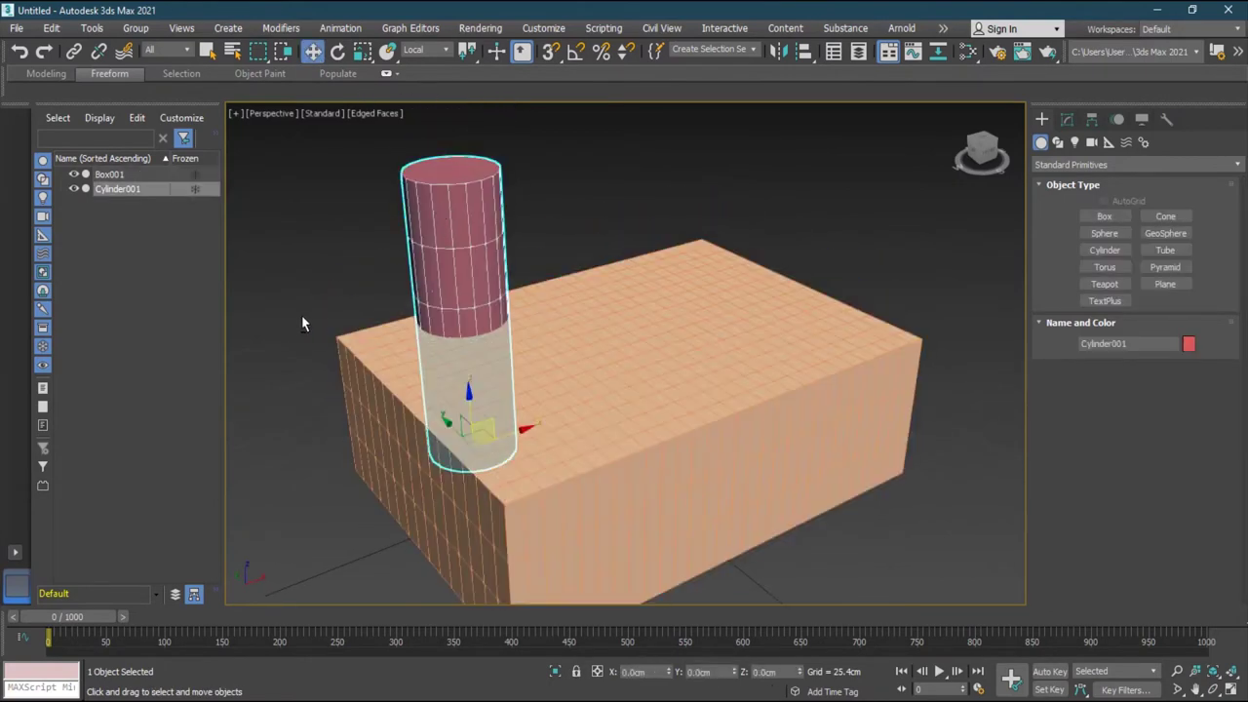
alt+middle_drag(306, 321, 351, 337)
alt+middle_drag(470, 376, 668, 393)
drag(663, 495, 663, 436)
alt+middle_drag(663, 436, 594, 448)
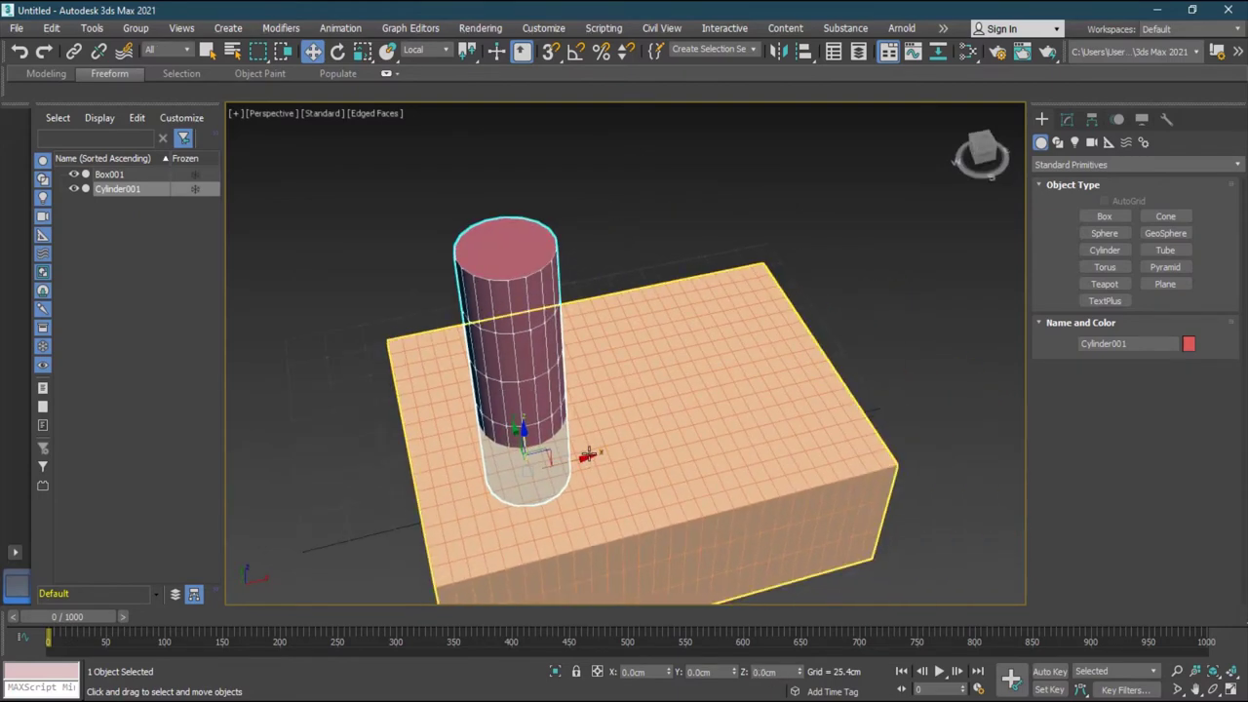
Step: Copy the cylinder along the box's long direction to the opposite end of its top face
shift+drag(588, 455, 791, 407)
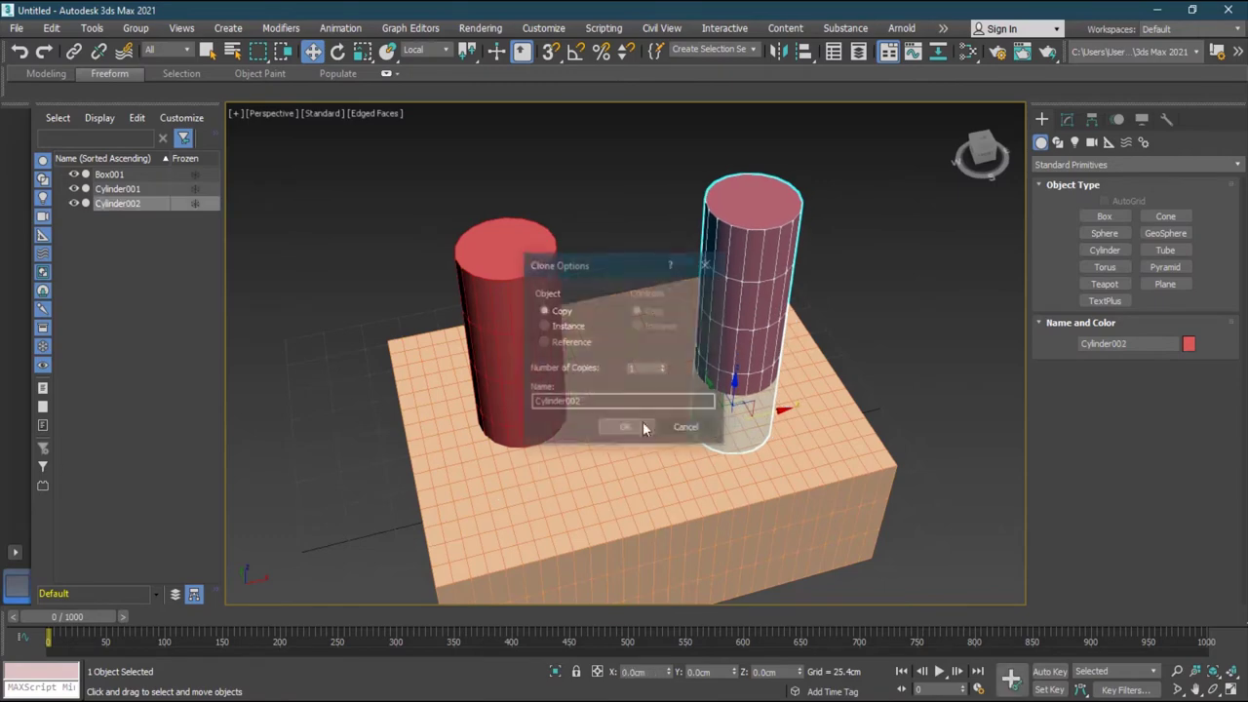
click(685, 426)
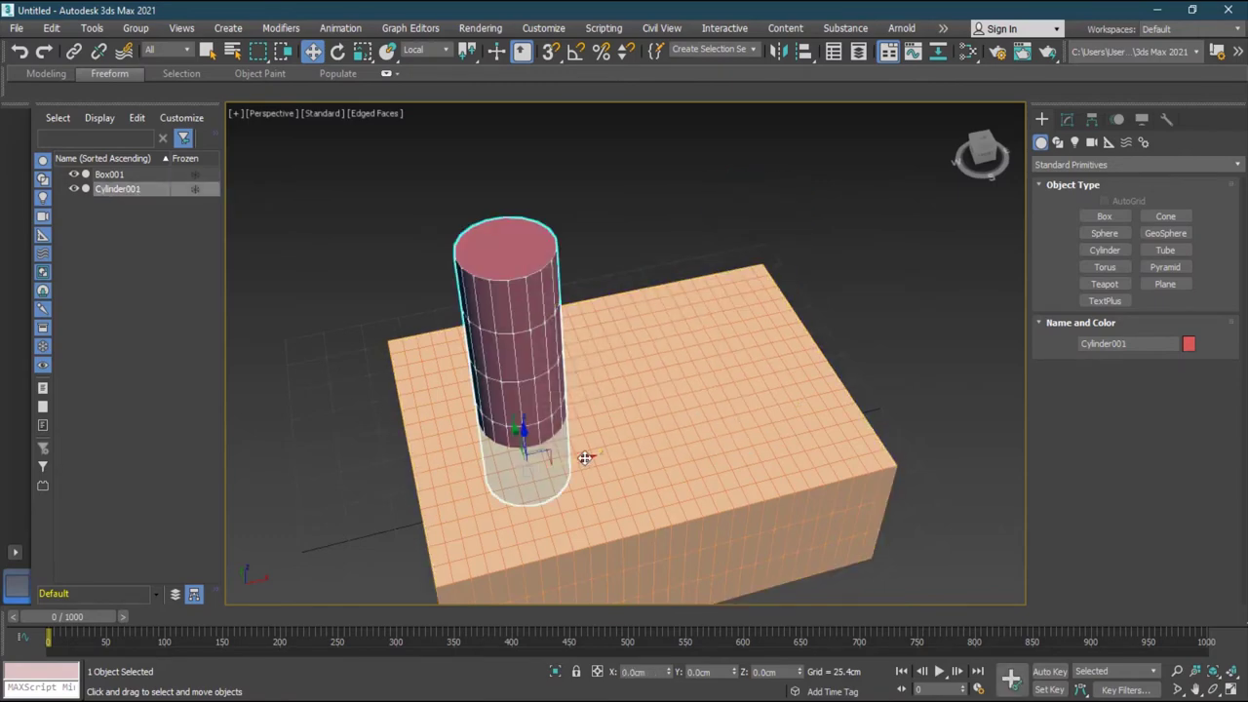
shift+drag(588, 454, 818, 394)
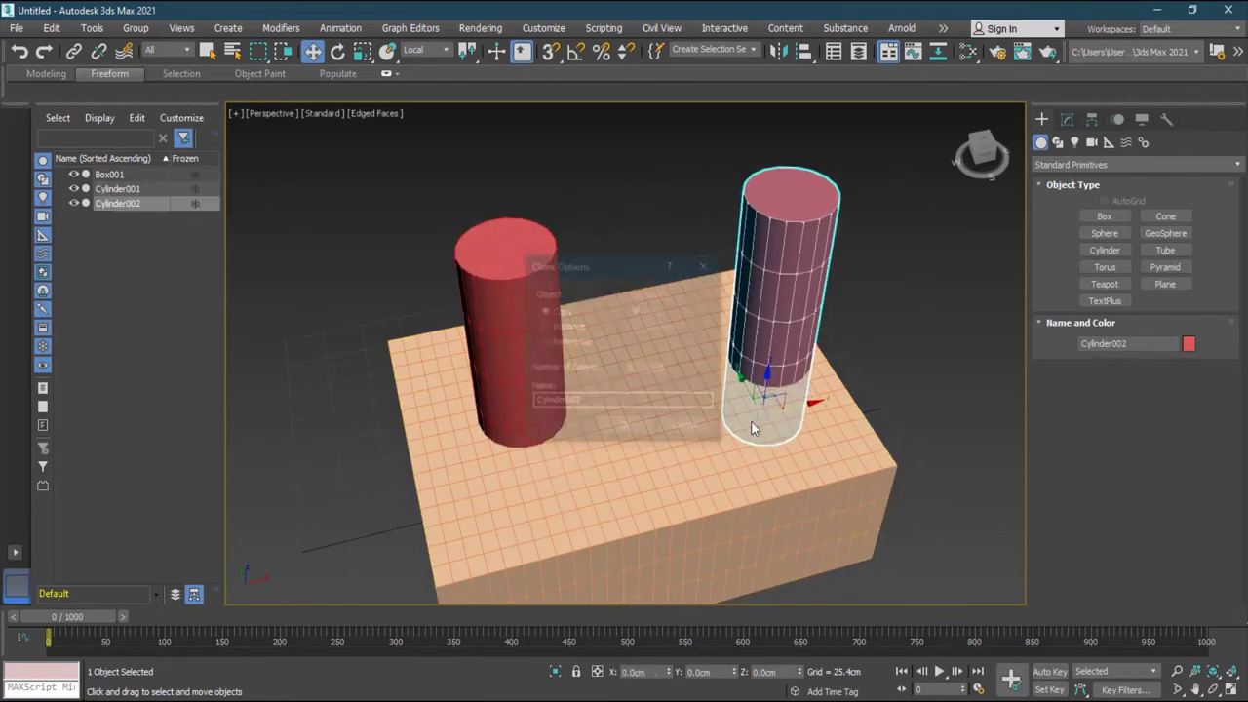
click(625, 428)
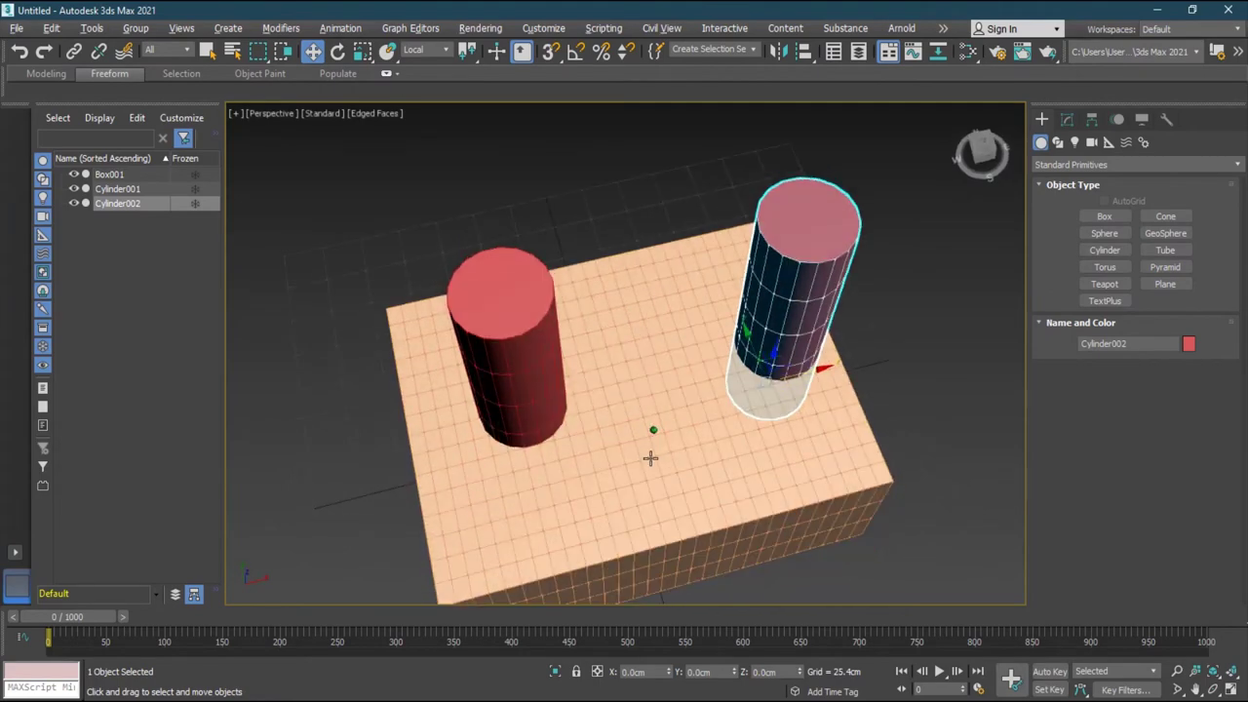
Step: Select the box and switch object creation to Compound Objects
click(682, 439)
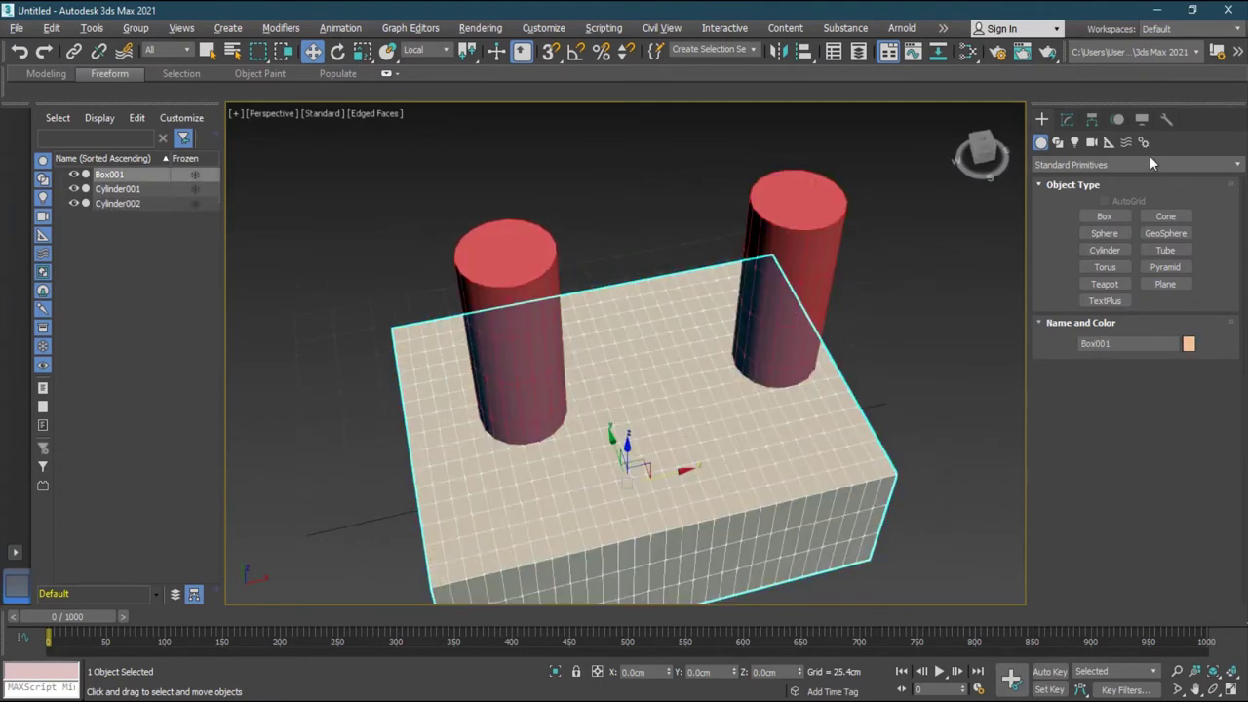
click(1092, 163)
click(1097, 205)
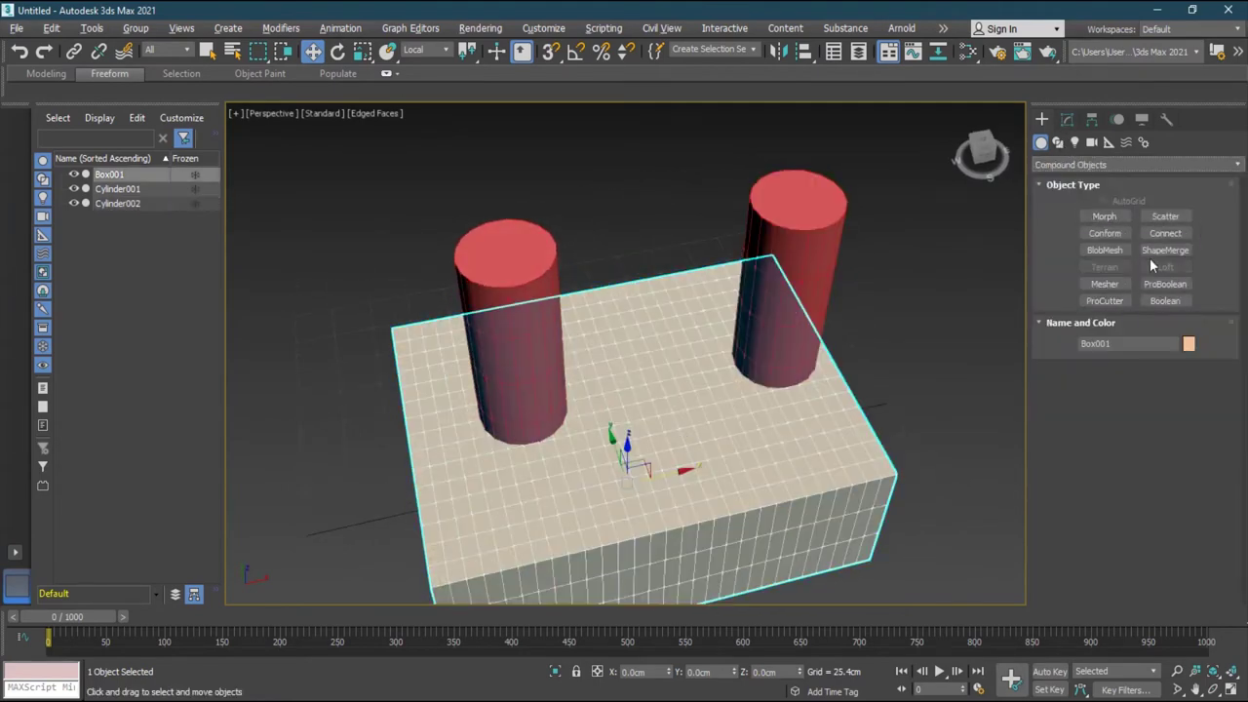
Step: Try to subtract the copied cylinder from the box with a Boolean compound object
click(1165, 300)
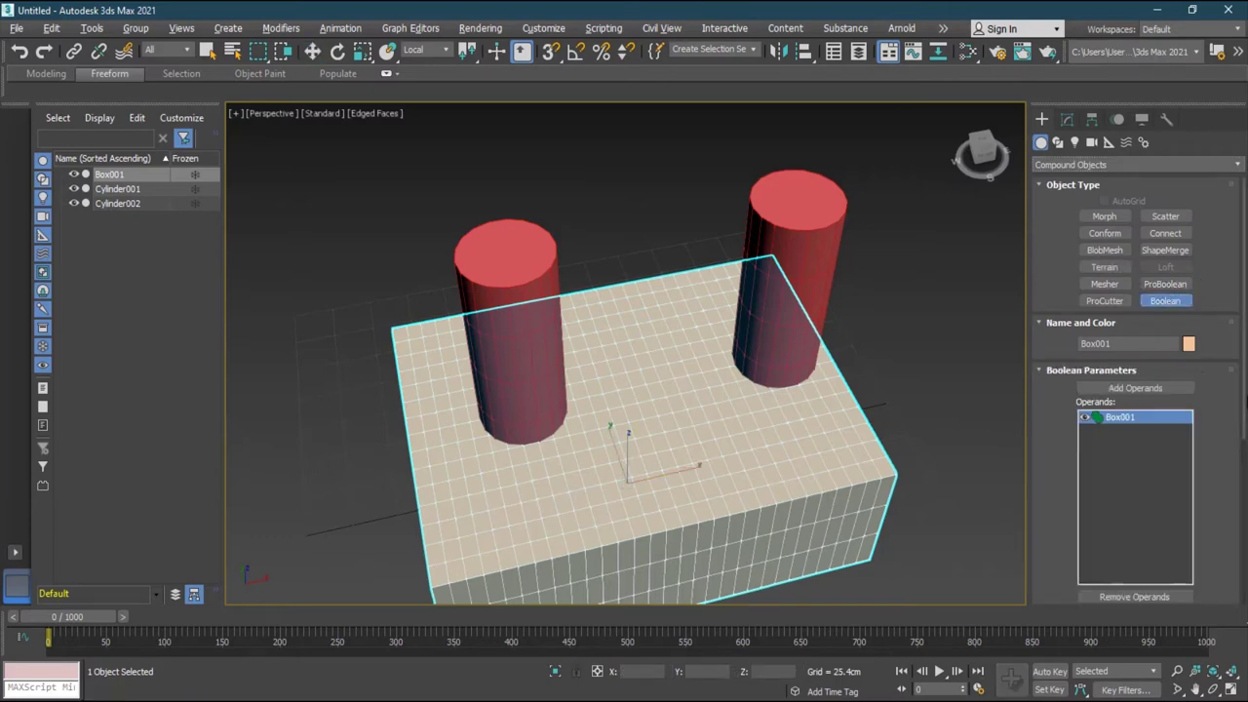
click(1137, 388)
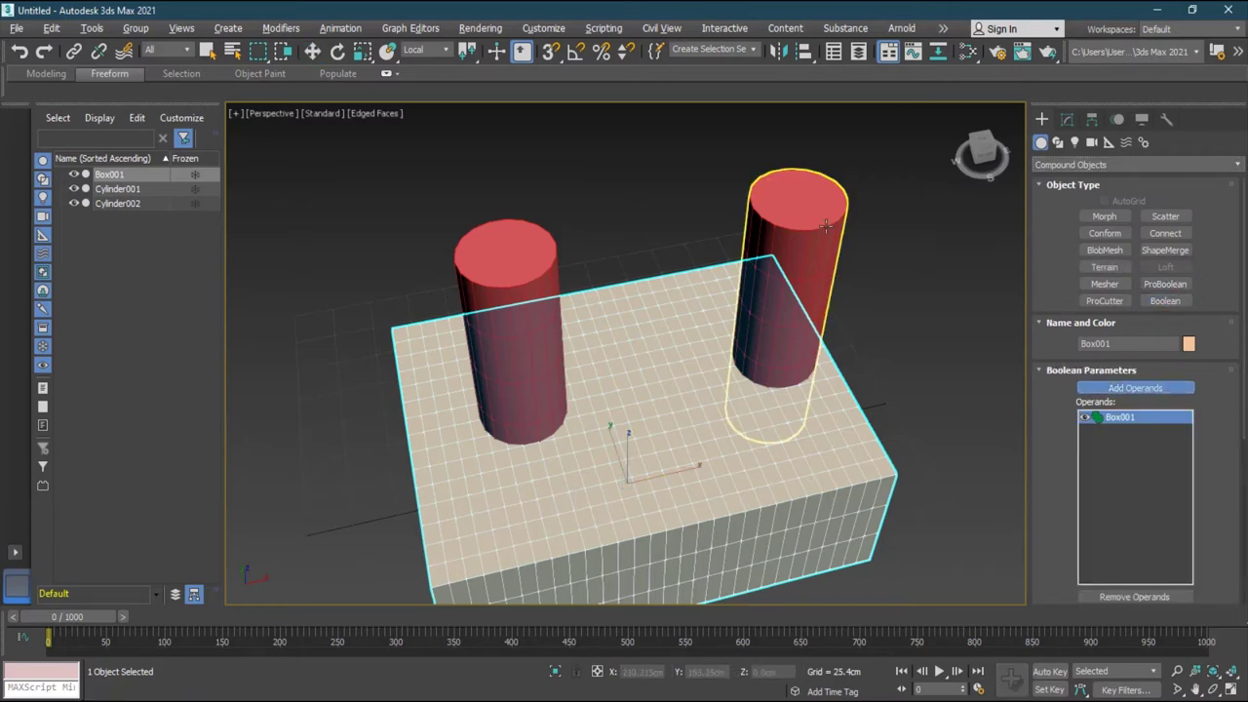
click(794, 283)
key(ctrl+z)
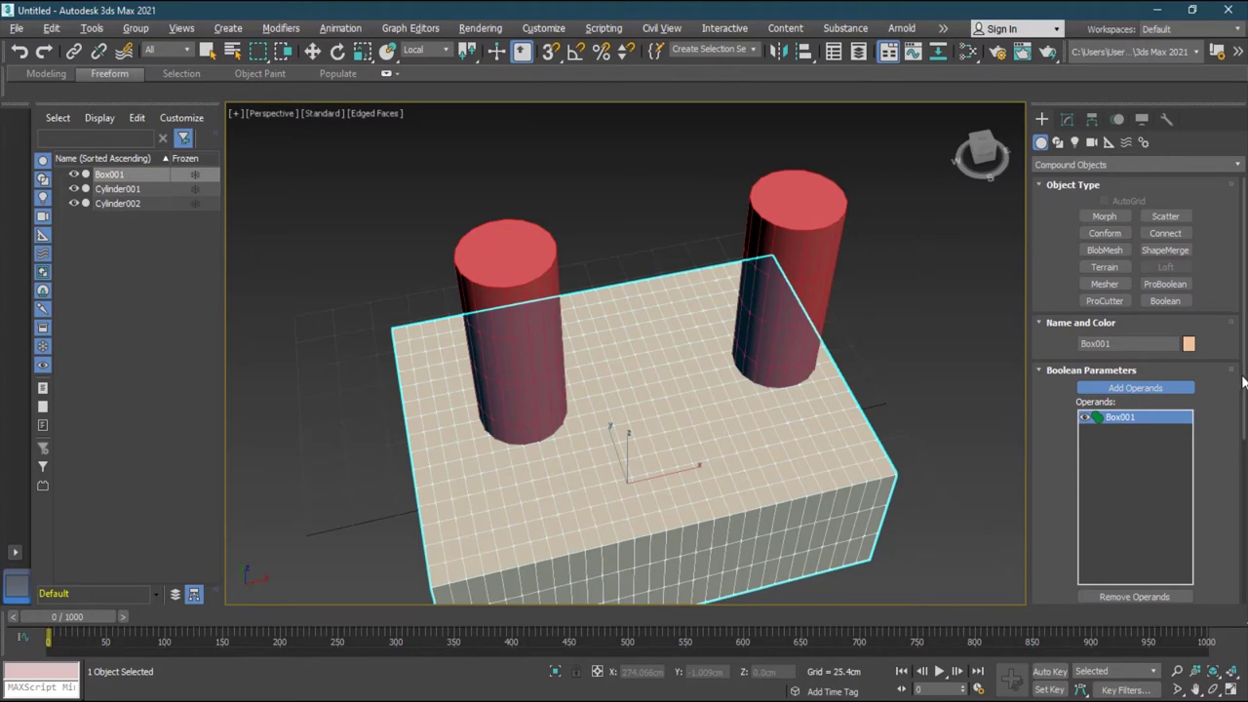
scroll(1241, 478, down, 3)
click(1102, 530)
scroll(1213, 425, up, 2)
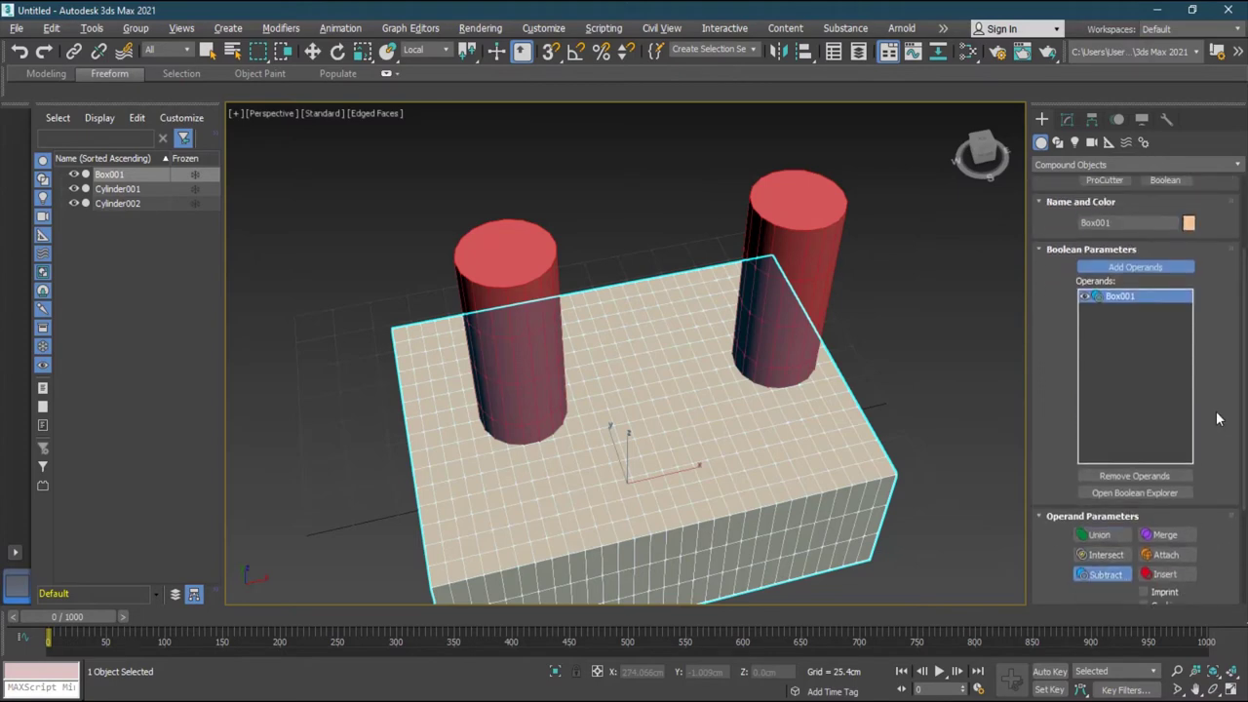
click(1144, 291)
click(808, 222)
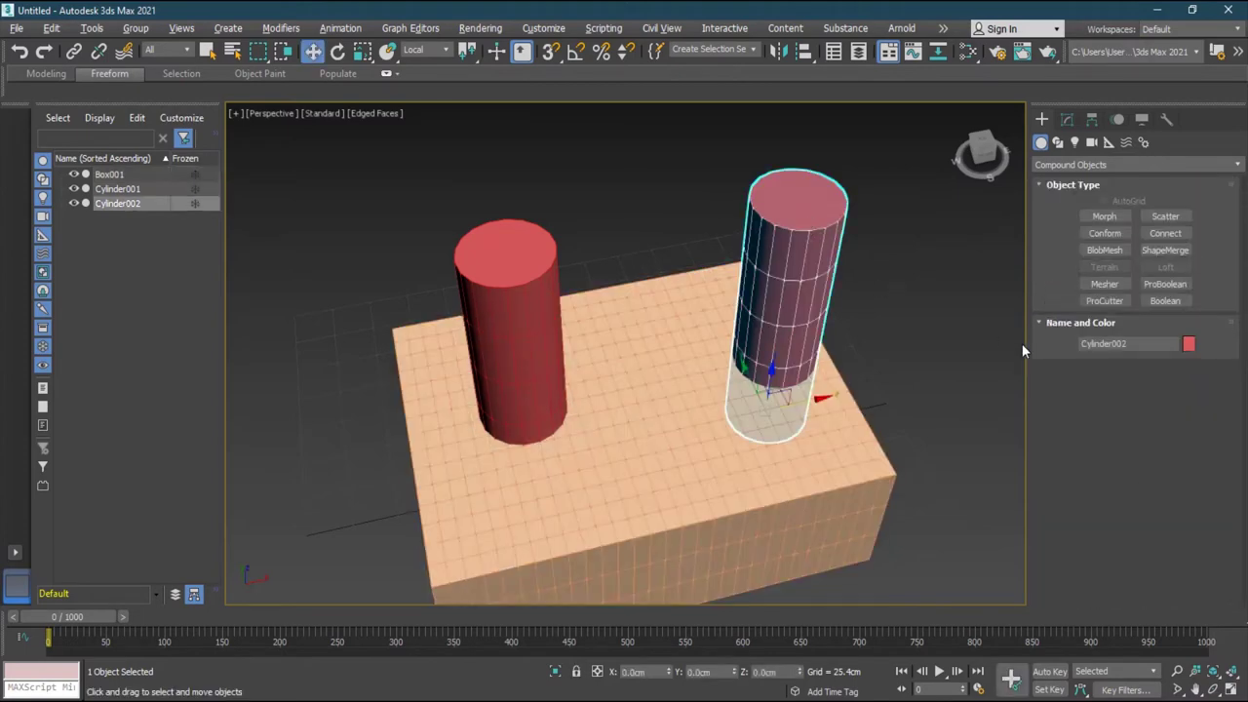
Step: Start a Boolean compound object from the box, add the copied cylinder as an operand, and undo that addition
click(863, 498)
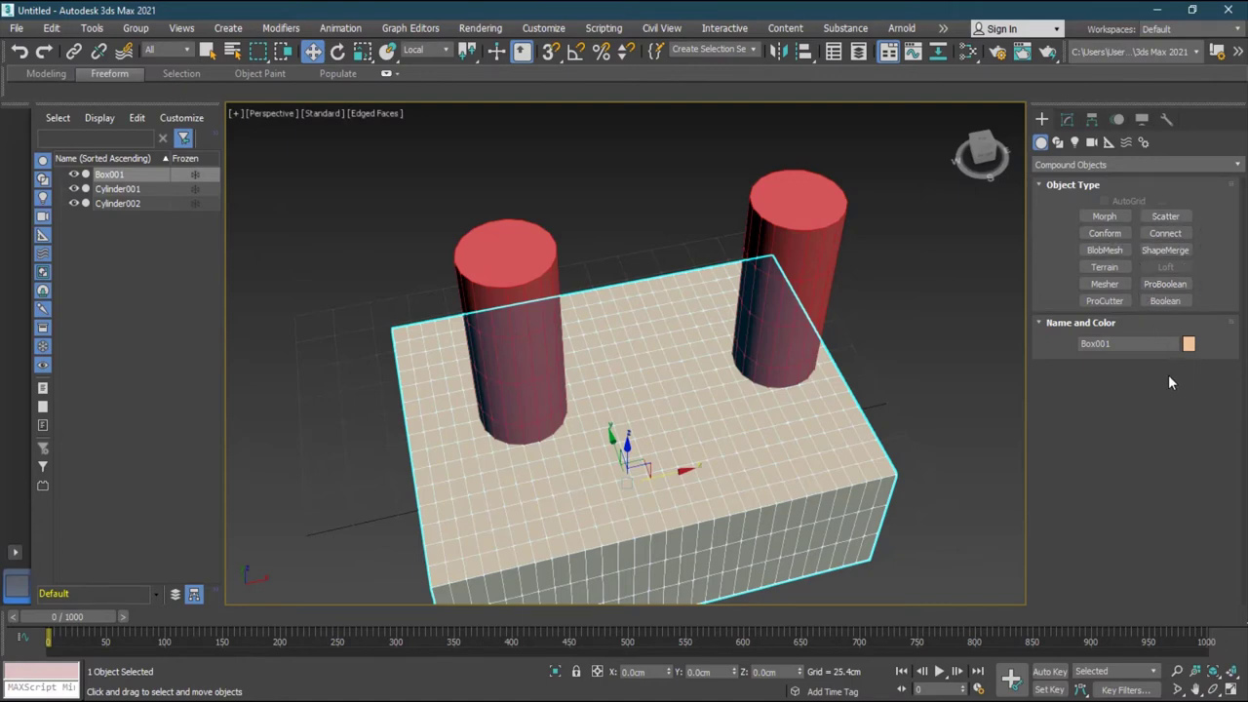
click(1170, 301)
scroll(1215, 452, down, 1)
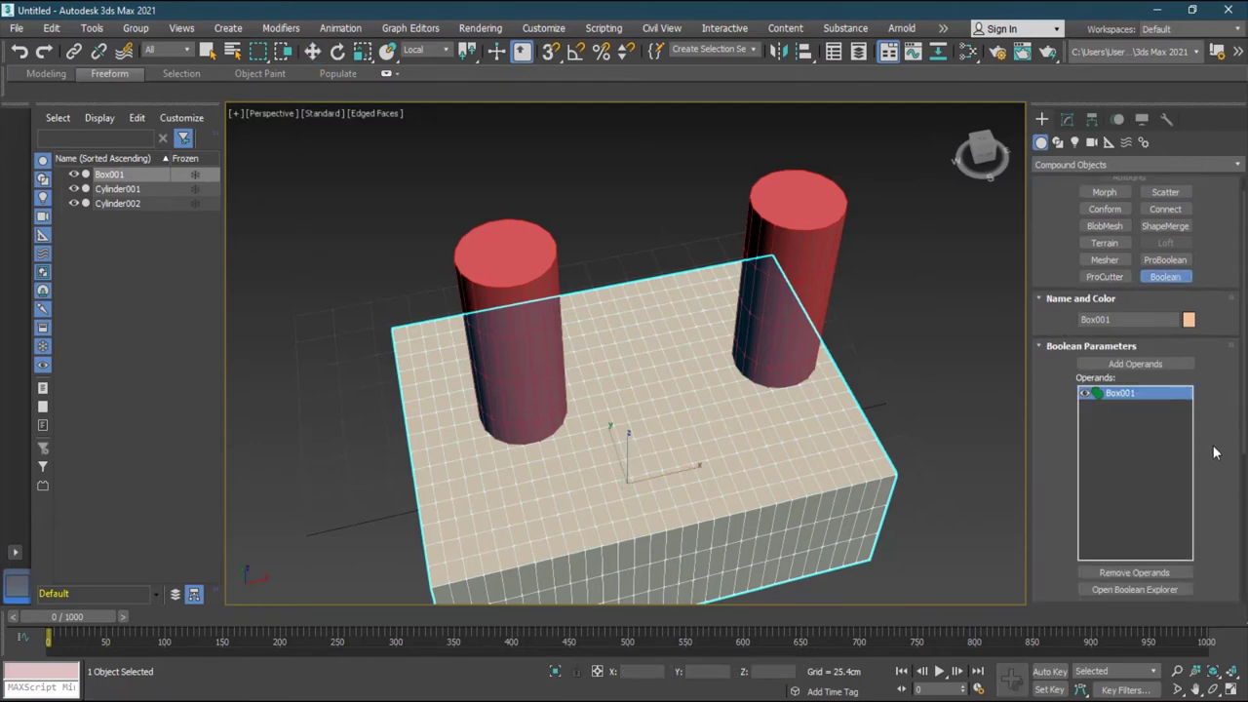
click(1161, 367)
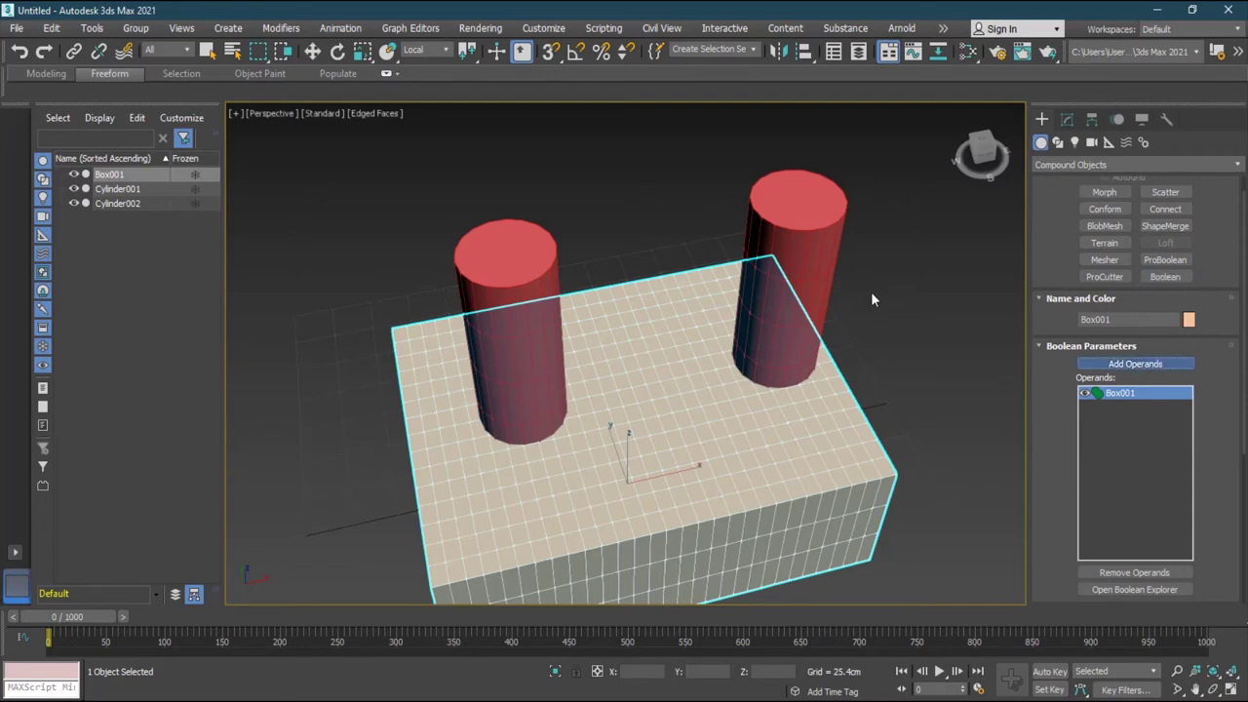
click(806, 220)
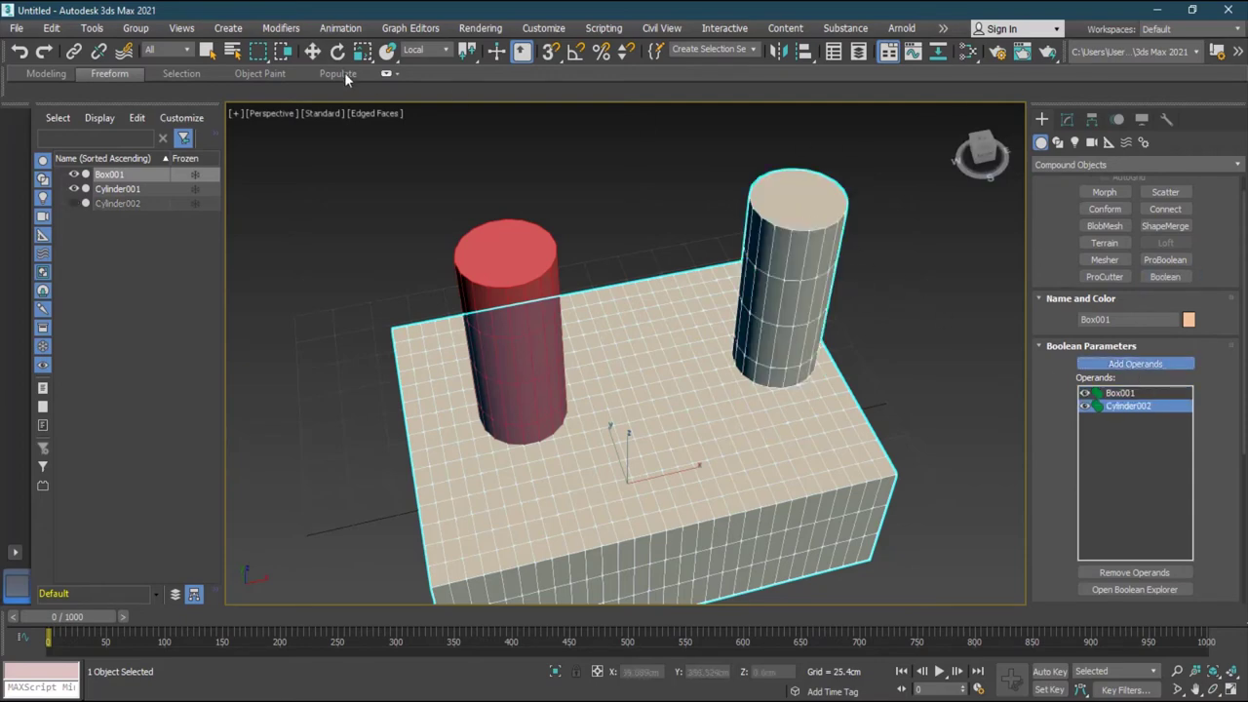
click(20, 52)
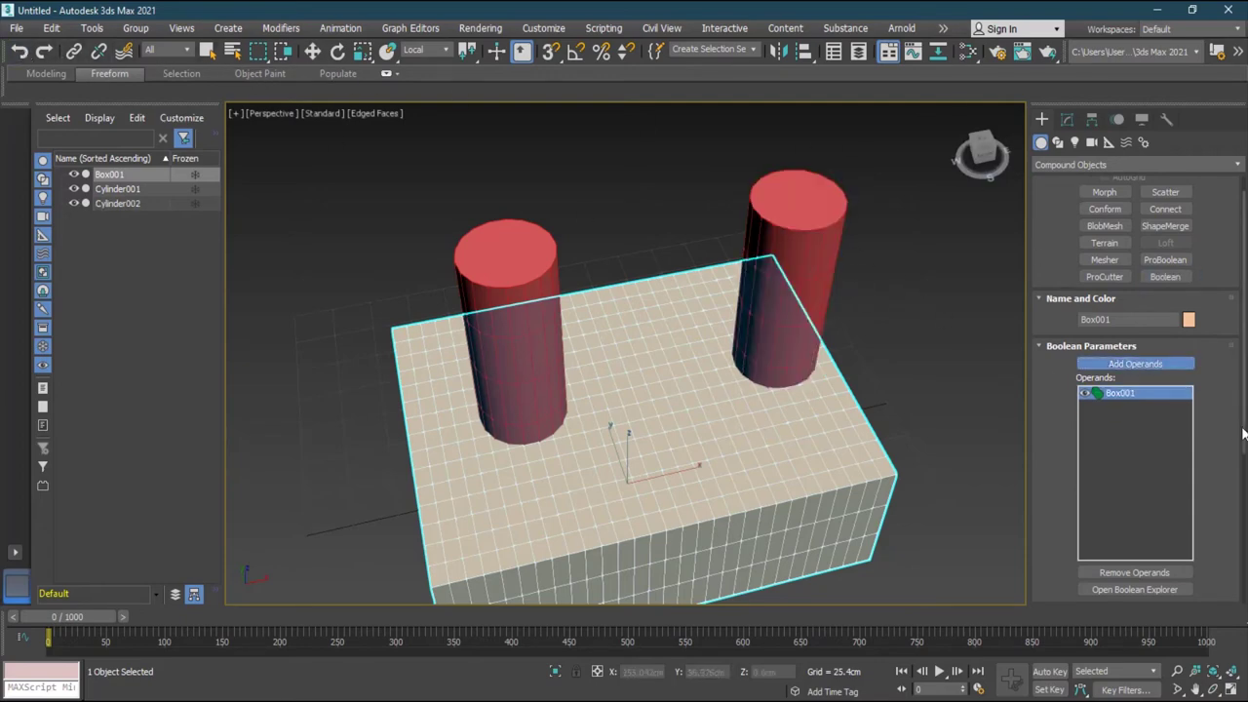
Step: Set the Boolean operation to Subtract and cut both cylinders out of the box
scroll(1091, 501, down, 7)
click(1100, 498)
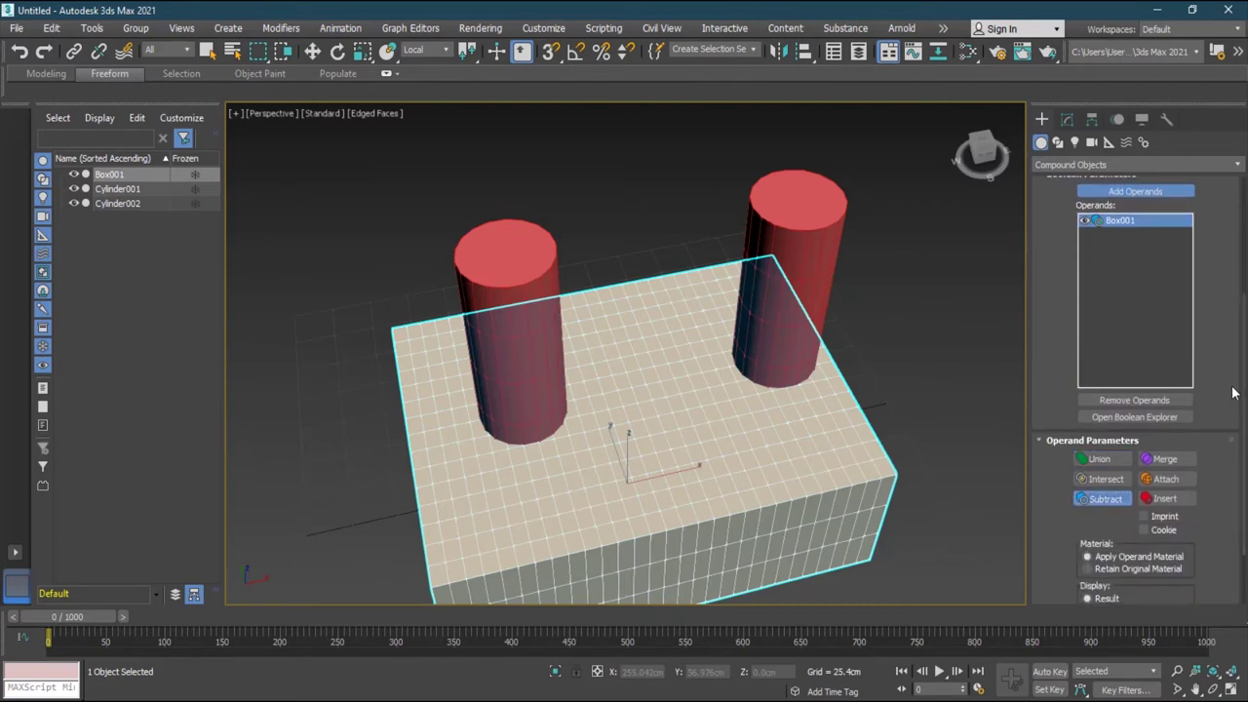
scroll(1146, 276, up, 3)
click(1144, 270)
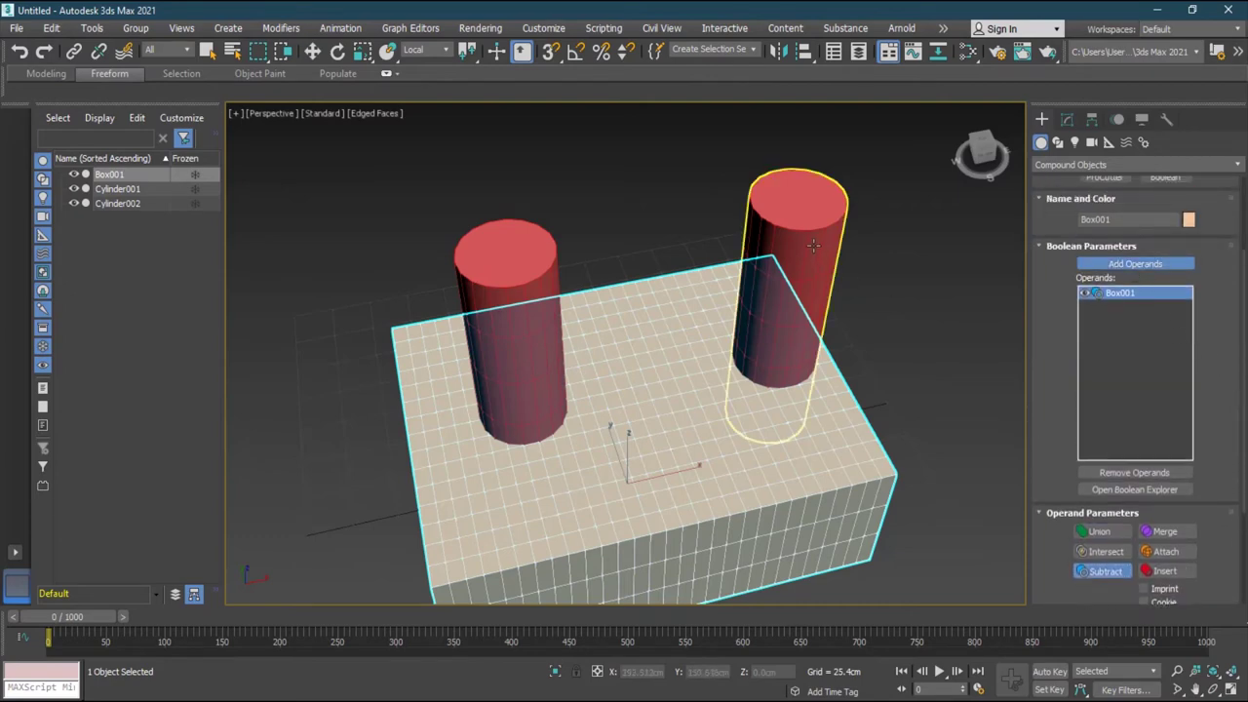
click(813, 246)
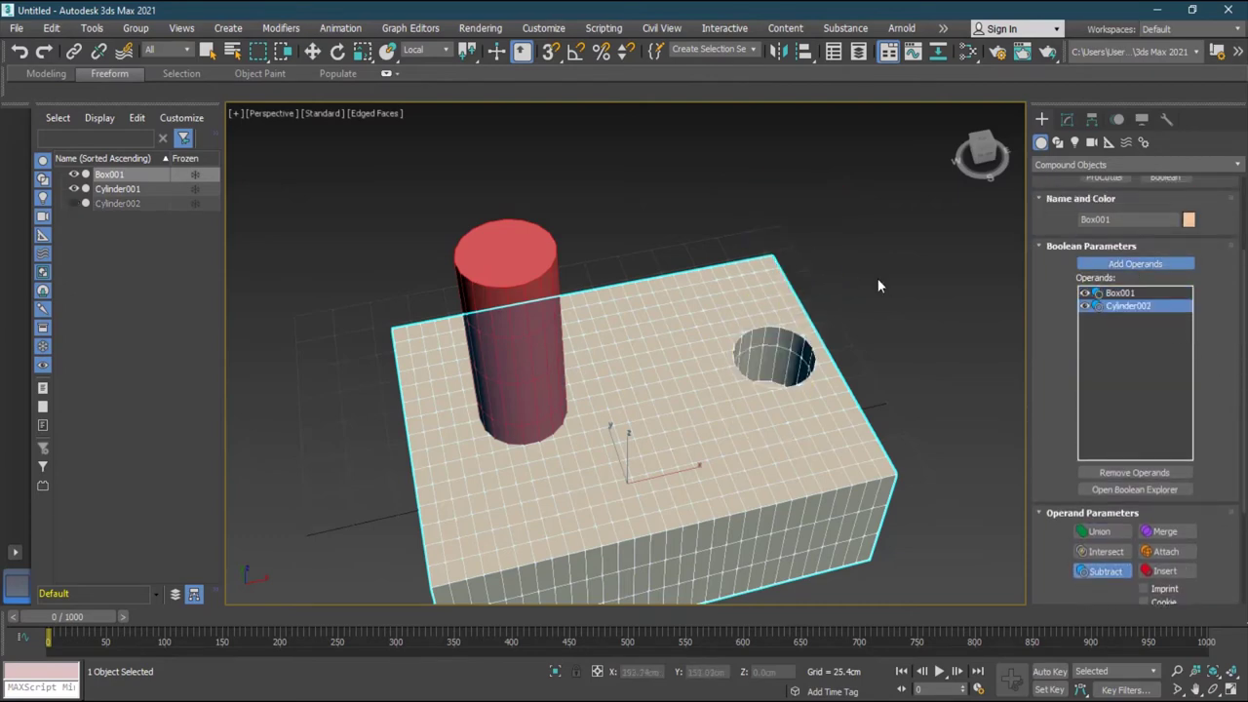
click(525, 283)
Step: Apply a Chamfer modifier to the box with the two round holes
alt+middle_drag(613, 362, 577, 380)
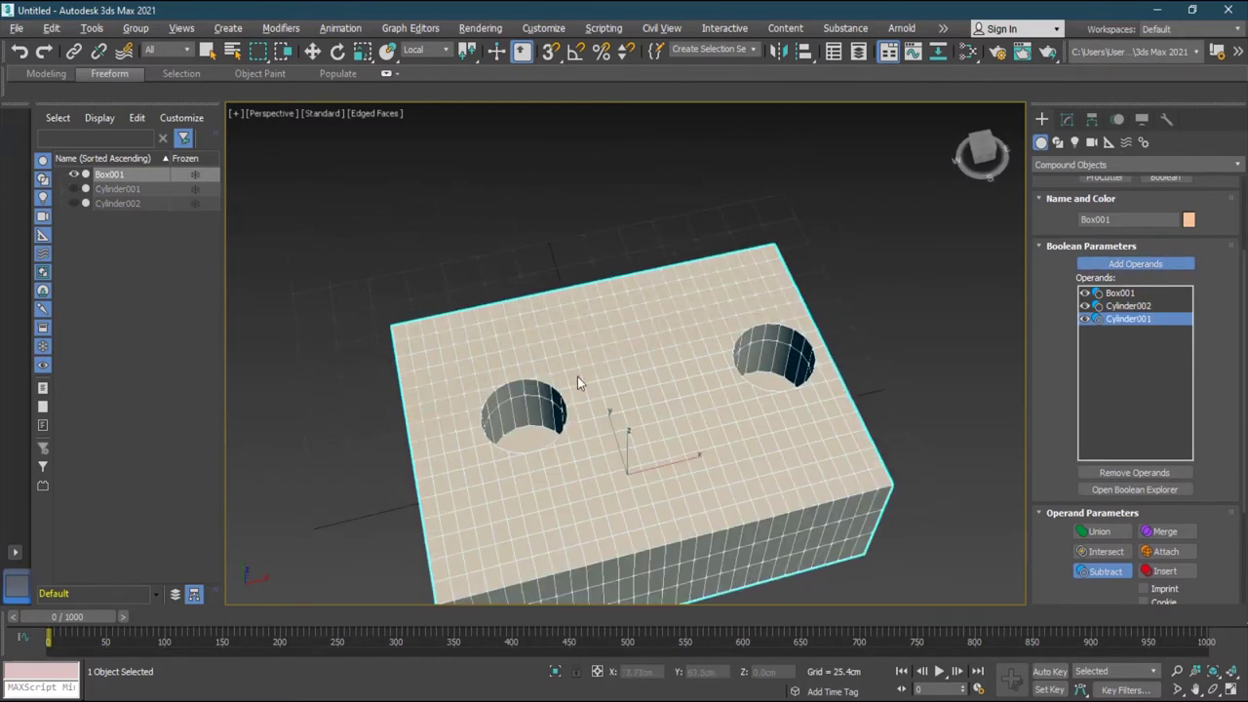
scroll(624, 390, up, 5)
scroll(632, 387, down, 5)
scroll(635, 387, up, 5)
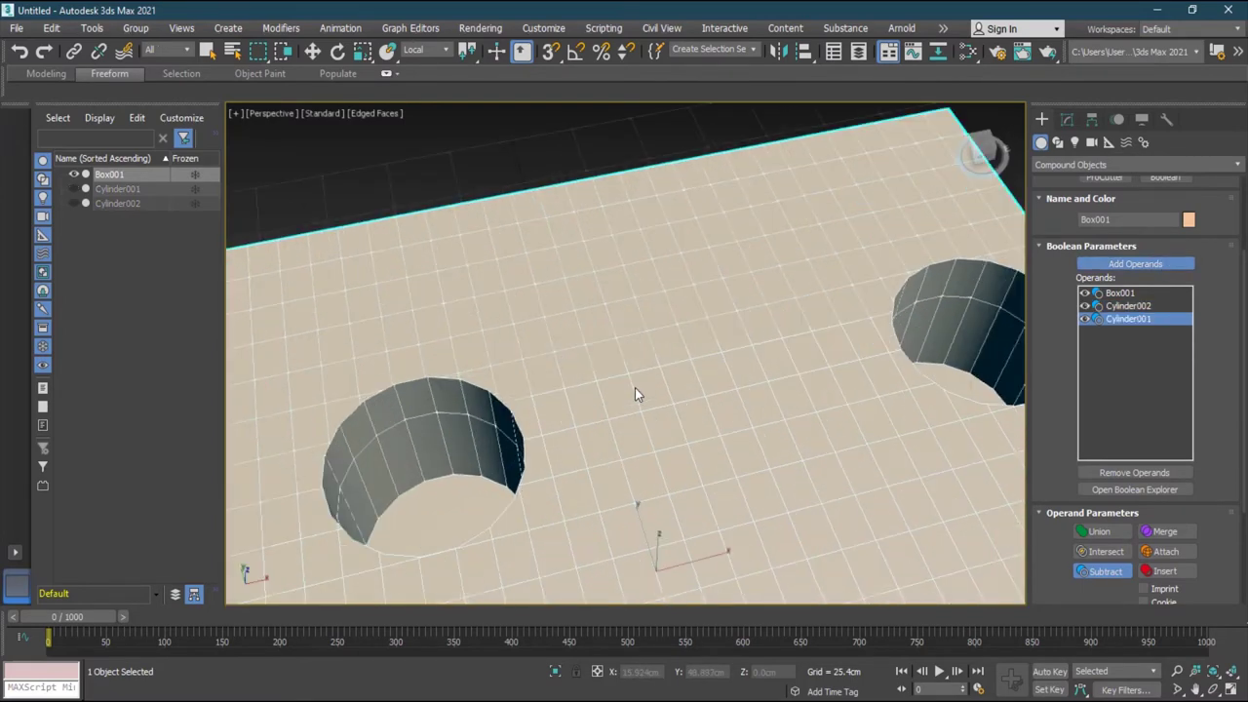
scroll(1238, 252, up, 3)
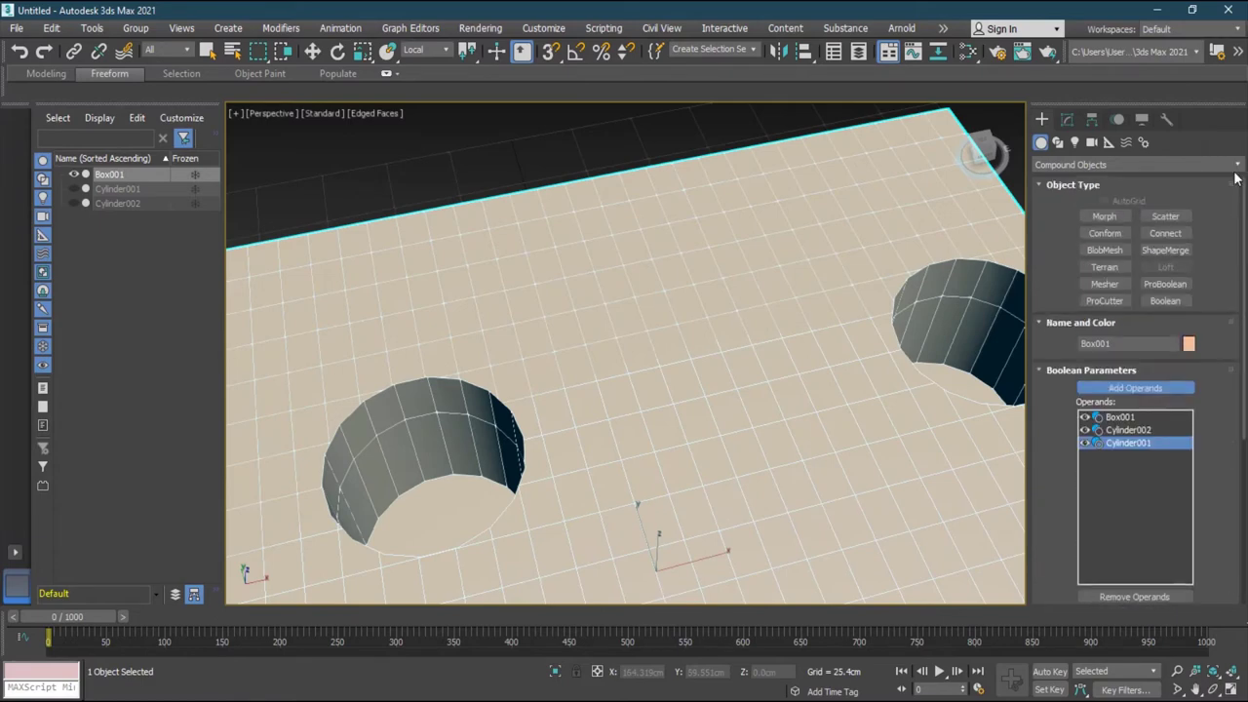
click(1106, 164)
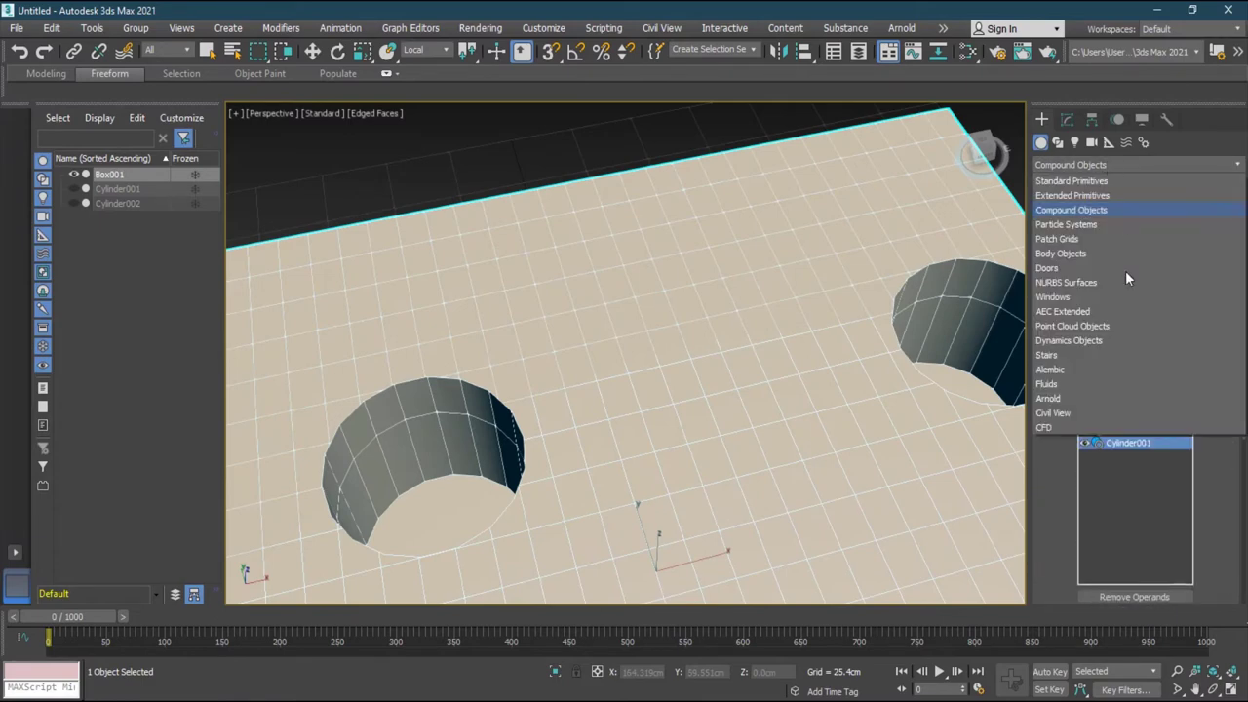
click(1066, 118)
click(1128, 162)
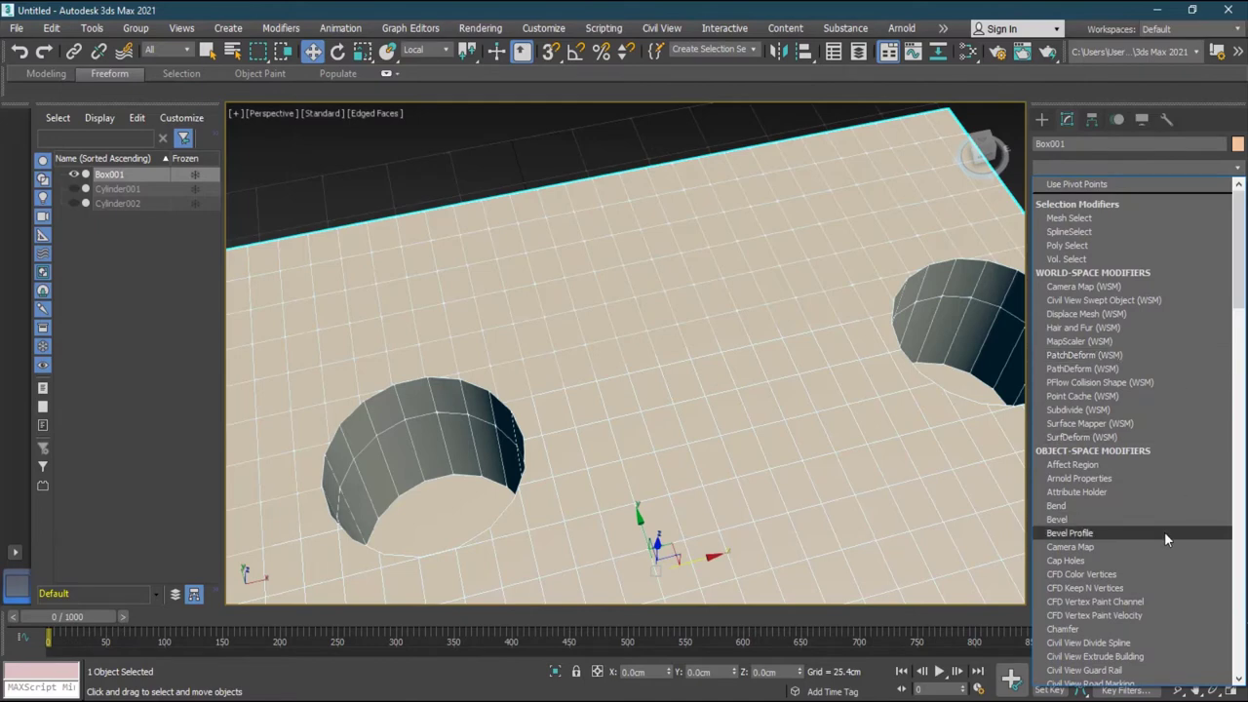
scroll(1164, 534, down, 2)
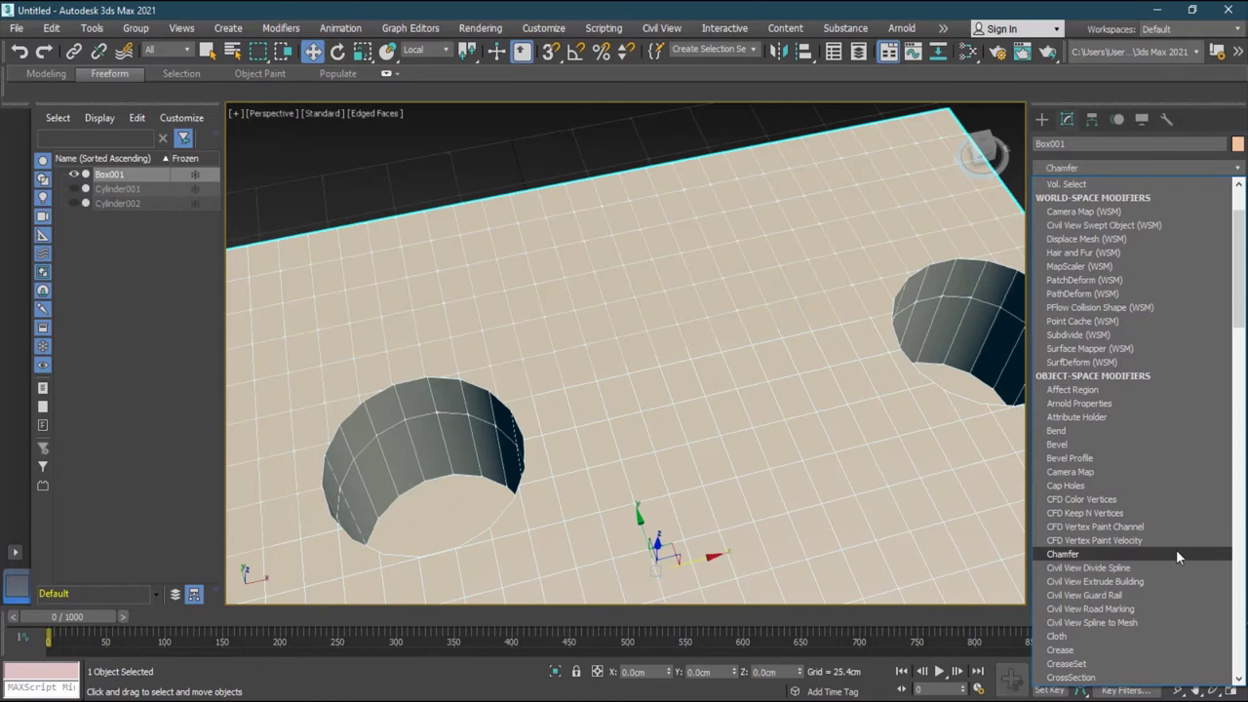
click(1176, 553)
Step: Set the chamfer amount to about 3.1 cm and the mitering to Radial
middle_drag(920, 454, 849, 442)
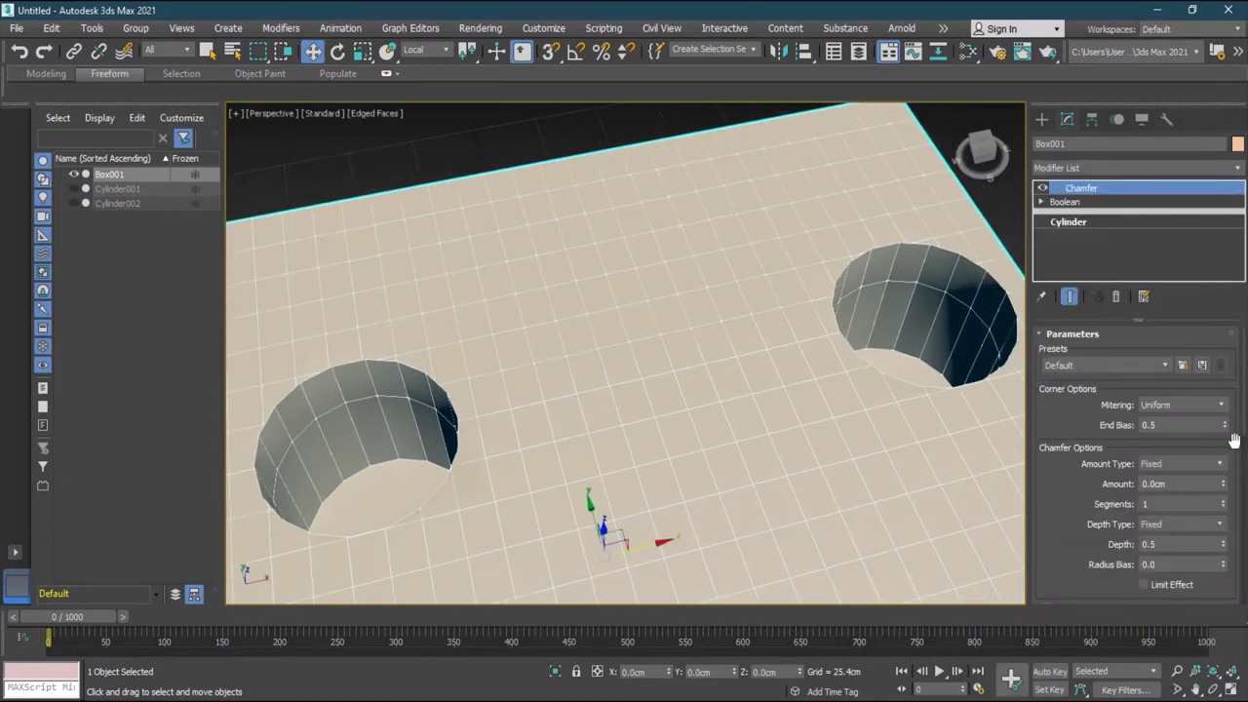
drag(1225, 484, 1208, 376)
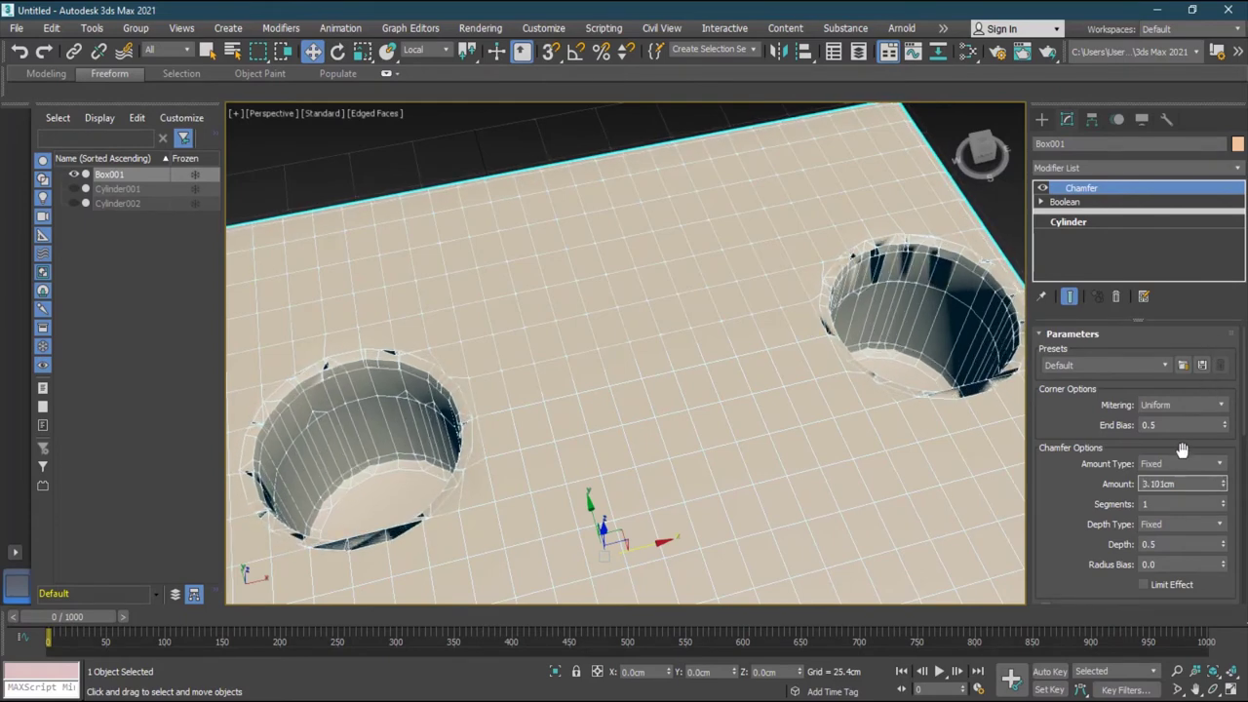
click(1178, 410)
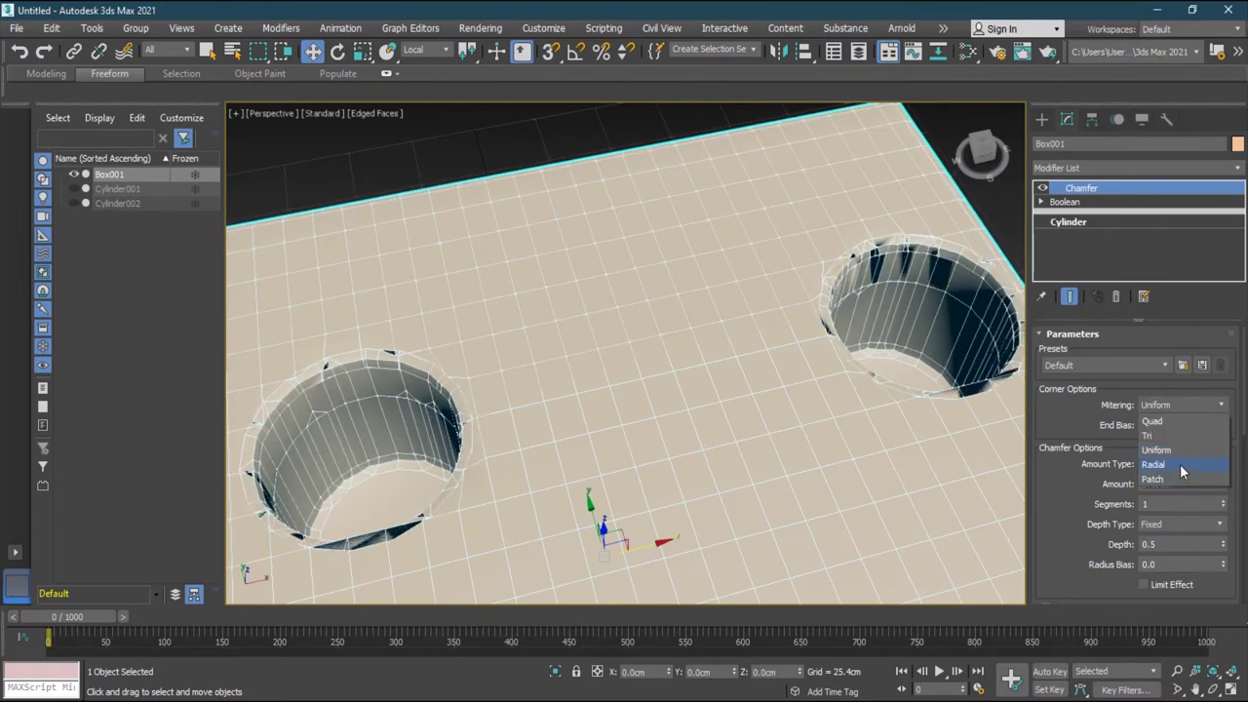
click(1180, 464)
Step: Try the By Weight and Legacy amount types on the chamfer and return to Fixed
click(1176, 463)
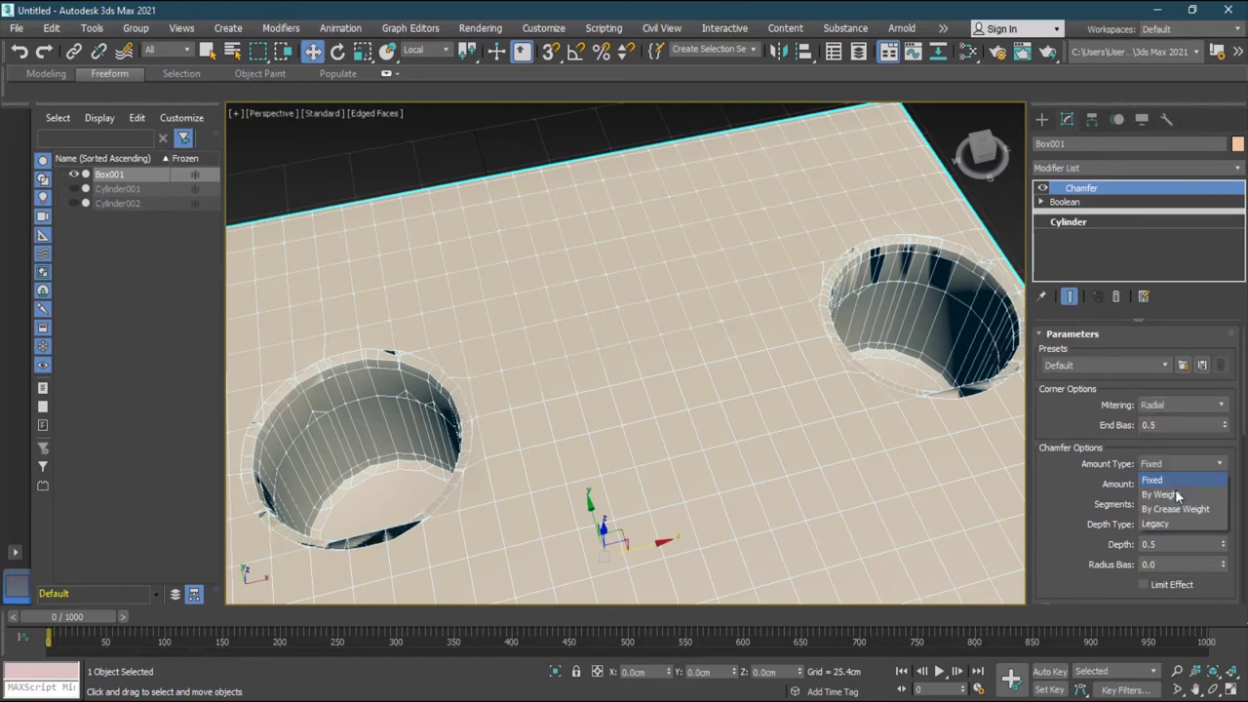
click(1174, 494)
click(1170, 464)
click(1177, 523)
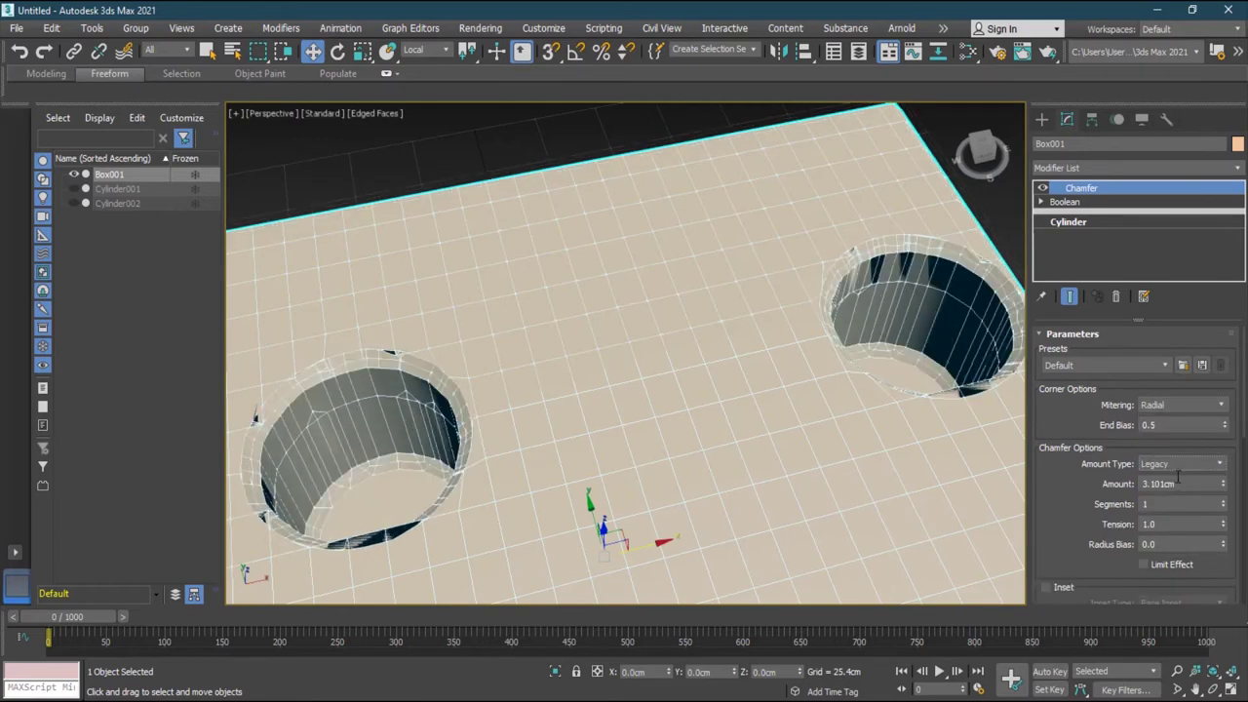
click(1172, 462)
click(1171, 477)
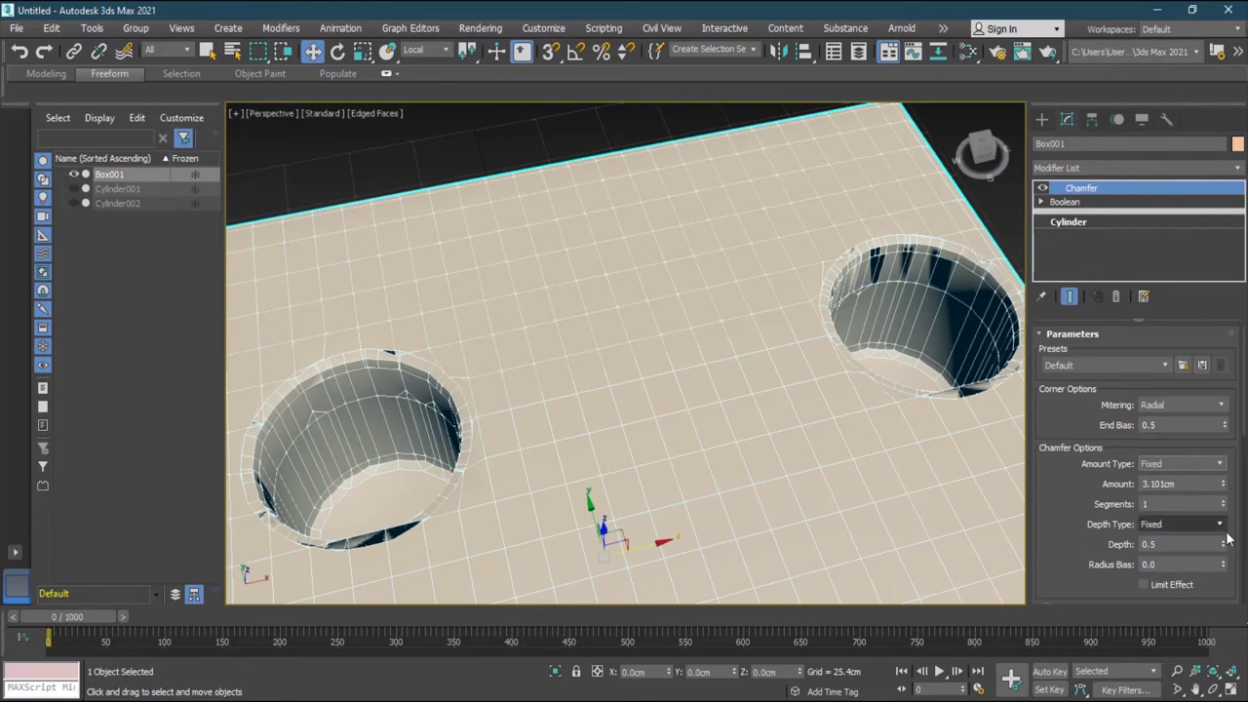
Step: Set the chamfer to 2 segments
click(1224, 501)
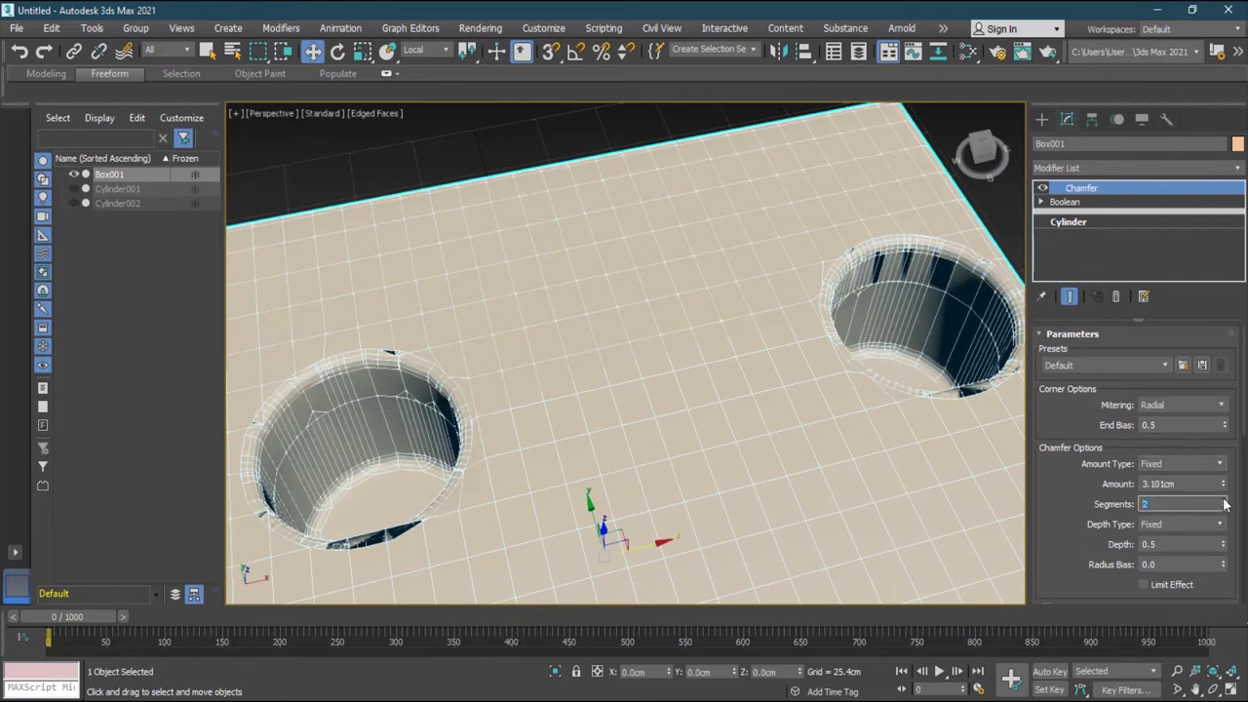
click(1225, 502)
click(1224, 507)
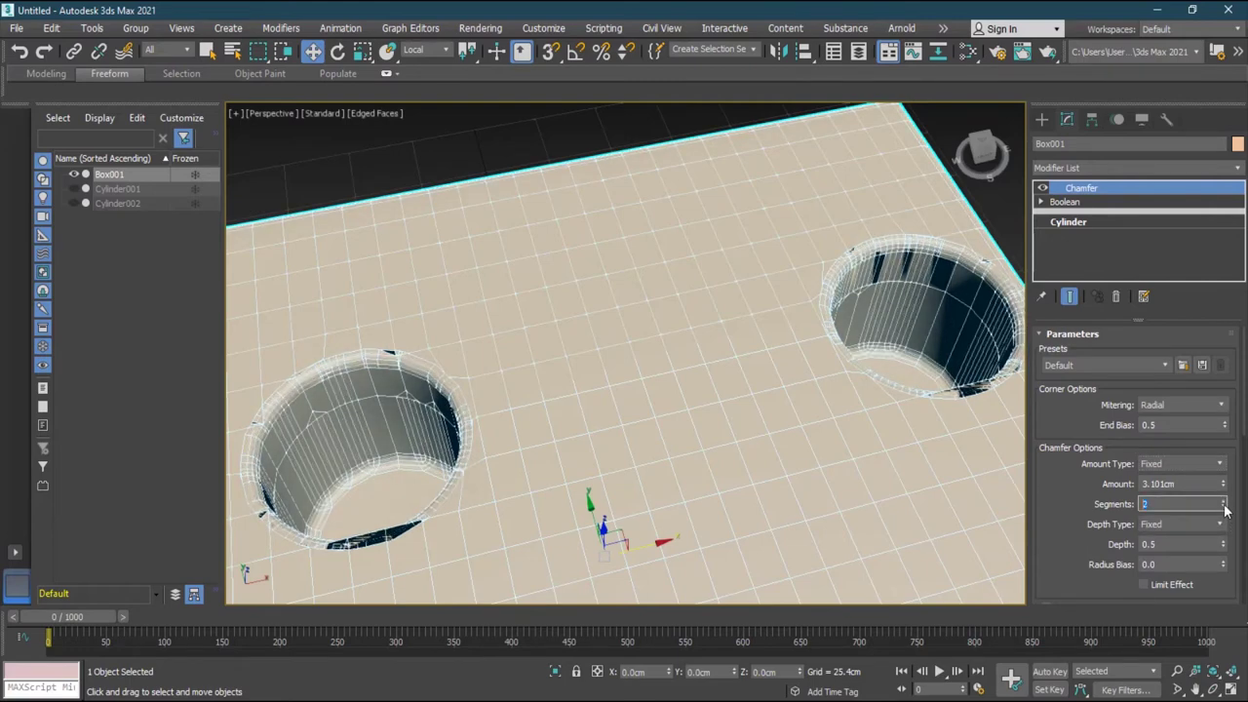
Step: Add a Weighted Normals modifier above the Chamfer to correct the shading around the holes
click(1237, 168)
scroll(1158, 585, down, 20)
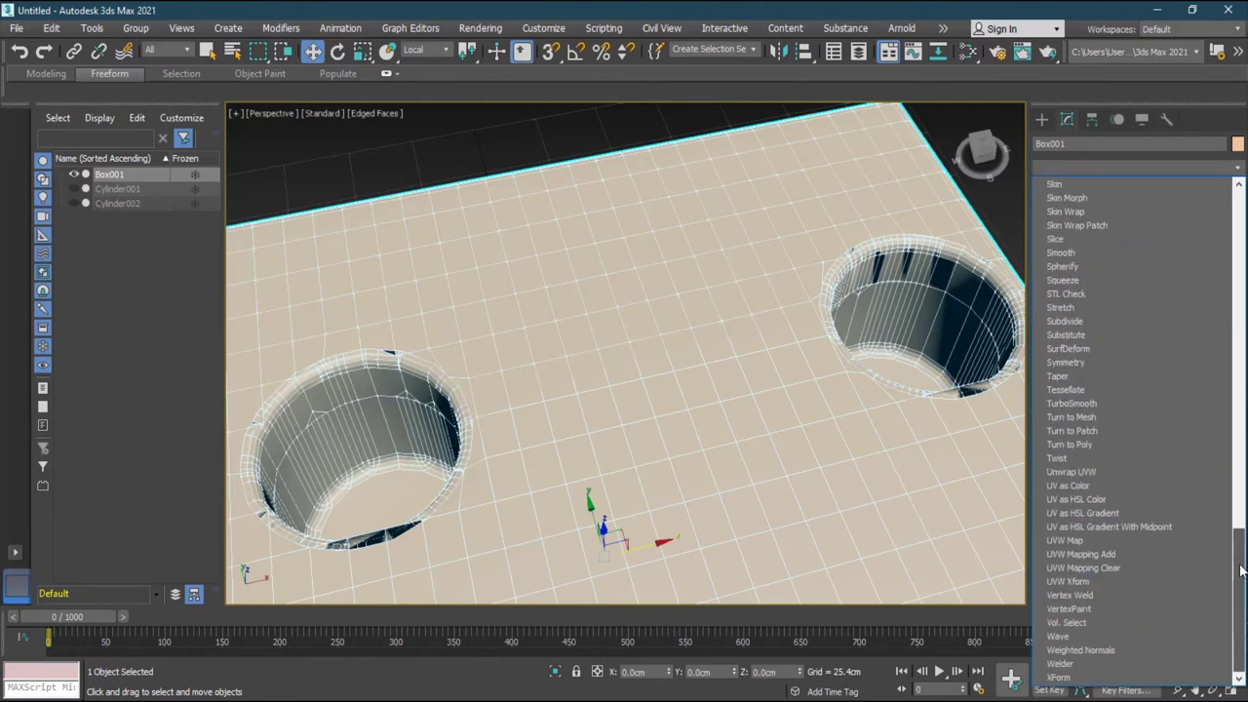
click(1163, 648)
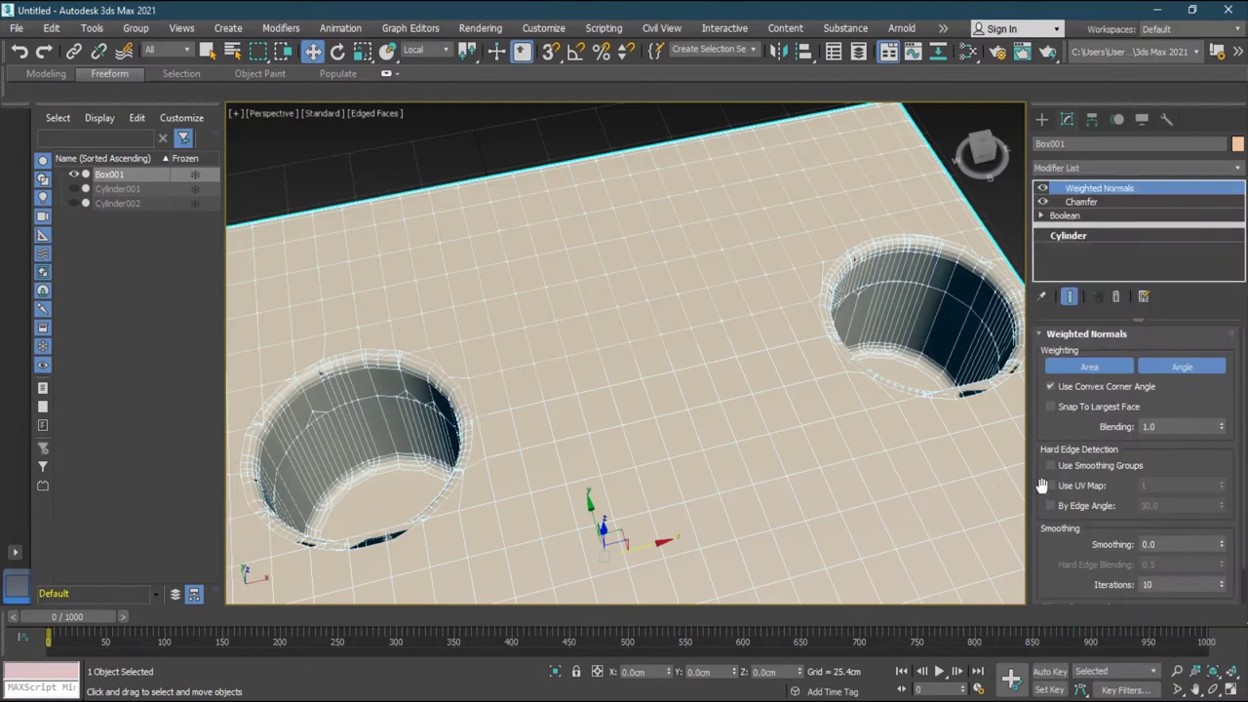
Step: Enable Snap To Largest Face and Use Smoothing Groups in the Weighted Normals modifier
click(1051, 406)
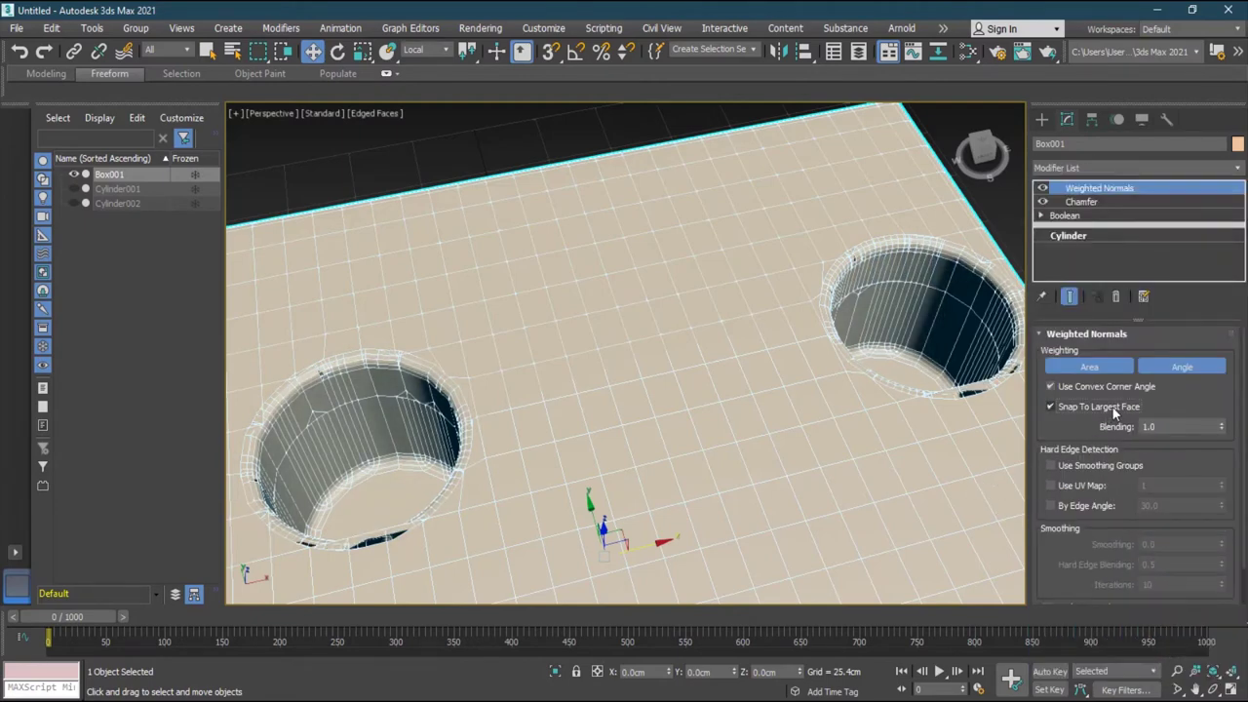
alt+middle_drag(825, 438, 822, 466)
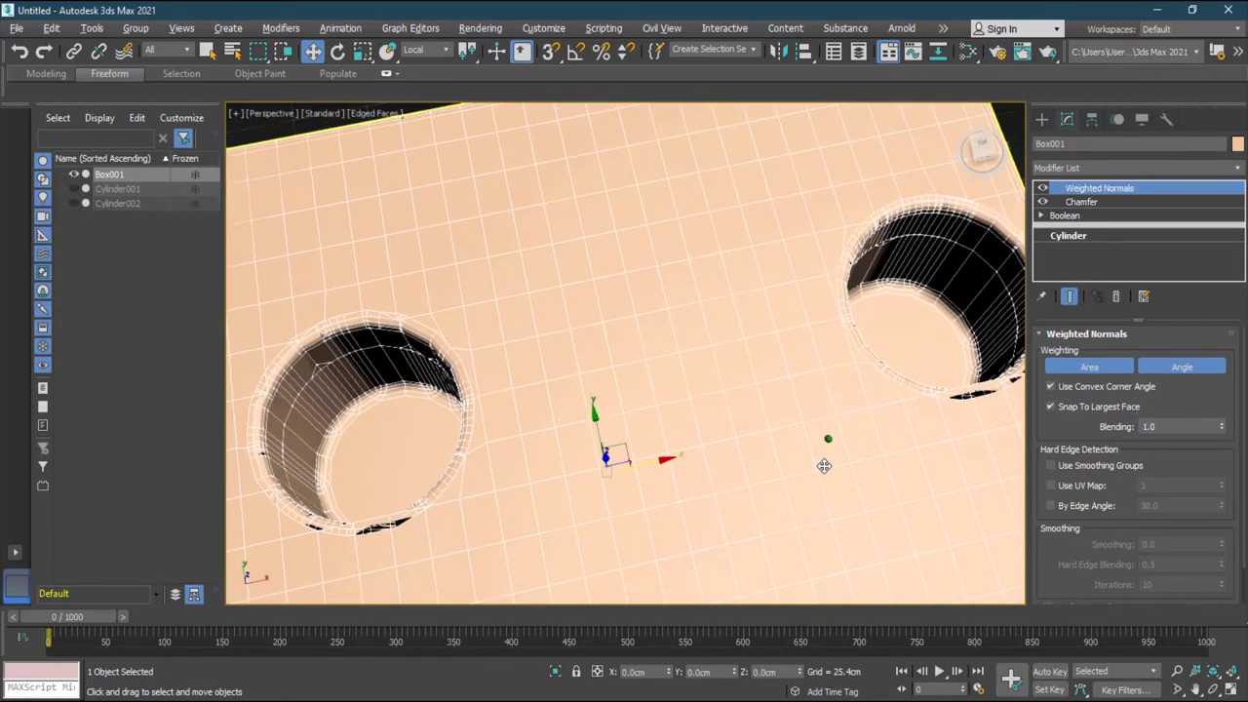
click(1114, 466)
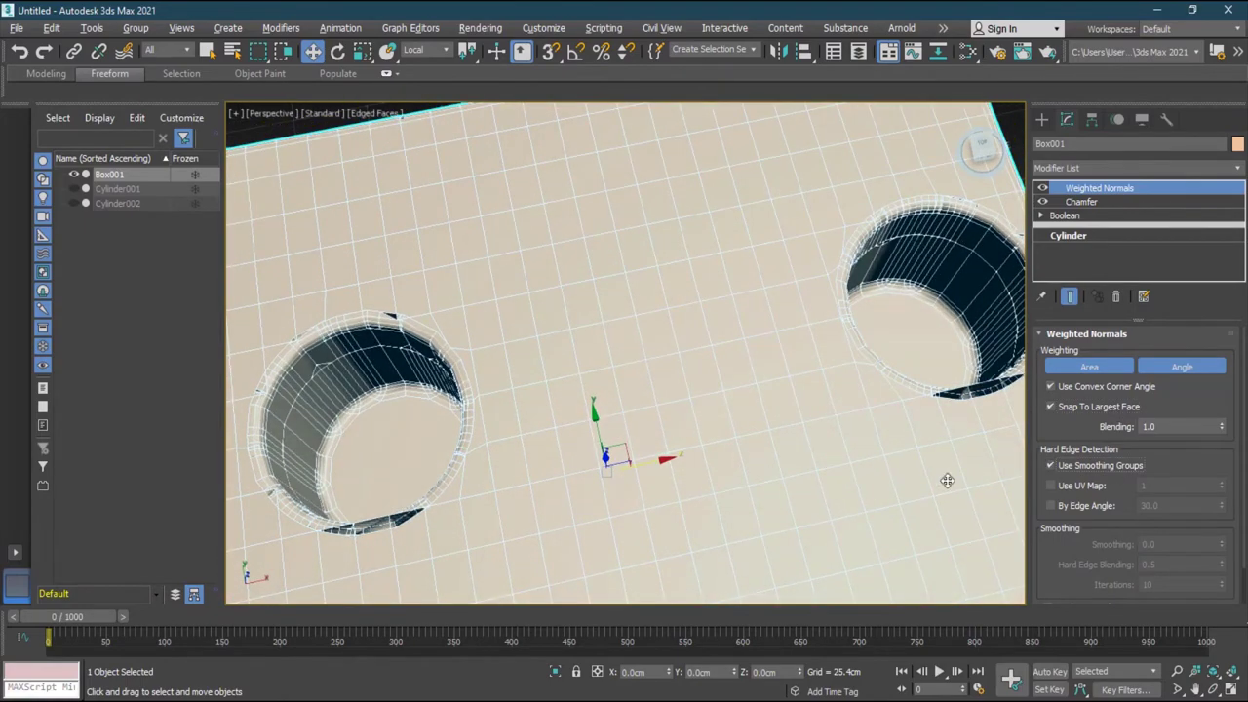
alt+middle_drag(919, 481, 919, 465)
Step: Reduce the chamfer amount to about 2.5 cm, try other segment counts and settle on 2 segments
click(1107, 202)
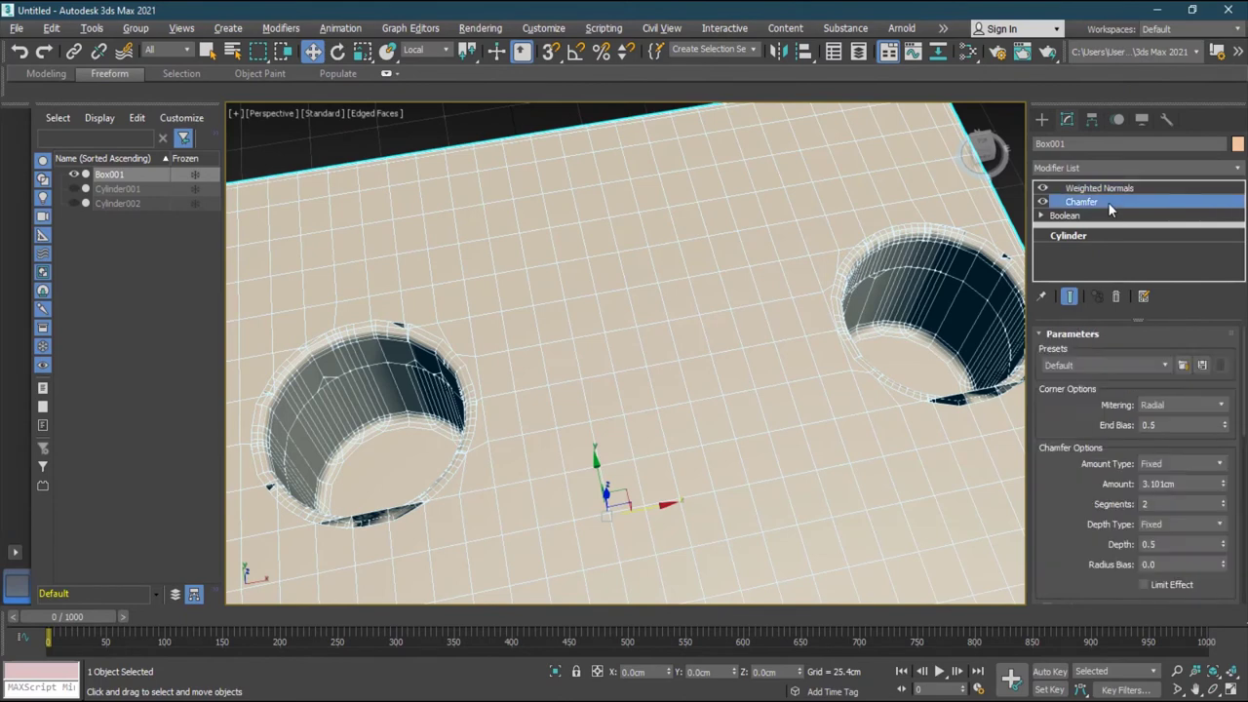
mouse_move(1225, 484)
mouse_down()
mouse_move(1223, 536)
mouse_move(1224, 492)
mouse_up()
click(1223, 501)
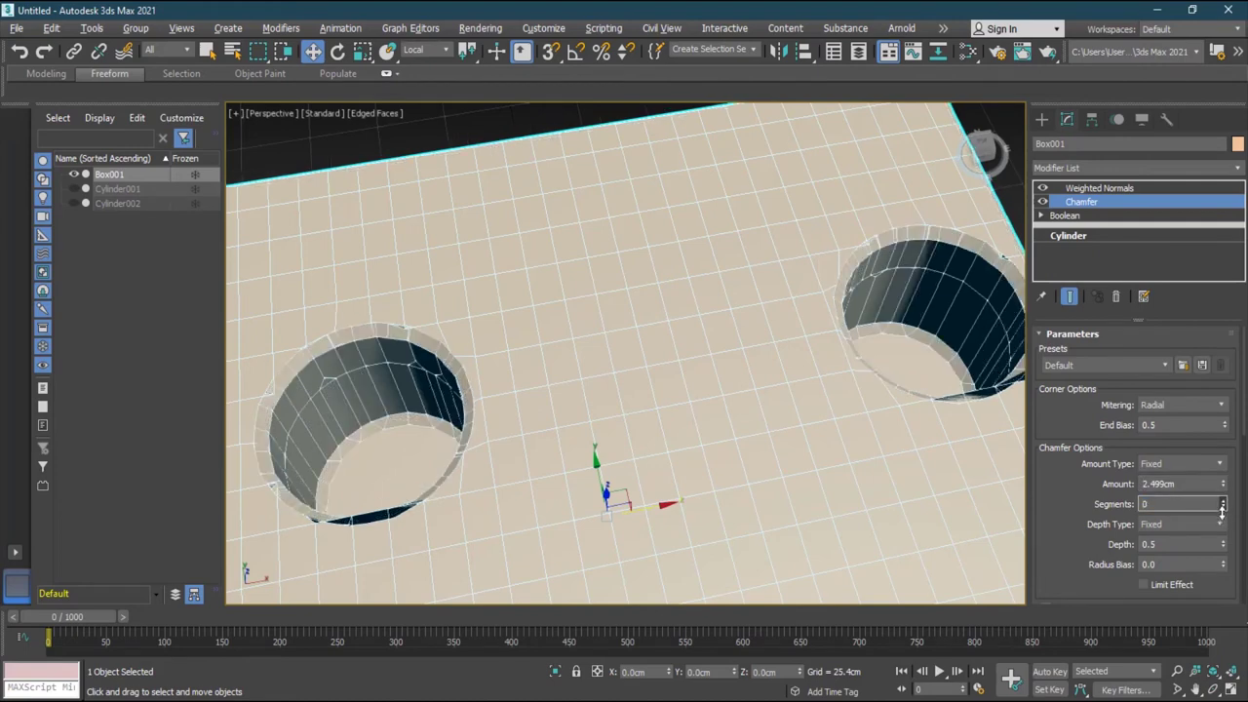
drag(1222, 515, 1222, 516)
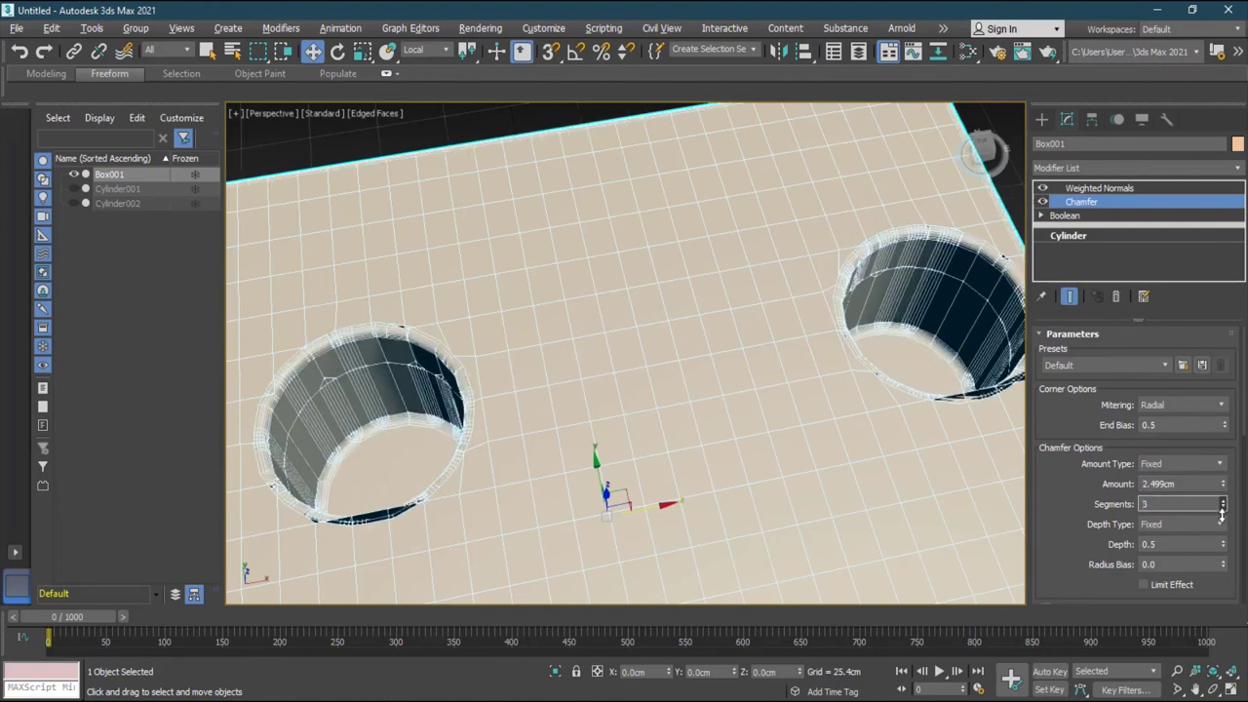
click(1223, 509)
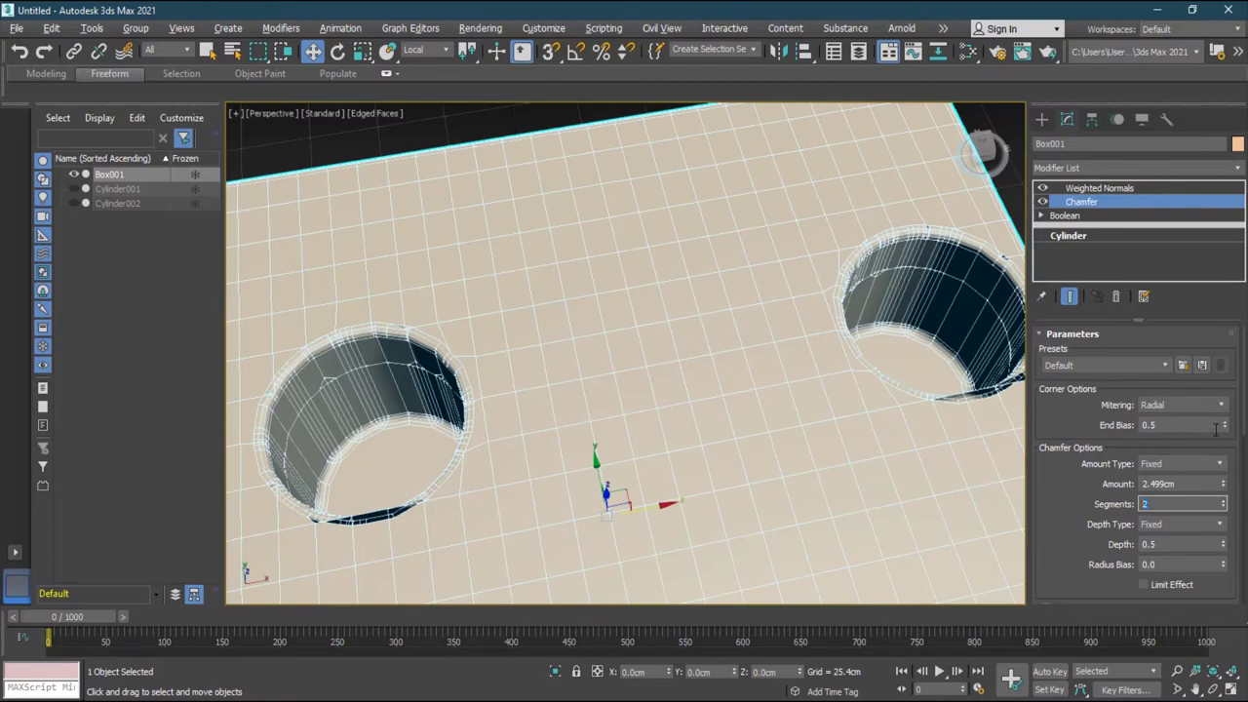
Step: Set the chamfer's End Bias to 0.84, then try the HardEdge preset and return to Default
drag(1226, 423, 1221, 522)
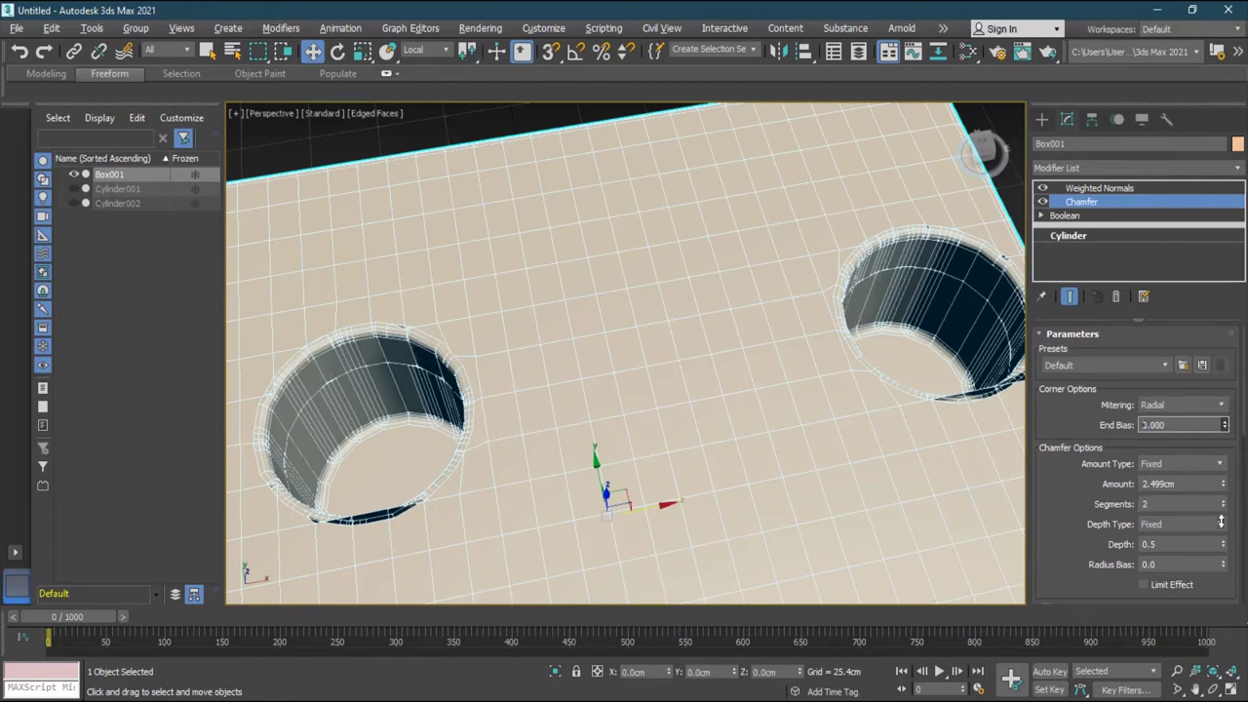
mouse_move(1219, 441)
mouse_down()
mouse_move(1220, 407)
mouse_move(1223, 421)
mouse_up()
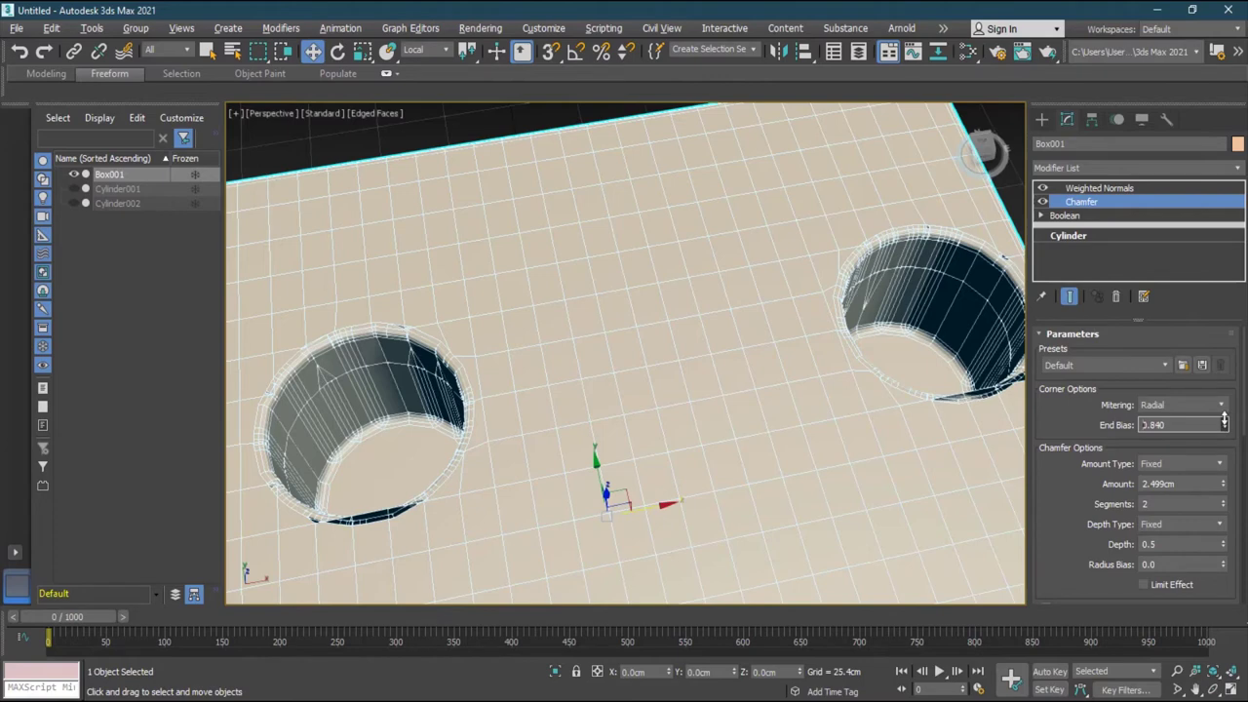
click(1121, 365)
click(1121, 396)
click(1119, 368)
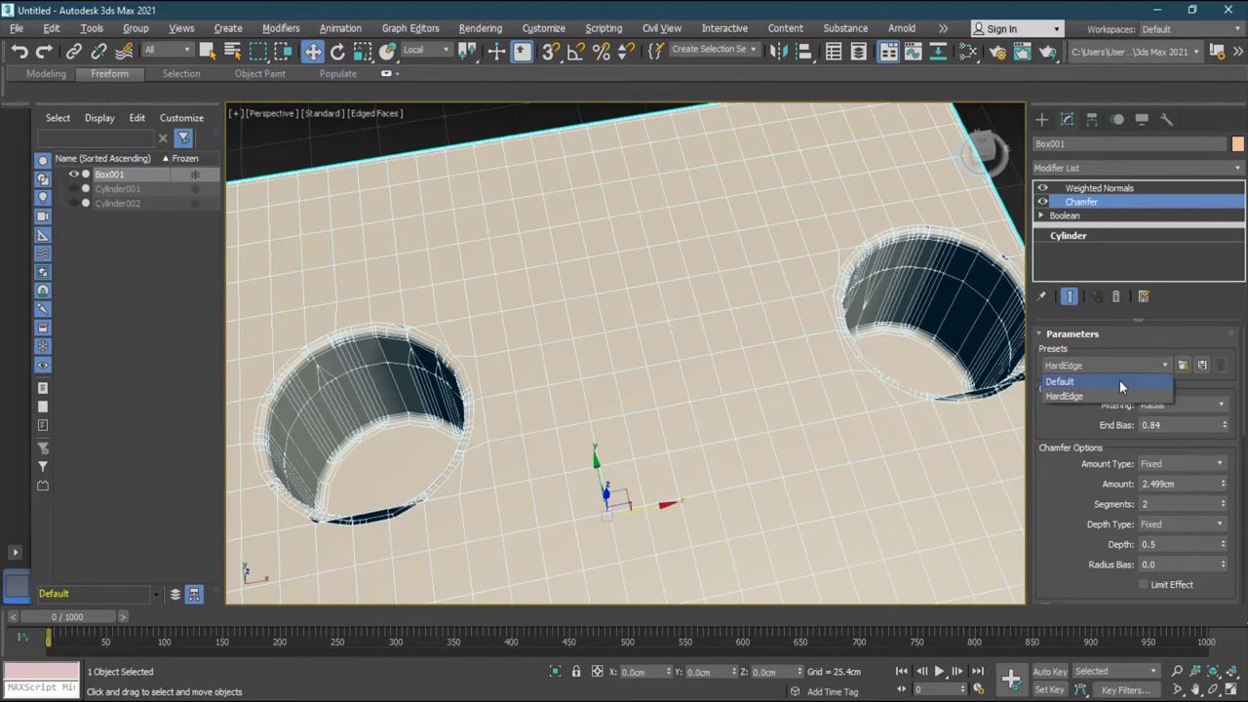
click(1120, 392)
Step: Try the Quad, Tri, Uniform and Patch mitering types on the chamfer and return to Radial
click(1180, 404)
click(1182, 423)
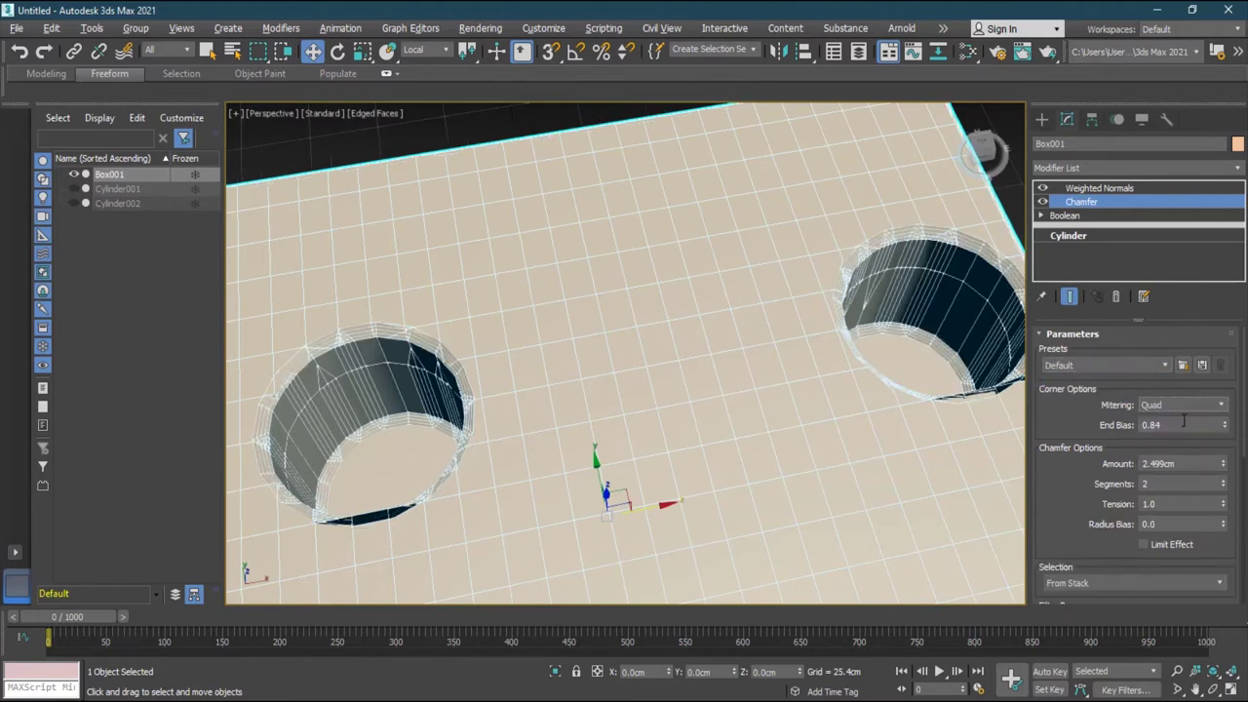
click(1182, 402)
click(1181, 436)
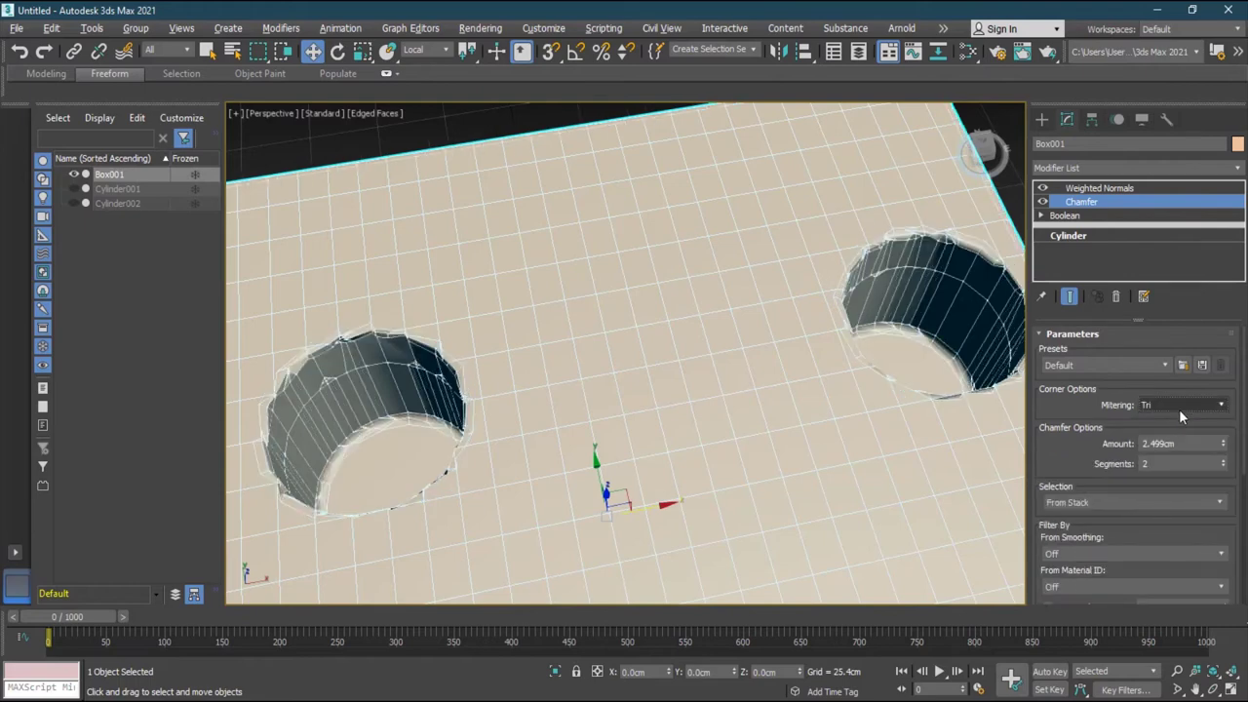
click(1179, 407)
click(1180, 451)
click(1177, 408)
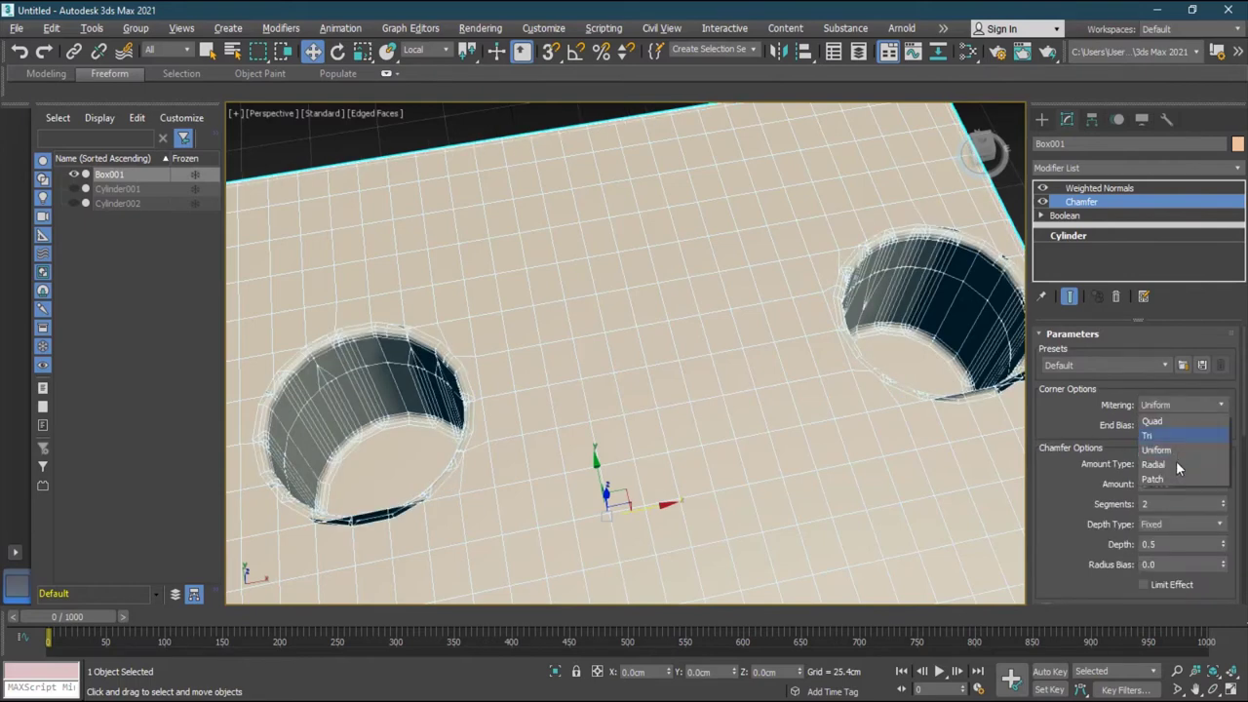
click(1176, 463)
click(1177, 405)
click(1176, 479)
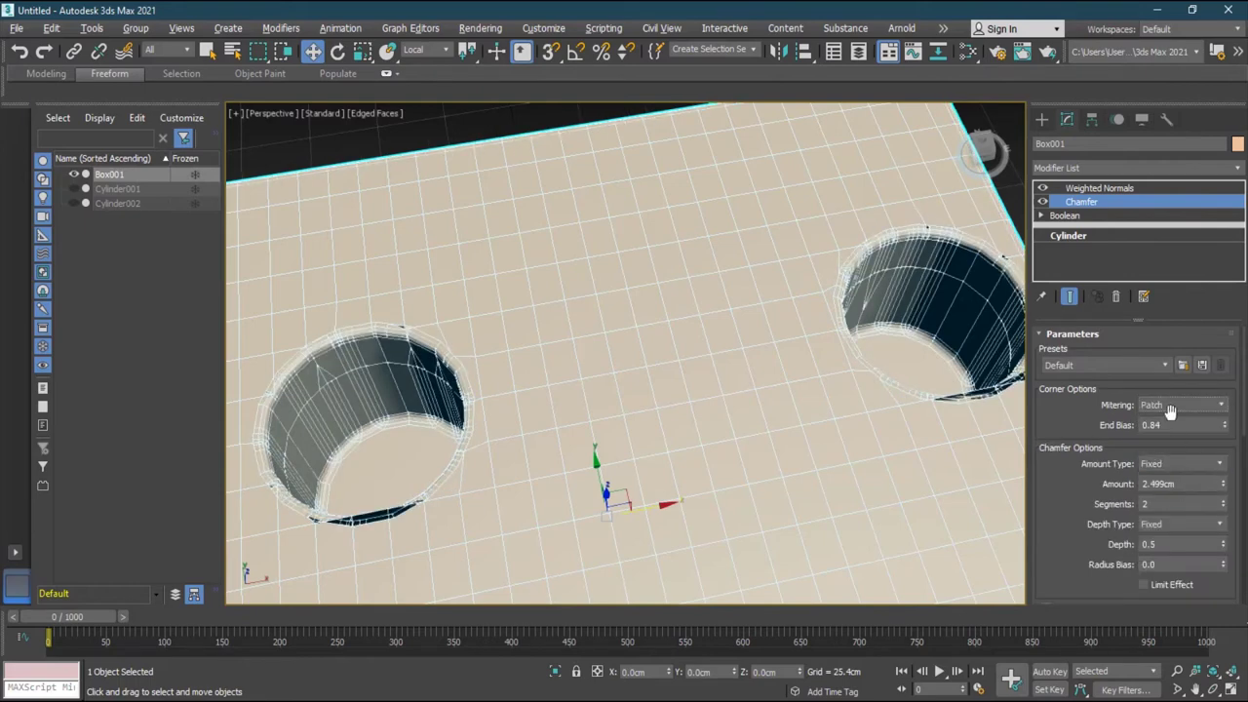
click(1178, 405)
click(1170, 464)
Step: Try the By Weight, By Crease Weight and Legacy amount types on the chamfer and return to Fixed
click(1179, 464)
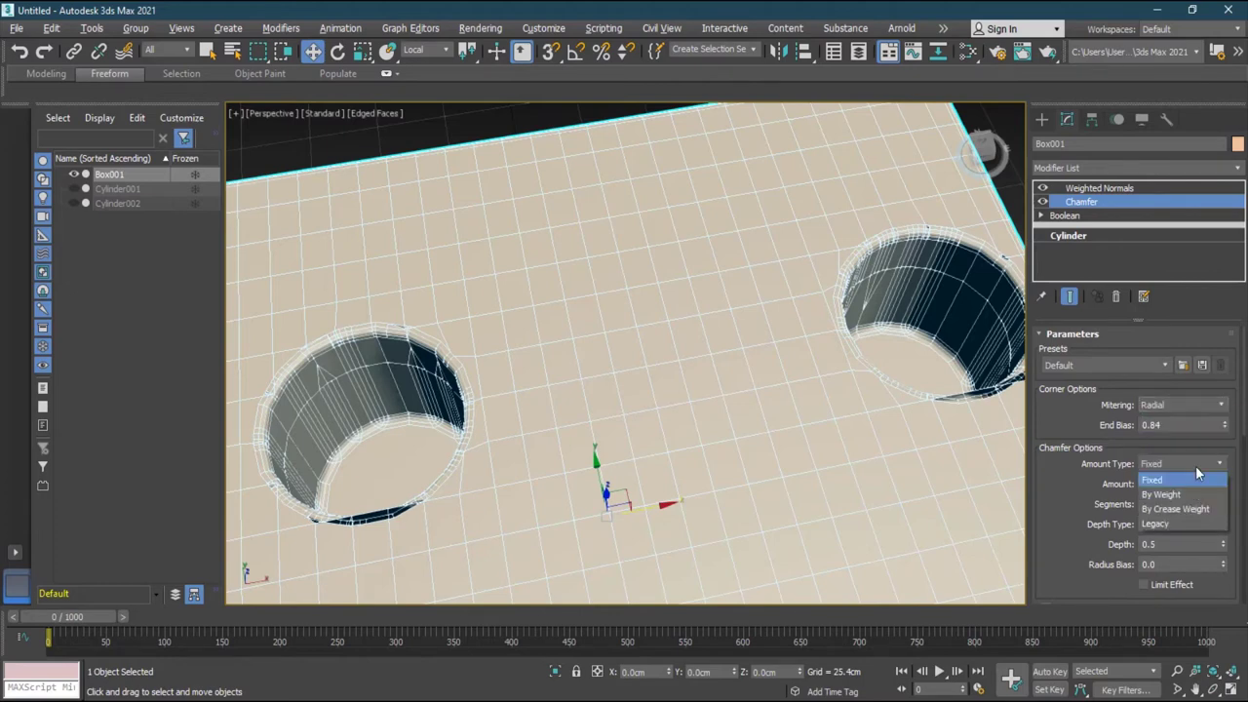
click(1190, 491)
click(1184, 464)
click(1175, 508)
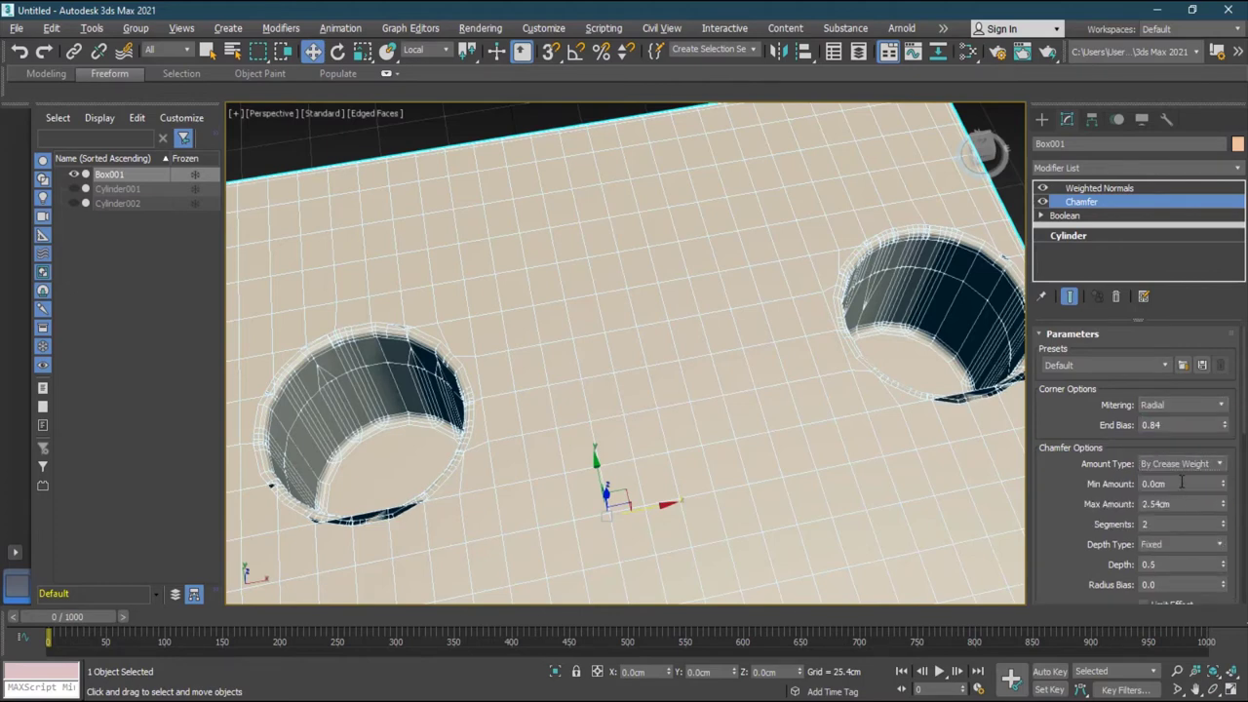
click(1179, 465)
click(1172, 464)
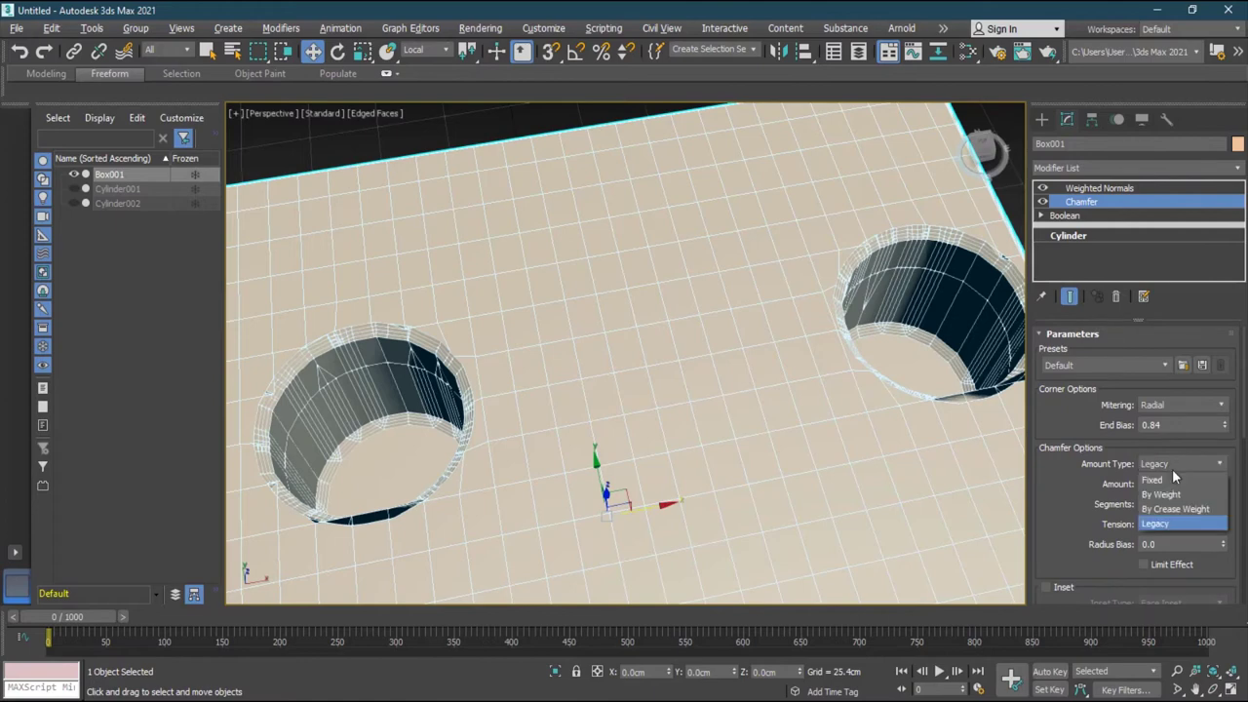
click(1172, 476)
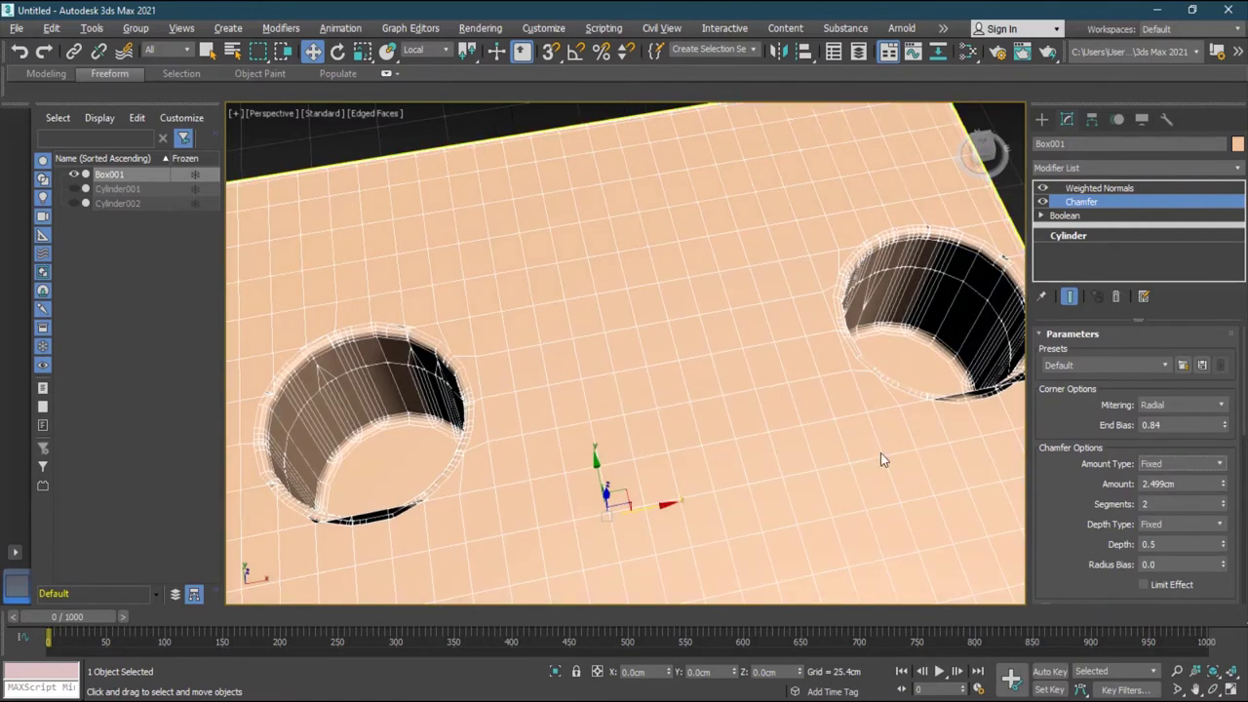
Step: Switch off the Weighted Normals modifier to compare the shading around one of the holes
right_click(908, 446)
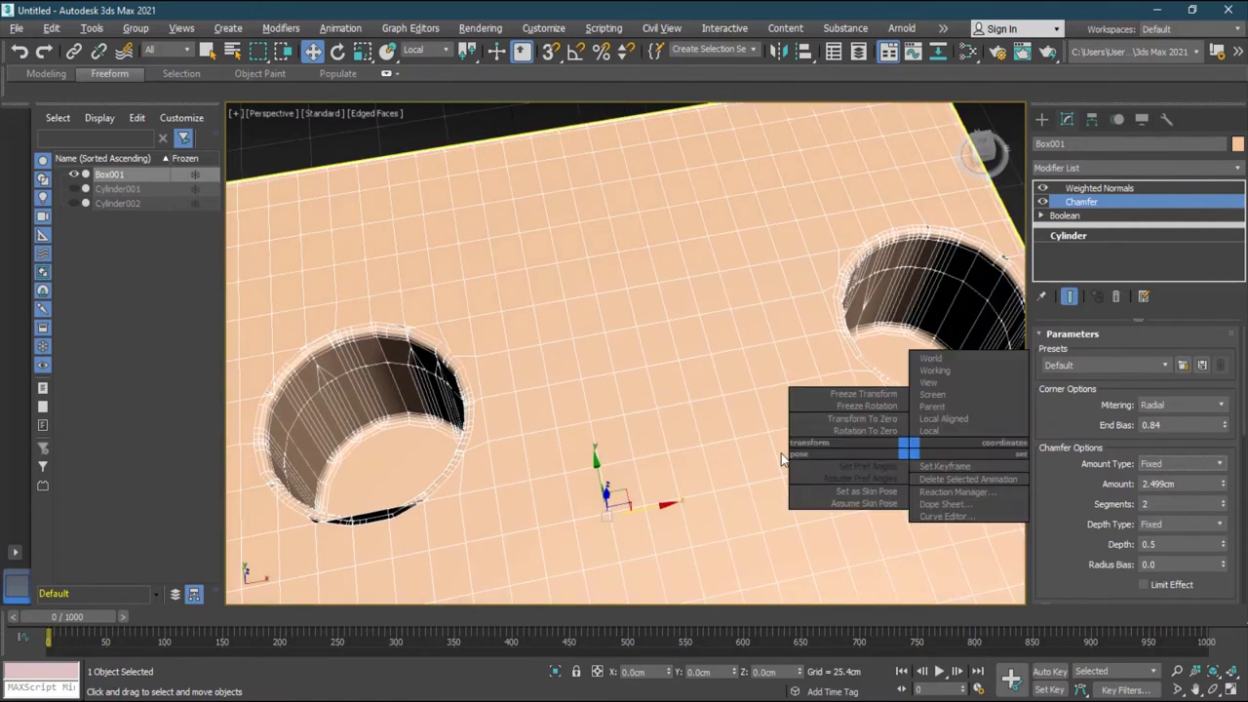
click(703, 376)
scroll(721, 388, down, 3)
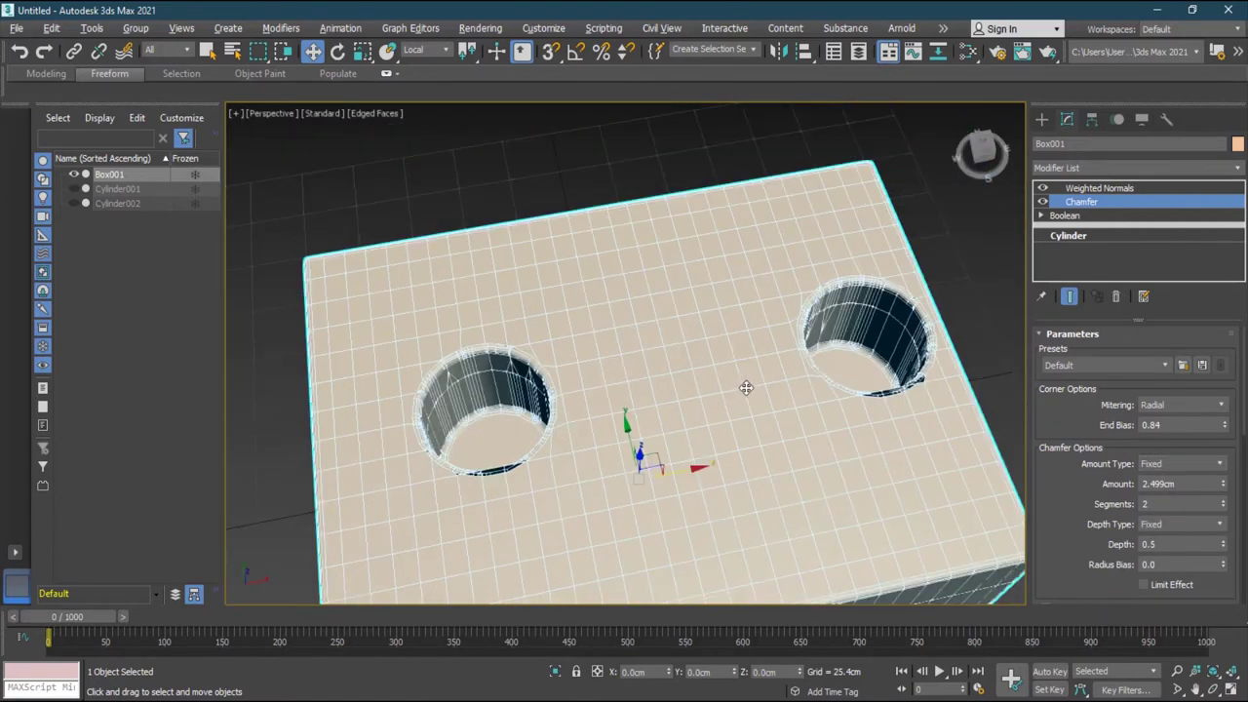
mouse_move(298, 526)
middle_down()
mouse_move(438, 476)
mouse_move(538, 293)
mouse_move(688, 434)
mouse_move(677, 308)
middle_up()
middle_drag(897, 280, 872, 455)
scroll(815, 364, up, 4)
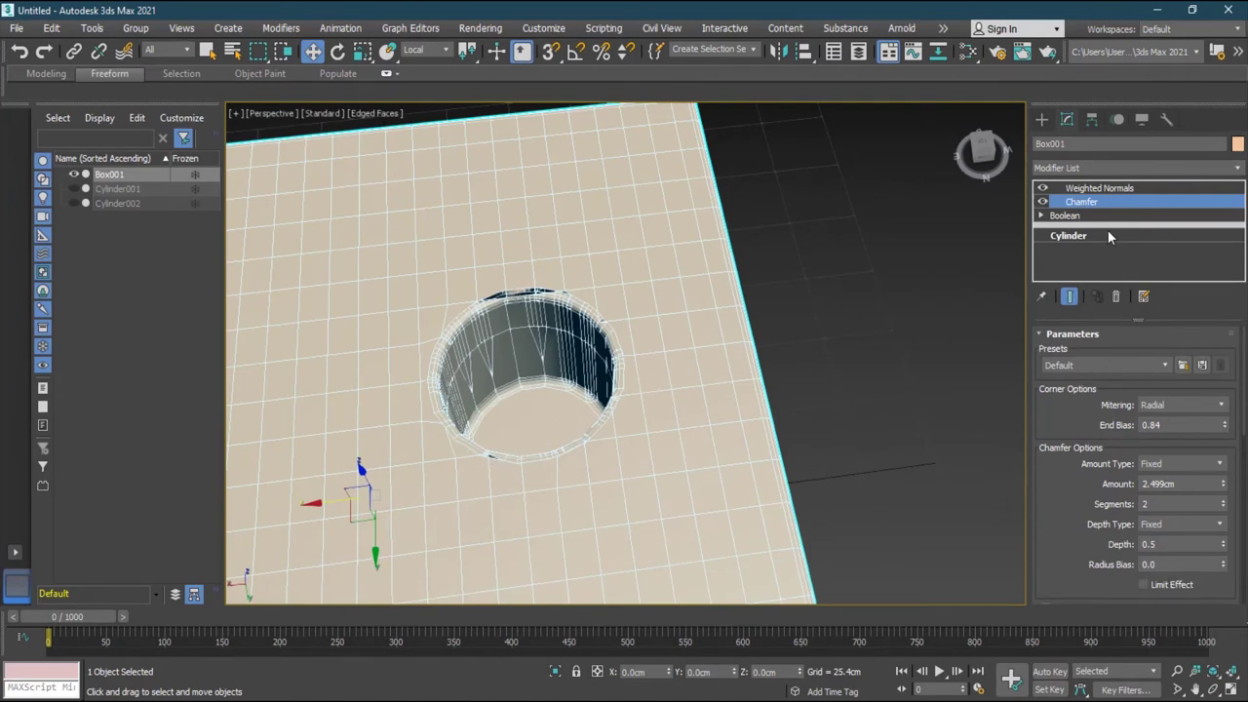
click(1100, 188)
click(1042, 188)
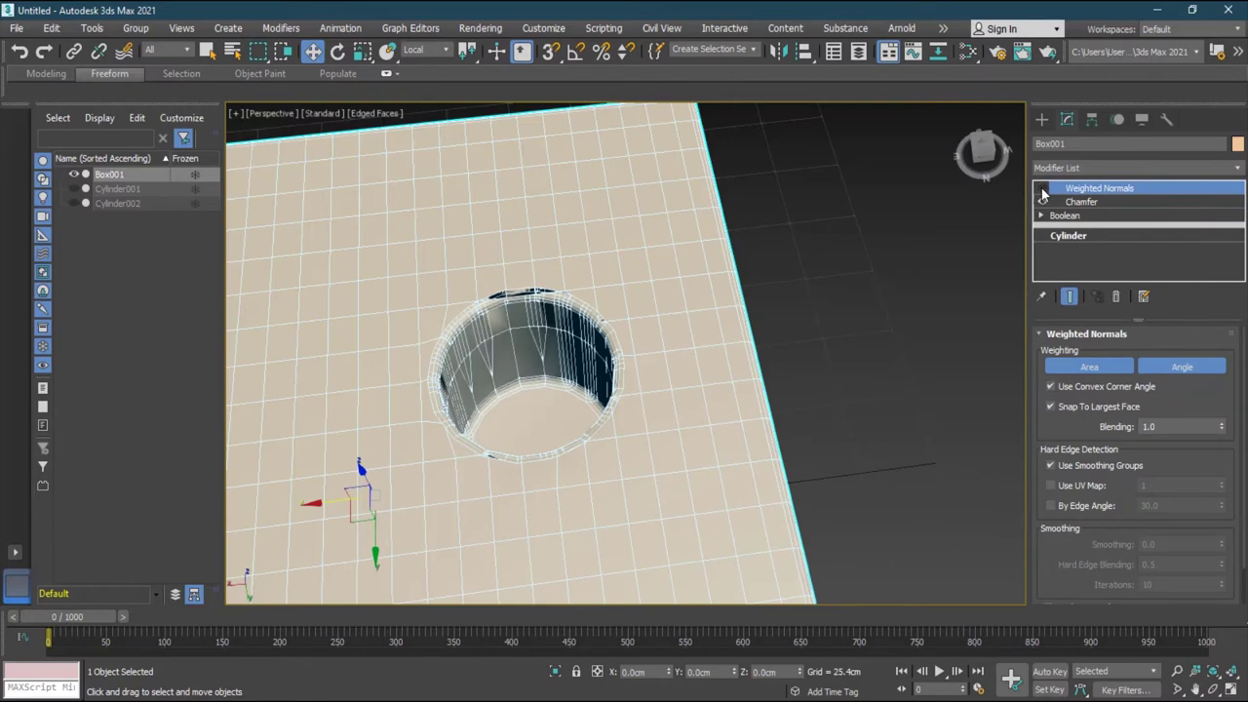
Step: Toggle the Weighted Normals modifier off and back on to compare the shading around the hole
click(1042, 188)
click(1043, 188)
click(1042, 188)
click(1042, 188)
click(1042, 188)
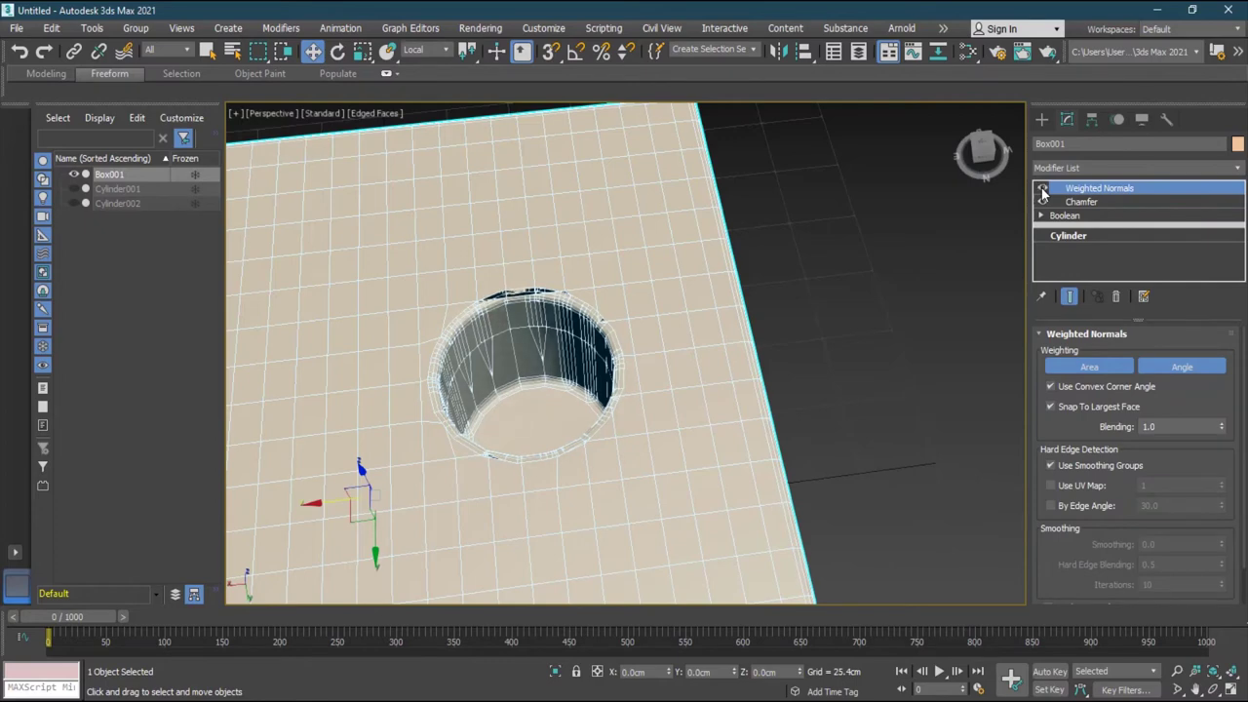
Step: Try the Use UV Map, By Edge Angle, Snap To Largest Face and Use Convex Corner Angle options of Weighted Normals, restoring each setting
click(1096, 484)
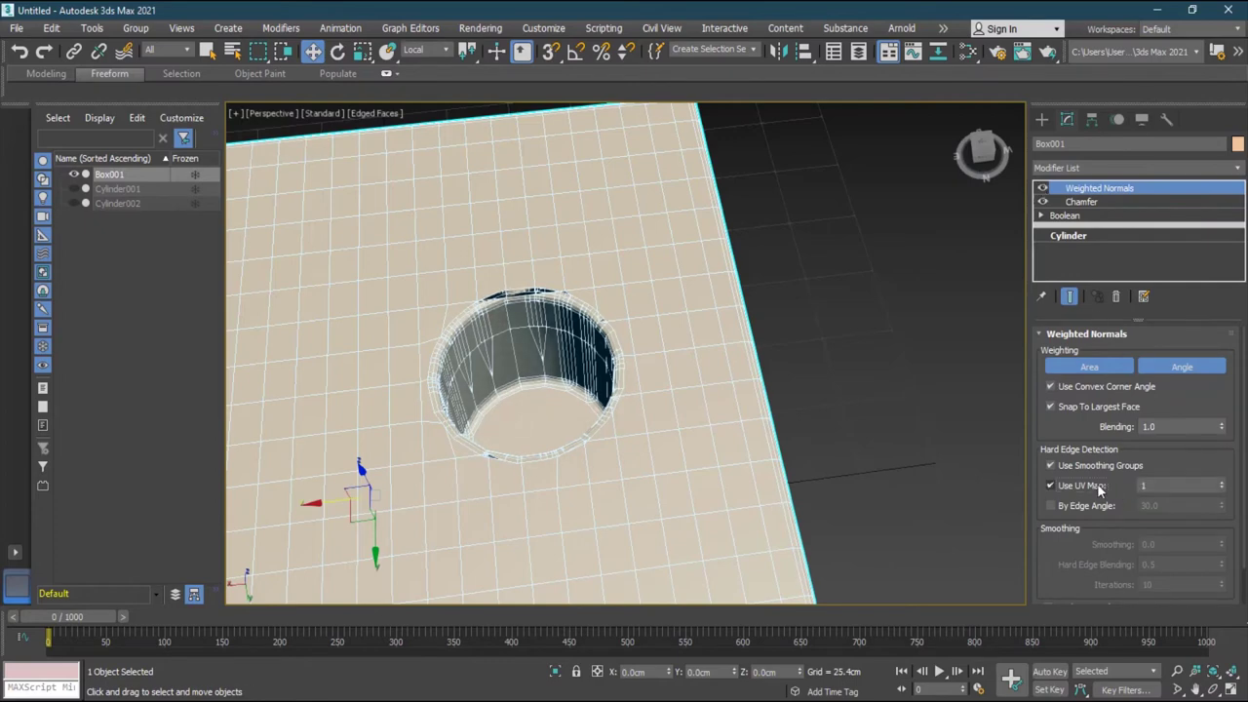
click(1097, 485)
click(1097, 503)
click(1097, 503)
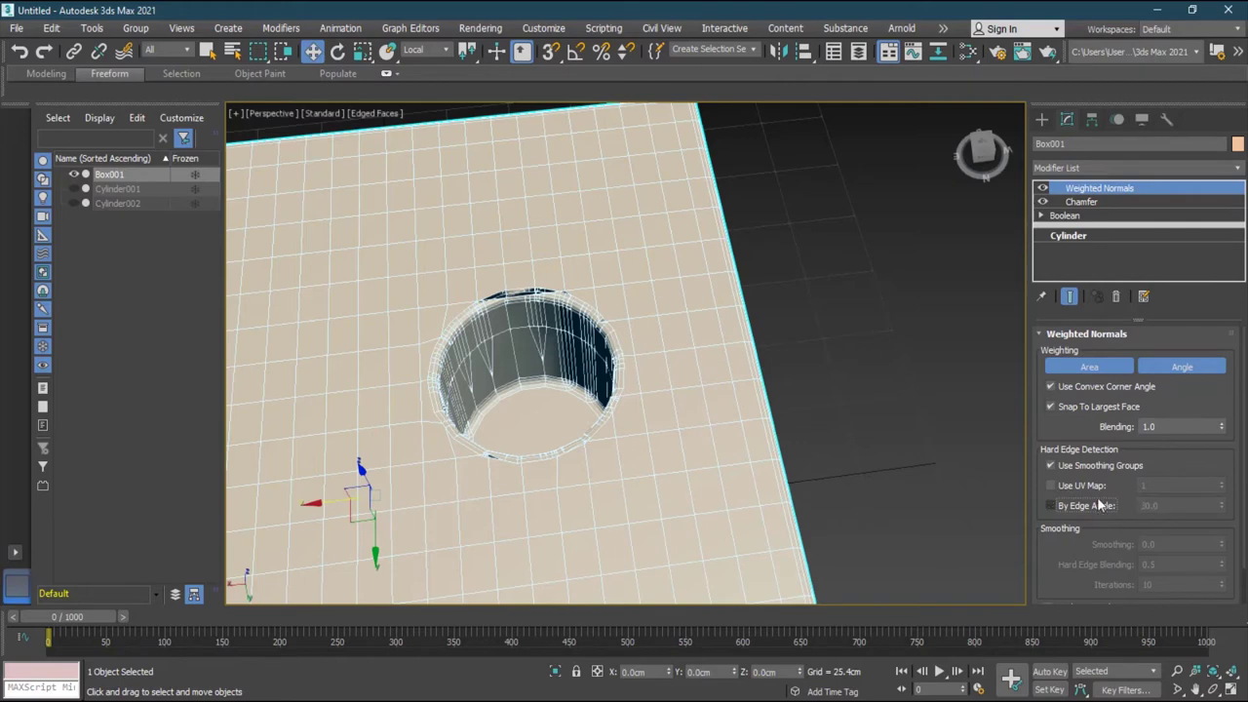
click(1094, 406)
click(1094, 406)
click(1094, 388)
scroll(1190, 439, down, 1)
scroll(1189, 444, up, 1)
scroll(1092, 493, down, 2)
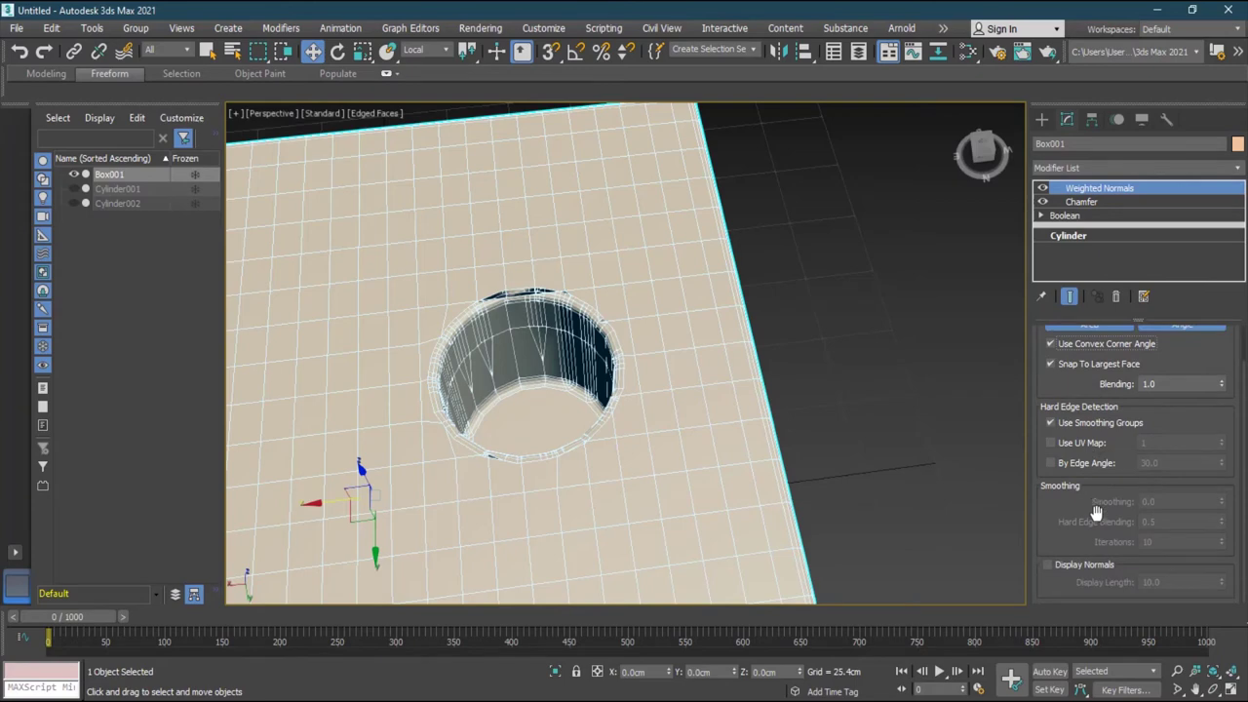
click(1082, 444)
click(1089, 446)
scroll(1089, 446, up, 1)
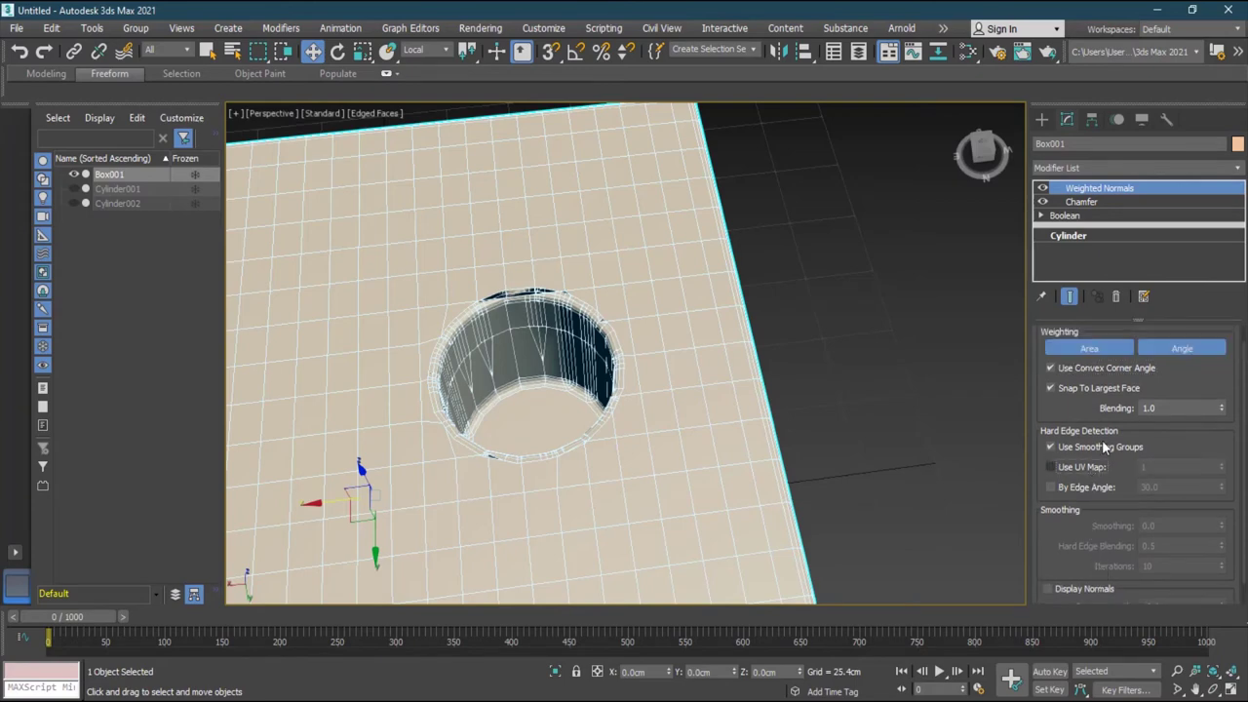
scroll(1105, 447, up, 1)
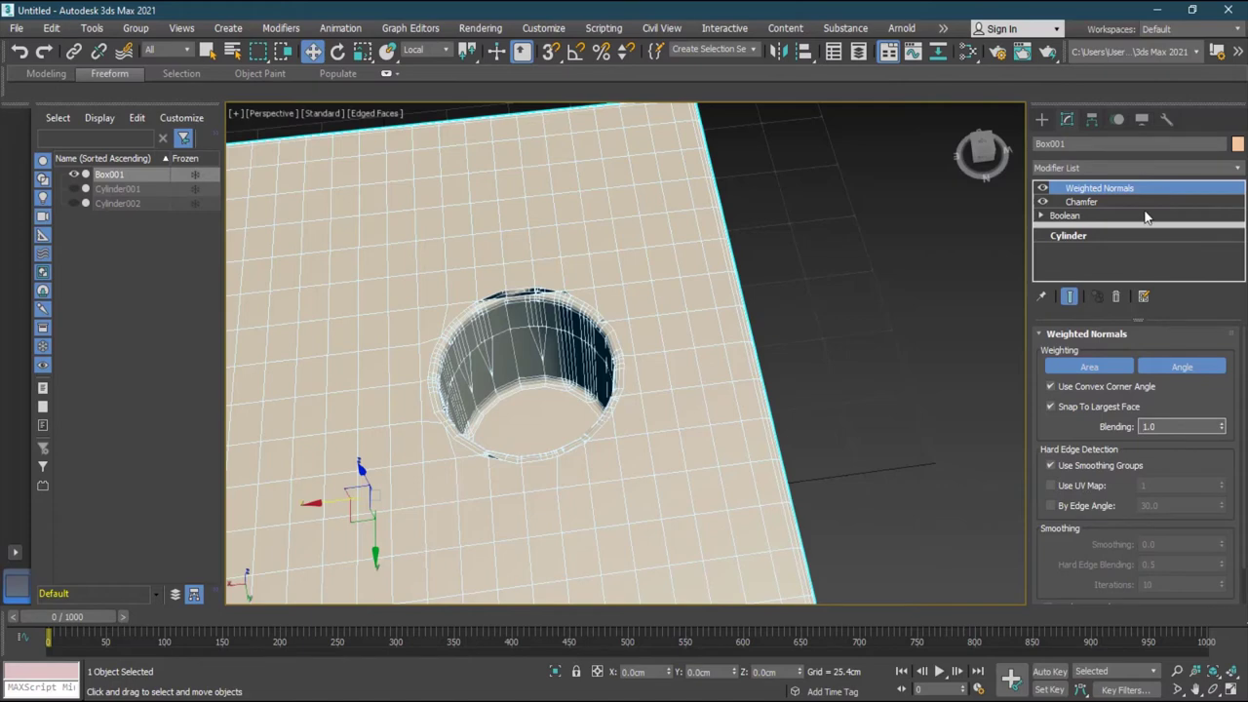
scroll(1099, 458, down, 2)
scroll(1100, 459, up, 2)
scroll(704, 407, down, 6)
scroll(564, 407, up, 2)
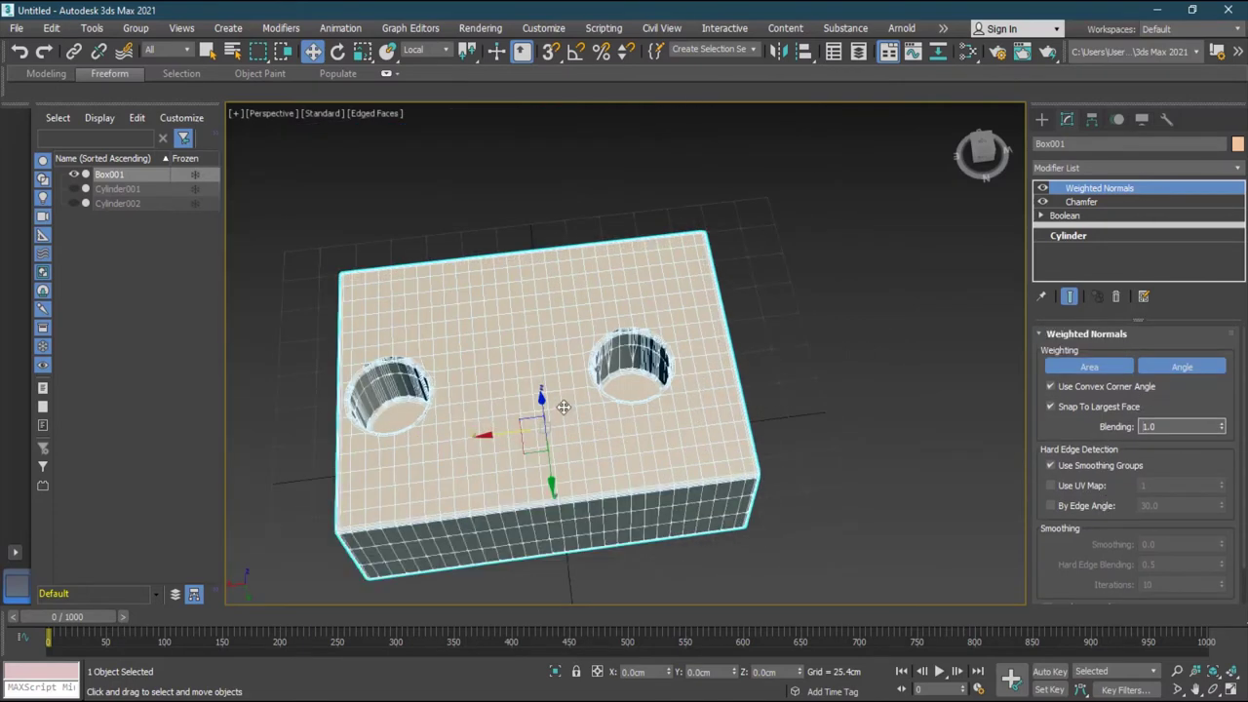
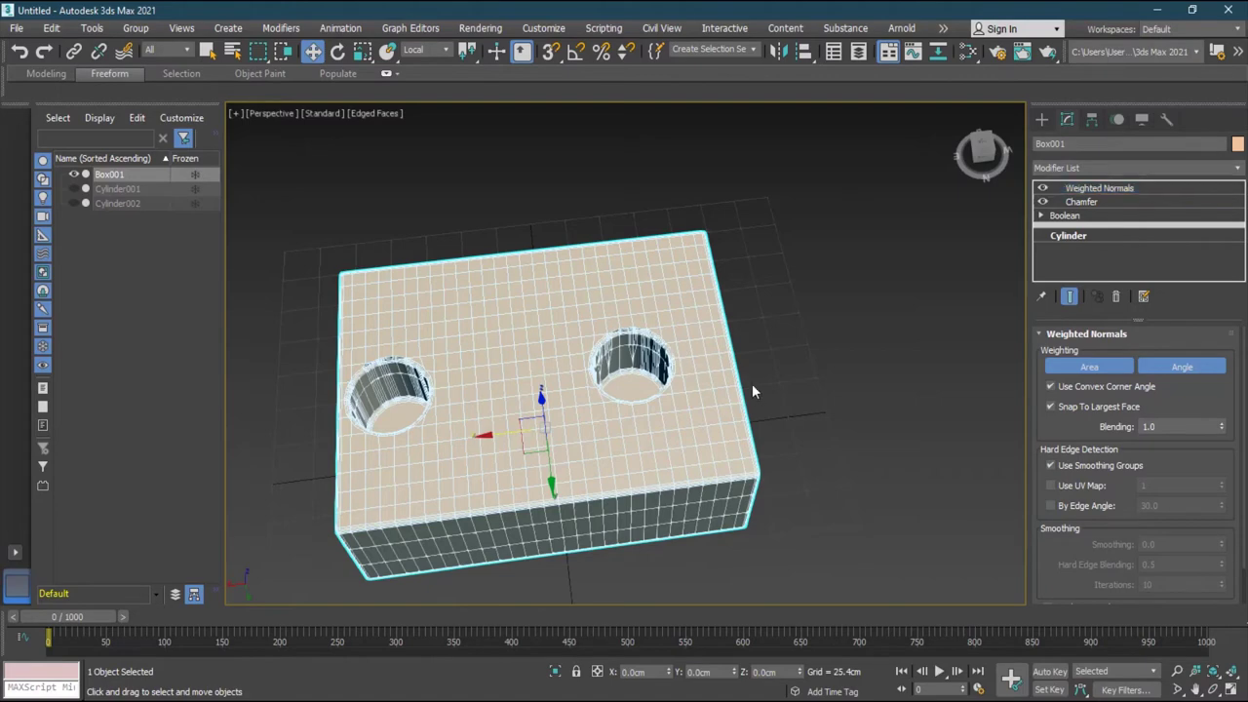
Step: Undo the recent modifier setting changes on the box with the two holes
click(837, 362)
key(ctrl+z)
key(ctrl+z)
key(ctrl+z)
key(ctrl+z)
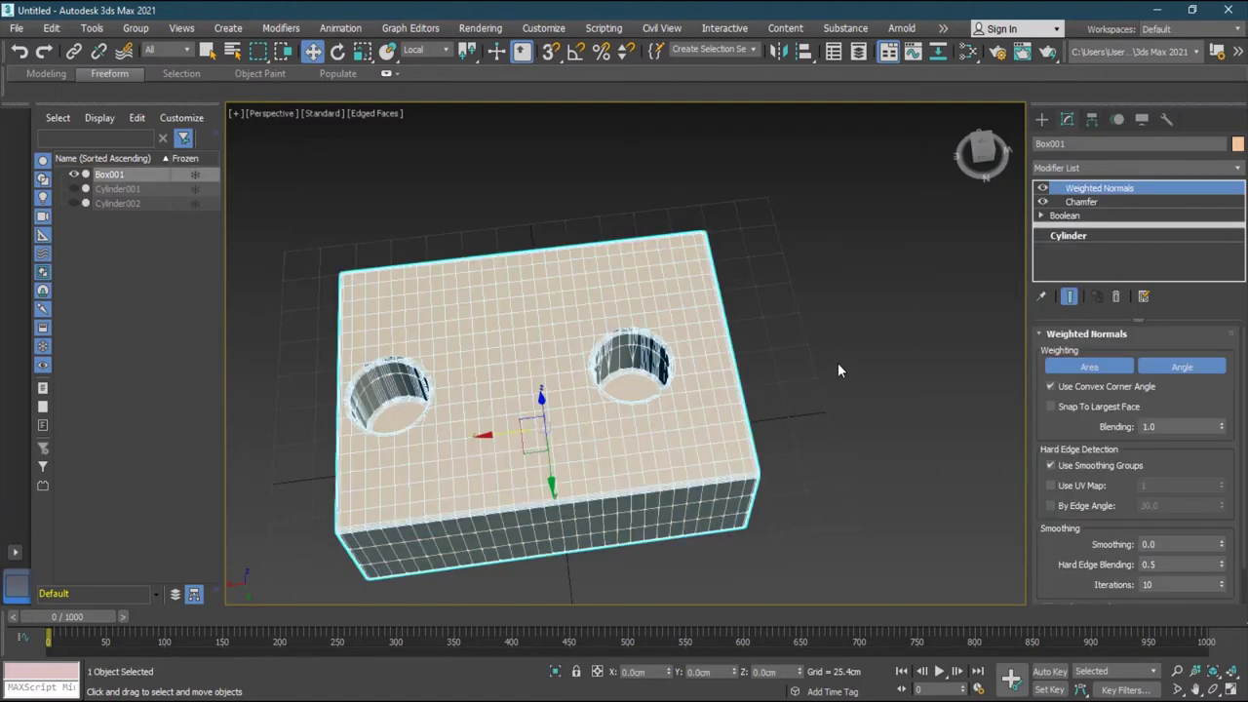
click(27, 56)
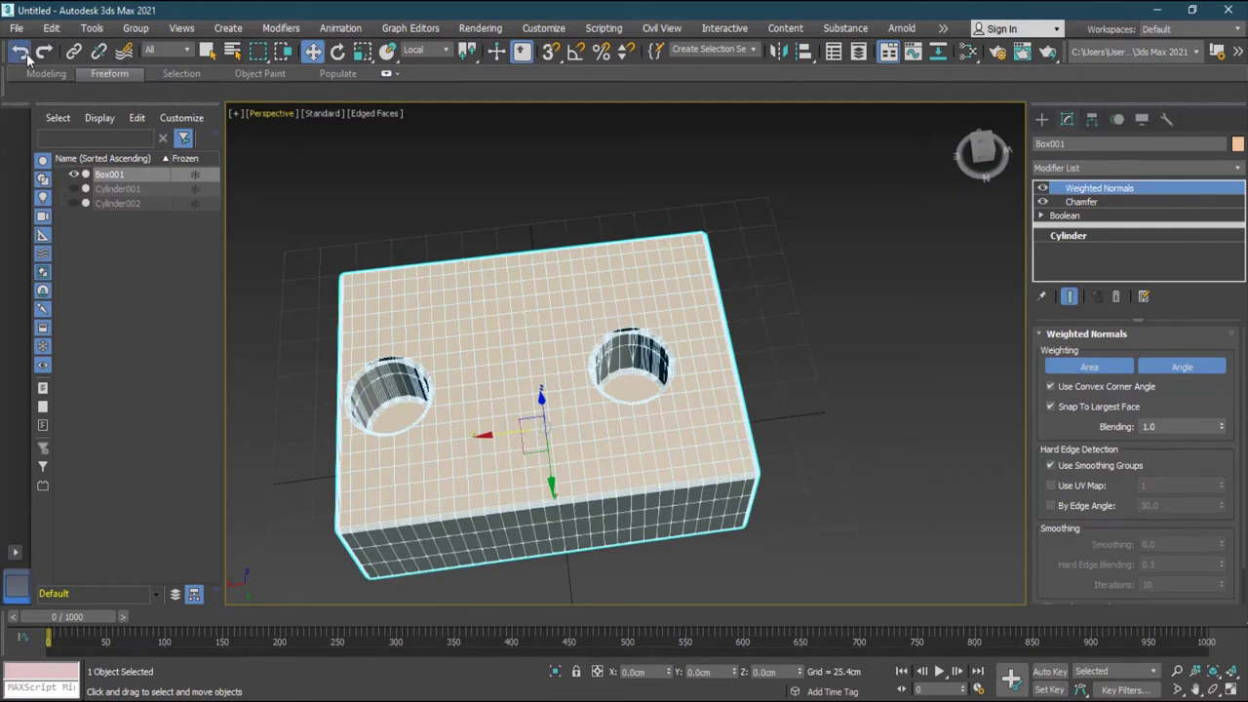
click(27, 56)
click(27, 55)
click(27, 57)
click(27, 56)
click(26, 56)
click(26, 57)
click(27, 56)
click(27, 56)
click(26, 56)
click(27, 57)
Step: Delete the Weighted Normals and Chamfer modifiers from the box's stack, keeping the Boolean
right_click(1105, 204)
click(1109, 212)
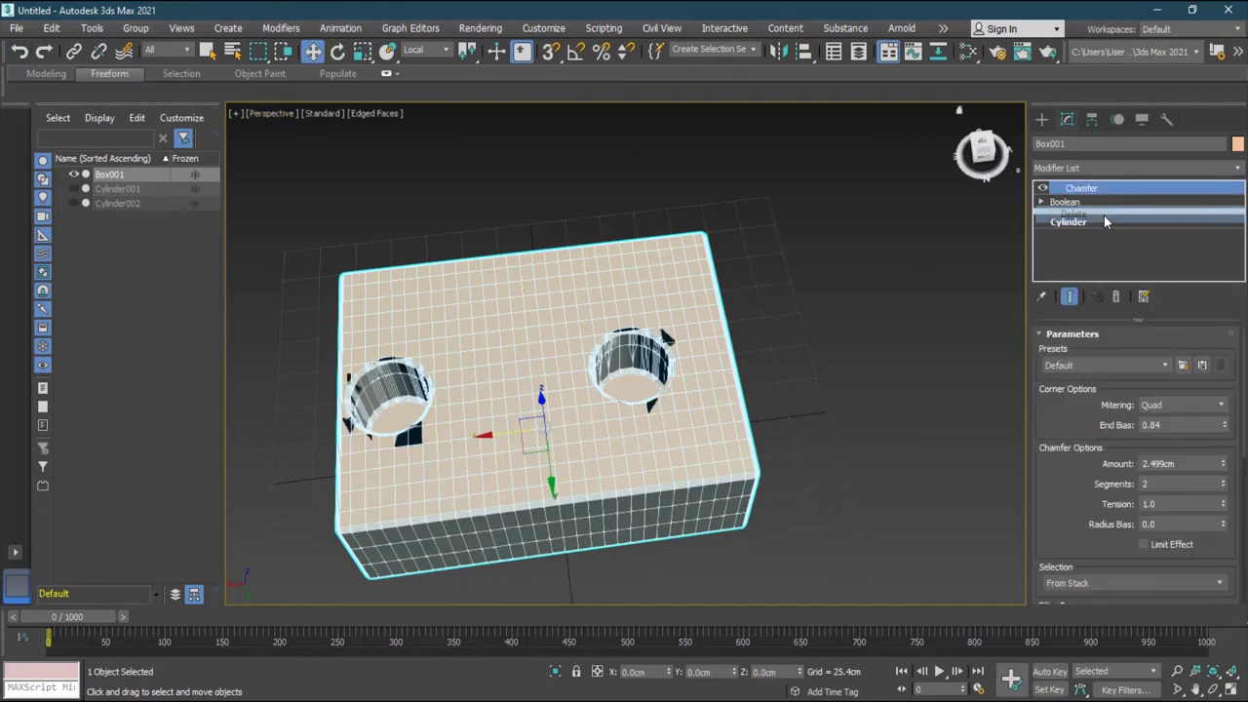
right_click(1100, 195)
click(1096, 215)
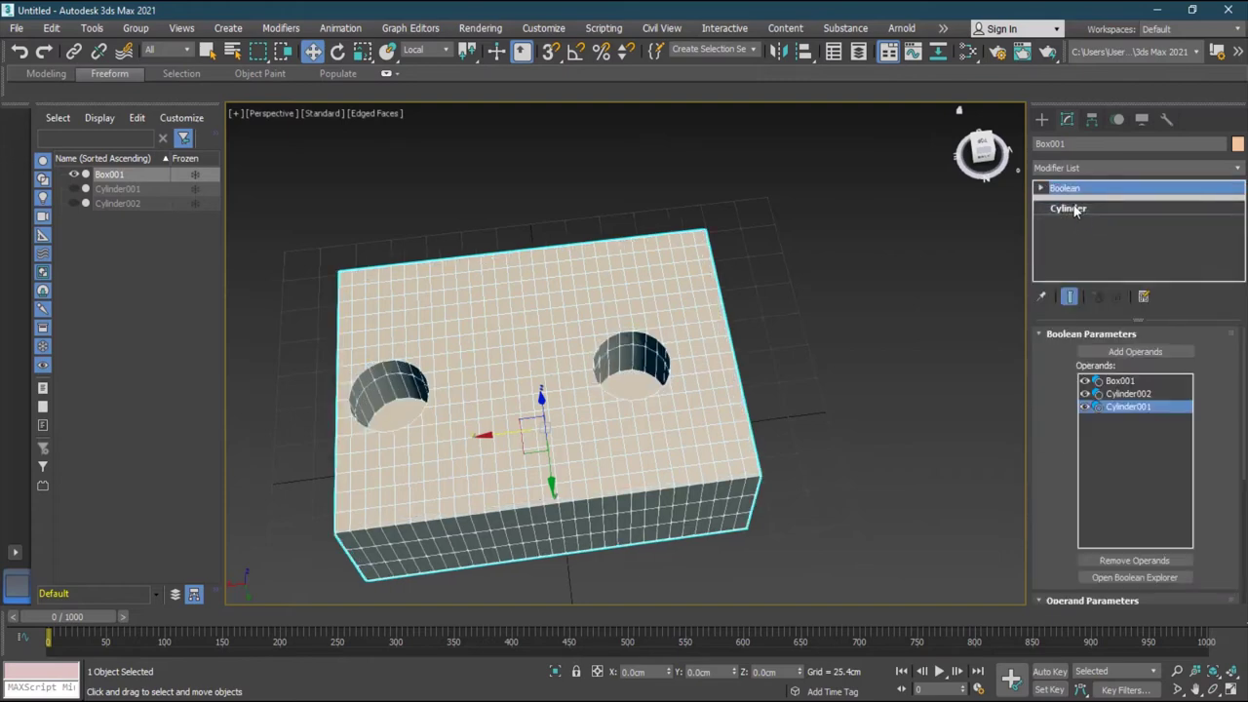
Step: Set the height segments of the Boolean's Cylinder001 operand to 15 and return to the Boolean level
click(1072, 208)
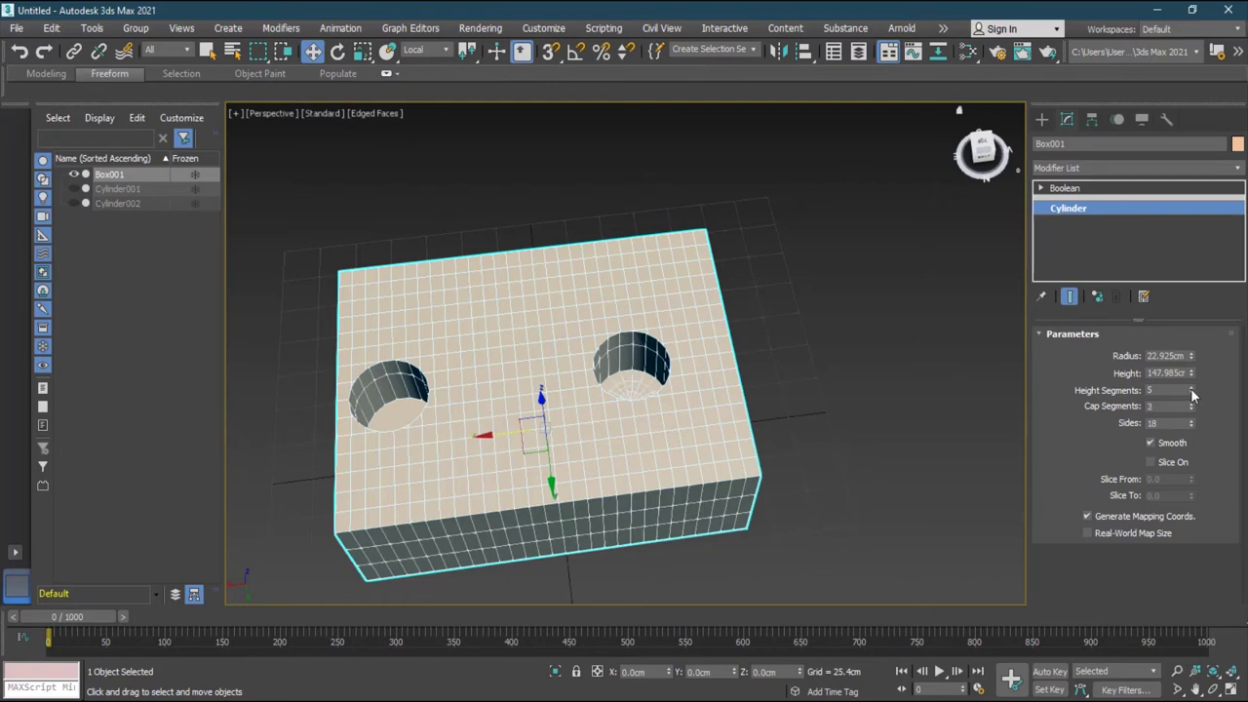
drag(1192, 388, 1193, 392)
click(1086, 191)
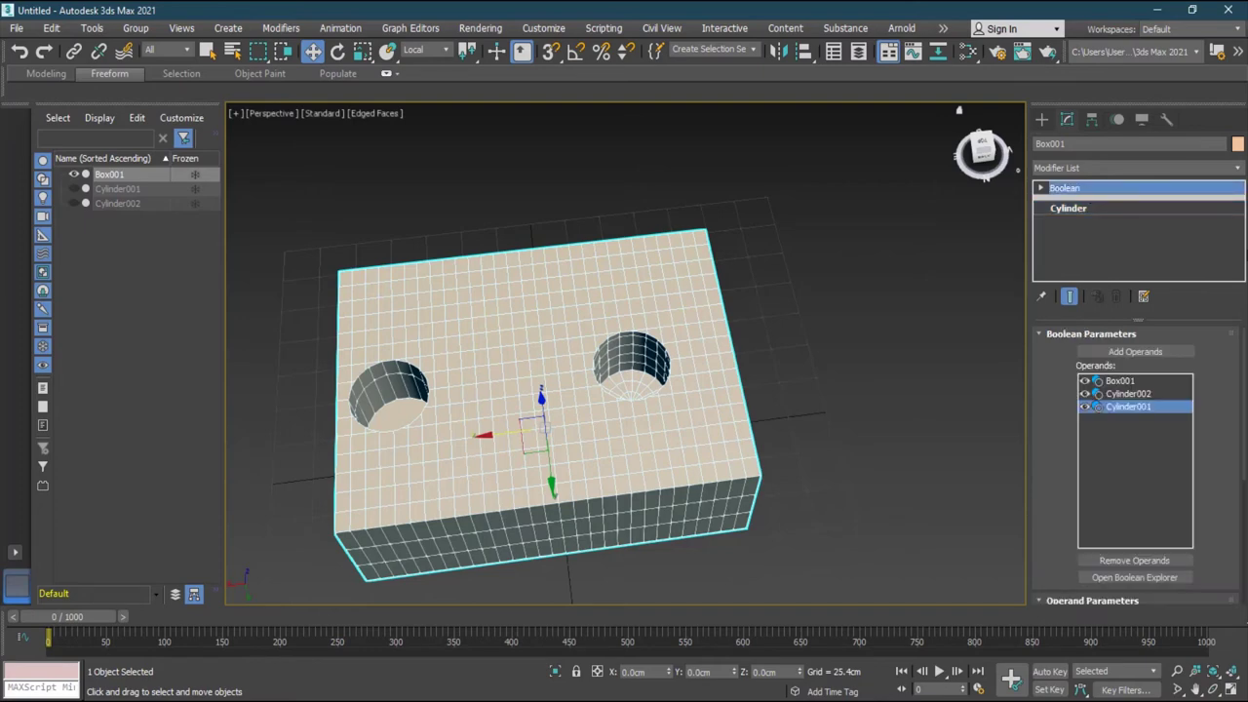
click(1238, 170)
scroll(1131, 420, down, 10)
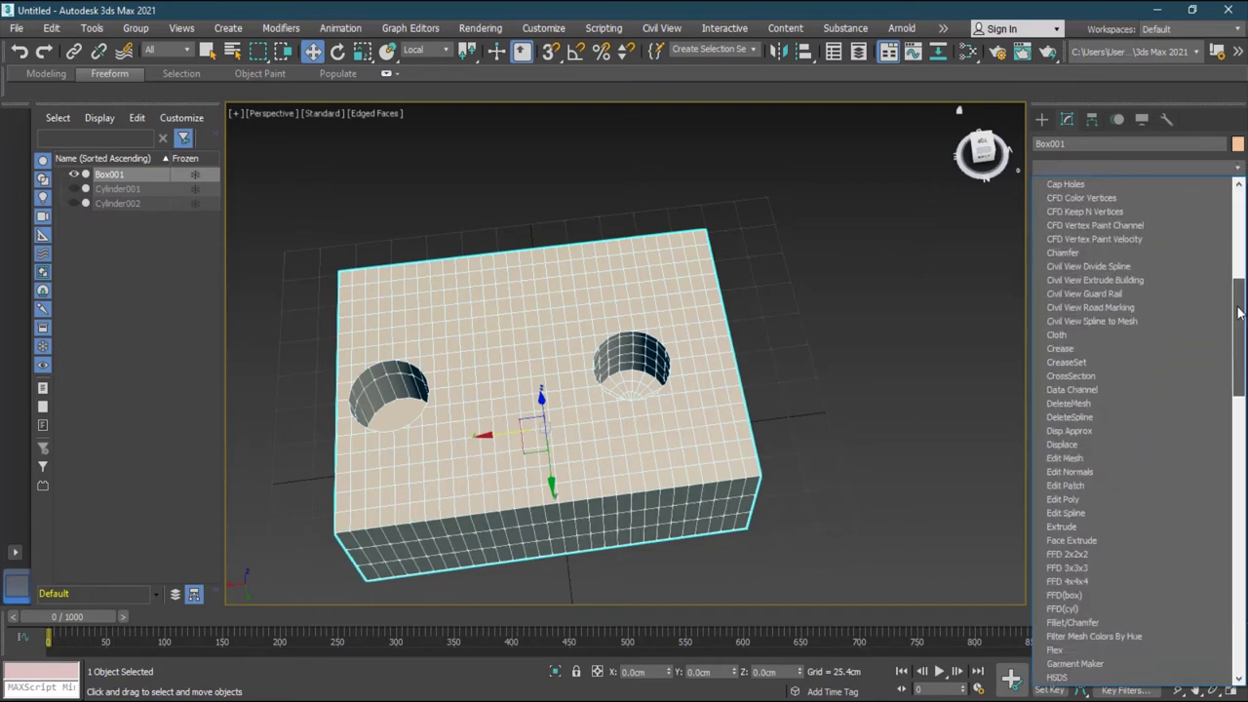
drag(1243, 366, 1244, 411)
click(1100, 88)
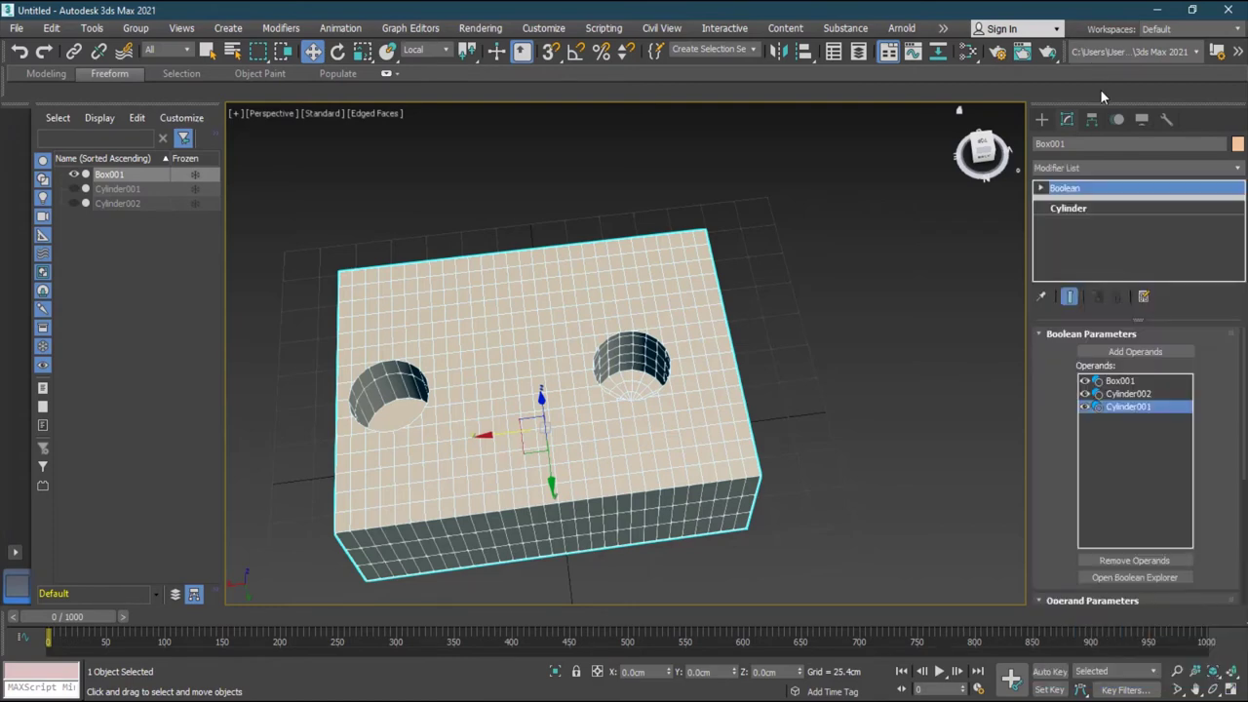
Step: Select the Cylinder002 operand, increase its height segments, and return to the Boolean level
click(1101, 208)
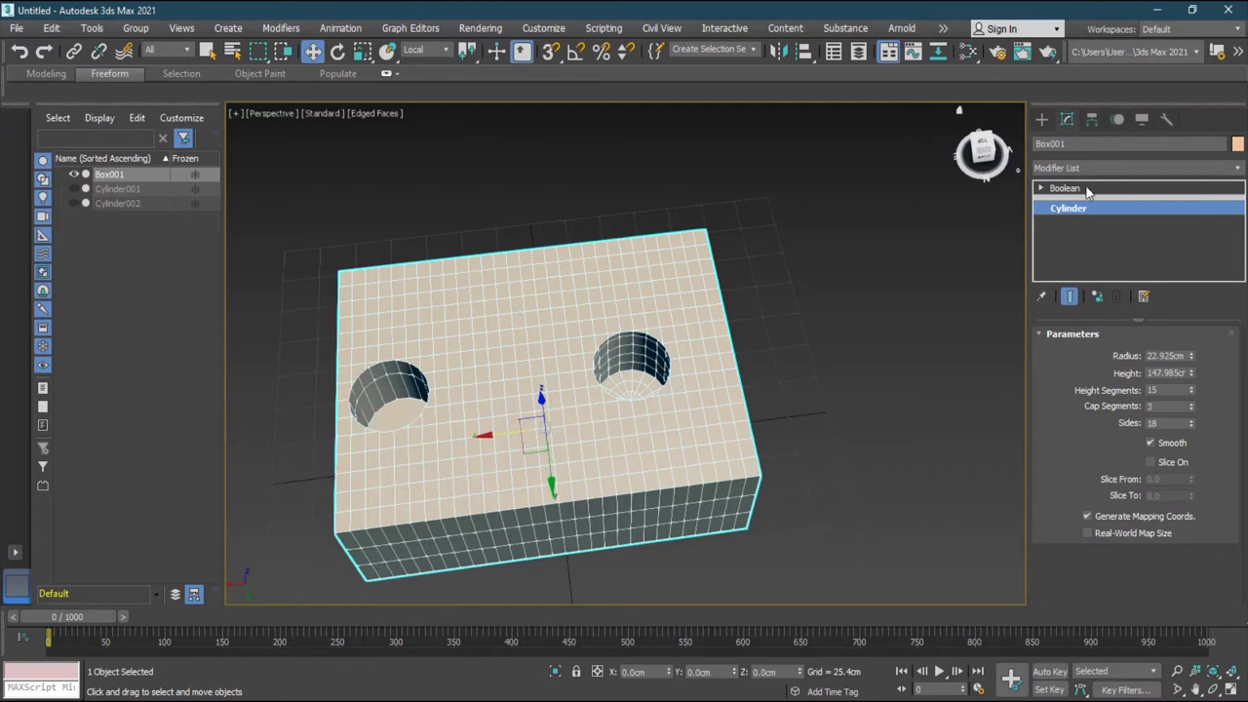
click(1073, 189)
click(1139, 394)
click(1099, 208)
click(1190, 388)
click(1190, 388)
click(1191, 388)
click(1190, 388)
click(1190, 388)
click(1191, 389)
drag(1189, 388, 1194, 370)
click(1108, 189)
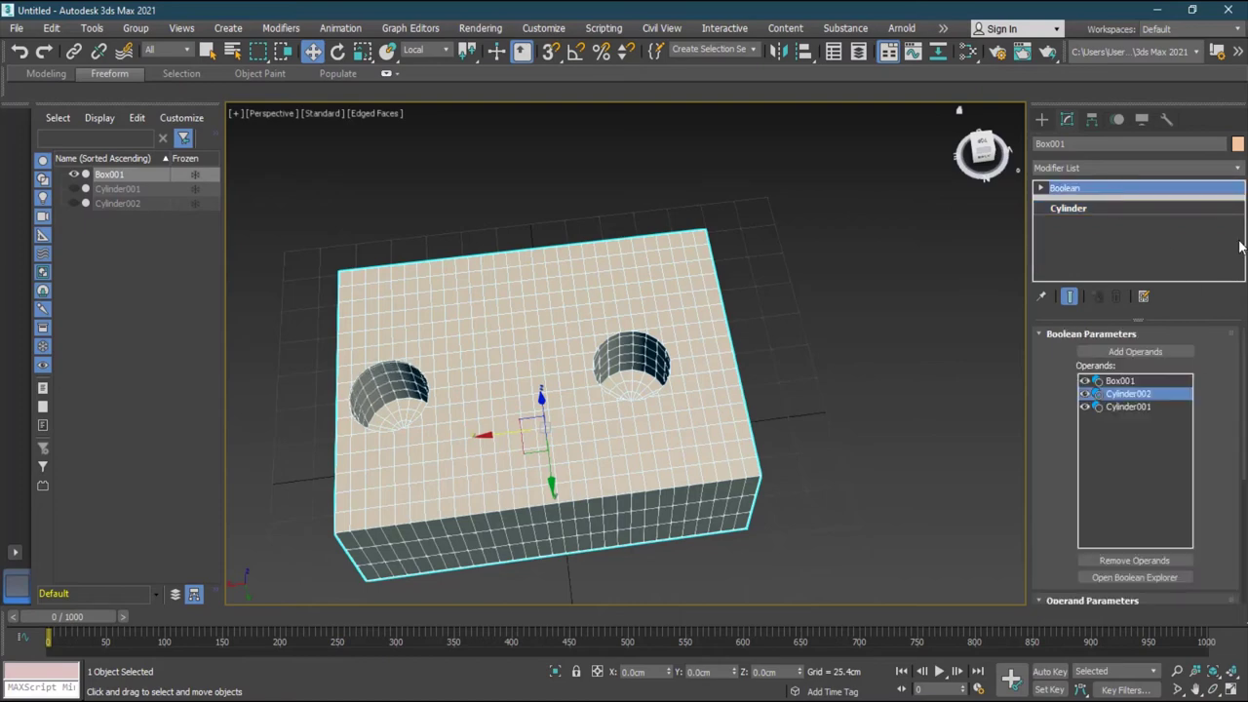
Step: Add a Chamfer modifier above the Boolean and set its amount to about 3.2 cm
click(1238, 171)
scroll(1136, 432, down, 15)
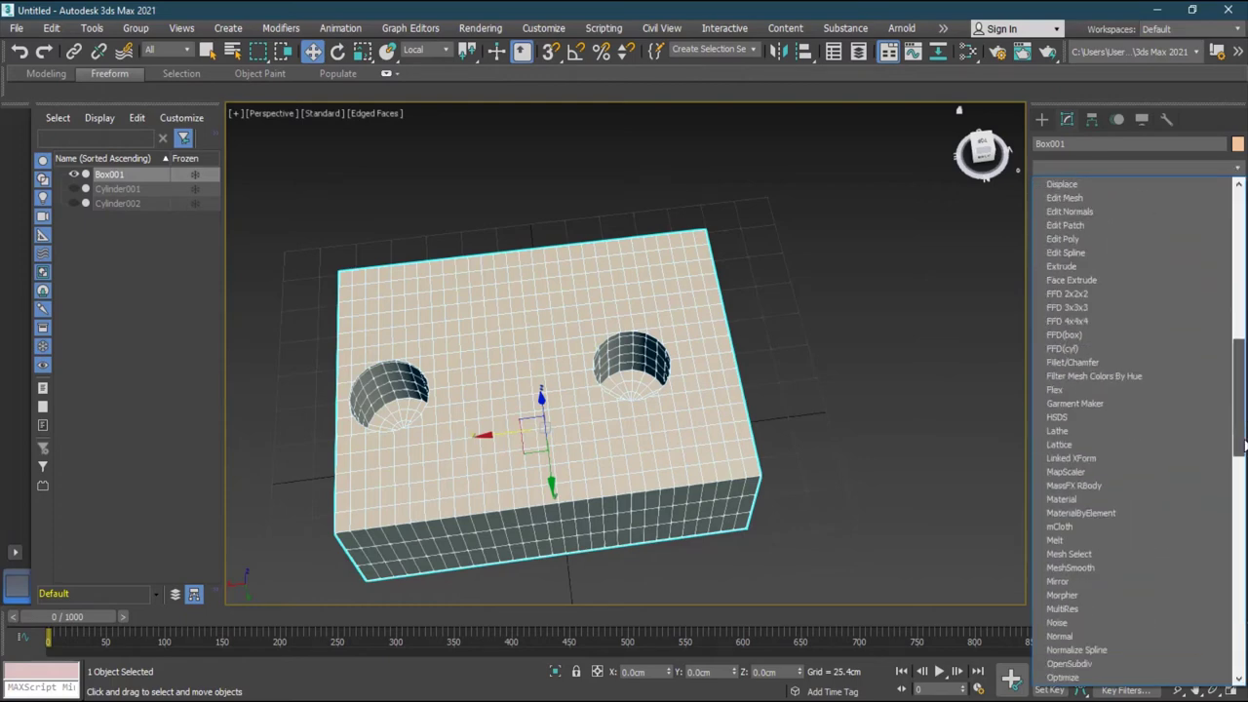
scroll(1240, 629, down, 12)
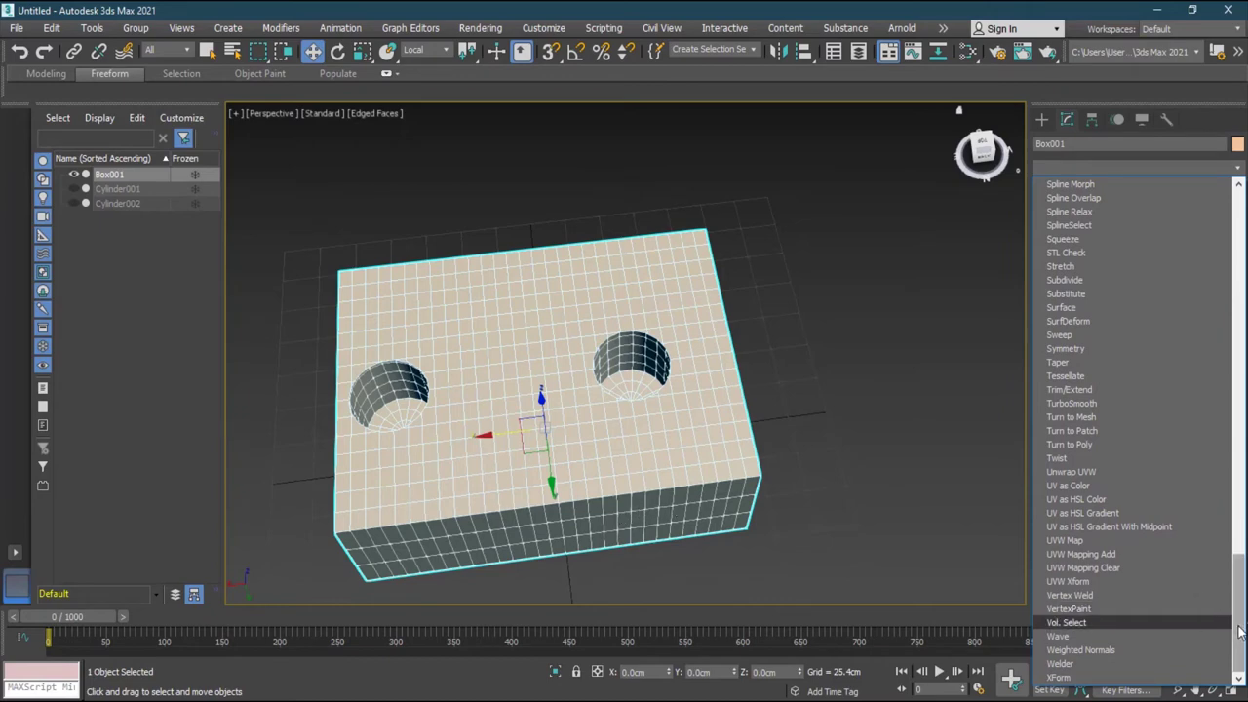
drag(1240, 632, 1243, 310)
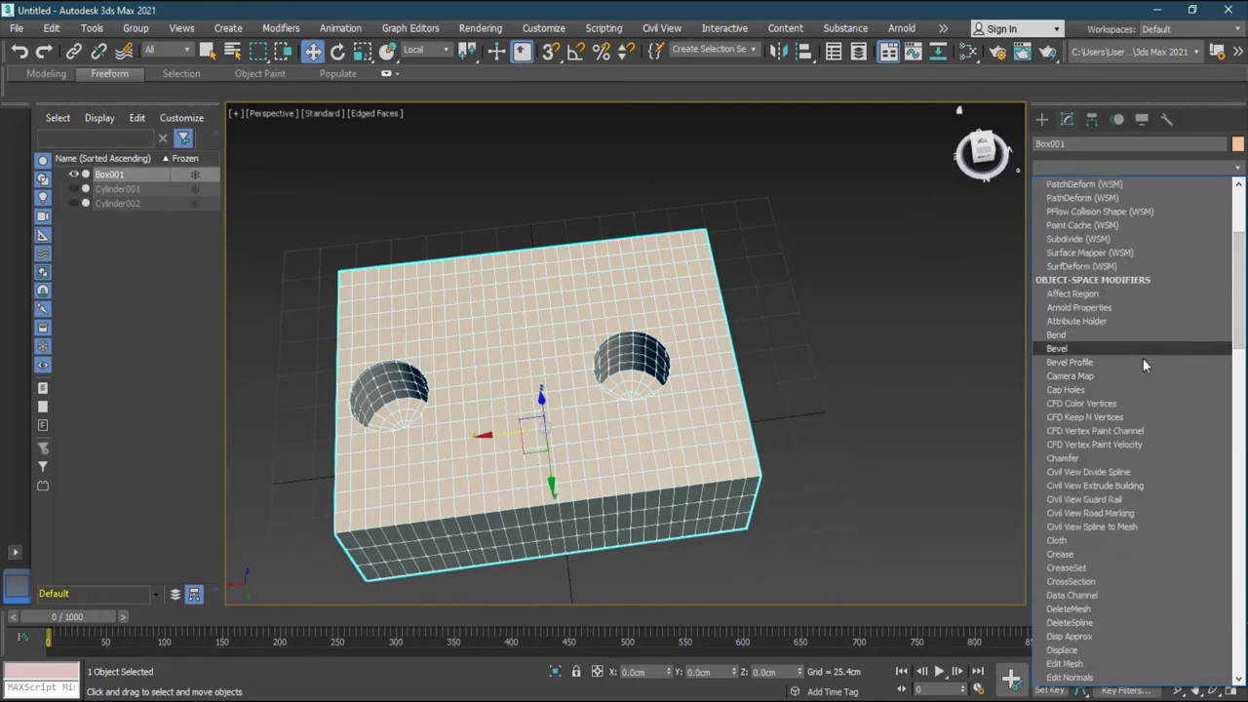
click(1139, 457)
scroll(561, 378, up, 3)
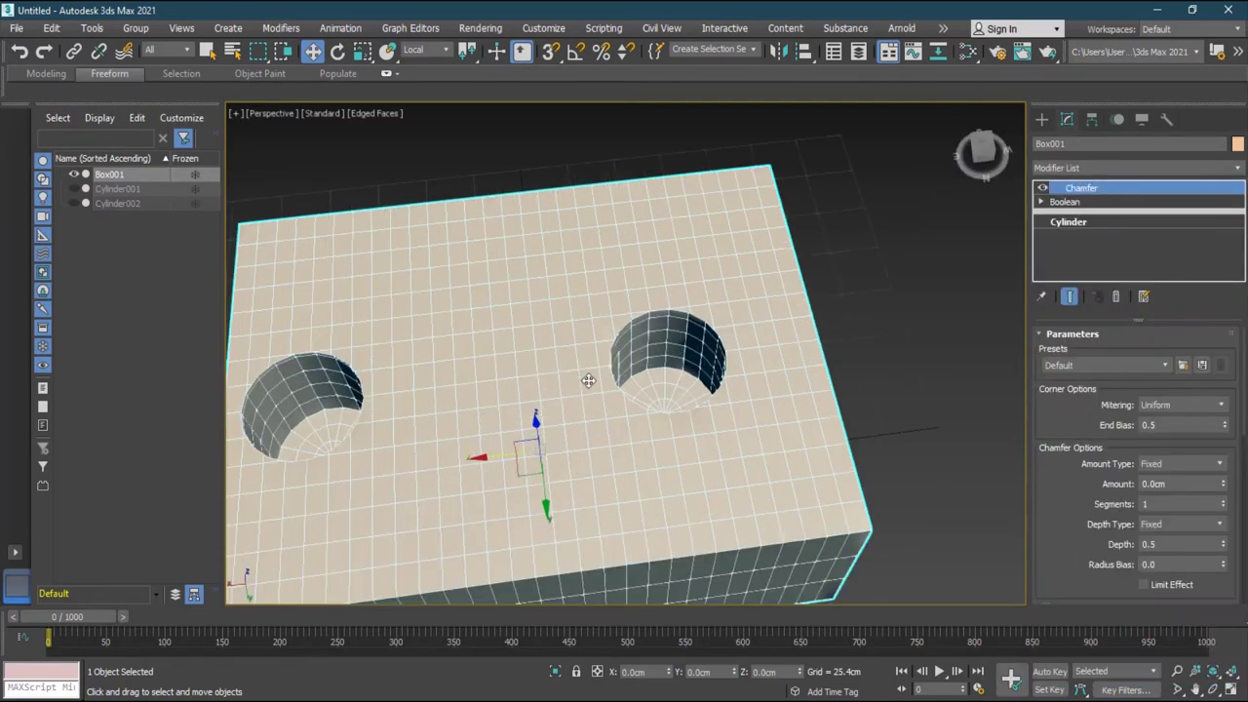
drag(1224, 486, 1221, 382)
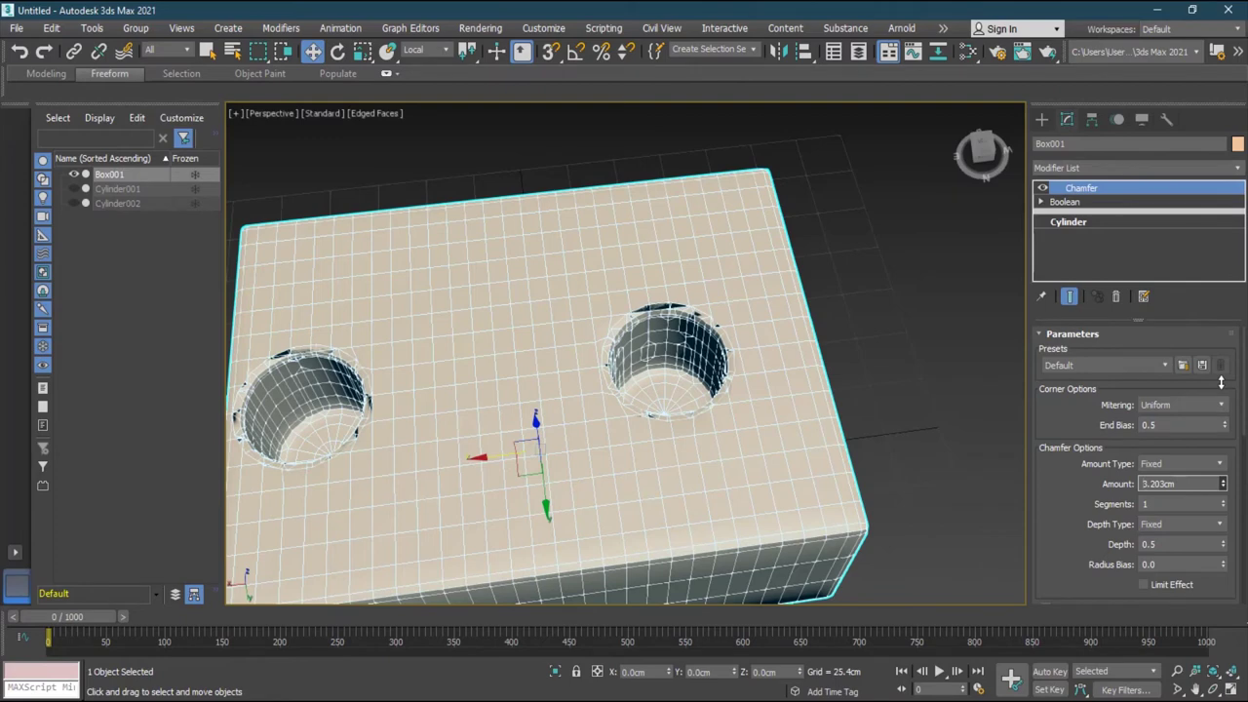
Step: Try the By Weight depth type on the chamfer, then restore Fixed
click(1207, 466)
click(1187, 442)
click(1205, 524)
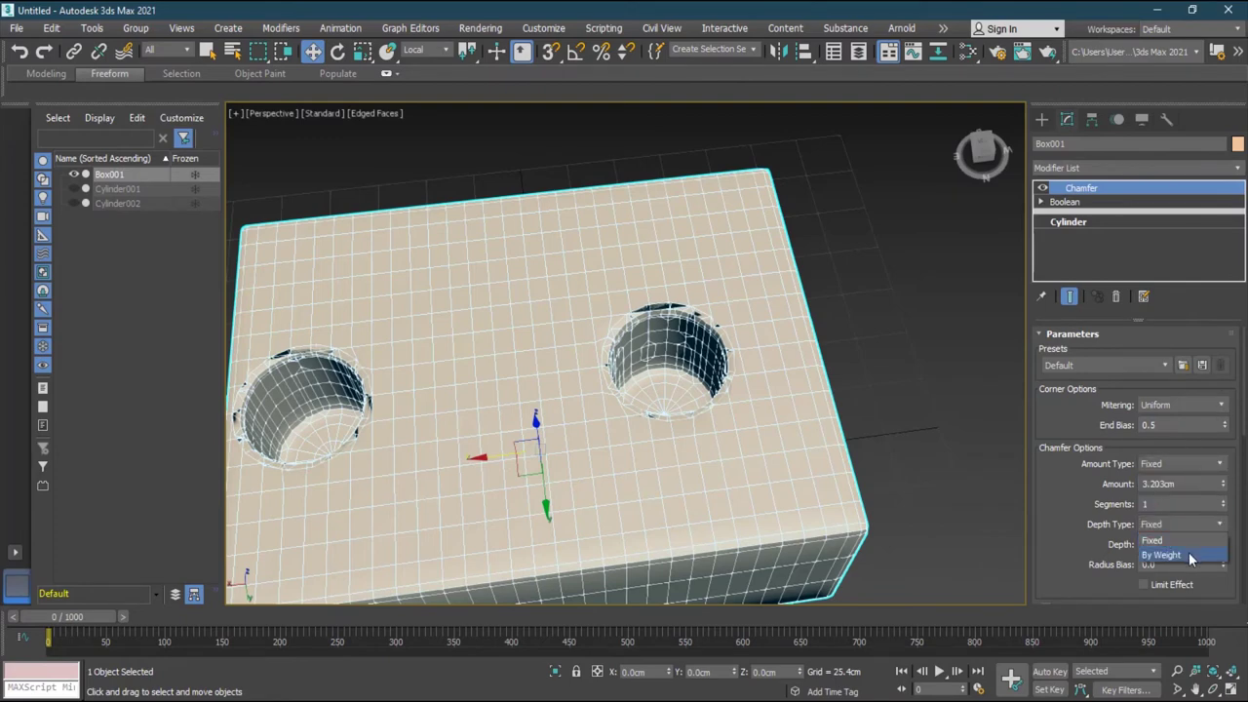
click(1190, 555)
click(1182, 525)
click(1170, 540)
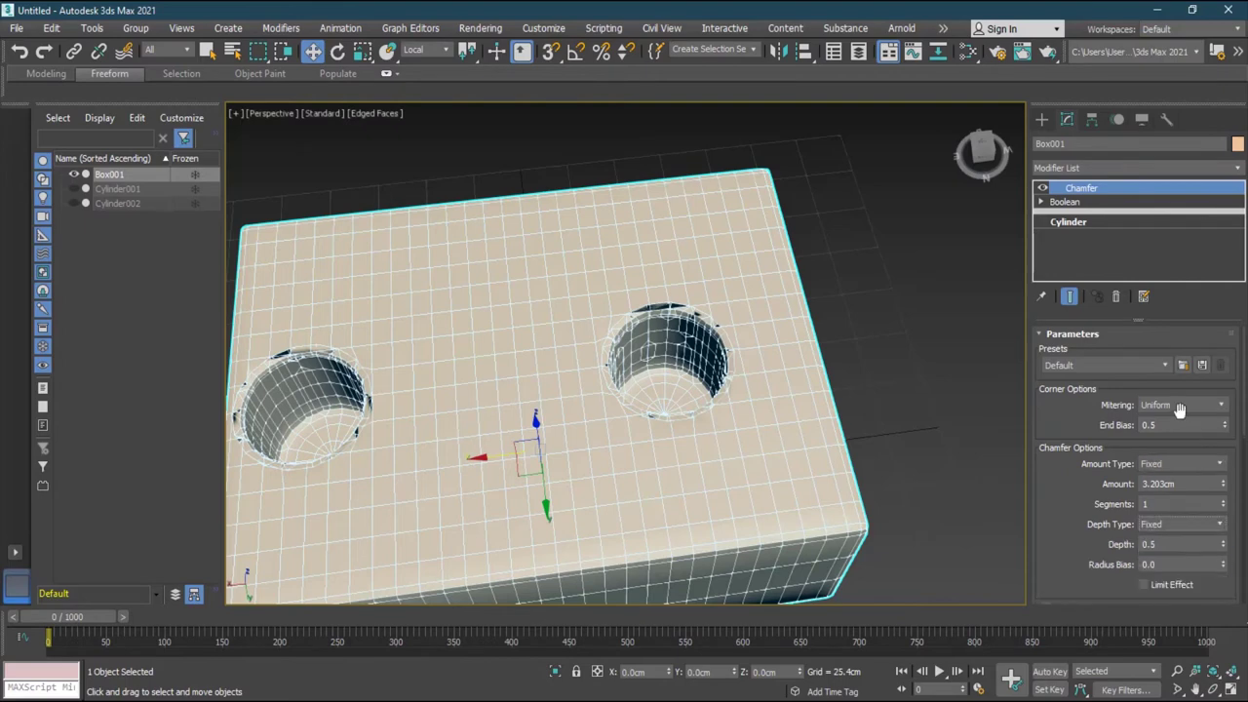
Step: Set the chamfer's mitering to Radial, its segments to 2 and its end bias to 0.43
click(1180, 409)
click(1181, 466)
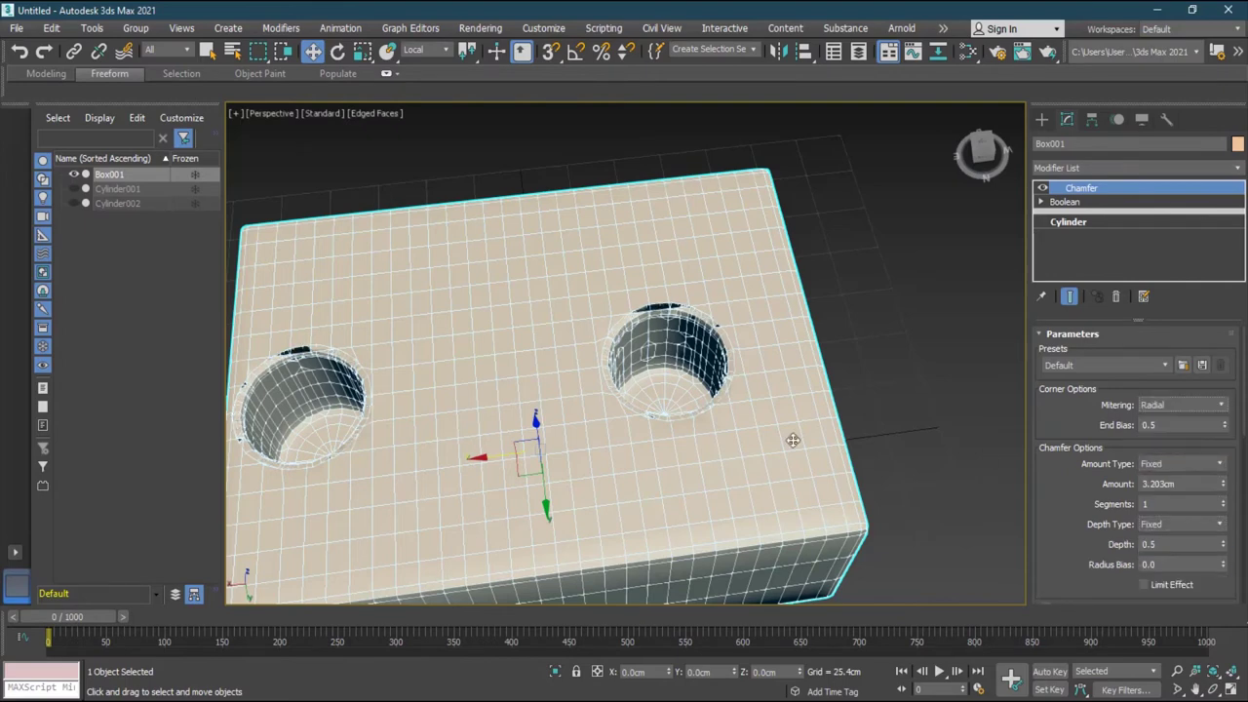
click(1226, 502)
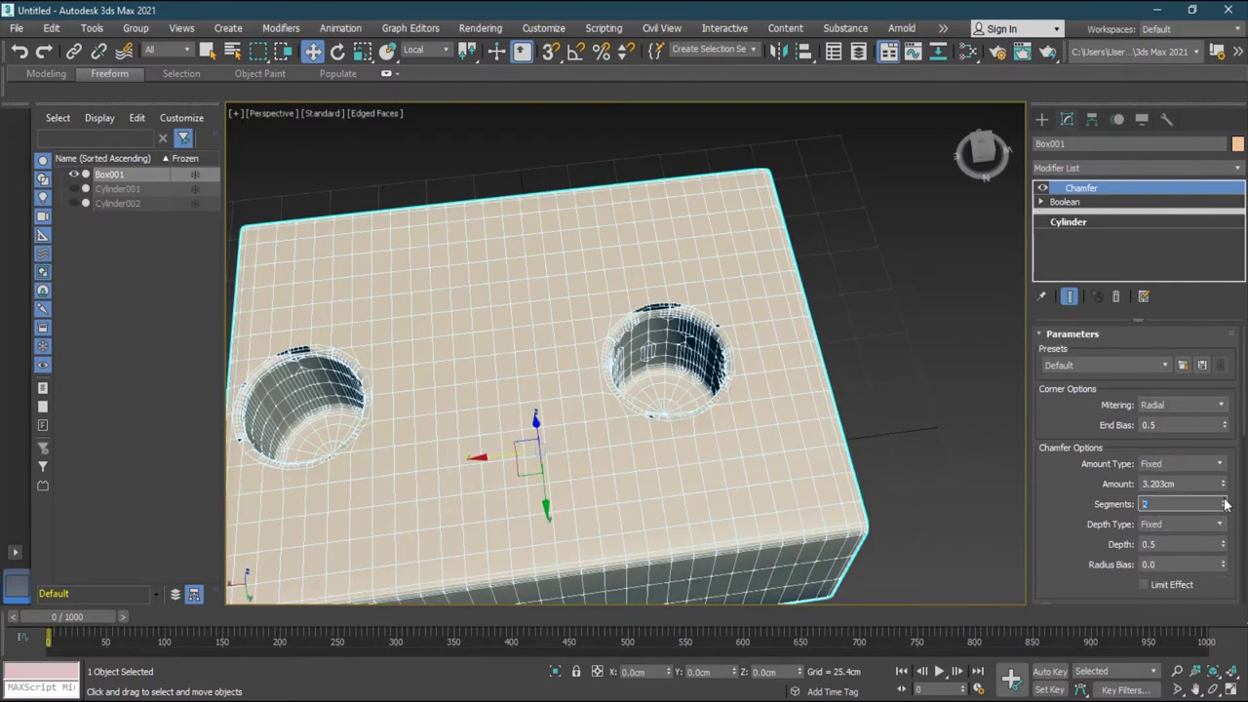
alt+middle_drag(919, 389, 915, 392)
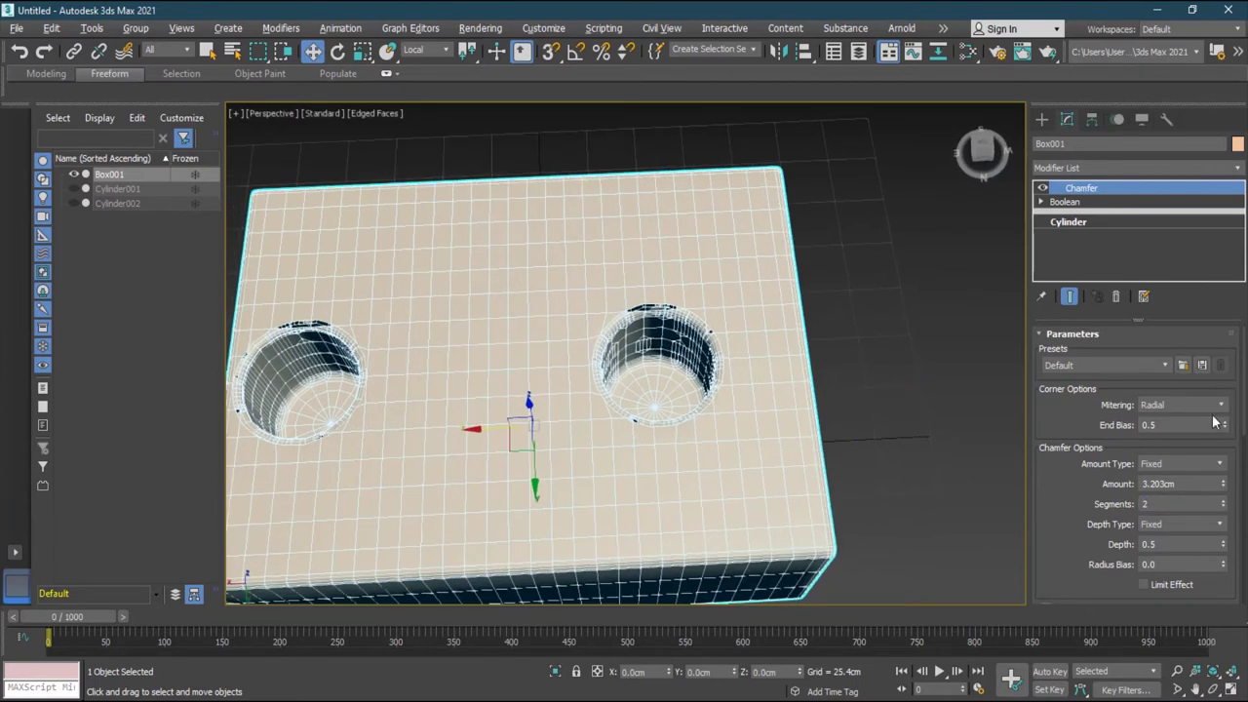
drag(1225, 426, 1220, 318)
text(0.43)
Step: Add a Weighted Normals modifier on top of the Chamfer
click(1236, 169)
scroll(1072, 585, down, 15)
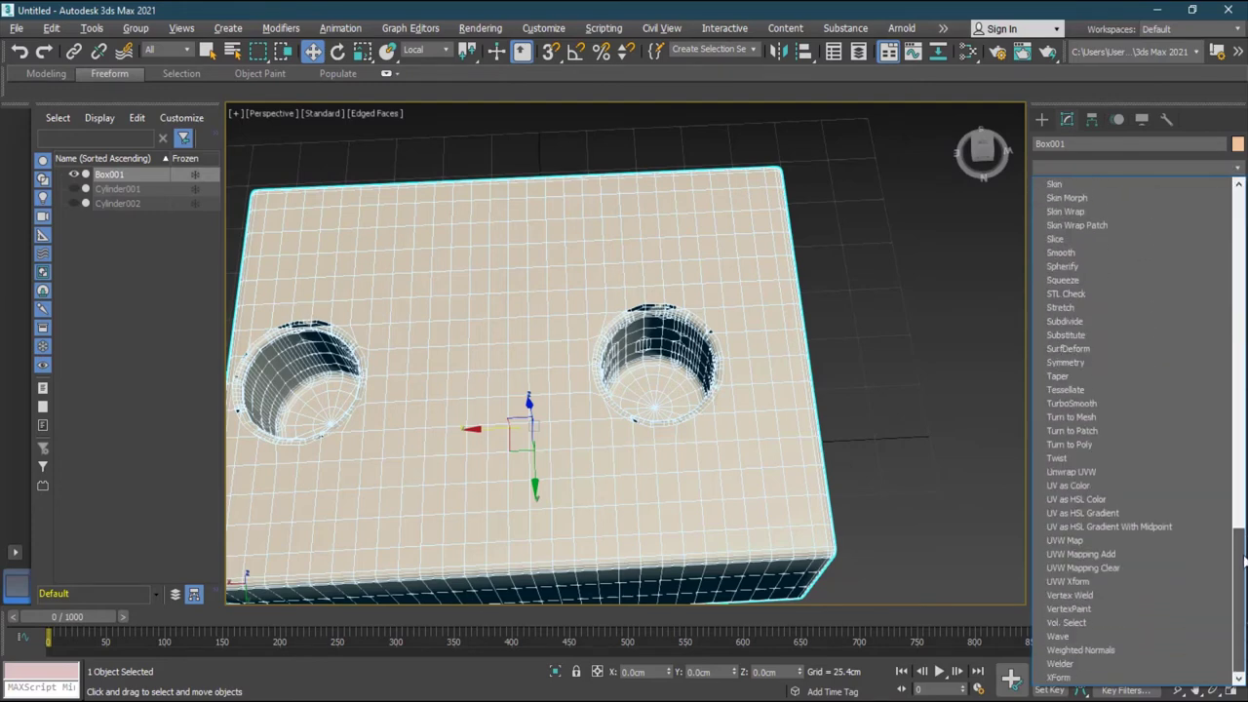
click(1080, 650)
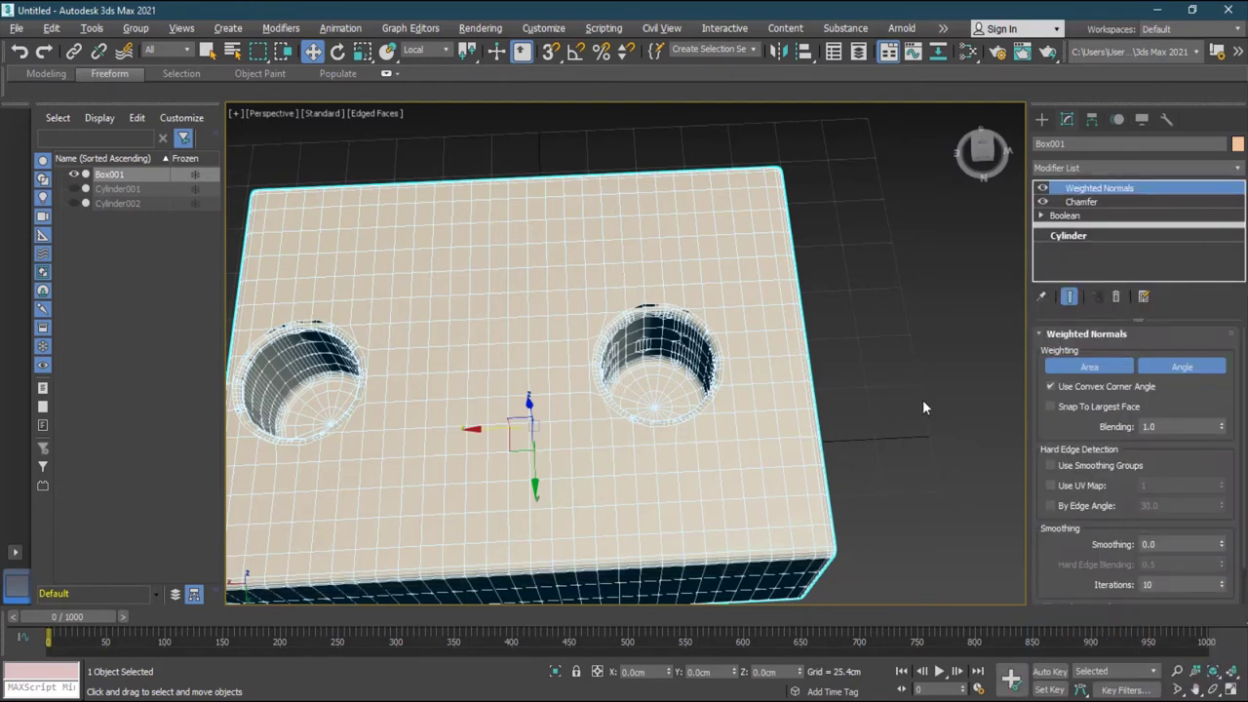
Step: Try Snap To Largest Face, Use Smoothing Groups and By Edge Angle in Weighted Normals, switching each off again
click(1107, 410)
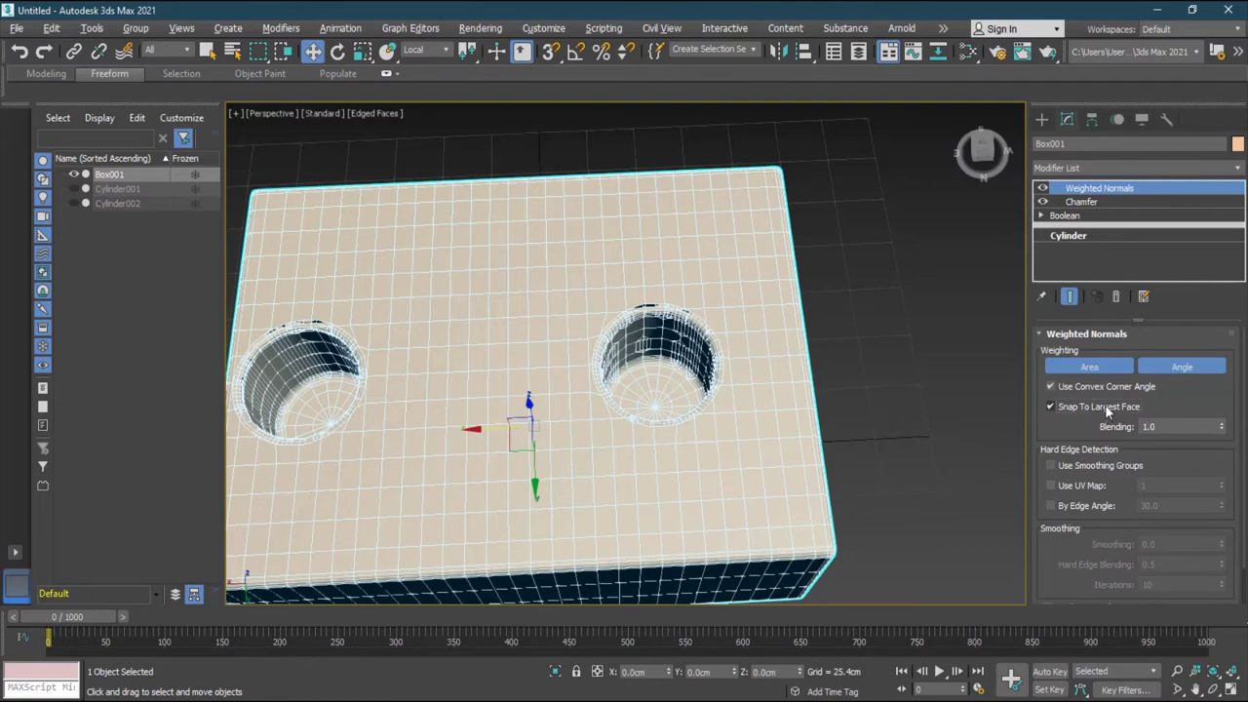
click(1092, 464)
click(1092, 465)
click(1087, 509)
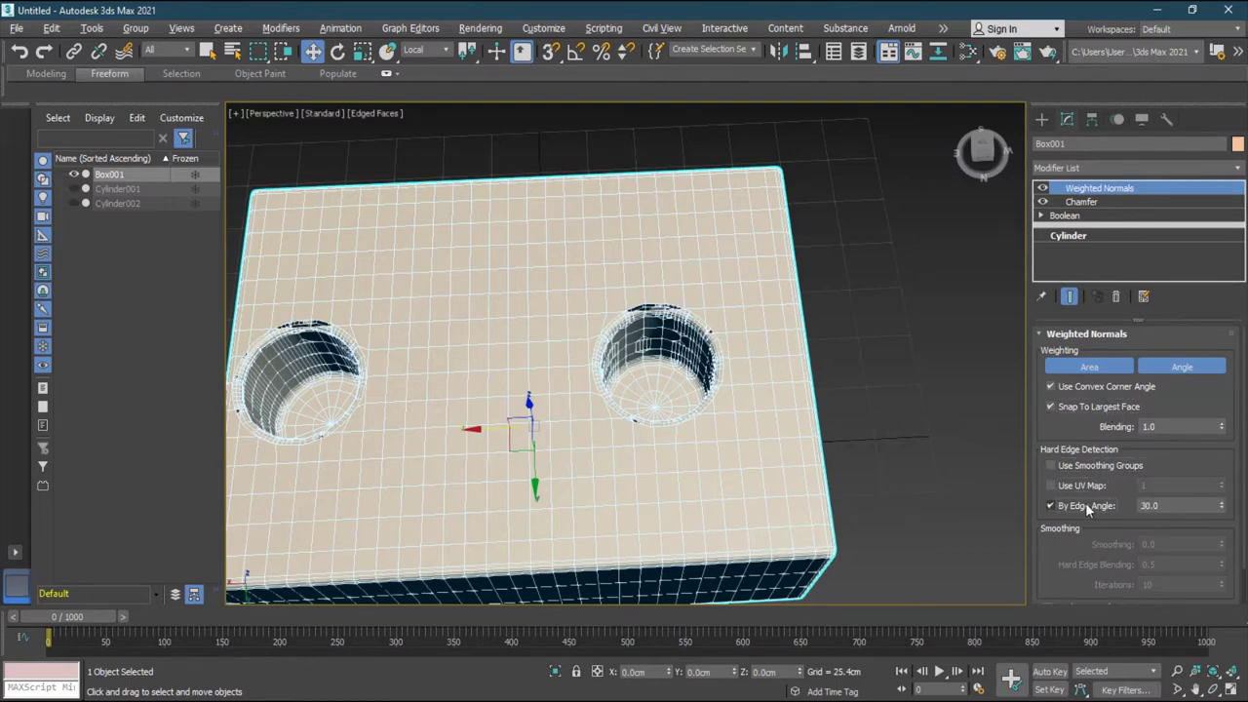
click(1087, 507)
click(1080, 410)
click(1080, 410)
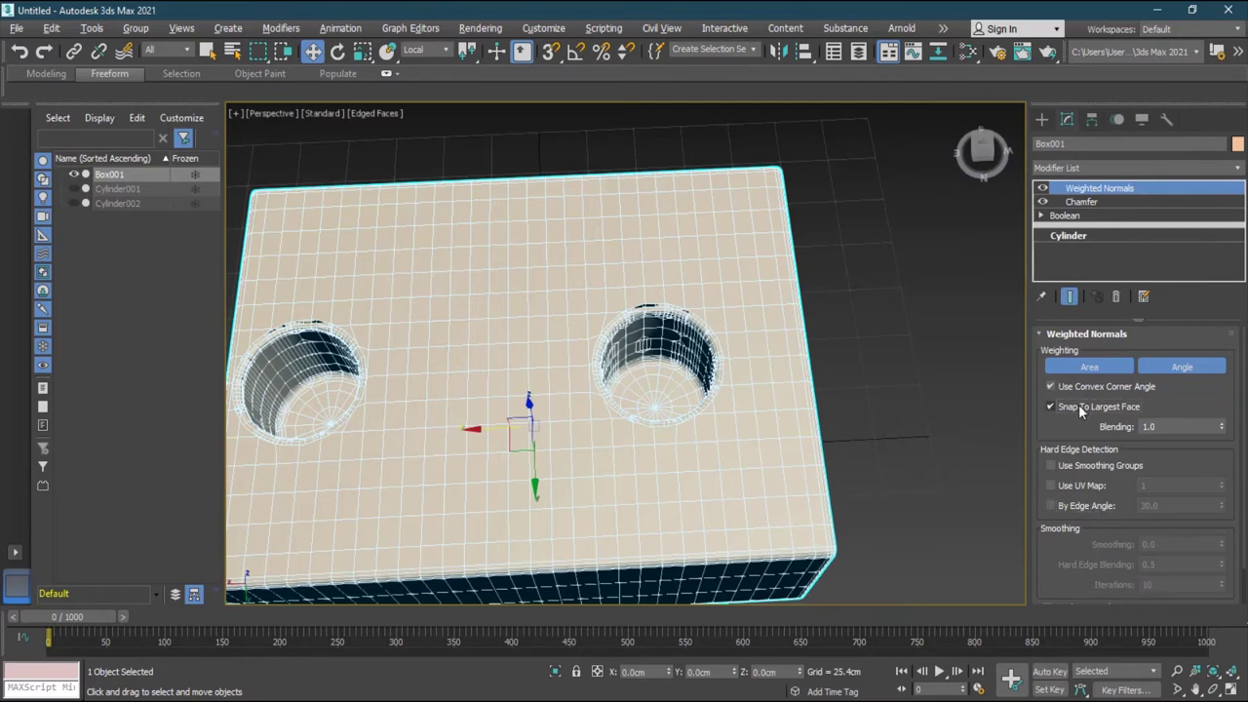
click(1081, 410)
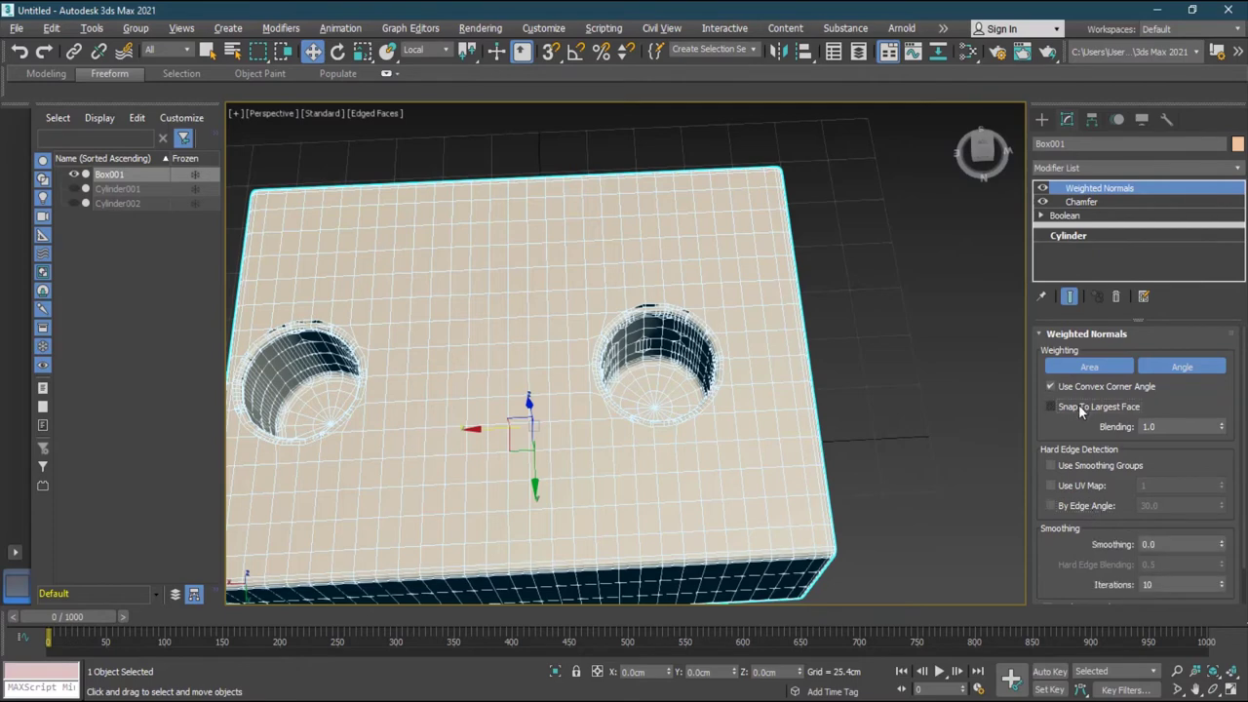
Step: Set the Weighted Normals smoothing to 1.0 and its iterations to 11
click(1222, 544)
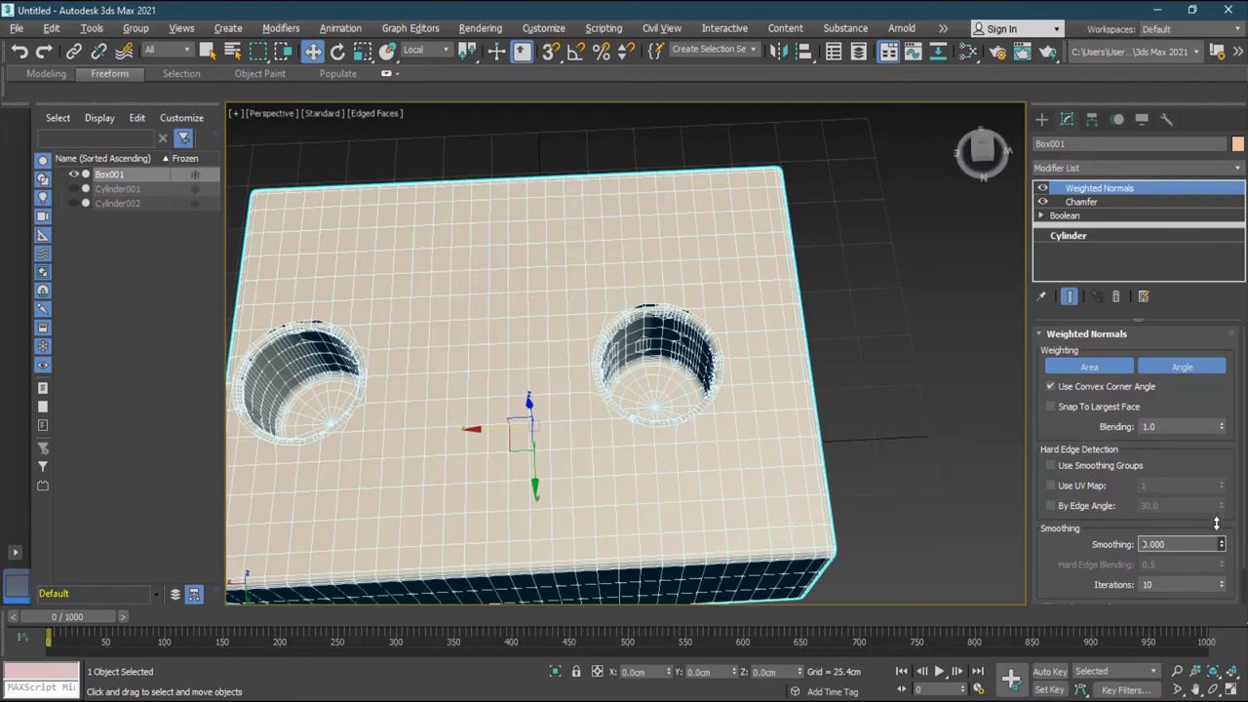
drag(1217, 524, 1222, 473)
click(1225, 582)
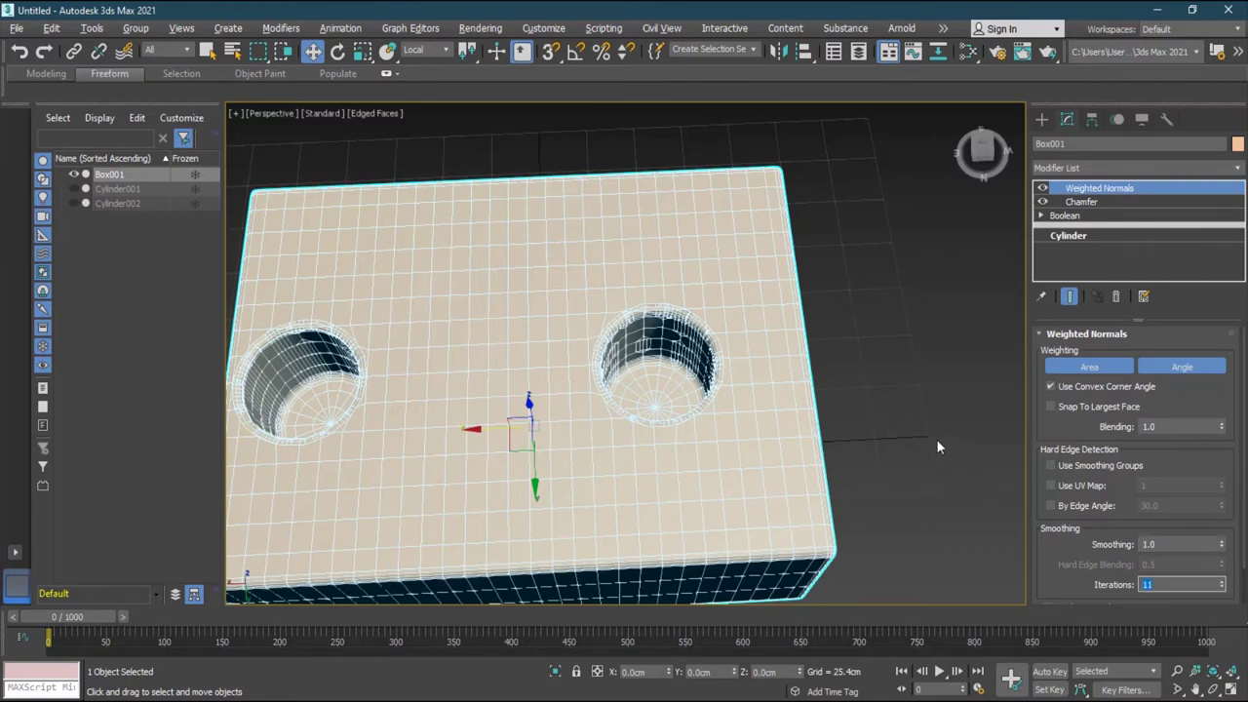
Step: Try Snap To Largest Face and Use Smoothing Groups, switching each off again, and set the Weighted Normals blending to 0.9
click(1102, 408)
click(1102, 409)
click(1092, 465)
click(1092, 465)
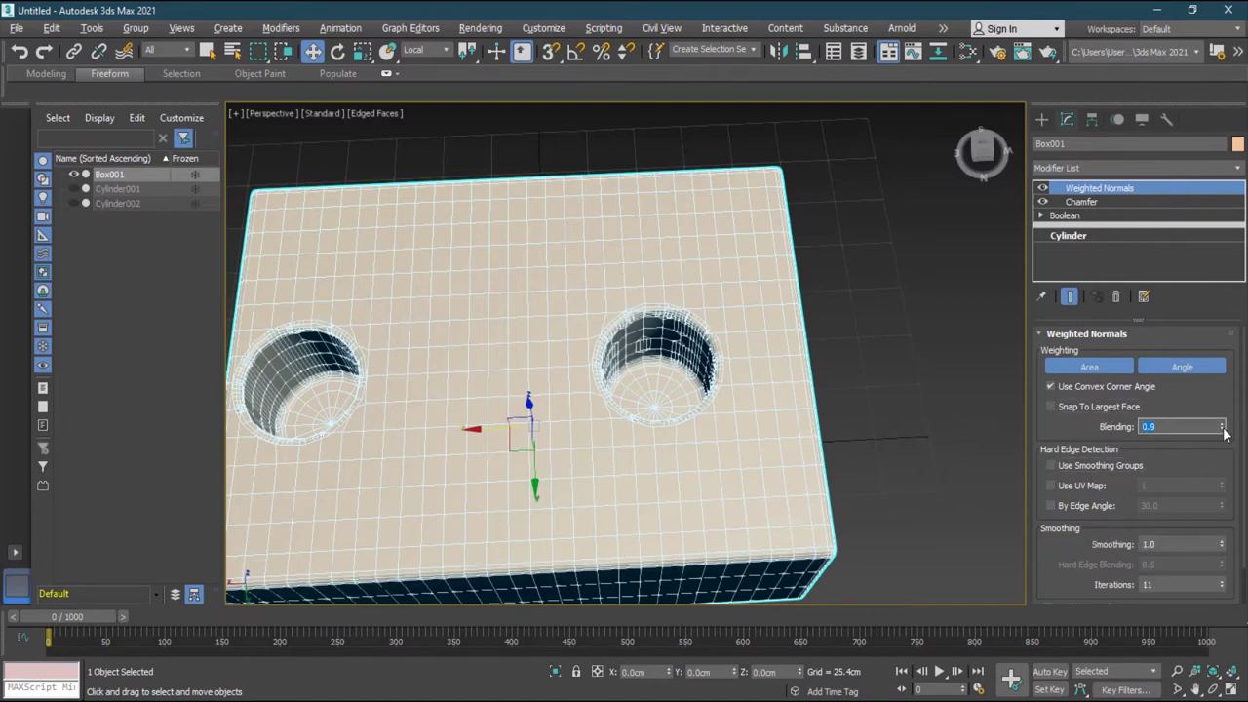
Step: Deselect the box and turn off the edged faces display to inspect its shading
click(928, 377)
key(F4)
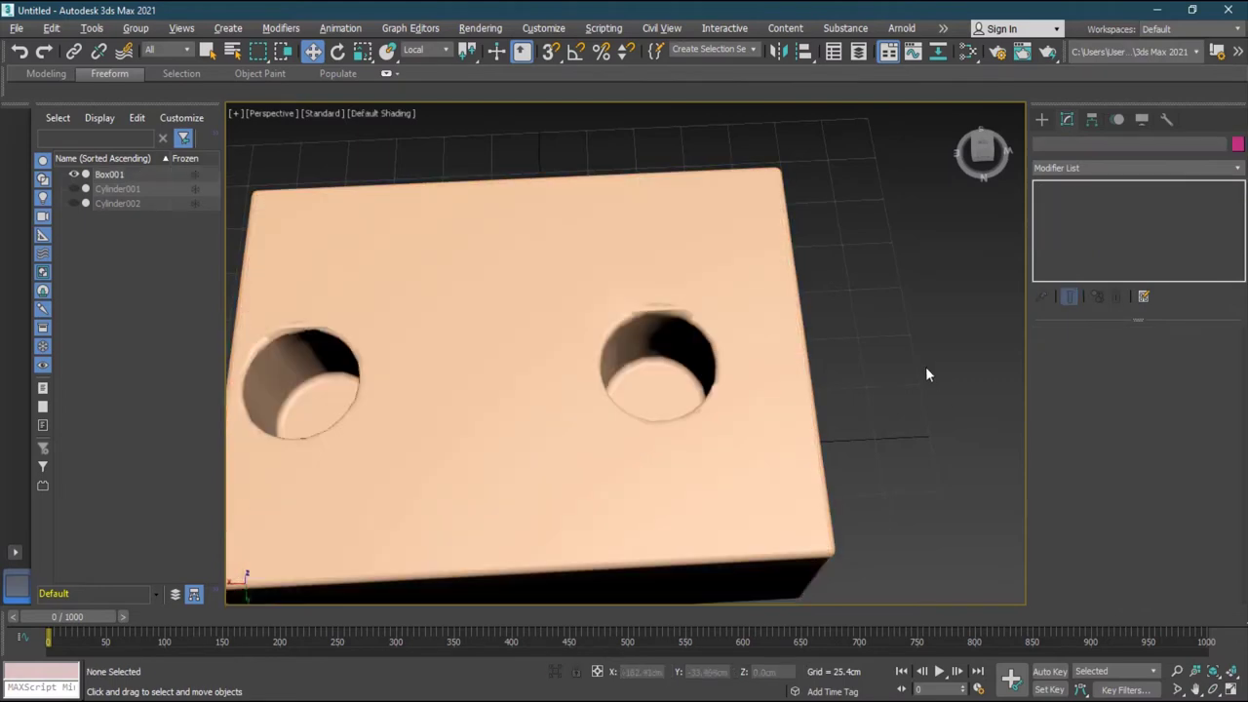
mouse_move(907, 416)
alt+middle_down()
mouse_move(914, 394)
mouse_move(924, 402)
alt+middle_up()
Step: Select the box and set the segments of its Chamfer modifier to 4
click(836, 388)
click(1127, 201)
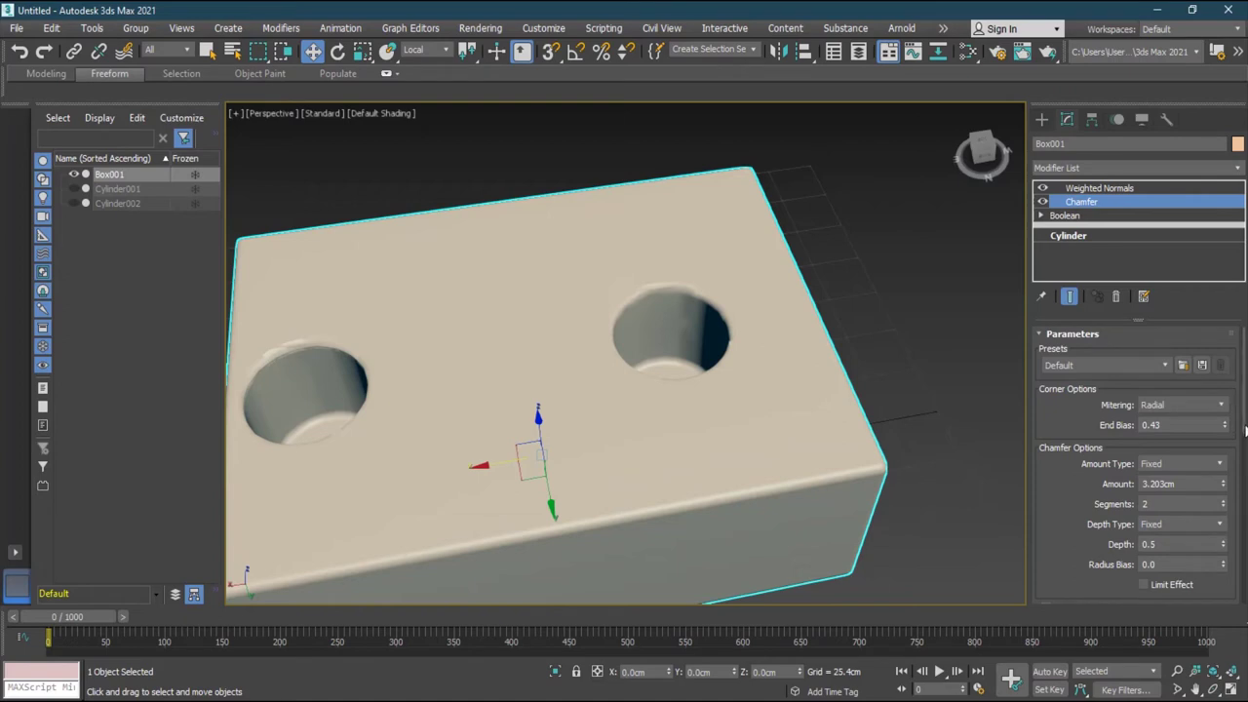
mouse_move(1244, 432)
mouse_down()
mouse_move(1244, 512)
mouse_move(1245, 447)
mouse_up()
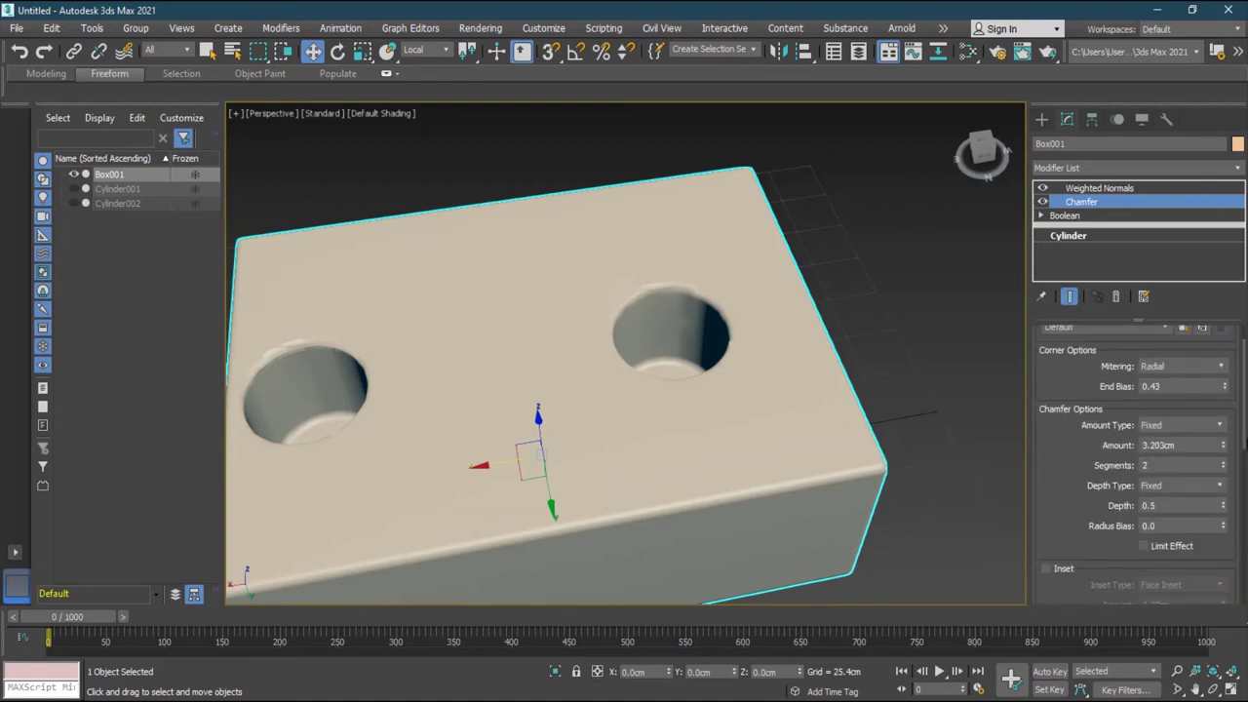
click(1224, 465)
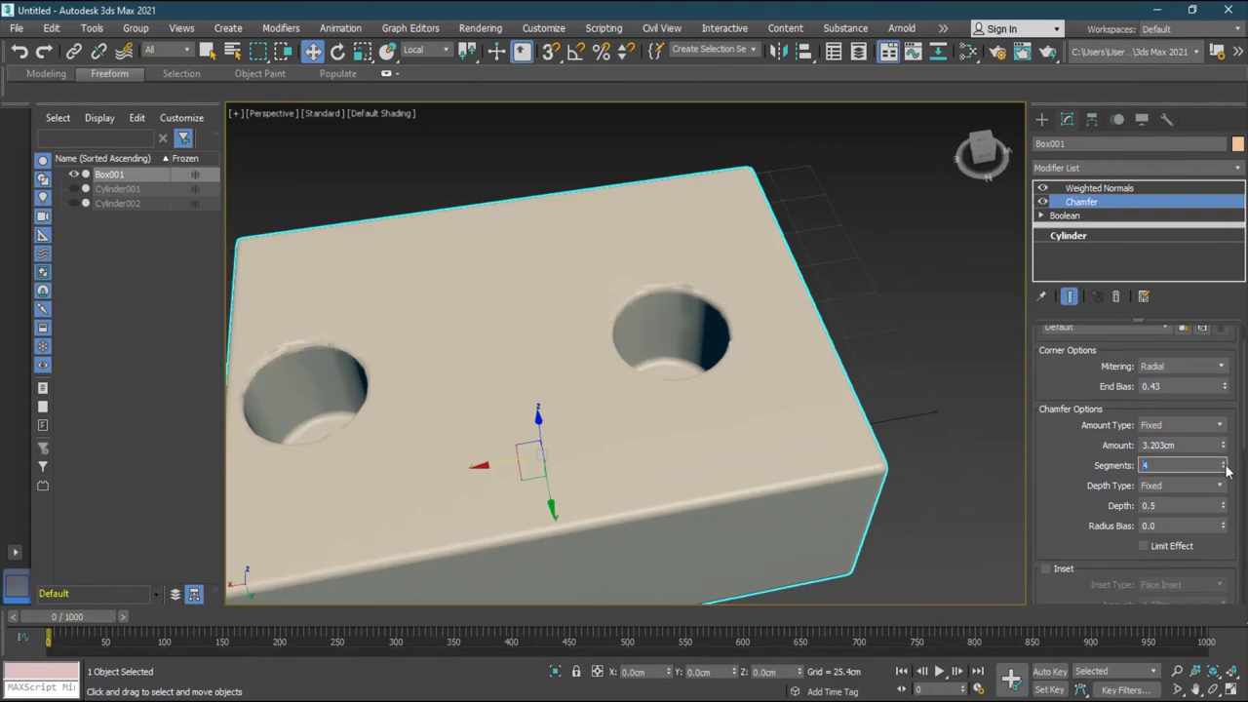
Step: Try Quad mitering on the chamfer, then restore Radial
click(1171, 369)
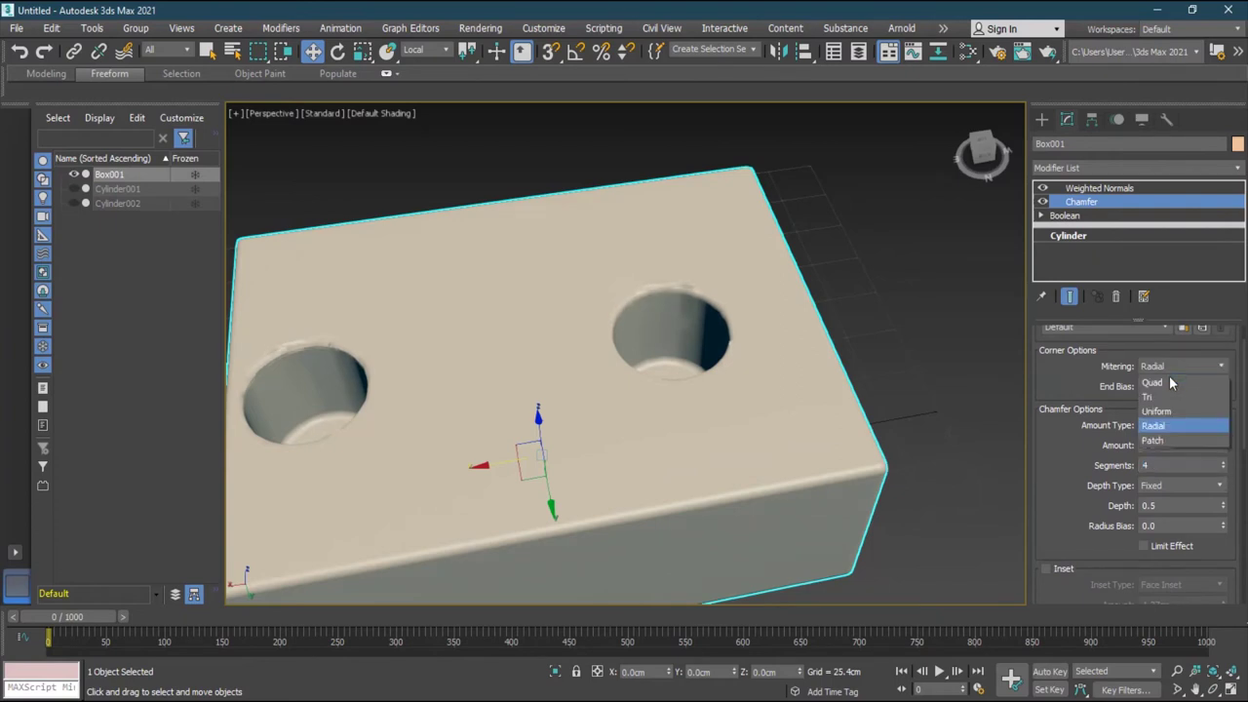
click(1169, 381)
click(1171, 367)
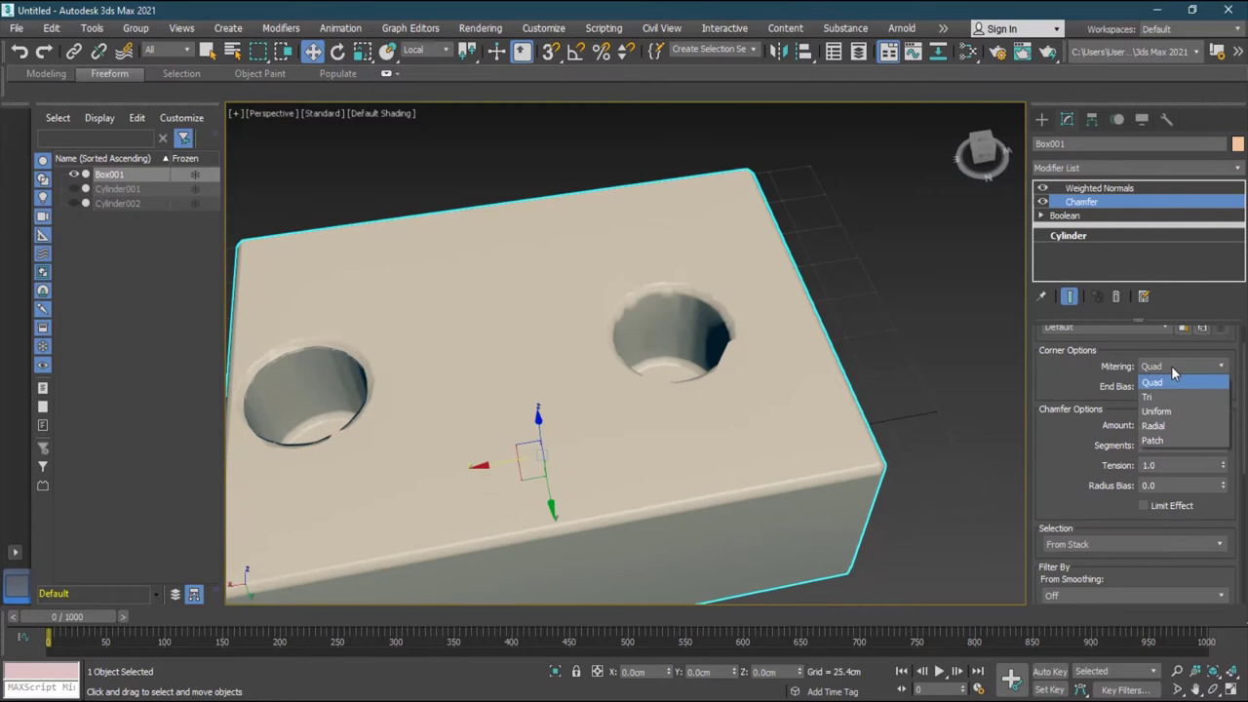
click(1175, 432)
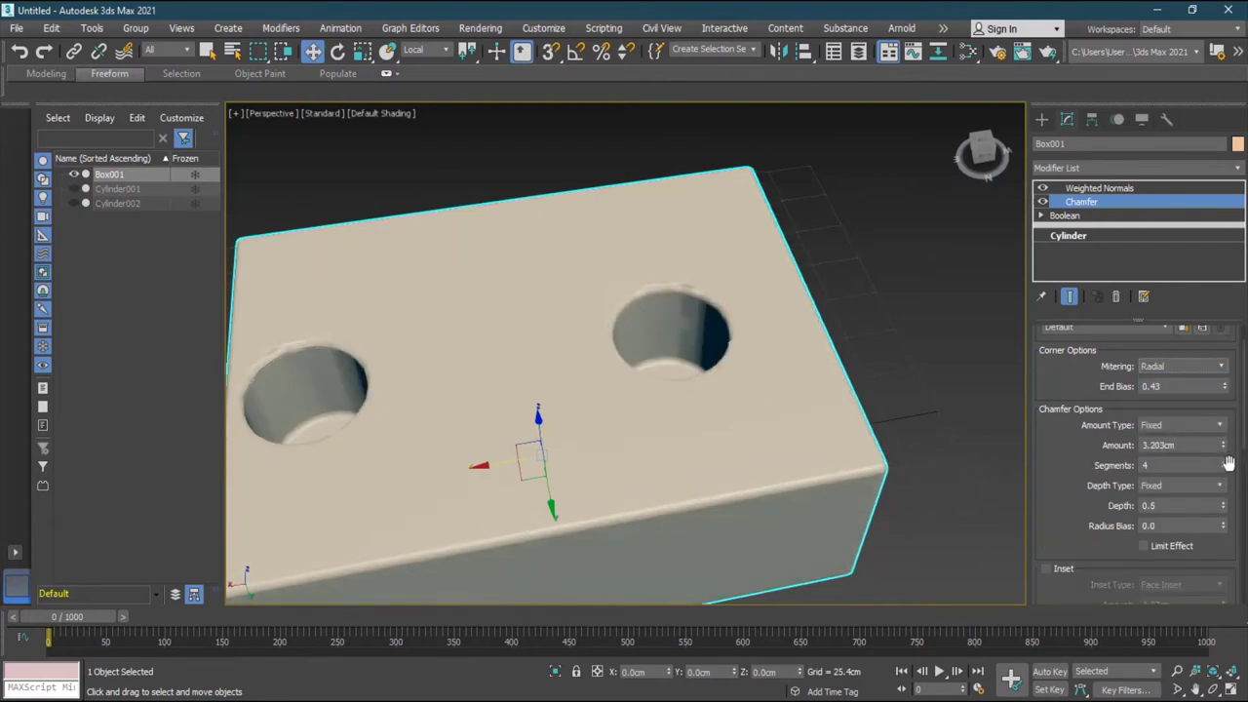
Step: Set the chamfer's amount to 2.365 cm and its depth to 0.65
drag(1227, 454, 1226, 454)
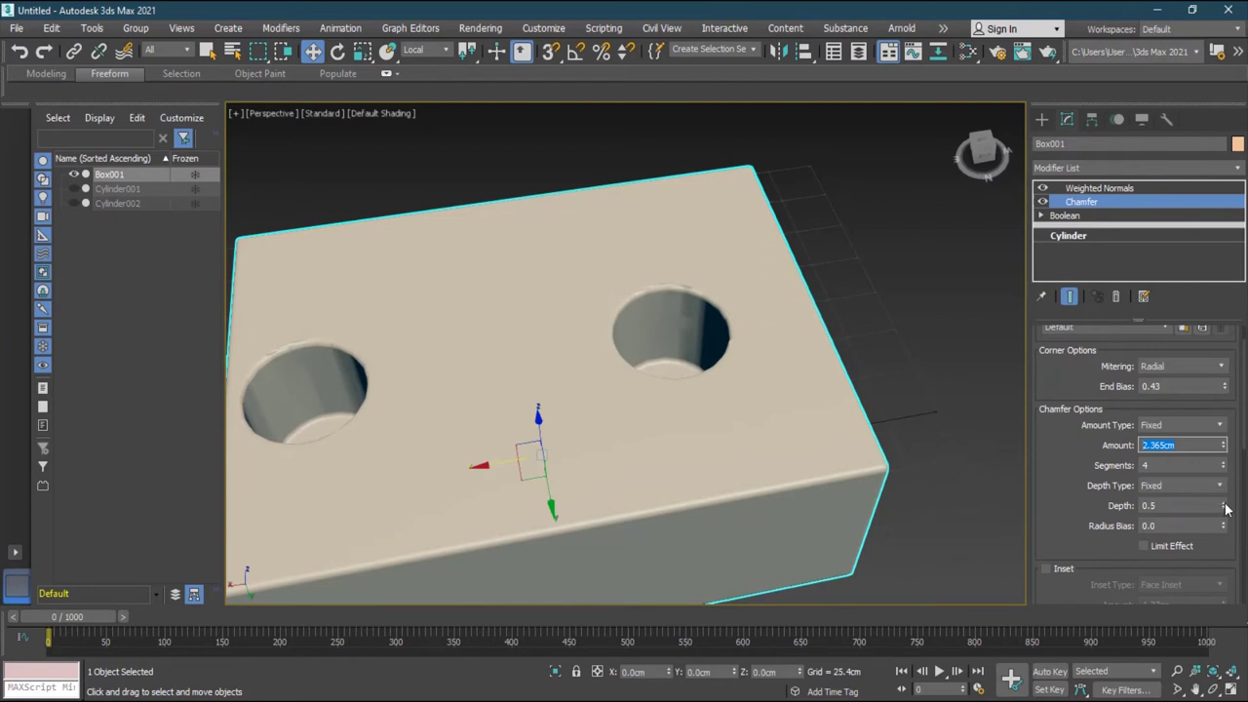
mouse_move(1226, 508)
mouse_down()
mouse_move(1219, 471)
mouse_move(1220, 495)
mouse_up()
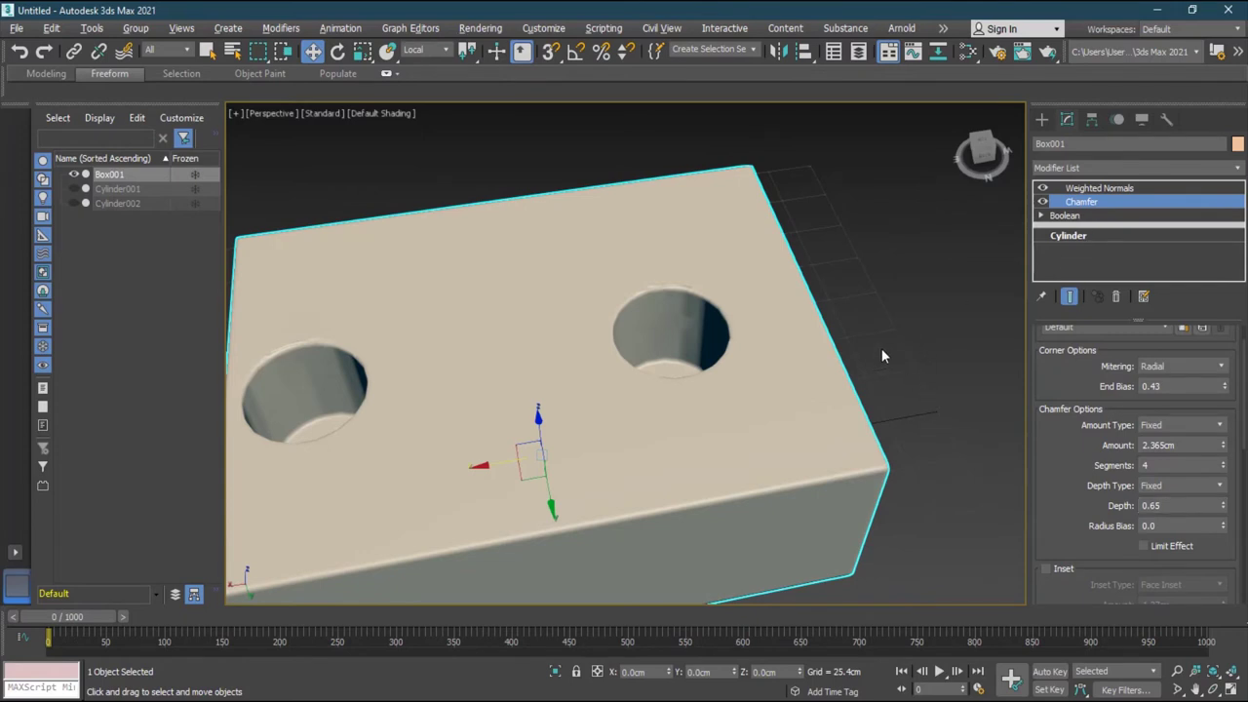
alt+middle_drag(865, 325, 887, 378)
scroll(871, 327, down, 3)
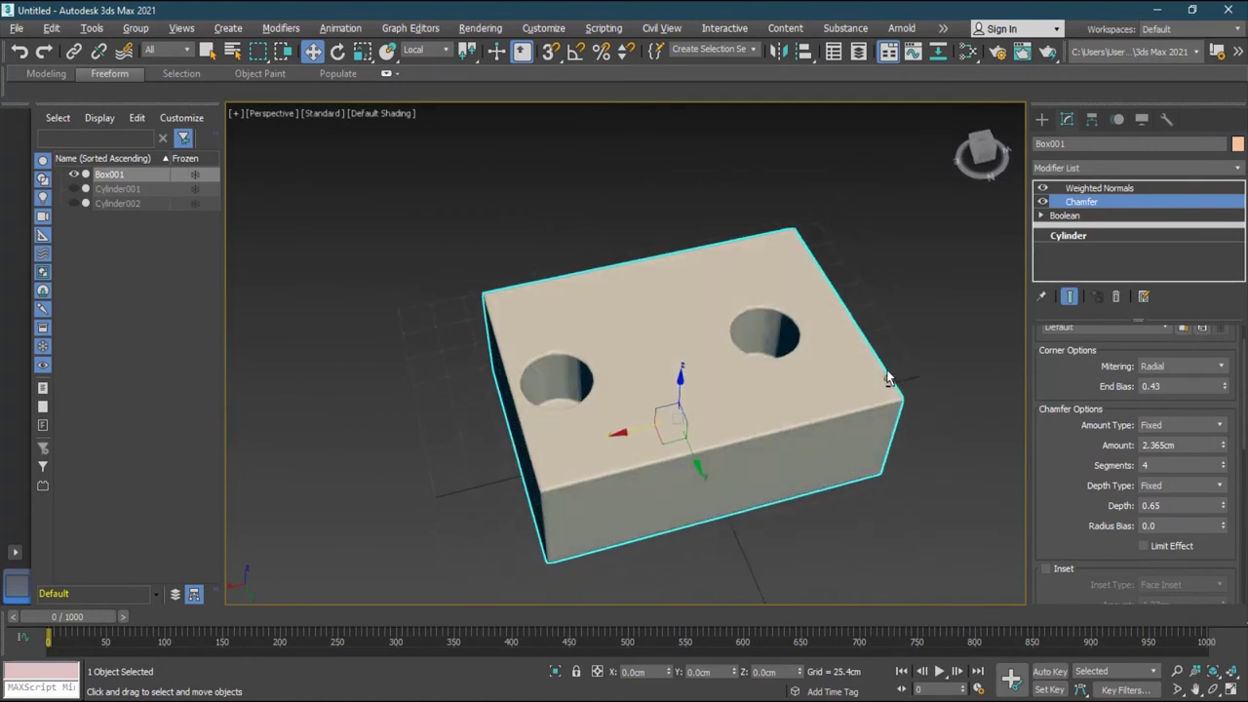
scroll(889, 377, up, 3)
scroll(888, 380, down, 3)
Step: Delete the box and create a standard sphere with a radius of about 71.5 cm centred on the grid origin
click(804, 396)
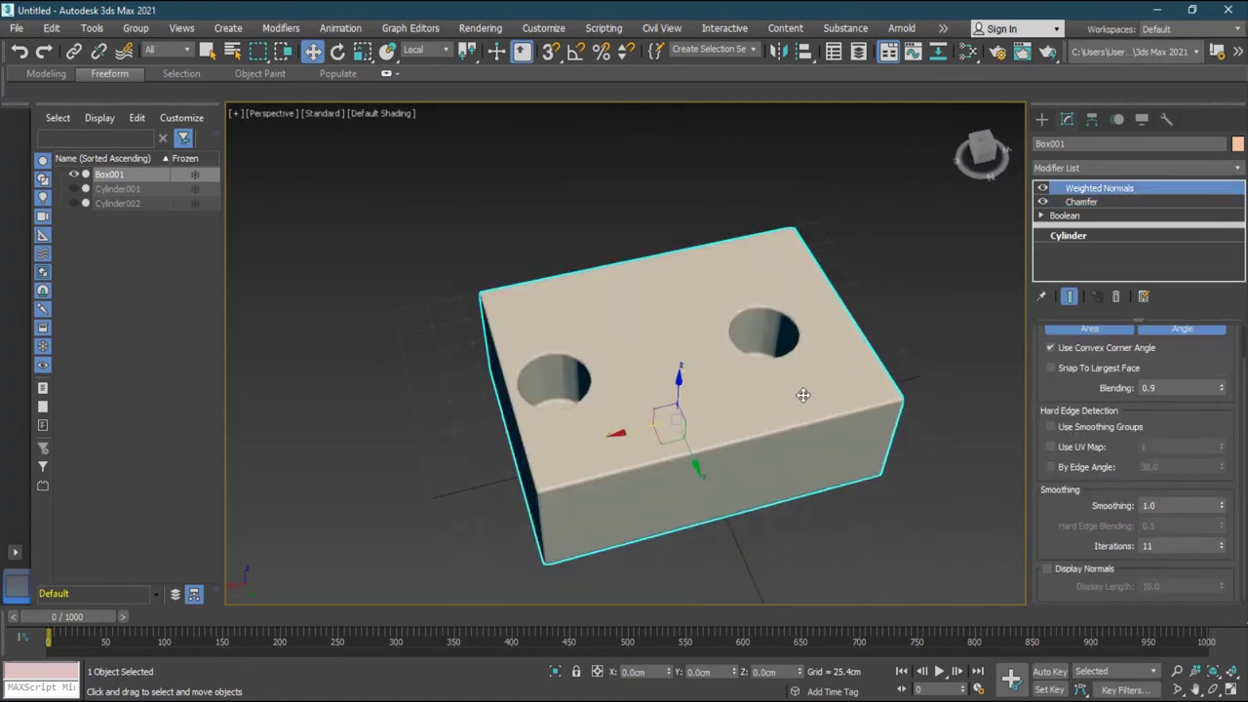
key(Delete)
click(1043, 121)
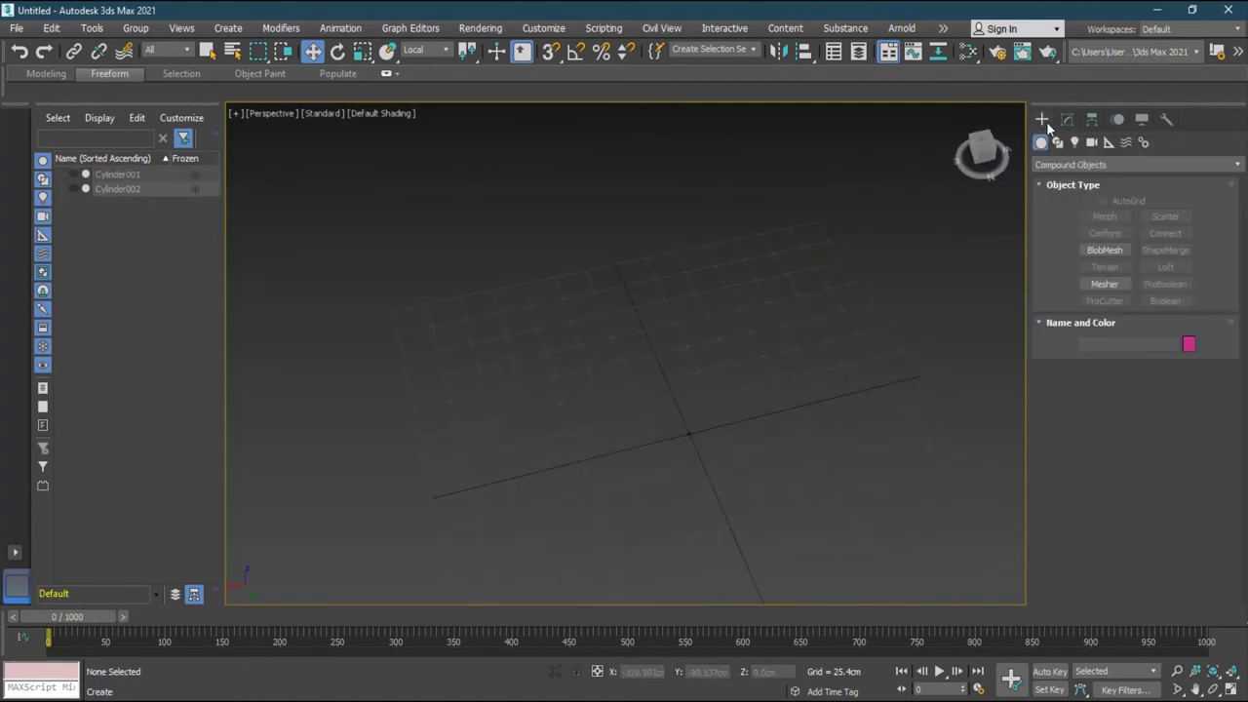
click(1082, 165)
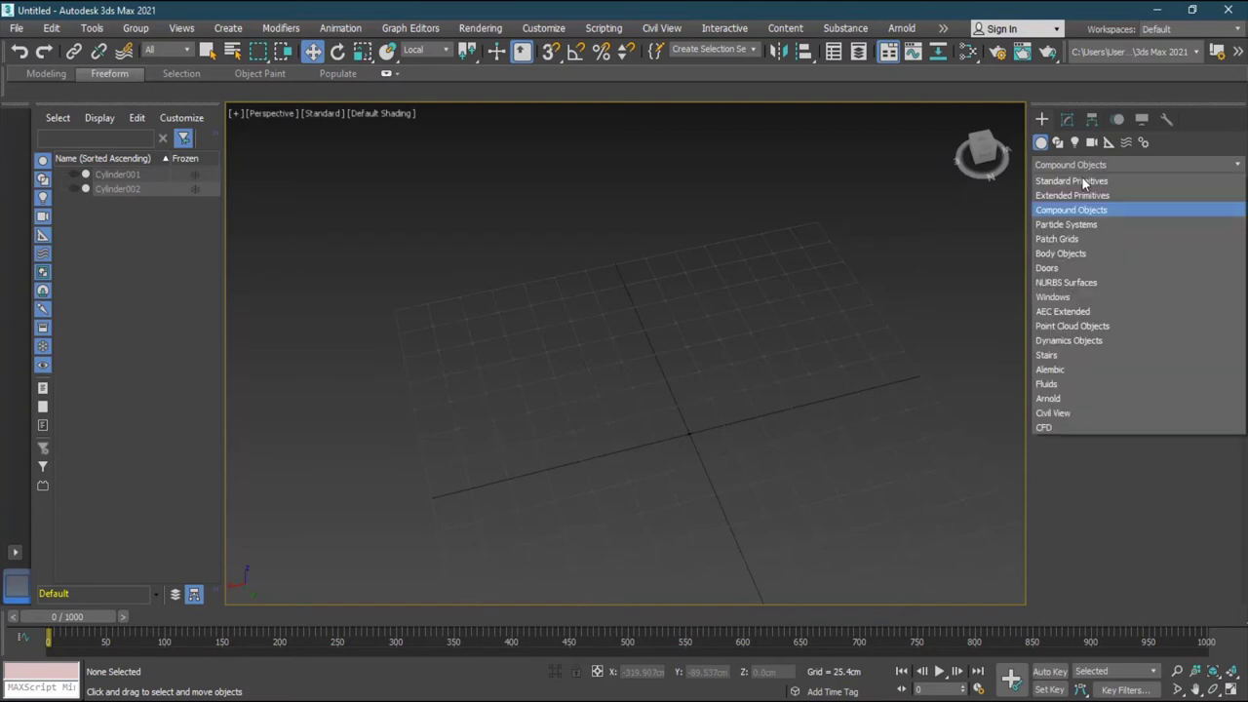
click(1082, 176)
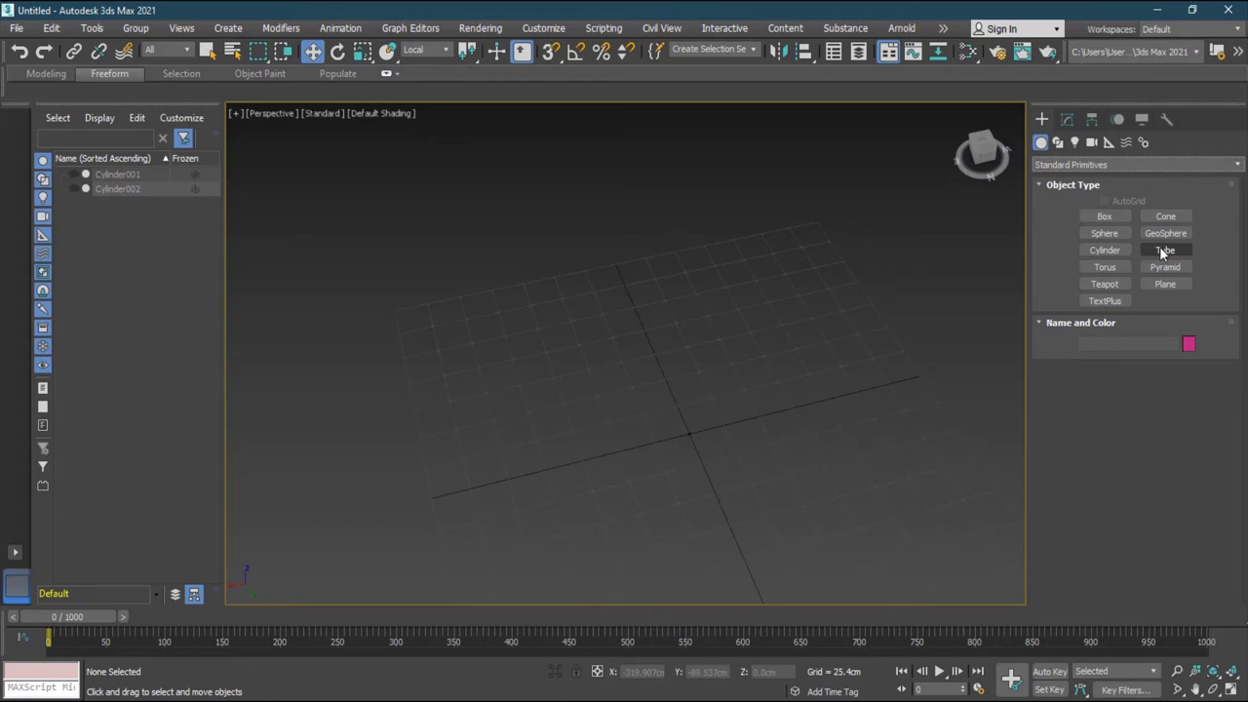
click(1105, 233)
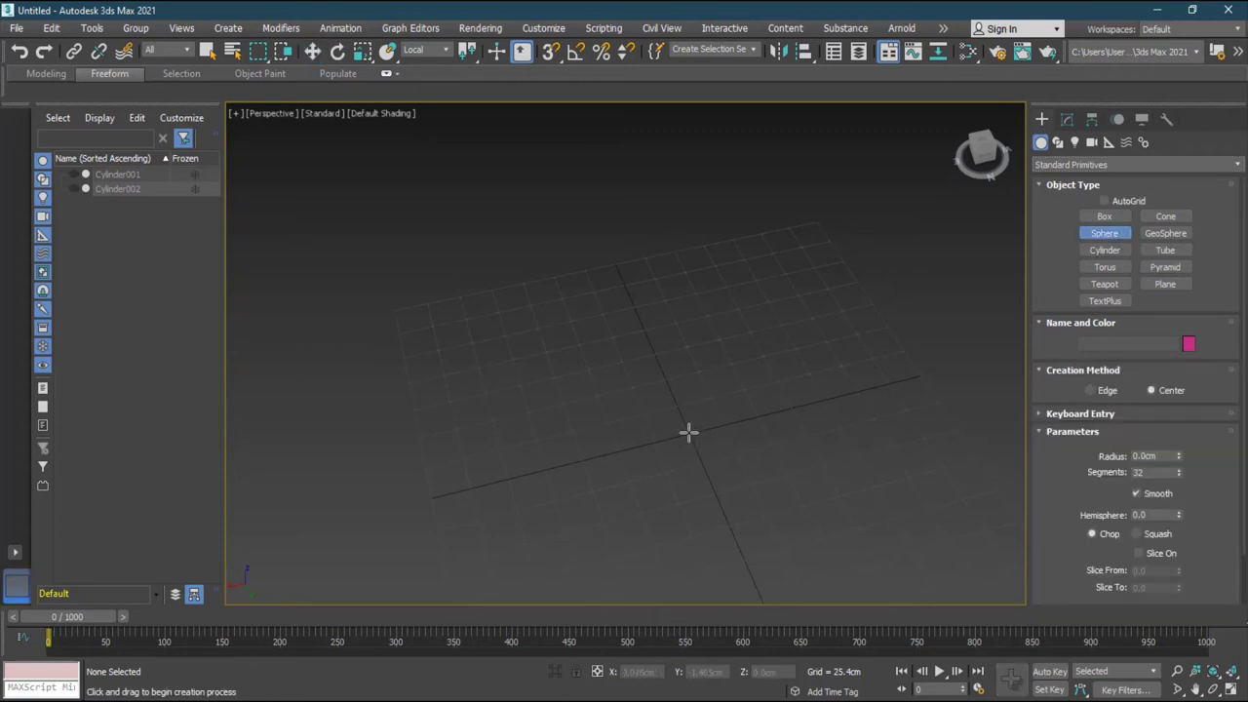
drag(689, 432, 780, 507)
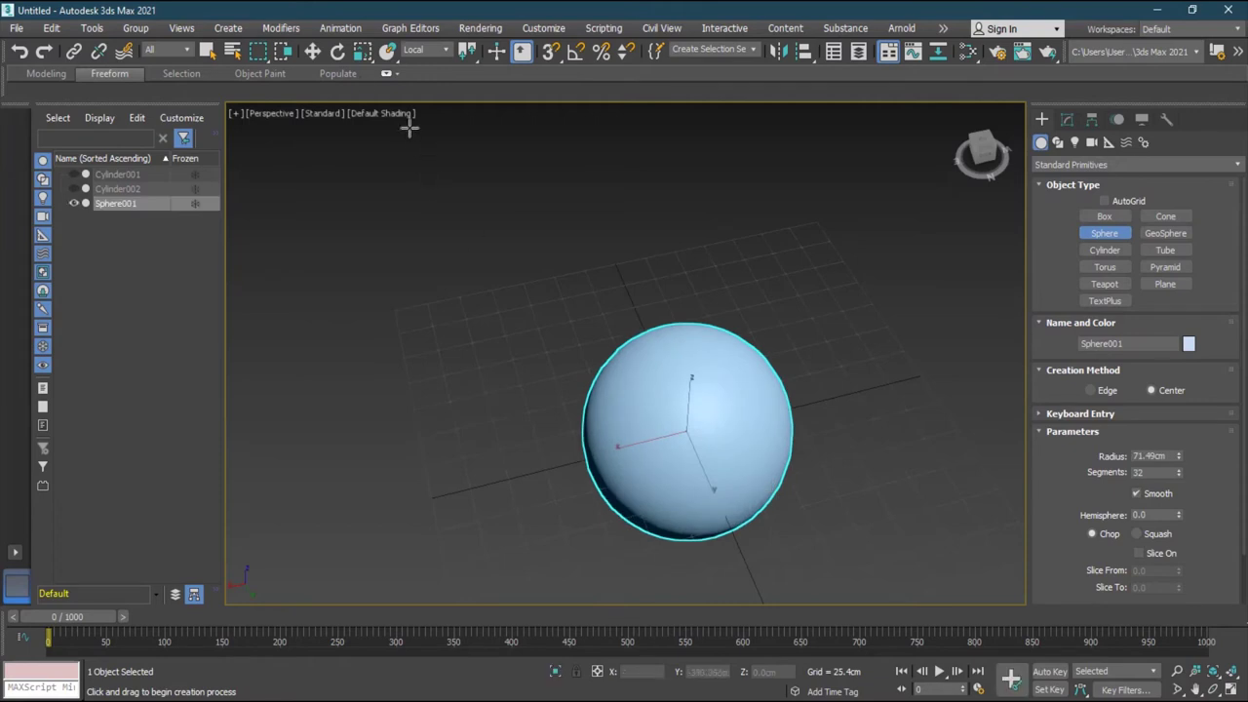
Step: Turn on the edged faces display and convert the sphere to an Editable Poly
click(312, 51)
key(F4)
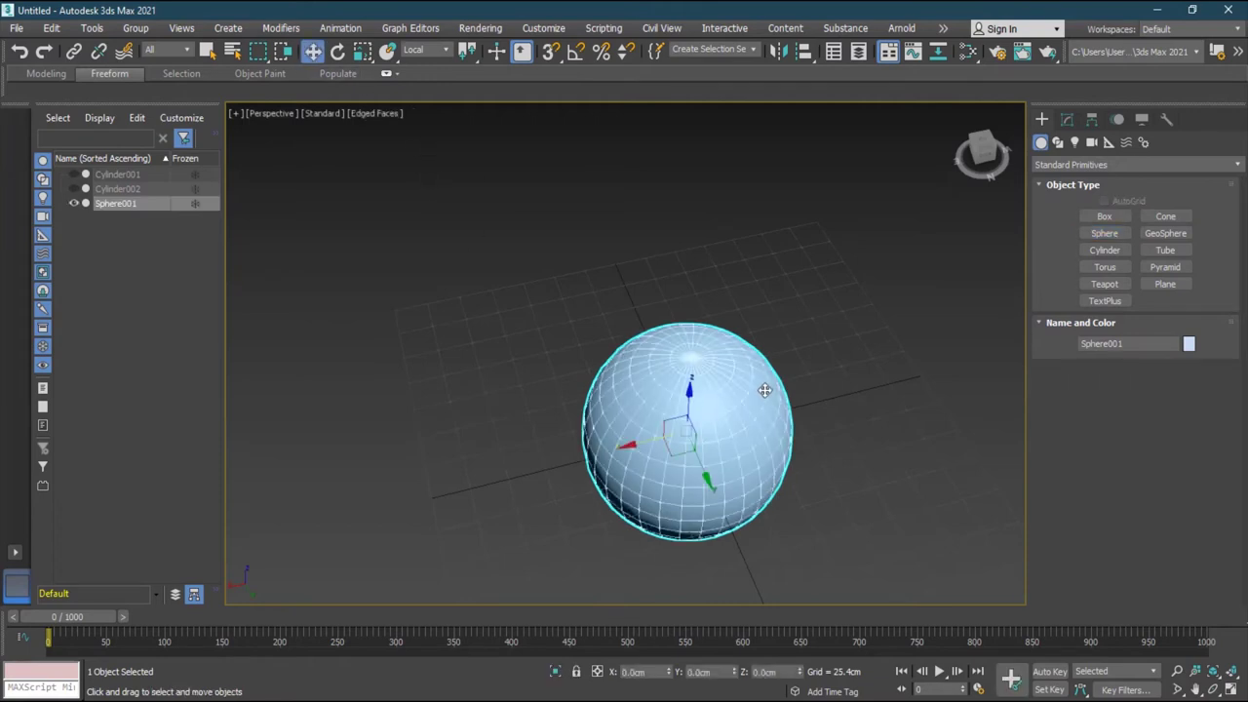
drag(694, 411, 656, 338)
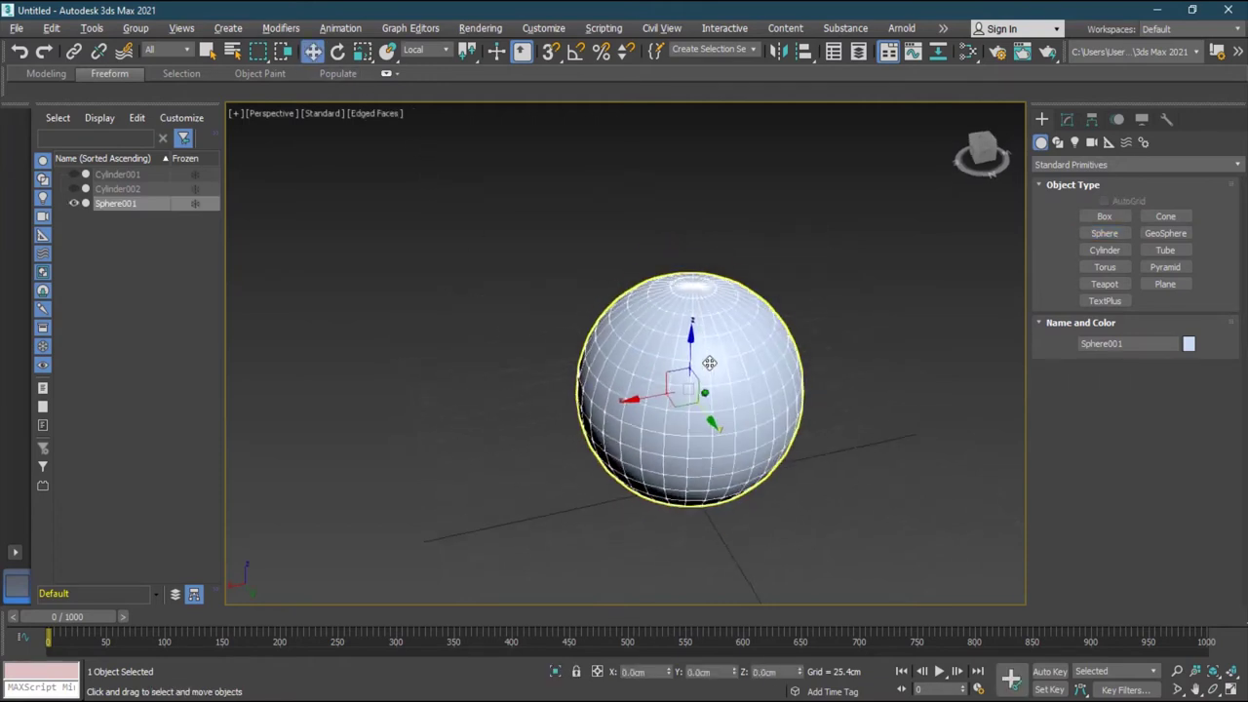
scroll(704, 342, up, 5)
scroll(704, 338, down, 2)
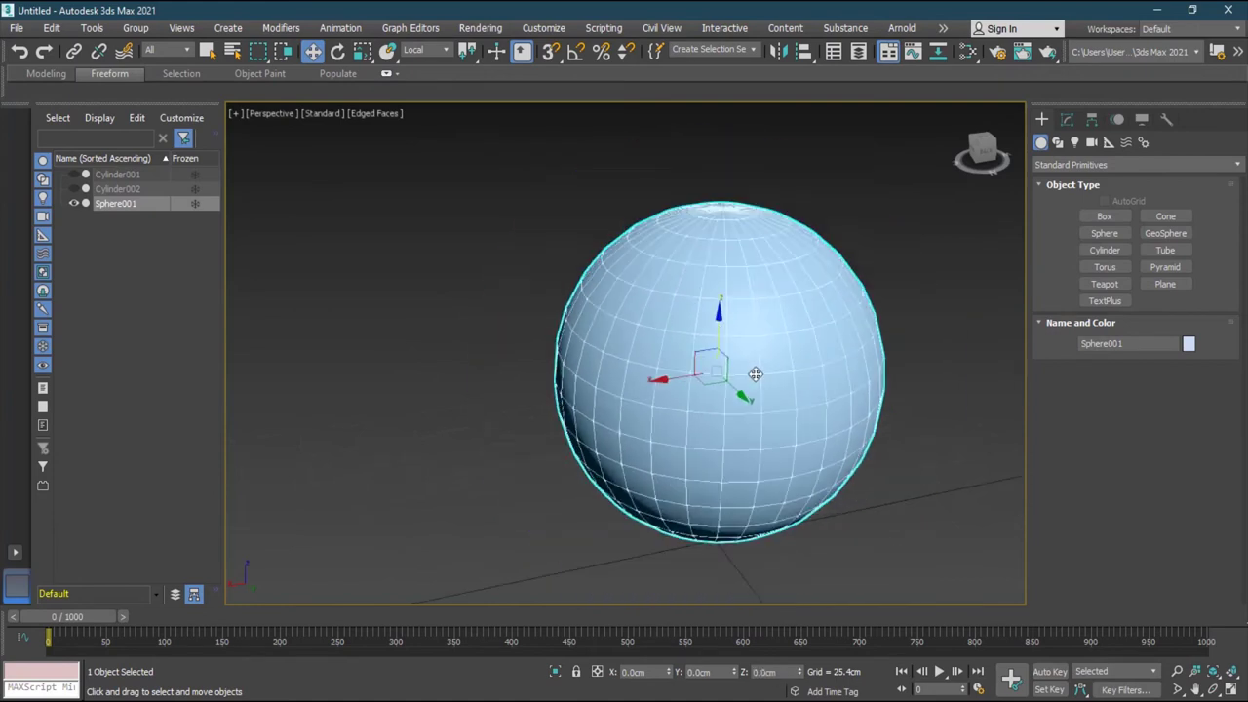
right_click(762, 352)
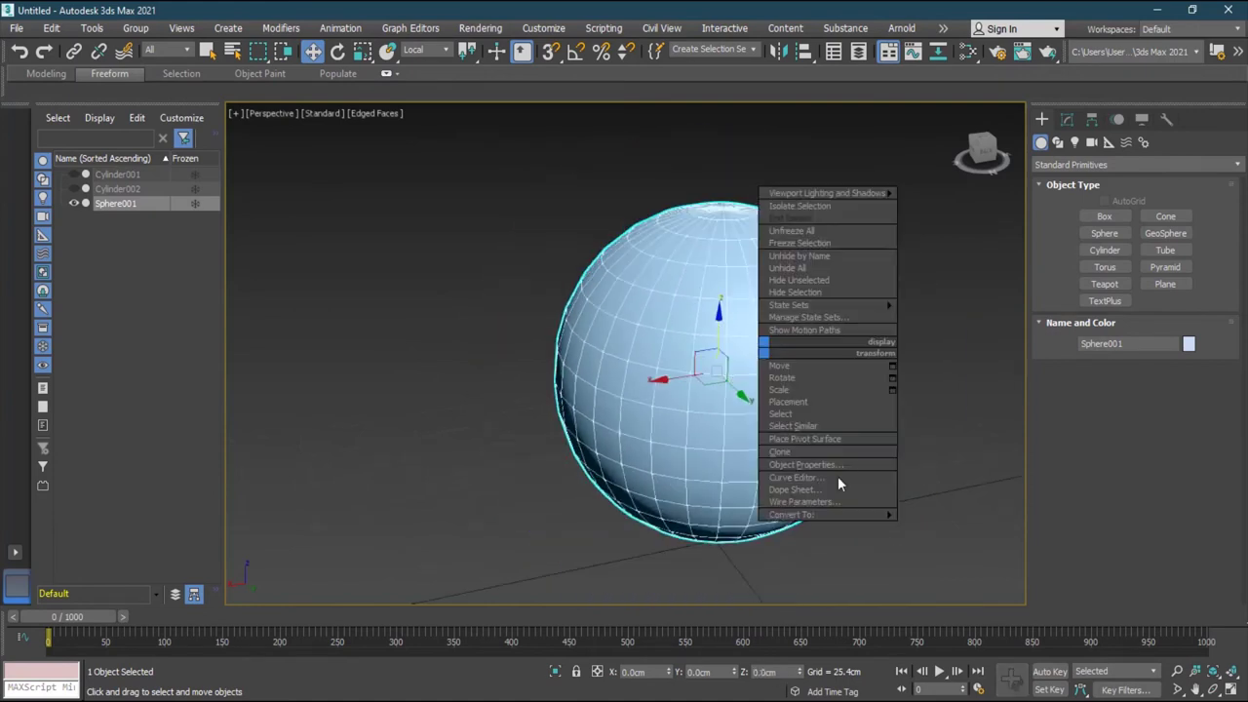
mouse_move(829, 512)
click(960, 527)
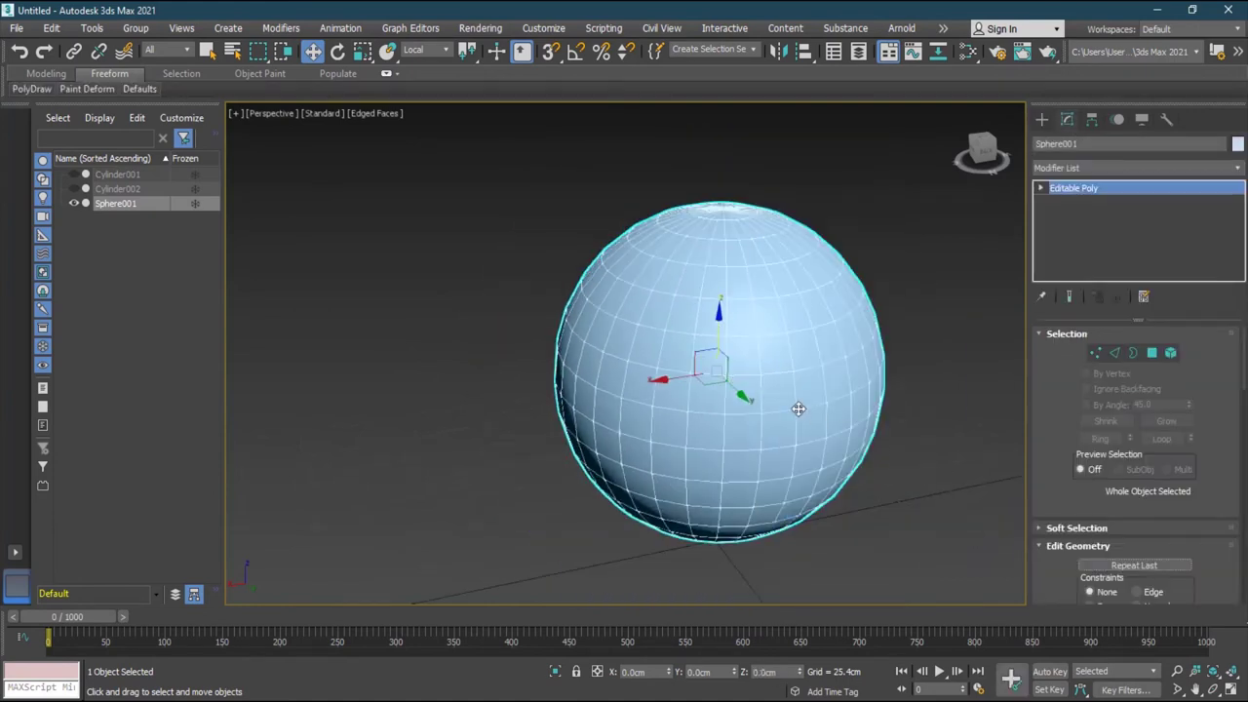
Step: At Polygon level, pick two adjacent polygons in a horizontal row and extend the selection to the full band around the sphere
click(1151, 353)
scroll(824, 441, up, 2)
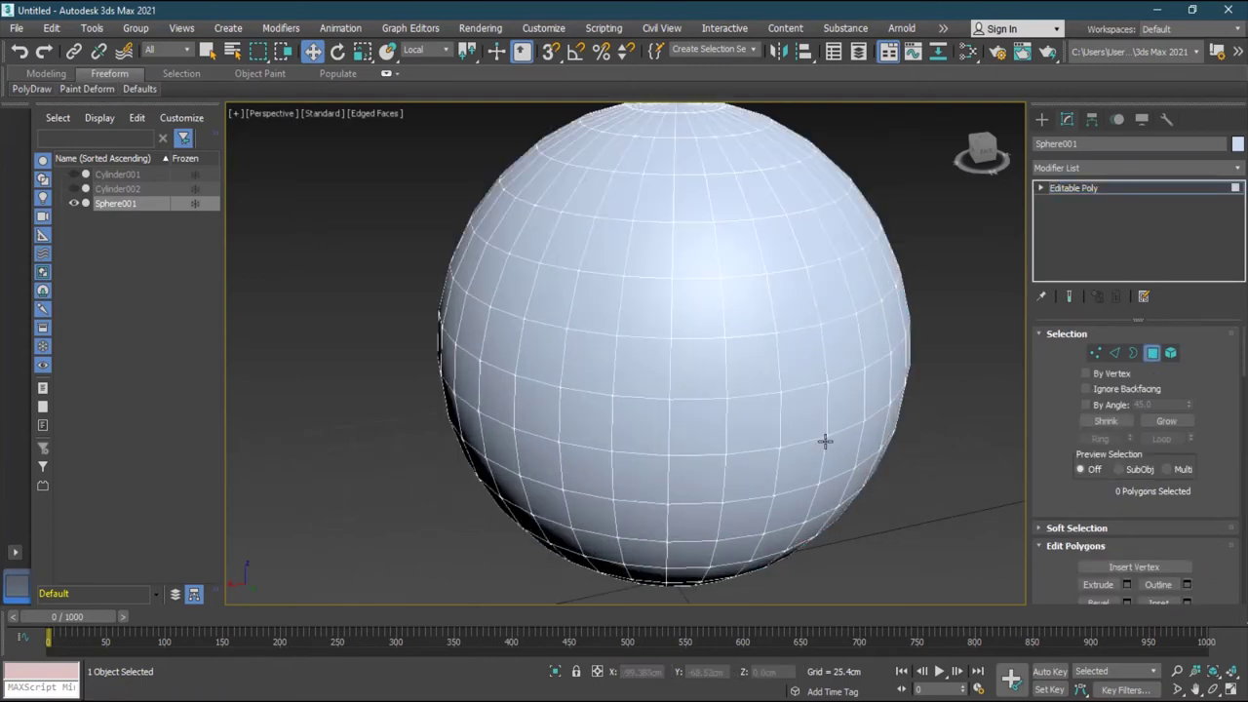
click(693, 377)
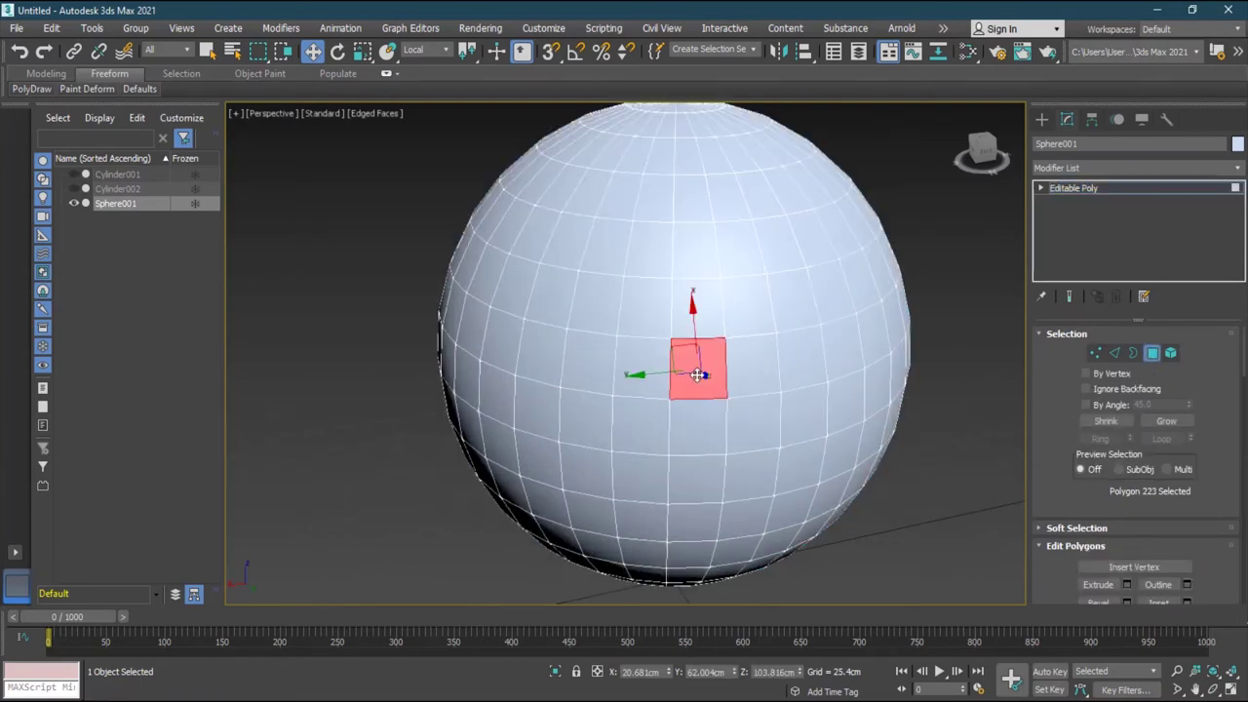
alt+middle_drag(585, 455, 677, 365)
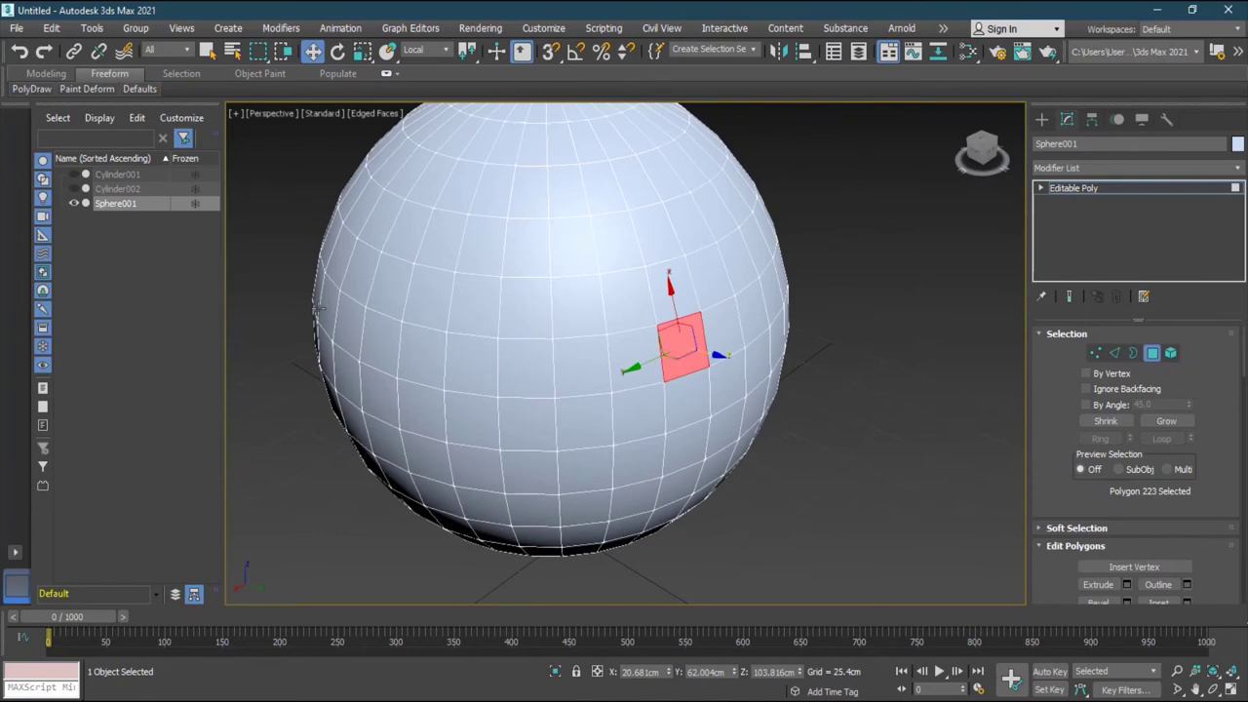
double_click(689, 359)
key(ctrl+z)
ctrl+click(638, 350)
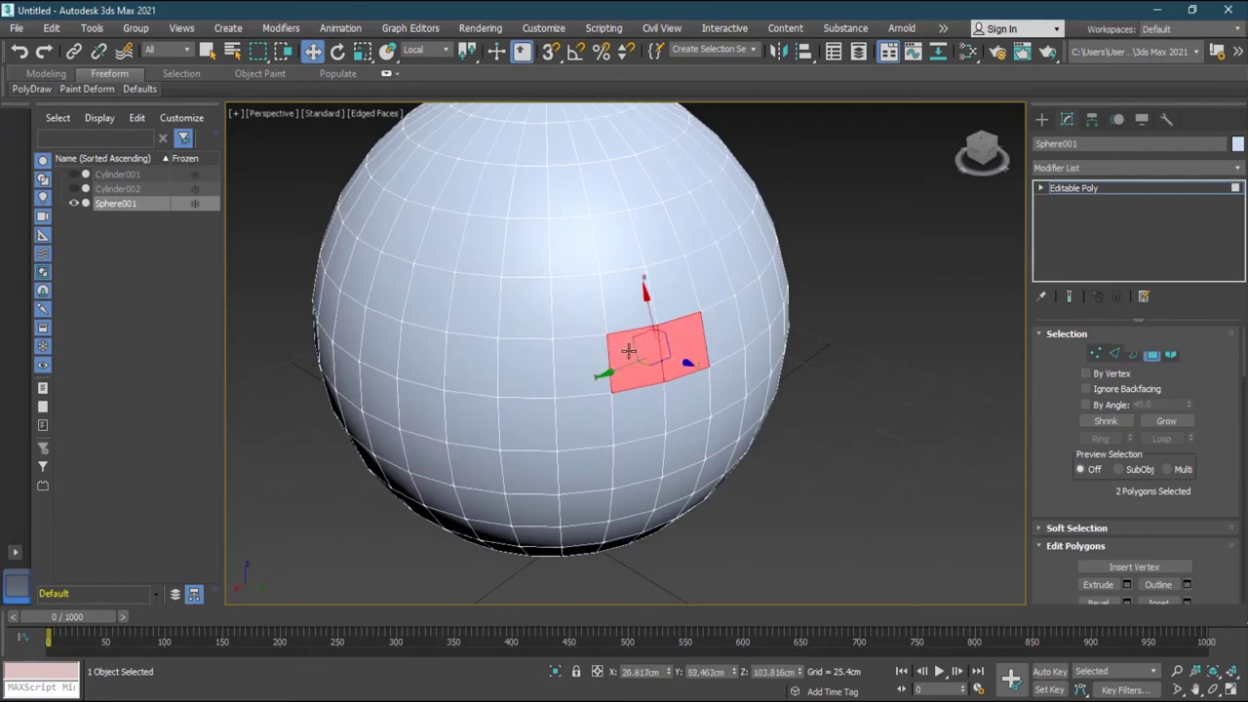
shift+click(629, 351)
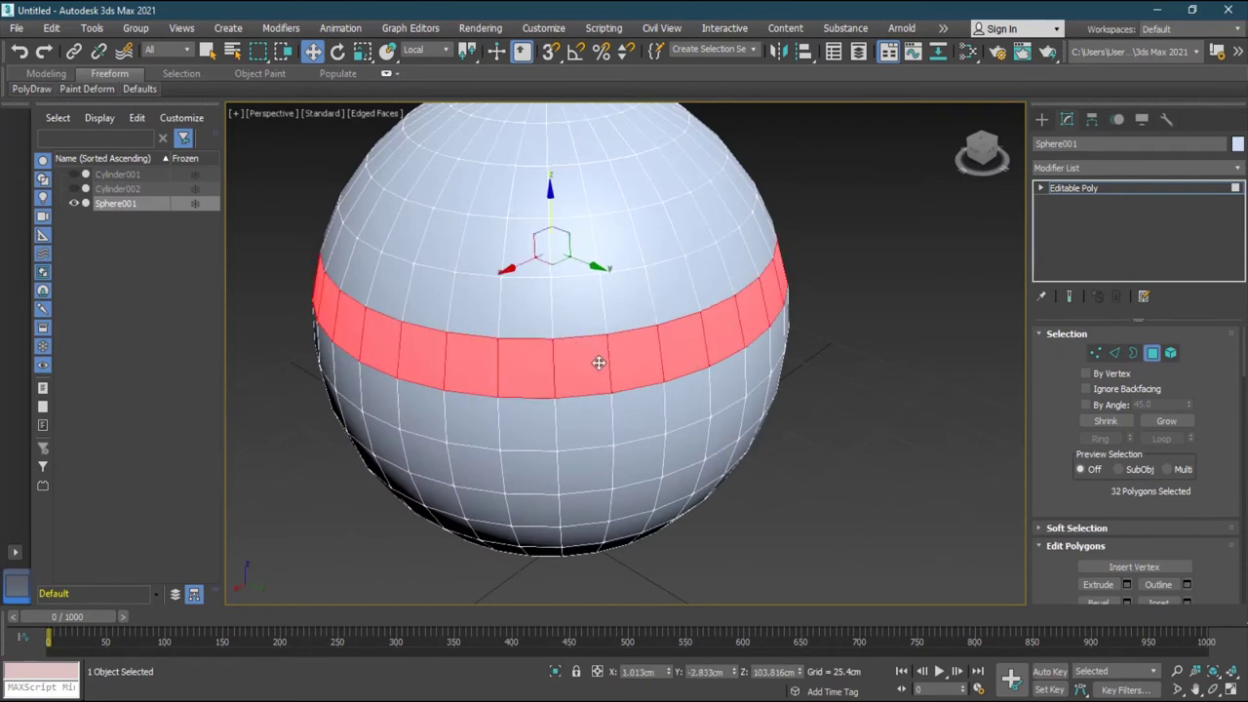
Step: Clear the polygon selection and select only an eight-polygon stretch of the same horizontal row
click(873, 416)
click(682, 346)
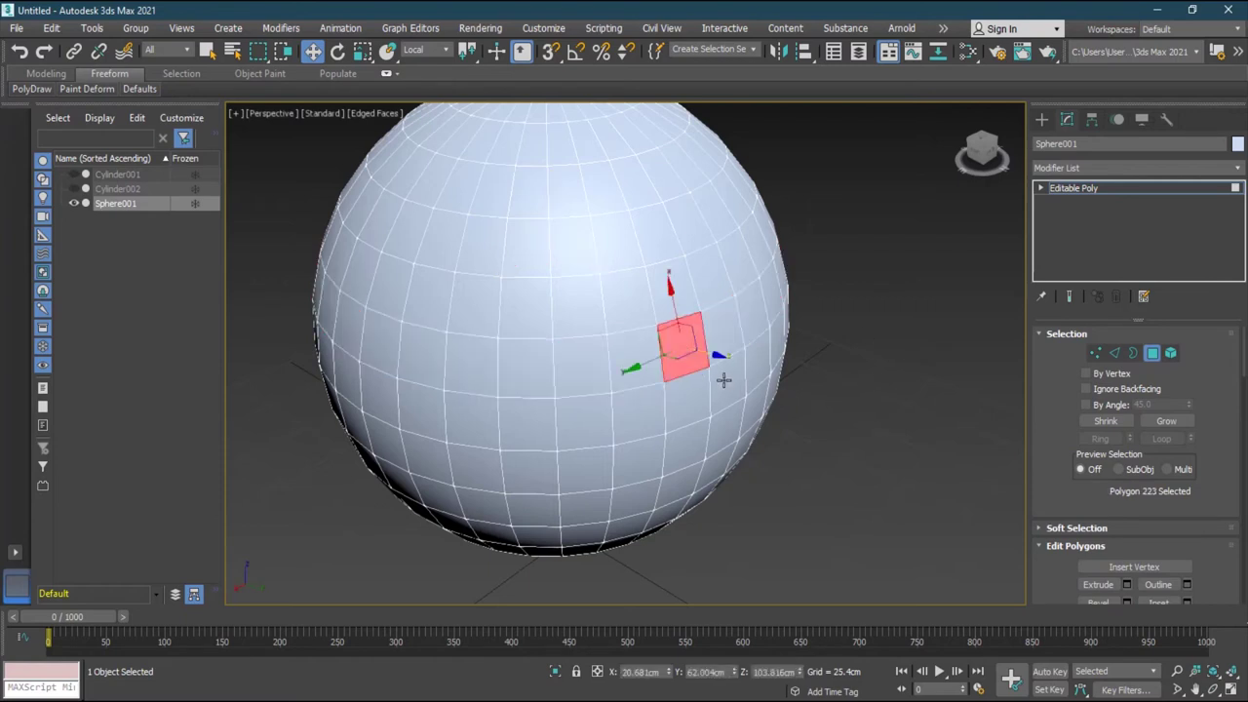
shift+click(347, 330)
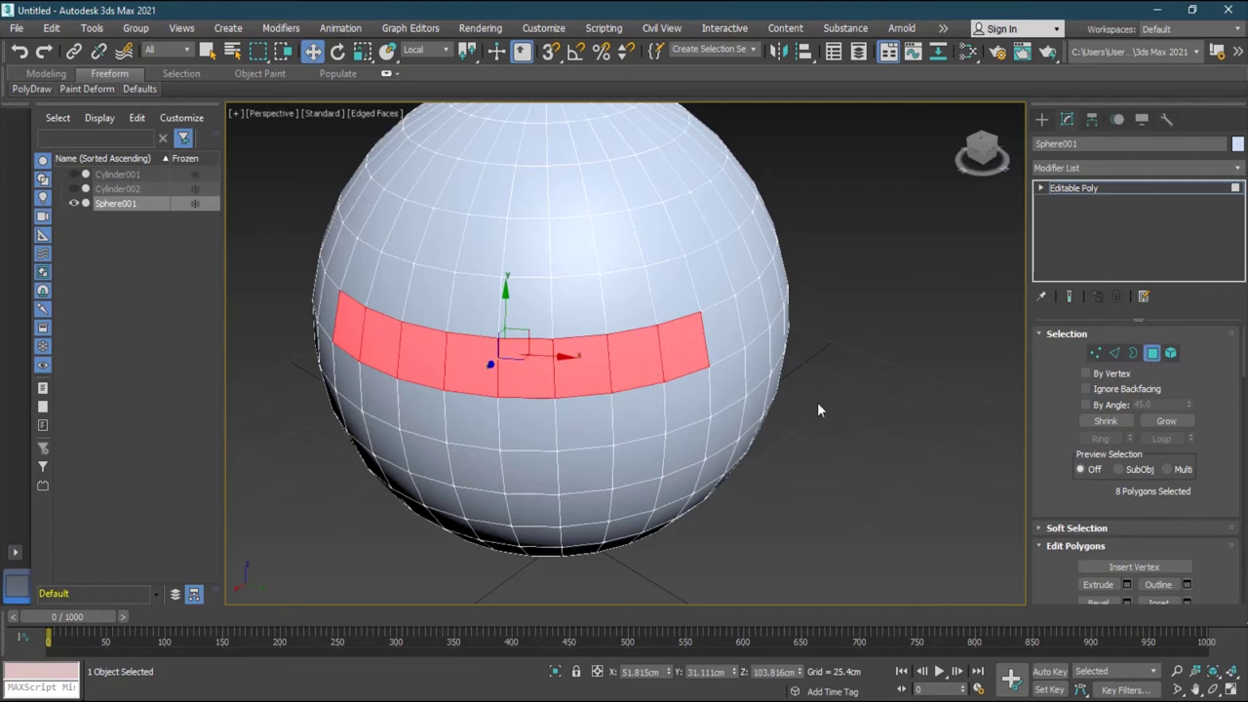
alt+middle_drag(877, 396, 903, 430)
Step: At Edge level, select a single vertical edge and add the neighbouring vertical edge loop to the selection
click(1115, 353)
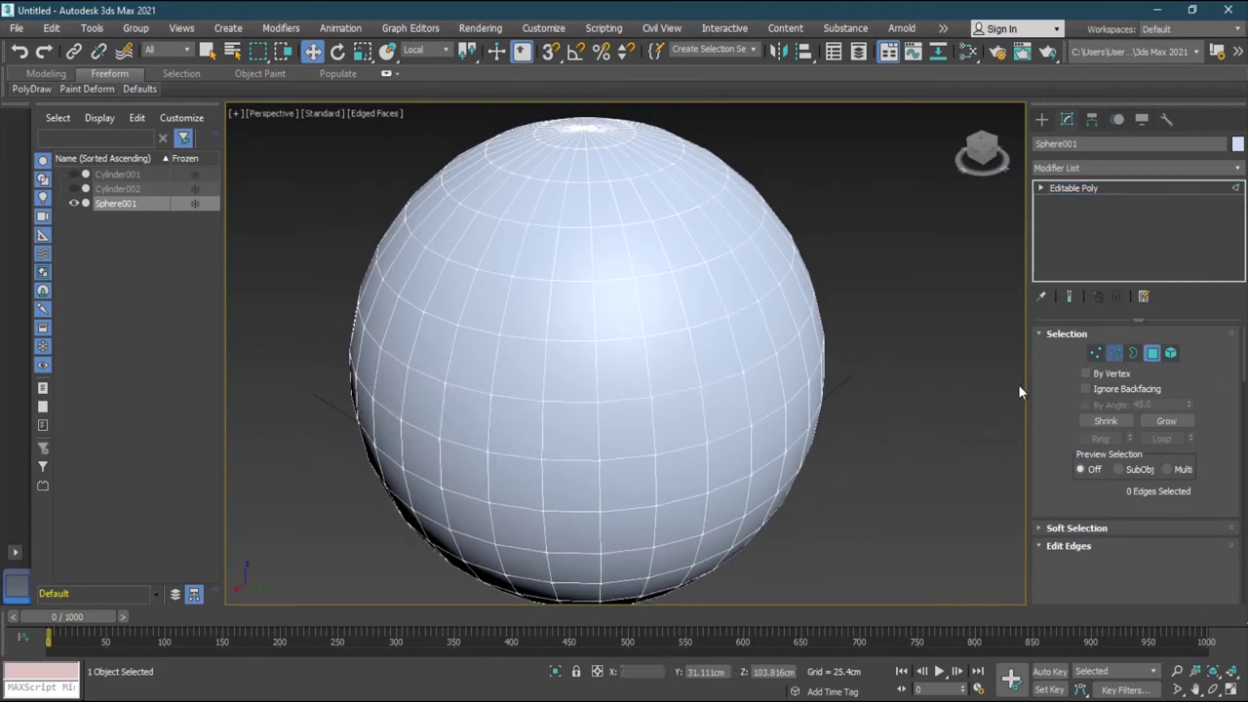
click(705, 415)
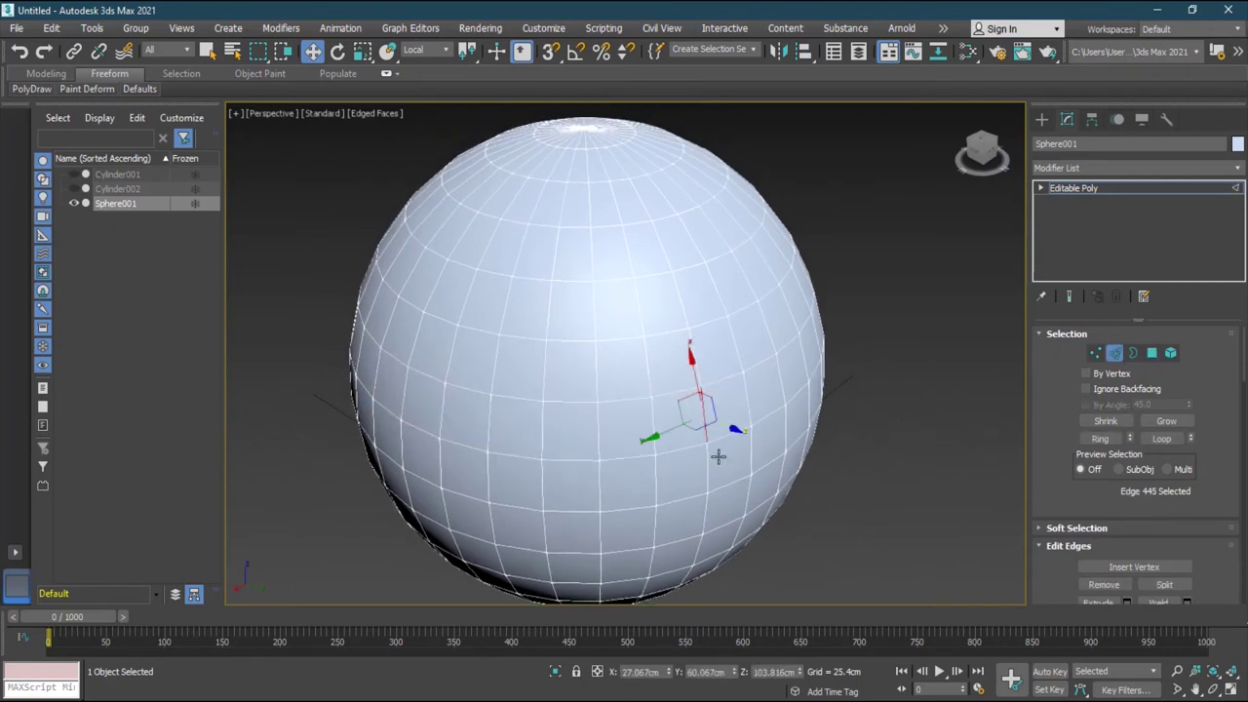
double_click(652, 419)
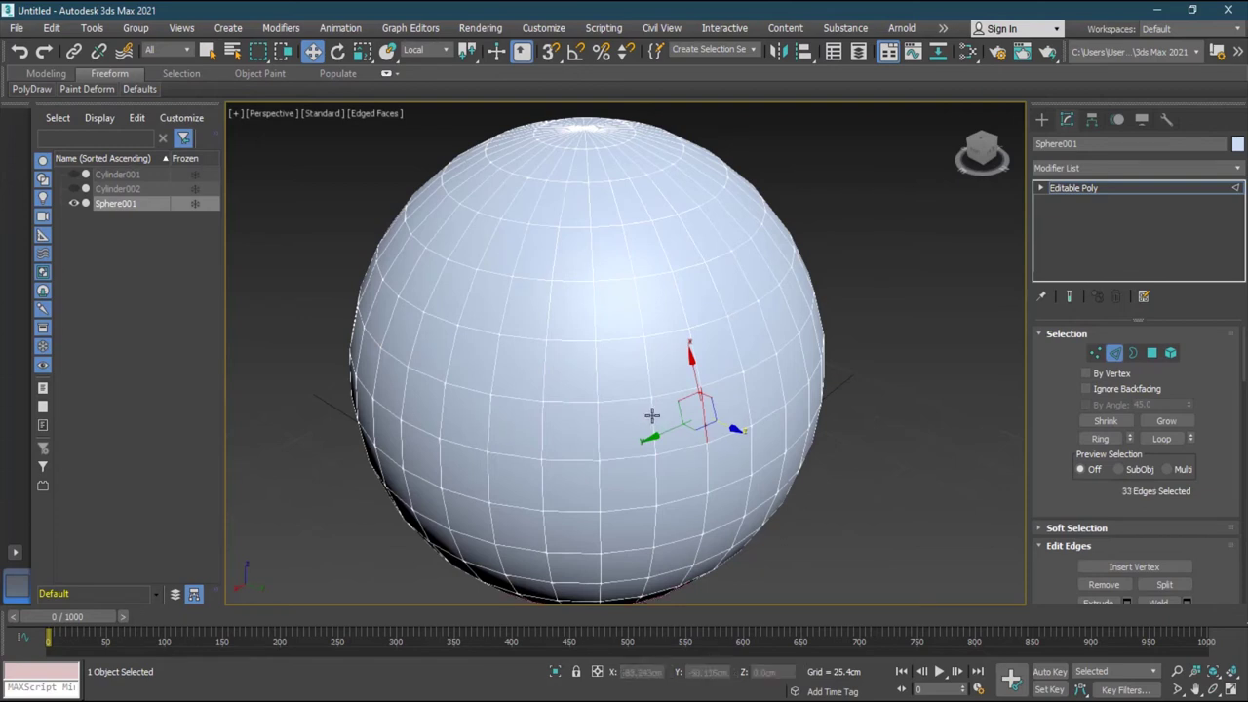
ctrl+double_click(652, 416)
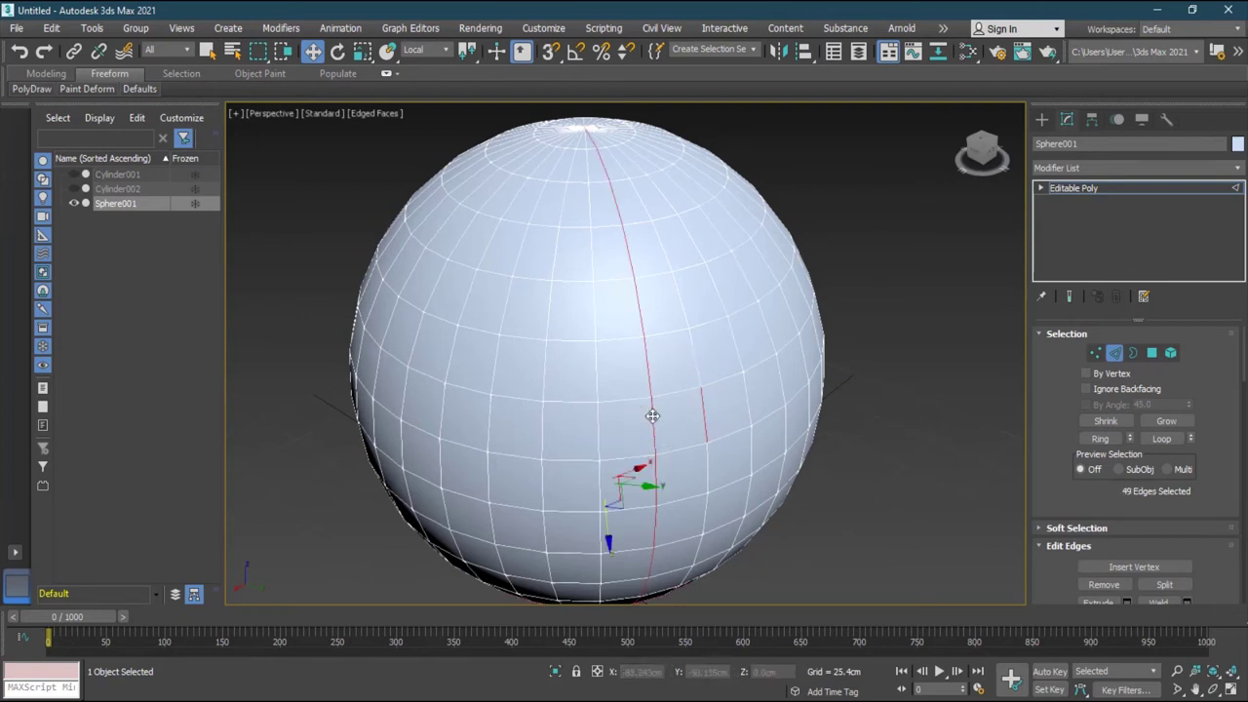
Step: Clear the edge selection, pick one vertical edge, and extend it to the full ring of parallel edges around the sphere
click(828, 476)
click(653, 415)
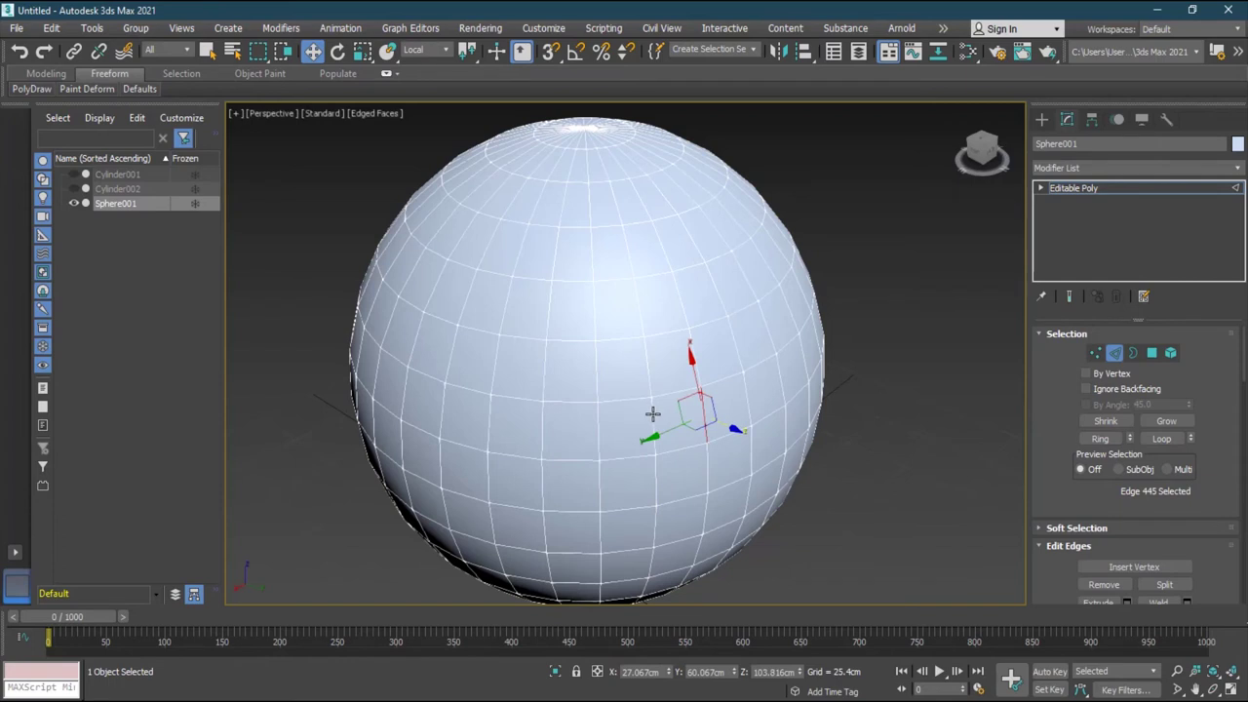
shift+click(598, 424)
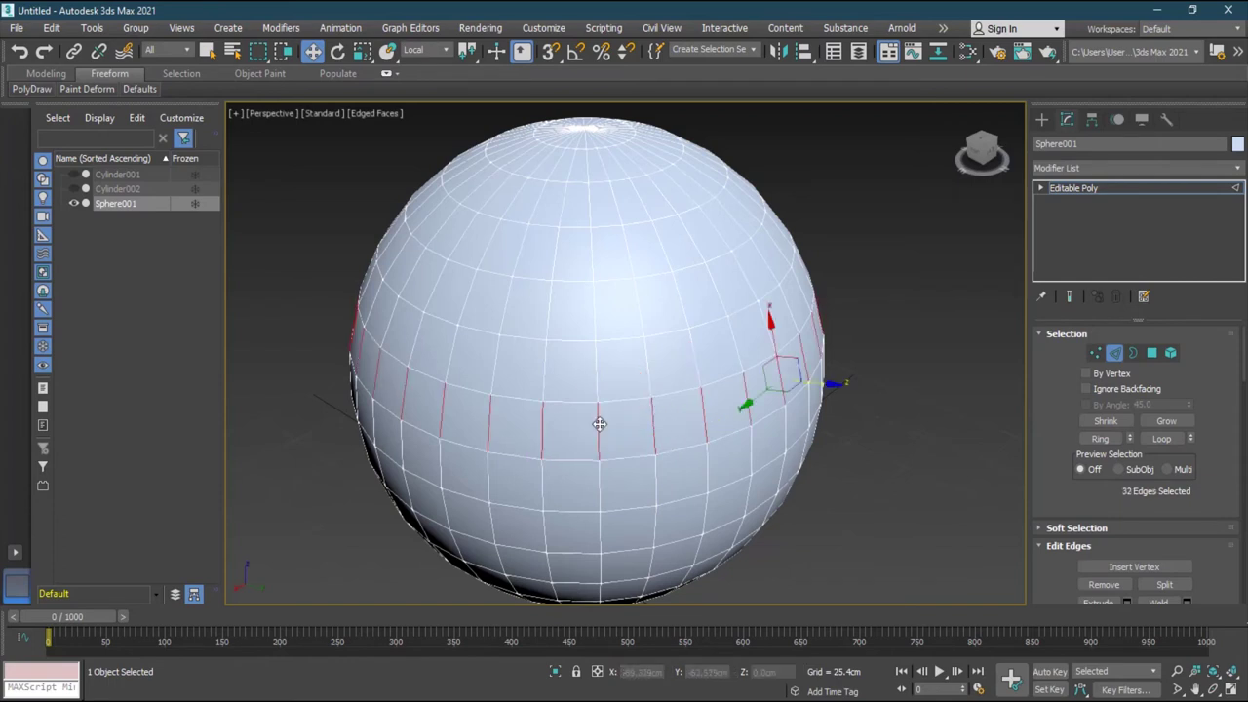
Step: Reselect three neighbouring vertical edges in the same row and expand them to the full edge ring
click(829, 479)
click(703, 430)
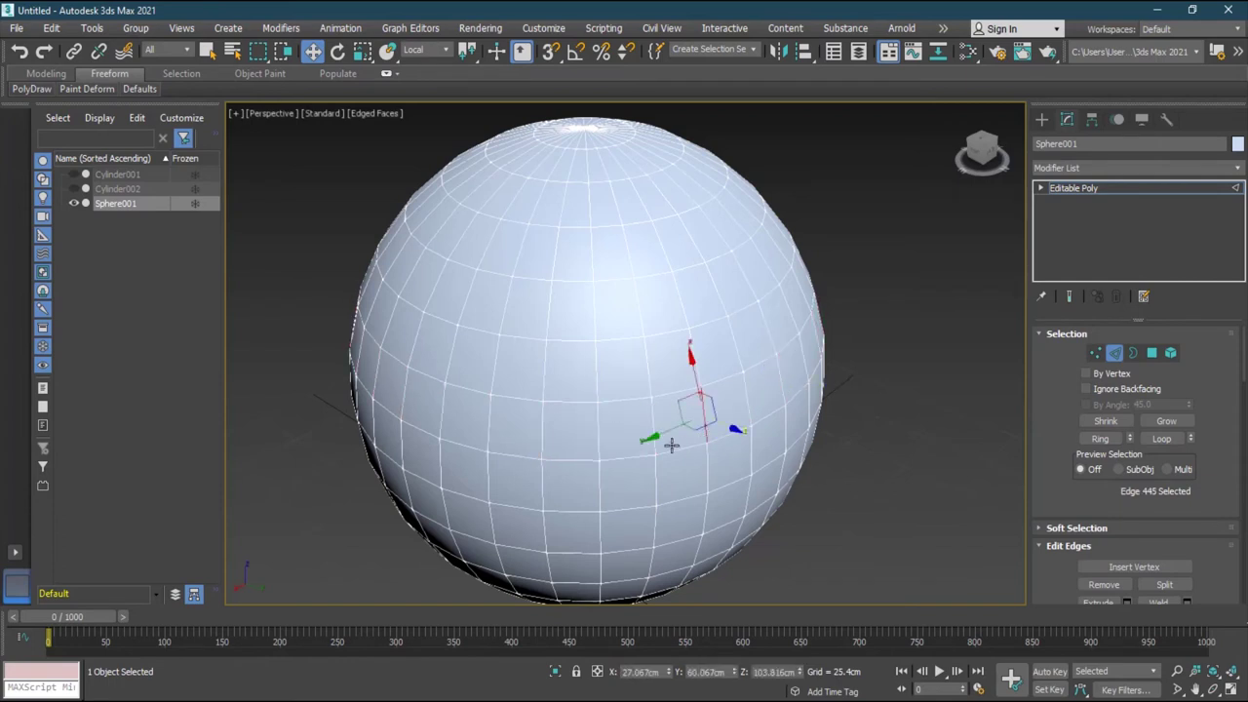
ctrl+click(651, 420)
ctrl+click(598, 421)
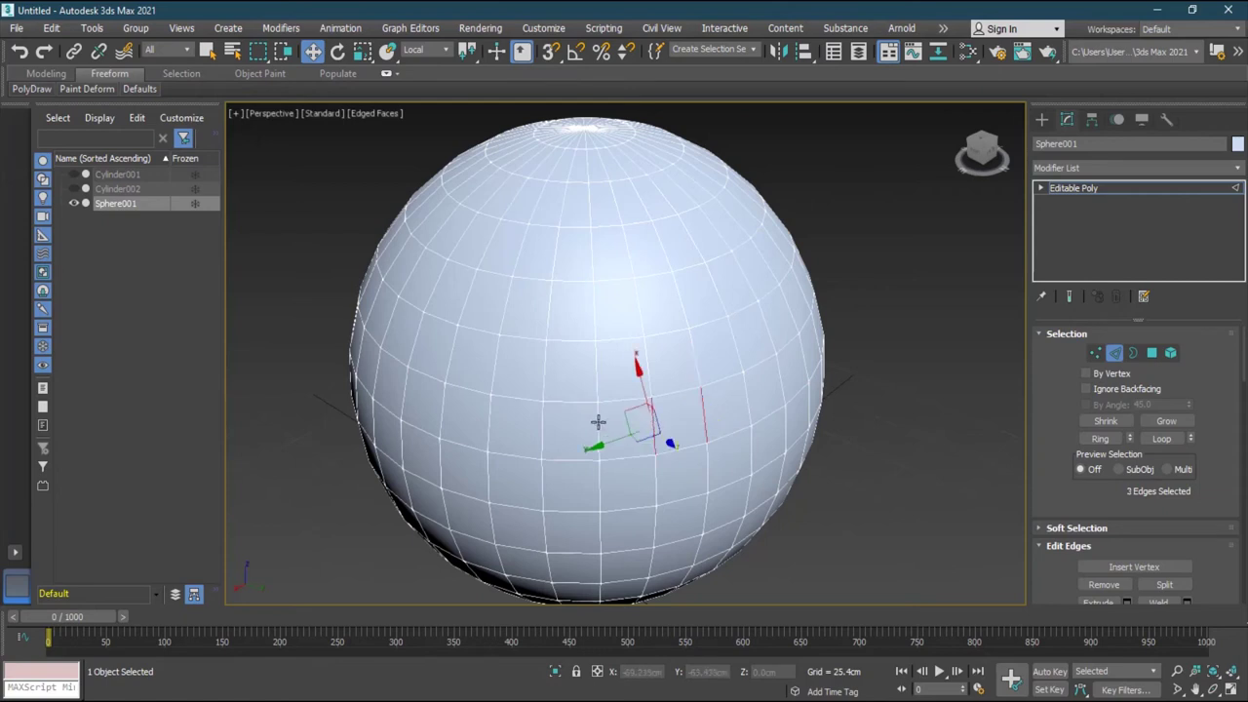
key(alt+r)
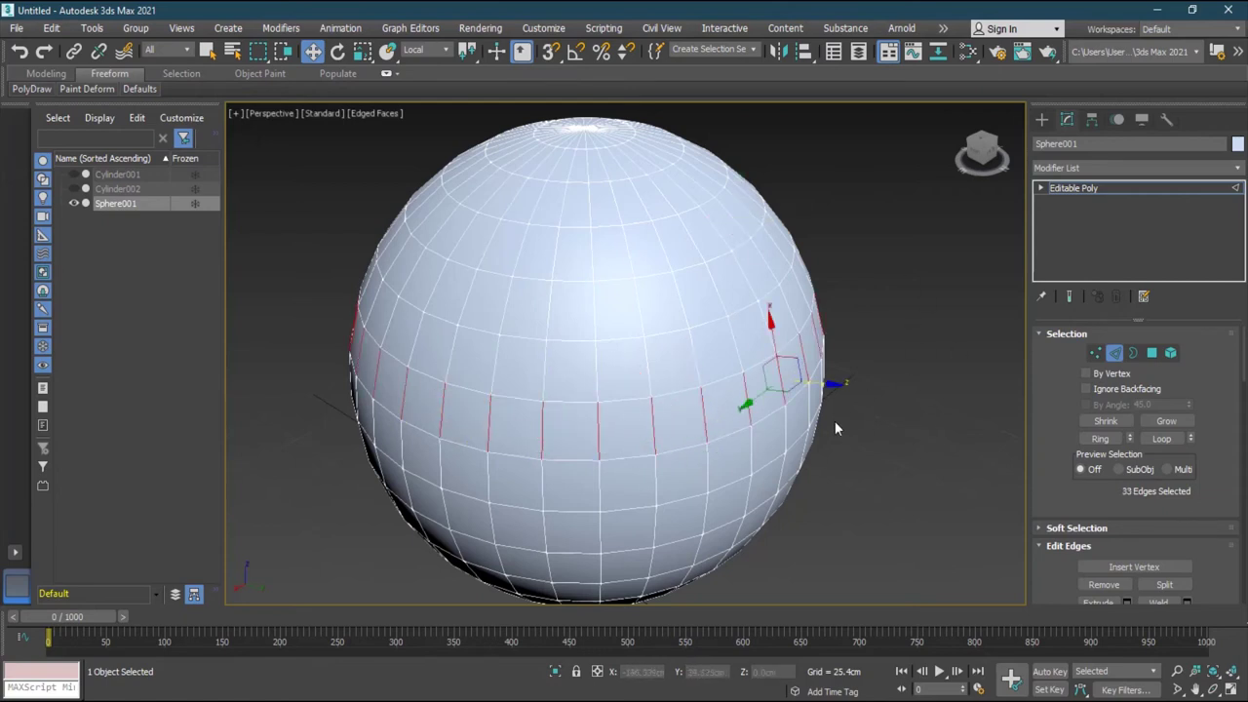
Step: Select a single vertical edge and extend it to its full edge loop, and try picking individual neighbouring edges again
click(702, 412)
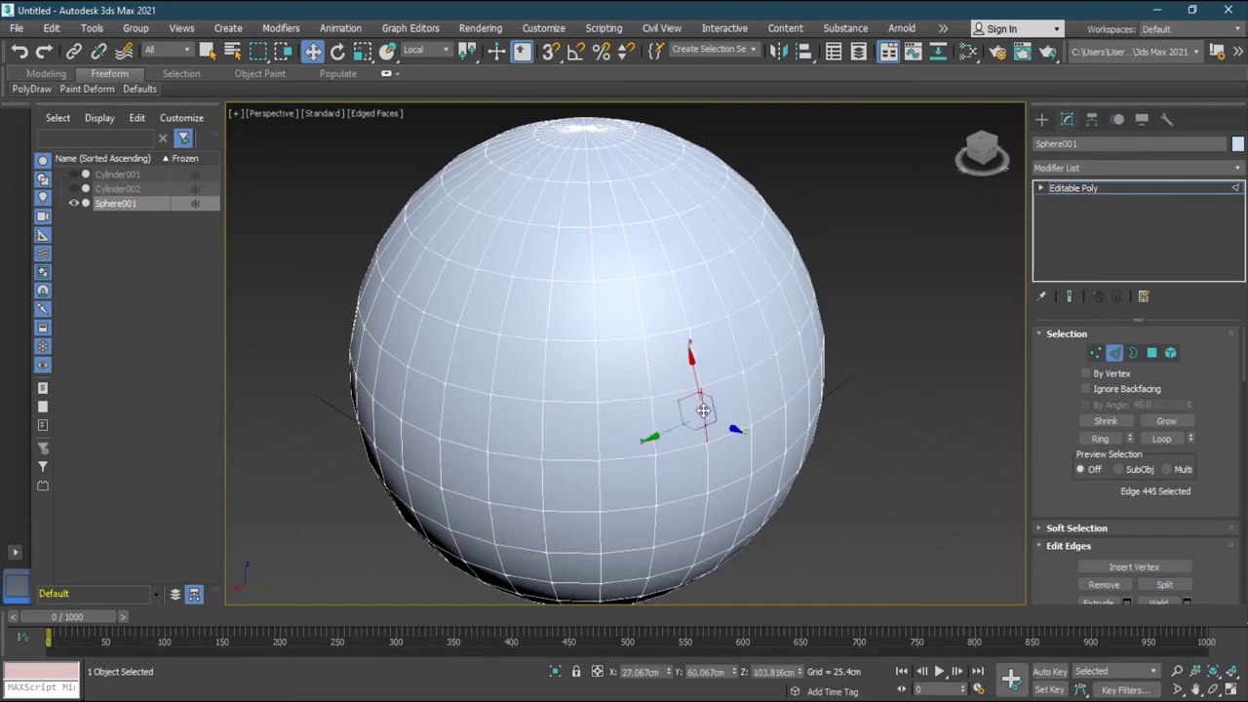
key(alt+l)
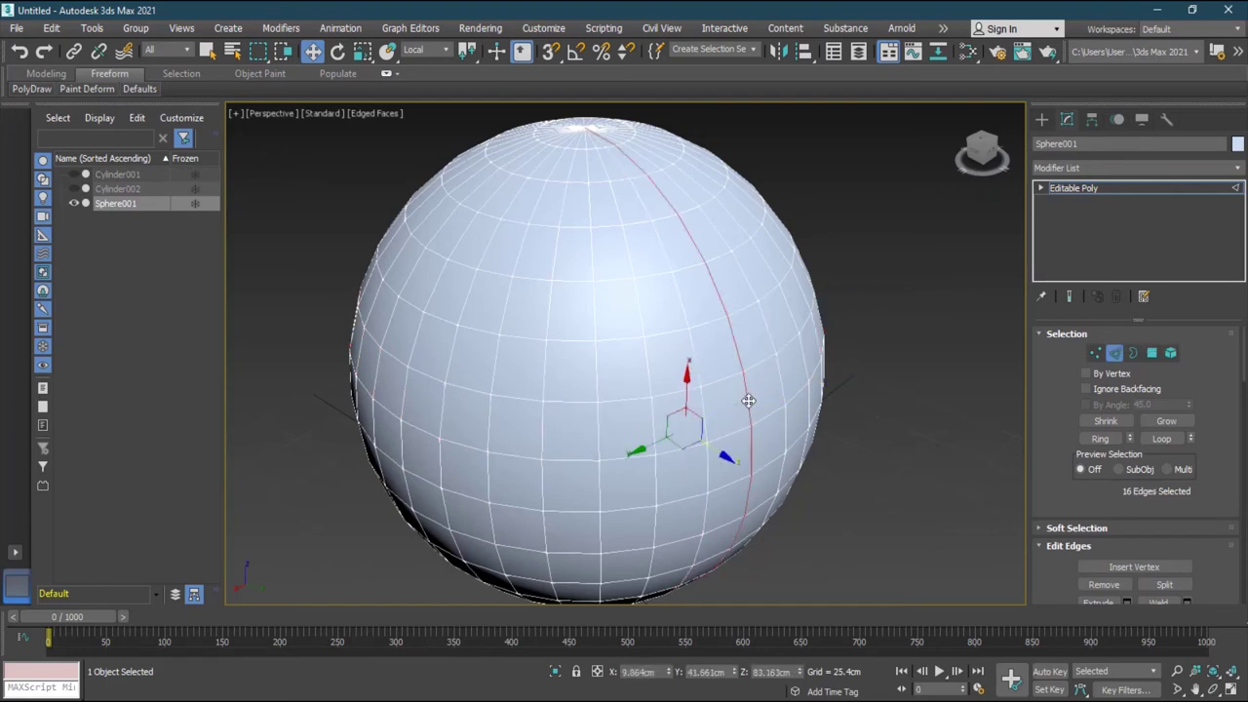
click(694, 398)
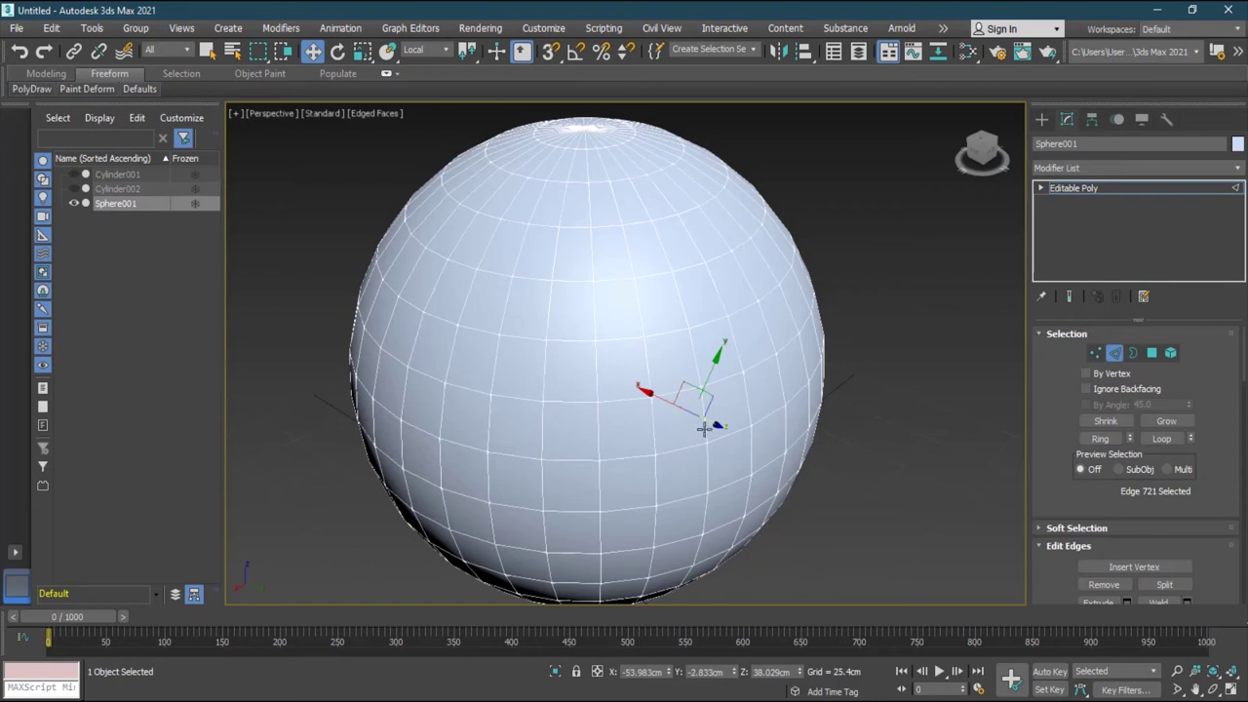
ctrl+click(650, 417)
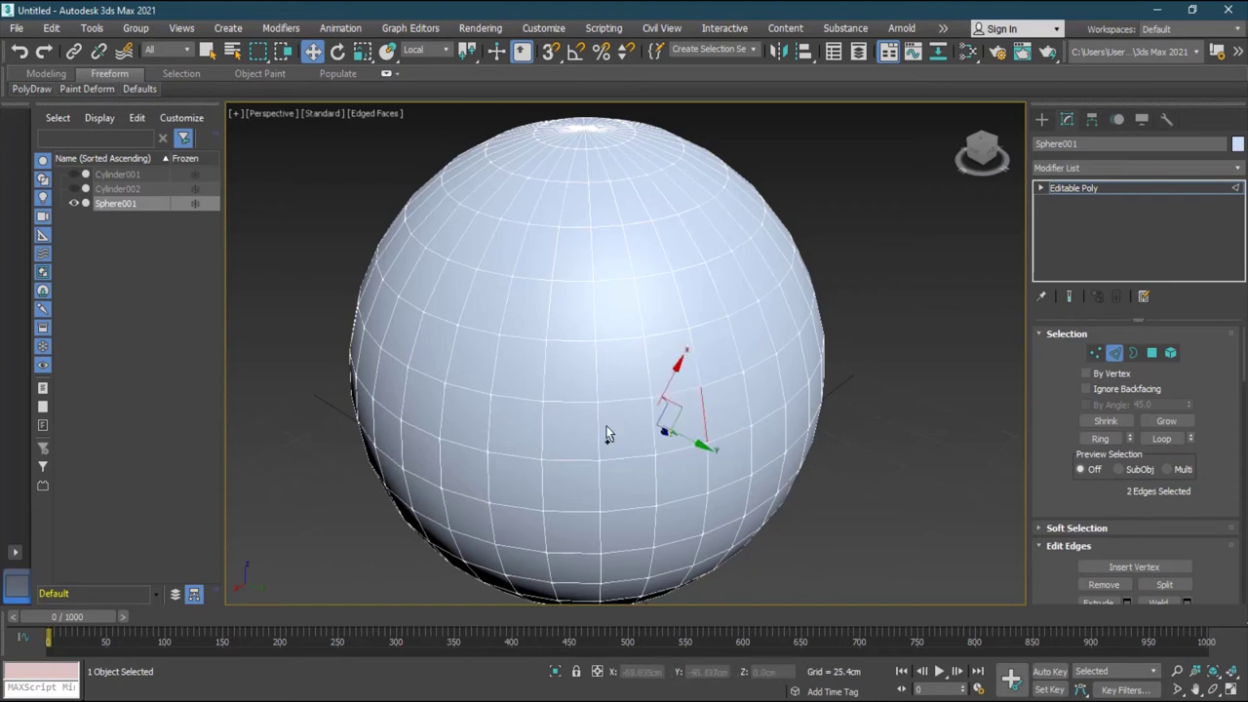
Step: Clear the edge selection, switch to Polygon level, and deselect the stored row of polygons
click(886, 426)
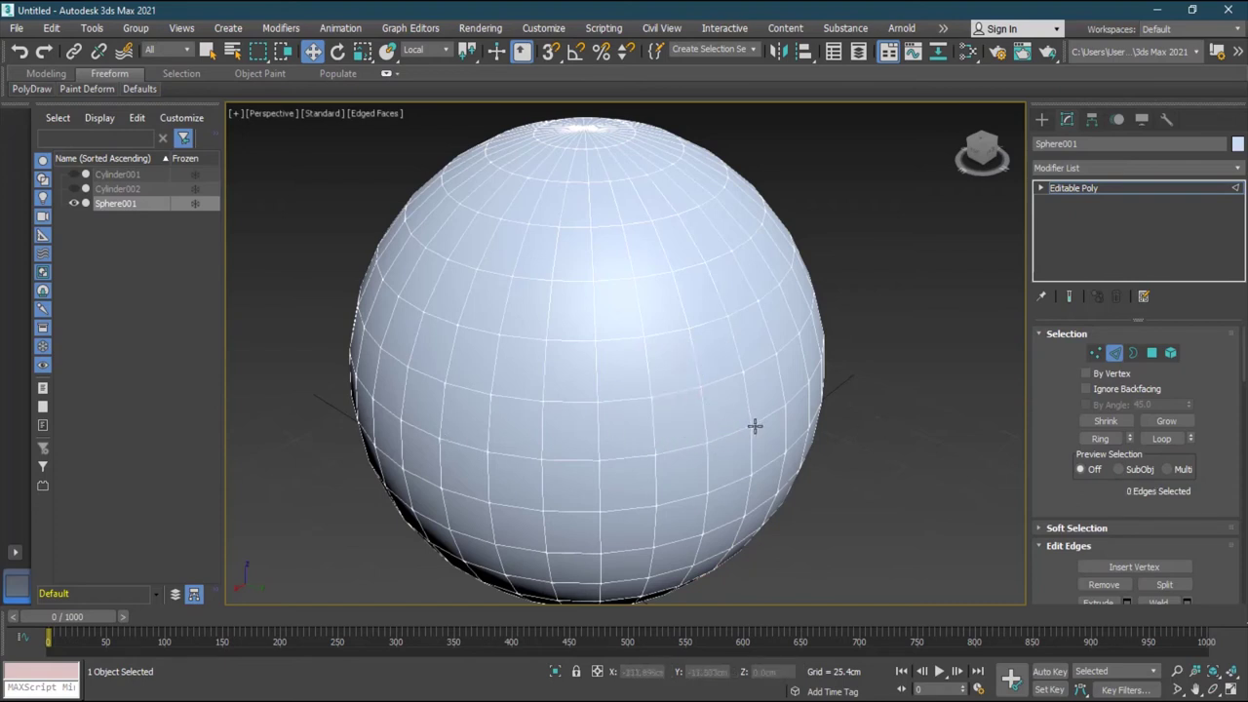
click(1156, 353)
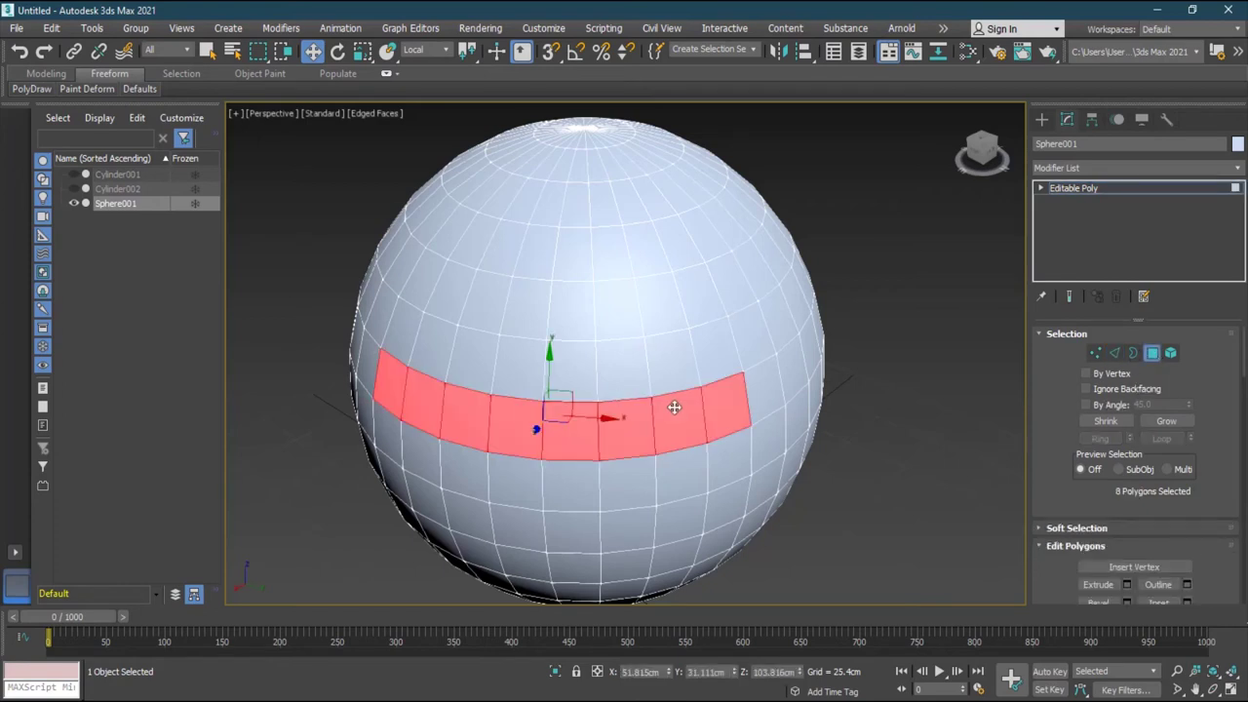
click(876, 430)
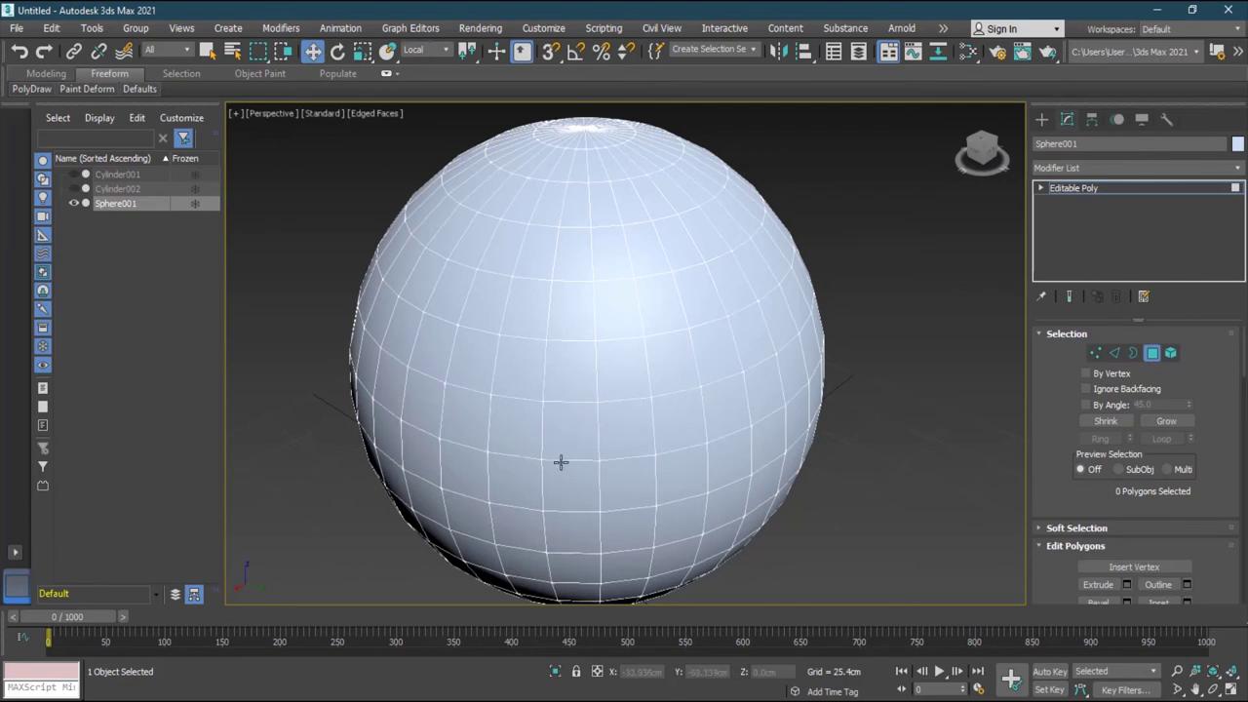
click(525, 433)
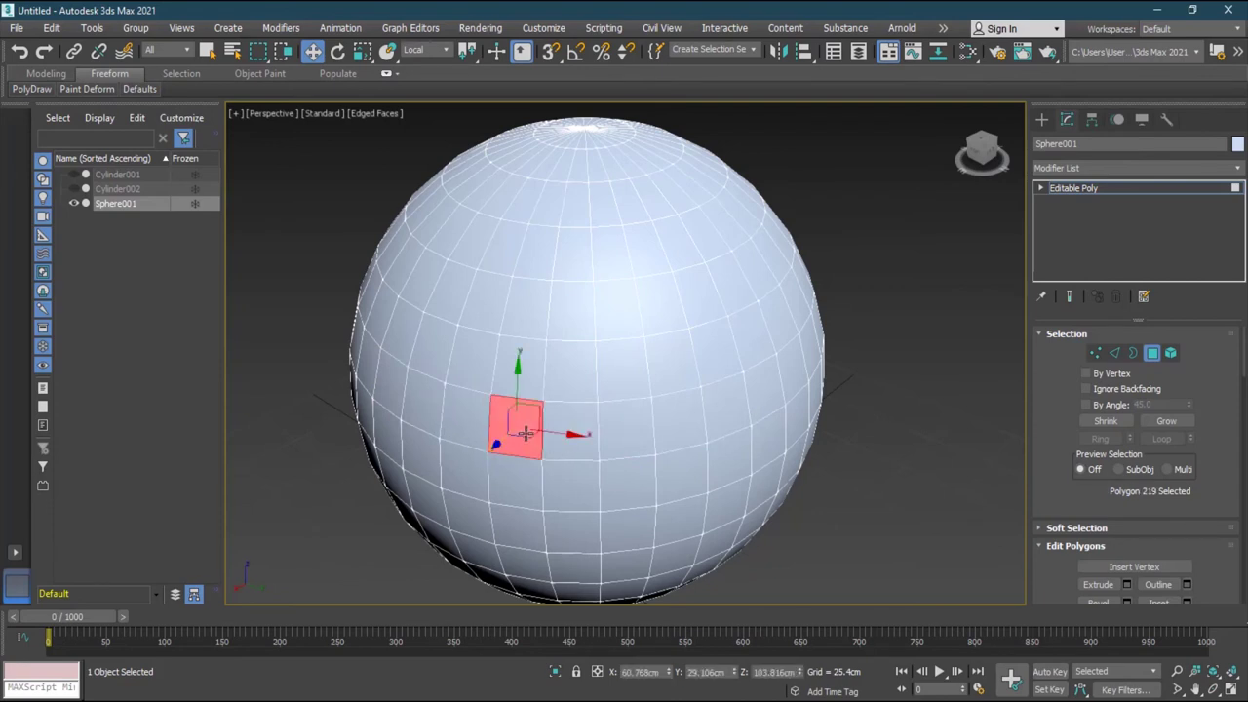
drag(507, 435, 500, 443)
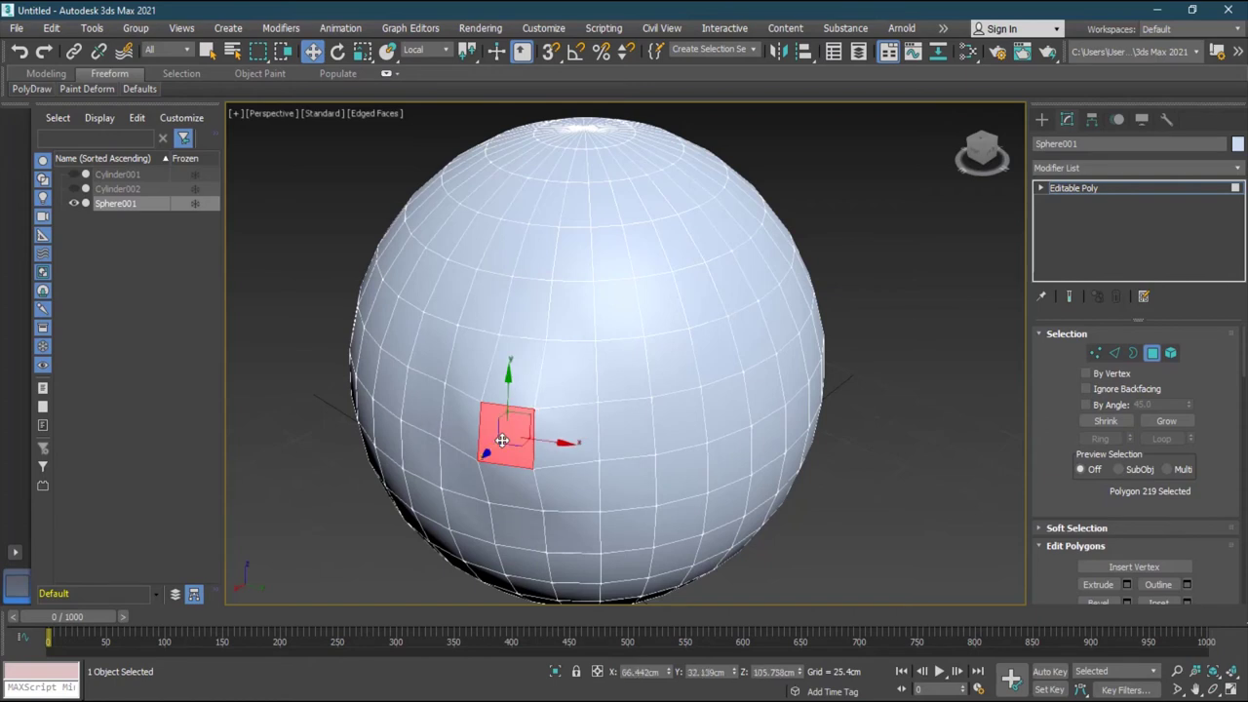
key(ctrl+z)
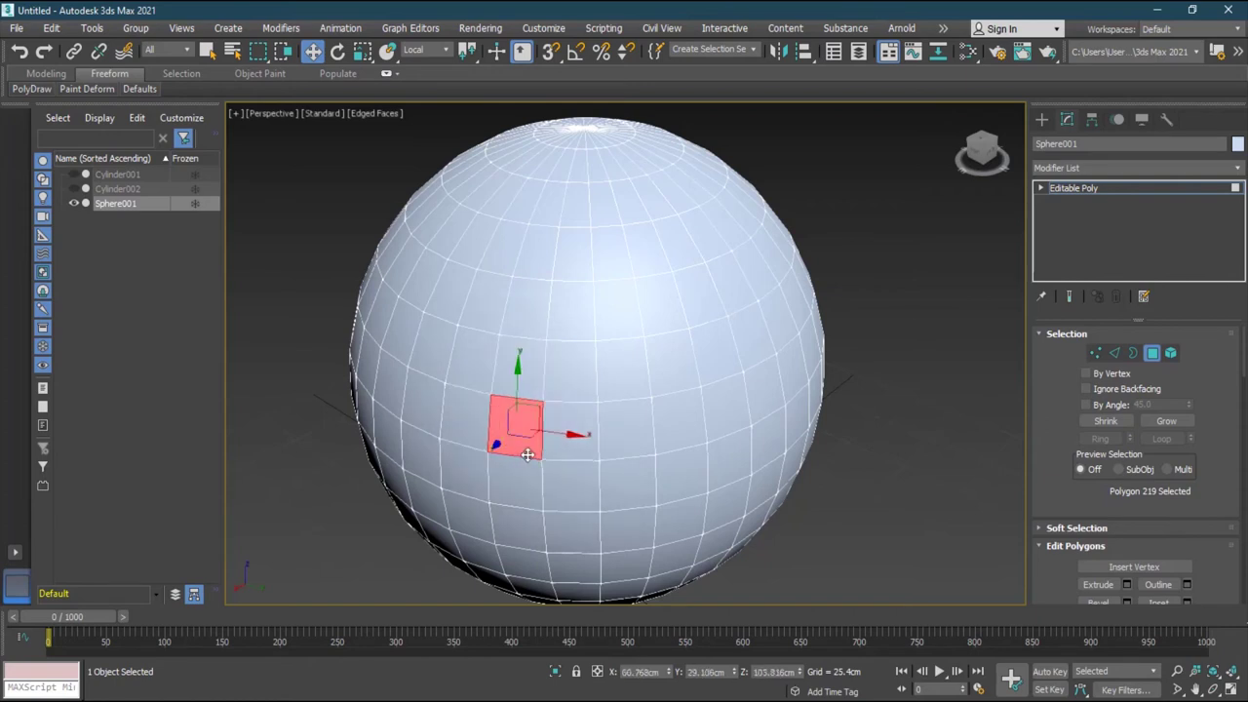
click(846, 481)
Step: Use Point To Point Selection to trace a winding polygon path over the sphere's upper band, both sides and lower front row
key(alt+g)
click(524, 429)
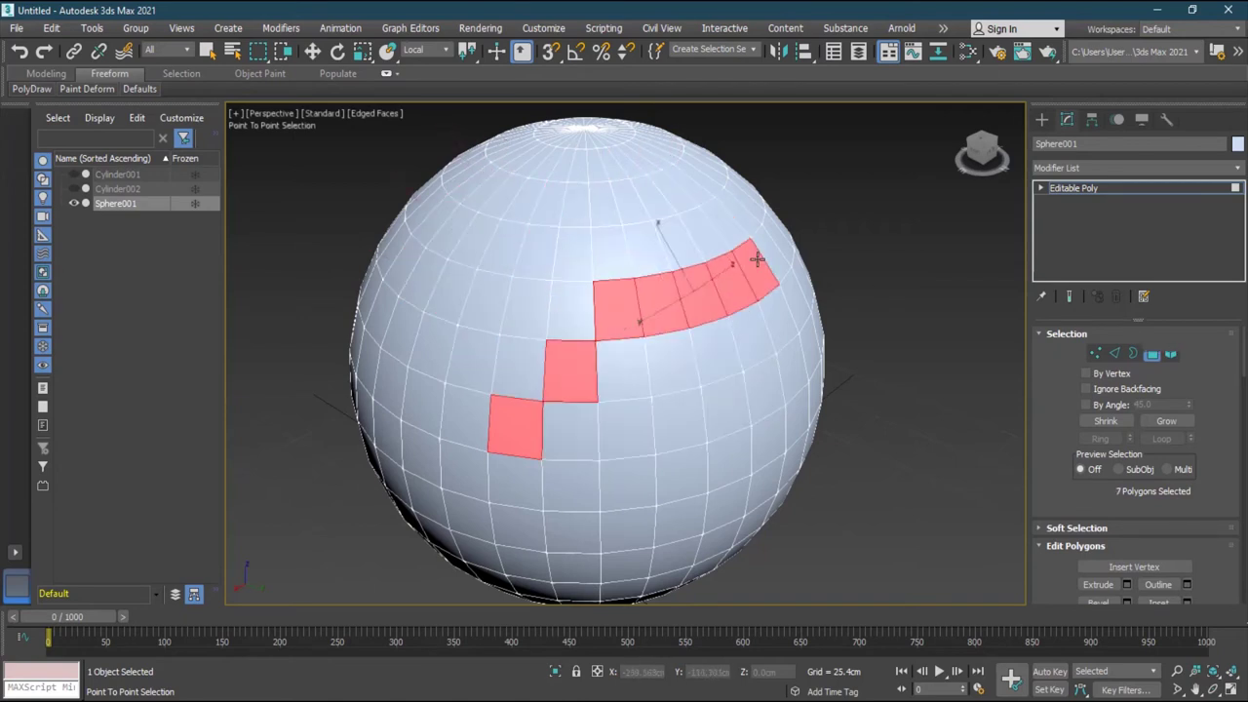
click(604, 205)
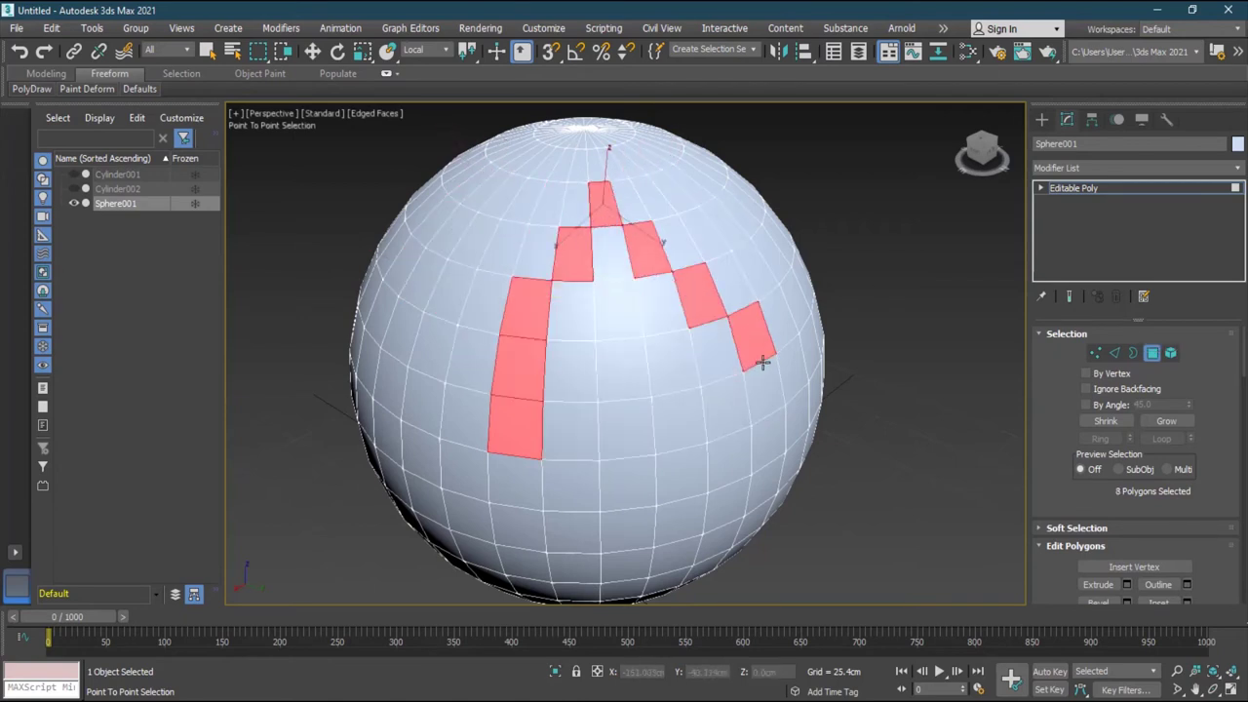
click(782, 336)
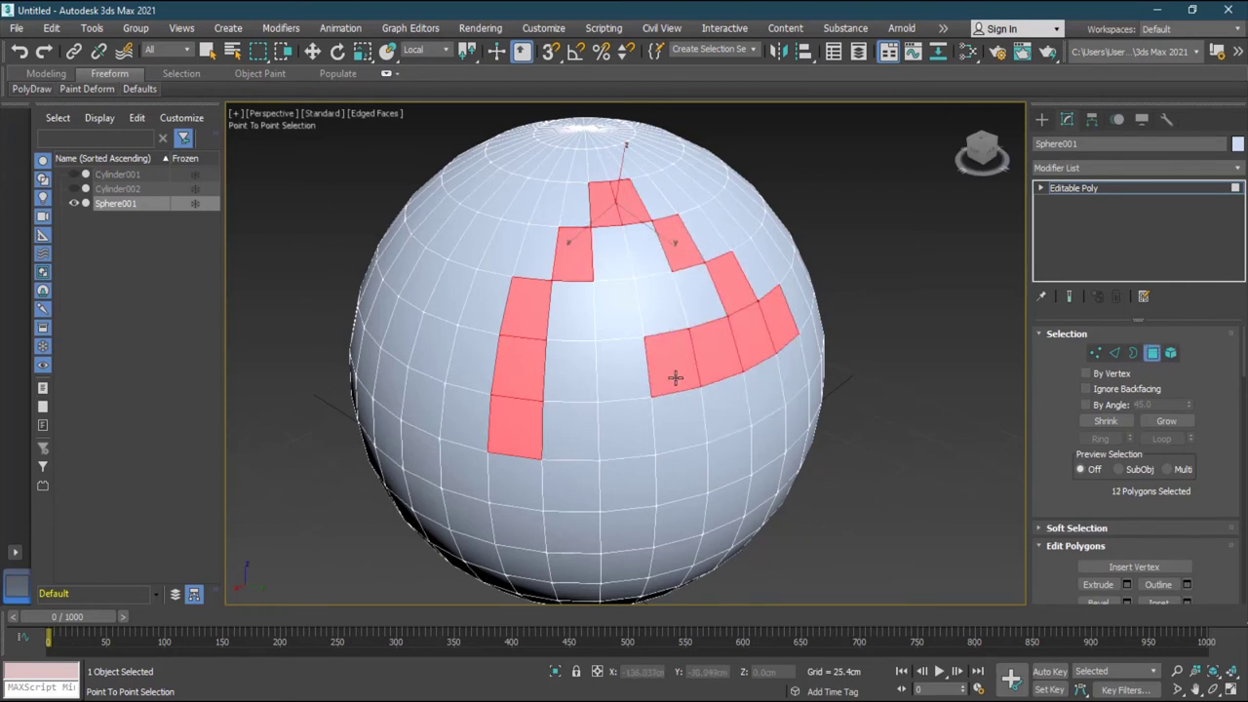
click(677, 373)
click(610, 540)
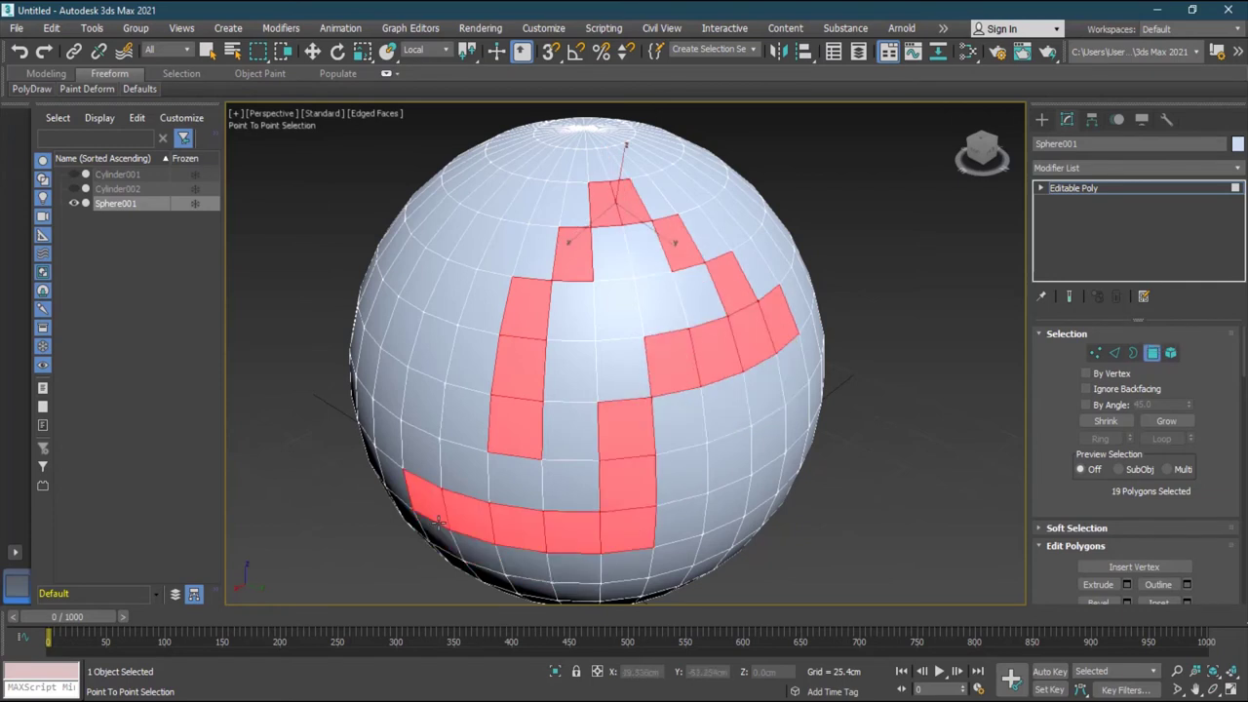
click(438, 270)
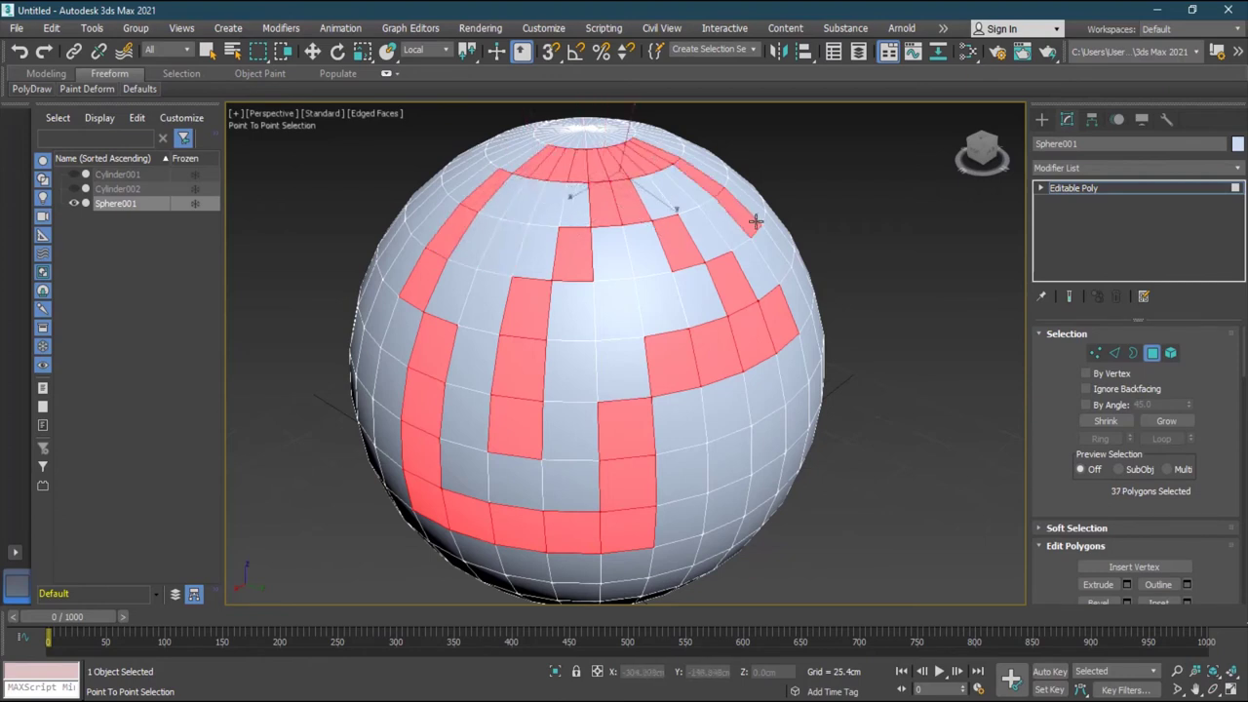
click(815, 383)
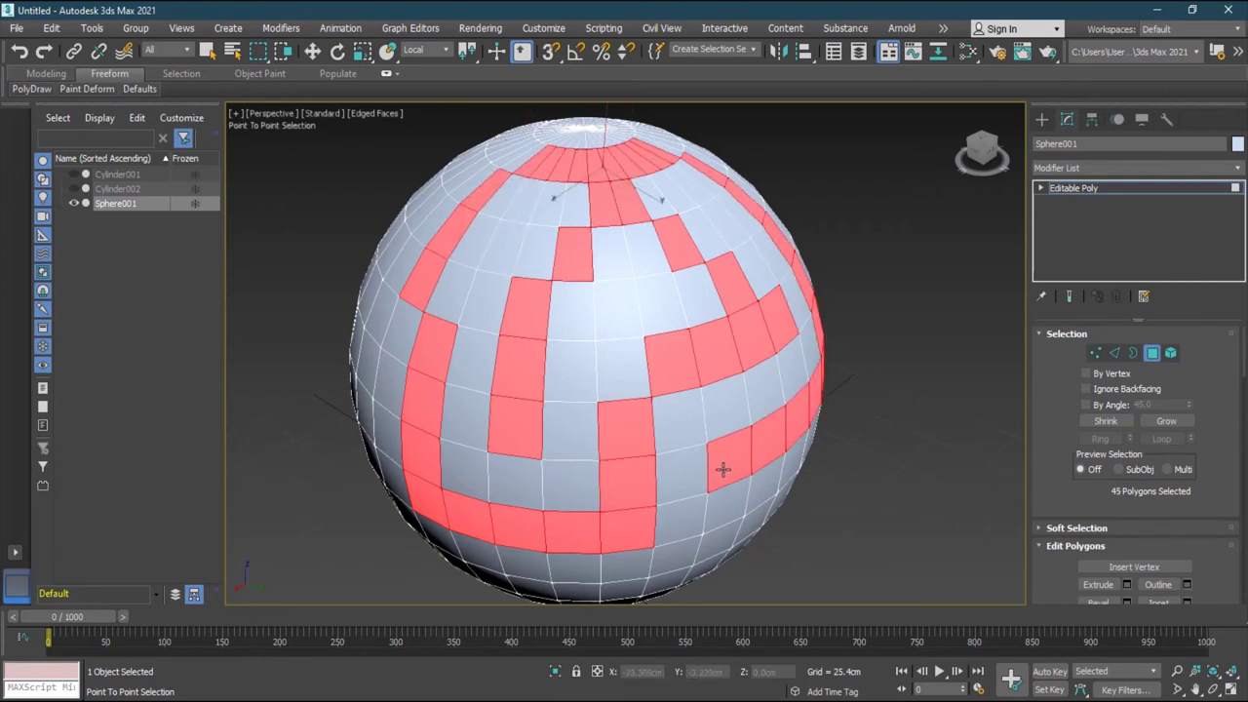
click(724, 507)
click(690, 518)
right_click(741, 502)
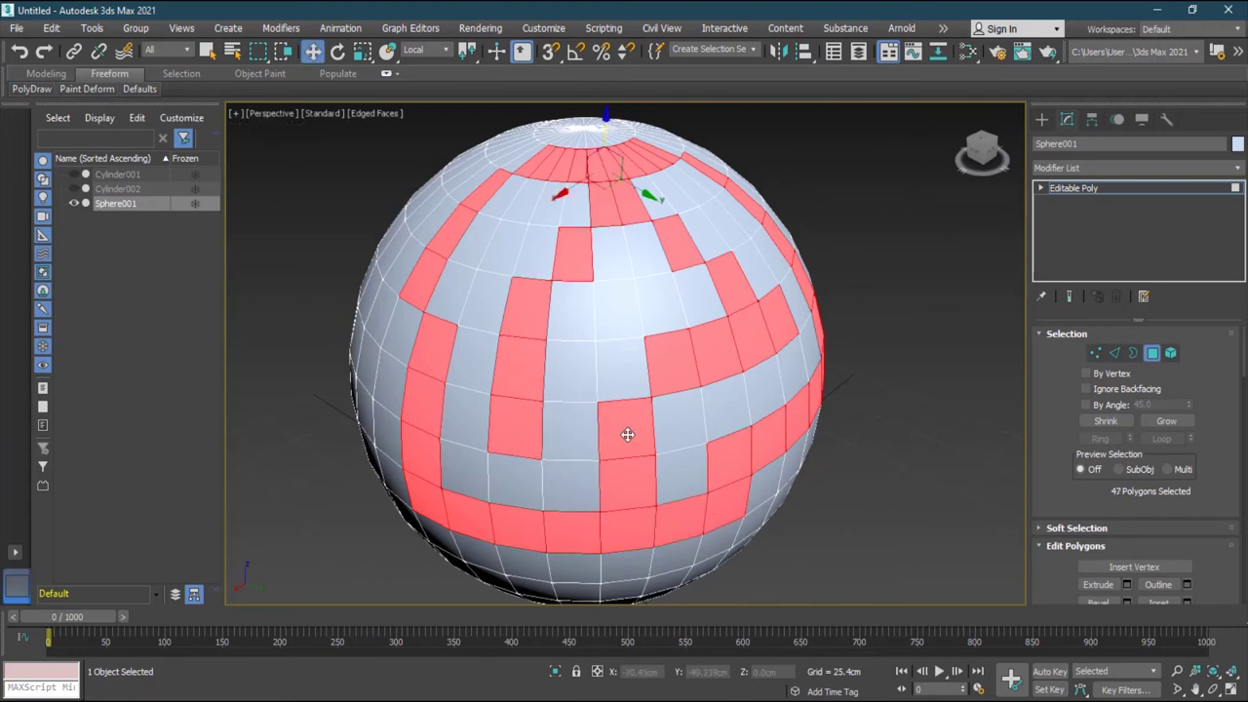
Step: Try scaling the selected polygon path with the Local coordinate system and undo the scaling
key(r)
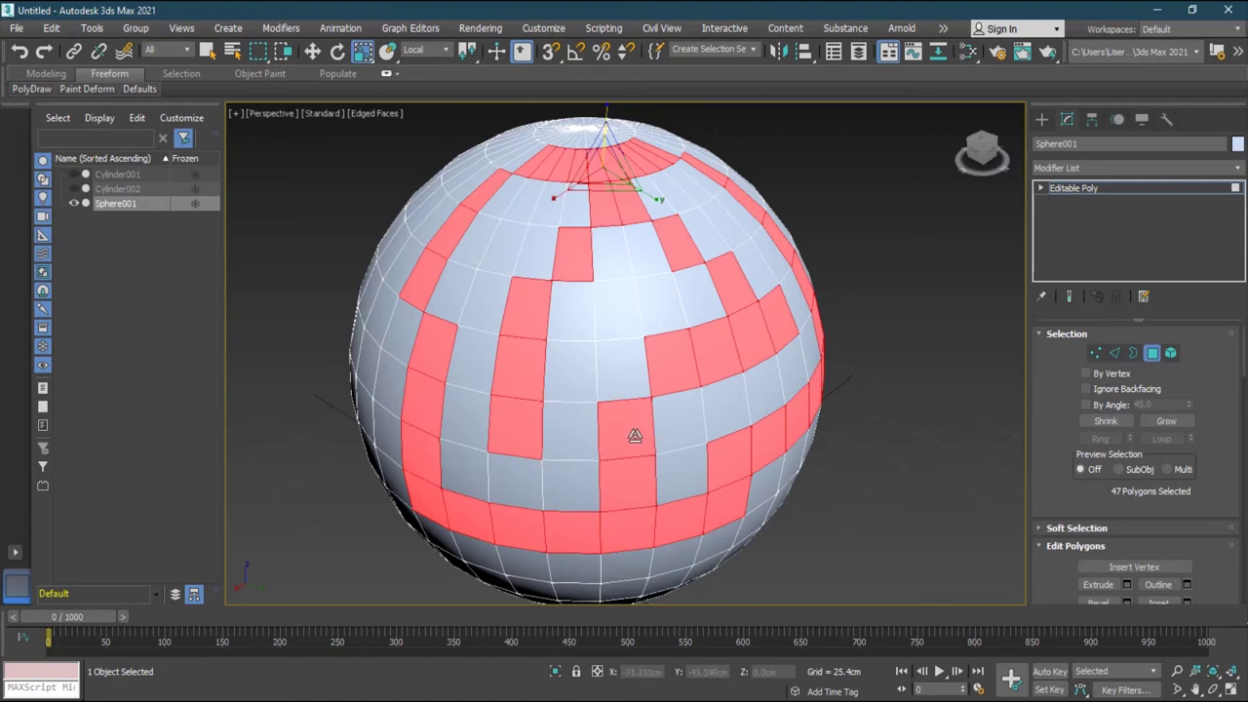
drag(634, 436, 622, 449)
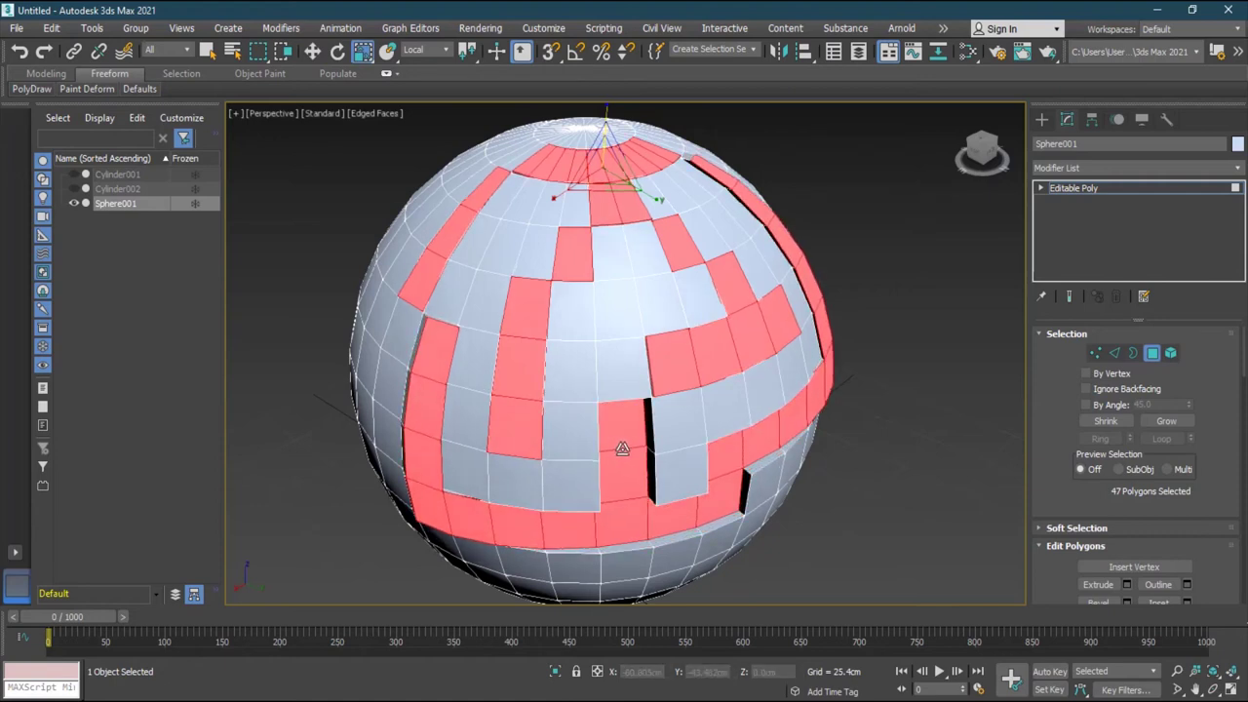
key(ctrl+z)
drag(607, 169, 606, 179)
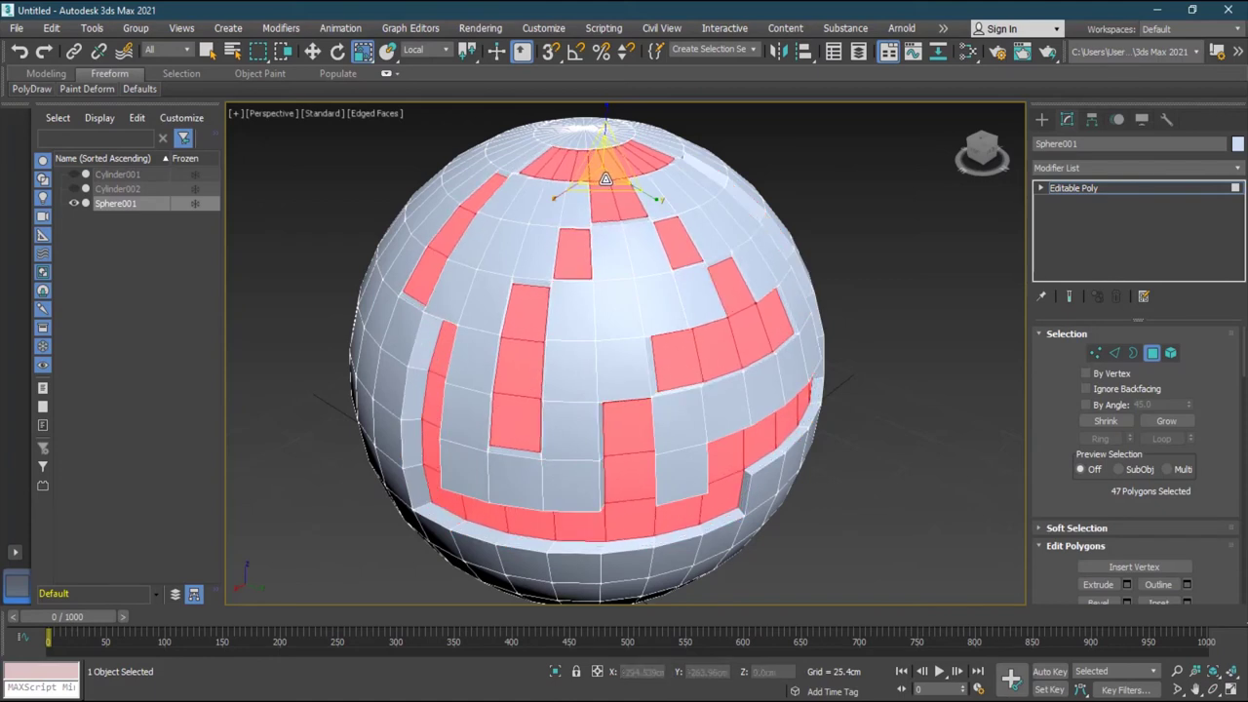
key(w)
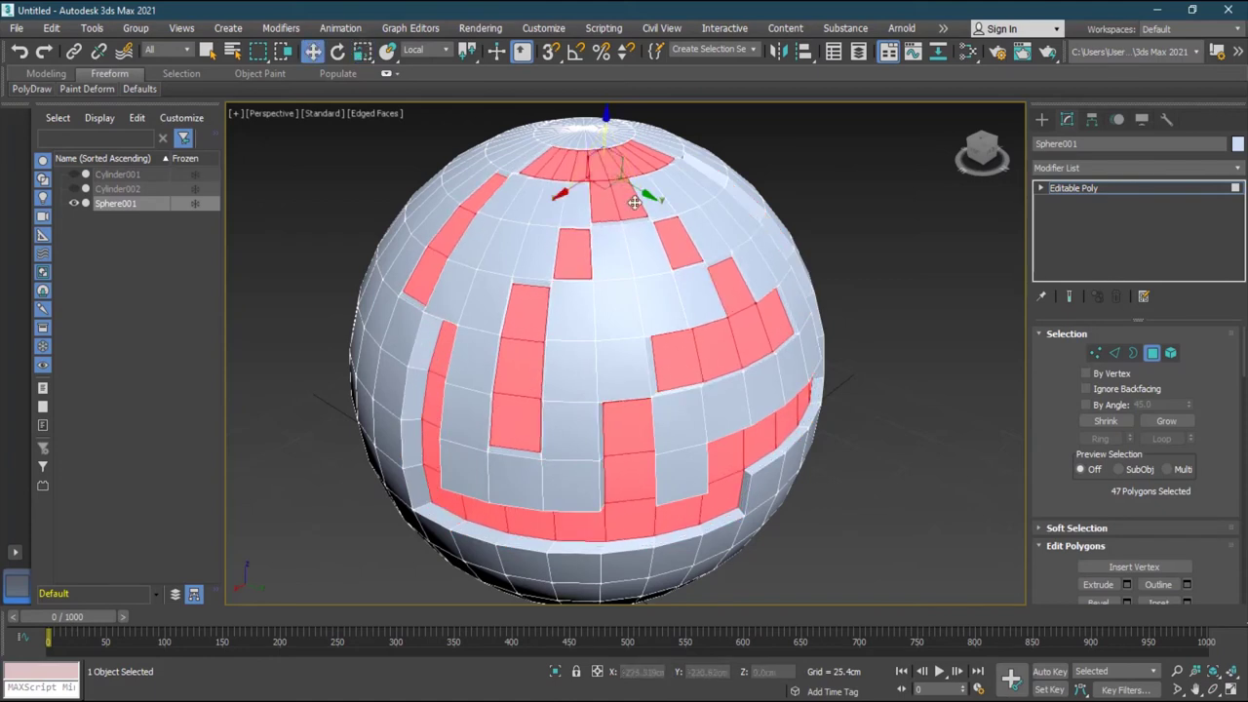
click(424, 50)
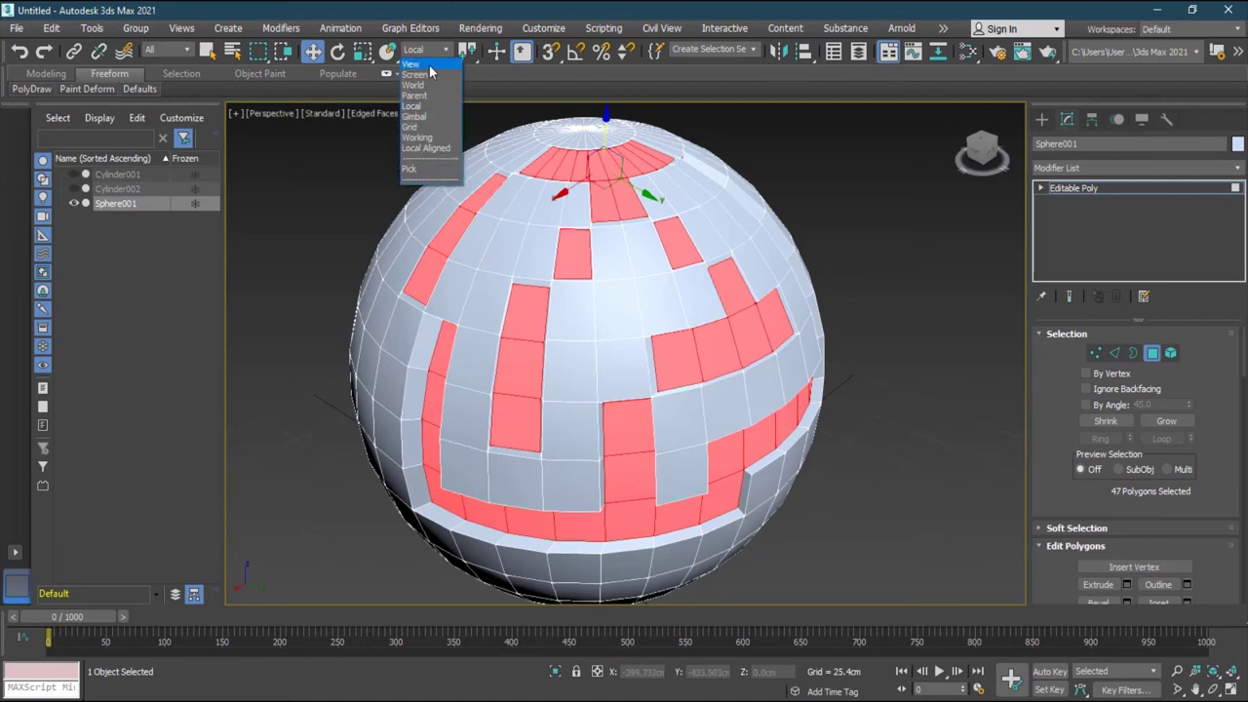
click(458, 8)
key(ctrl+z)
Step: Set the reference coordinate system to World and uniformly scale the selected polygon path slightly inward
click(440, 50)
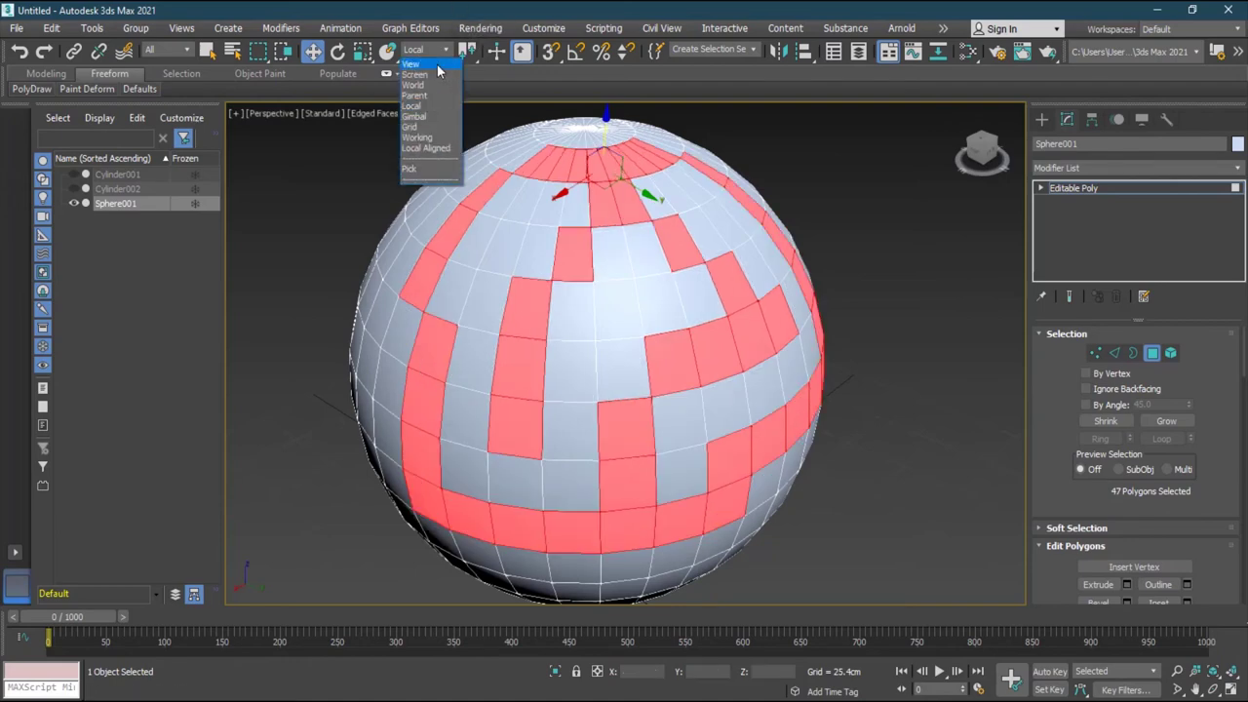
click(436, 86)
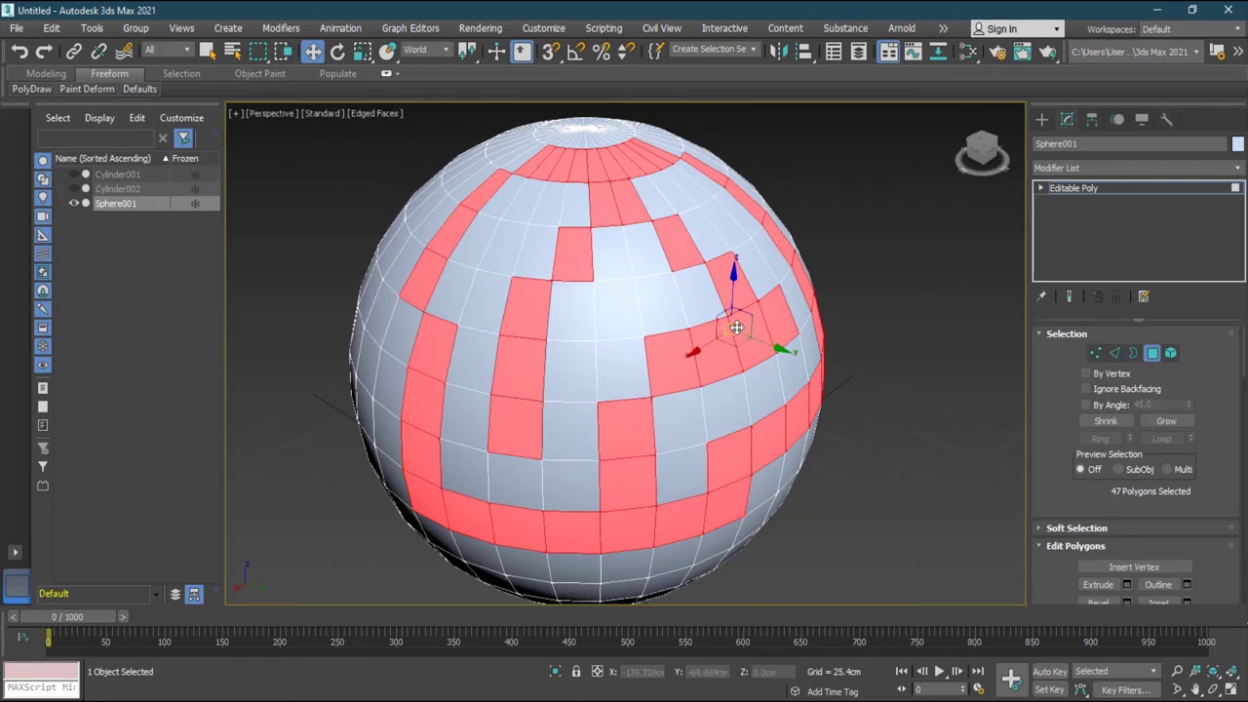
click(365, 56)
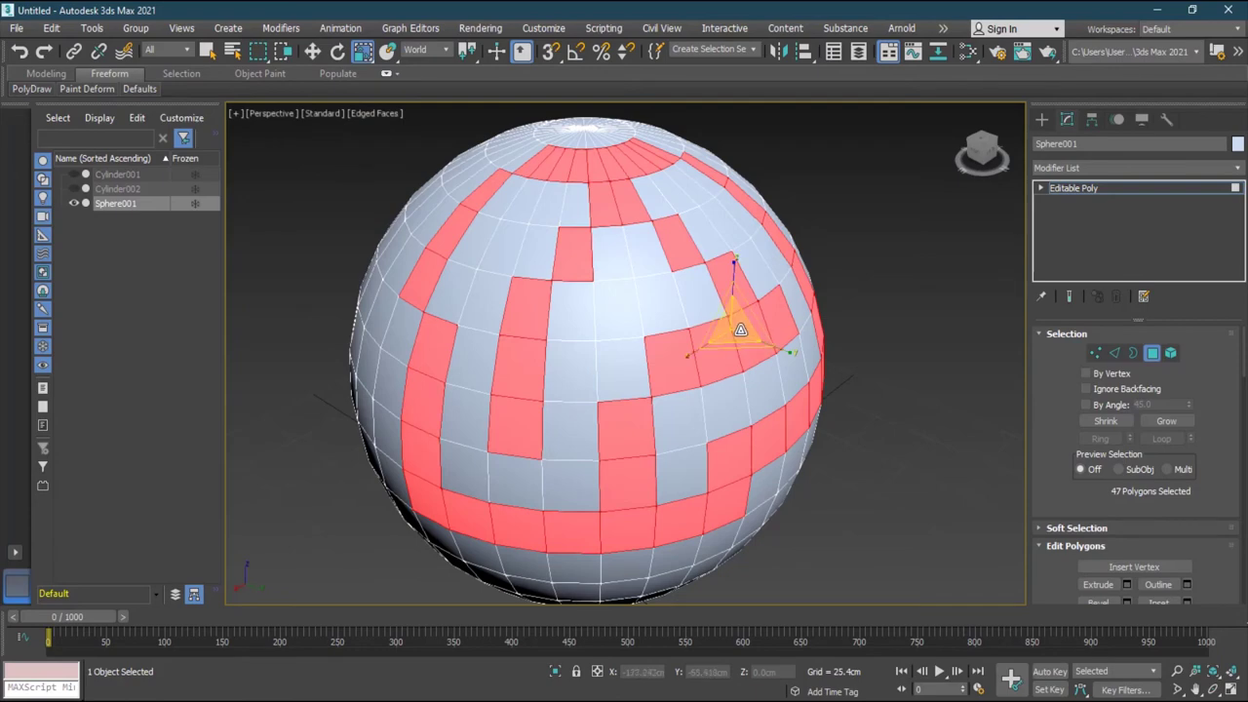
drag(741, 329, 733, 339)
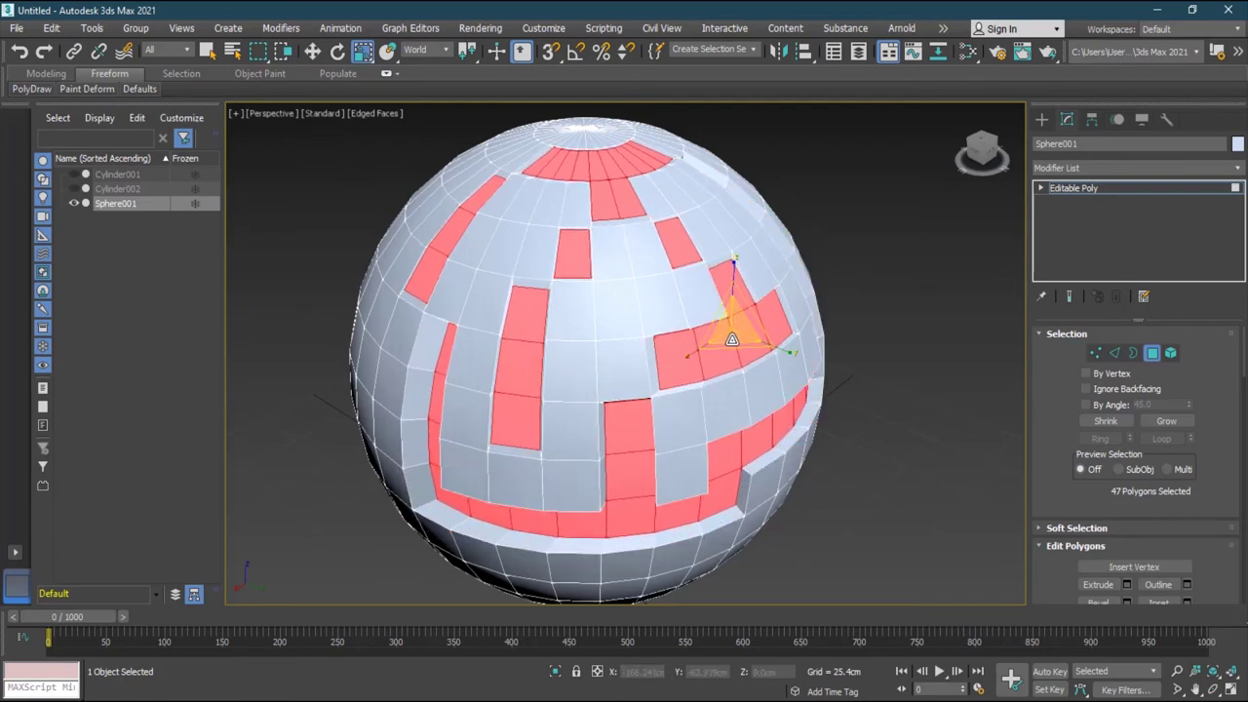
Step: Try moving the selected polygons along the World Y axis and undo the move
key(w)
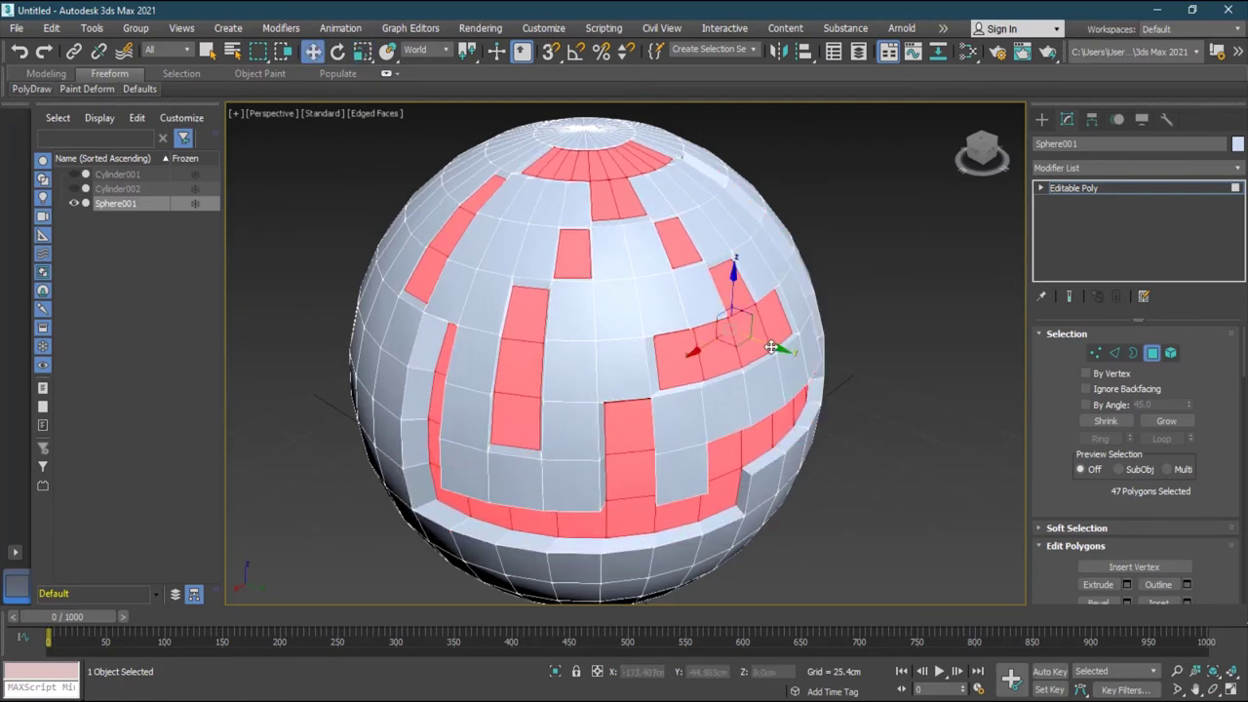
drag(771, 347, 806, 371)
key(ctrl+z)
Step: Set the reference coordinate system to Local and move the selected polygons inward along their local Z axis by about 5.9 cm
click(426, 49)
click(434, 100)
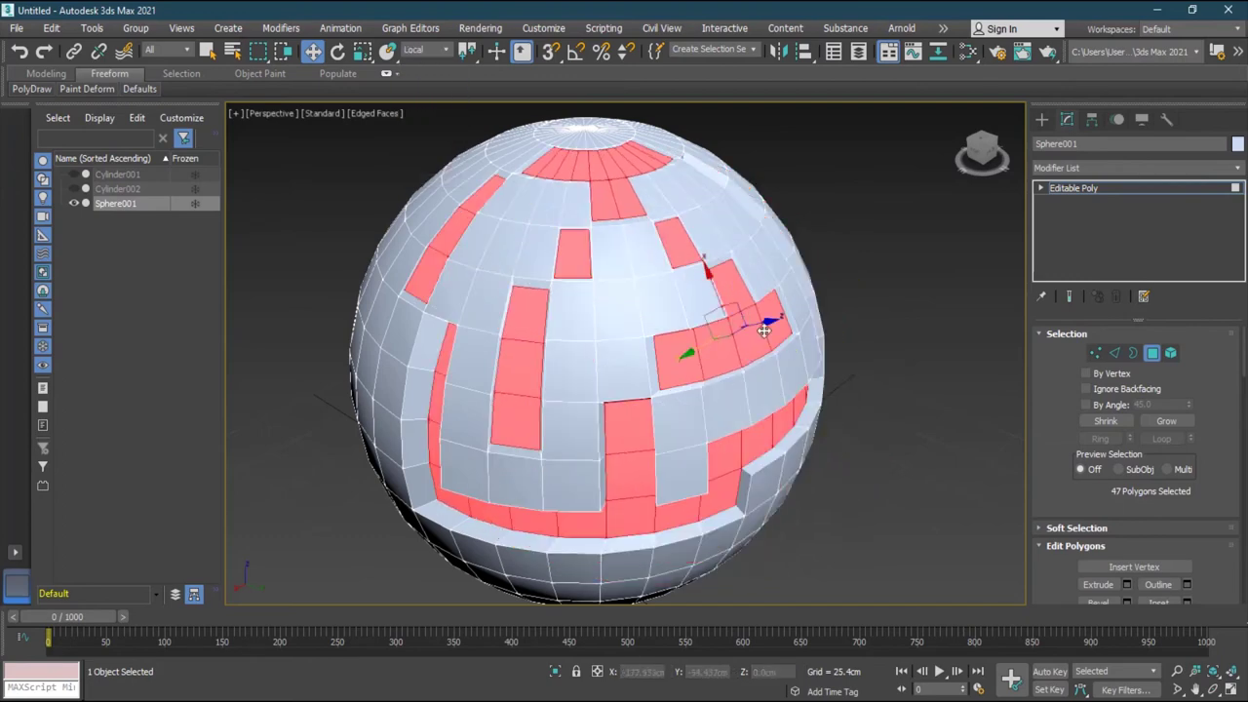
mouse_move(764, 332)
mouse_down()
mouse_move(844, 295)
mouse_move(813, 319)
mouse_move(750, 333)
mouse_up()
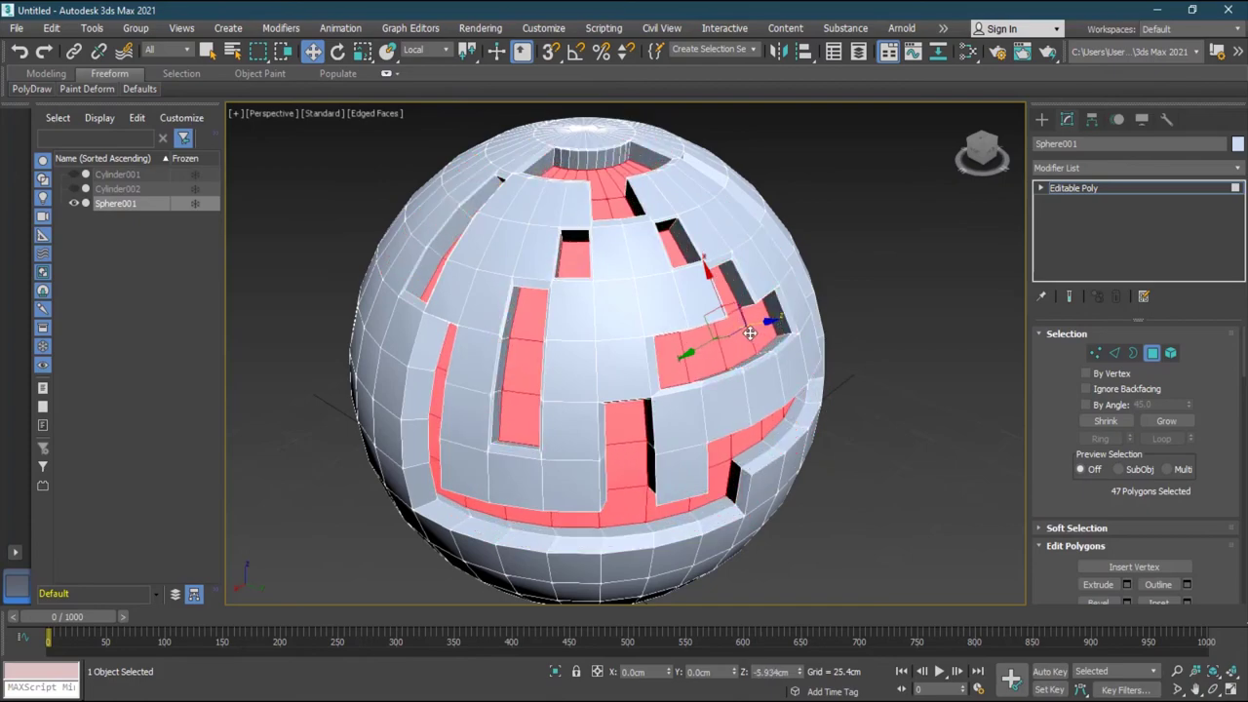
Step: Uniformly scale the recessed polygon selection slightly down using the Local coordinate system
alt+middle_drag(571, 384, 446, 381)
click(362, 51)
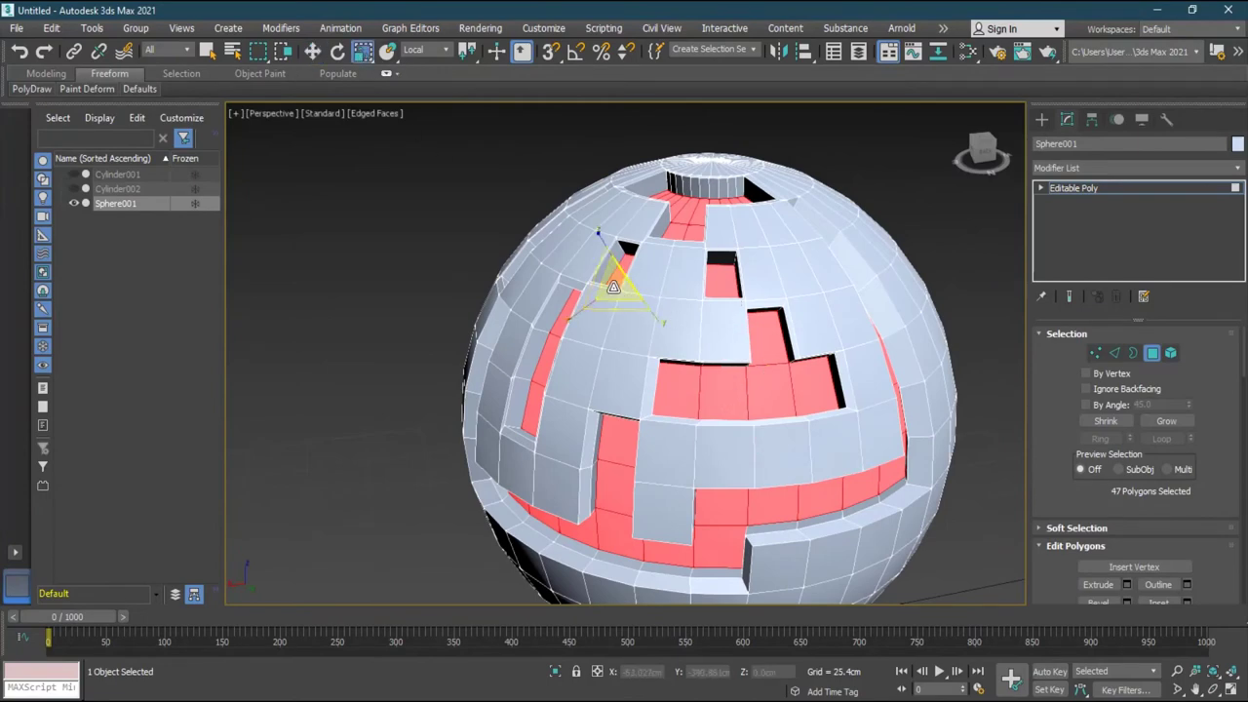
drag(614, 287, 609, 296)
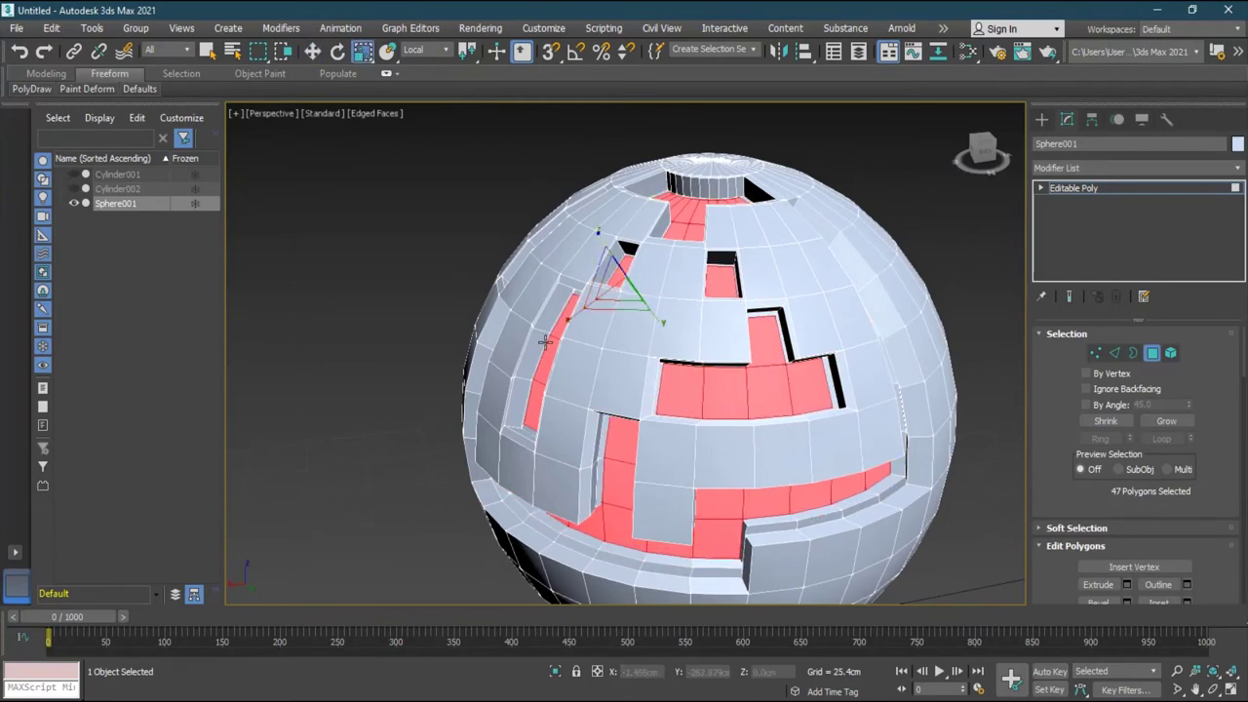
alt+middle_drag(545, 341, 625, 337)
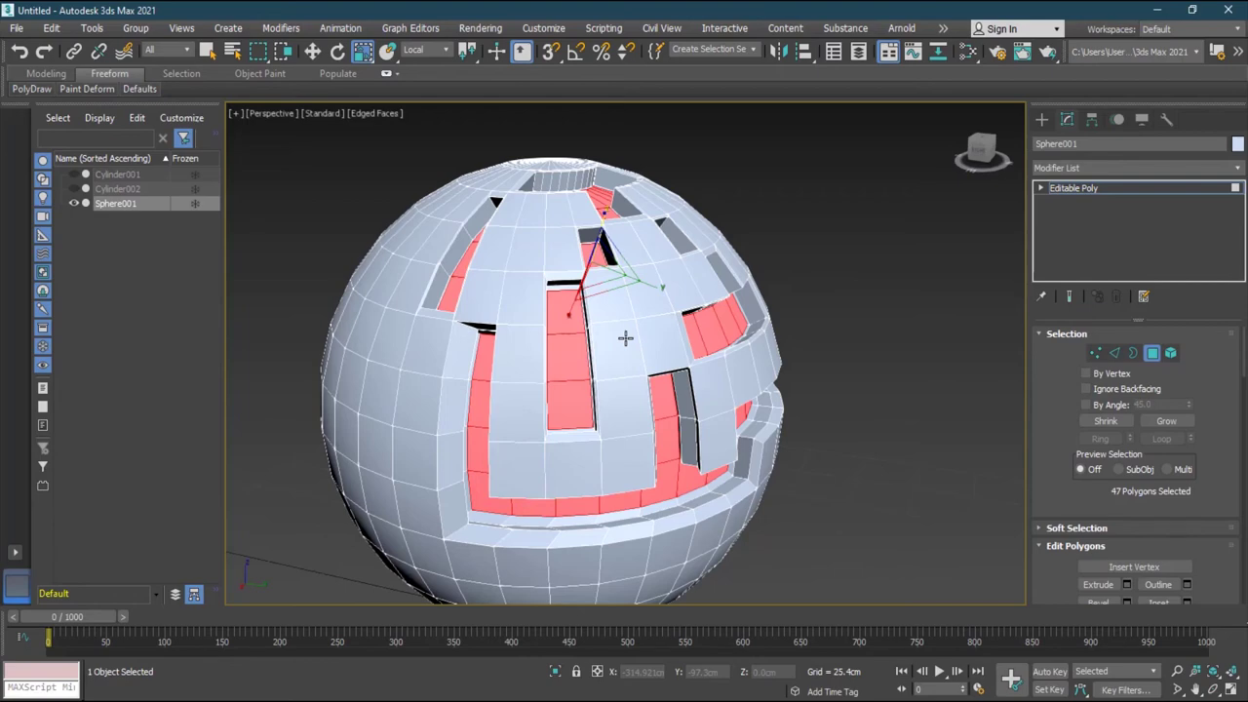
Step: Clear the polygon selection and turn off the edged-faces display to show the recessed sphere with default shading
click(842, 298)
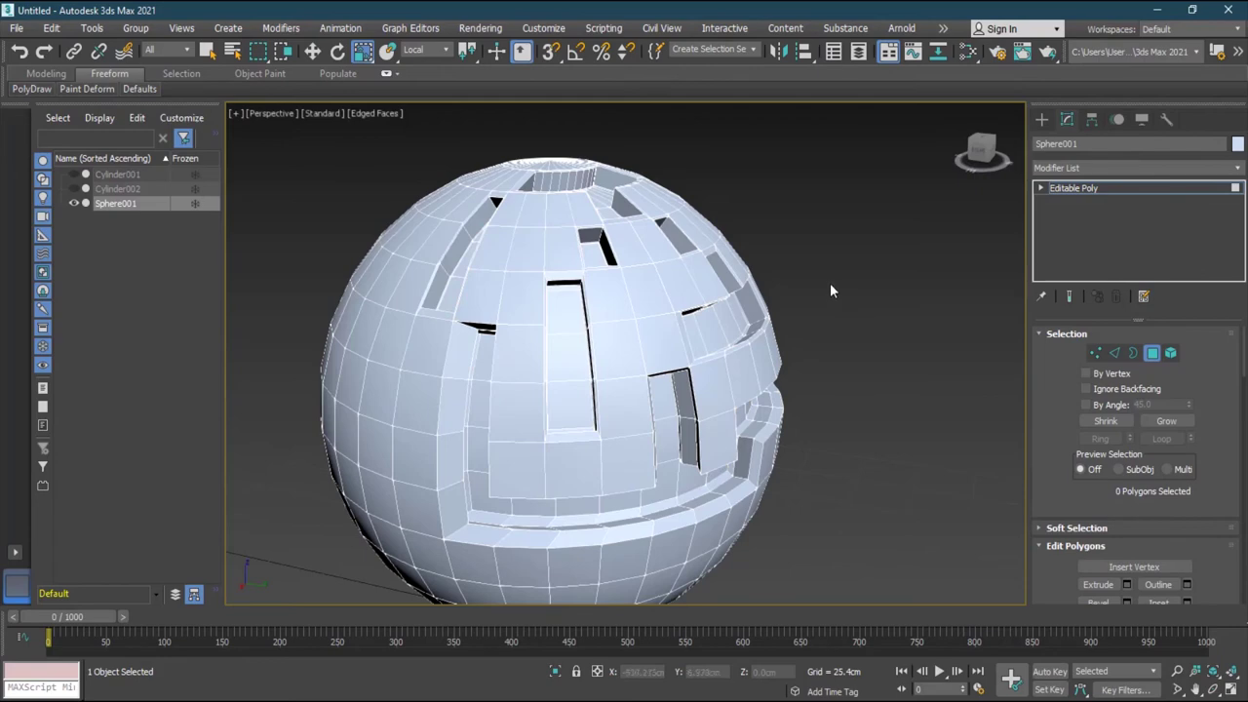
key(F4)
mouse_move(795, 372)
alt+middle_down()
mouse_move(702, 370)
mouse_move(677, 399)
mouse_move(721, 383)
mouse_move(624, 435)
alt+middle_up()
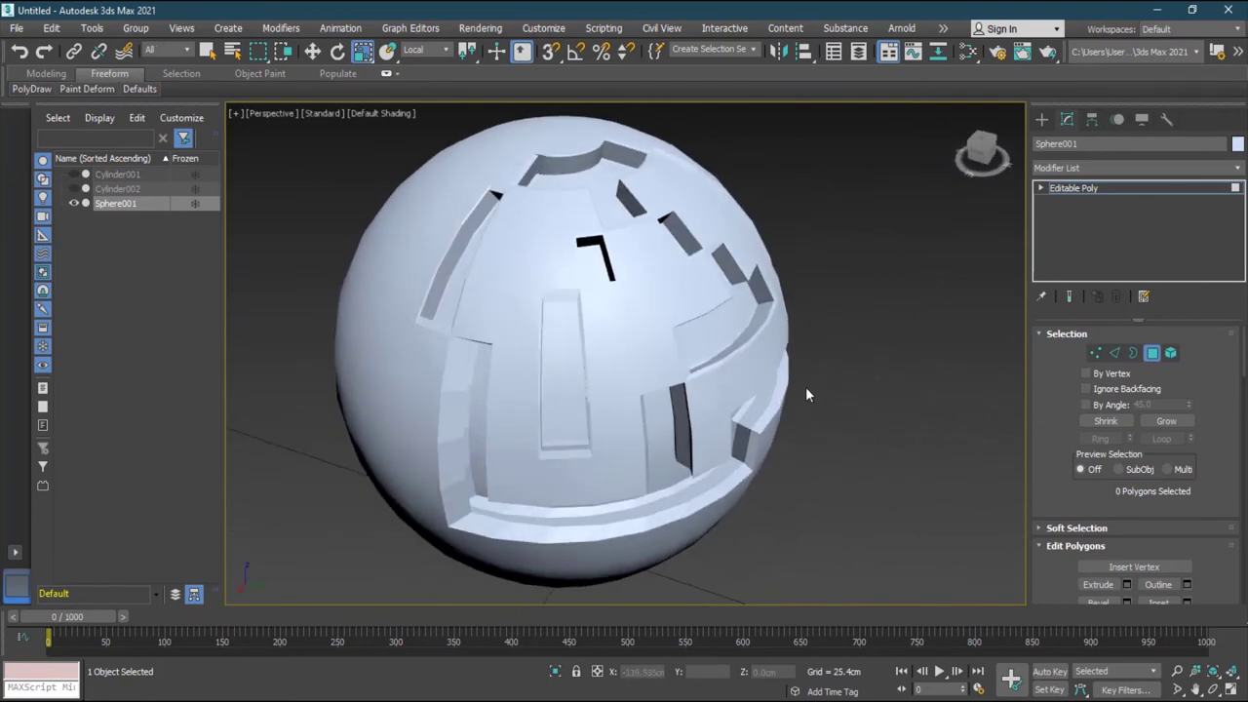
Step: Leave the polygon sub-object level and delete the whole sphere
click(652, 343)
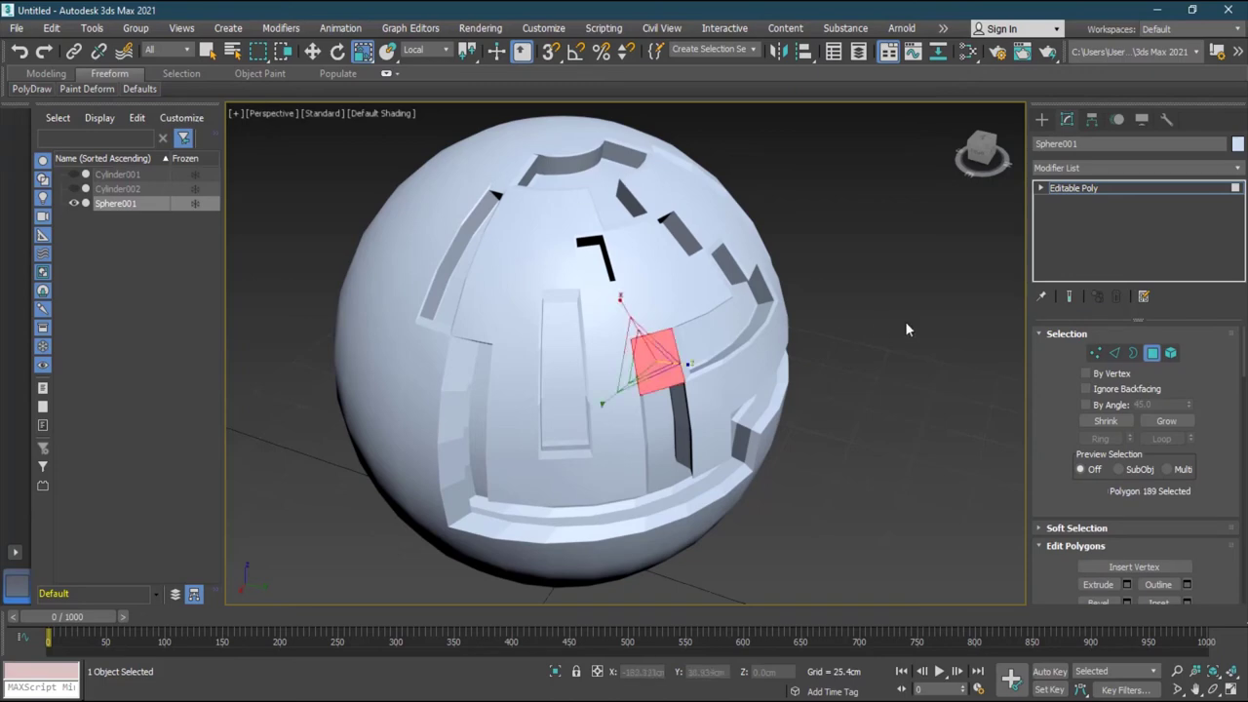
click(1151, 353)
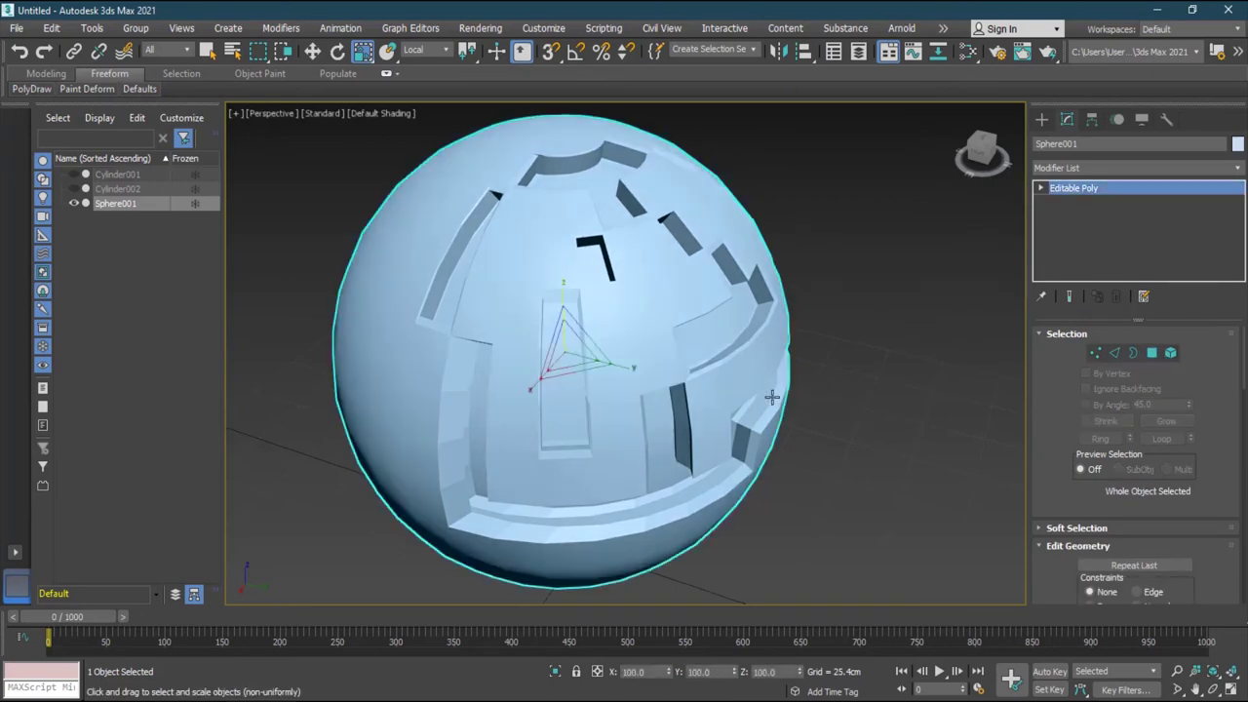
key(Delete)
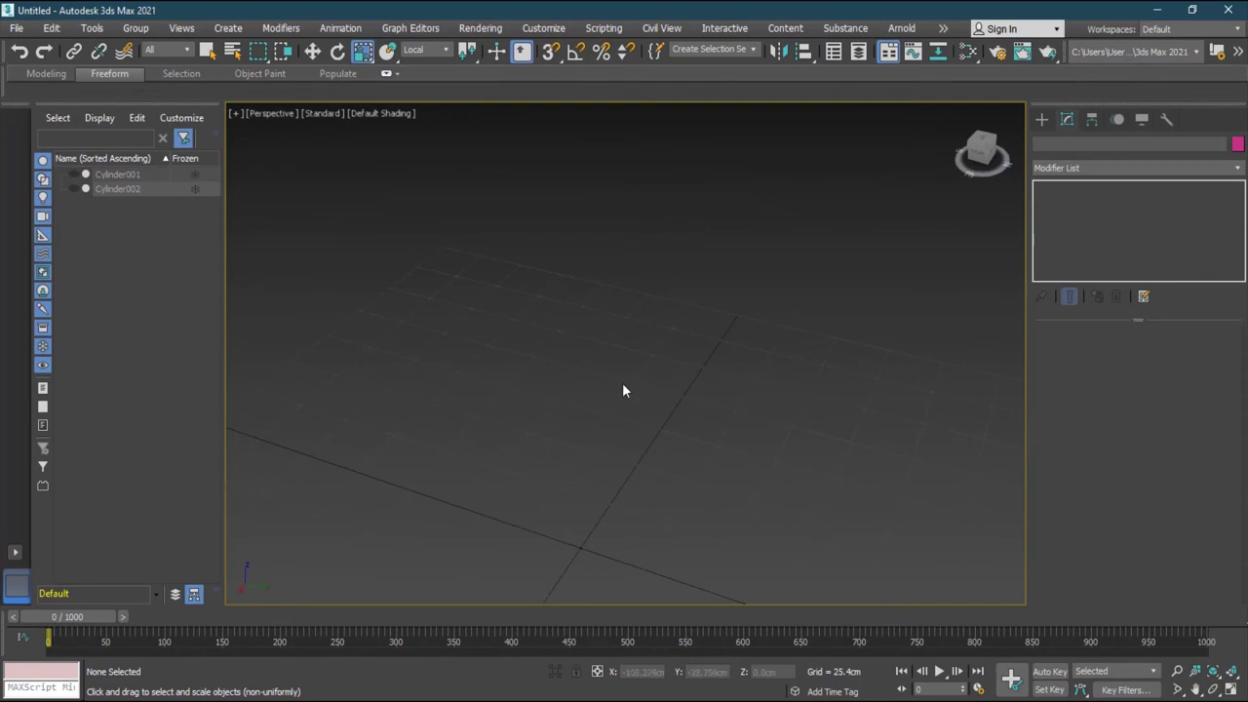
Step: Begin an open Line spline on the ground grid, with a long first segment and straight right-angled turns stepping toward the grid centre
scroll(619, 386, down, 3)
alt+middle_drag(681, 426, 673, 480)
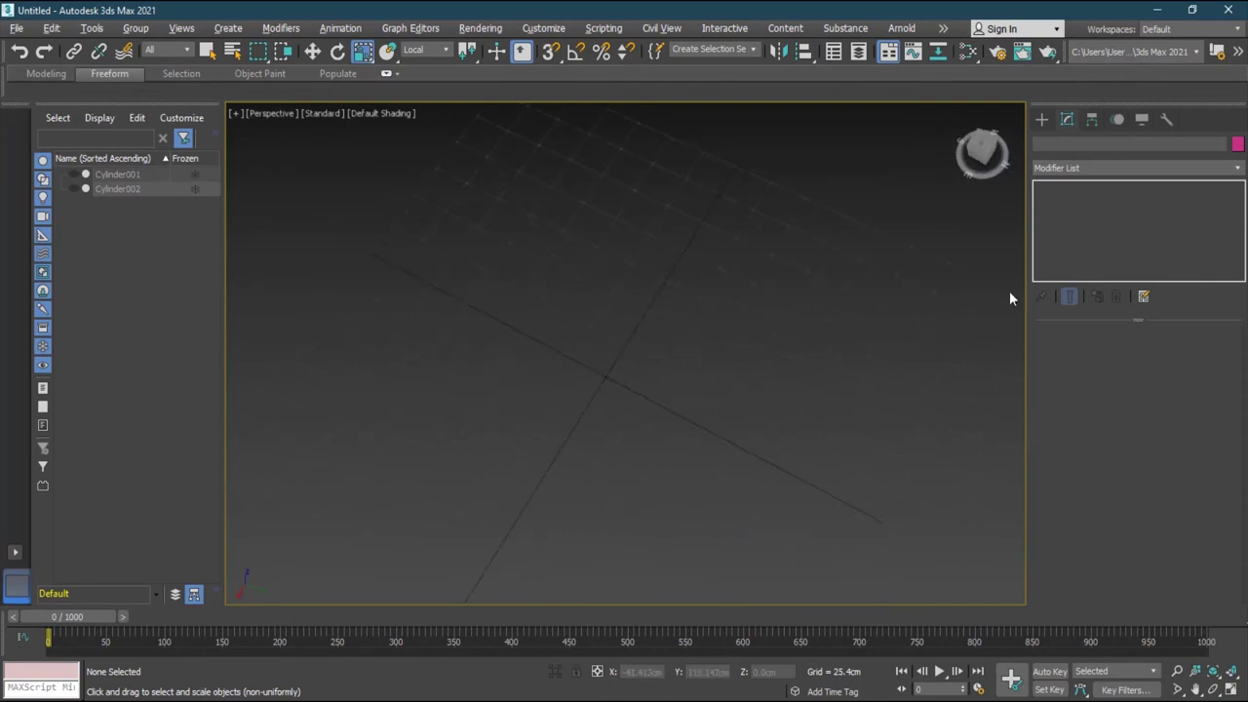
click(1042, 119)
click(1161, 269)
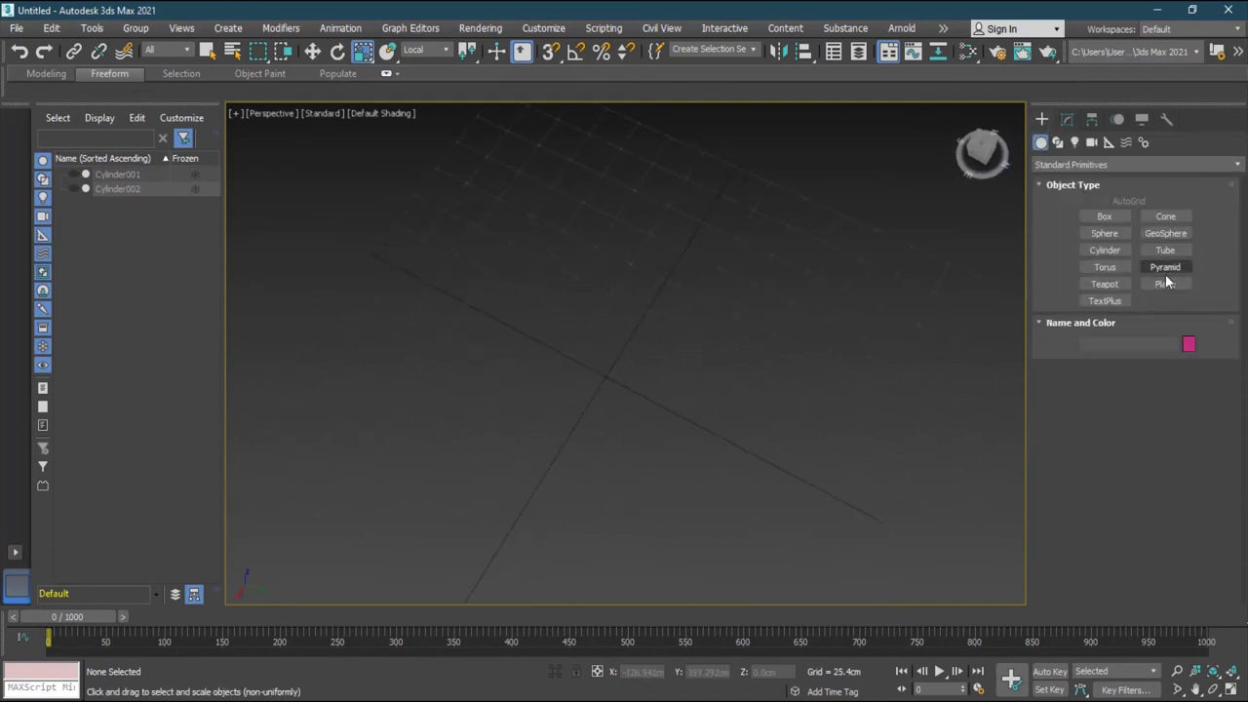
click(1058, 143)
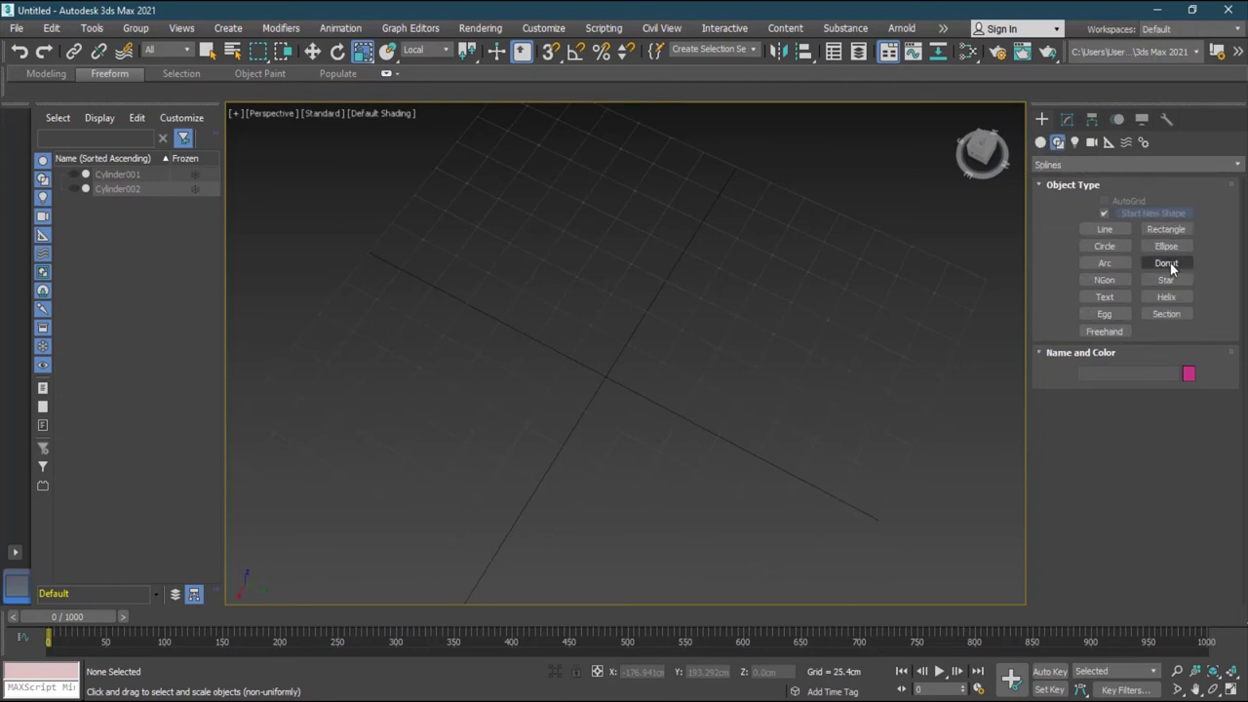
click(1105, 228)
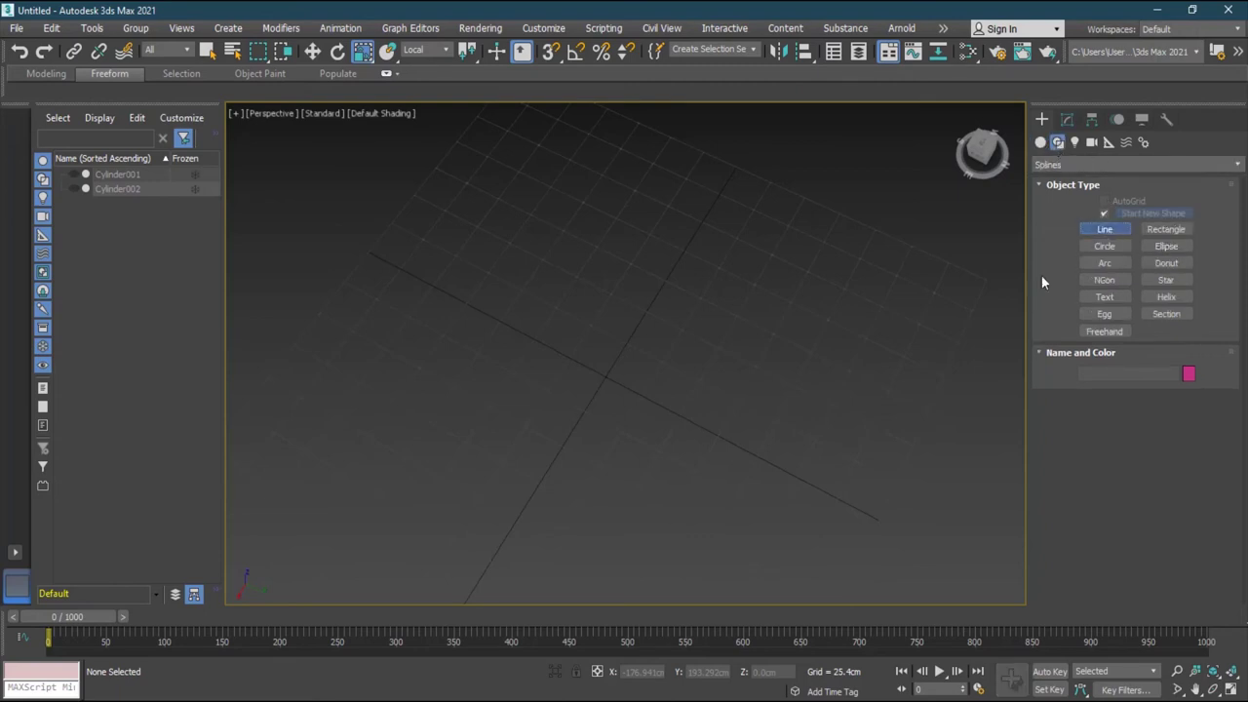
click(356, 458)
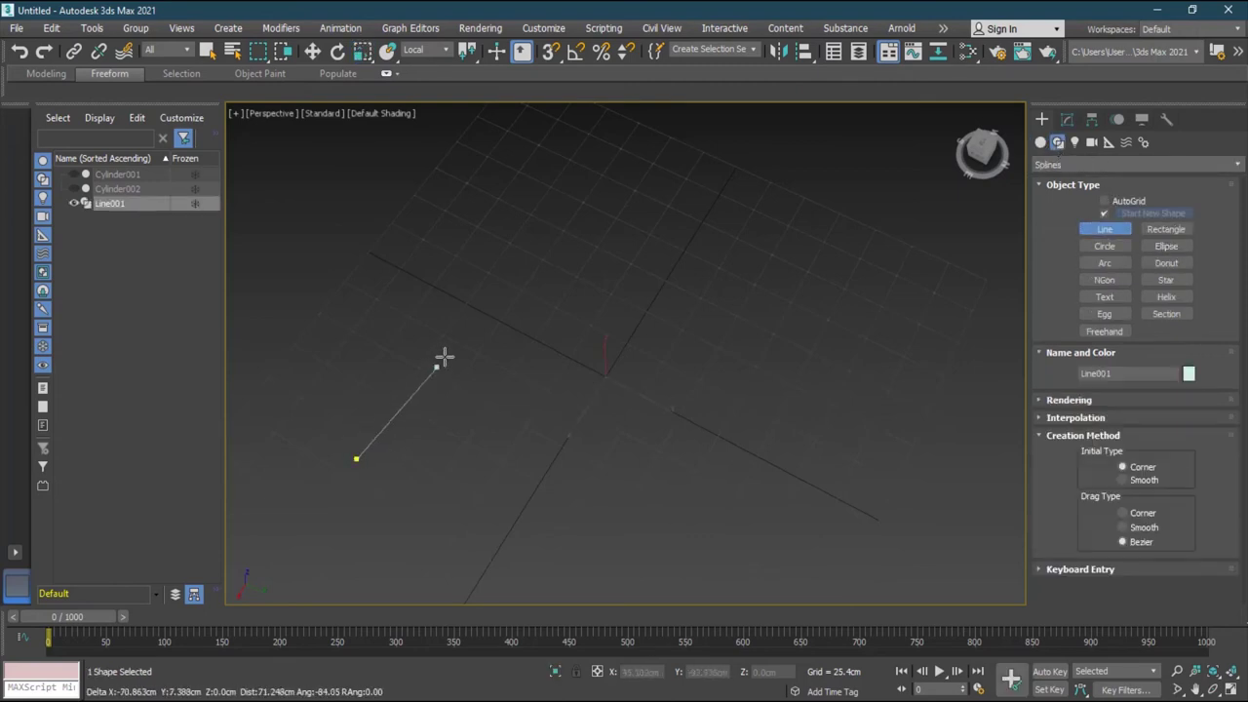
click(539, 207)
click(636, 253)
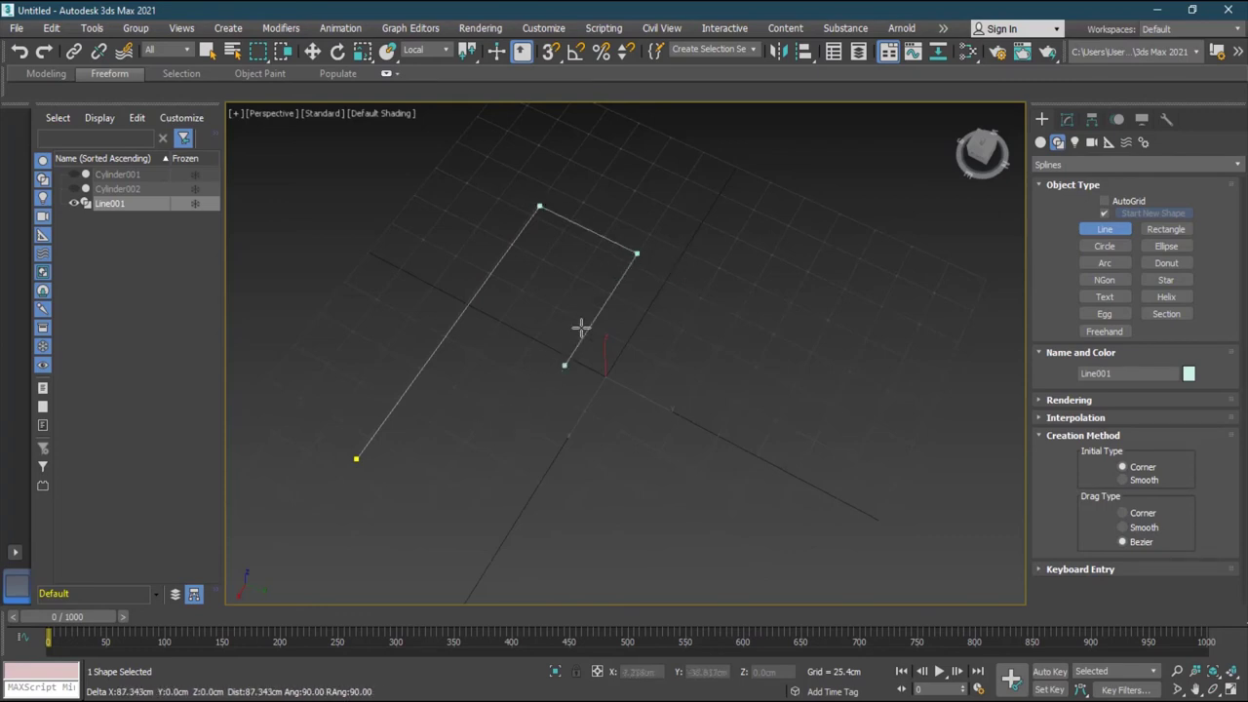
click(603, 305)
click(464, 390)
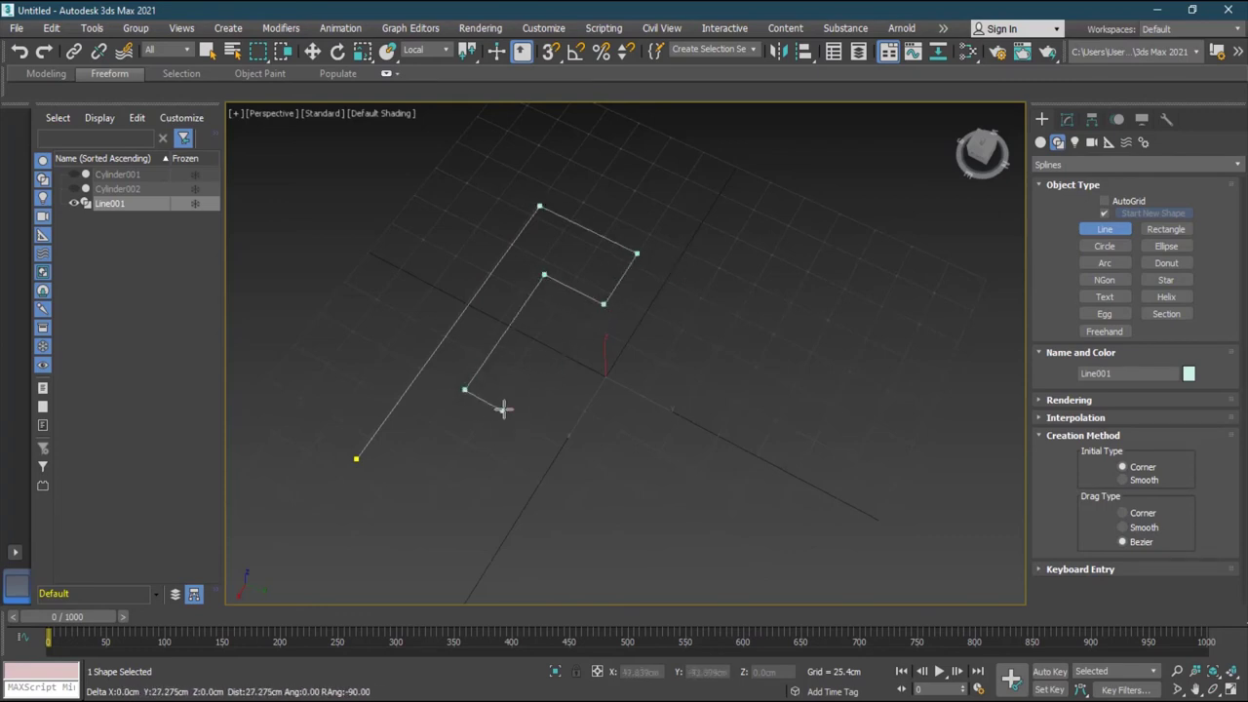
click(501, 409)
click(545, 346)
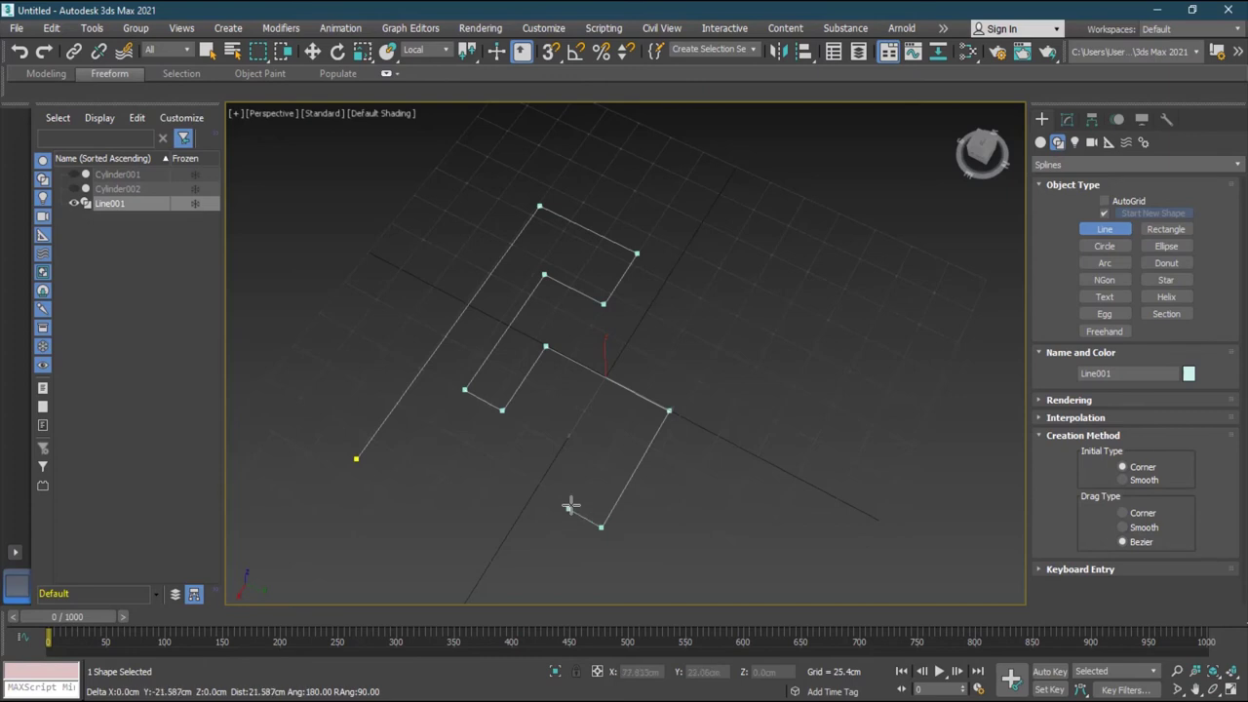
Step: Continue the line through a narrow nested hook and around it with long outer right-angled segments, and finish it as an open spline
click(570, 509)
click(621, 427)
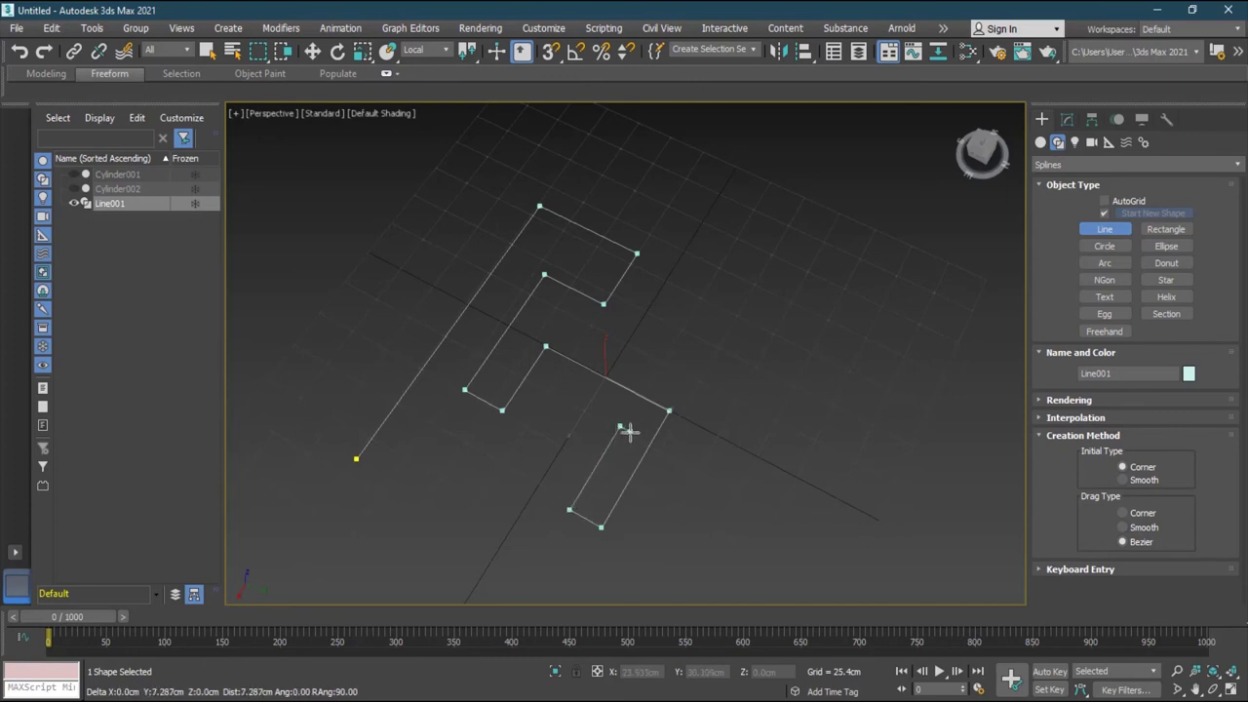
click(630, 431)
click(595, 489)
click(603, 493)
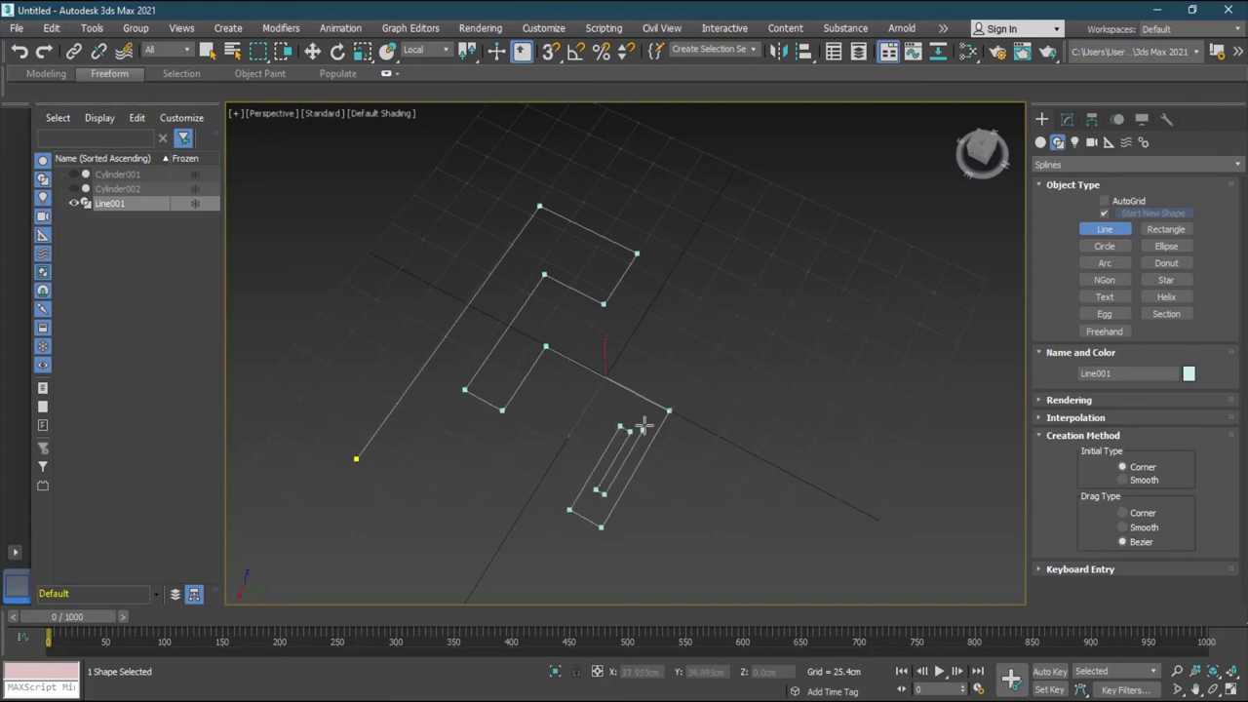
click(649, 418)
click(584, 384)
click(491, 553)
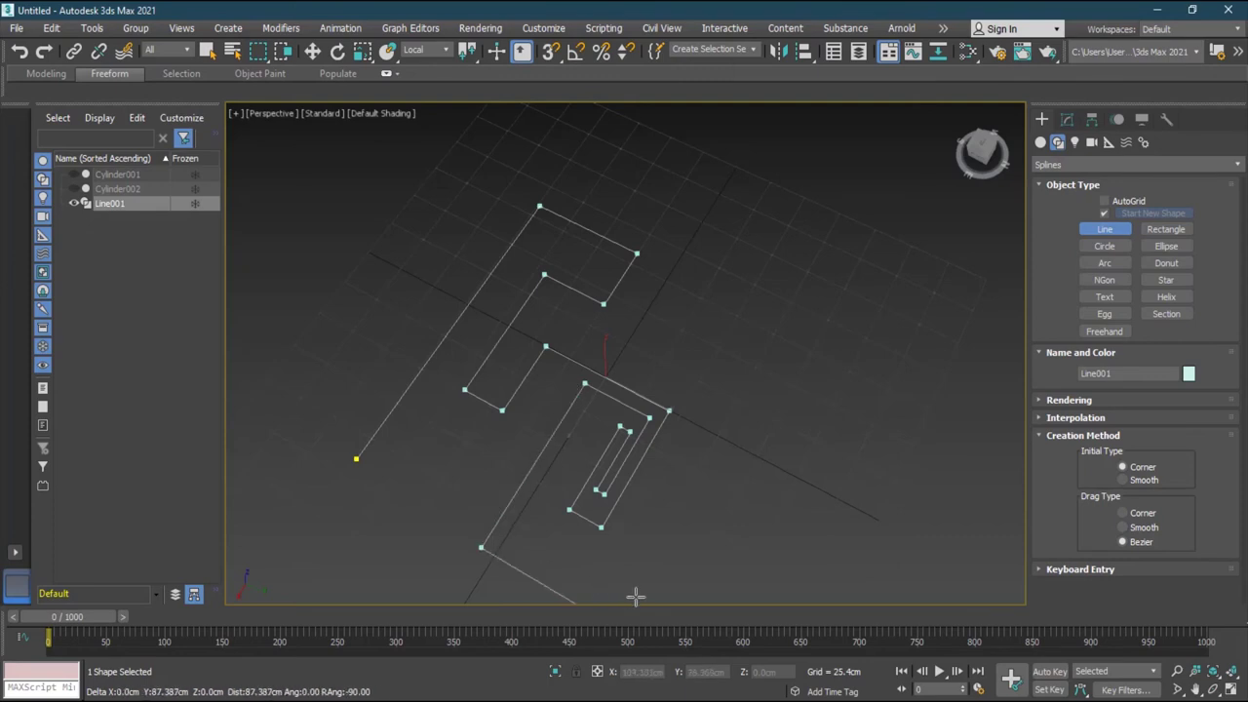
click(635, 594)
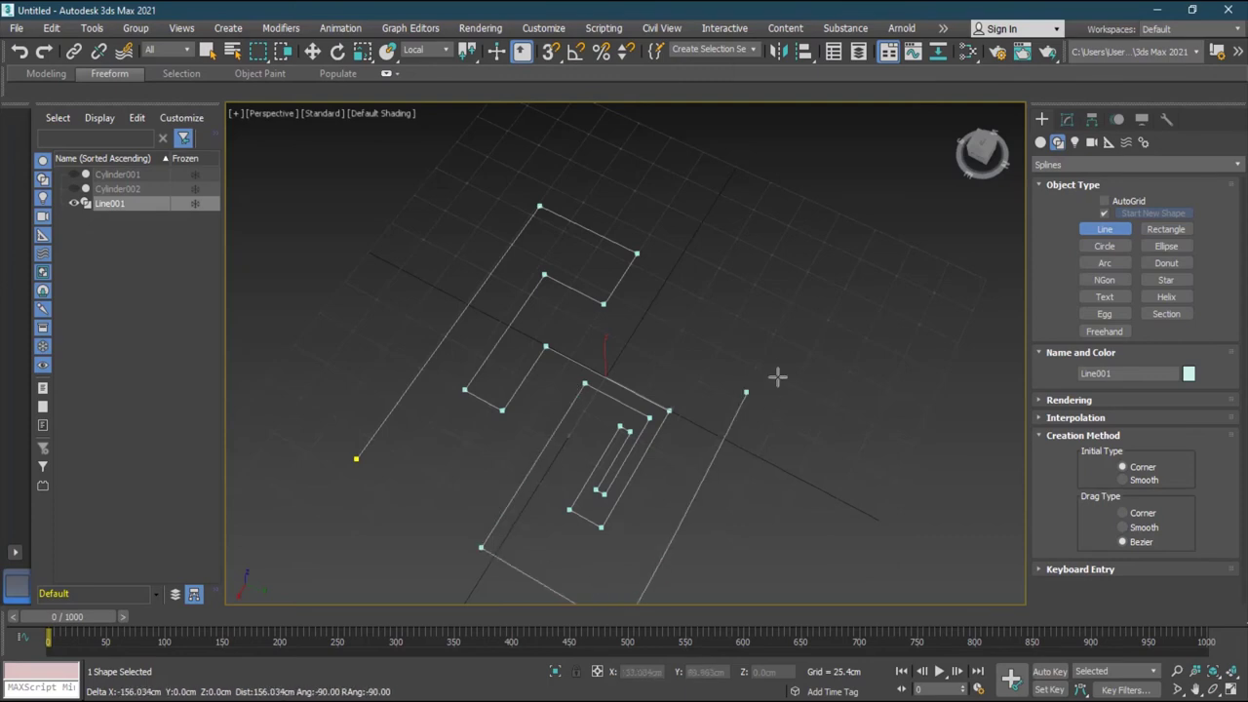
click(633, 174)
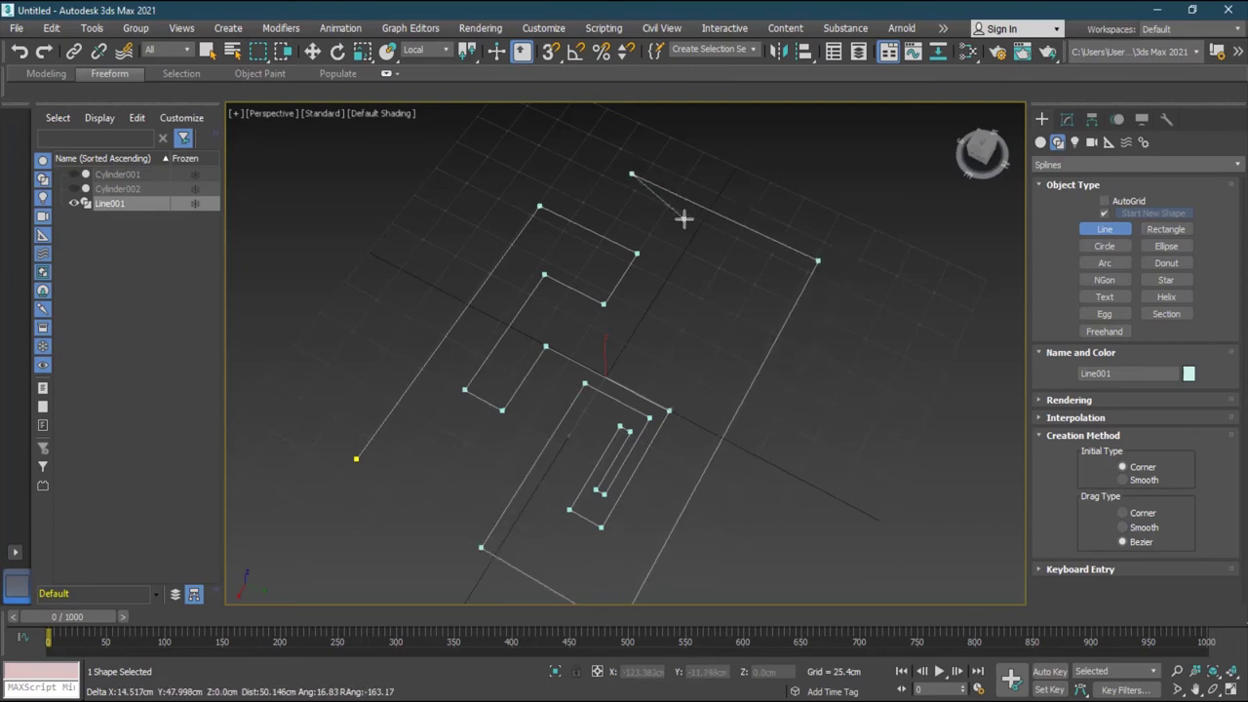
right_click(634, 153)
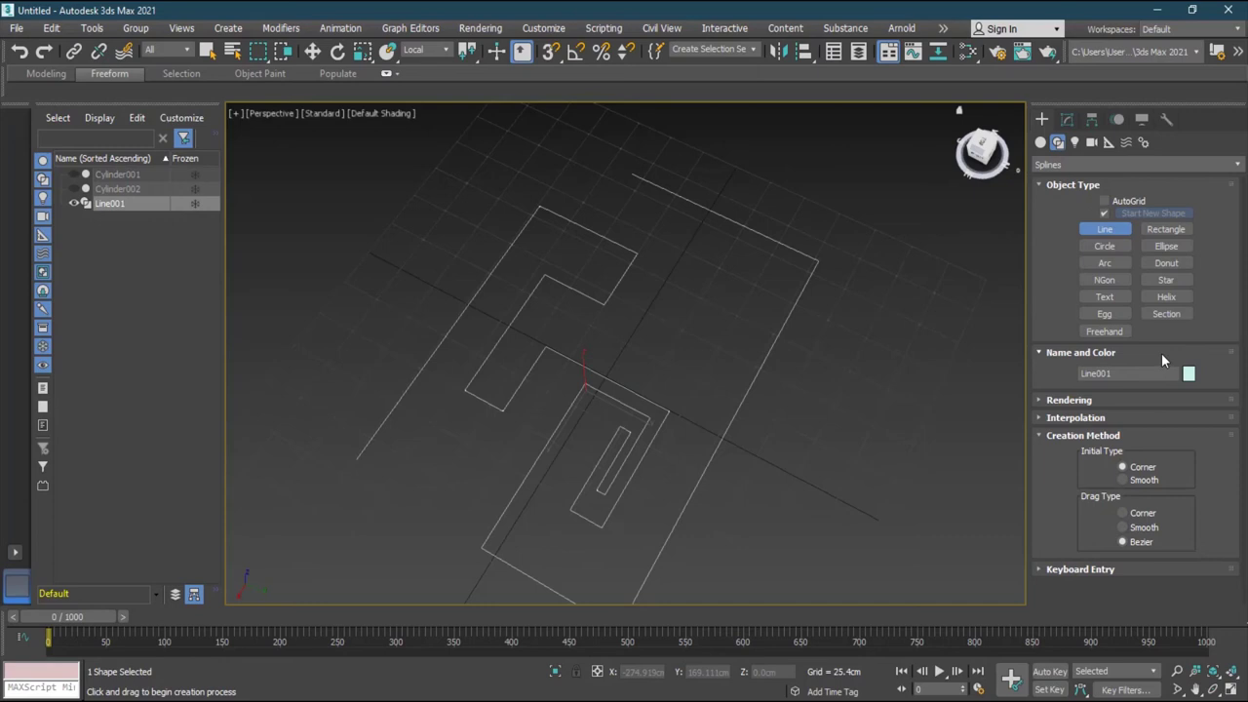
Step: Select the two adjacent corner vertices beside the narrow inner hook of the line and try filleting them
click(1067, 118)
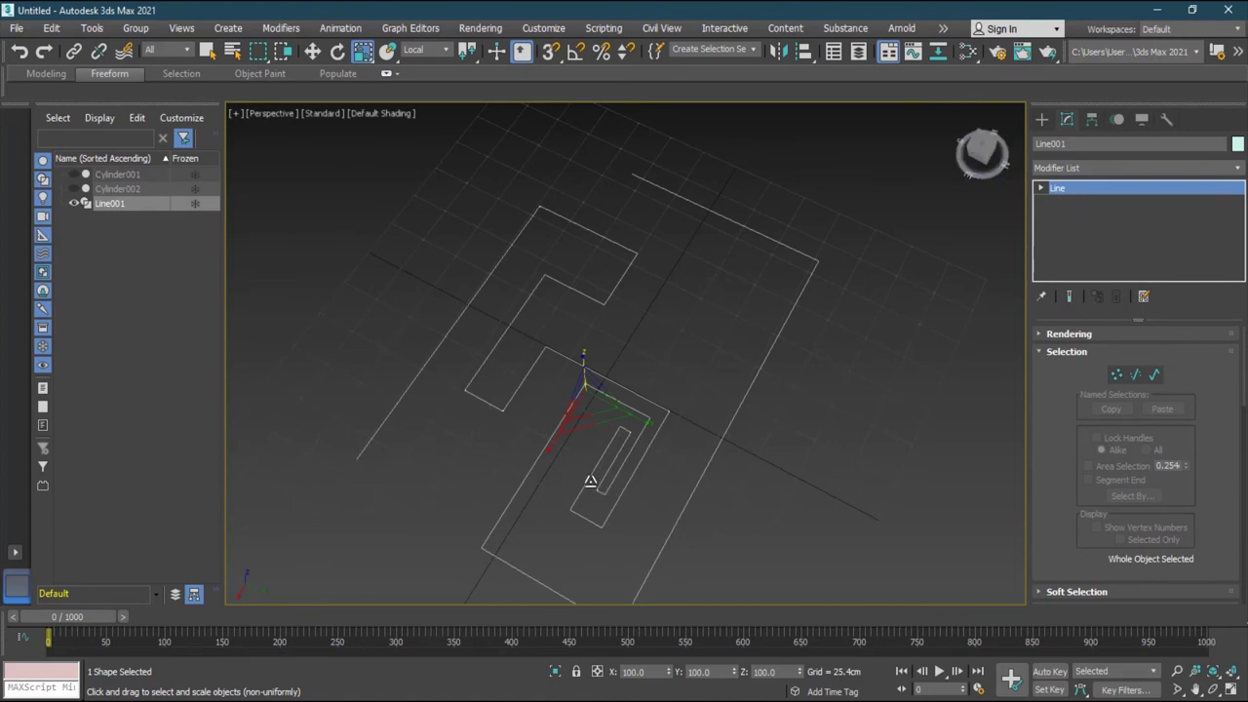
click(1116, 374)
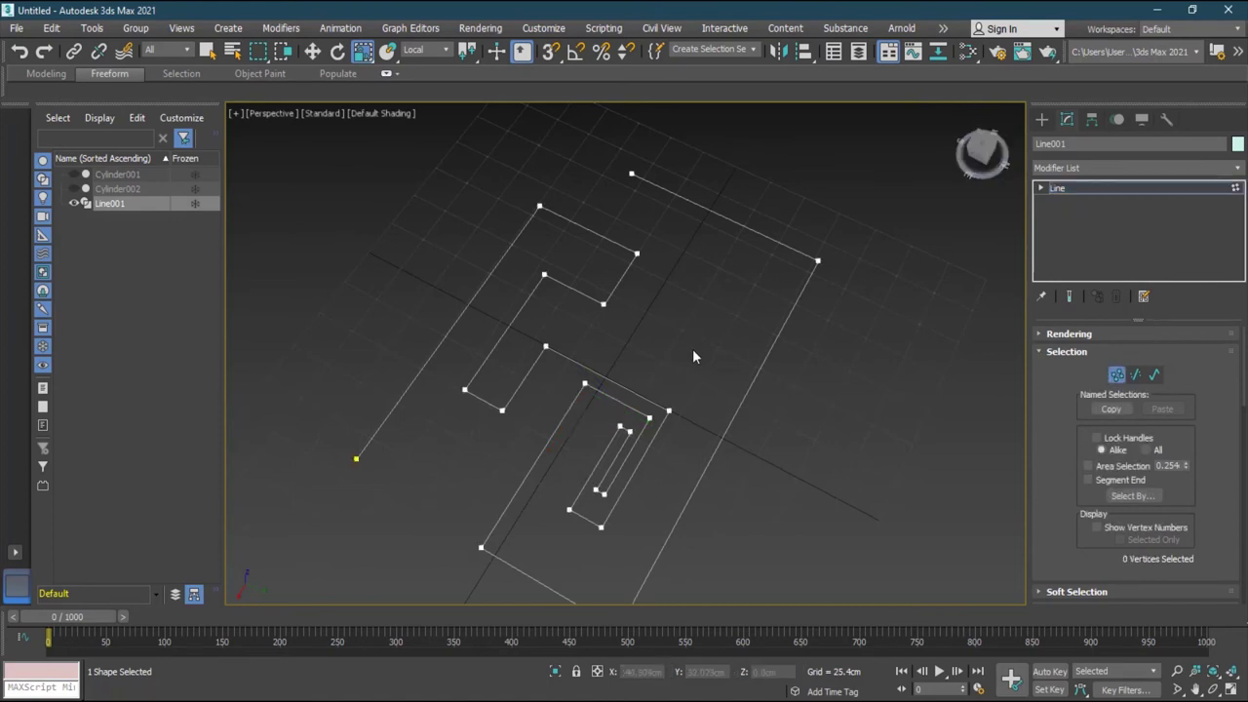
drag(712, 363, 648, 429)
drag(1241, 398, 1234, 518)
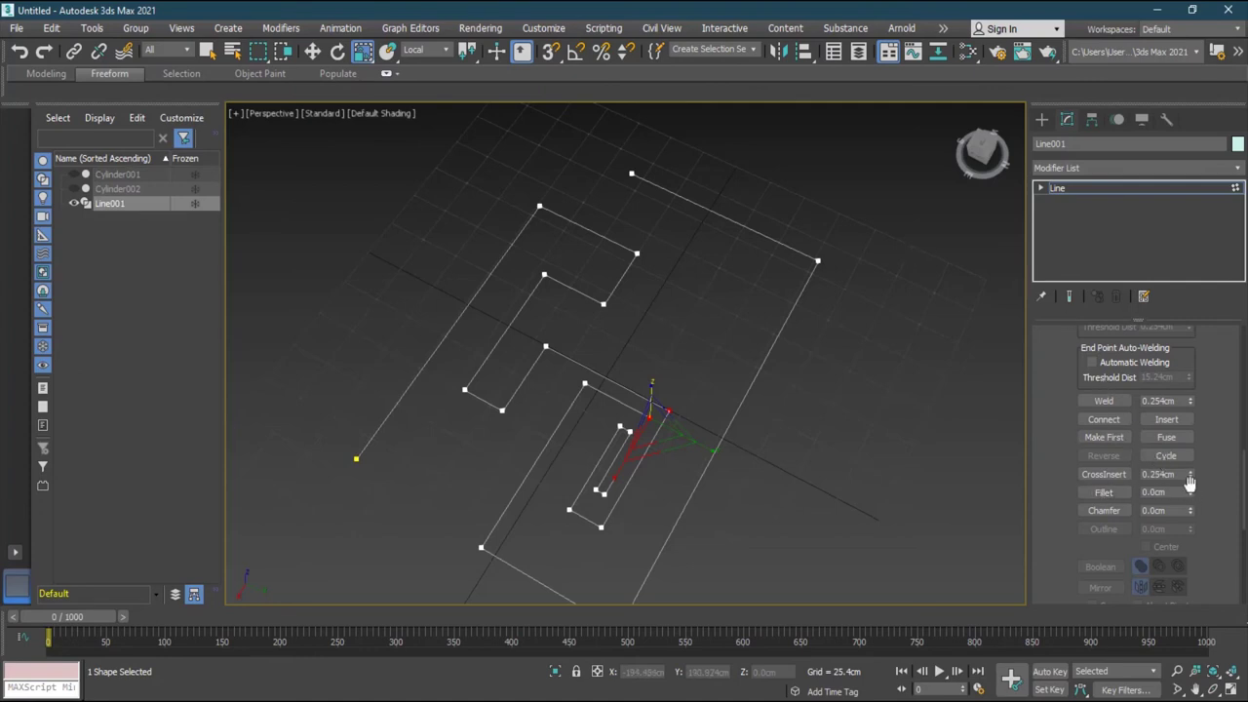
mouse_move(1189, 492)
mouse_down()
mouse_move(1190, 474)
mouse_move(1190, 487)
mouse_up()
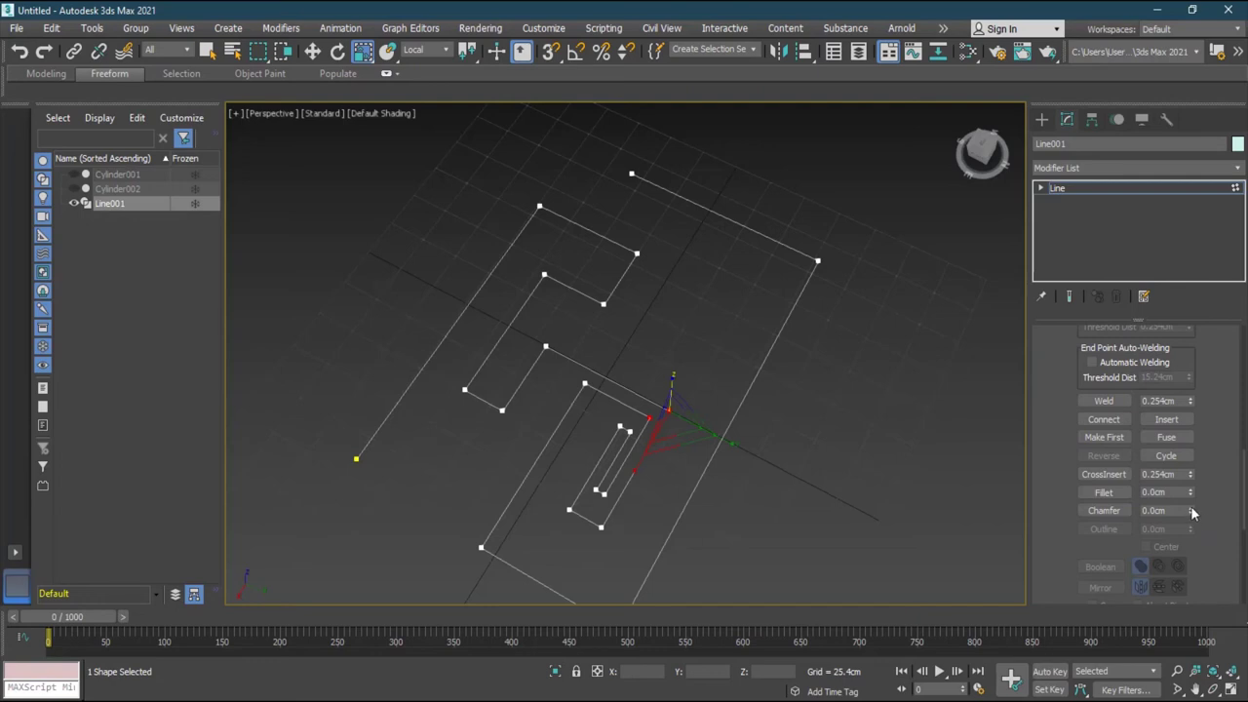
Step: Try chamfering the same two corner vertices, undo it and leave the vertex sub-object level
drag(1190, 511, 1193, 498)
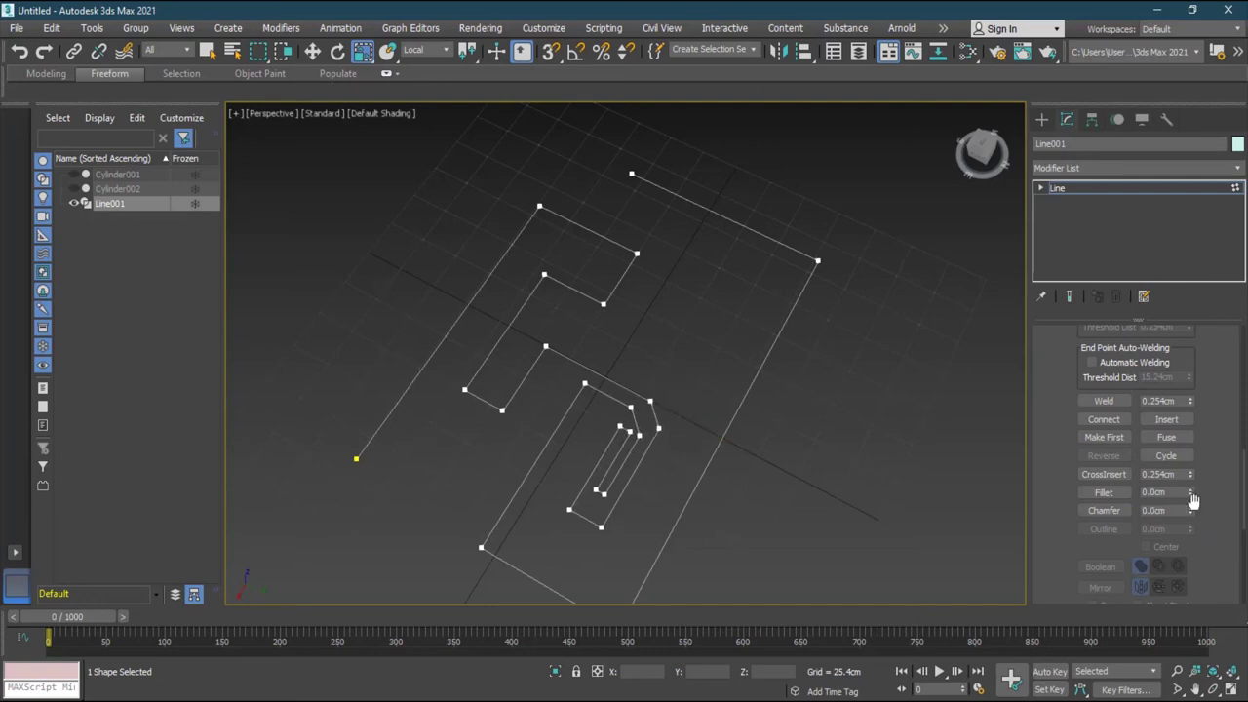
click(883, 379)
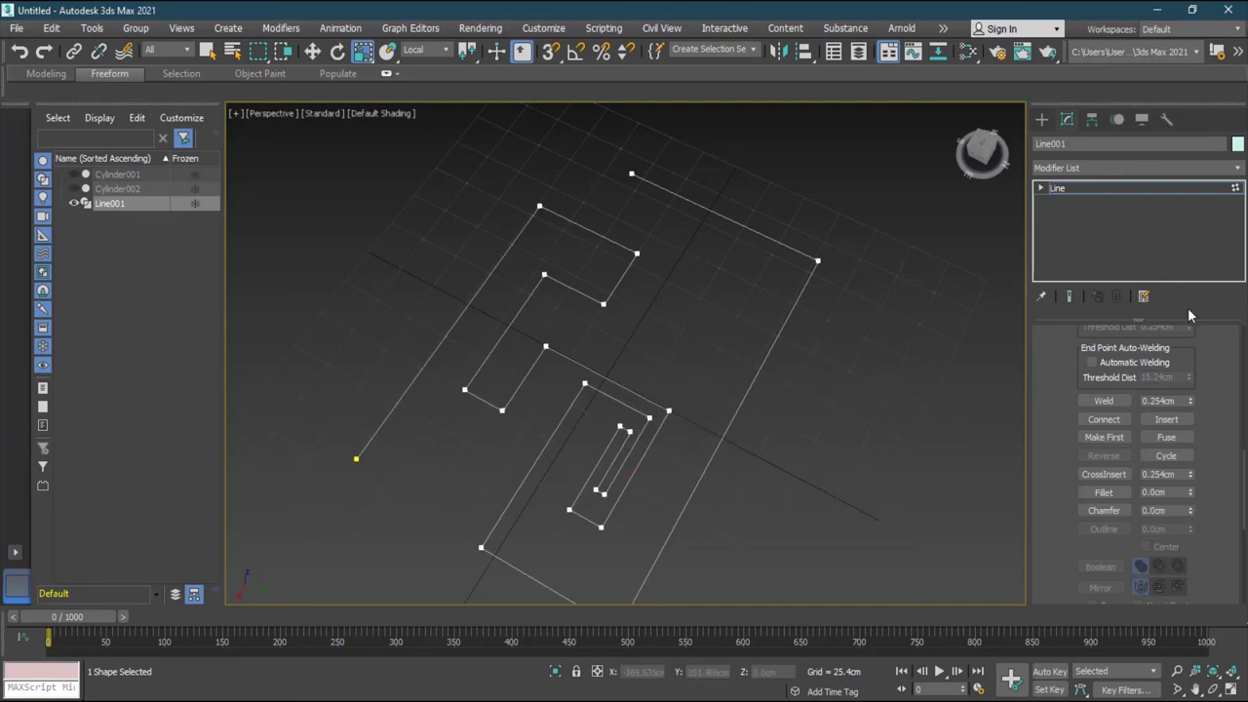
scroll(1243, 438, up, 10)
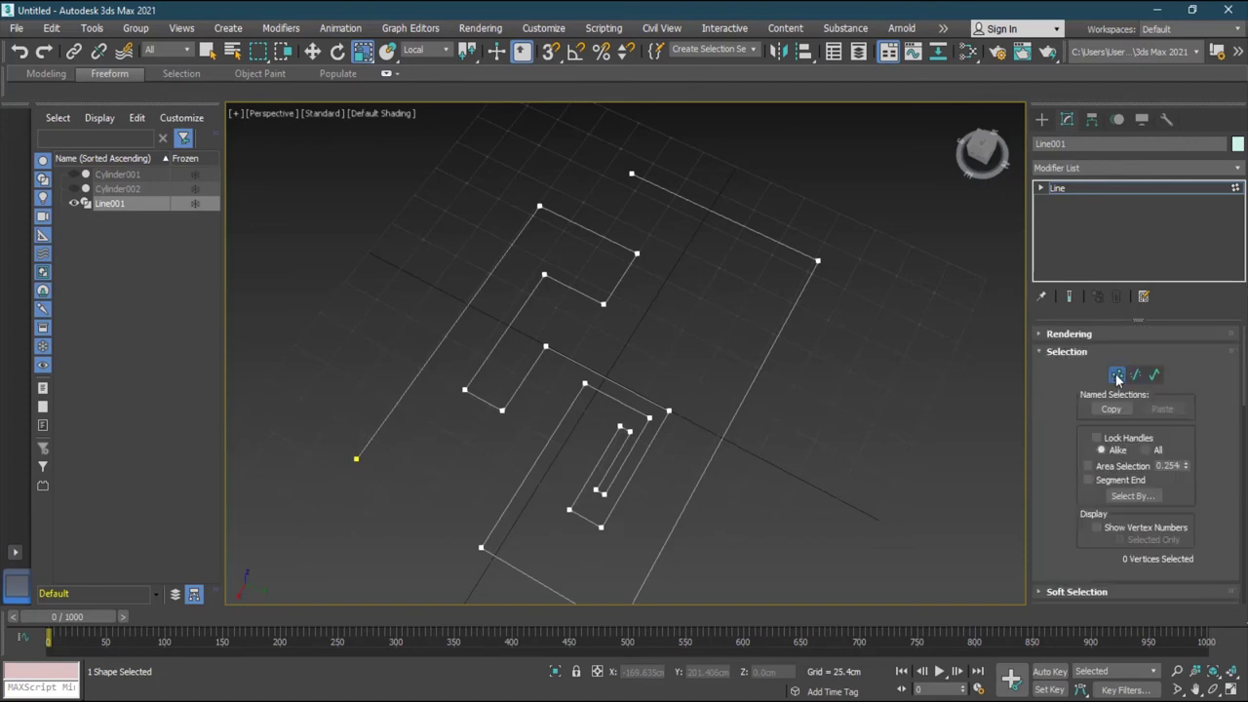
click(1117, 375)
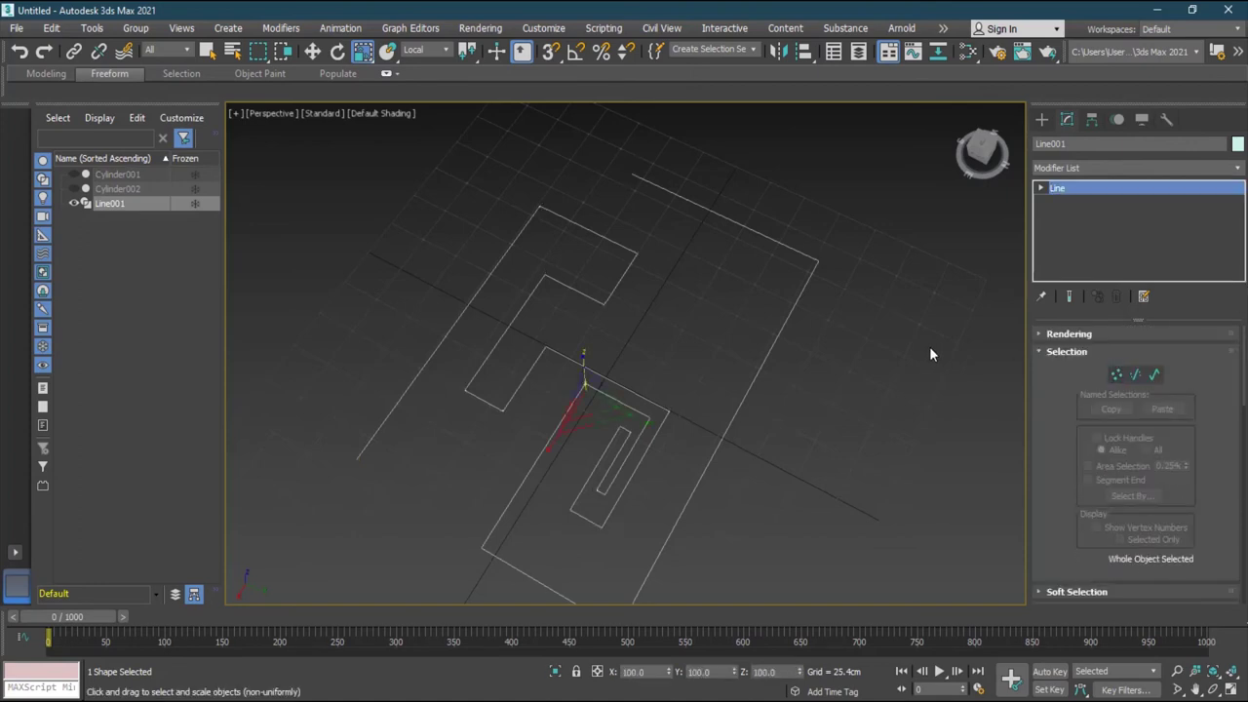
Step: Apply the Spline Chamfer modifier to the line and set its Amount to 10.287 cm
click(1238, 168)
drag(1237, 283, 1235, 530)
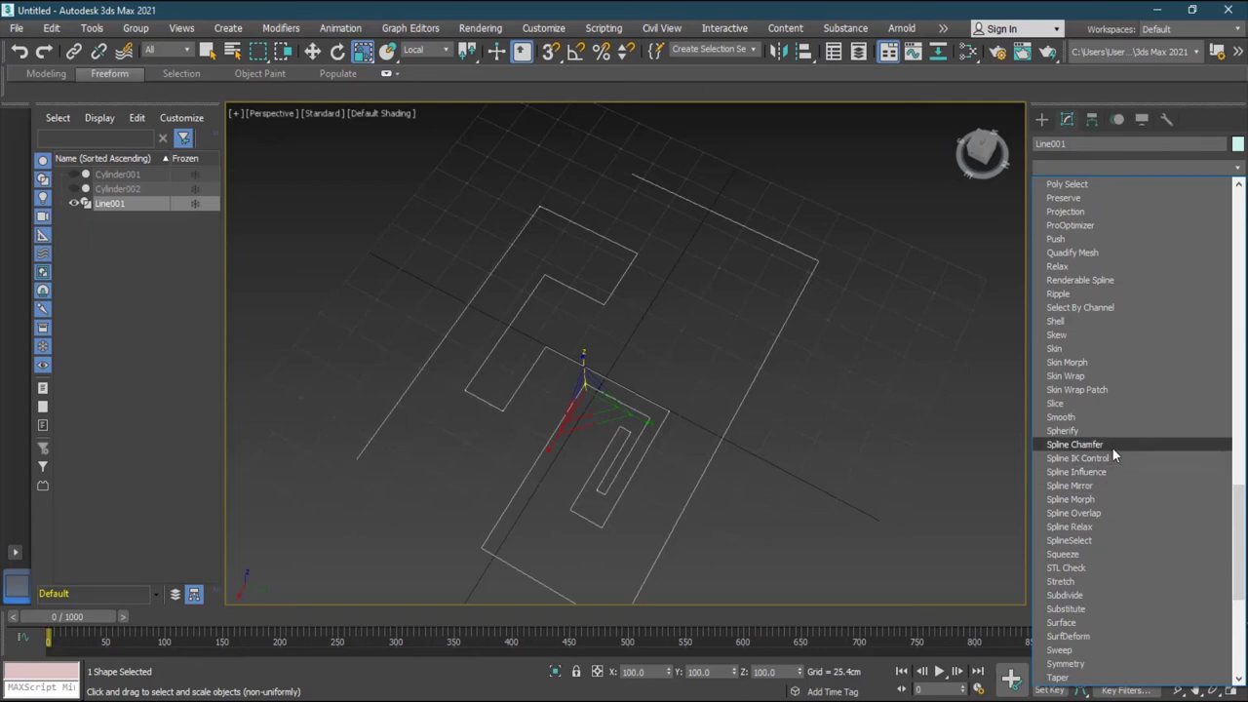
click(1113, 446)
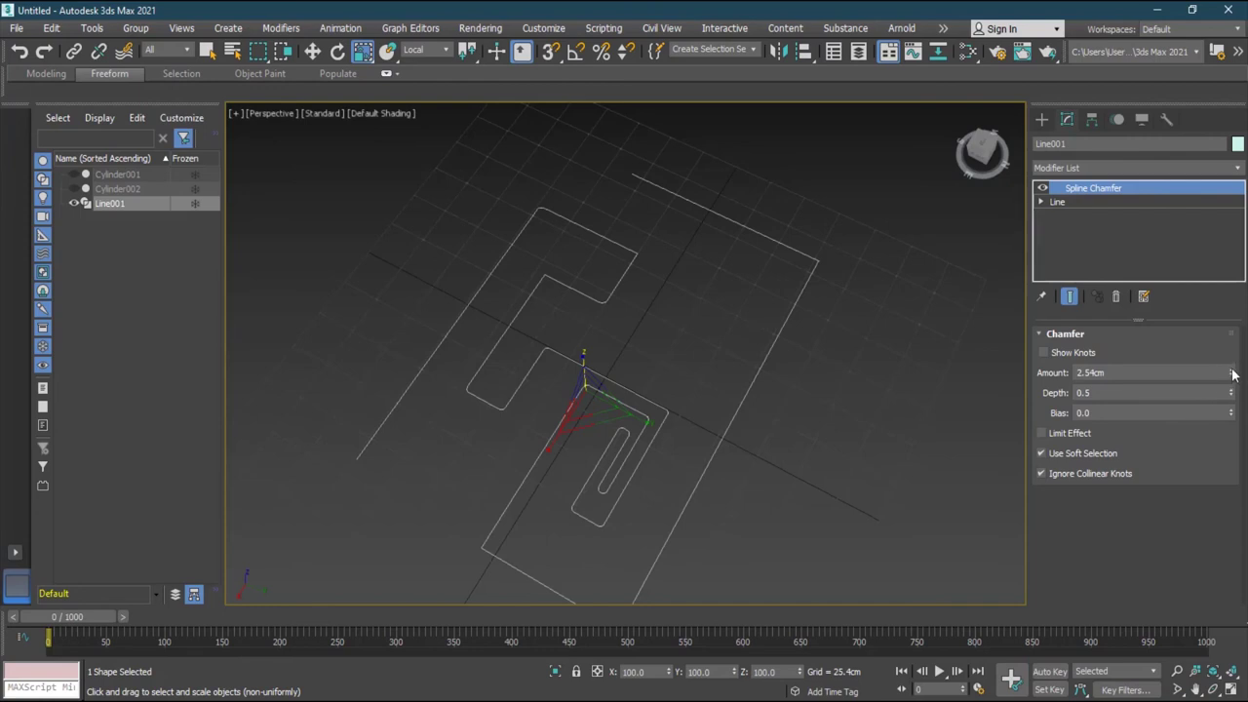
drag(1232, 373, 1127, 382)
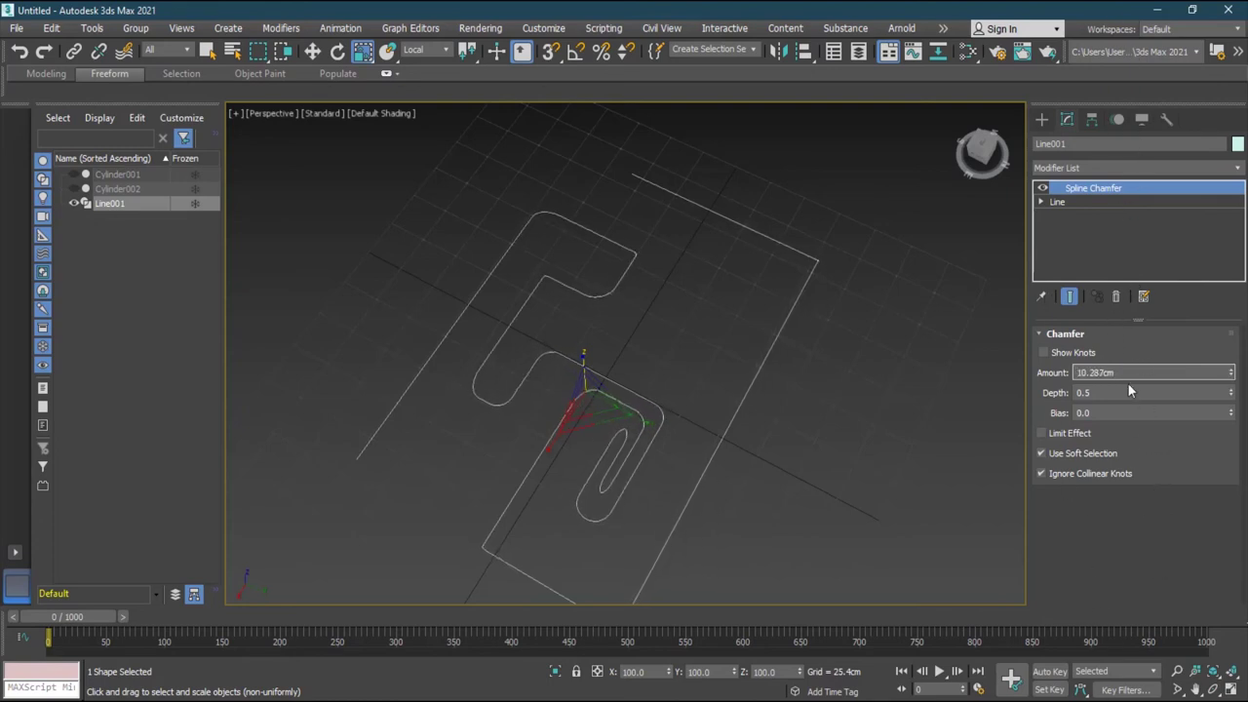
Step: Set the Spline Chamfer Depth to -1.0 and its Bias to 0.8
mouse_move(1235, 393)
mouse_down()
mouse_move(1224, 357)
mouse_move(1233, 412)
mouse_up()
click(1234, 415)
click(1232, 416)
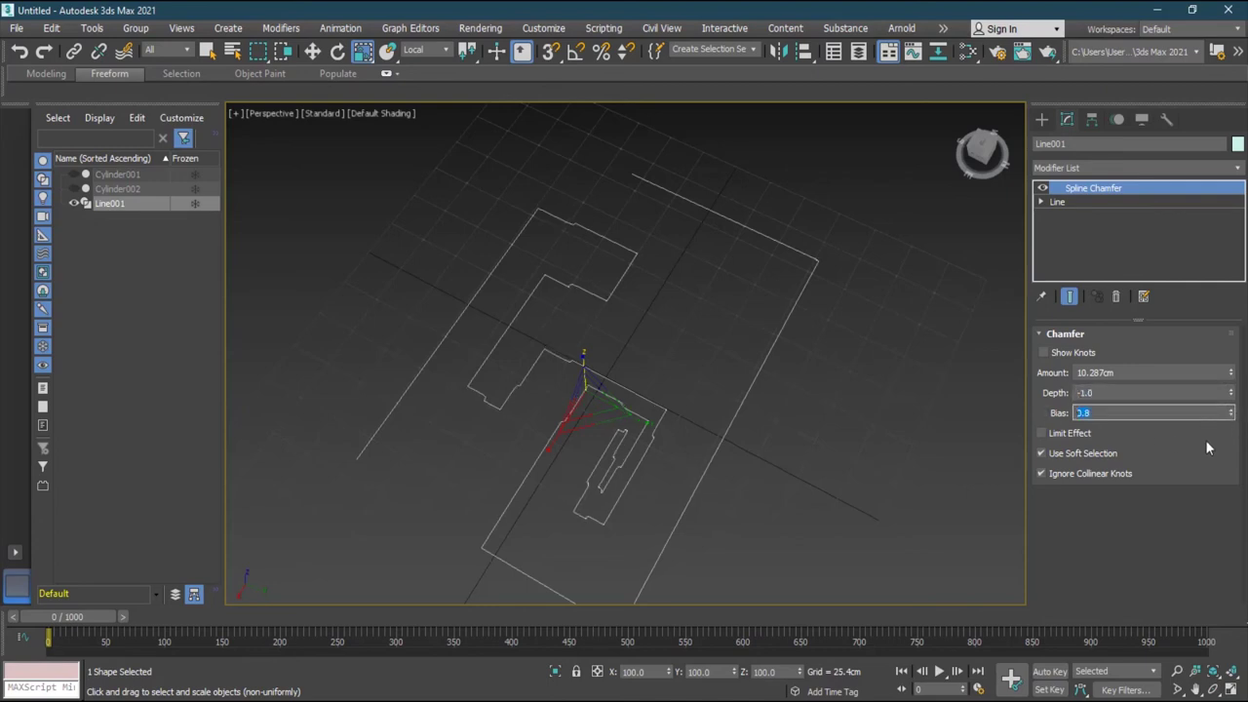
Step: Reset the Spline Chamfer Bias and Depth to 0.0
text(0)
key(Return)
click(1137, 393)
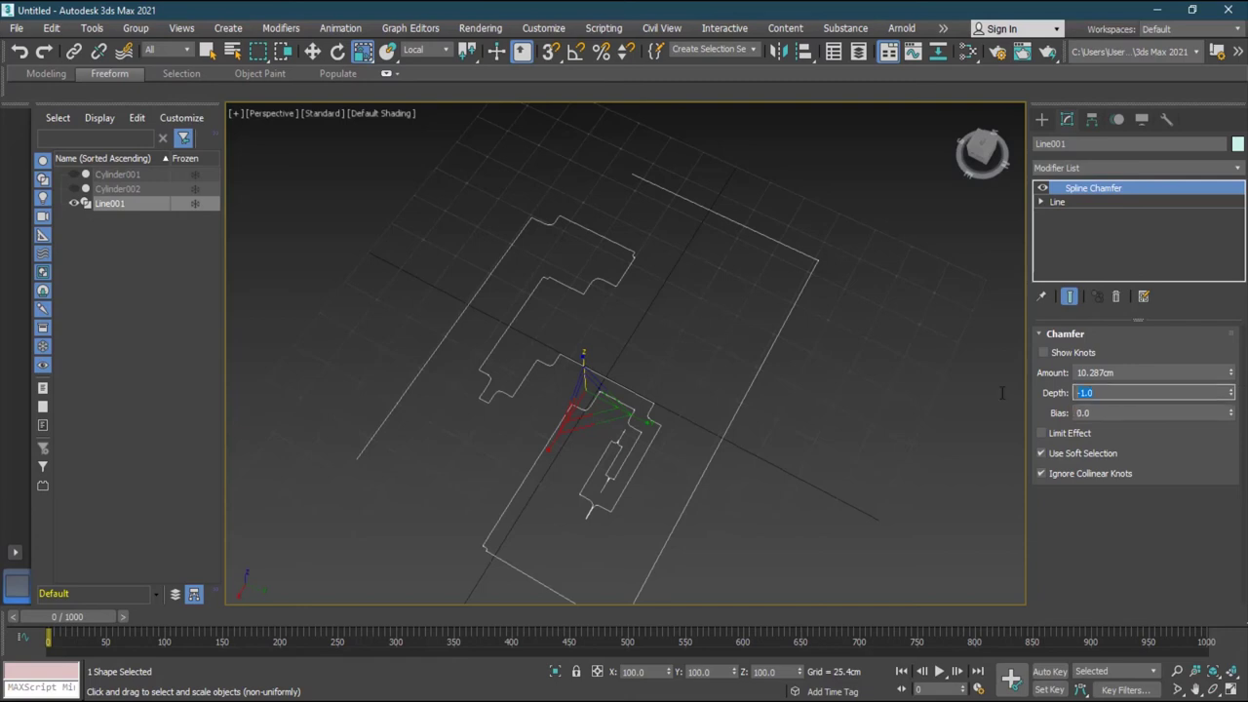
key(Return)
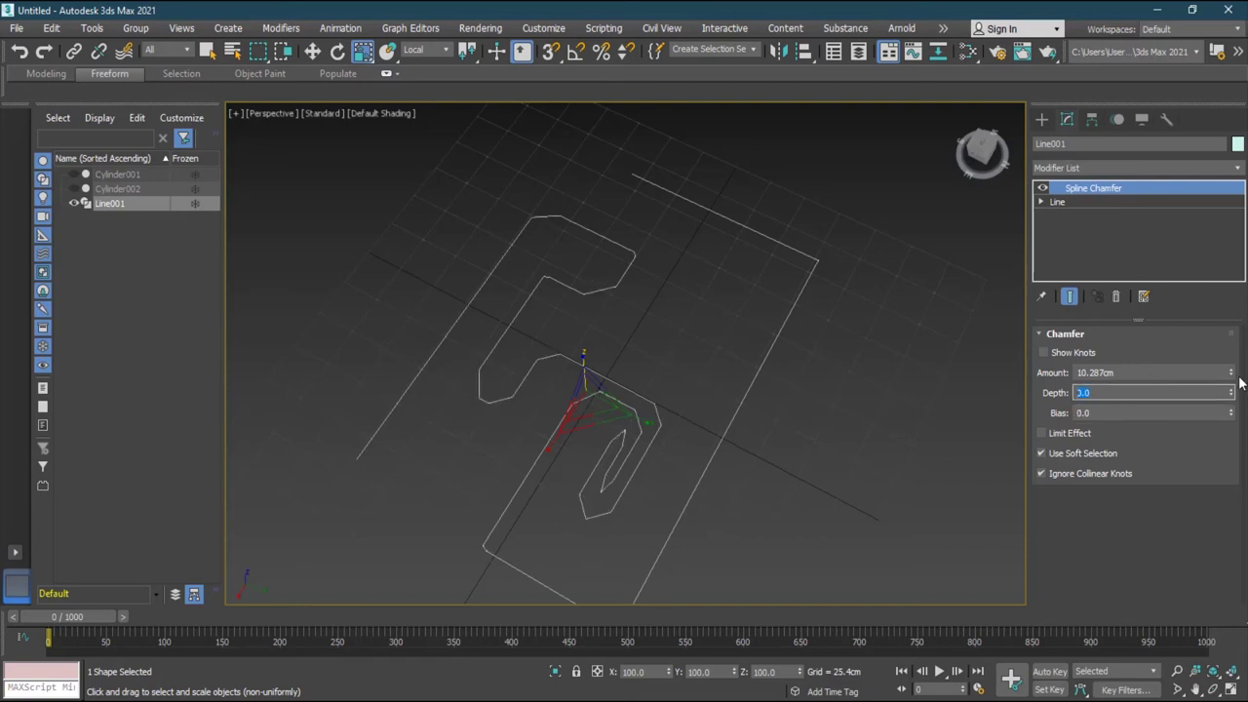
Step: Try a Spline Chamfer Amount of 6.322 cm with a Bias of 0.2
drag(1231, 376, 1224, 410)
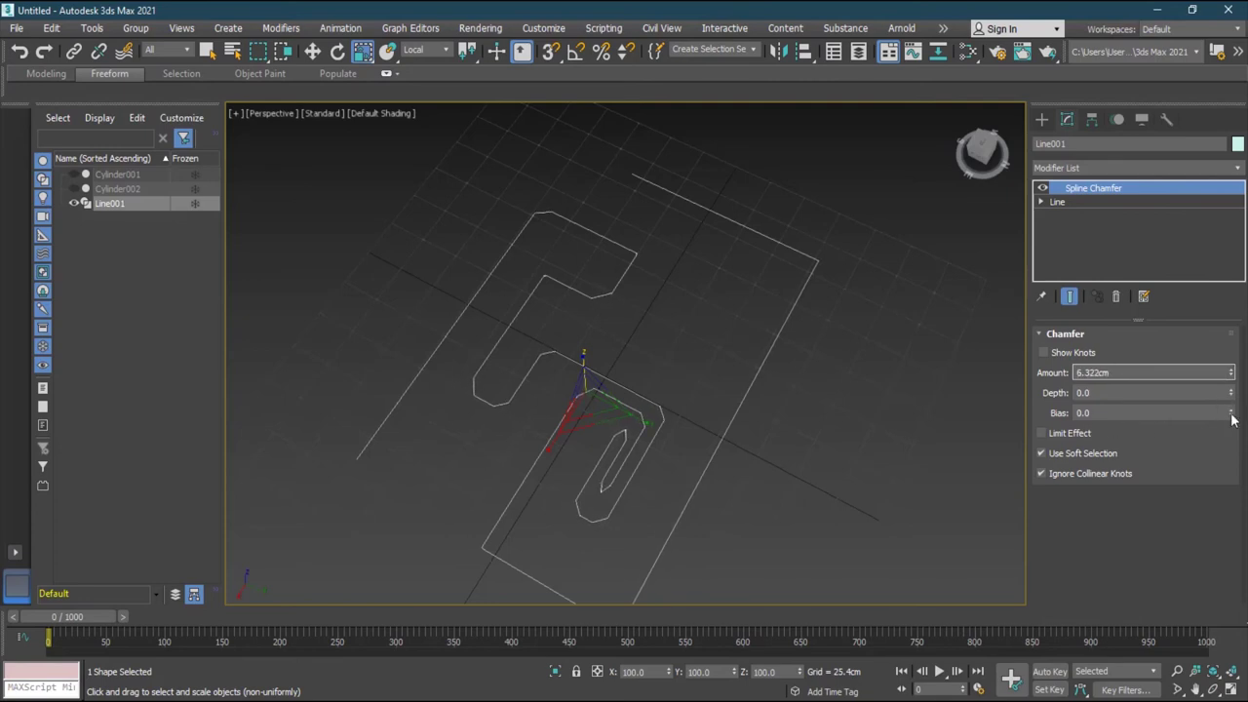
click(1230, 410)
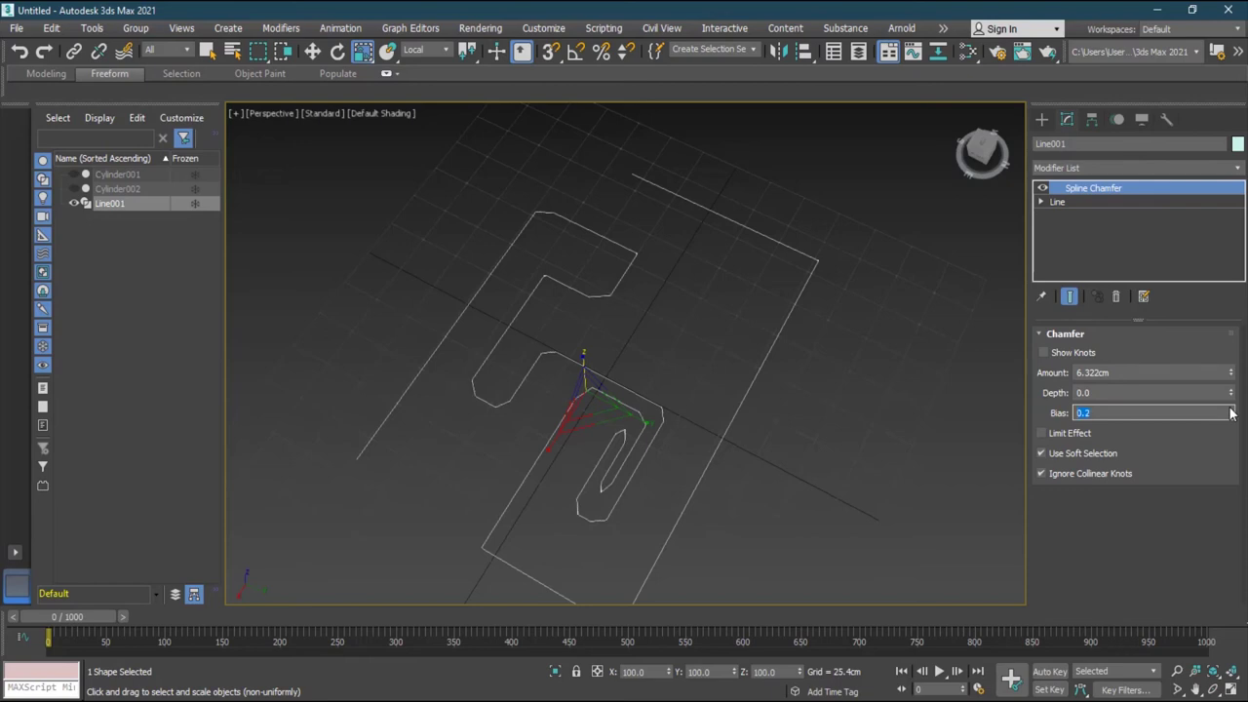
click(1230, 410)
click(1230, 410)
click(1230, 409)
click(1230, 409)
click(1231, 410)
click(1230, 409)
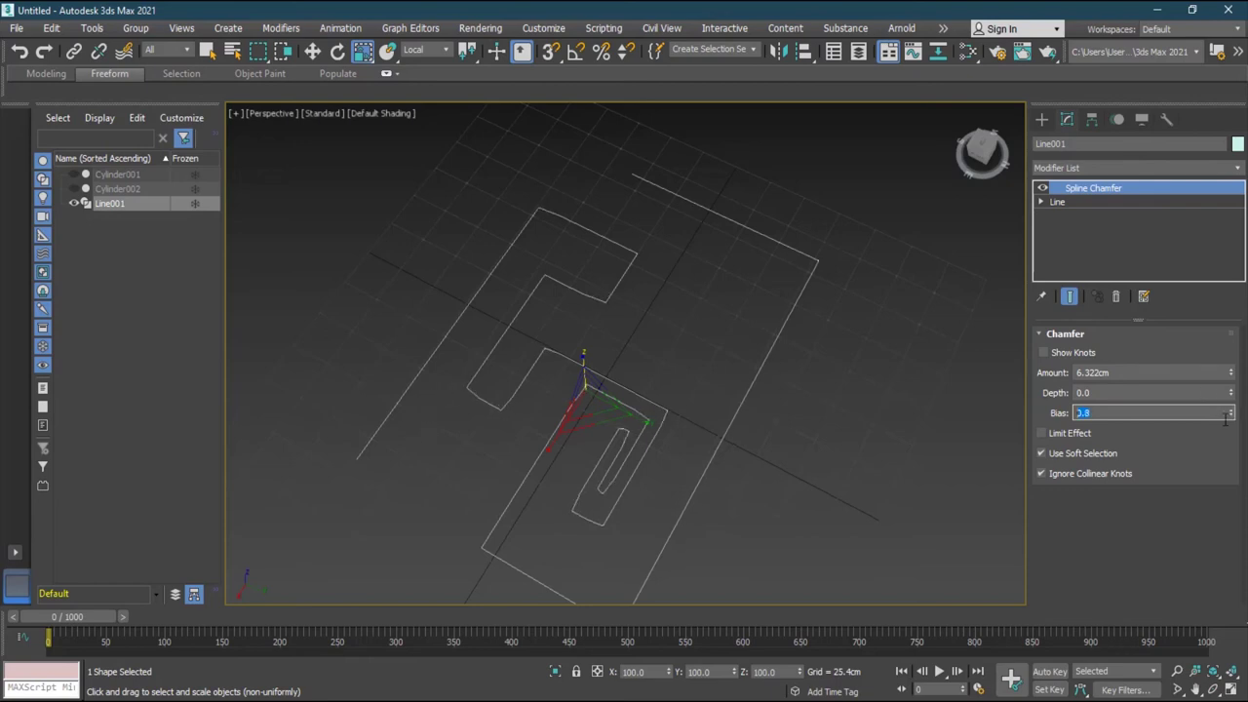
drag(1230, 417, 1231, 411)
Step: Enable the Limit Effect option of the Spline Chamfer
click(1071, 434)
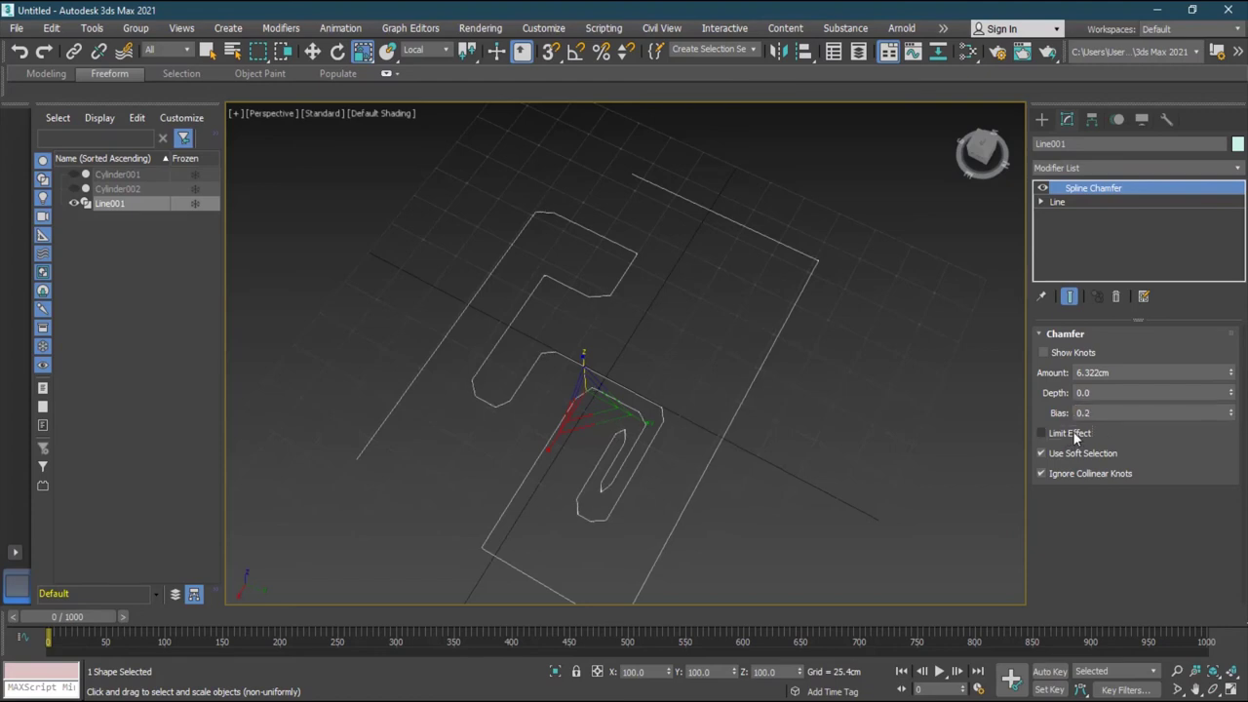
click(1074, 435)
click(1065, 436)
Step: Set the Spline Chamfer Amount to 0.0 cm, Bias to 0 and Depth to 1.0
drag(1136, 376, 1037, 376)
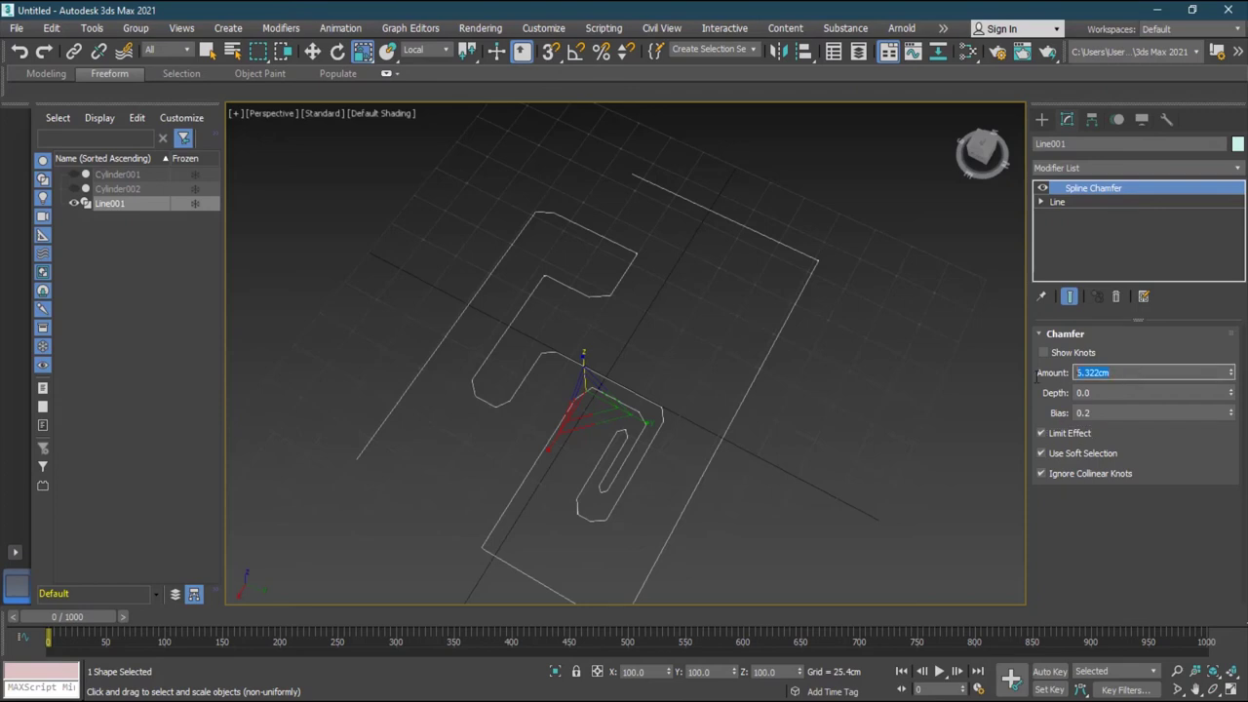
text(0.0cm)
drag(1108, 413, 1019, 413)
text(0)
click(1120, 370)
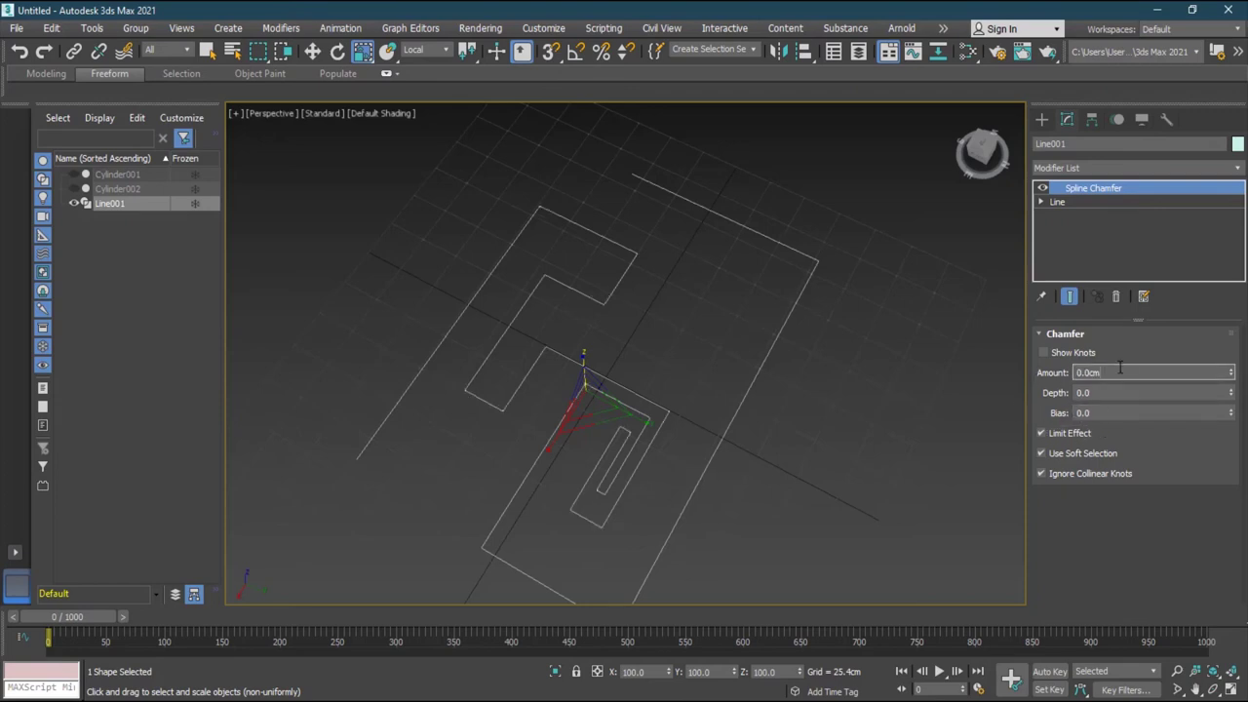
click(1112, 392)
text(1)
key(Return)
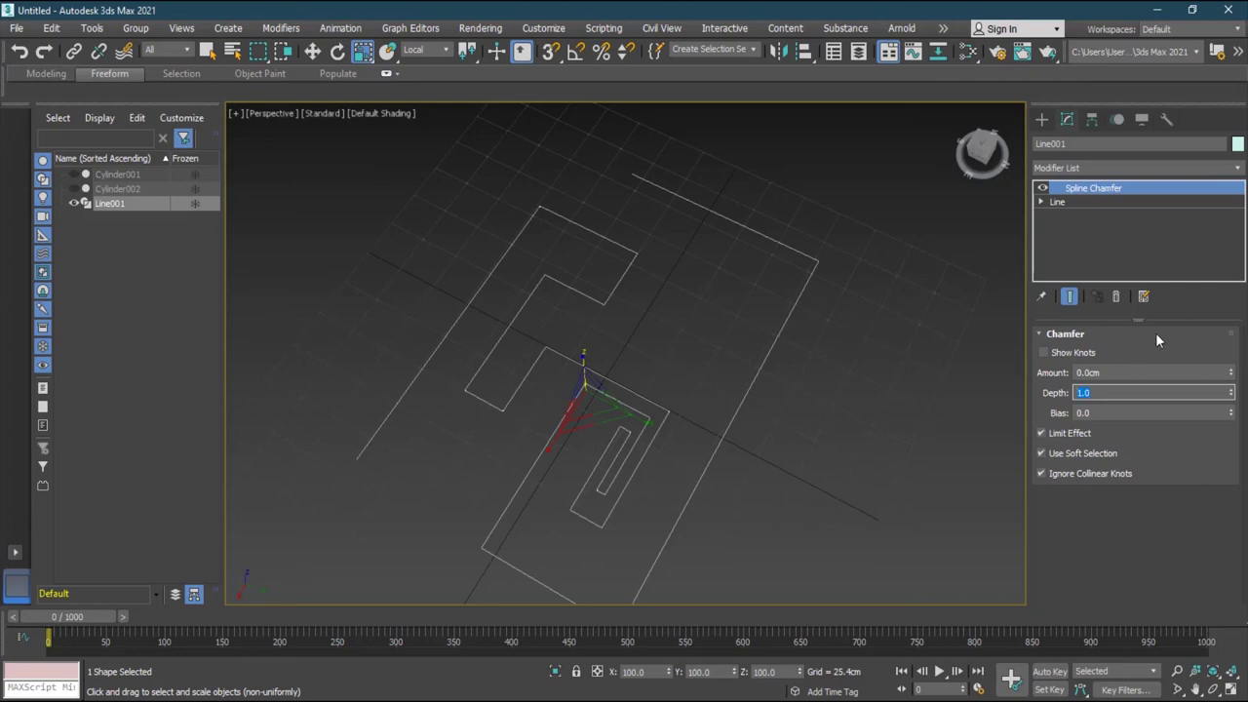
Step: Try rounding all corners of the line with a Spline Chamfer Amount of 138.001 cm while keeping Depth at 1.0
drag(1232, 370, 1101, 558)
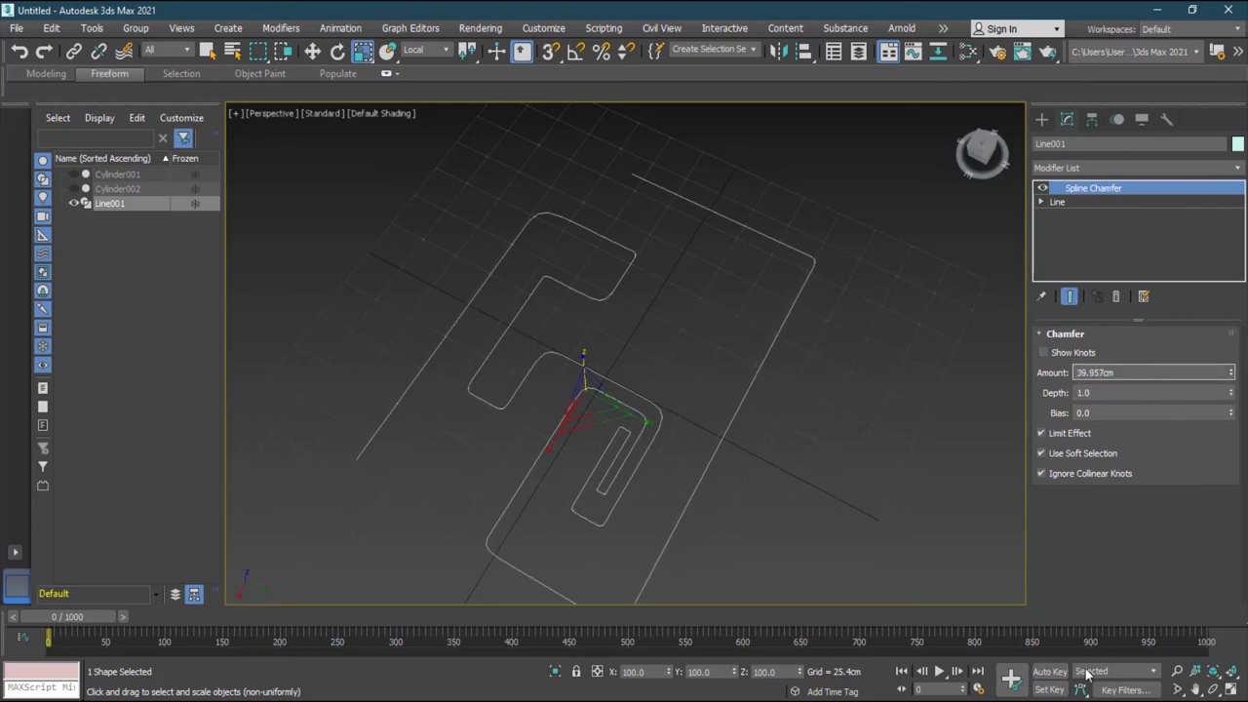
drag(1232, 392, 1243, 282)
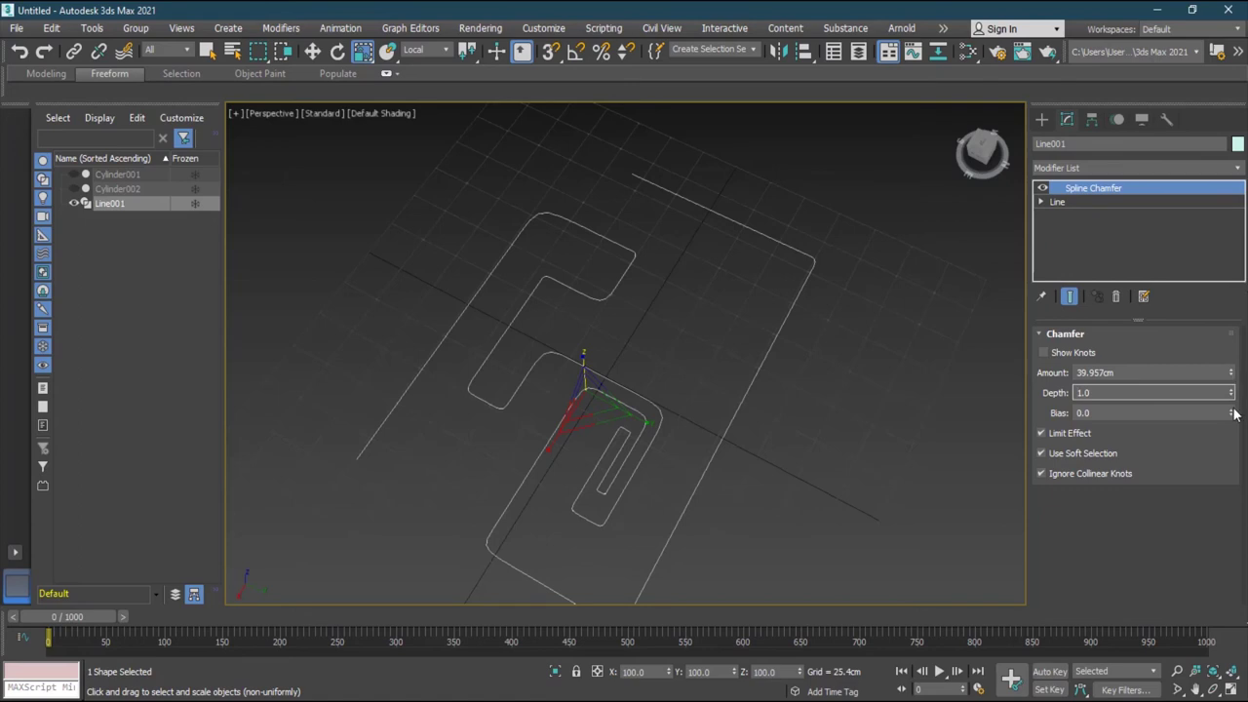
drag(1230, 373, 1190, 177)
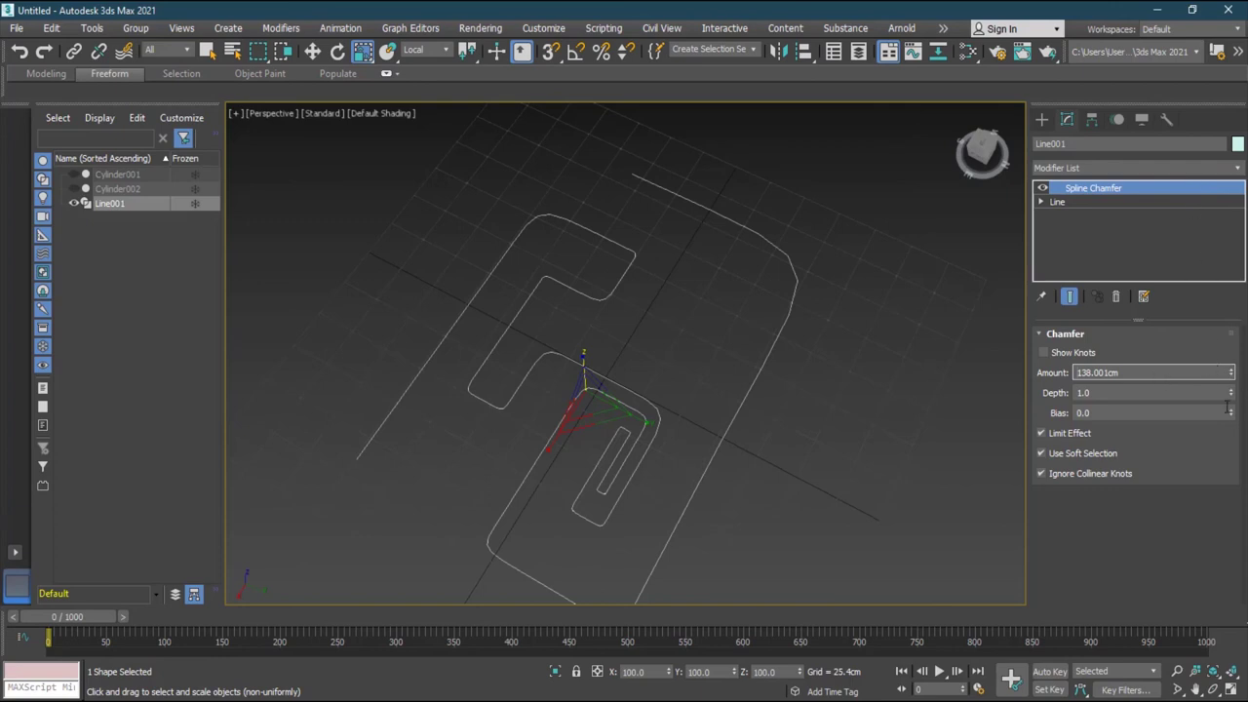
Step: Try a Spline Chamfer Bias of -1.0 and return it to 0
drag(1231, 412, 1235, 426)
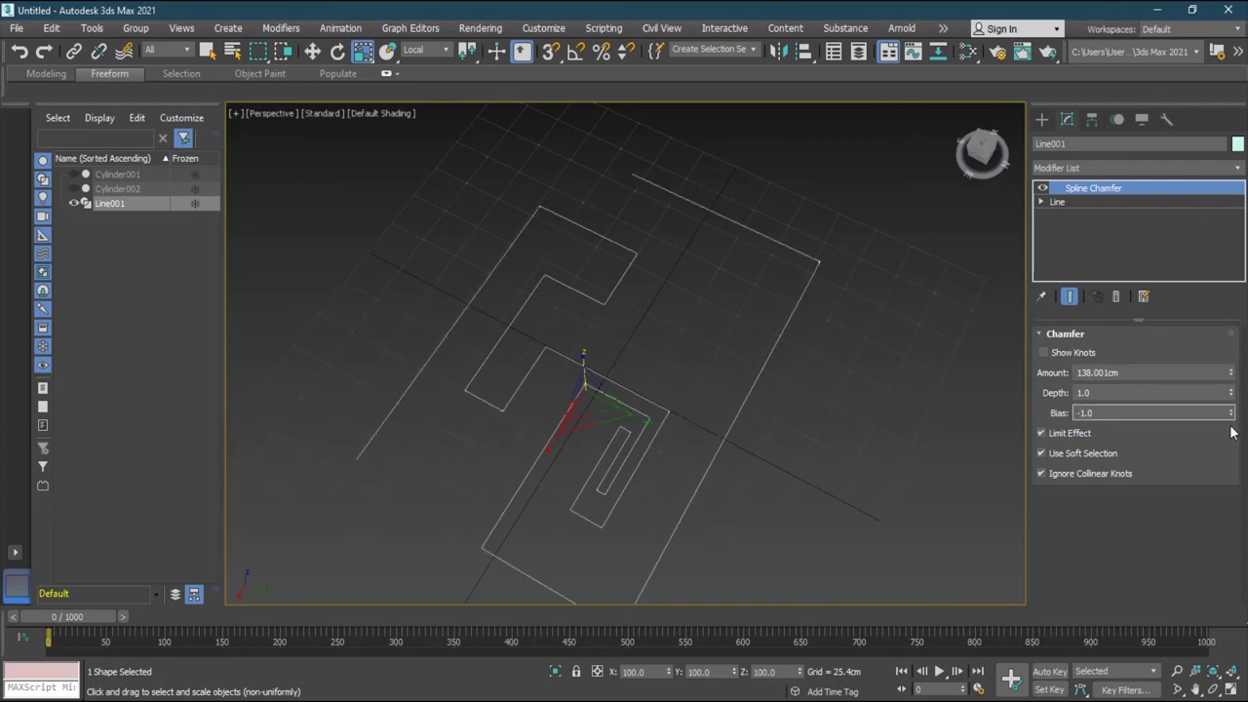
text(0)
key(Return)
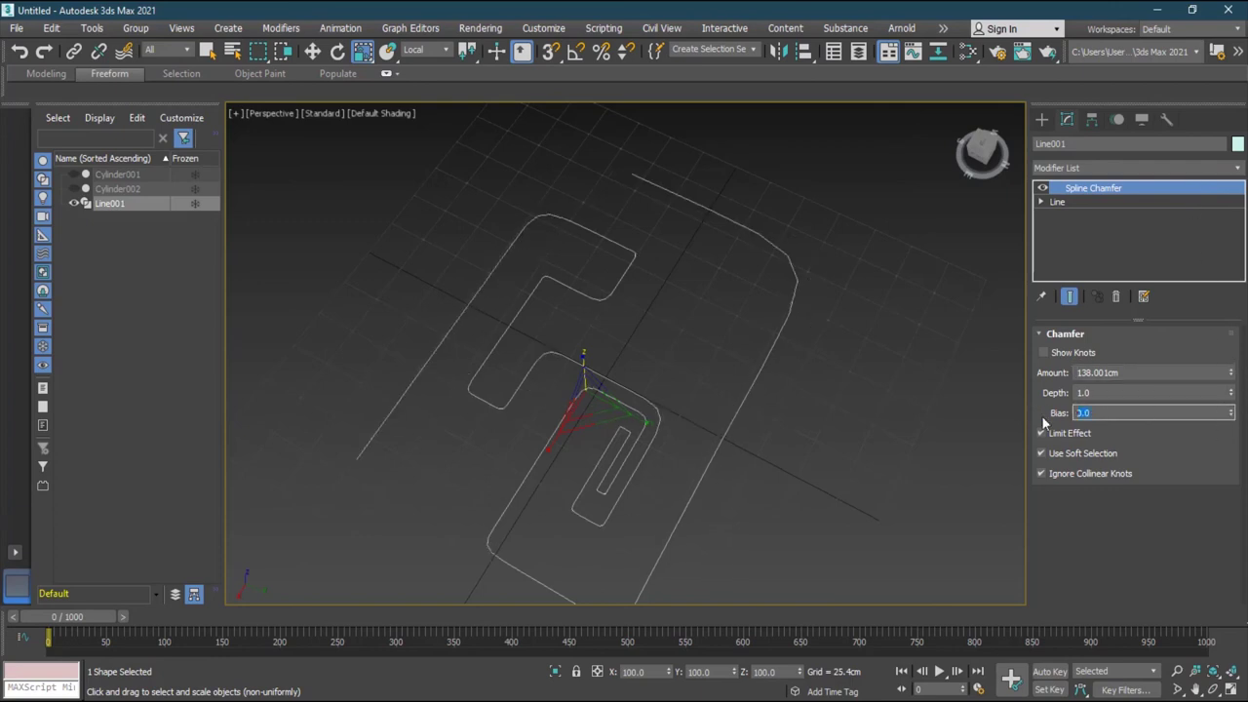
Step: Reset the chamfer Amount to 0.0 cm and add the line's two lower-left hook corner vertices to the existing vertex selection
drag(1234, 379, 1231, 478)
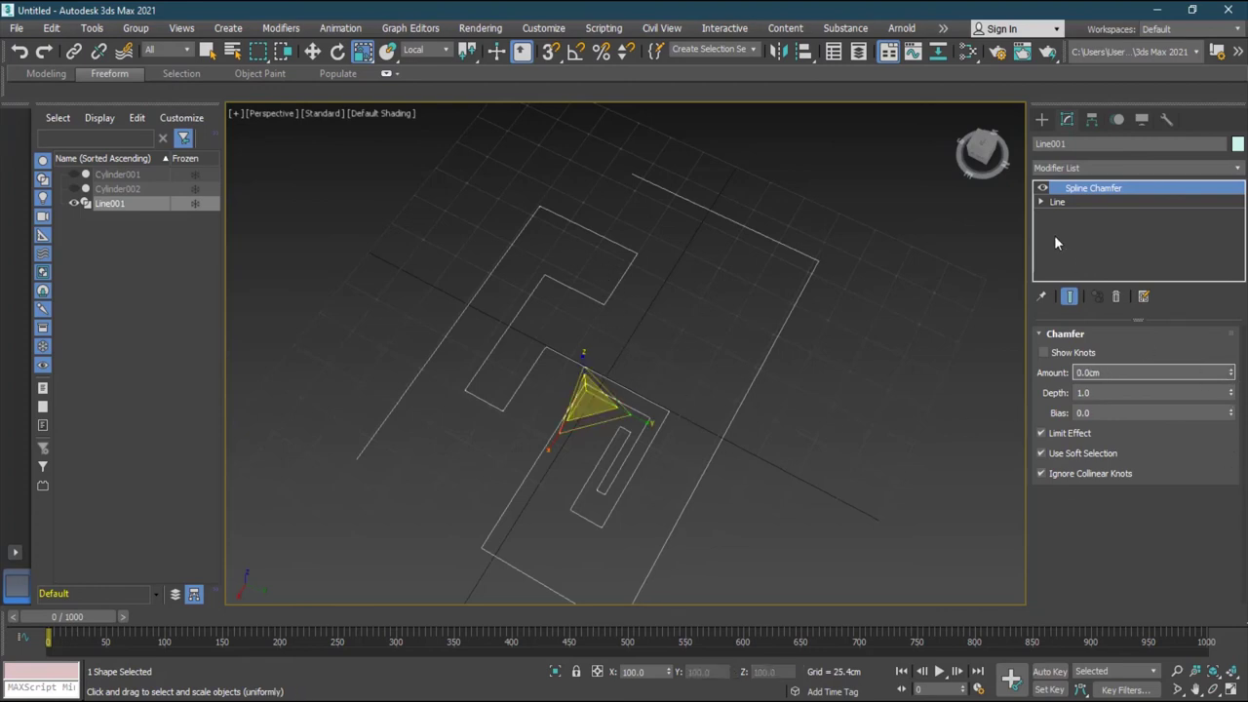
click(1057, 203)
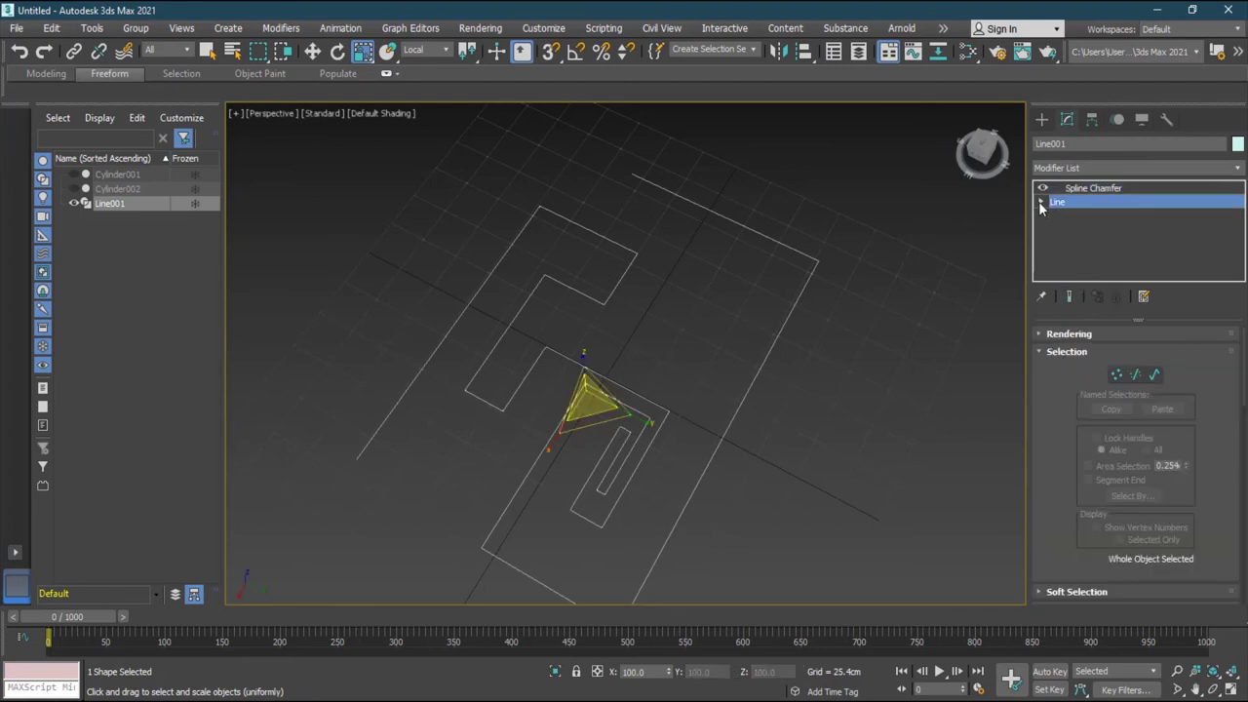
click(1040, 202)
click(1070, 215)
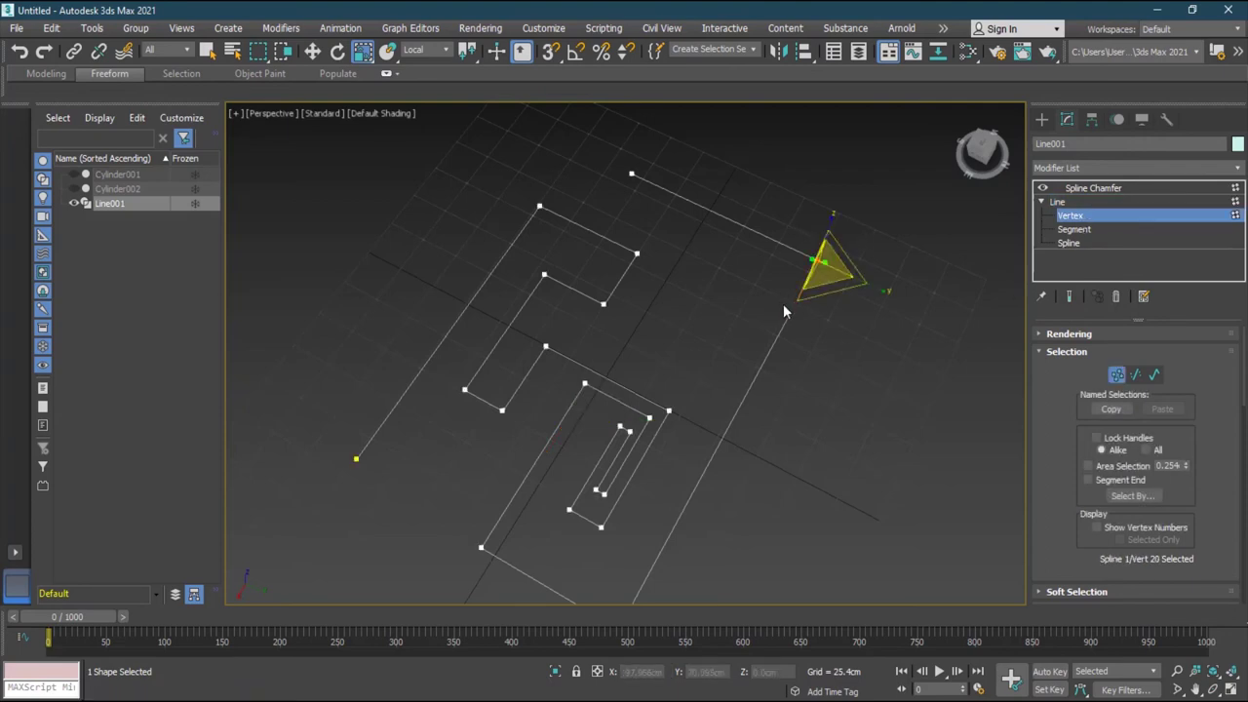
drag(454, 379, 512, 429)
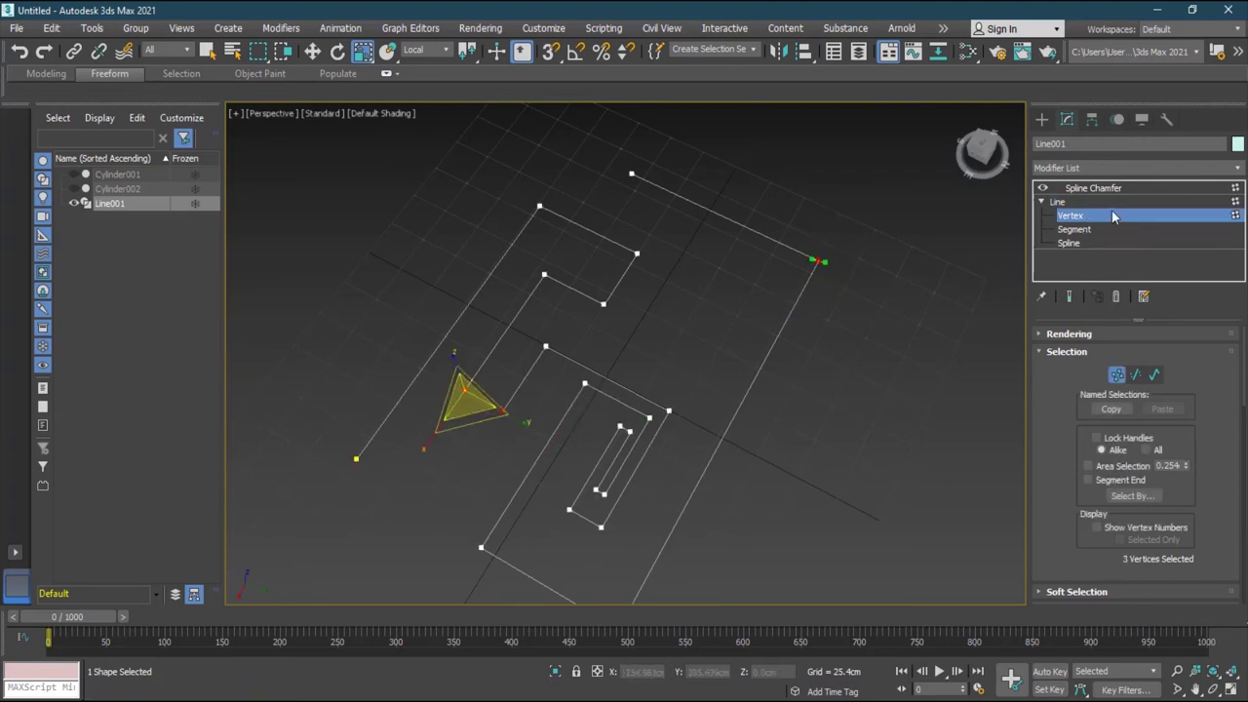
Step: Set the Spline Chamfer Amount to 128.476 cm to round only the selected vertices
click(1102, 188)
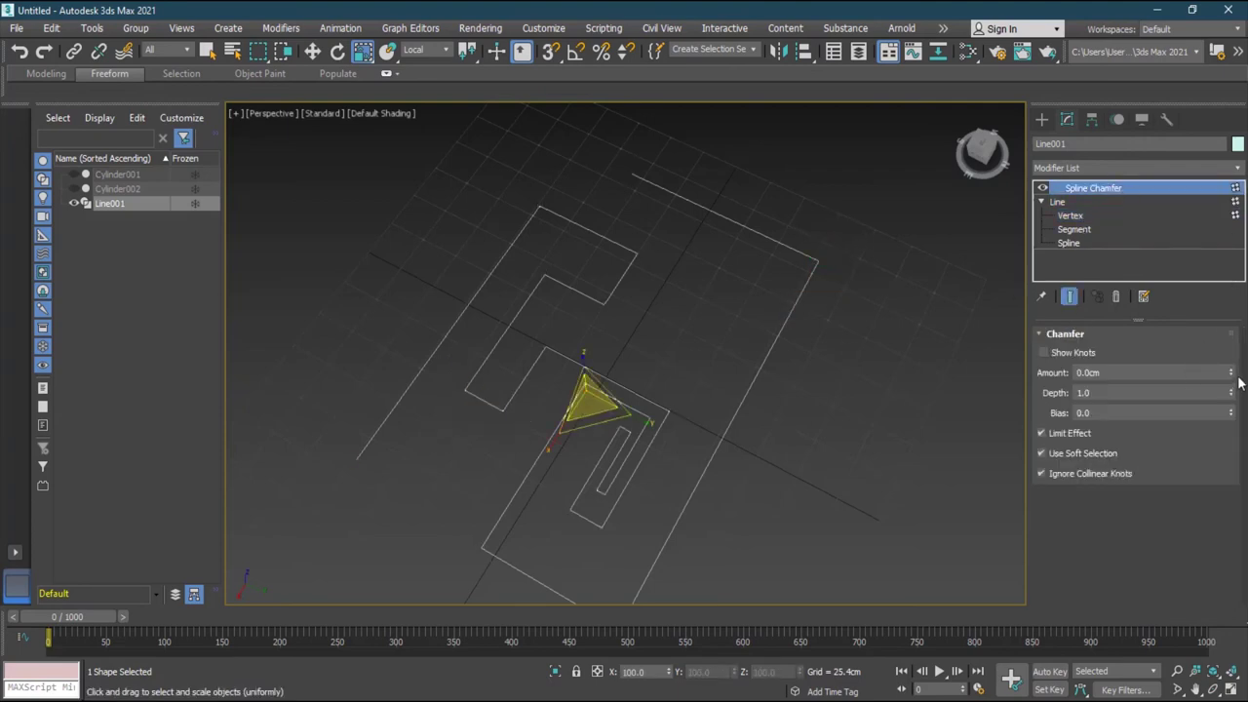
drag(1230, 376, 1209, 10)
drag(1045, 41, 718, 532)
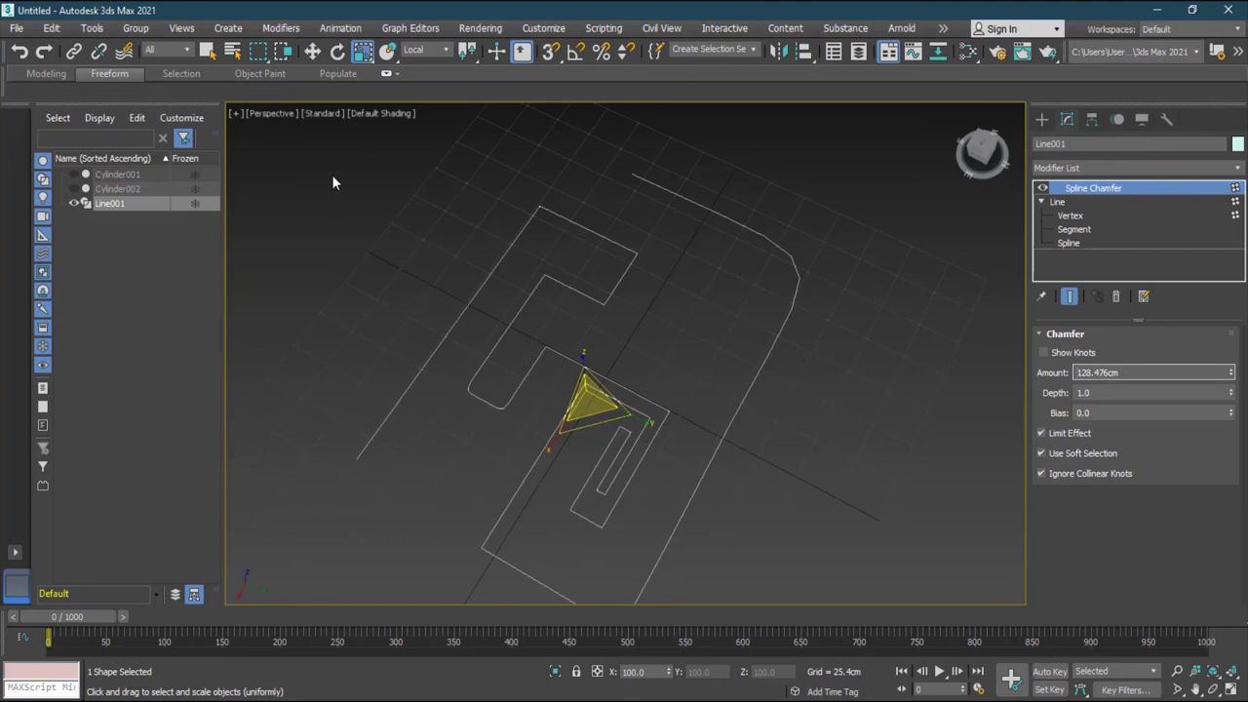
Step: Switch to the Move tool and delete the chamfered line
click(313, 51)
click(862, 363)
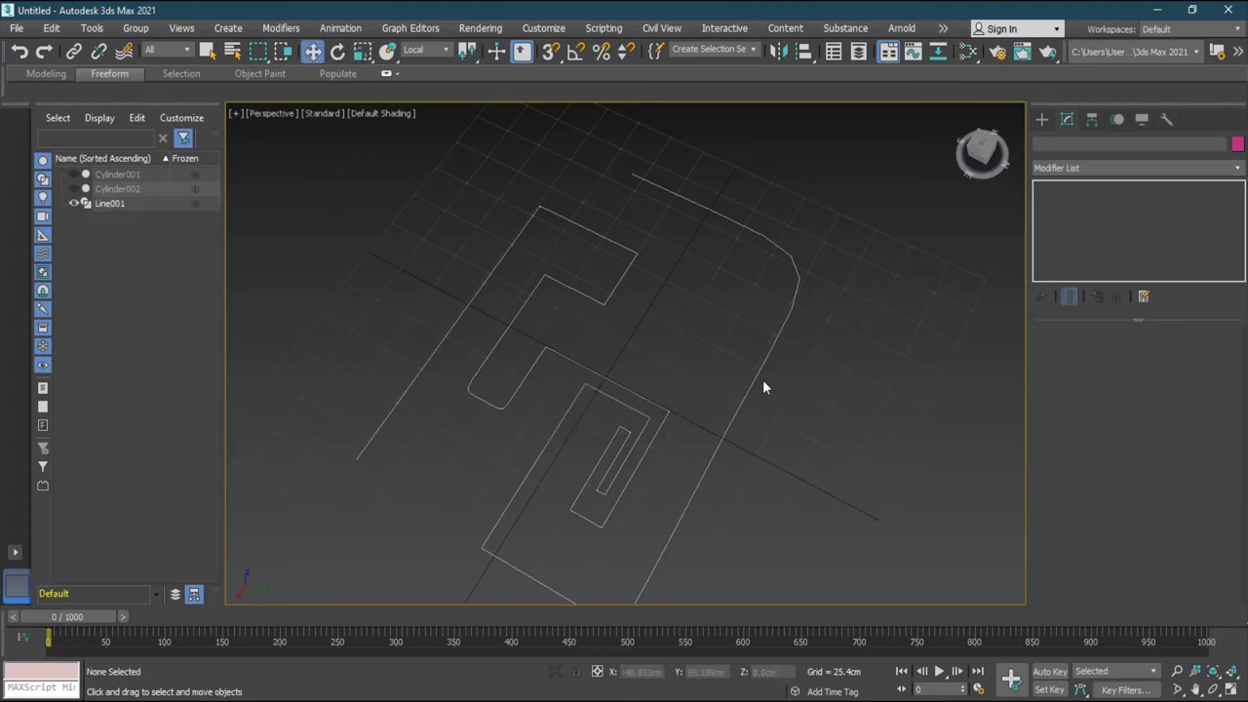
click(752, 379)
key(Delete)
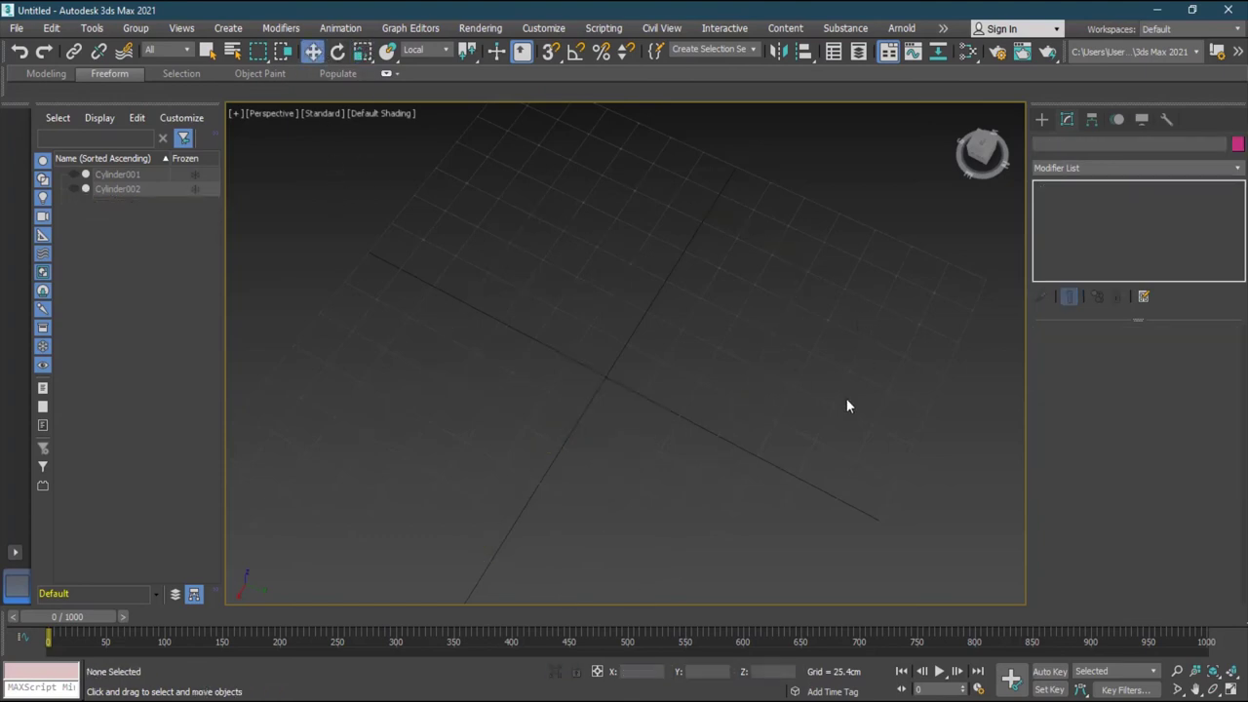
Step: Create a standard sphere with a radius of about 86.57 cm near the centre of the grid
click(1041, 119)
click(1041, 142)
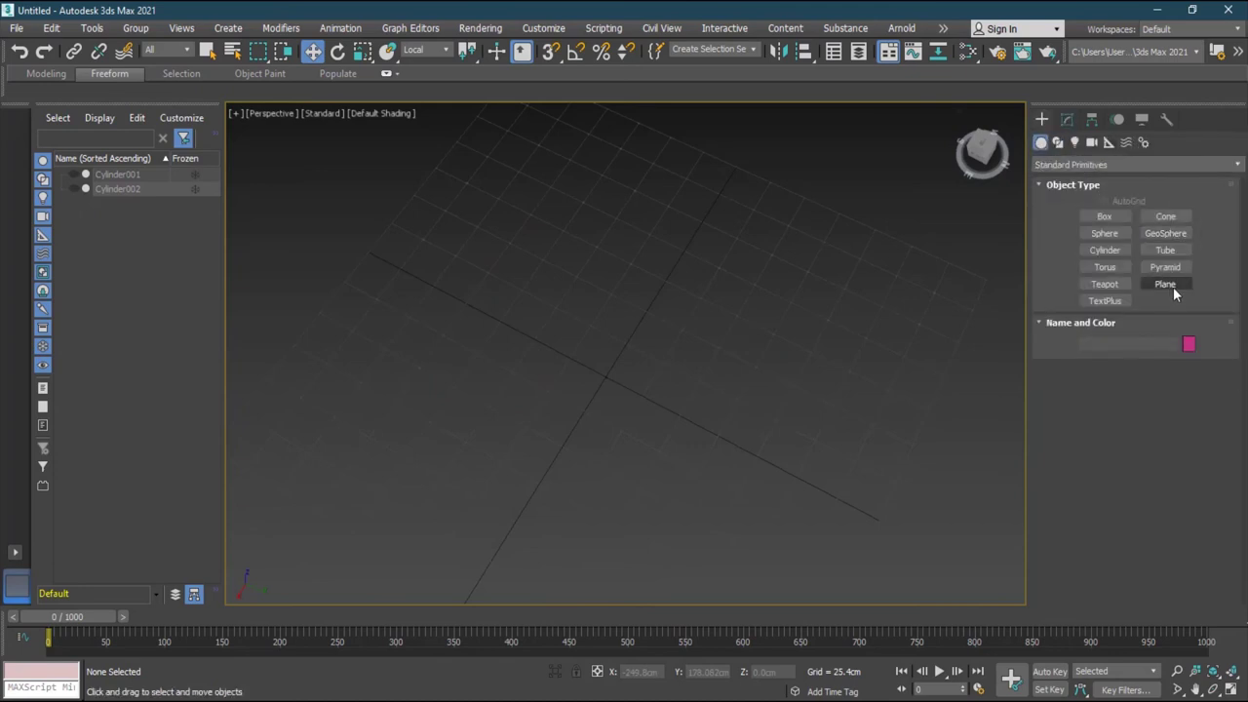
click(1119, 233)
drag(584, 372, 699, 455)
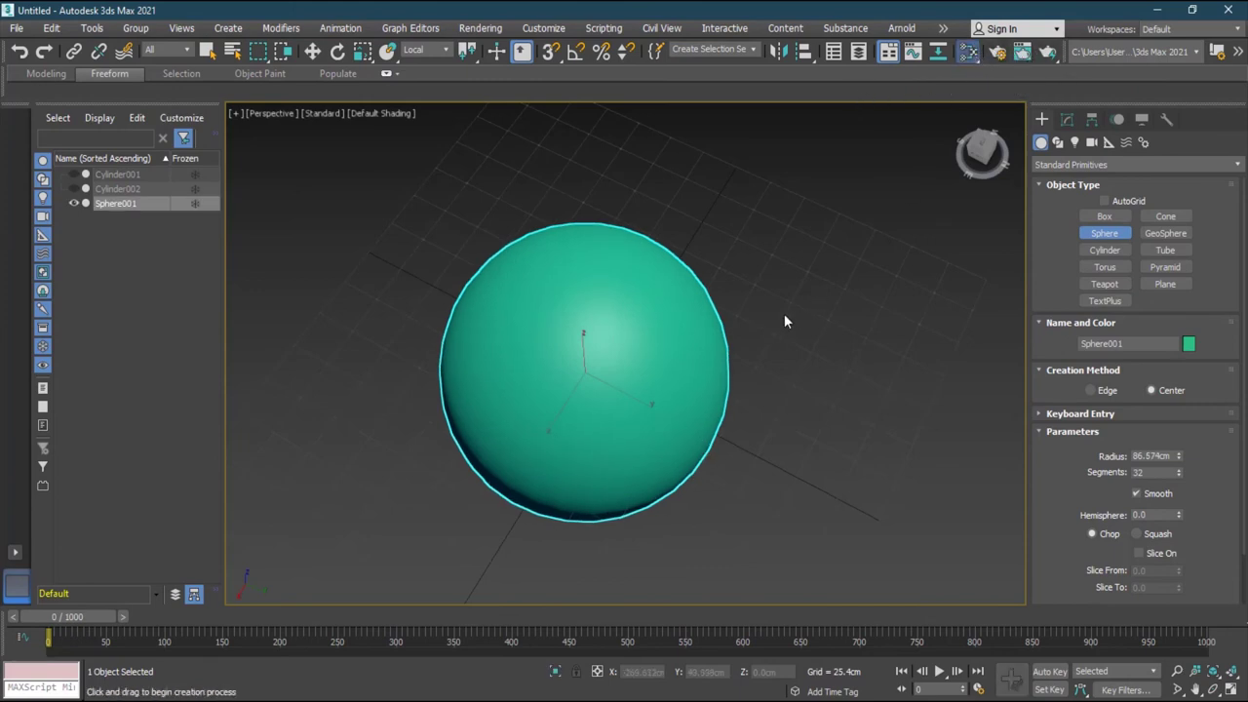
Step: Add an OSL Simple Tiles map in the Slate Material Editor and move its node aside to make room
key(m)
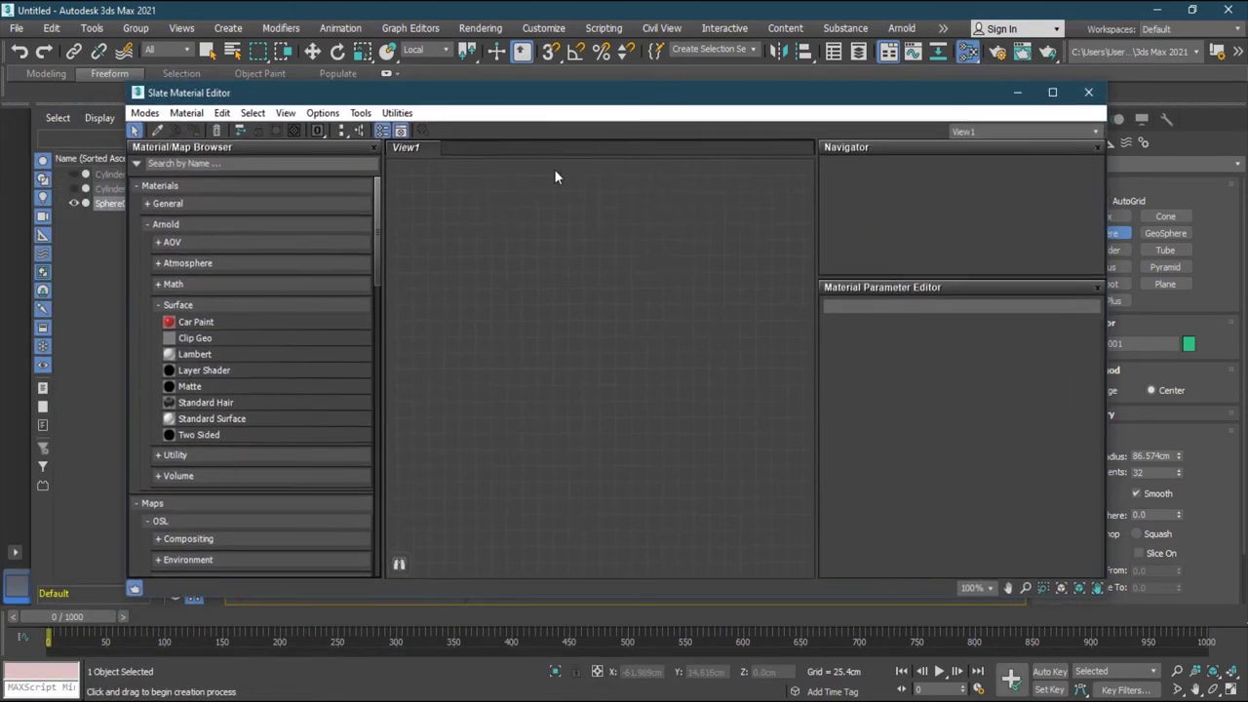
drag(376, 261, 400, 366)
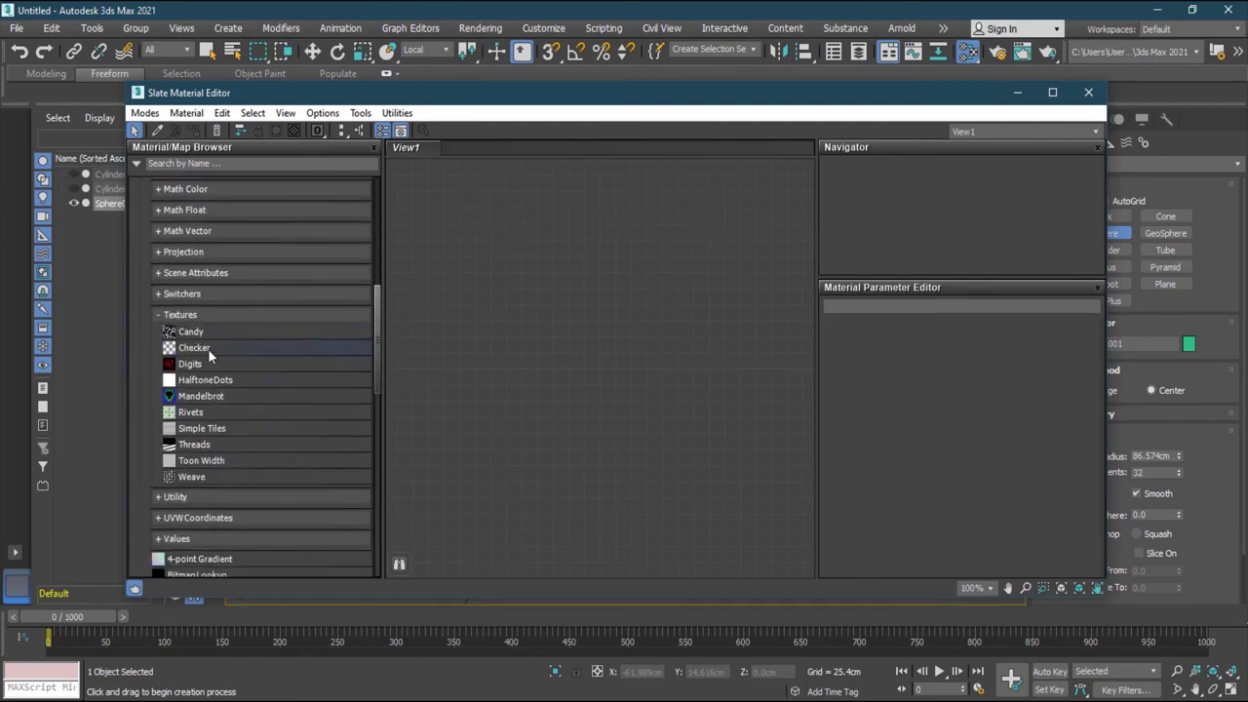
click(224, 417)
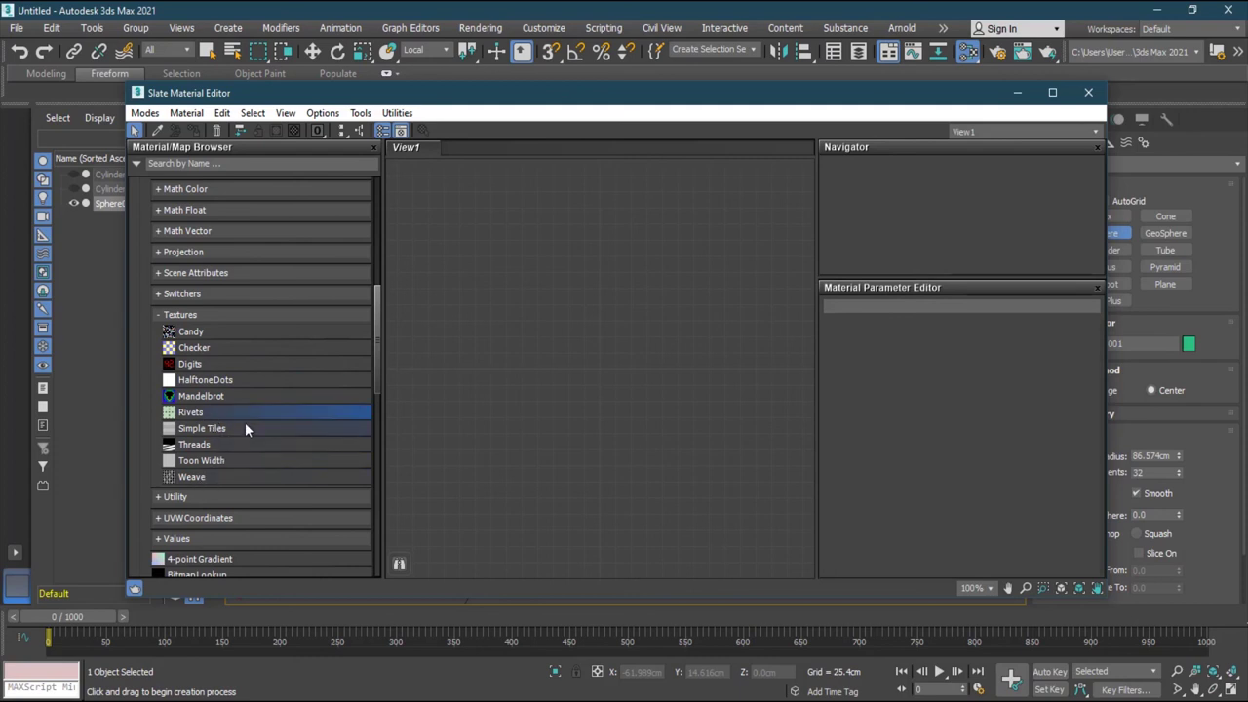
double_click(195, 432)
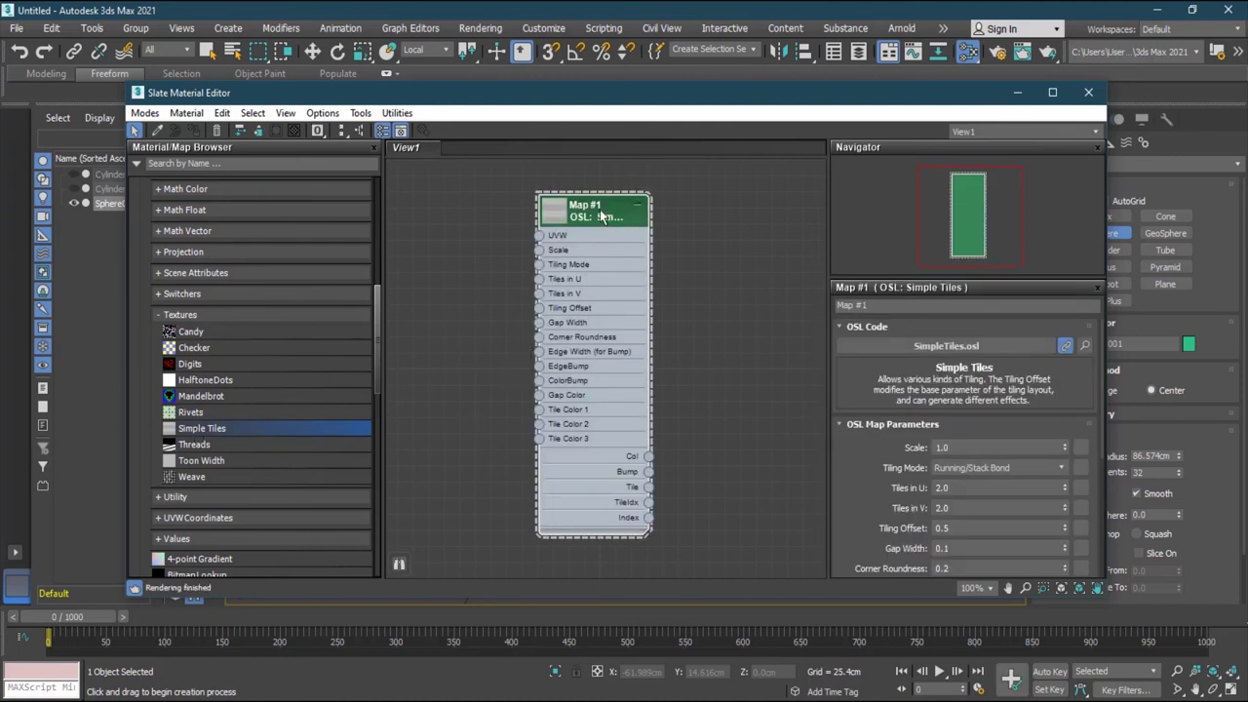
drag(600, 209, 521, 226)
Step: Add an Arnold Standard Surface material beside the map and connect the Simple Tiles Col output to its base_color
drag(376, 310, 373, 199)
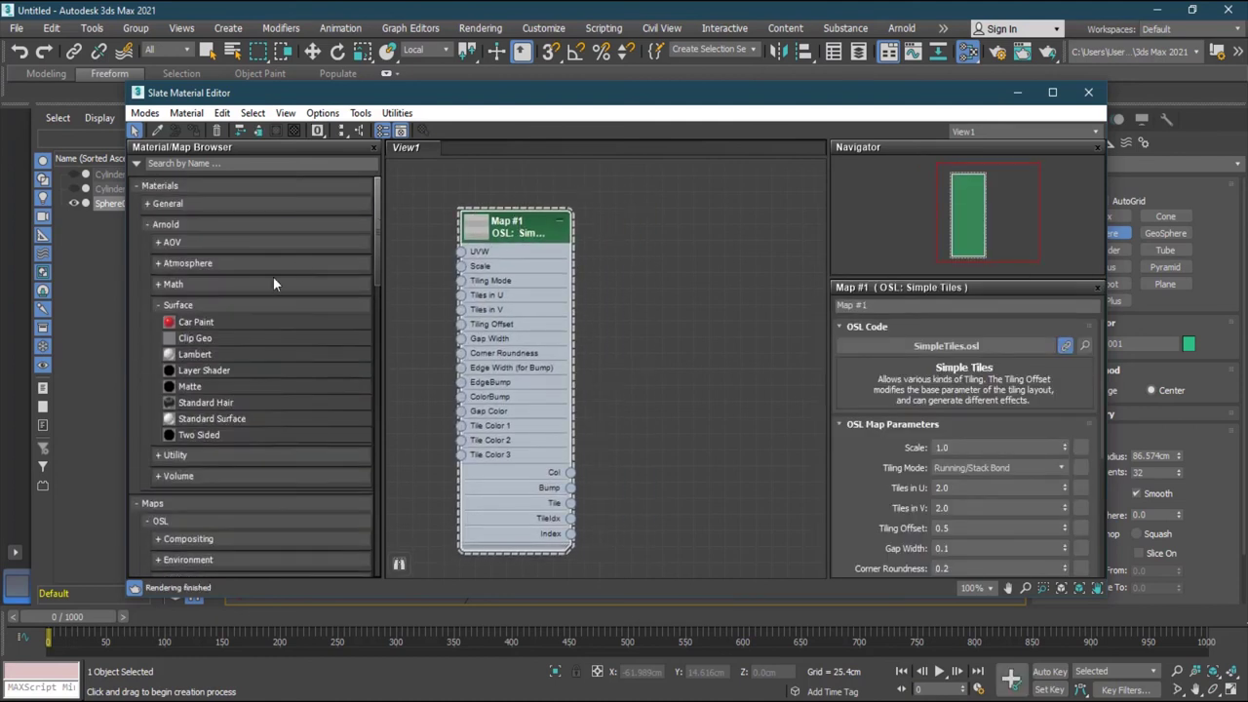
click(229, 420)
double_click(228, 417)
drag(578, 176, 682, 197)
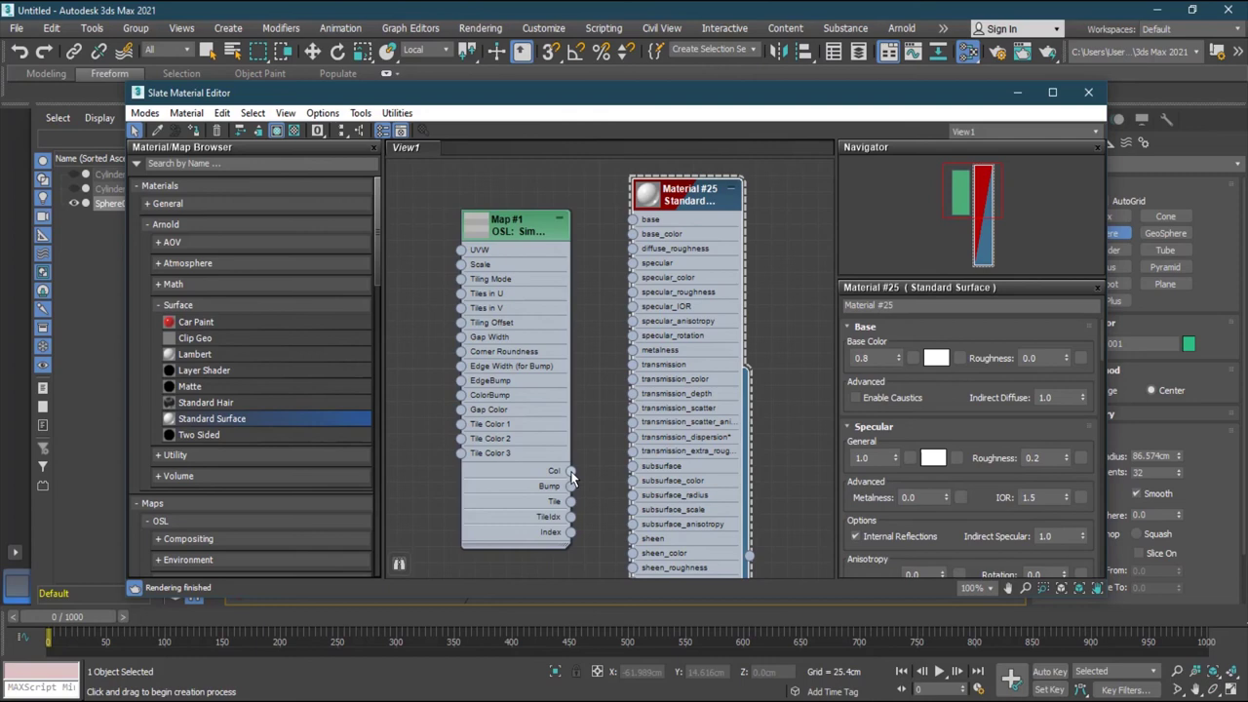
drag(571, 472, 632, 234)
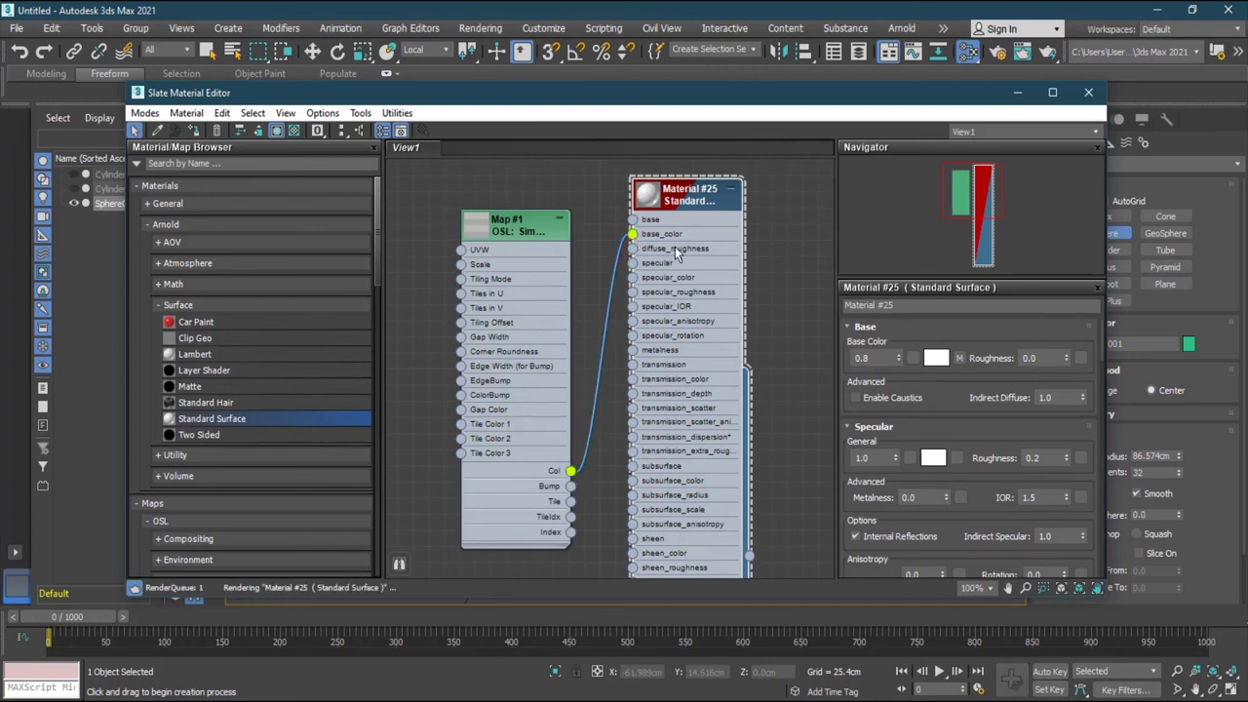
Step: Assign the tiled Standard Surface material to the sphere and bring the sphere into view clear of the material editor
drag(753, 97, 612, 367)
right_click(548, 458)
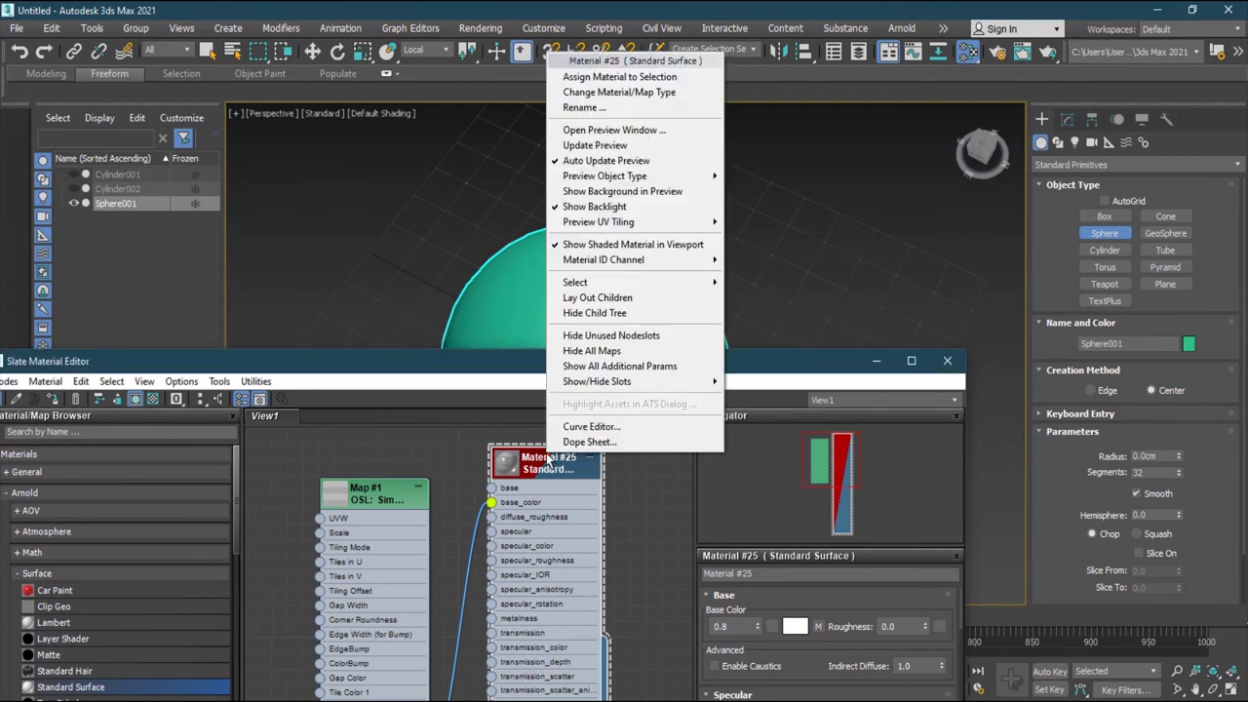
click(607, 77)
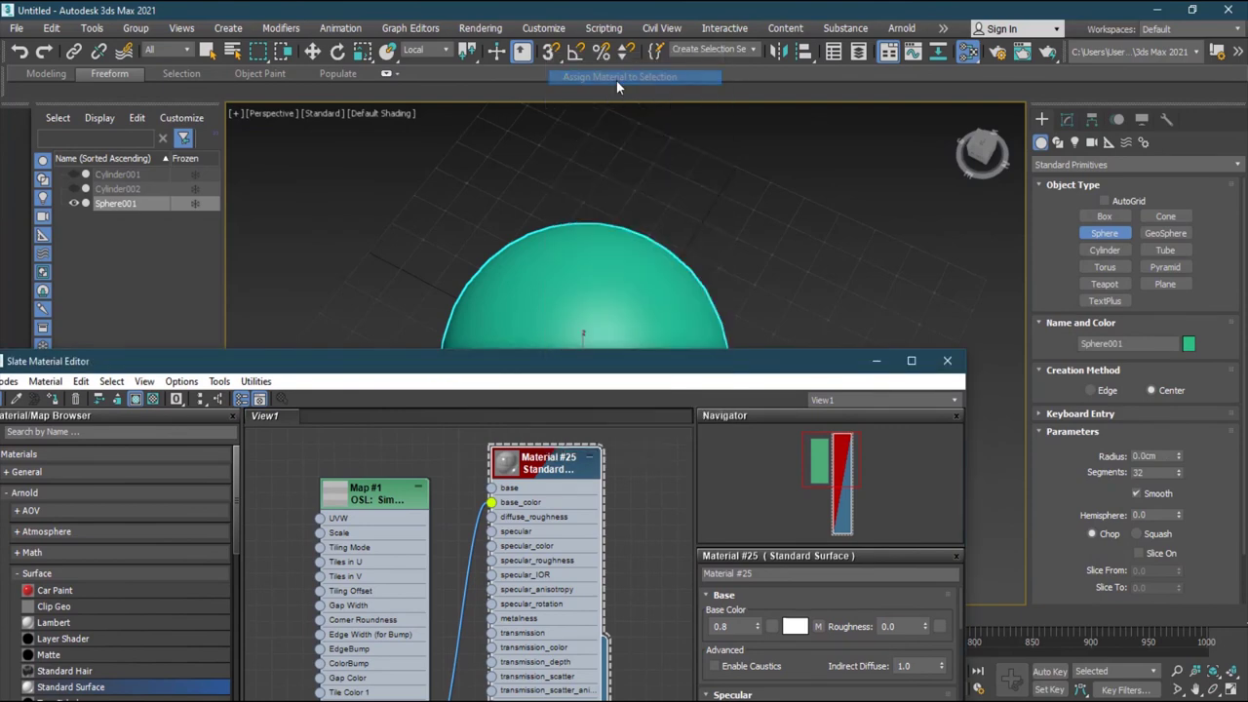
mouse_move(423, 368)
mouse_down()
mouse_move(380, 351)
mouse_move(429, 380)
mouse_up()
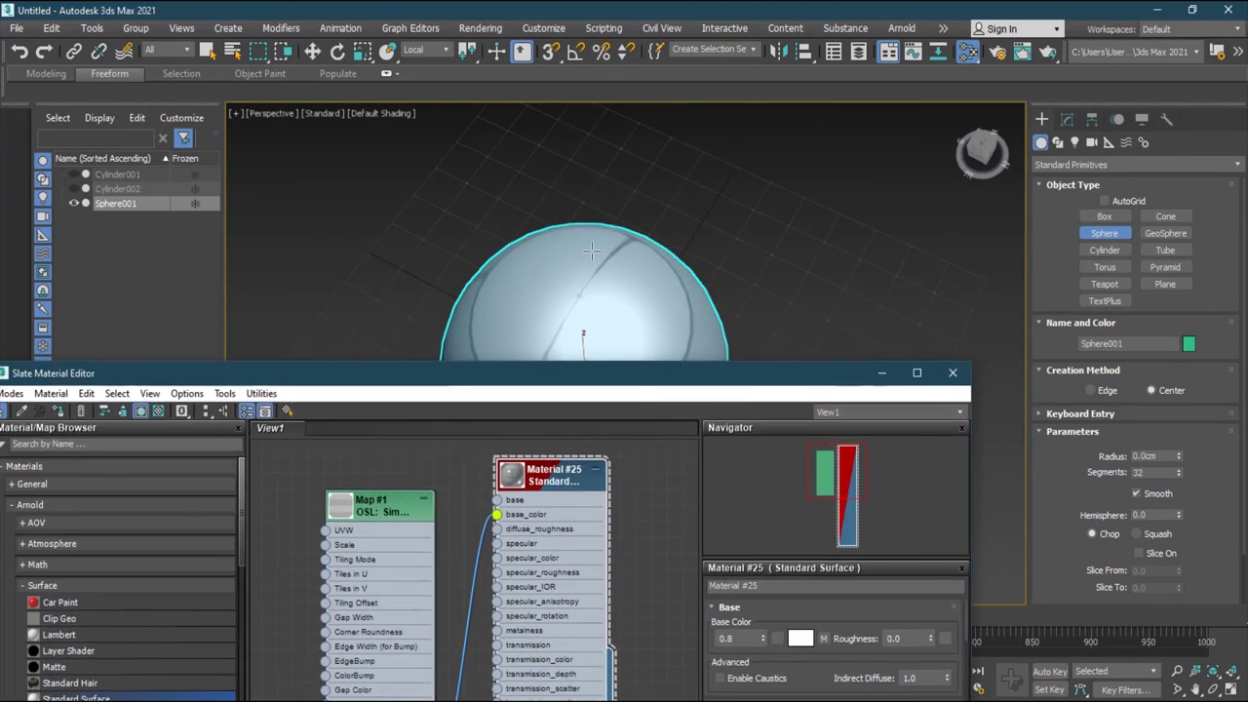
alt+middle_drag(595, 255, 615, 195)
middle_drag(725, 262, 910, 153)
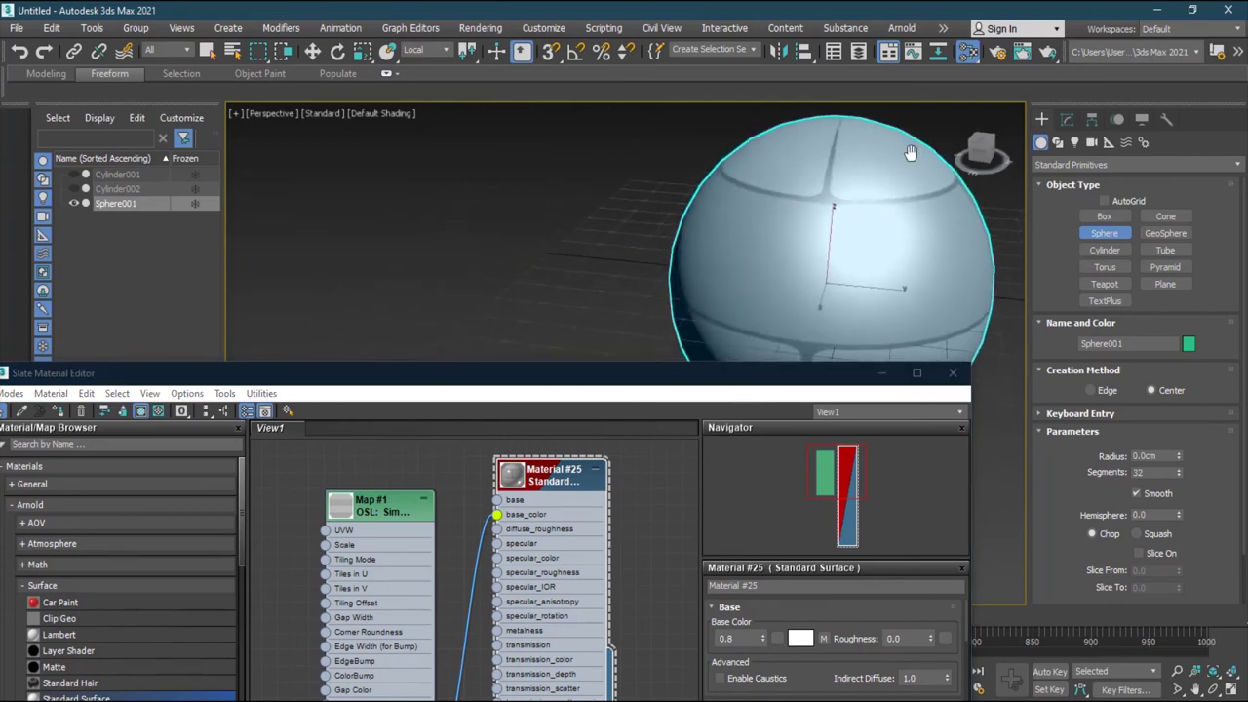
Step: Narrow the material editor, move it clear of the sphere, and open the Simple Tiles map's OSL parameters
drag(681, 373, 541, 186)
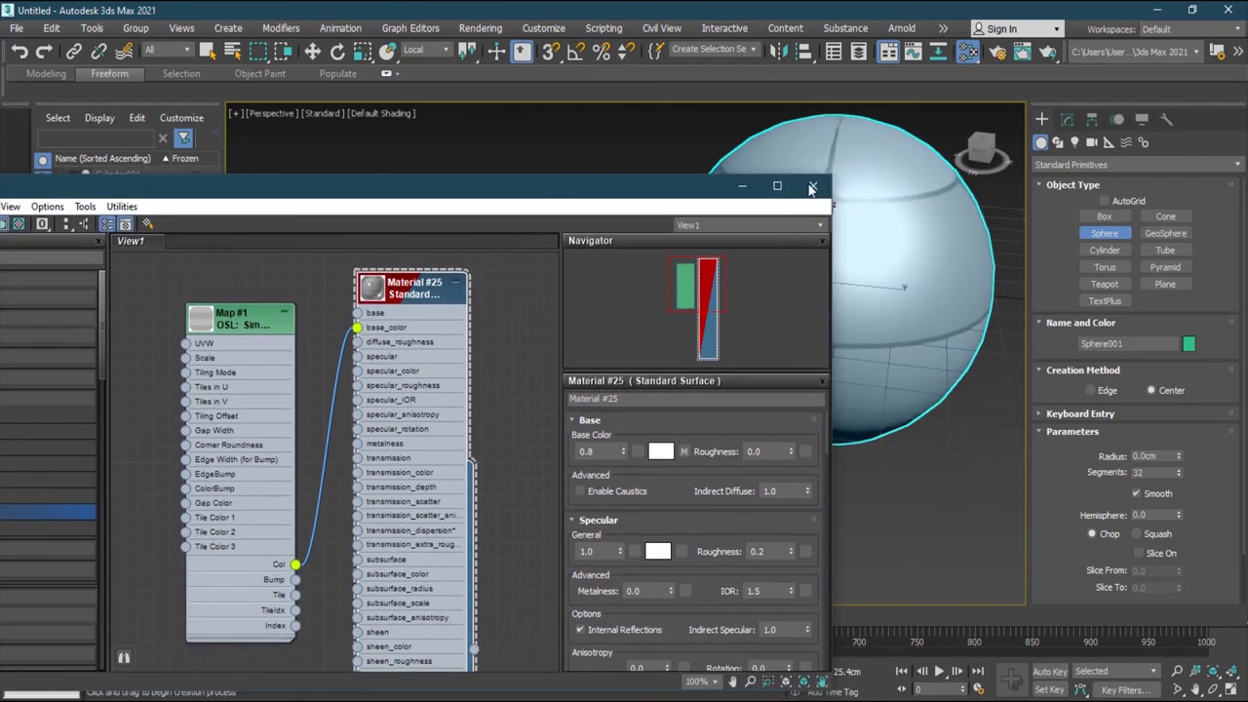
drag(832, 175, 671, 228)
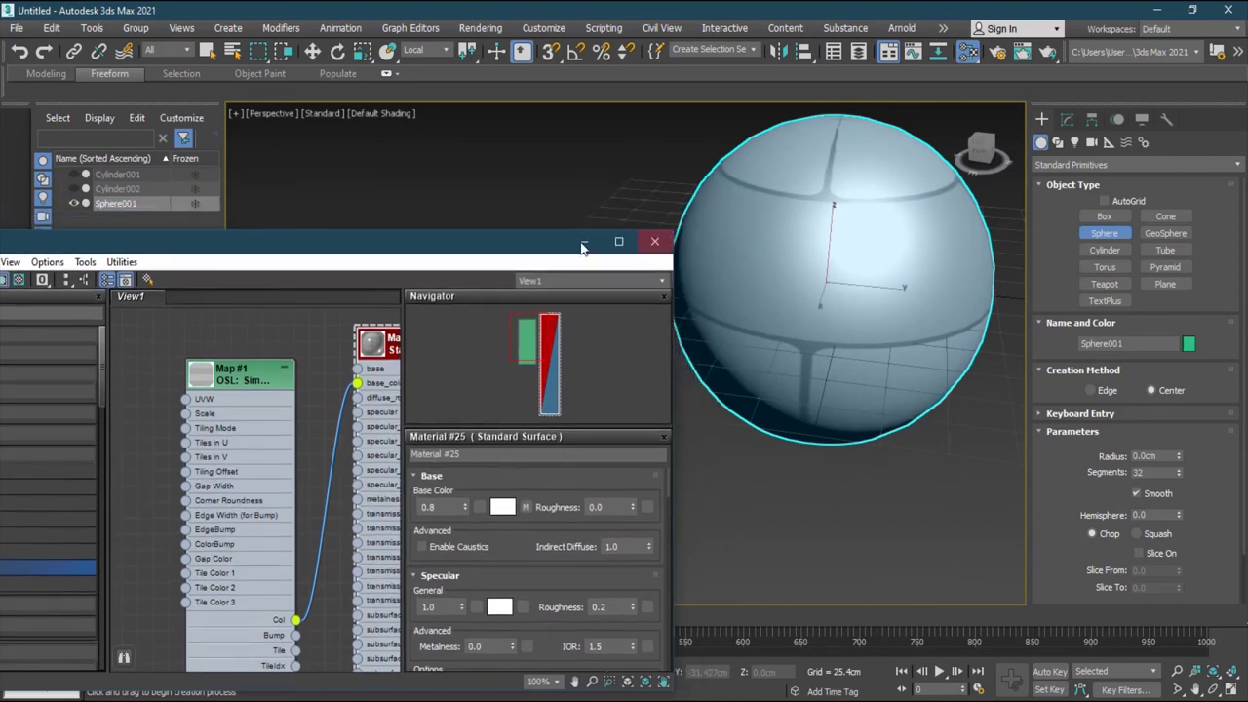
drag(529, 244, 505, 142)
double_click(245, 269)
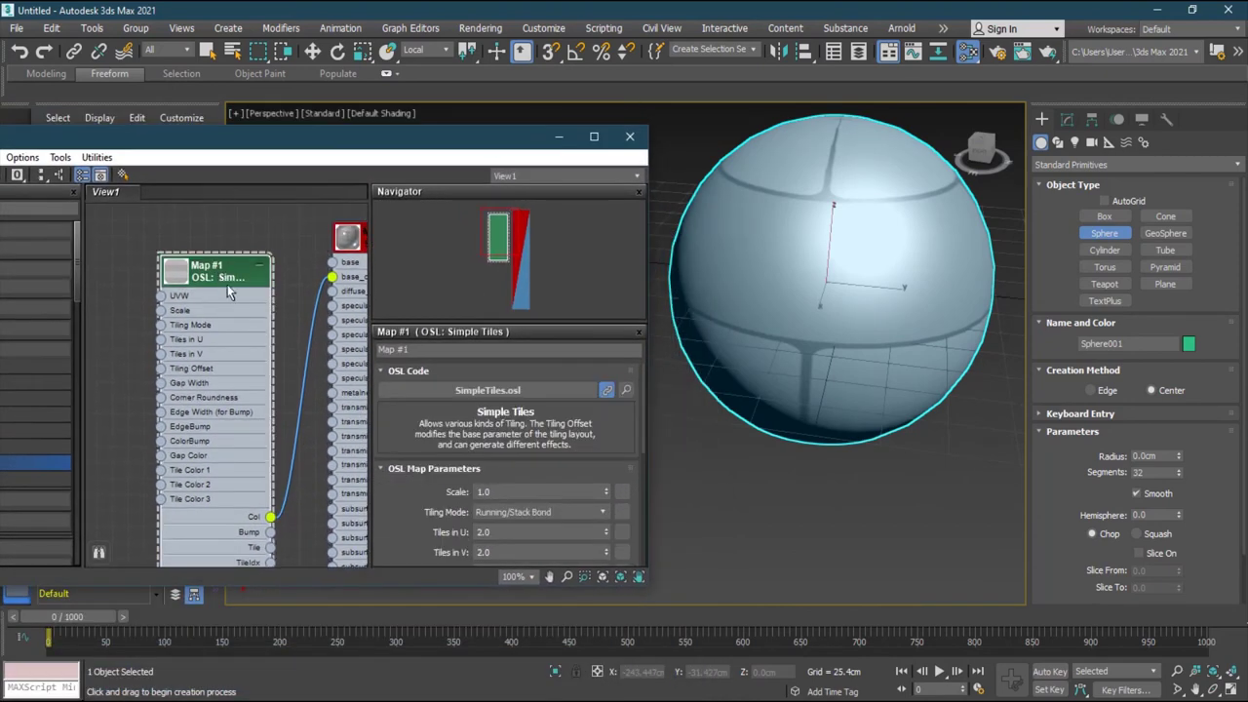
drag(640, 429, 644, 465)
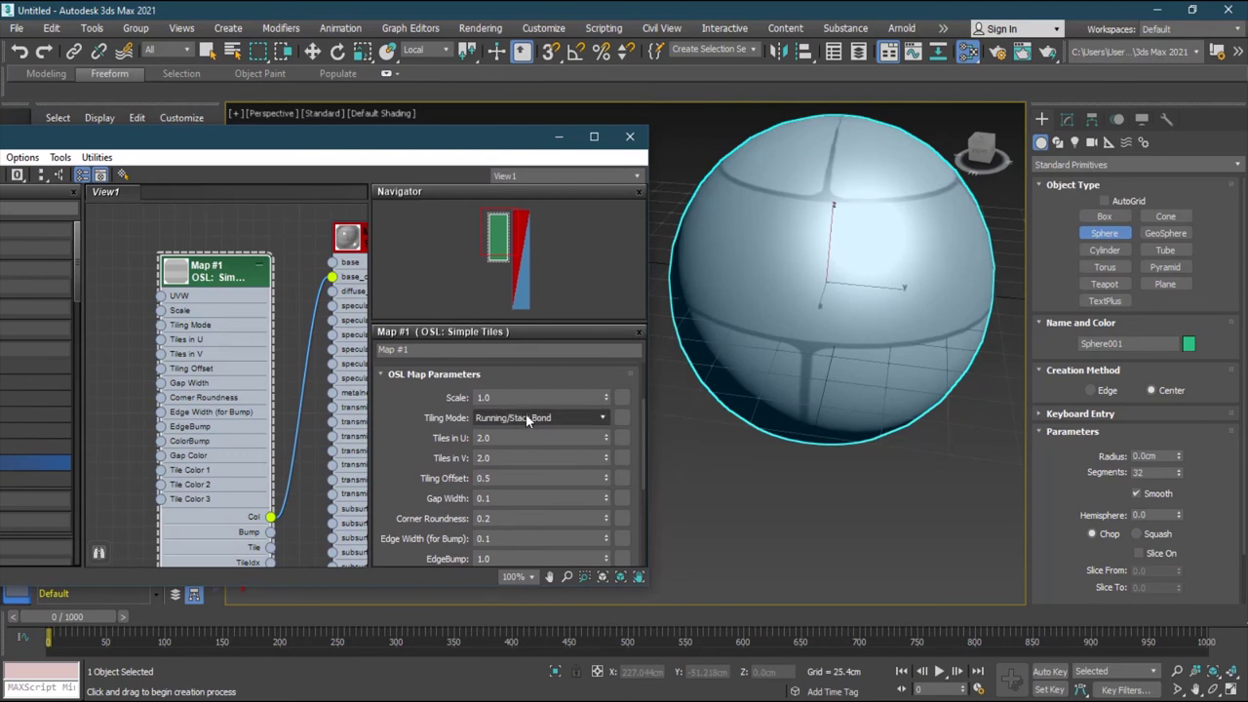
Step: Try different Scale values on the Simple Tiles map, finishing with a Scale of 3
click(606, 401)
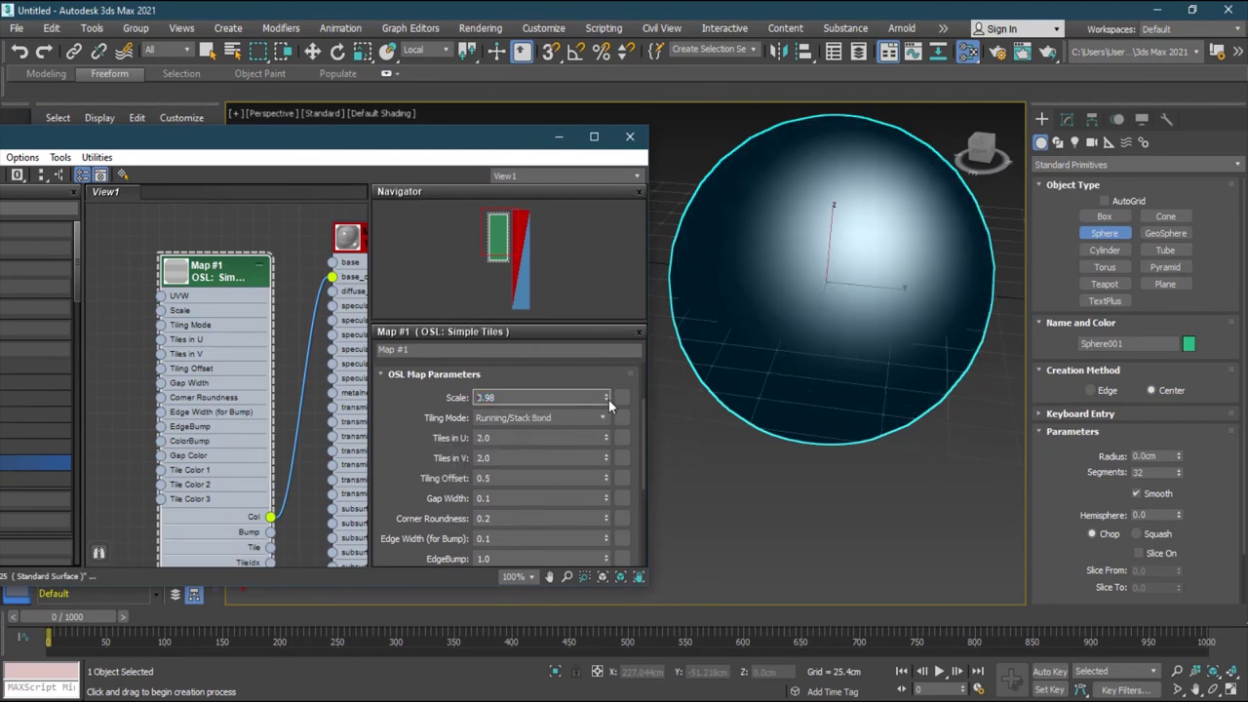
click(609, 392)
click(608, 392)
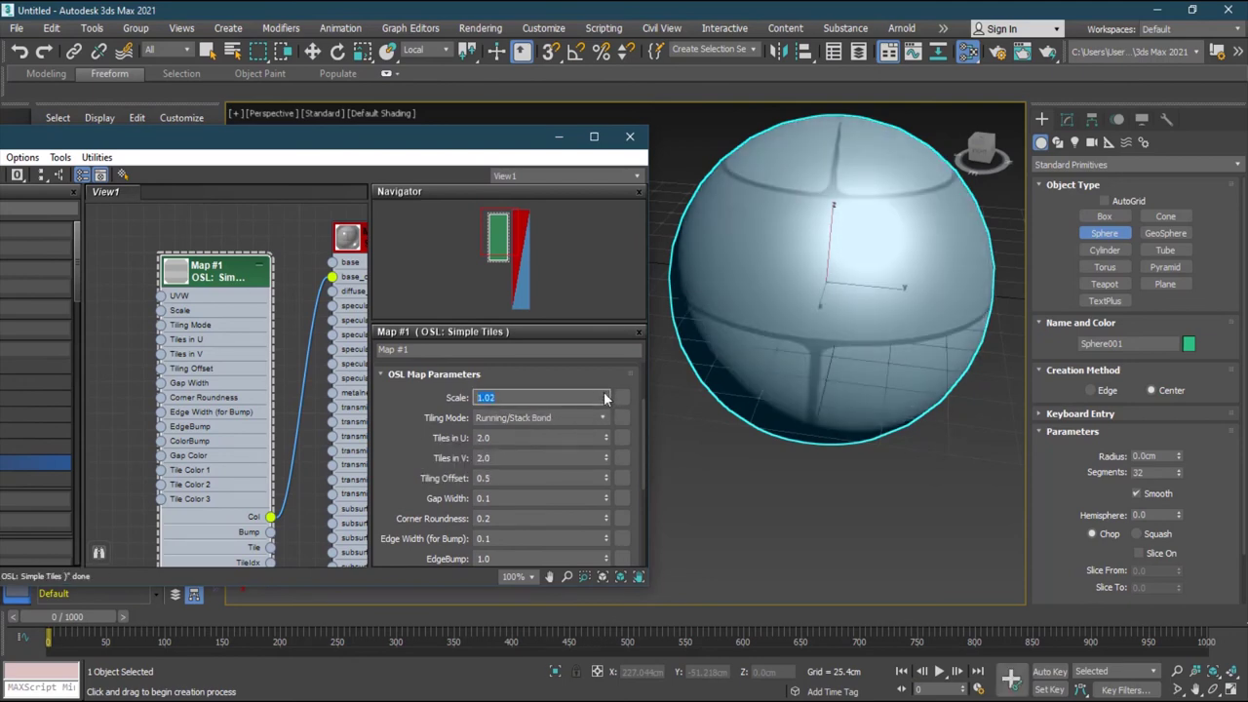
click(605, 393)
click(494, 397)
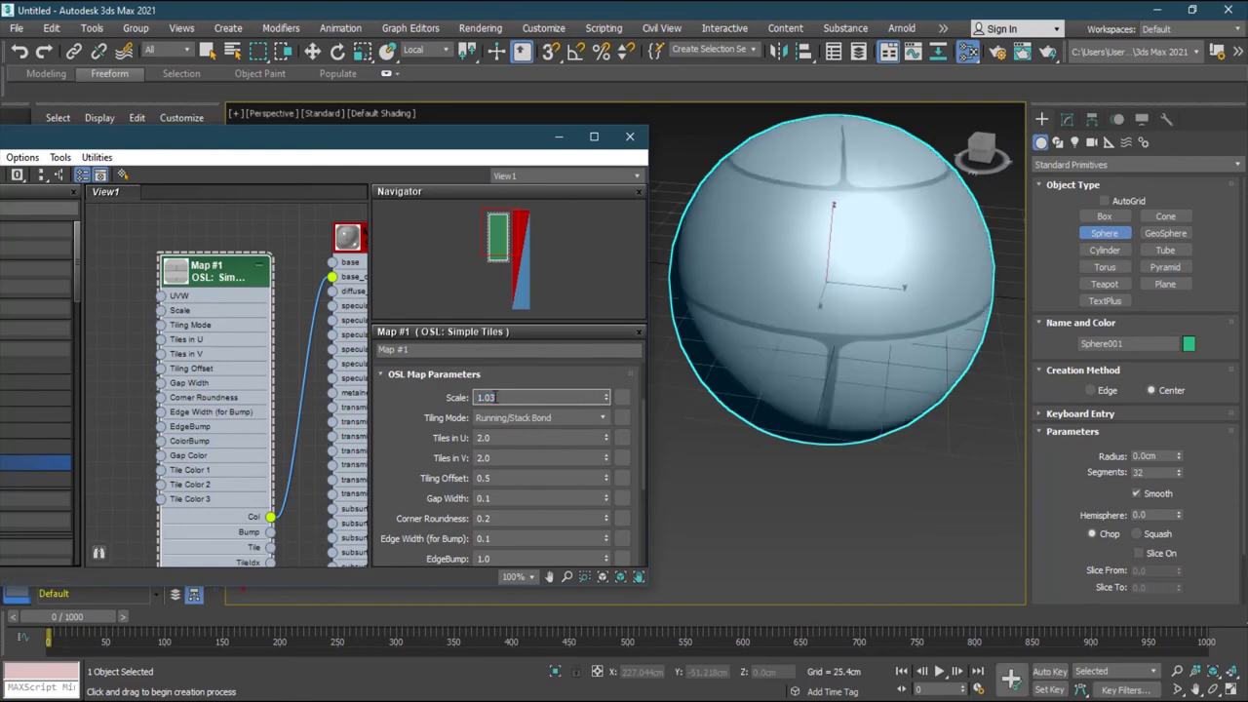
text(3)
key(Return)
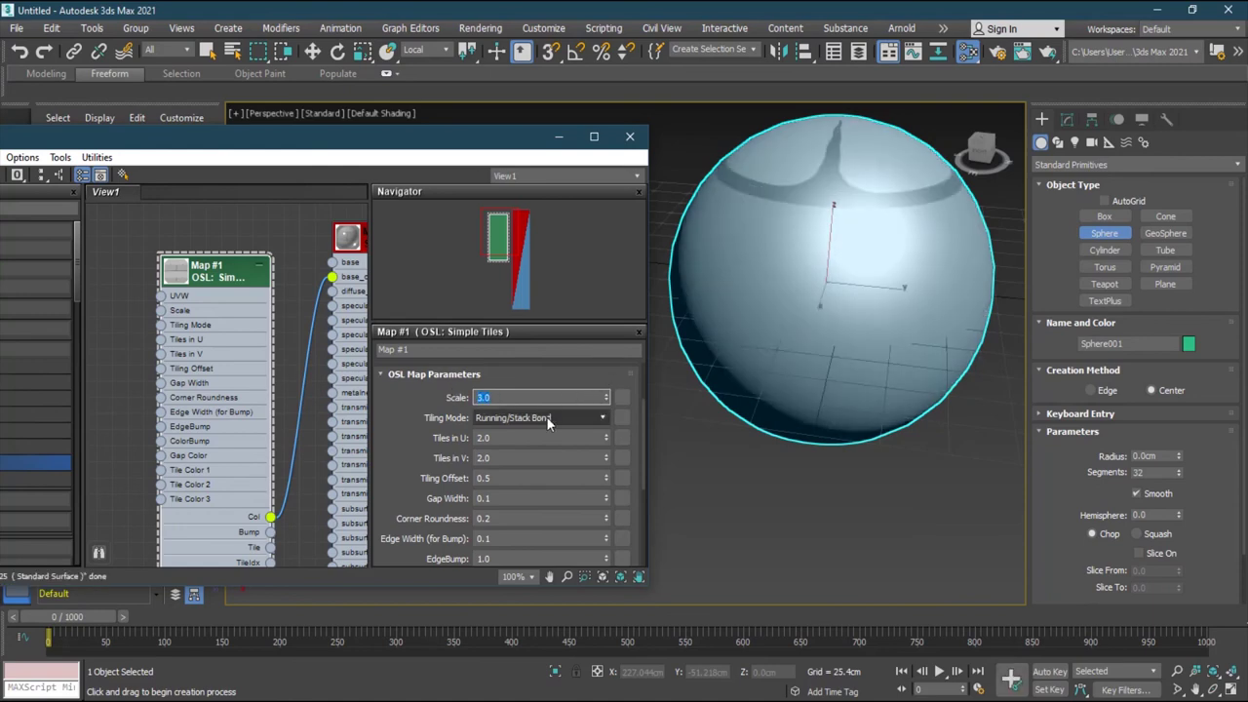
Step: Return the Simple Tiles map's Scale to 1 and check the tile pattern around the sphere
click(605, 402)
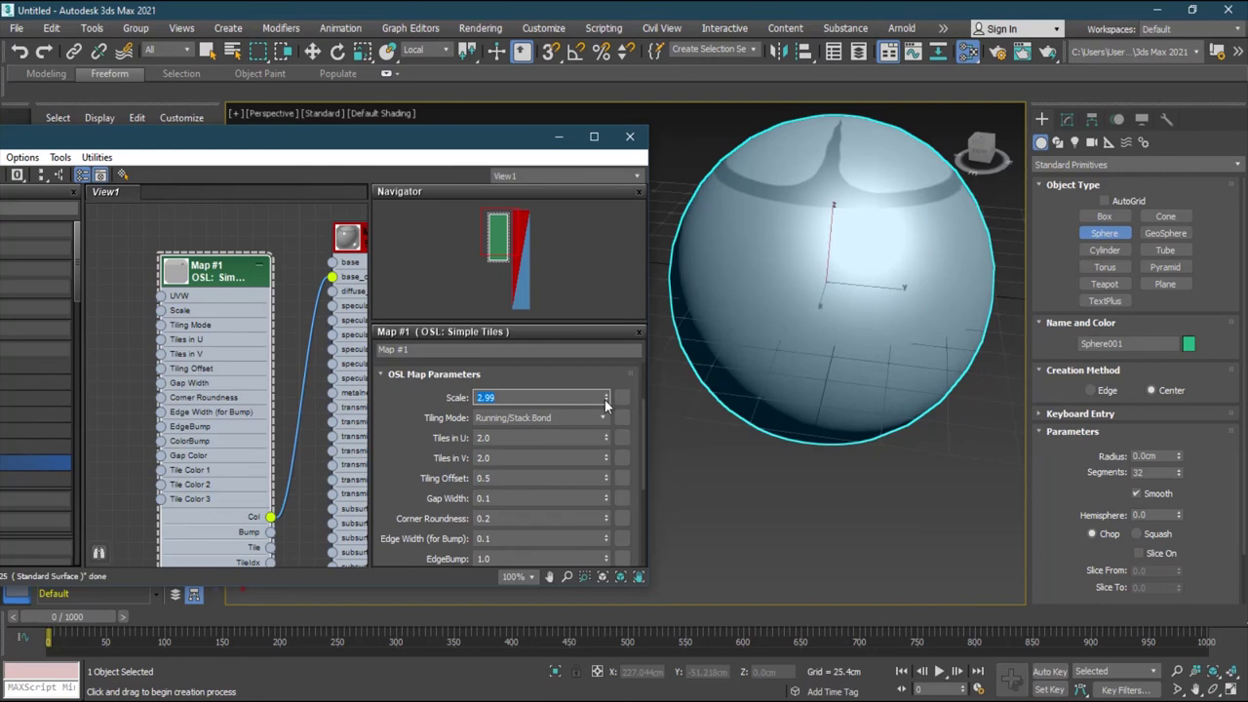
click(605, 401)
click(605, 400)
click(605, 401)
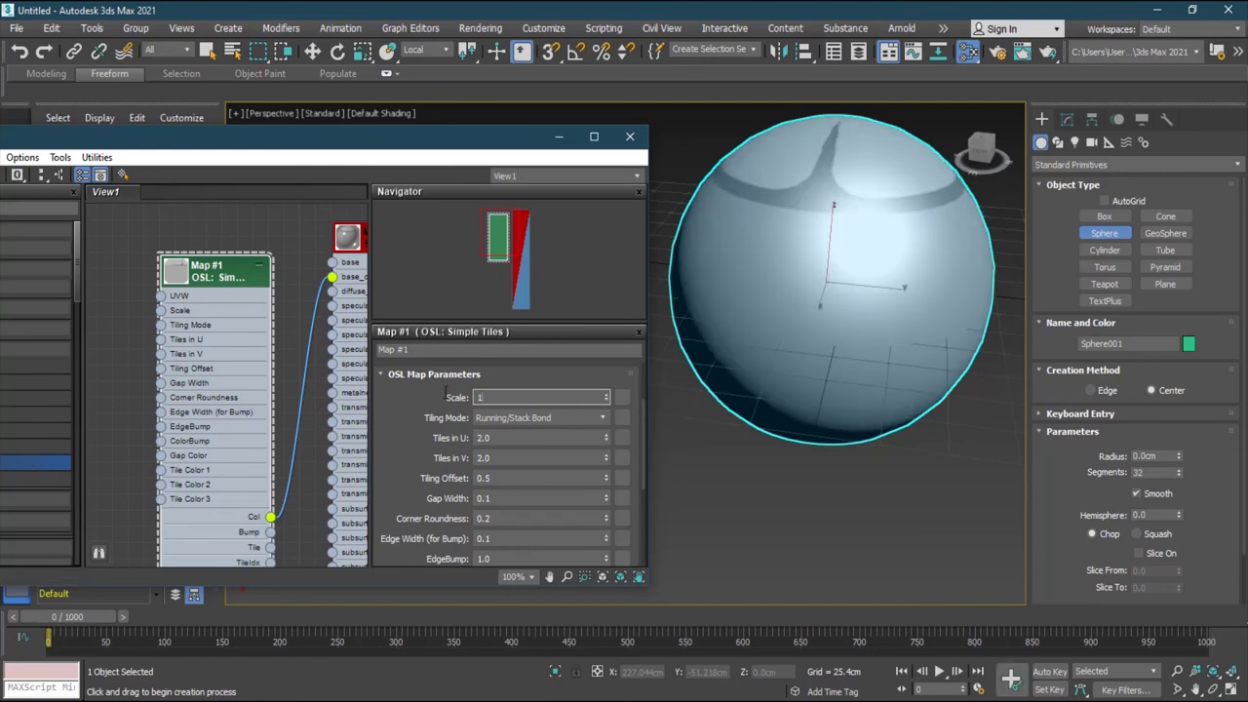
alt+middle_drag(802, 354, 788, 328)
alt+middle_drag(932, 365, 921, 412)
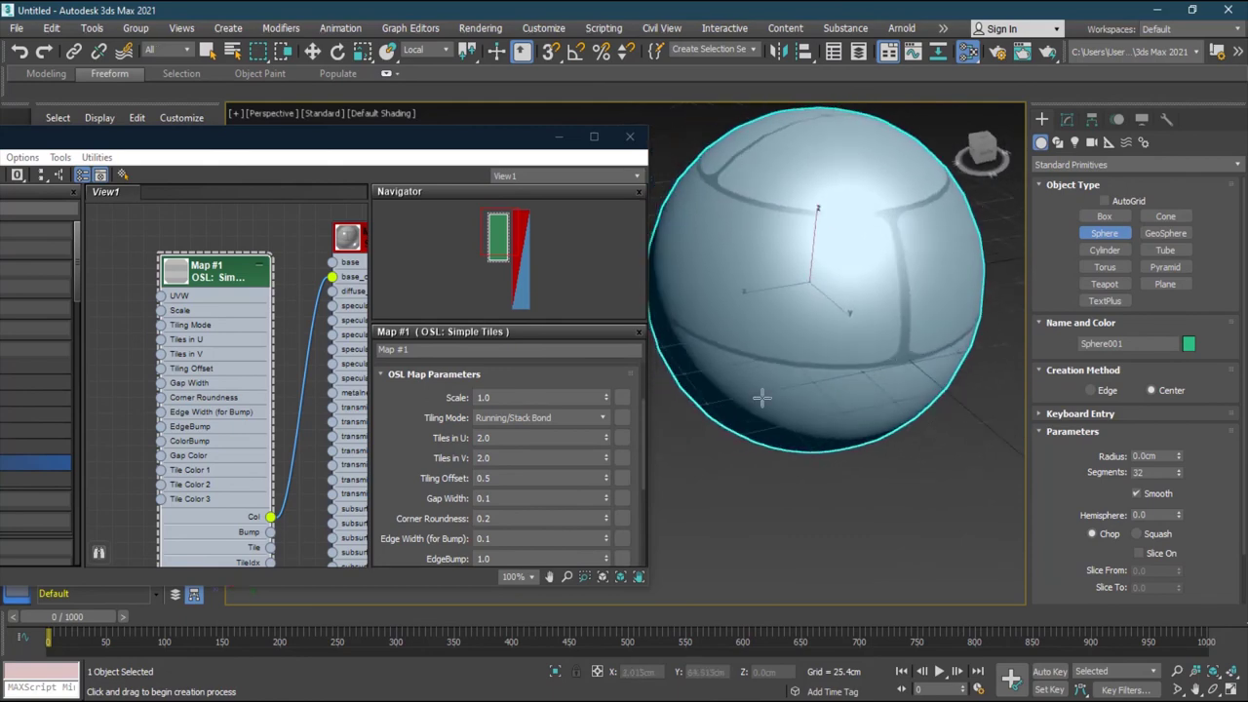
Step: Try Checker Tiles as the Simple Tiles map's tiling mode, and settle on English Bond
click(606, 417)
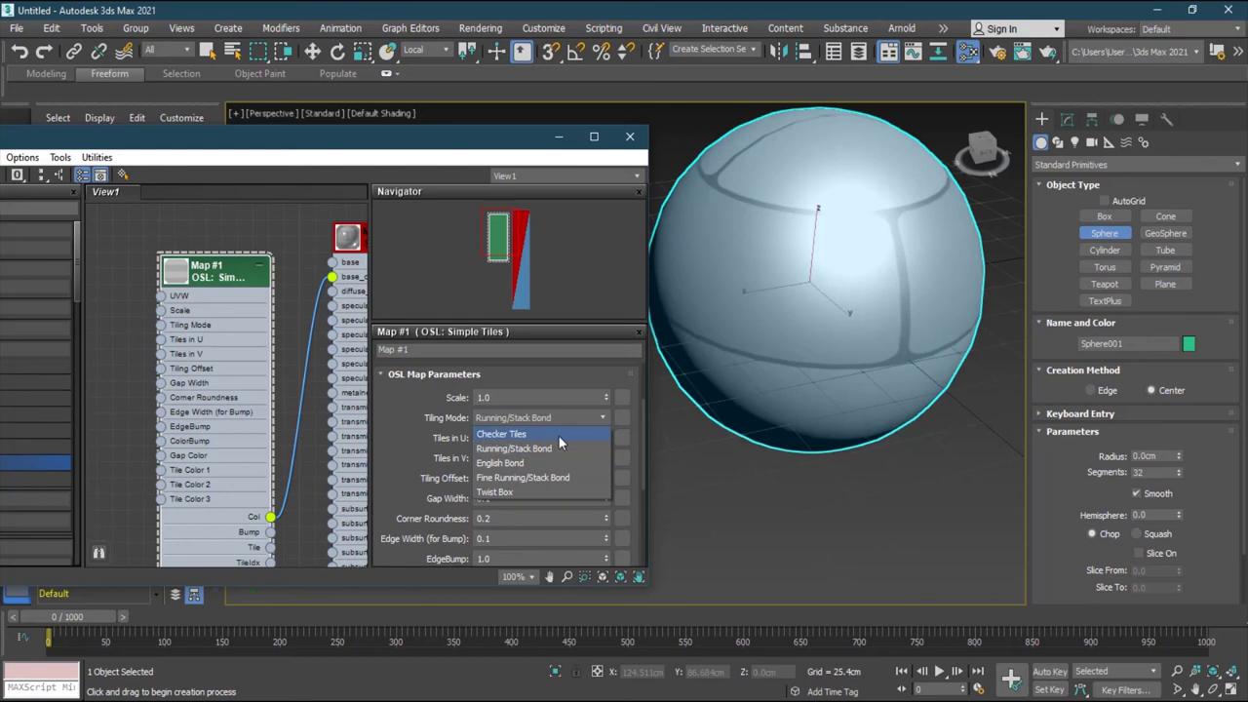
click(558, 436)
click(575, 420)
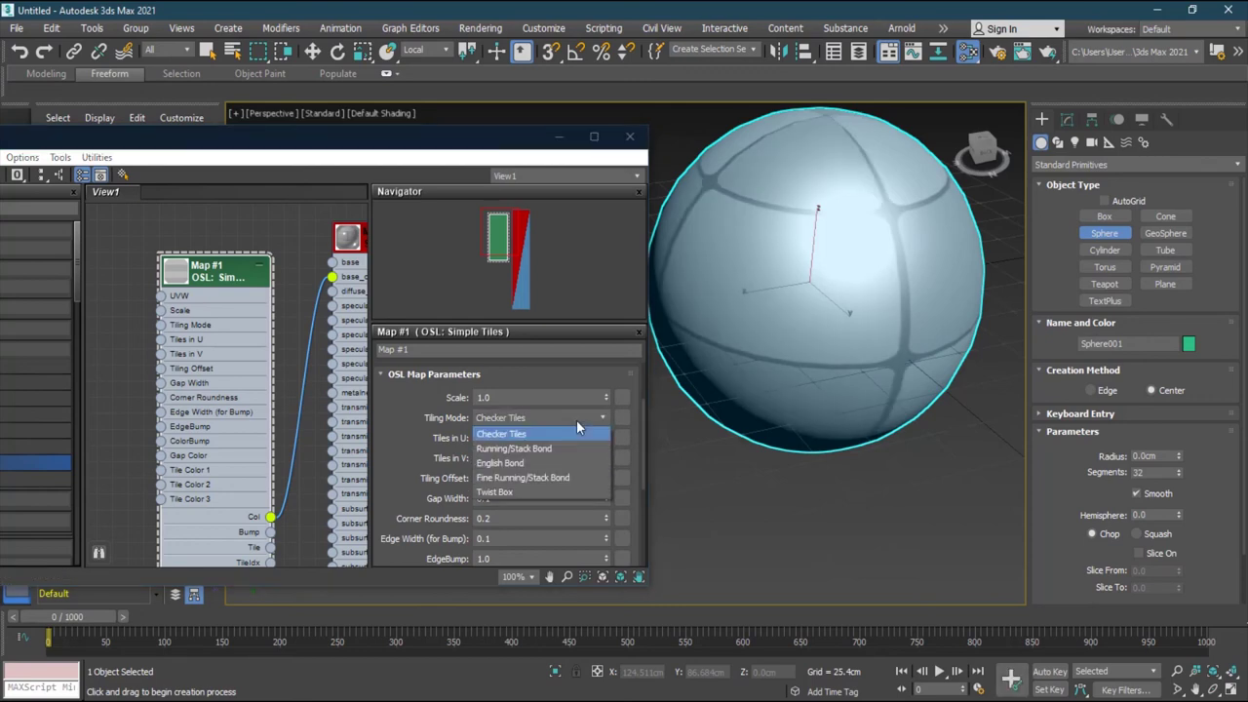
click(552, 464)
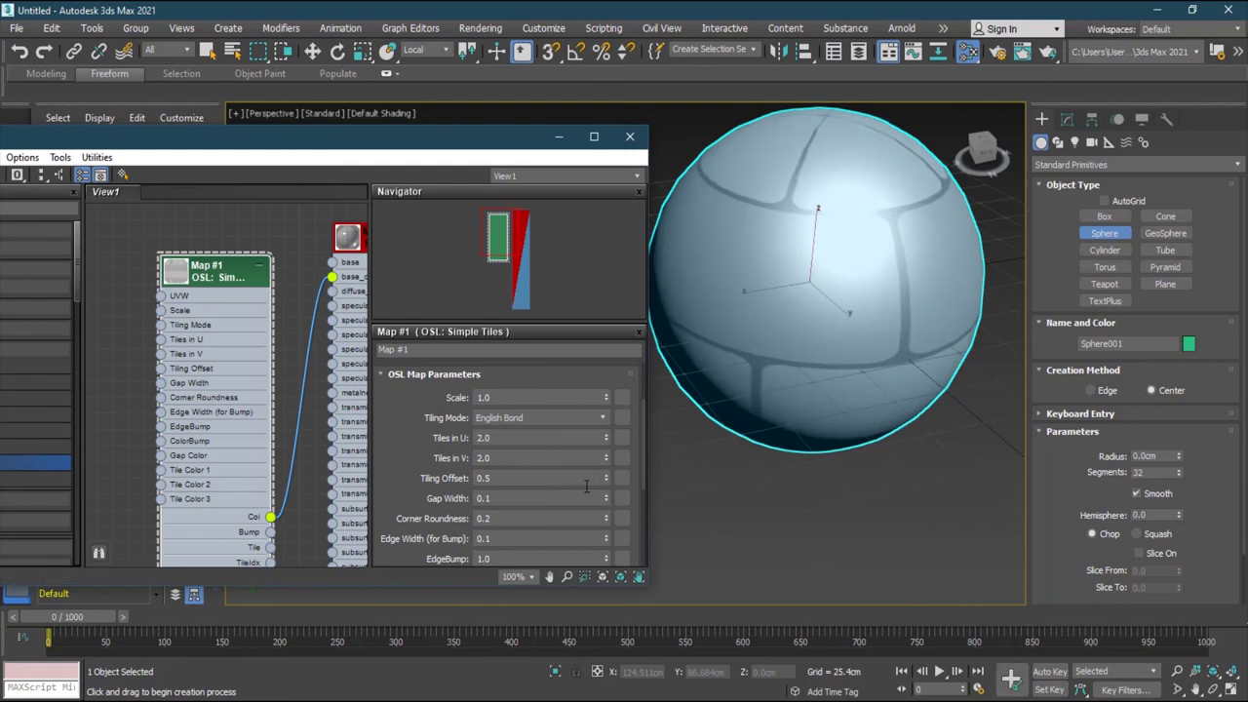
scroll(437, 478, down, 5)
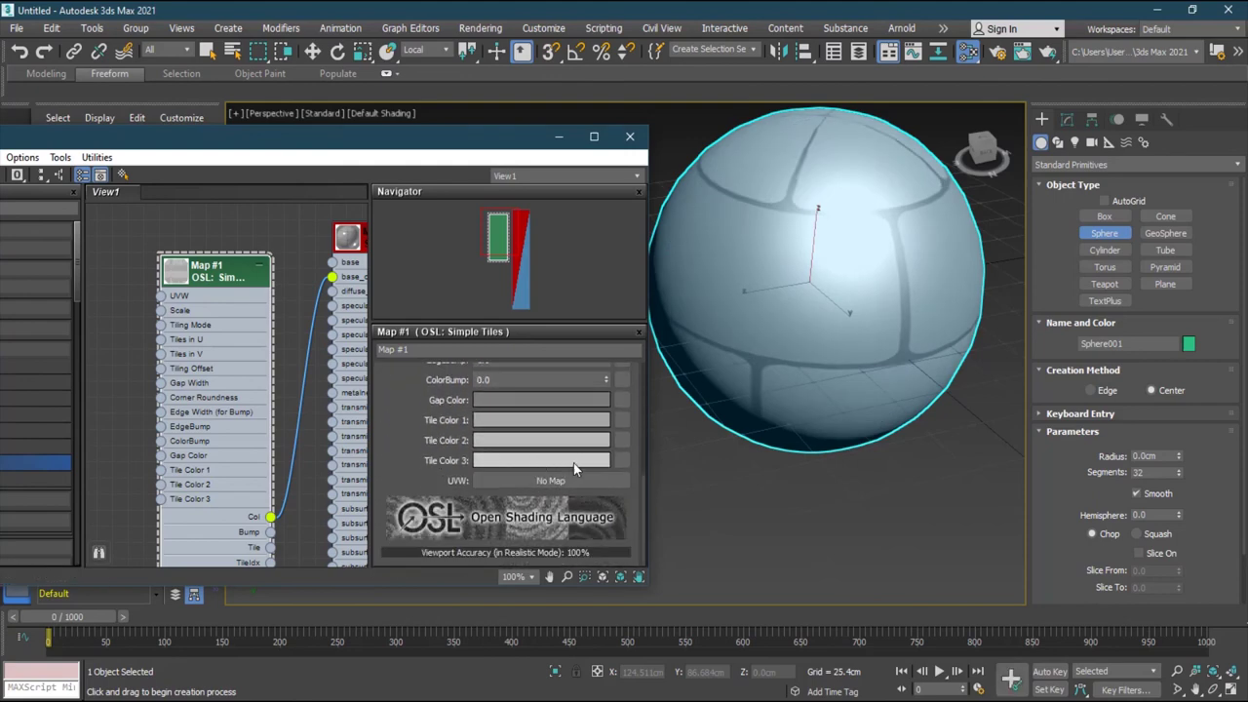
Step: Add an OSL Digits map beside the Simple Tiles map, repositioning the Simple Tiles node to make room
drag(386, 138, 655, 149)
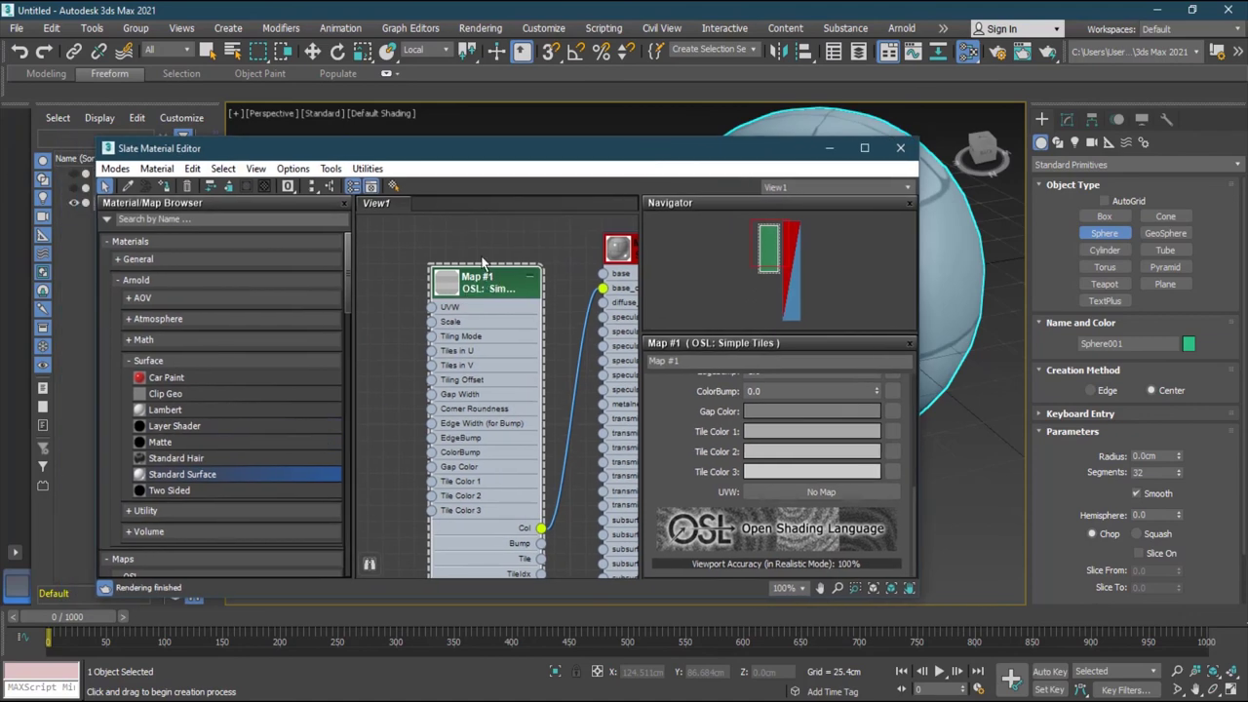
drag(486, 282, 501, 251)
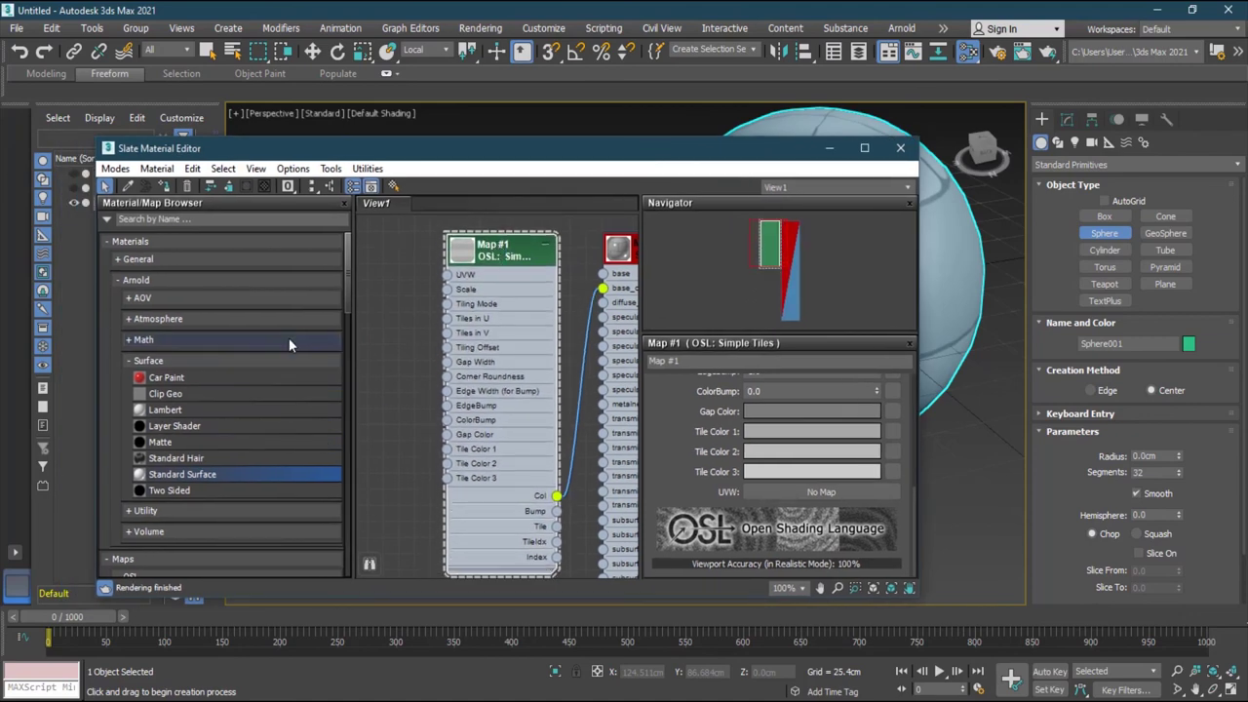
scroll(288, 338, down, 5)
click(162, 349)
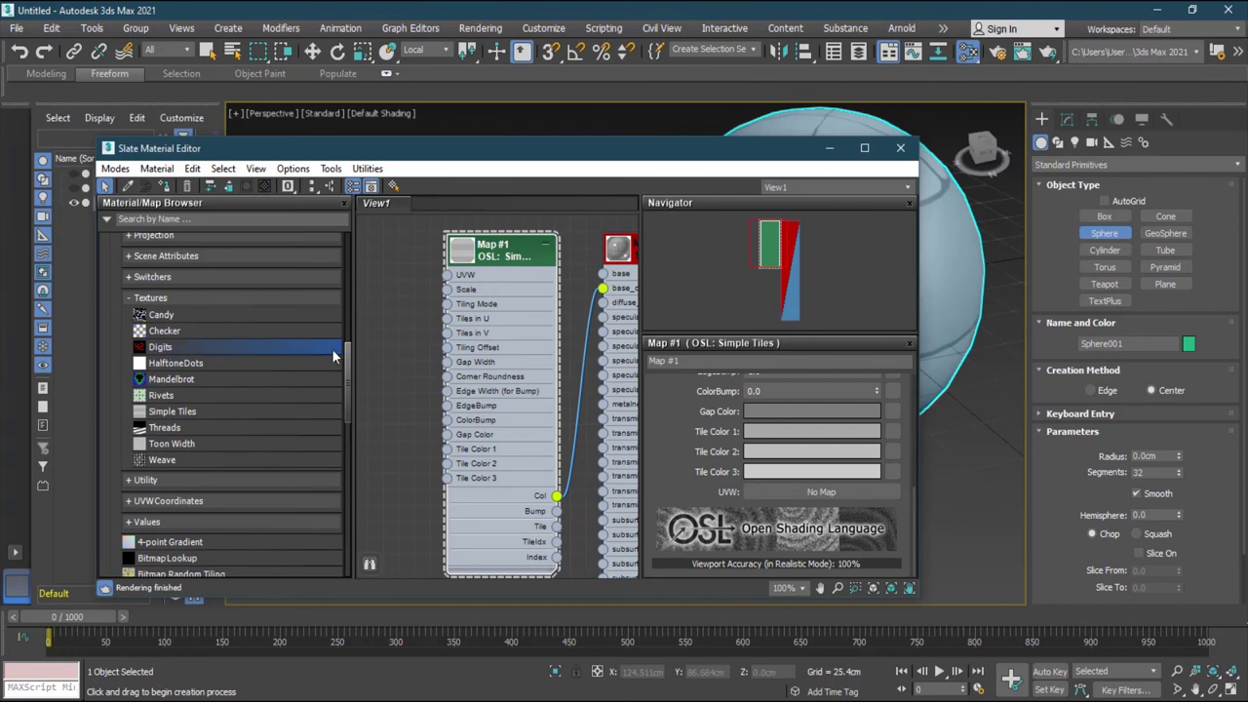
drag(386, 327, 389, 329)
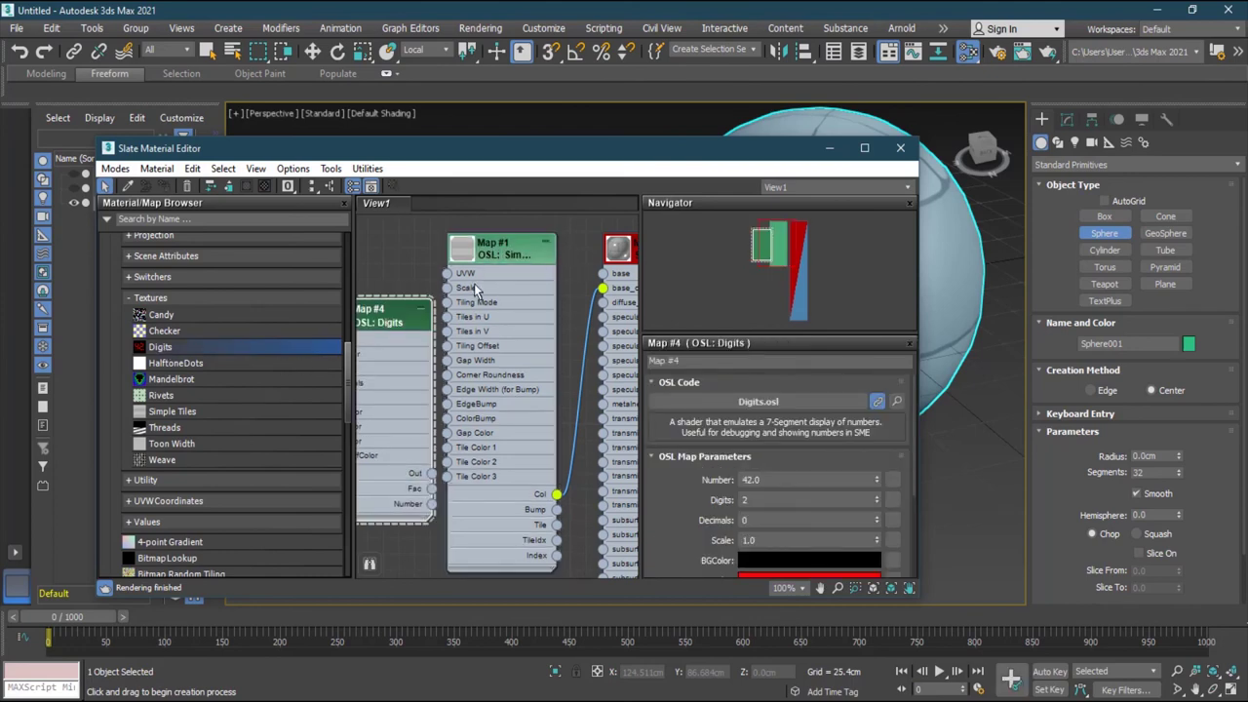
scroll(475, 285, down, 1)
drag(506, 260, 519, 258)
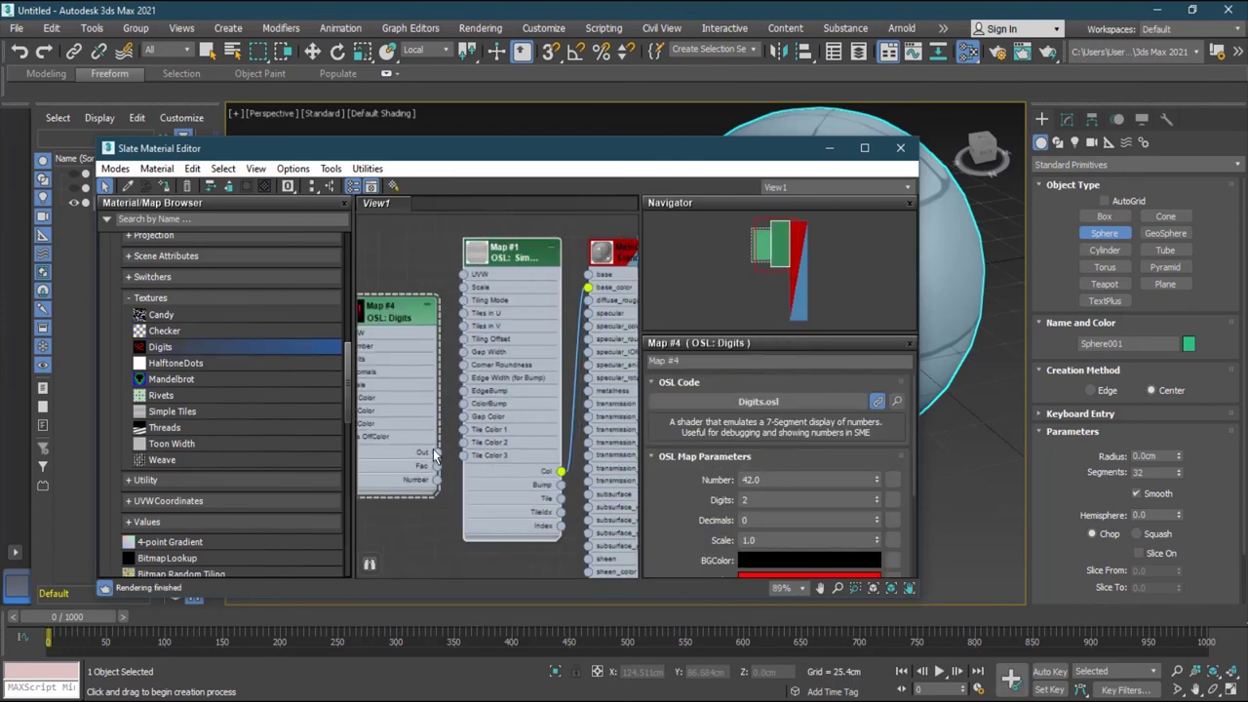
Step: Connect the Digits map's Out output to Tile Color 1 of the Simple Tiles map and inspect the sphere
drag(436, 457, 465, 430)
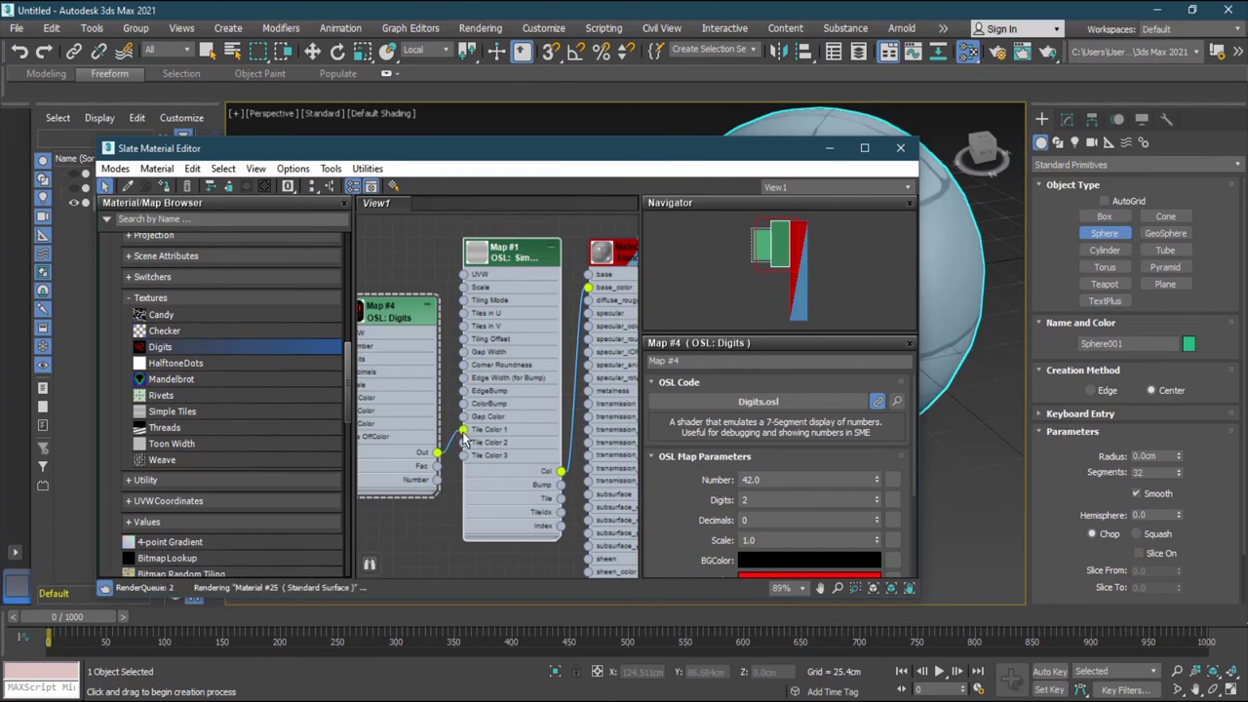
drag(426, 362, 426, 290)
scroll(429, 267, down, 1)
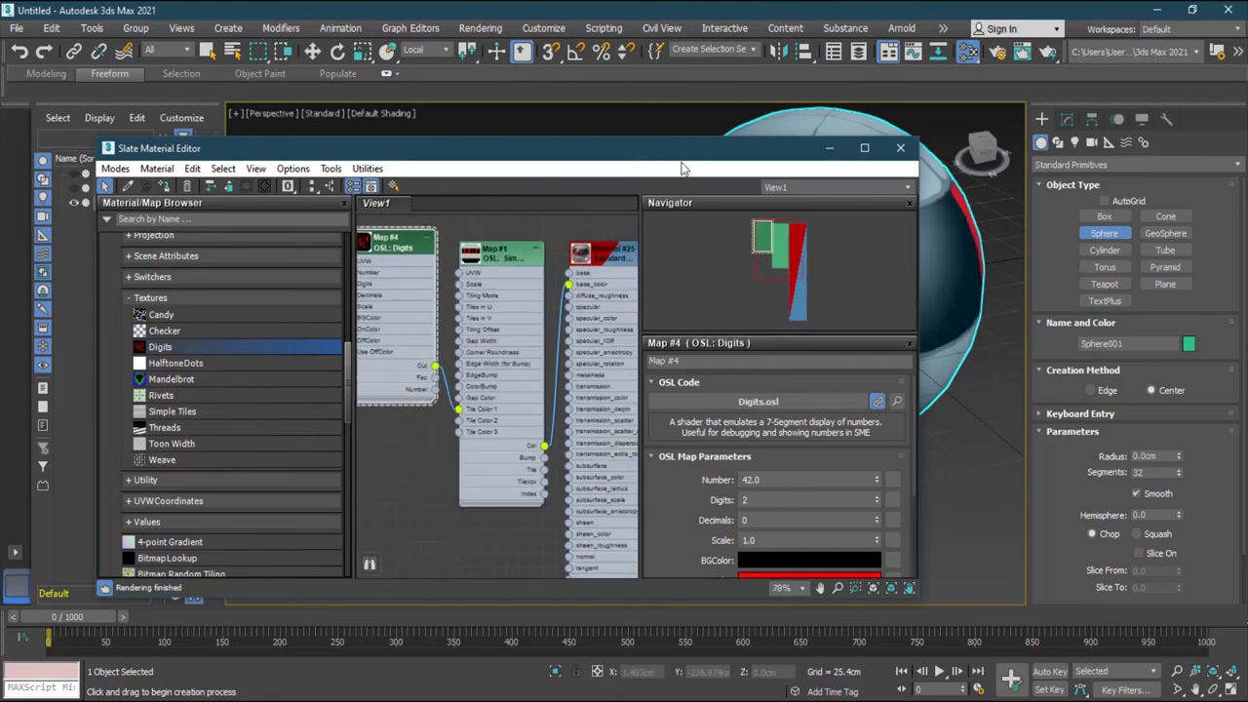
drag(719, 151, 498, 153)
alt+middle_drag(873, 266, 748, 274)
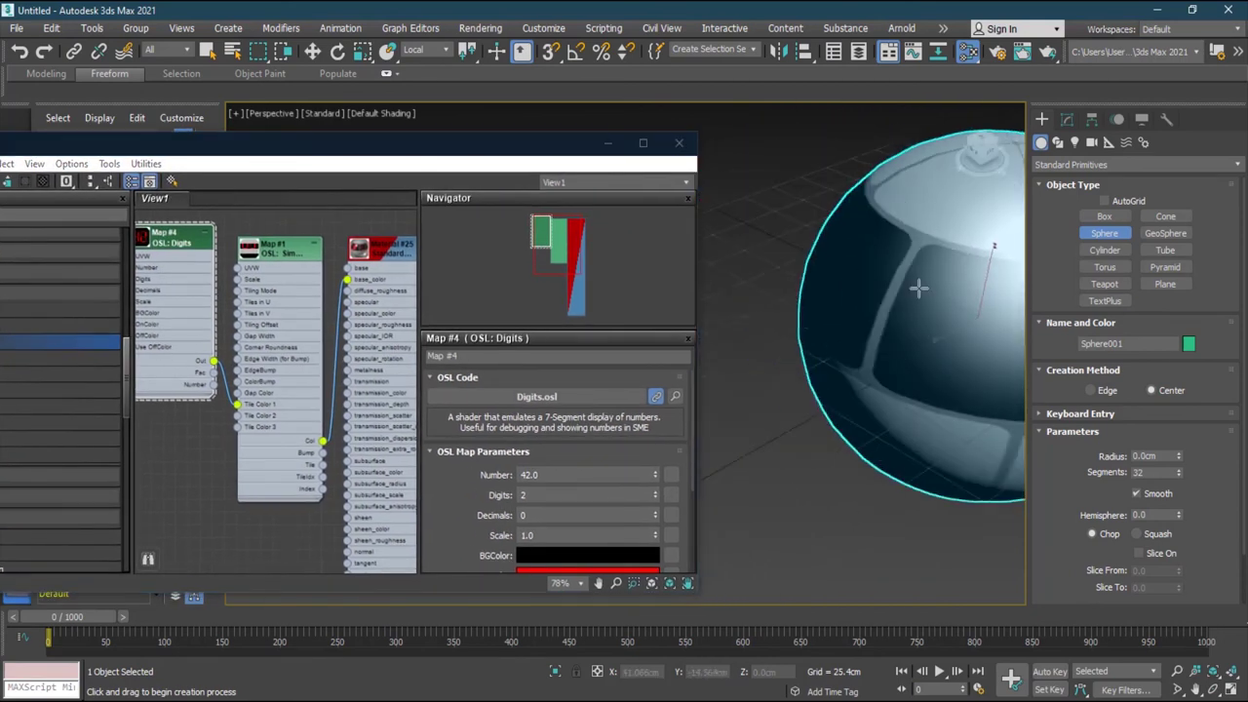
alt+middle_drag(960, 303, 877, 341)
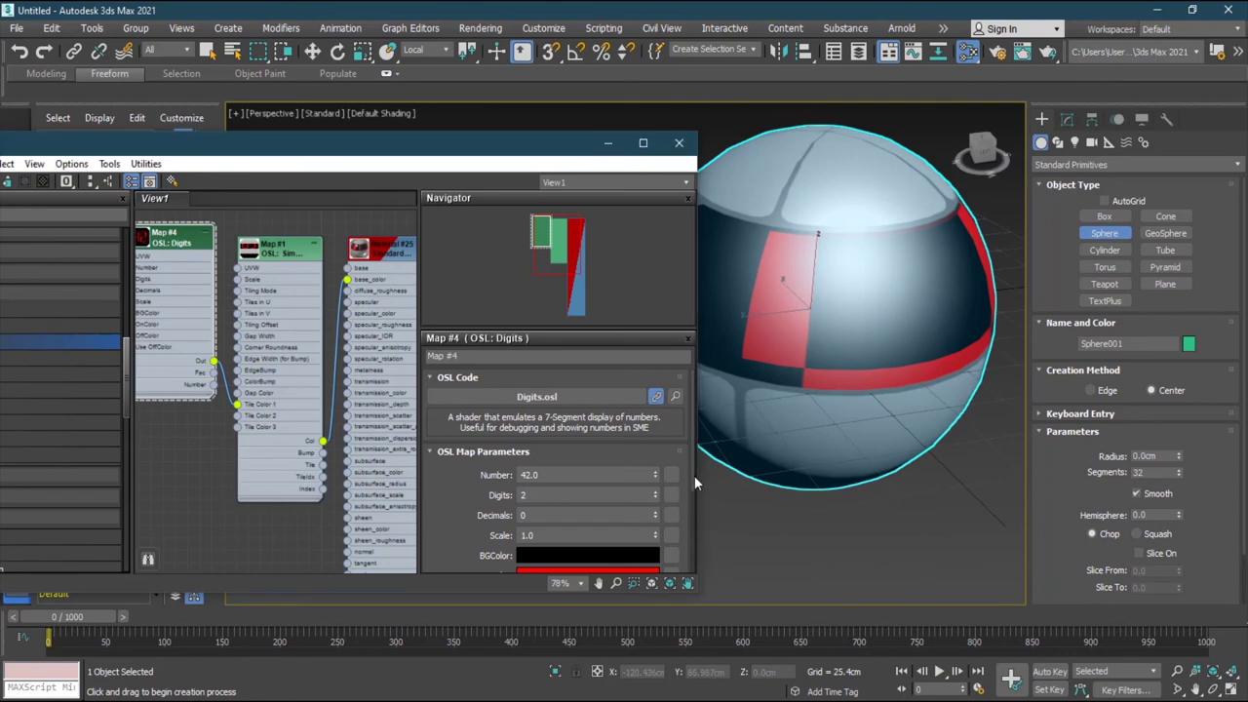
Step: Set the Digits map's Number to 0 and reopen the Simple Tiles map's OSL parameters
click(655, 473)
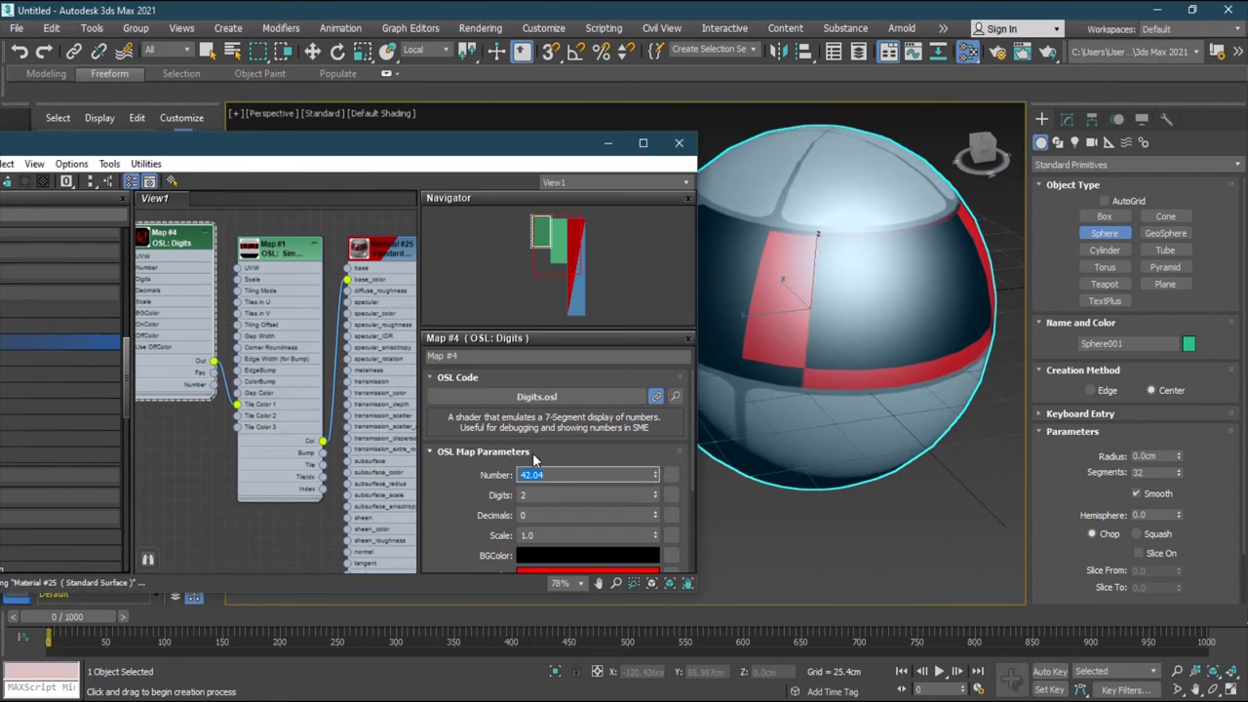
text(00)
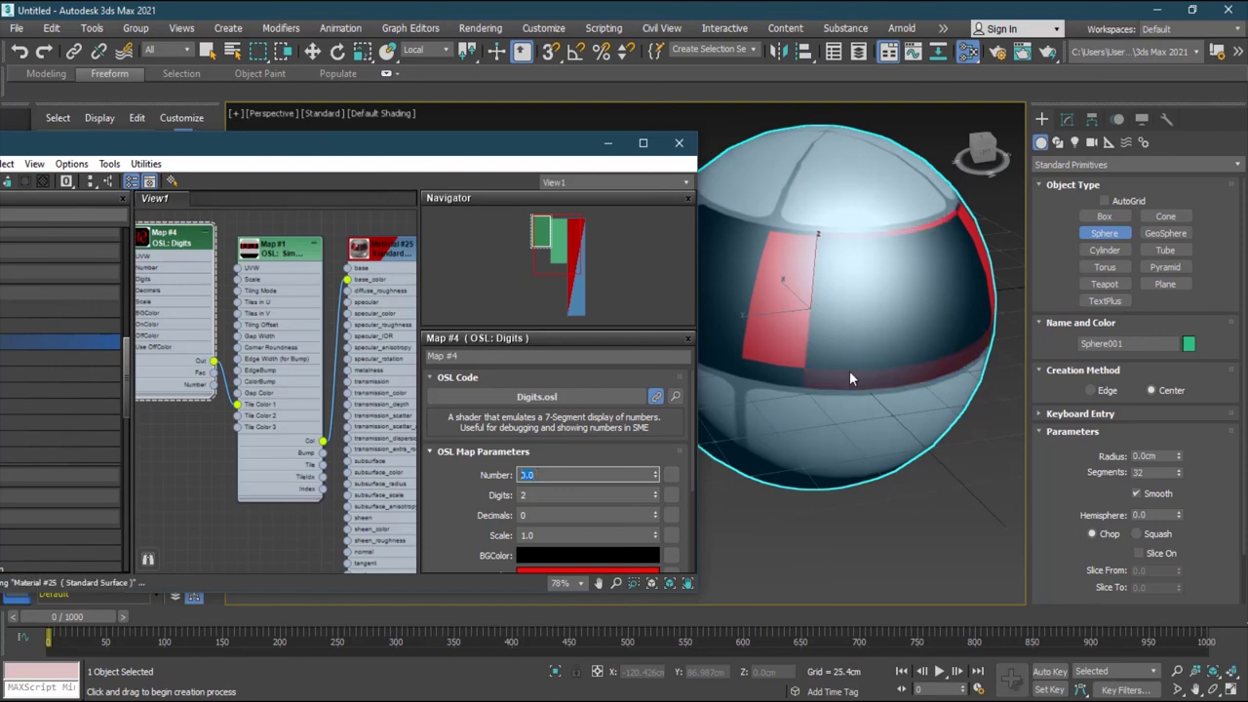
scroll(877, 348, down, 2)
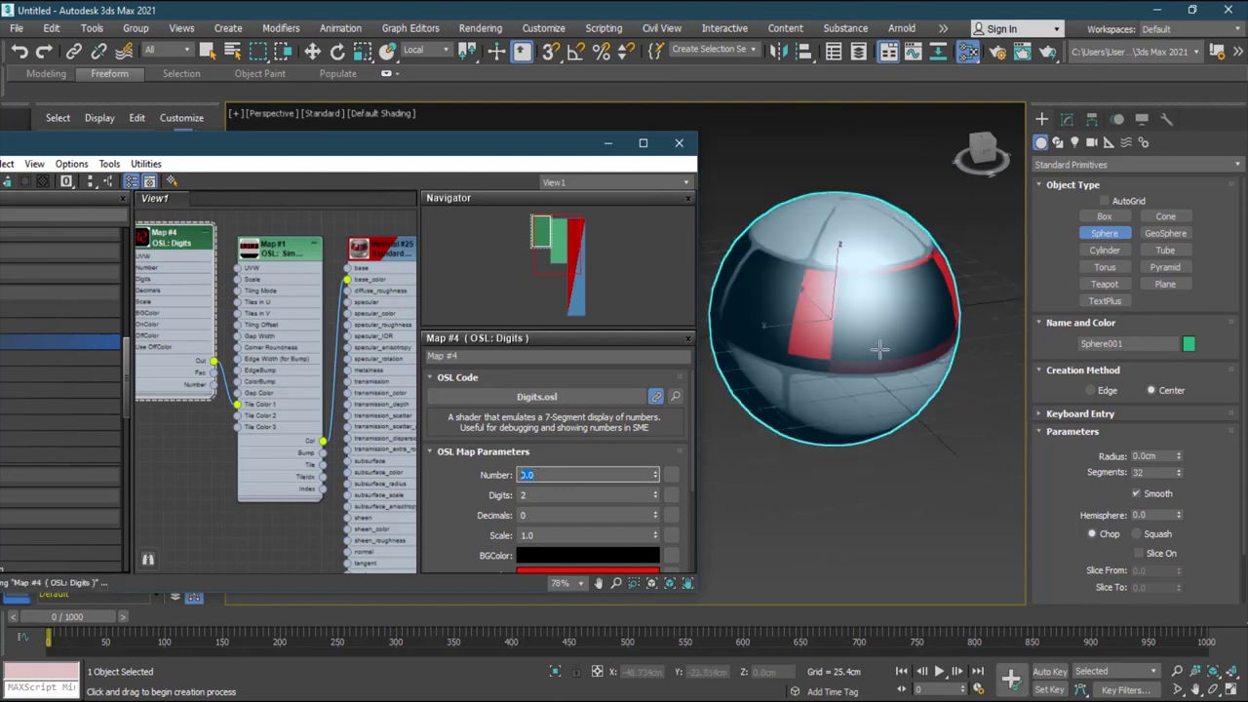
double_click(289, 327)
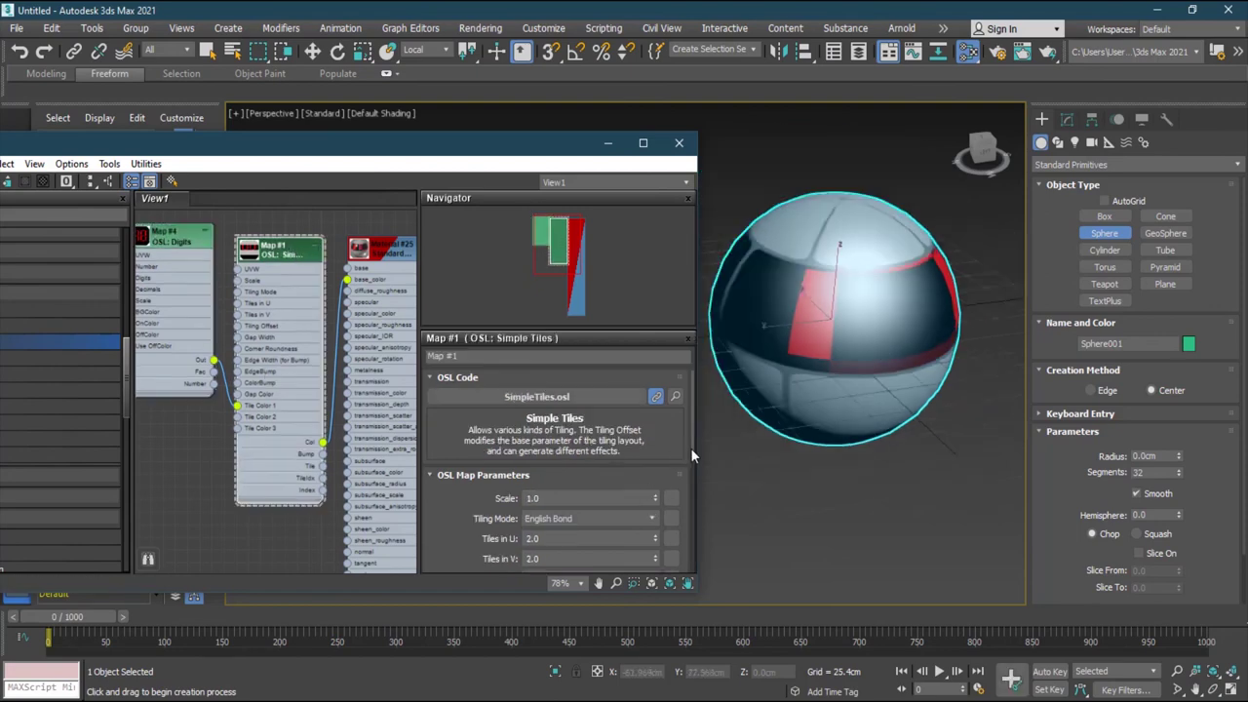
drag(690, 447, 692, 483)
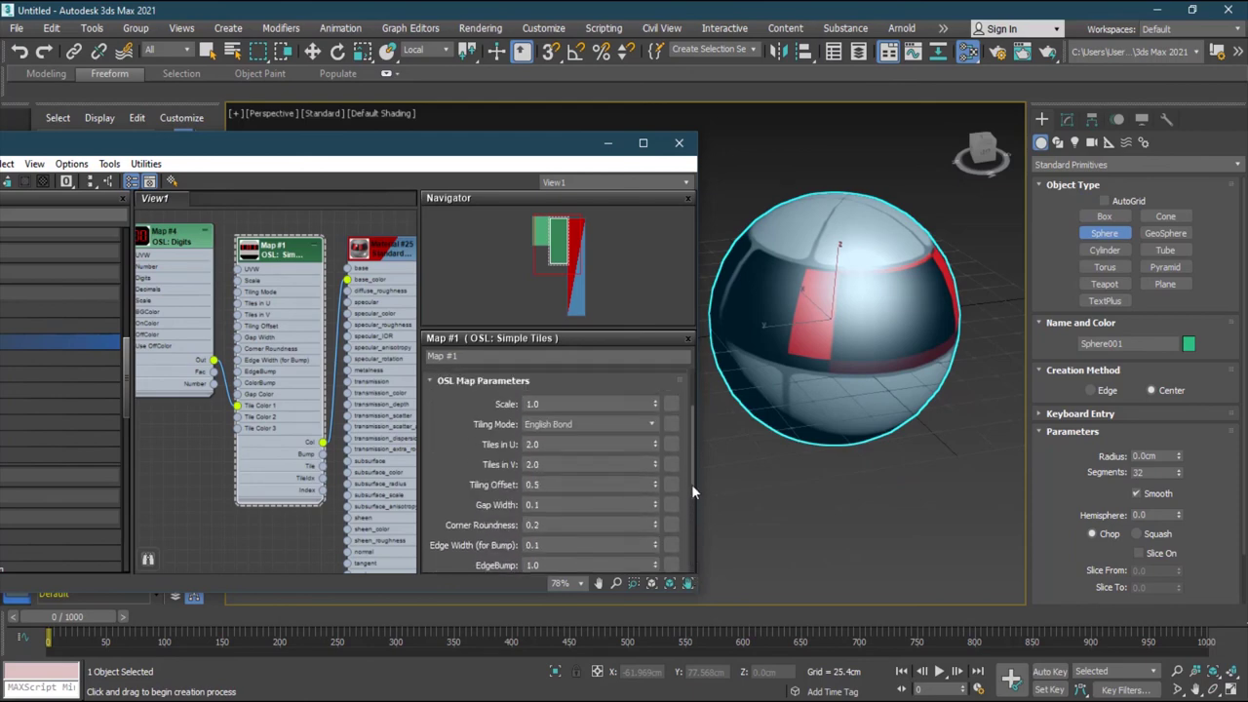
Step: Set the Simple Tiles map's Tiles in U to 54 and Tiles in V to 52
click(654, 447)
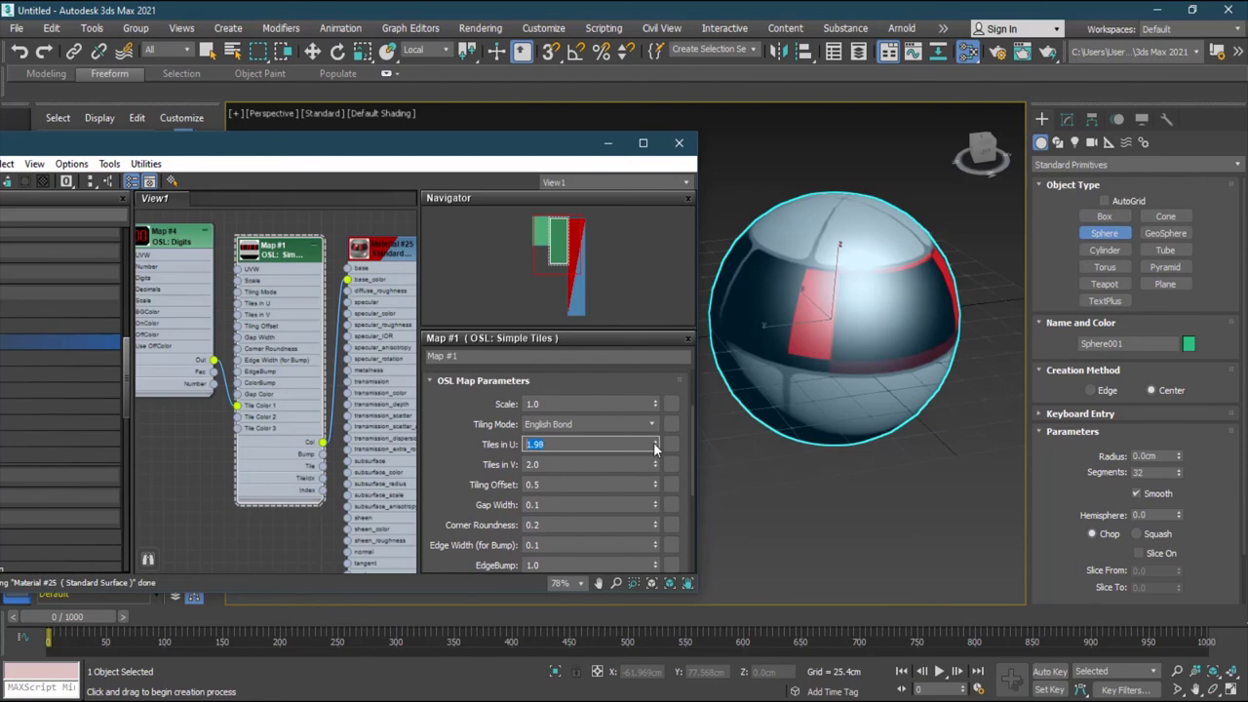
click(656, 440)
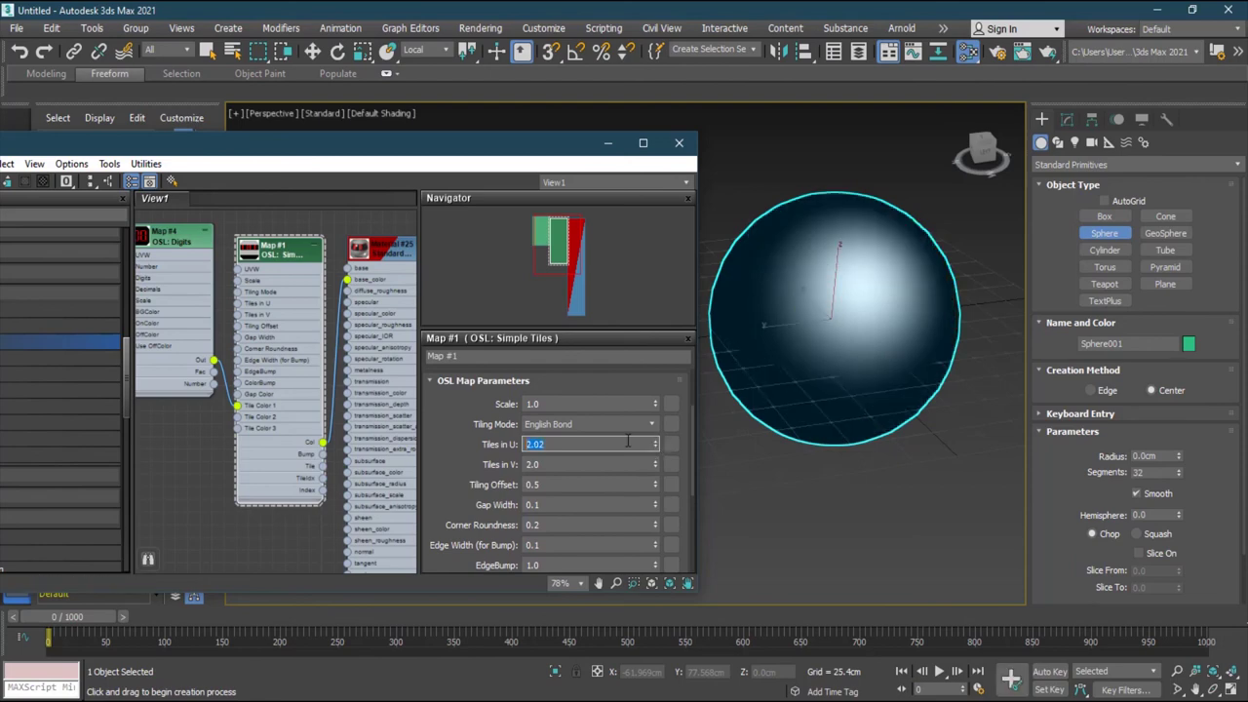
text(54)
key(Return)
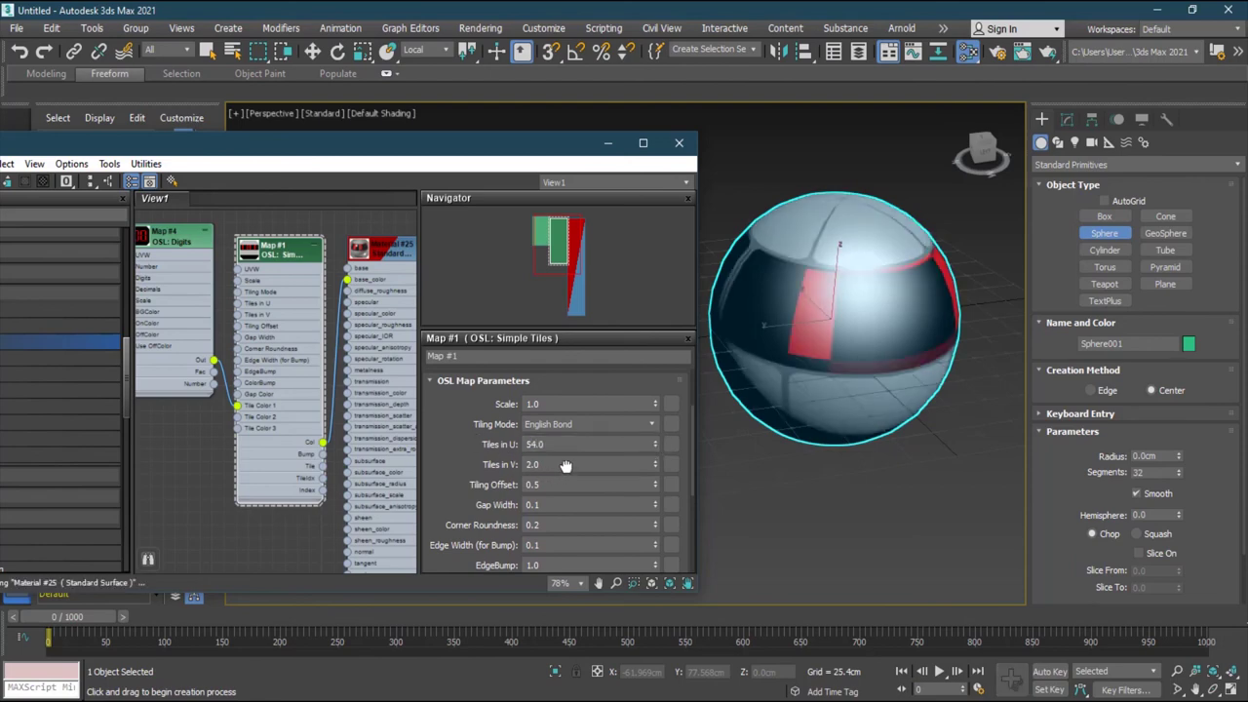
click(526, 464)
text(5)
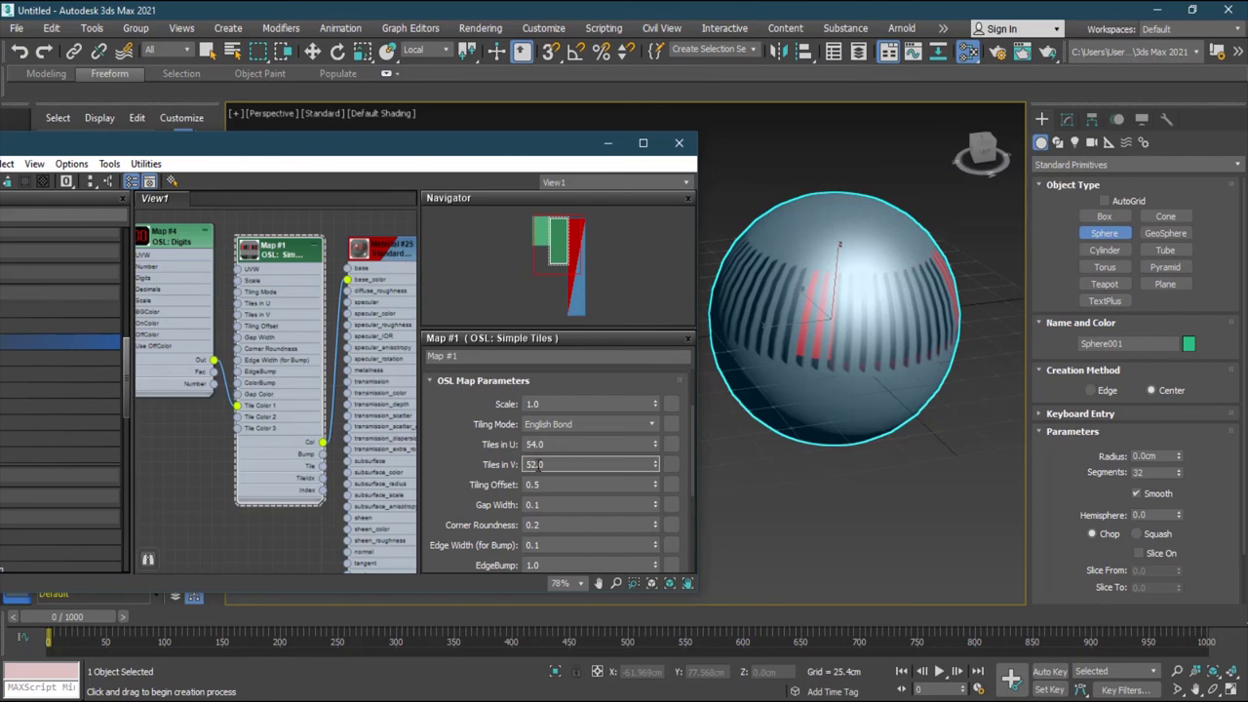
Step: Set the Simple Tiles map's Tiles in U and Tiles in V both to 5 and inspect the sphere
click(510, 446)
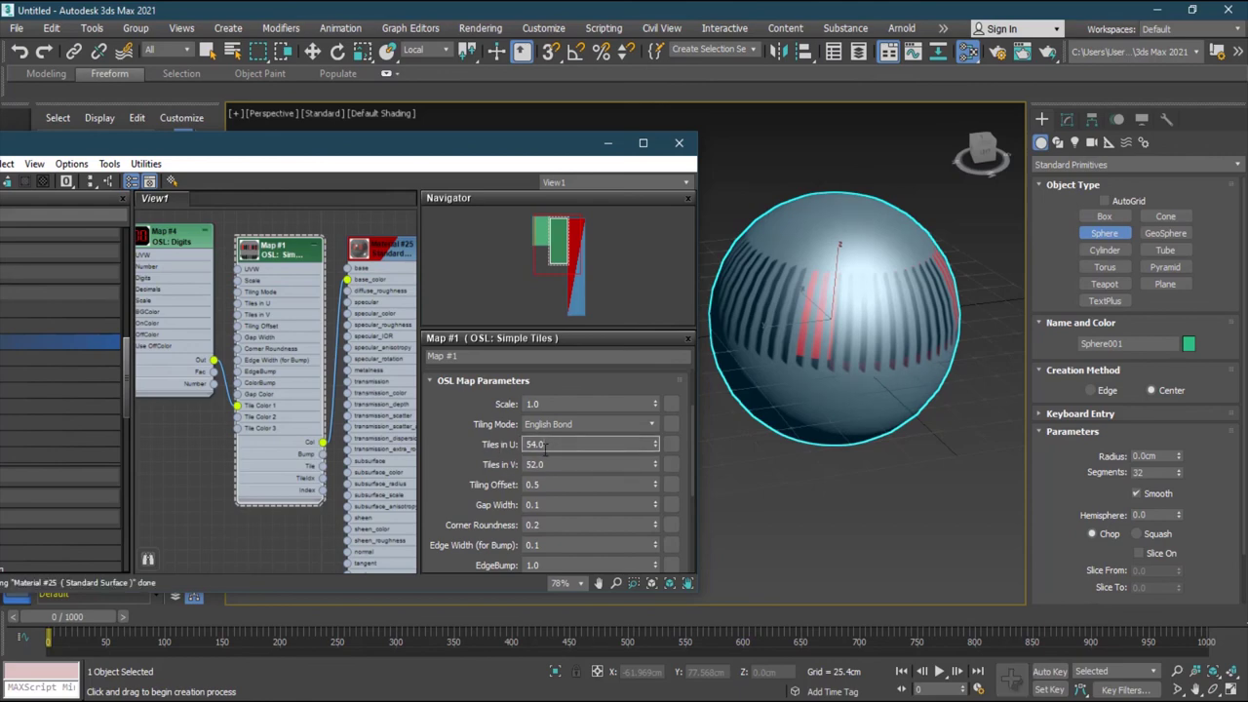
text(5)
drag(545, 447, 500, 463)
text(5)
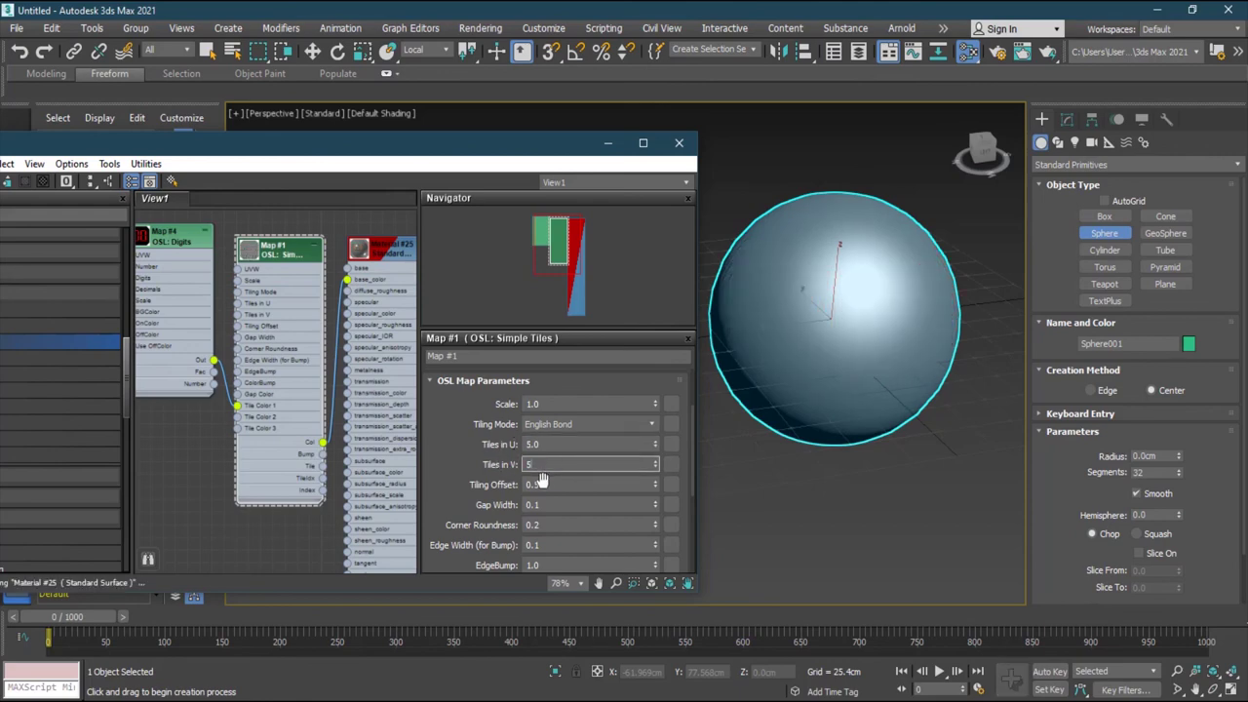
key(Tab)
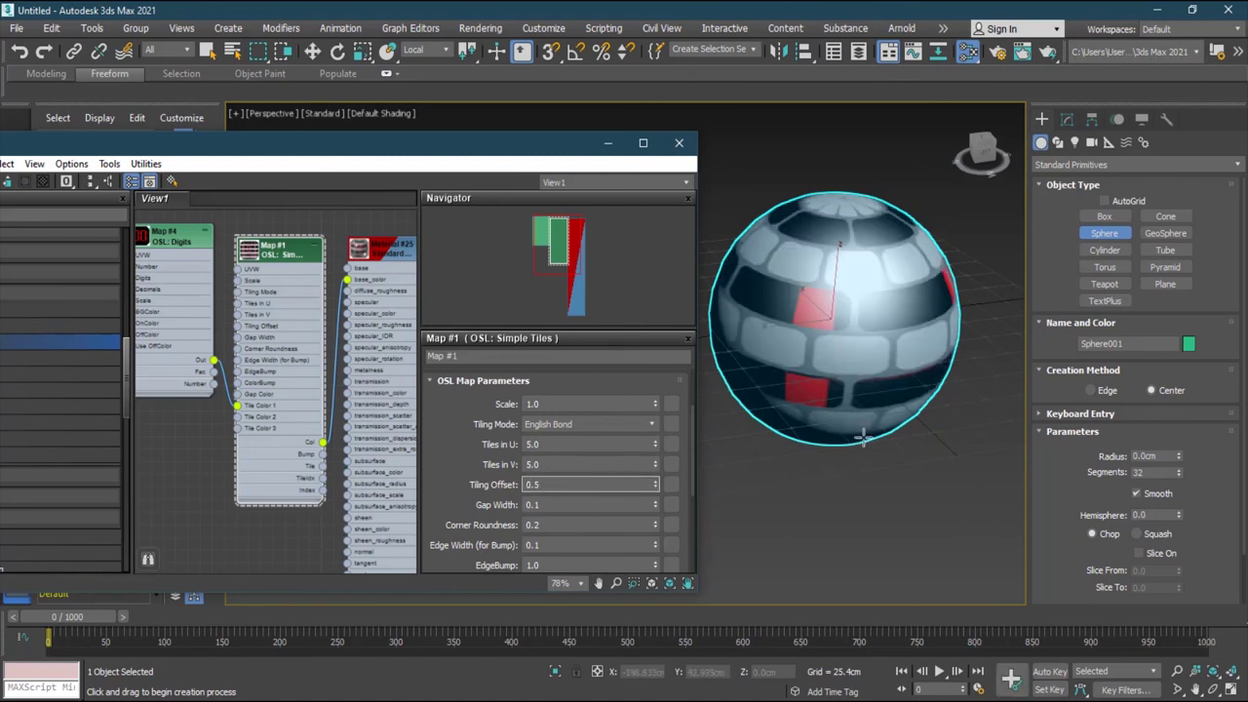
alt+middle_drag(863, 439, 832, 365)
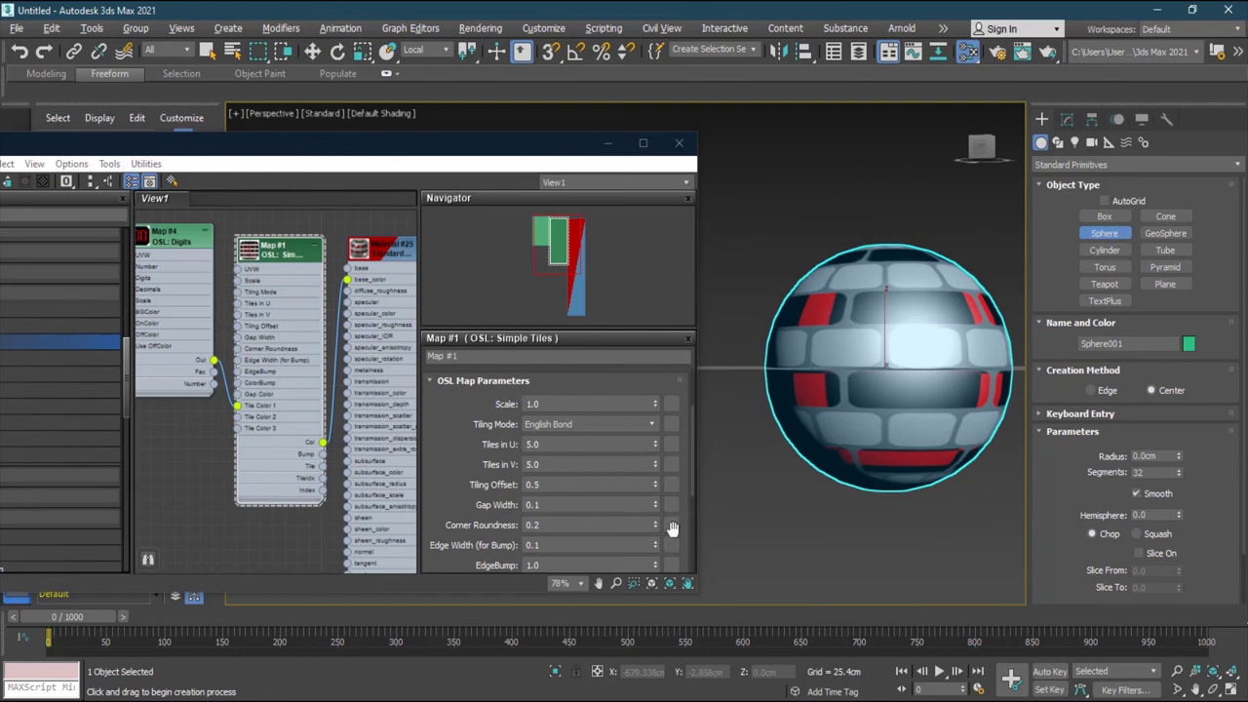
Step: Delete the Simple Tiles and Digits maps from the material graph
drag(110, 622, 19, 616)
click(325, 159)
drag(315, 151, 509, 151)
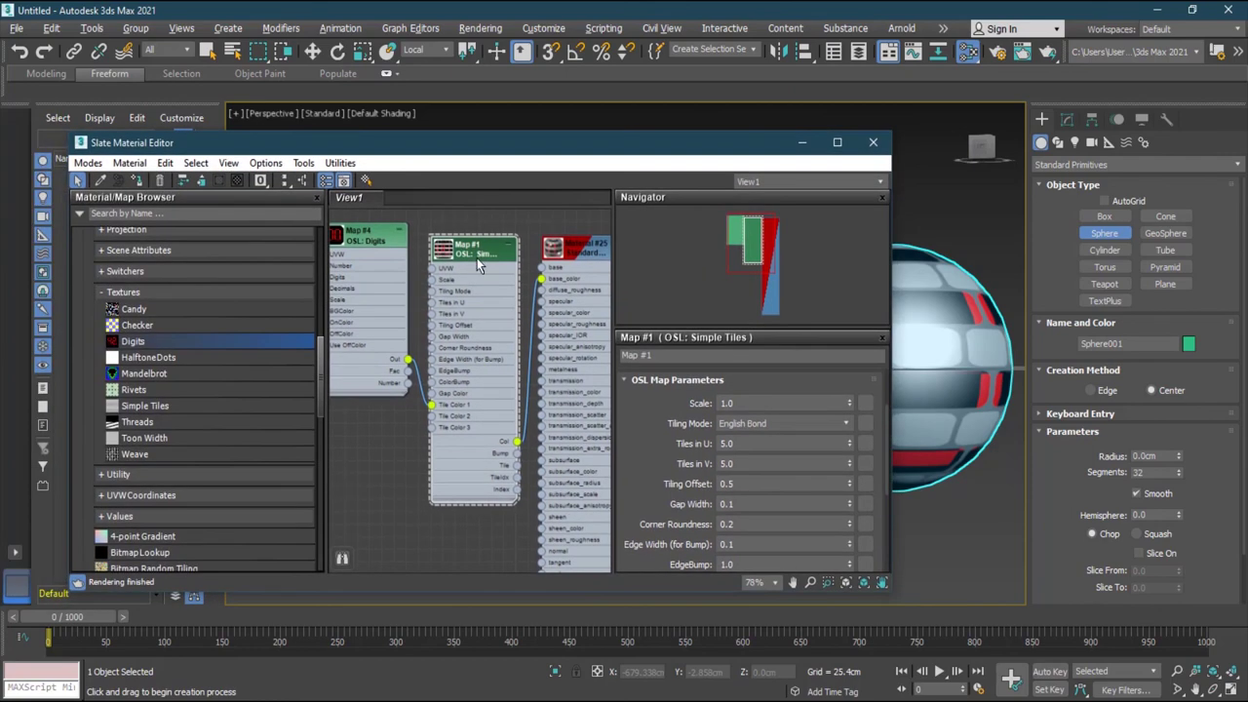
key(Delete)
click(379, 239)
key(Delete)
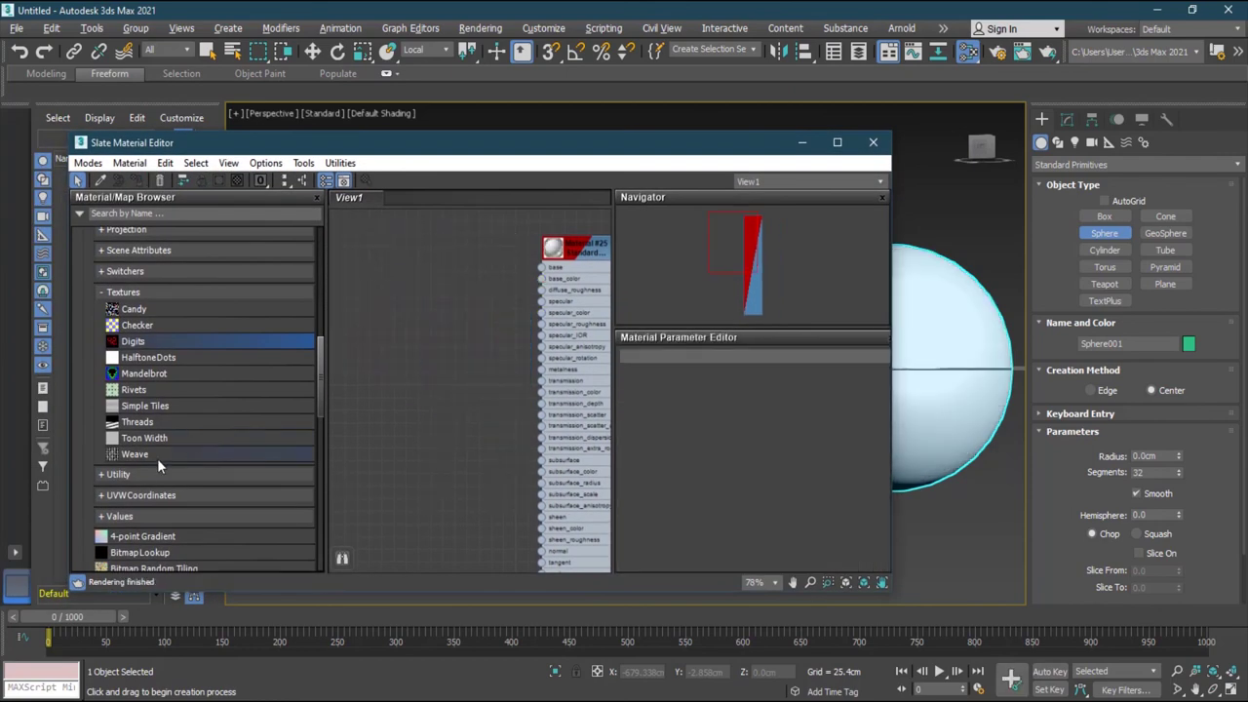
Step: Add an OSL Threads map and connect its Out output to the material's base_color, keeping the sphere in view
click(149, 426)
drag(145, 429, 385, 316)
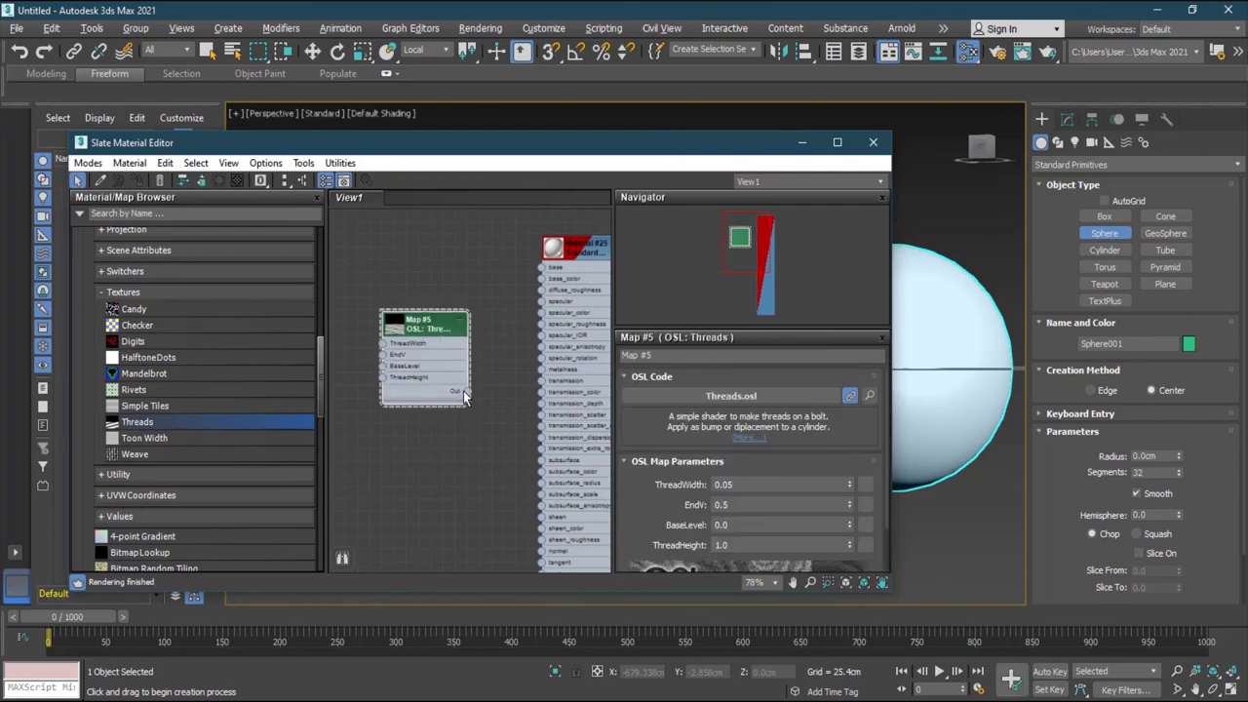
drag(464, 396, 548, 283)
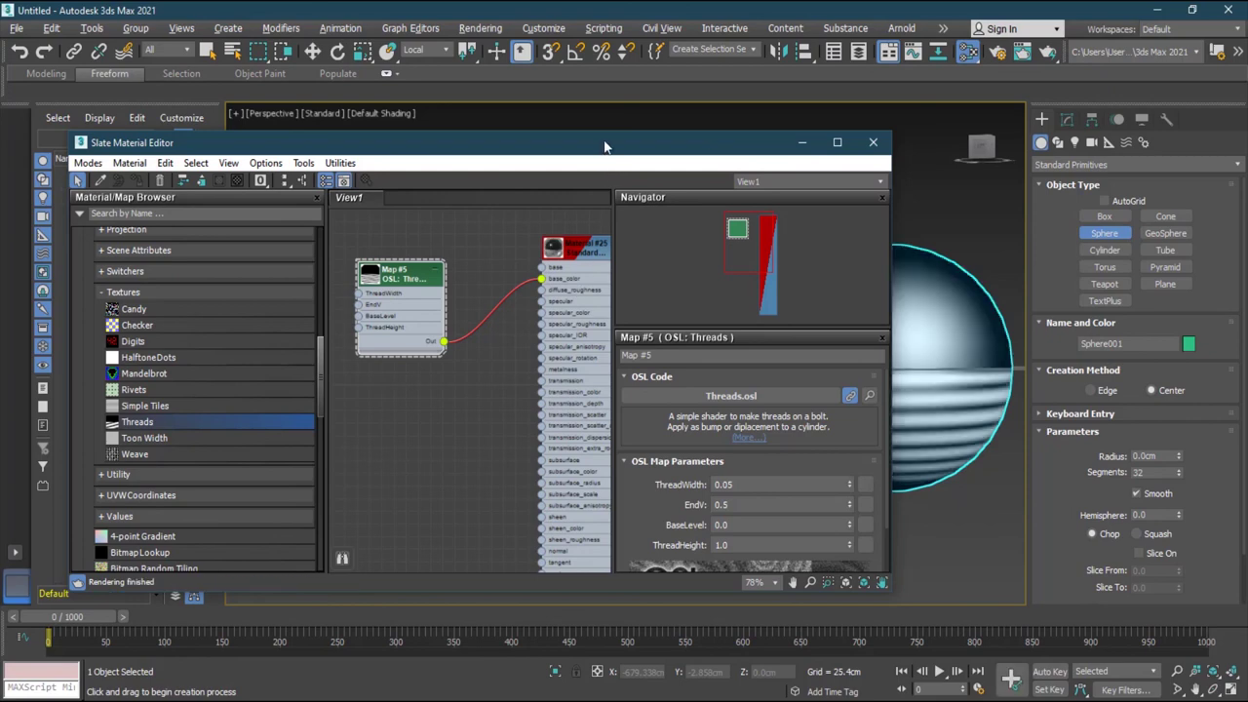
drag(605, 146, 438, 148)
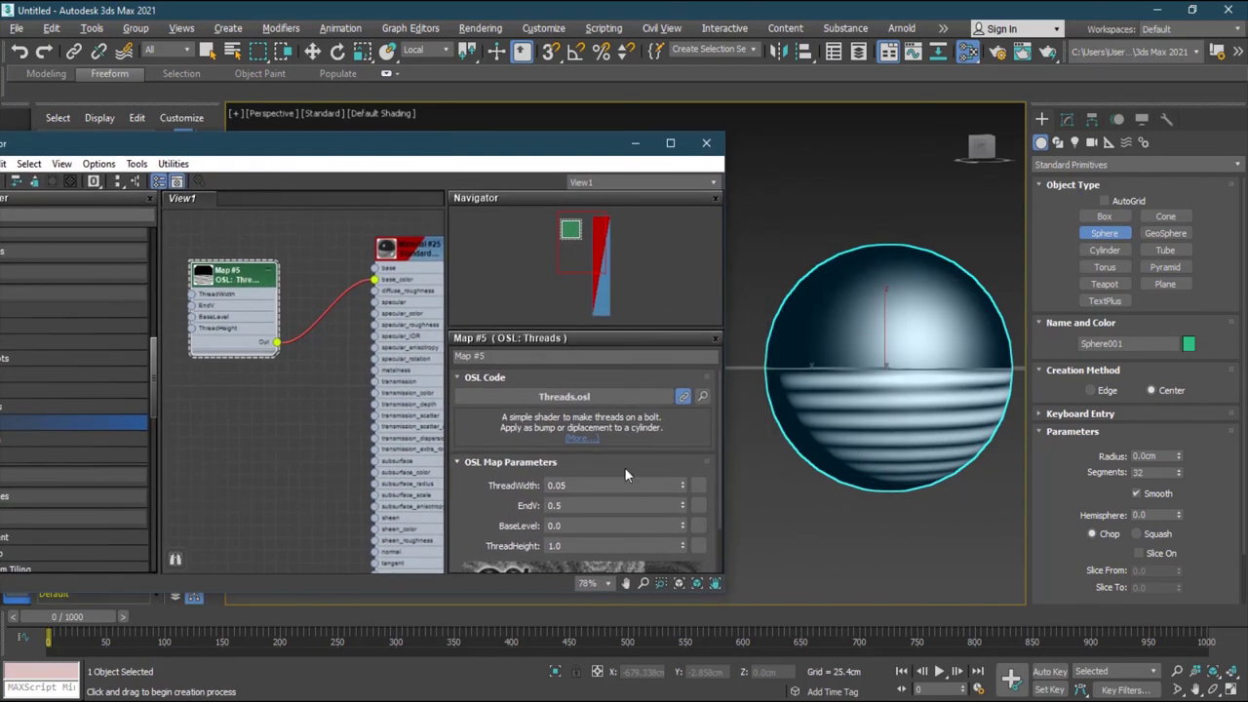
Step: Raise the Threads map's ThreadWidth to 1.12, reduce it to 1.06, and close the Slate Material Editor
drag(682, 489, 681, 391)
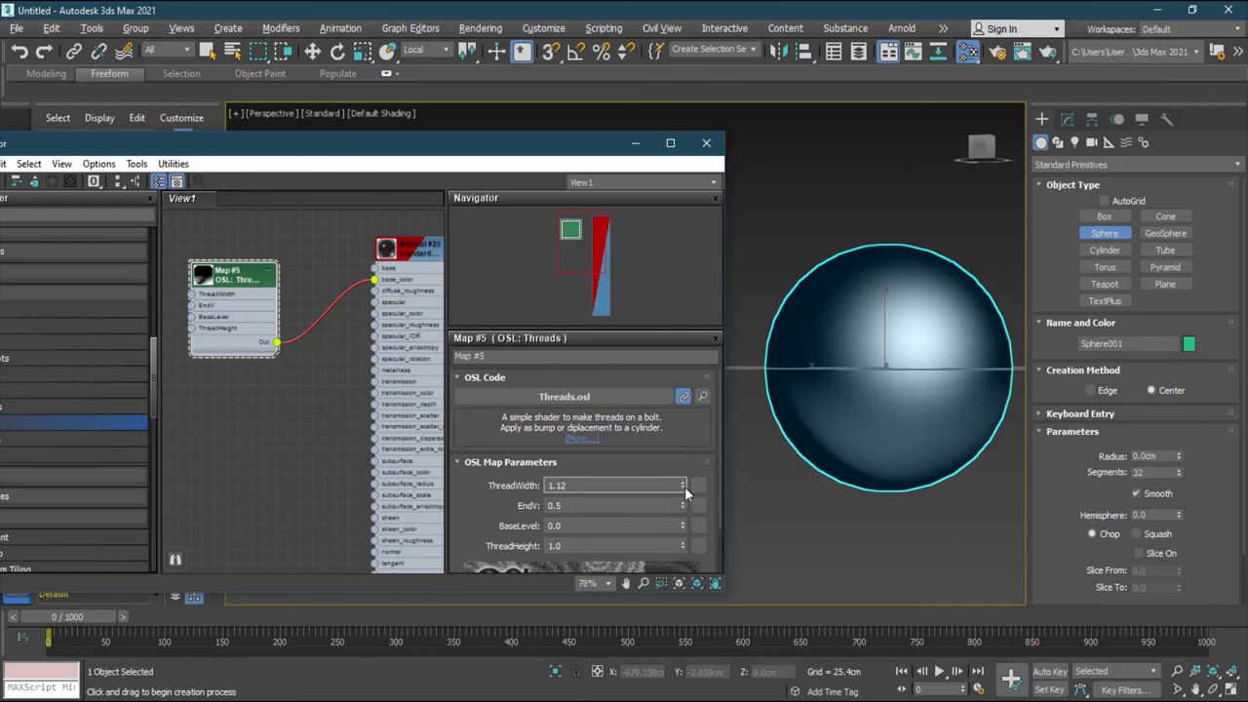
click(684, 490)
click(683, 490)
click(683, 489)
click(683, 490)
click(684, 489)
click(683, 490)
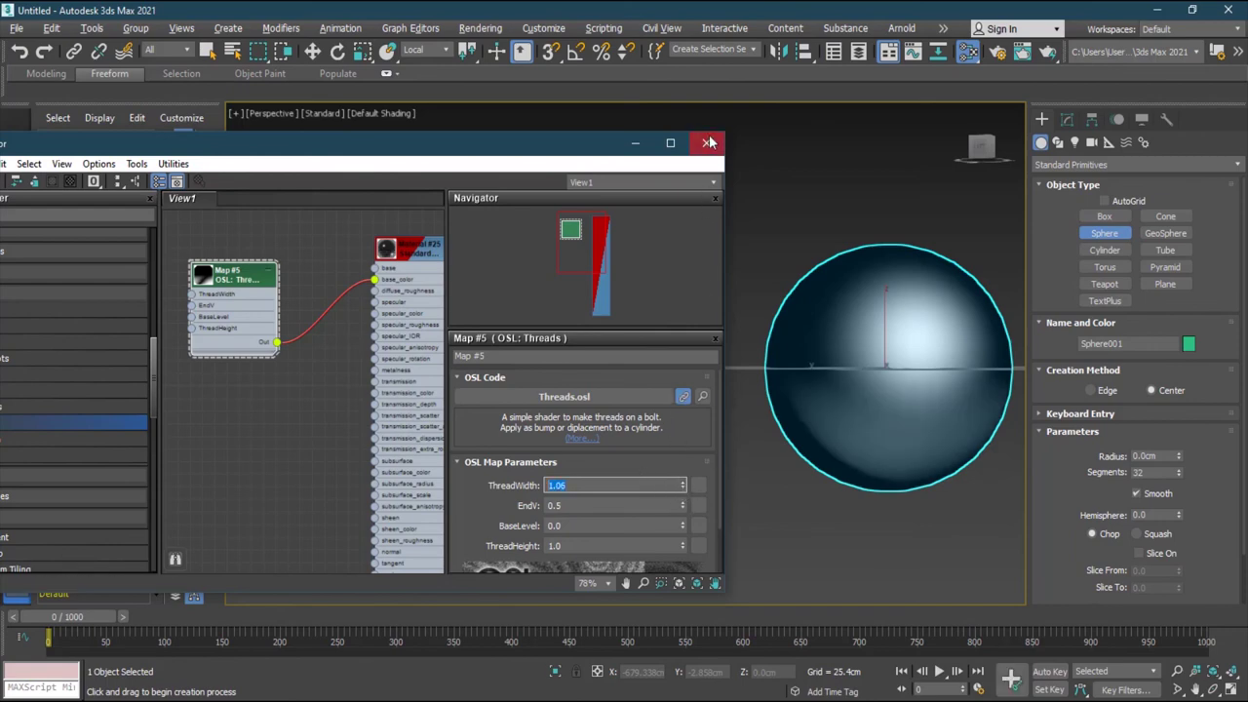
click(708, 143)
Step: Delete the textured sphere and create a new sphere with a radius of about 579 cm
key(Delete)
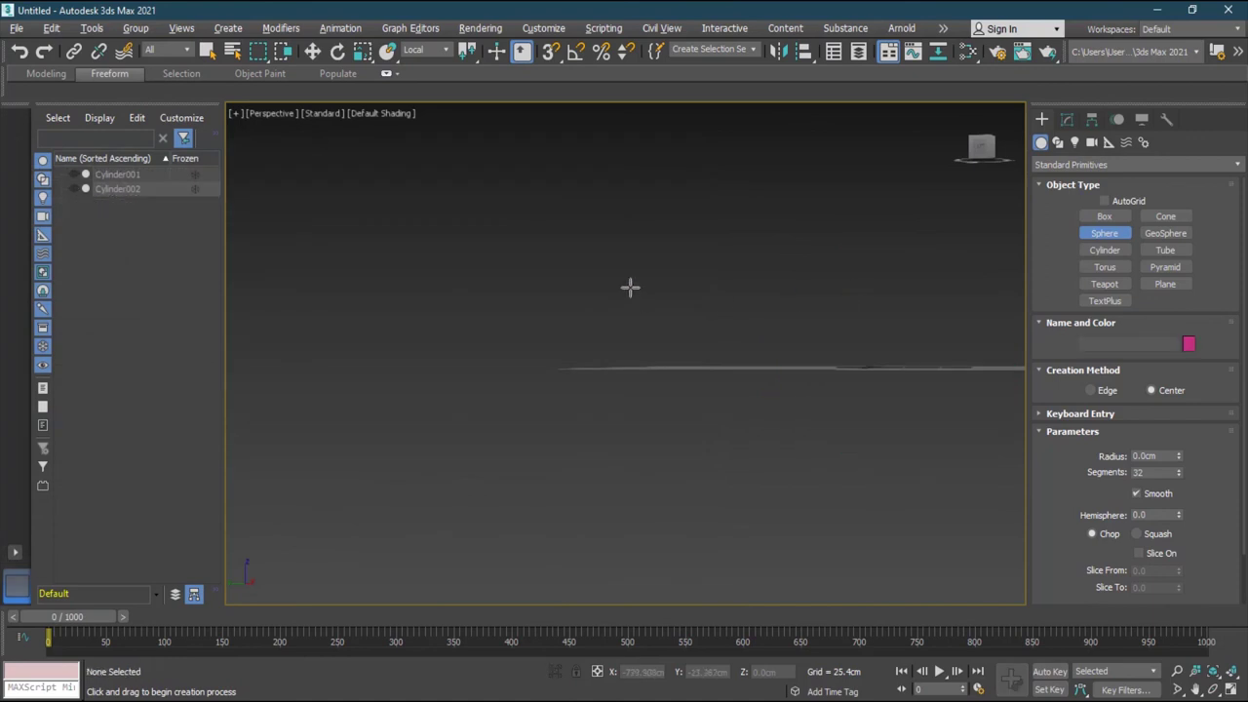
drag(546, 323, 555, 355)
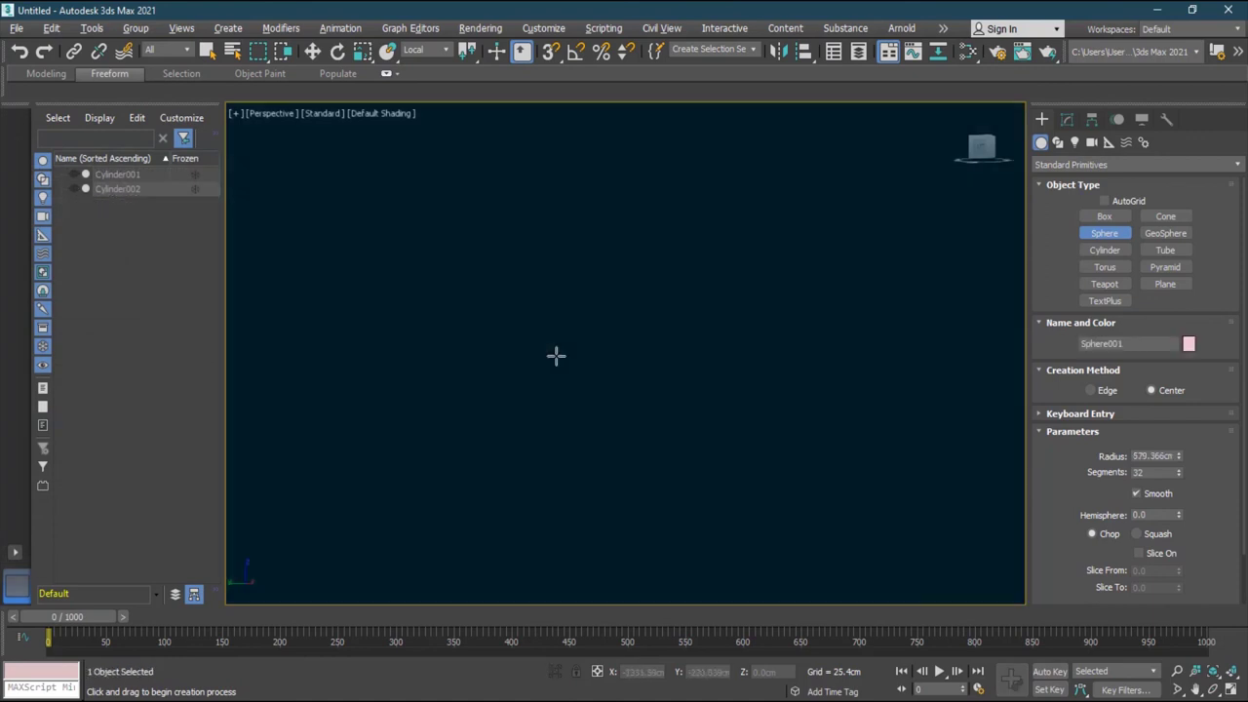
scroll(577, 353, down, 6)
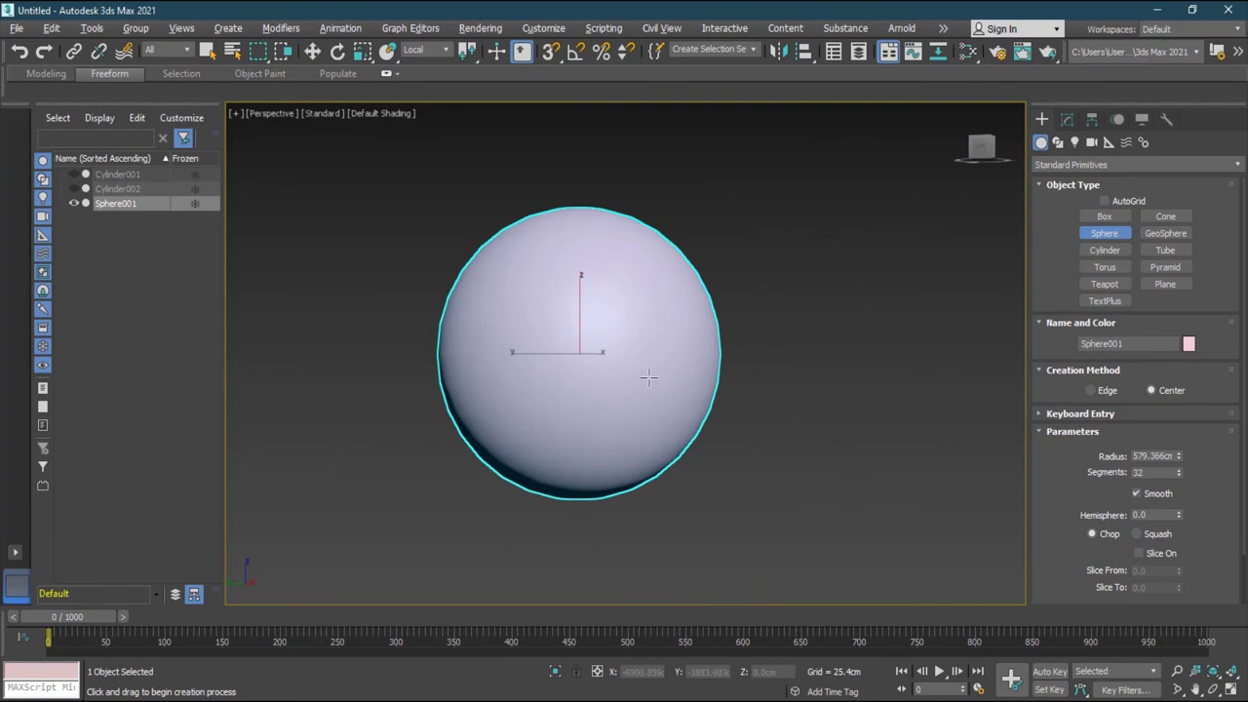
alt+middle_drag(649, 377, 679, 410)
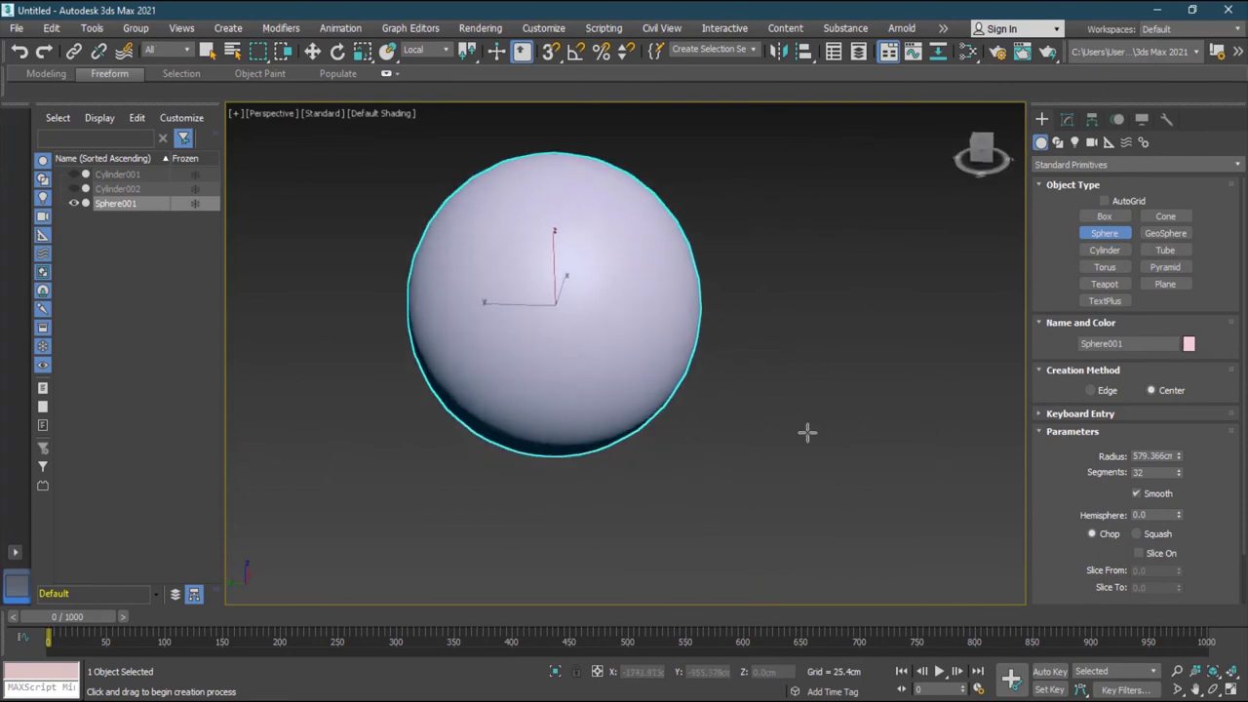